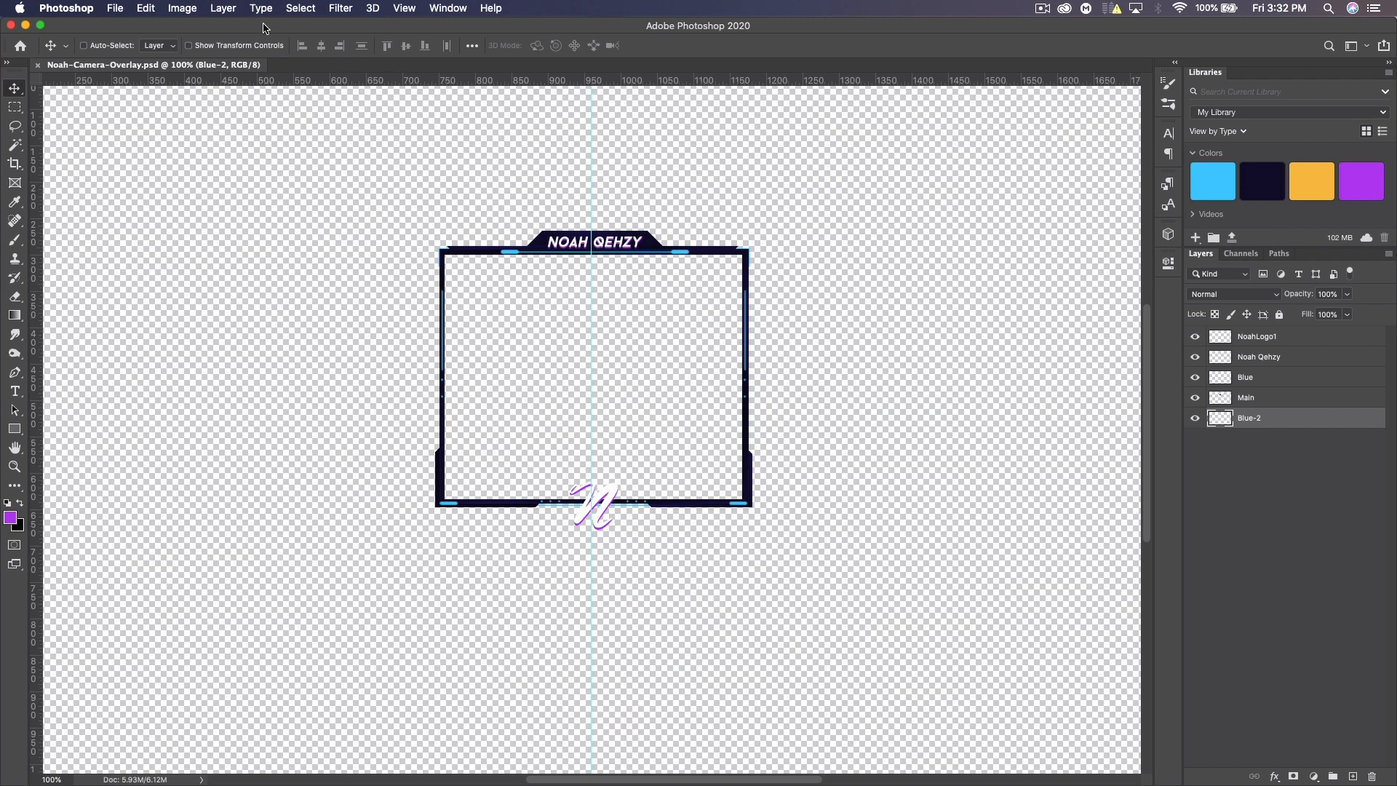
# Create a 1920 × 1080 px, 72 ppi document with a black background and convert the locked background into a regular layer
pyautogui.click(117, 8)
pyautogui.click(120, 22)
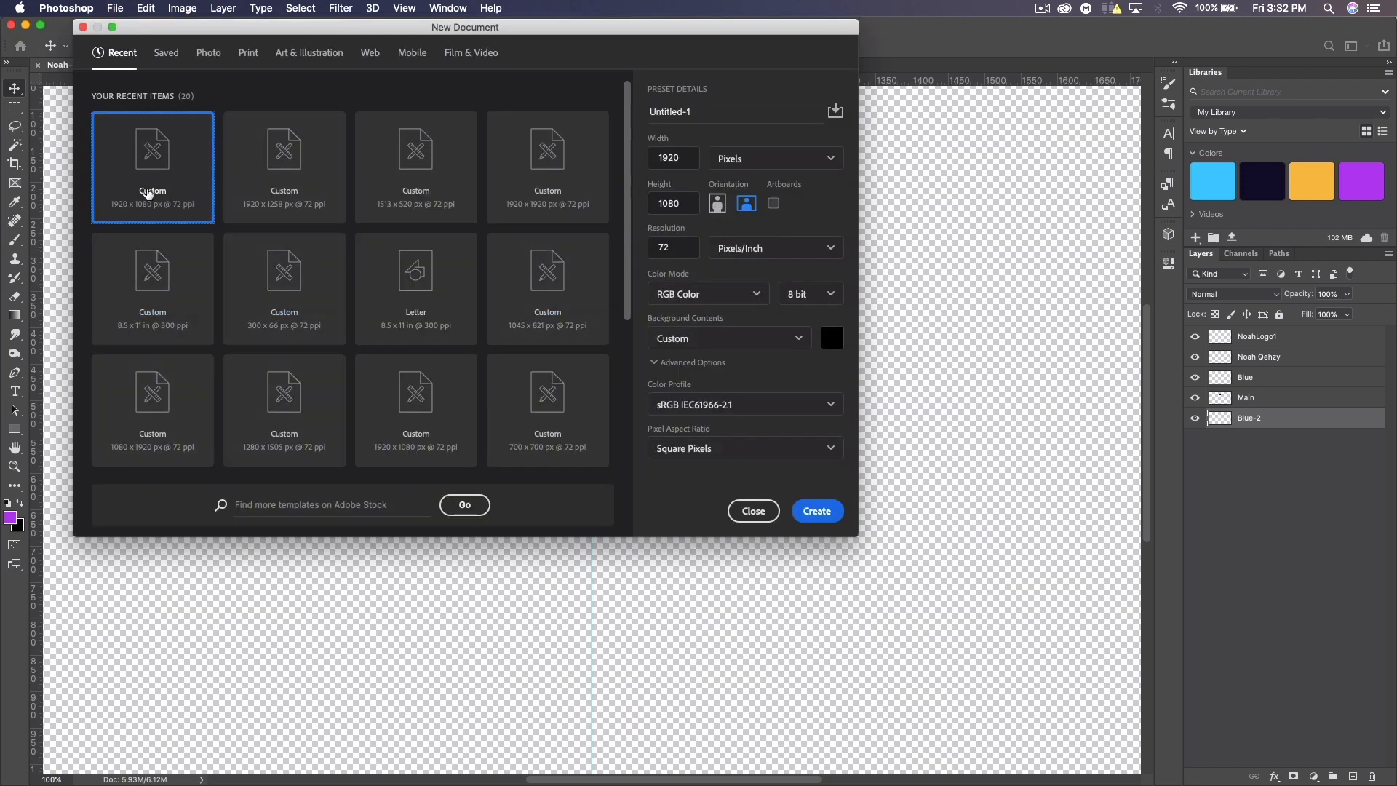
pyautogui.click(817, 511)
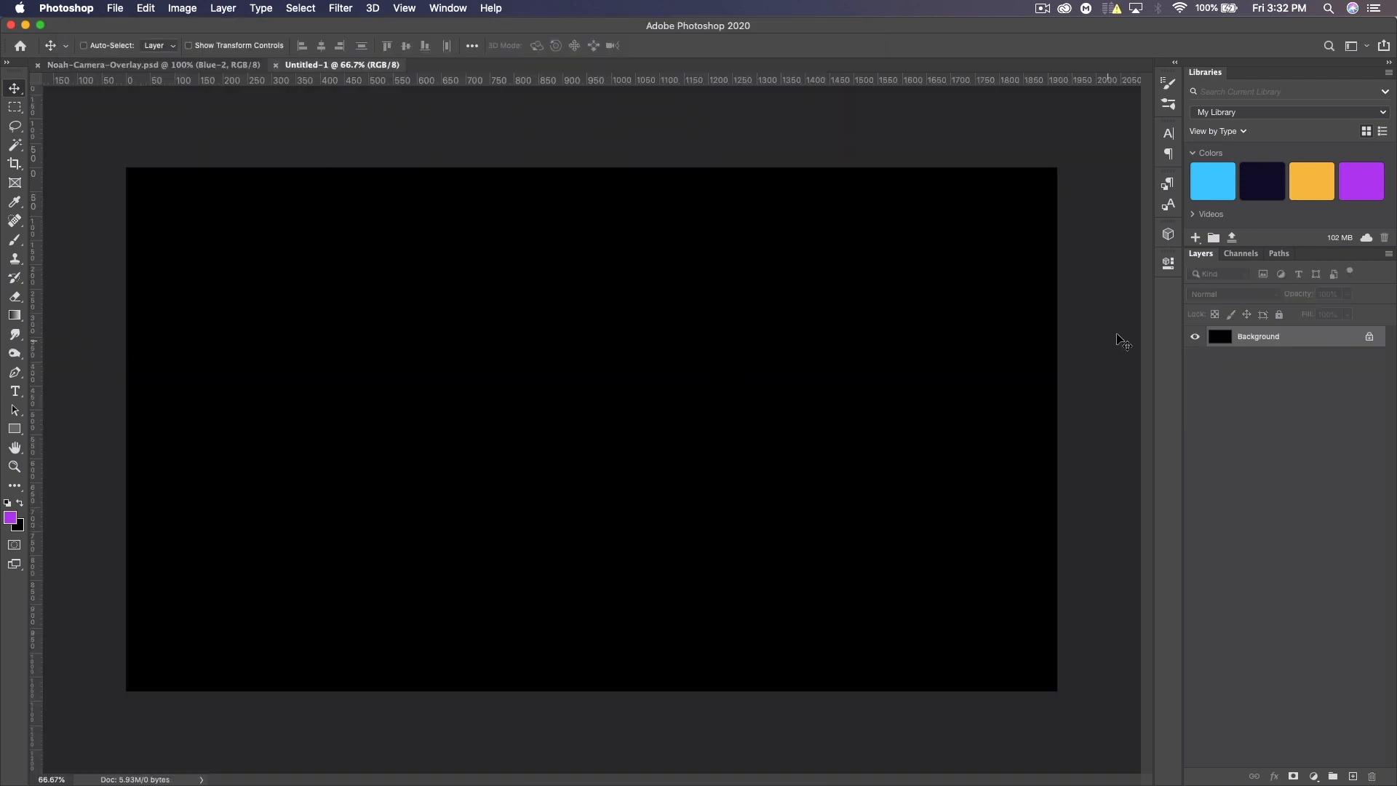
pyautogui.doubleClick(1307, 344)
pyautogui.click(908, 367)
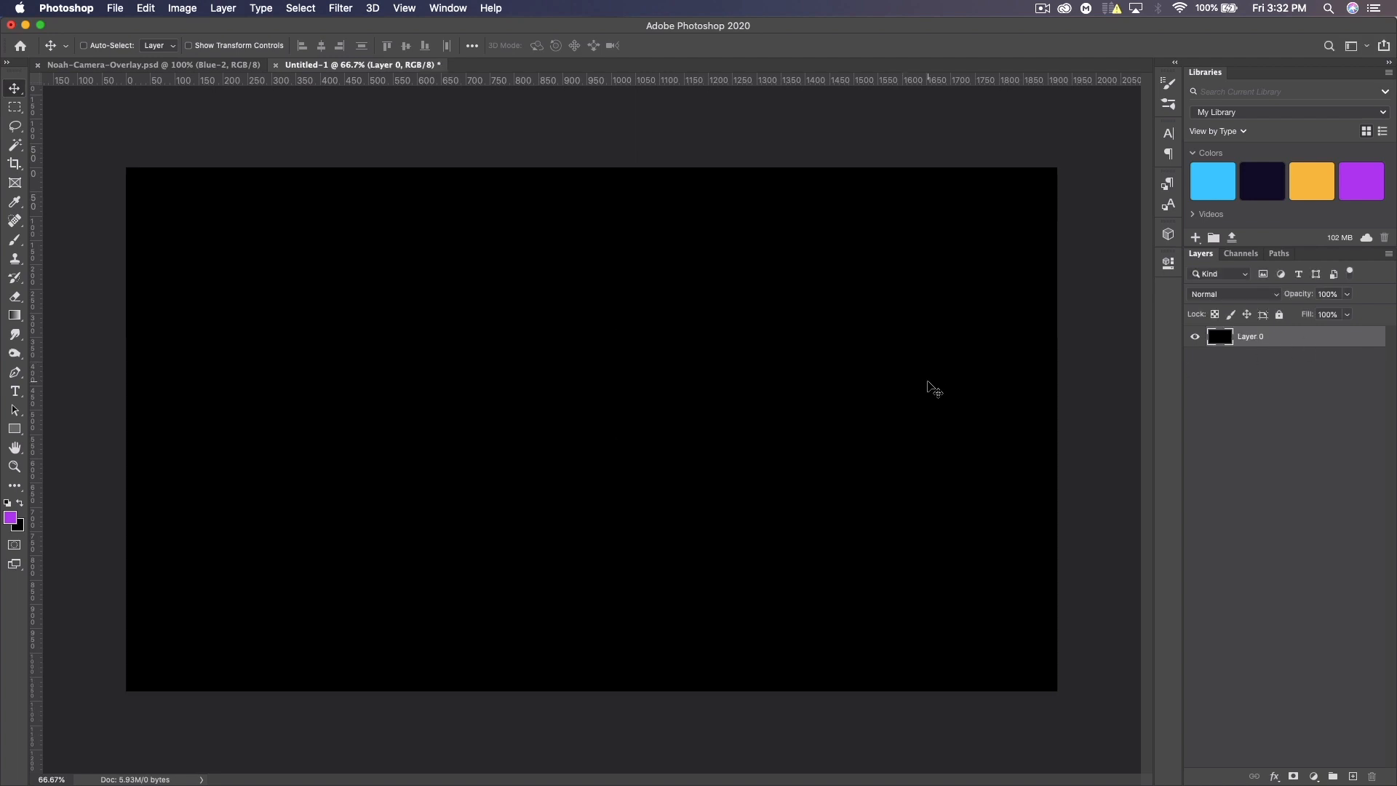
# Add a white inverted copy of the black layer and scale it about its centre to about 26% width and 35% height
pyautogui.press('super+j')
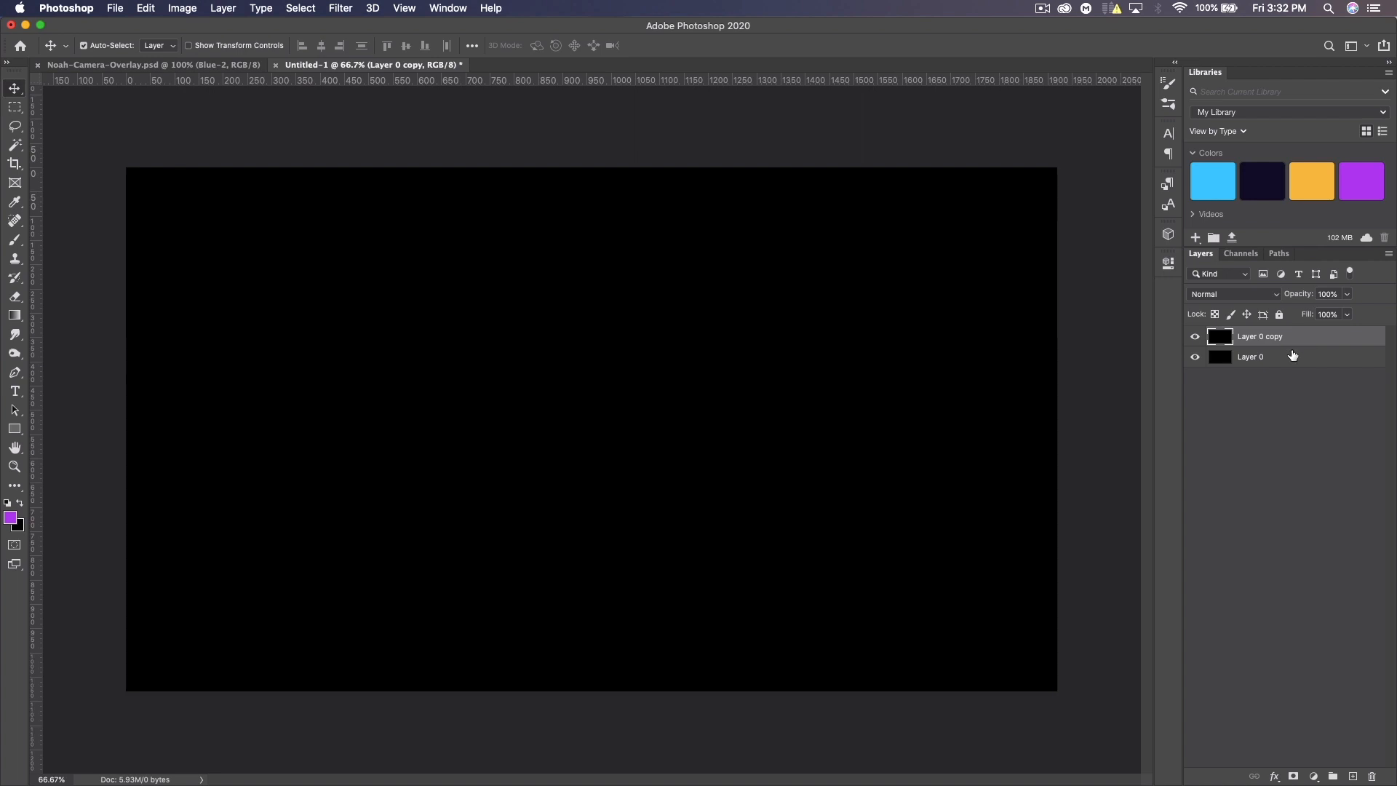
pyautogui.press('super+i')
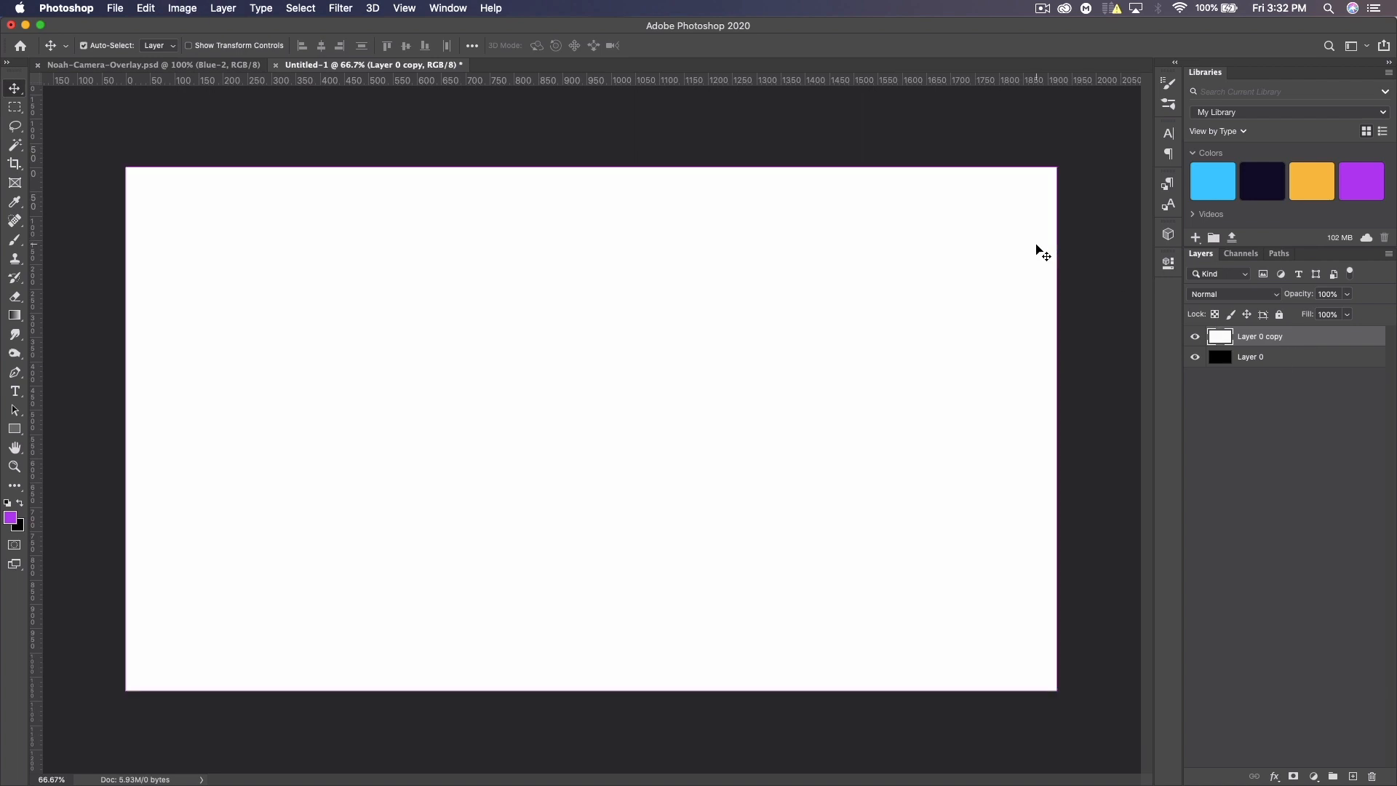
pyautogui.press('super+t')
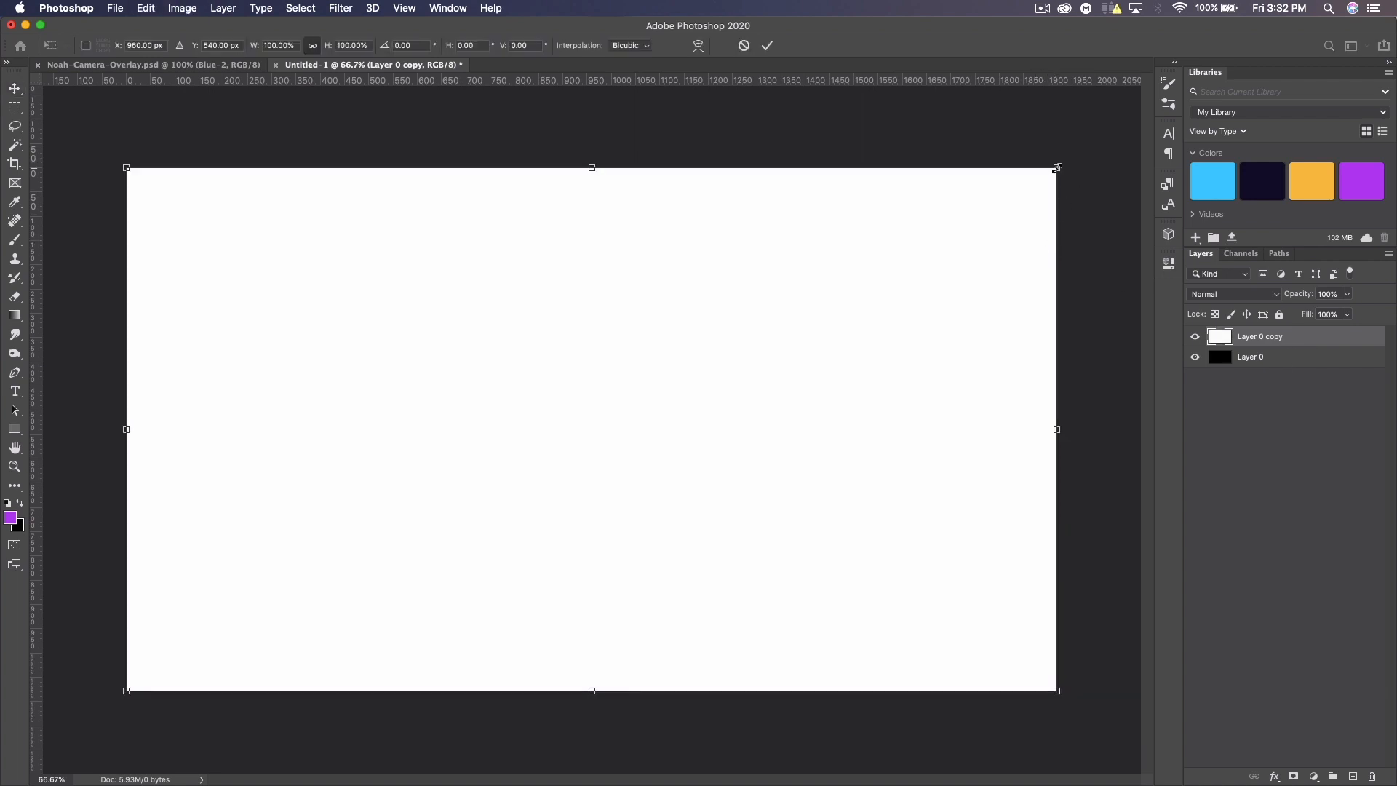
pyautogui.moveTo(1045, 173); pyautogui.dragTo(744, 307)
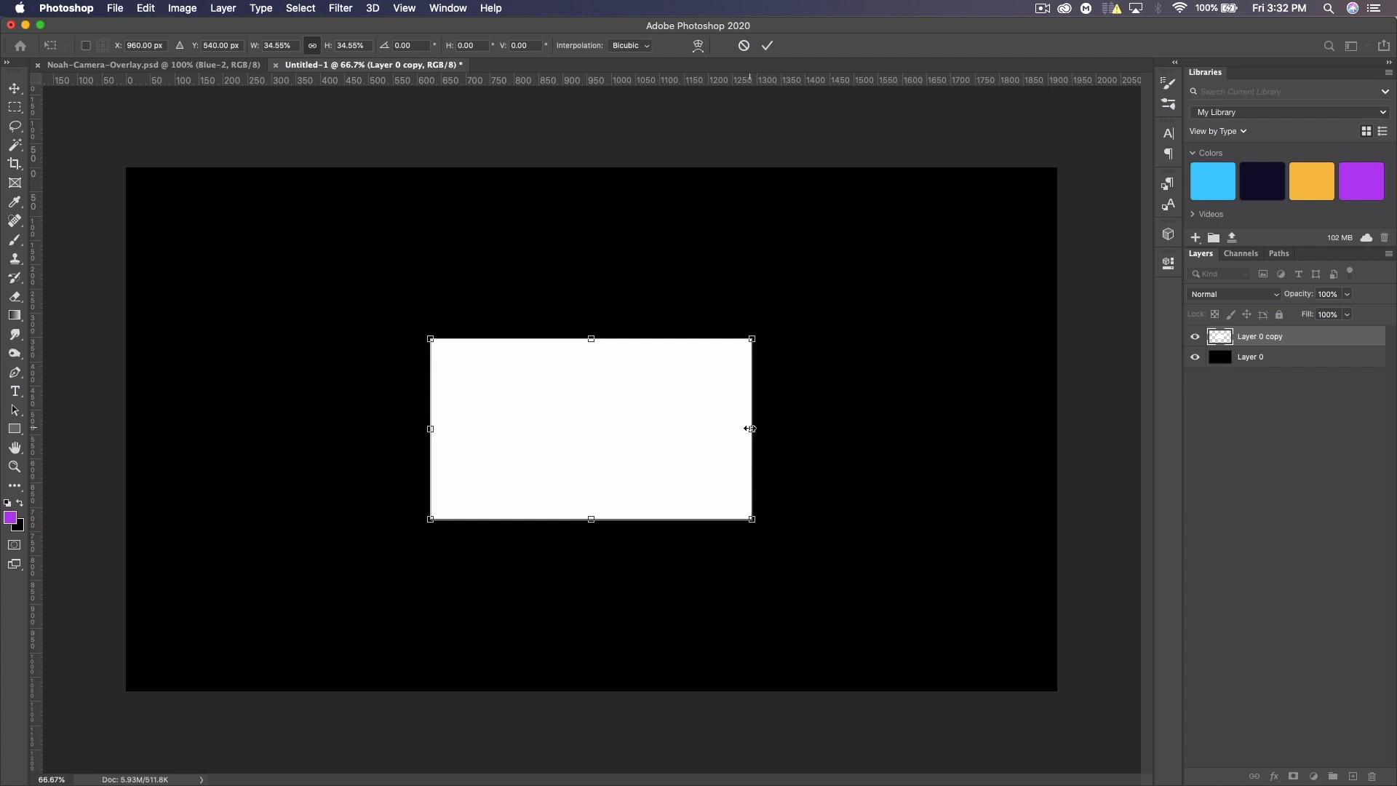
pyautogui.moveTo(750, 428); pyautogui.dragTo(705, 429)
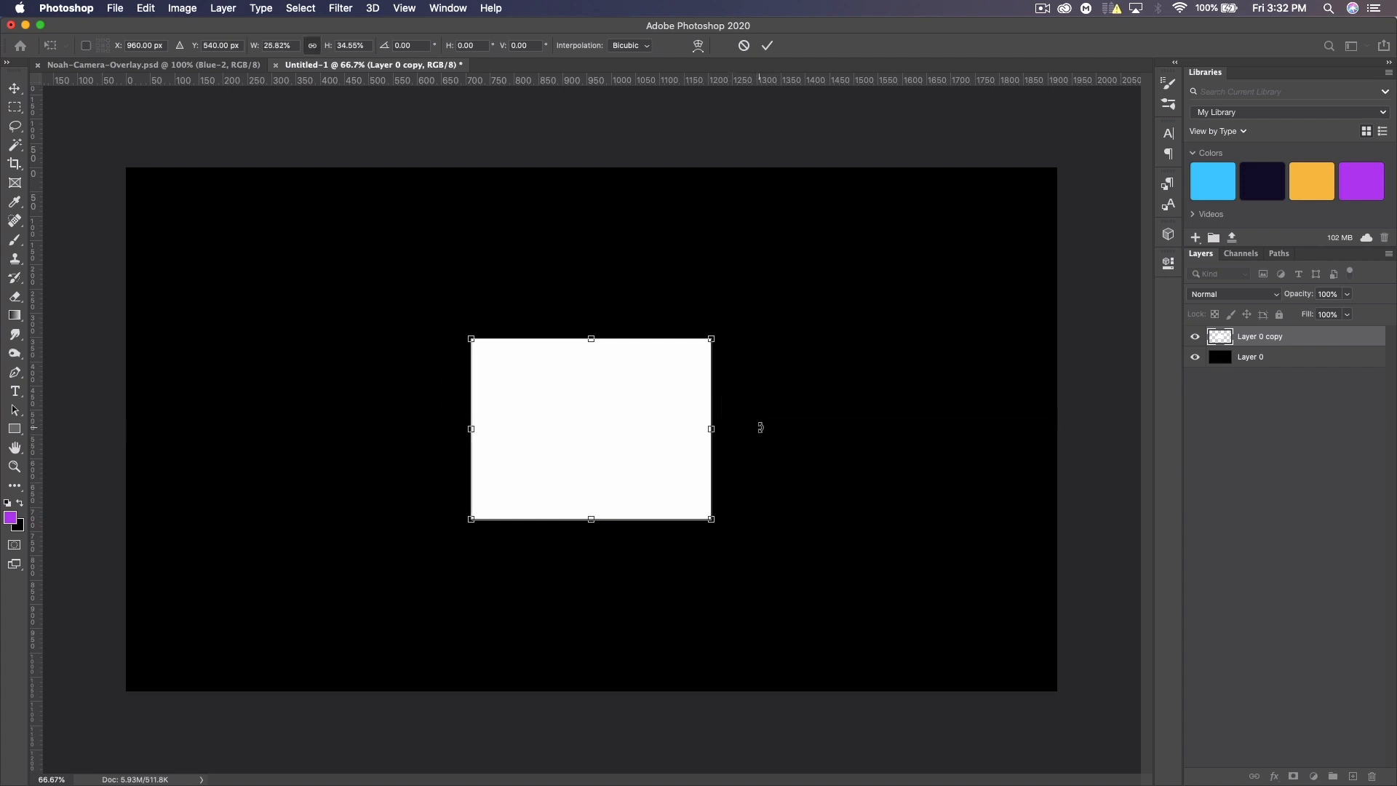
pyautogui.press('Return')
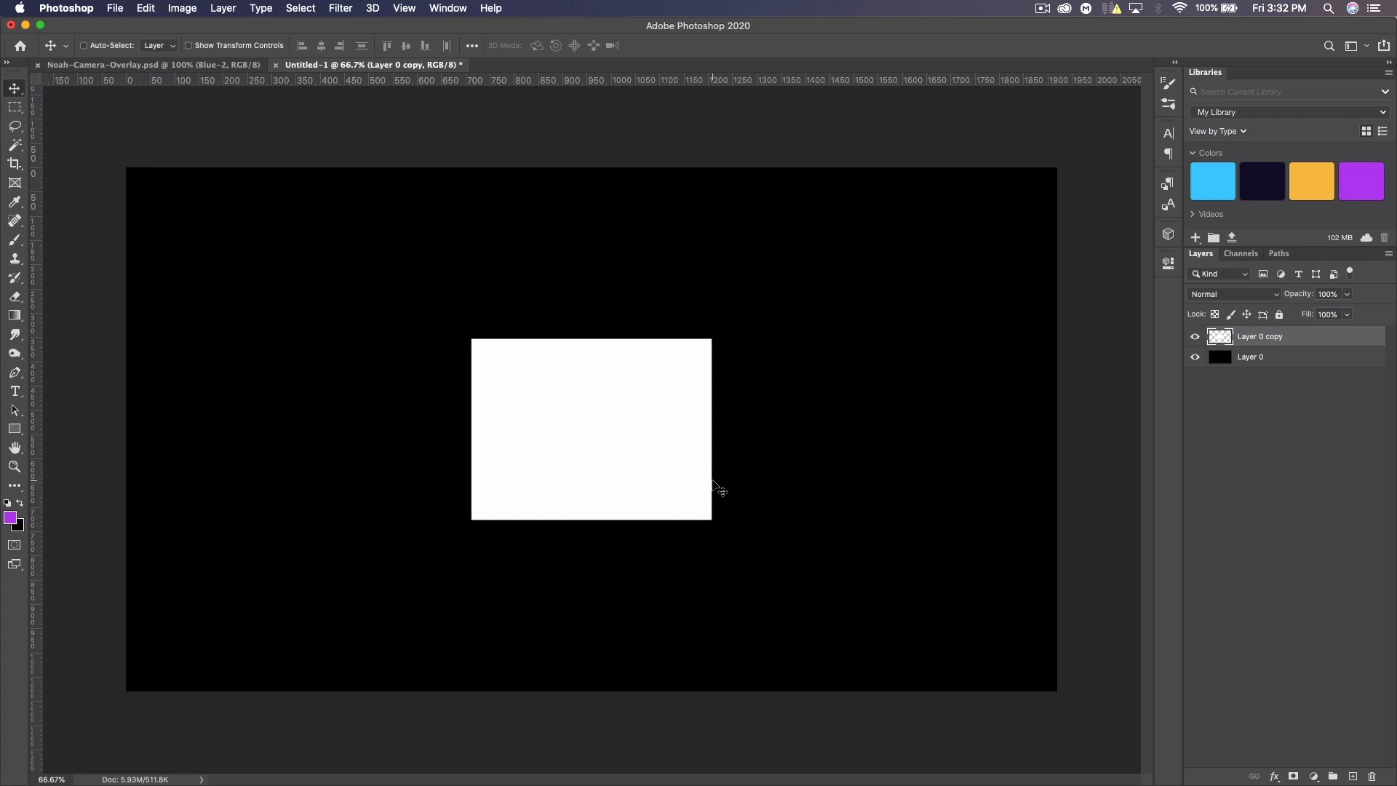
# Set up the Rectangle tool with the dark navy library colour, #0c0728, as its fill
pyautogui.press('super+1')
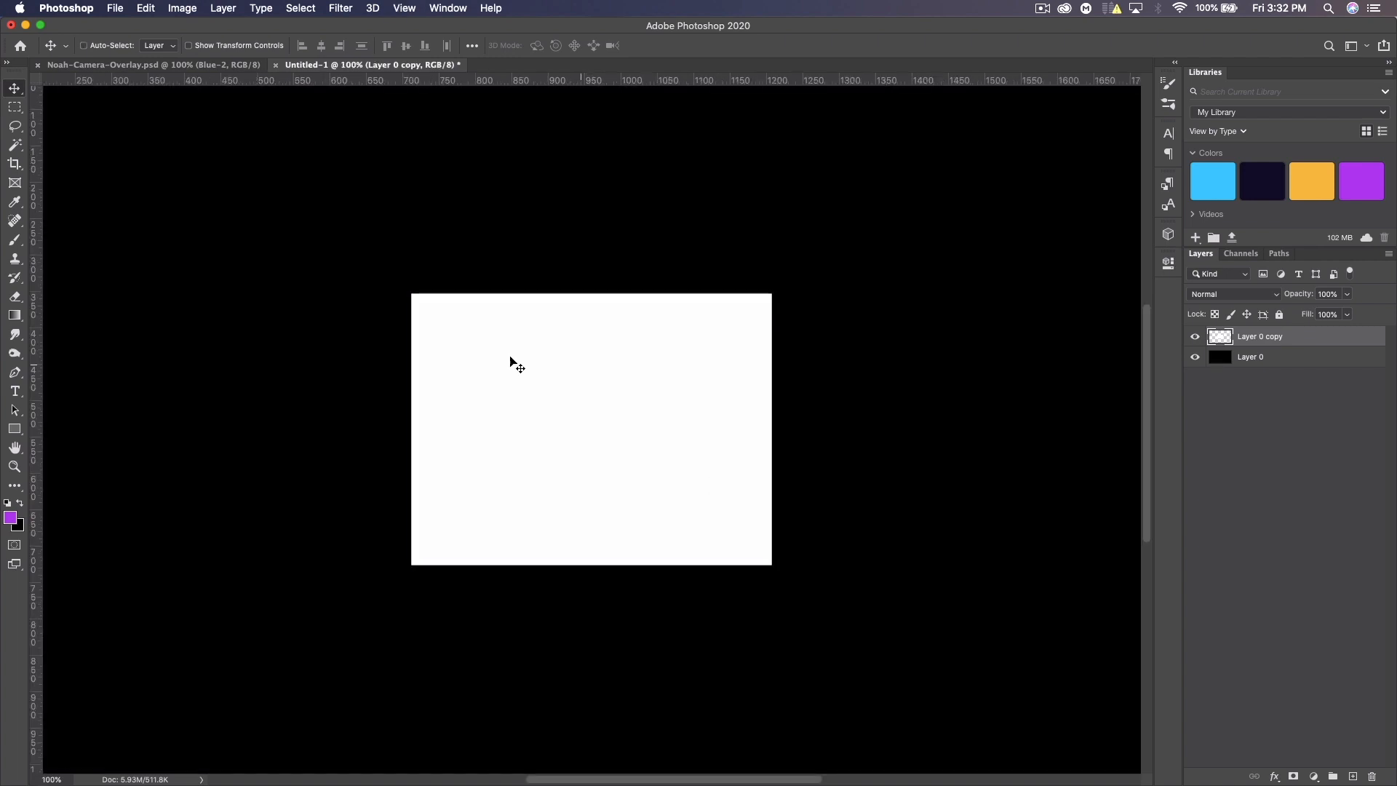
pyautogui.click(15, 428)
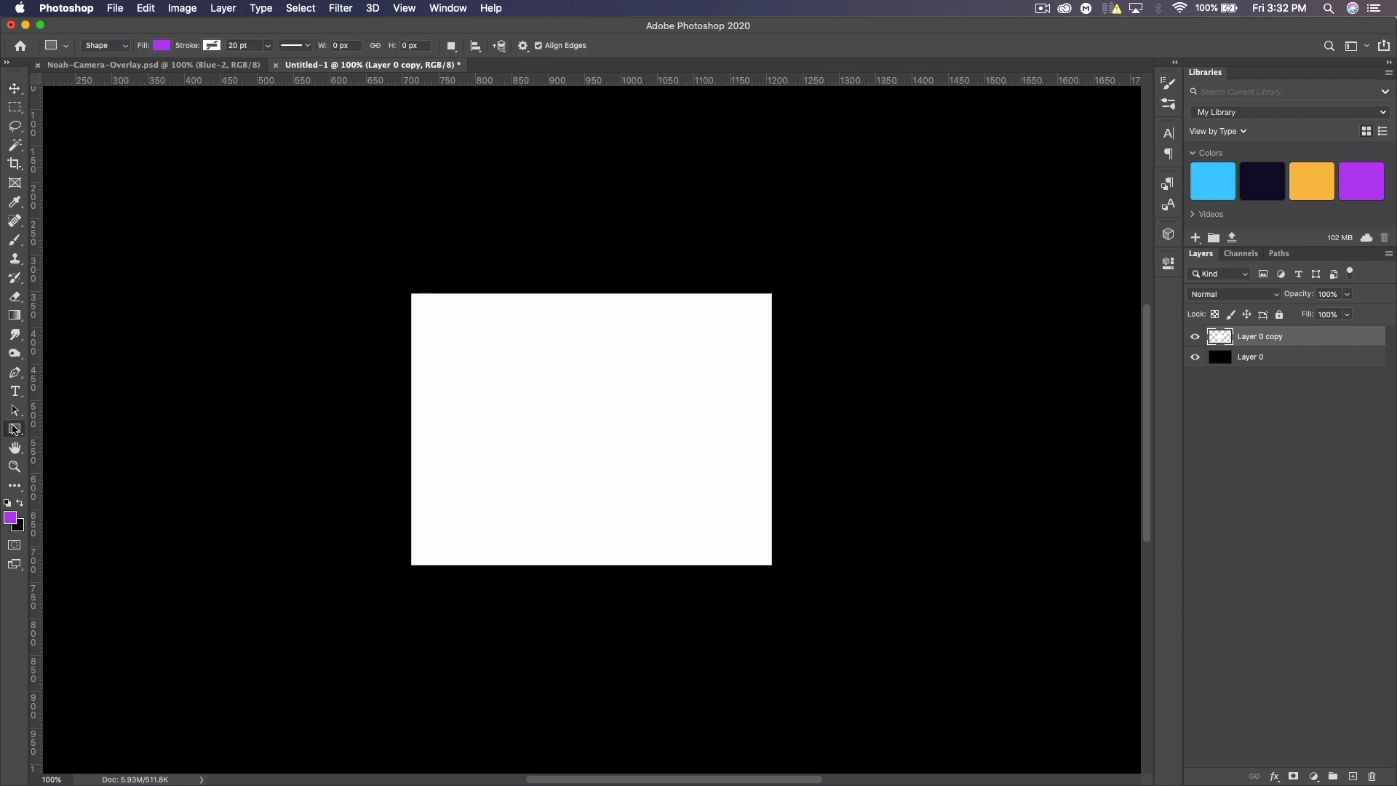
pyautogui.click(8, 503)
pyautogui.click(1266, 180)
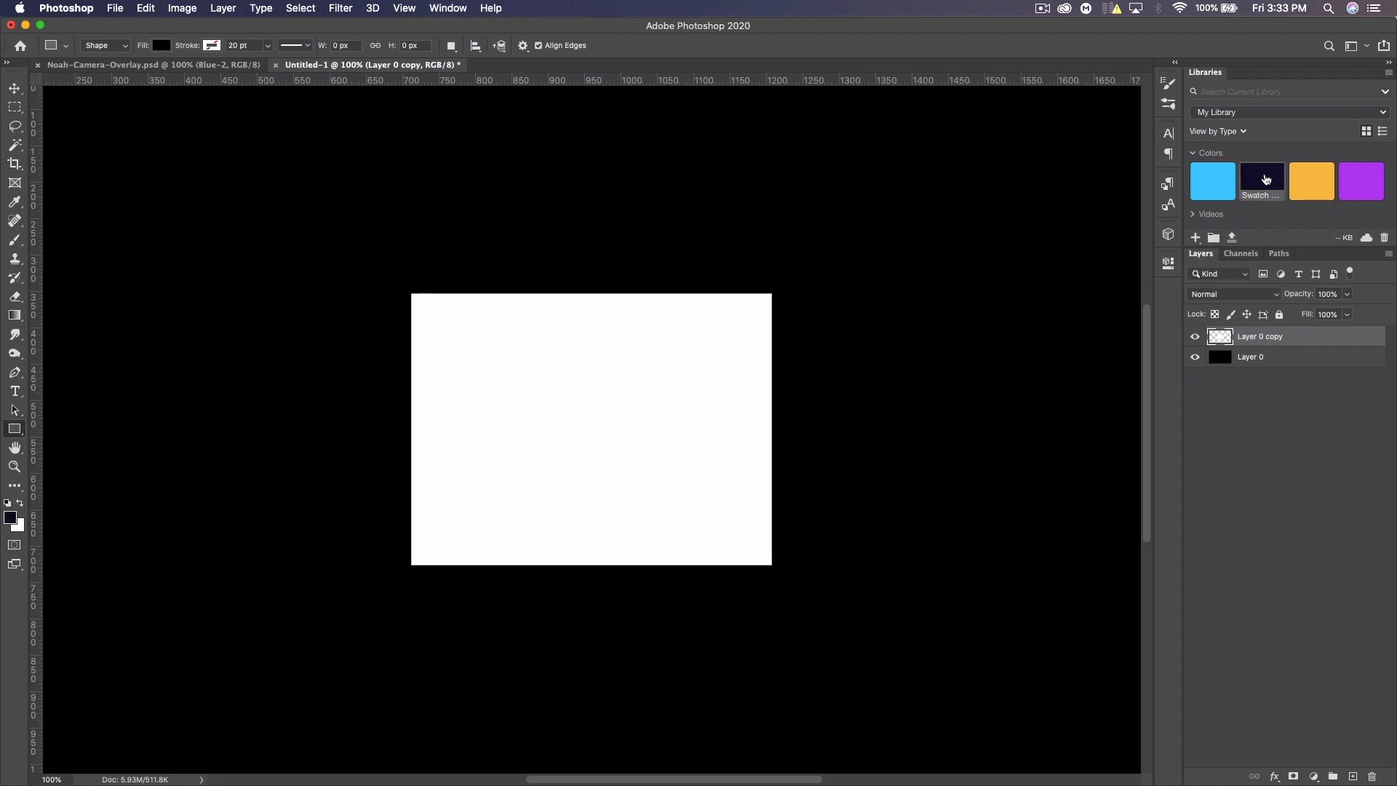
pyautogui.click(12, 518)
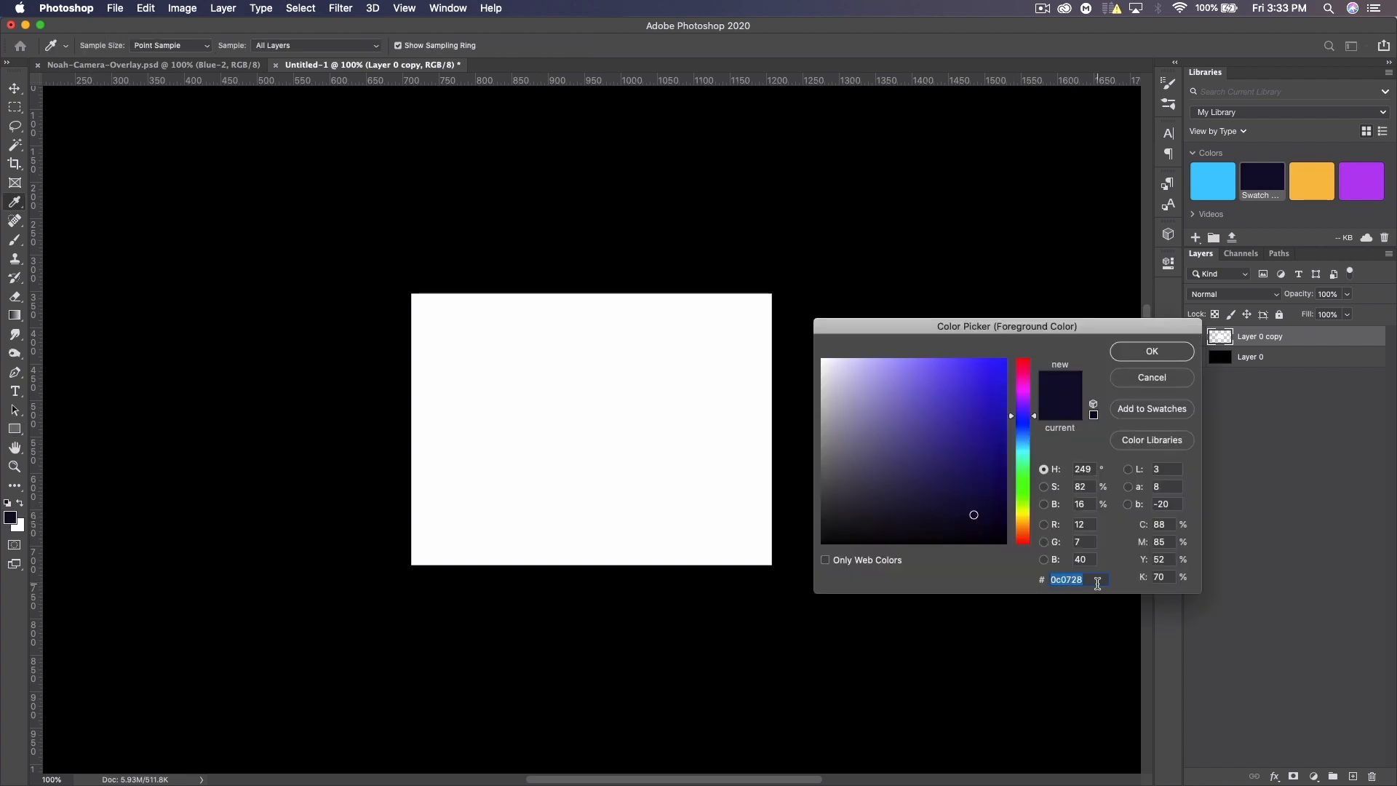
pyautogui.click(1151, 350)
pyautogui.press('u')
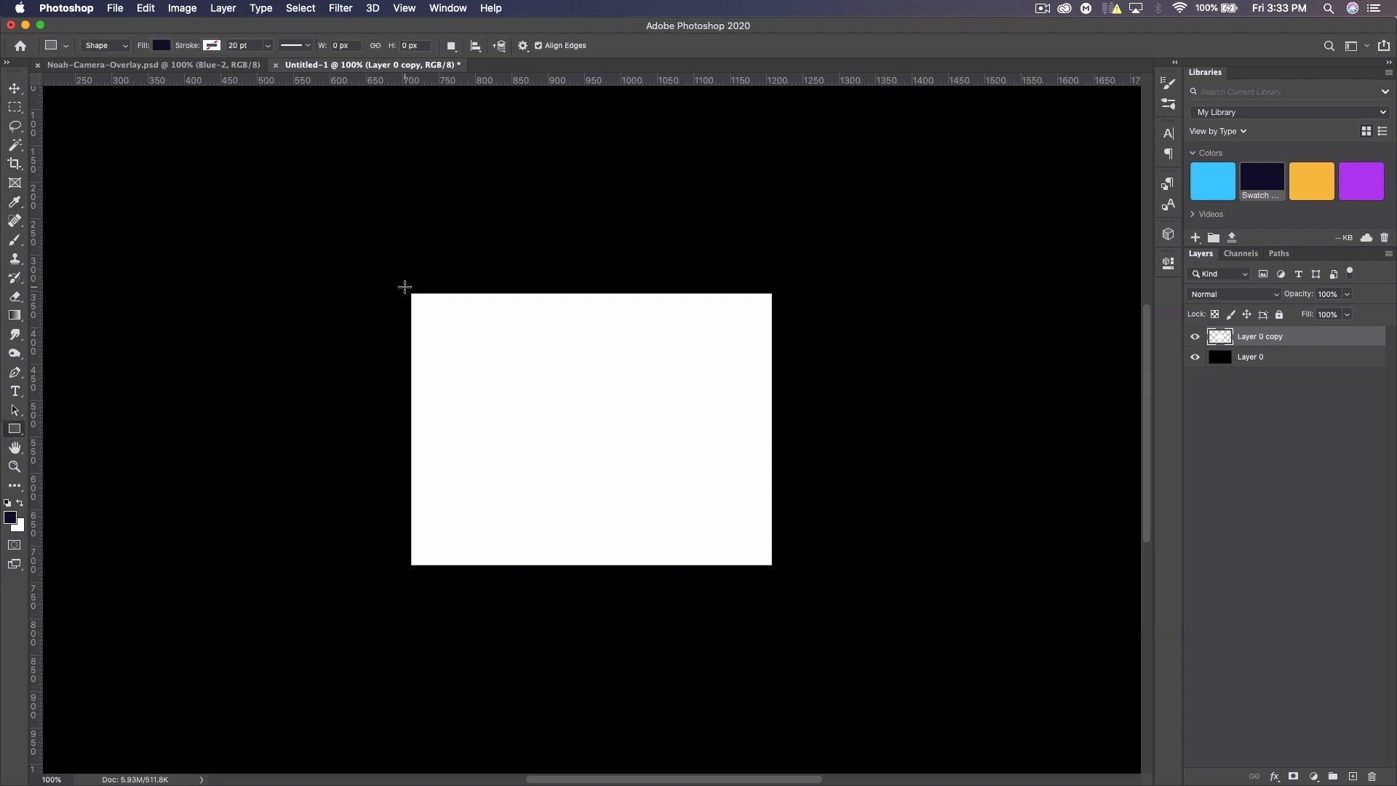
# Draw a navy rectangle about 516 × 392 px around the white one and place its layer beneath the white layer
pyautogui.moveTo(404, 286); pyautogui.dragTo(778, 571)
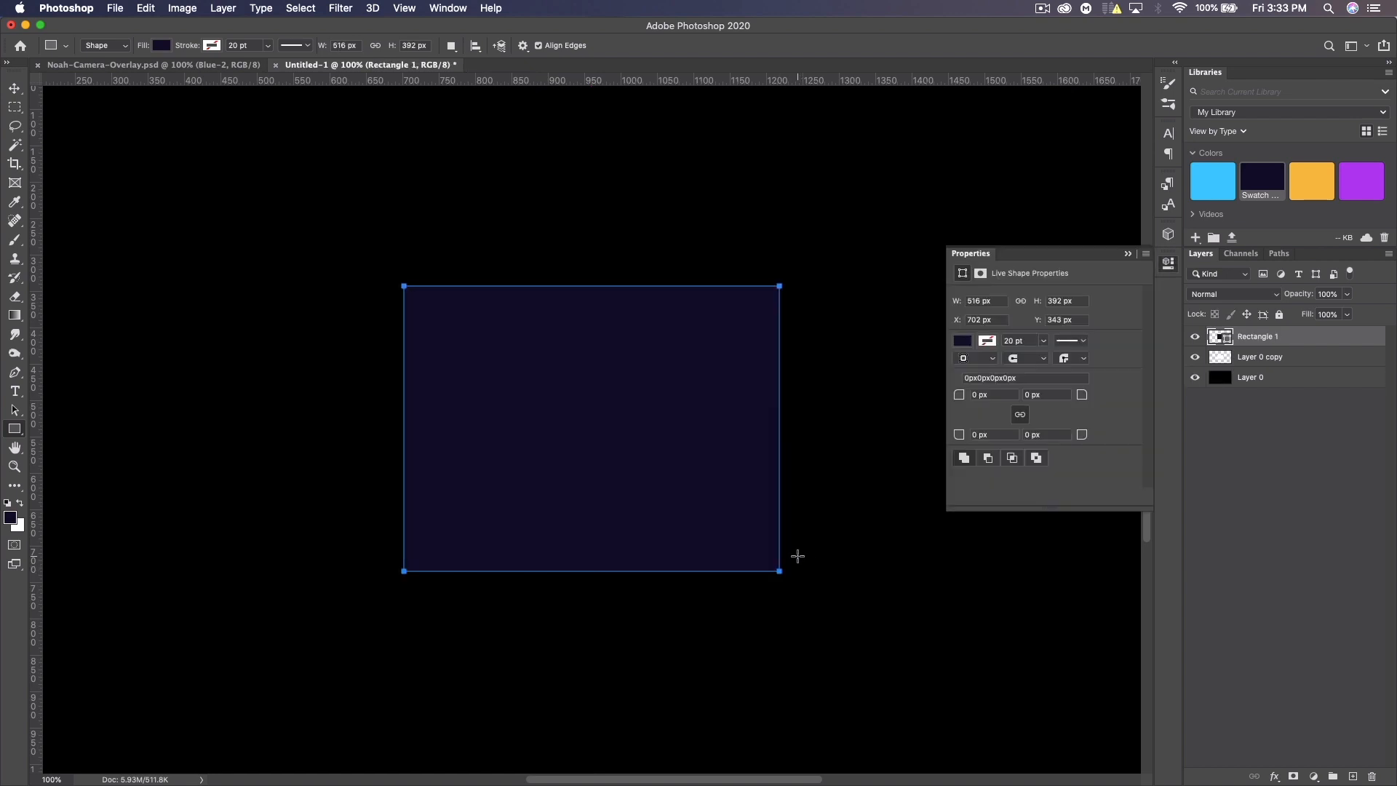
pyautogui.click(1130, 254)
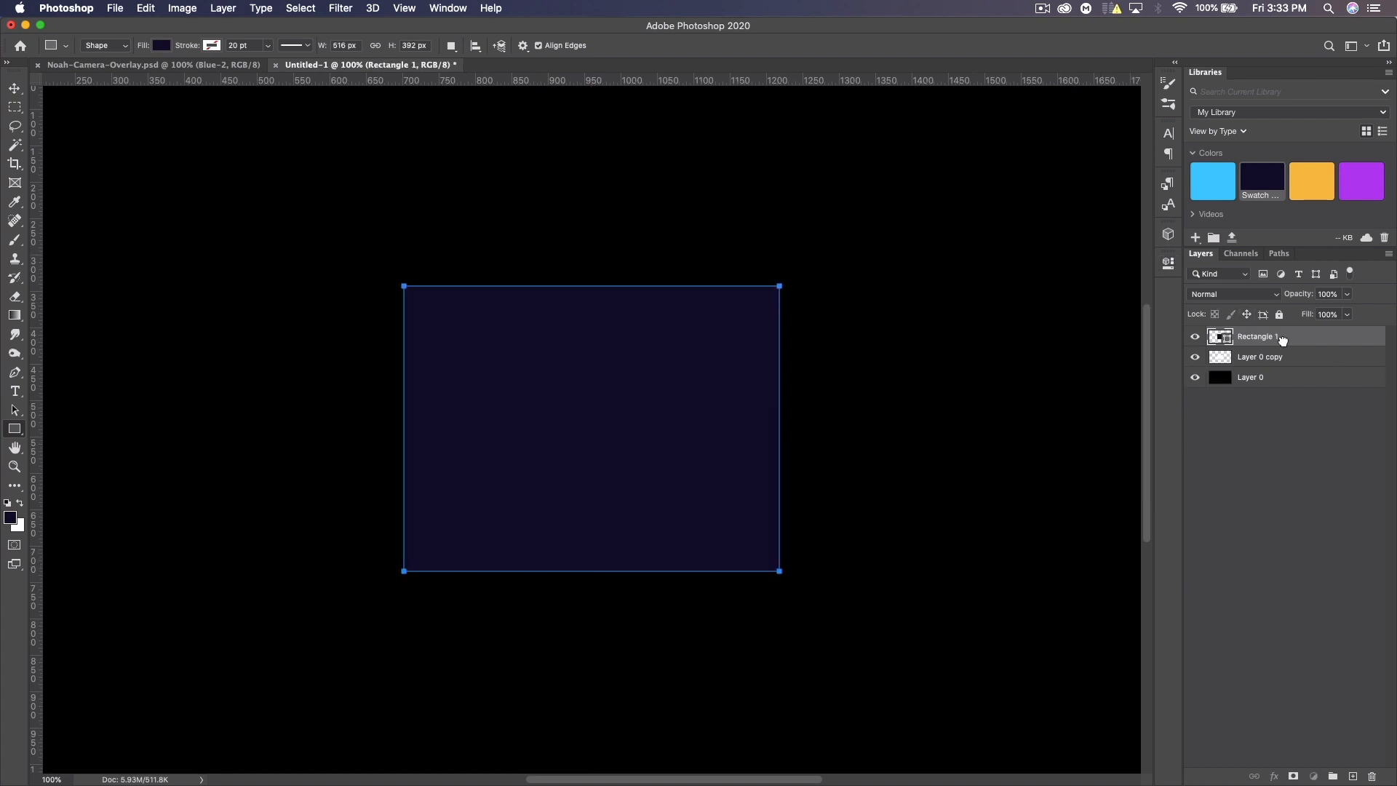
pyautogui.moveTo(1288, 342); pyautogui.dragTo(1284, 368)
pyautogui.click(14, 88)
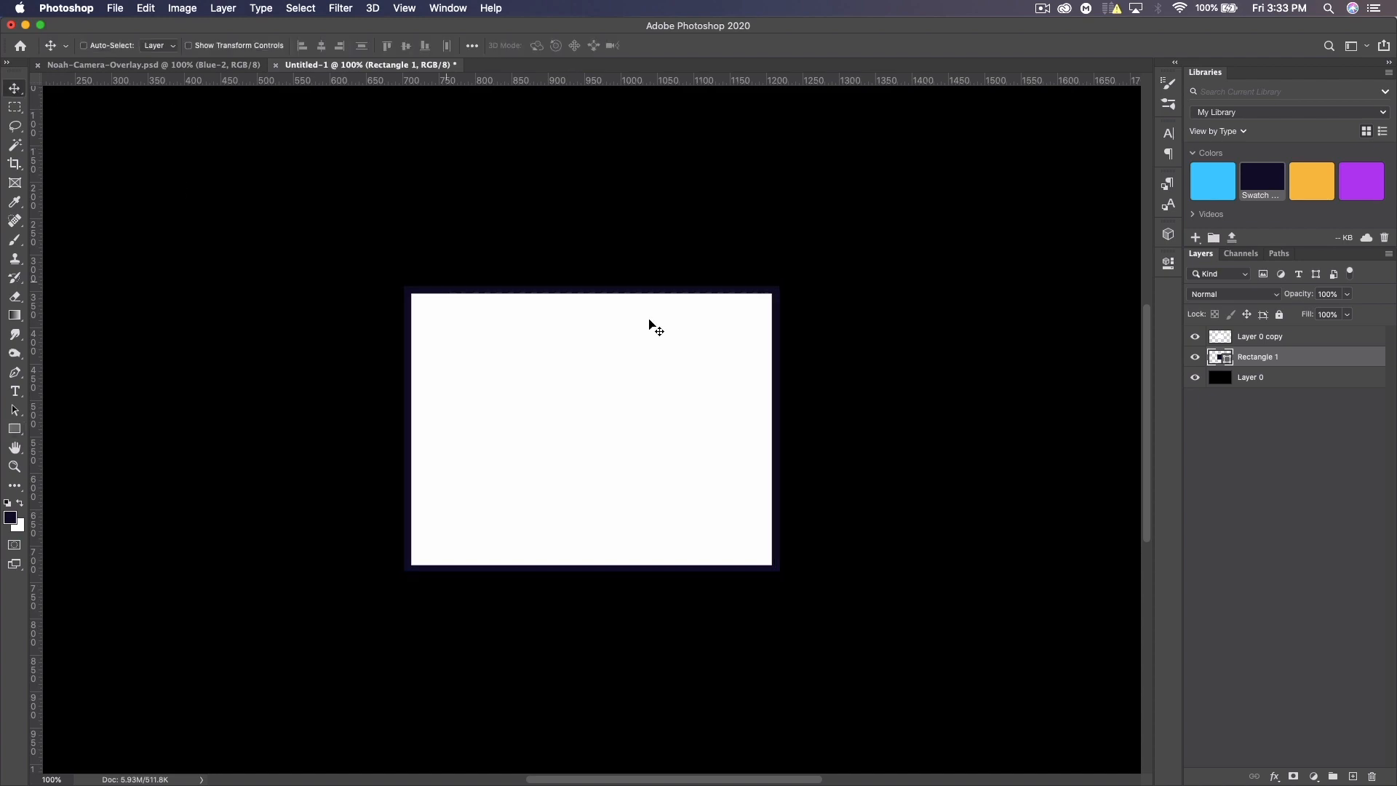
# Lighten the black background layer to a medium grey with a Hue/Saturation adjustment
pyautogui.click(1194, 378)
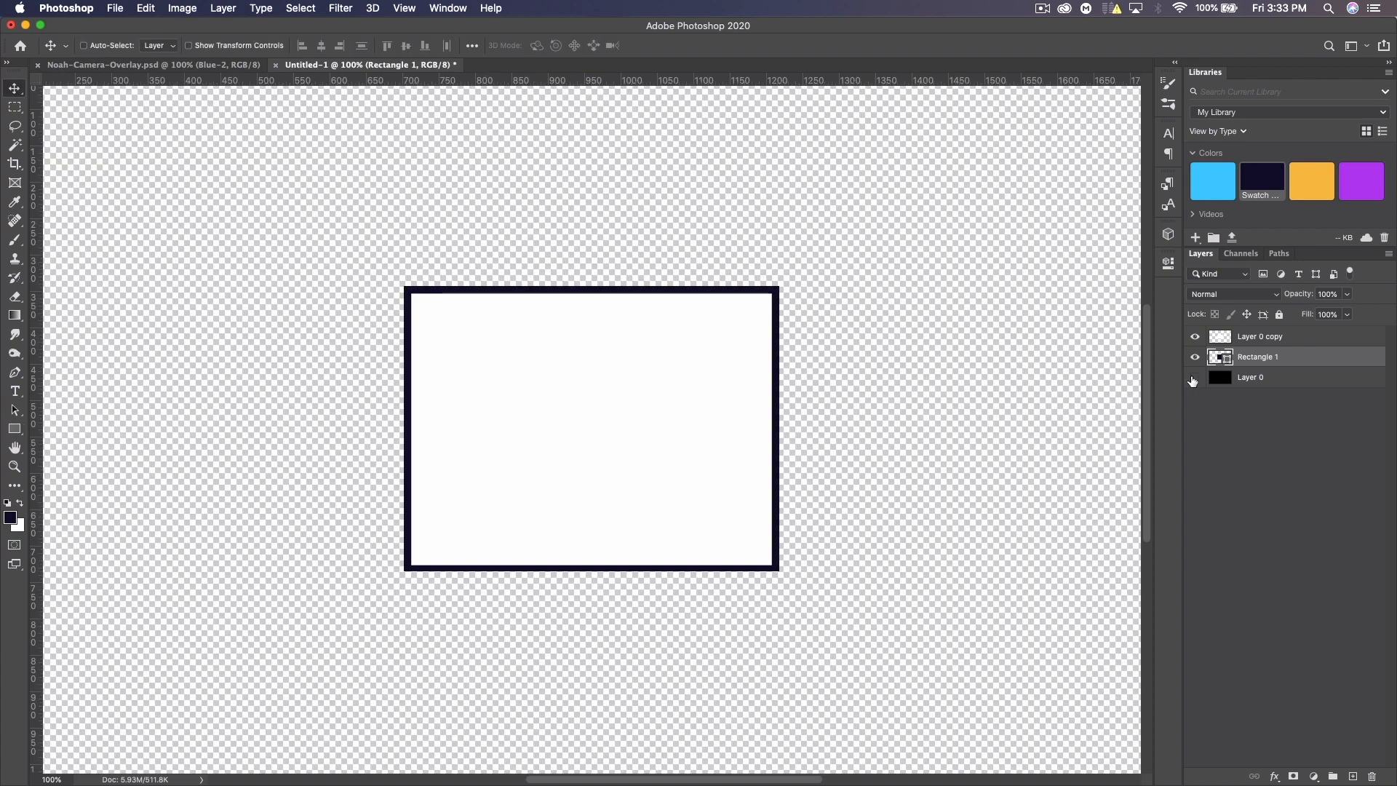
pyautogui.click(1194, 377)
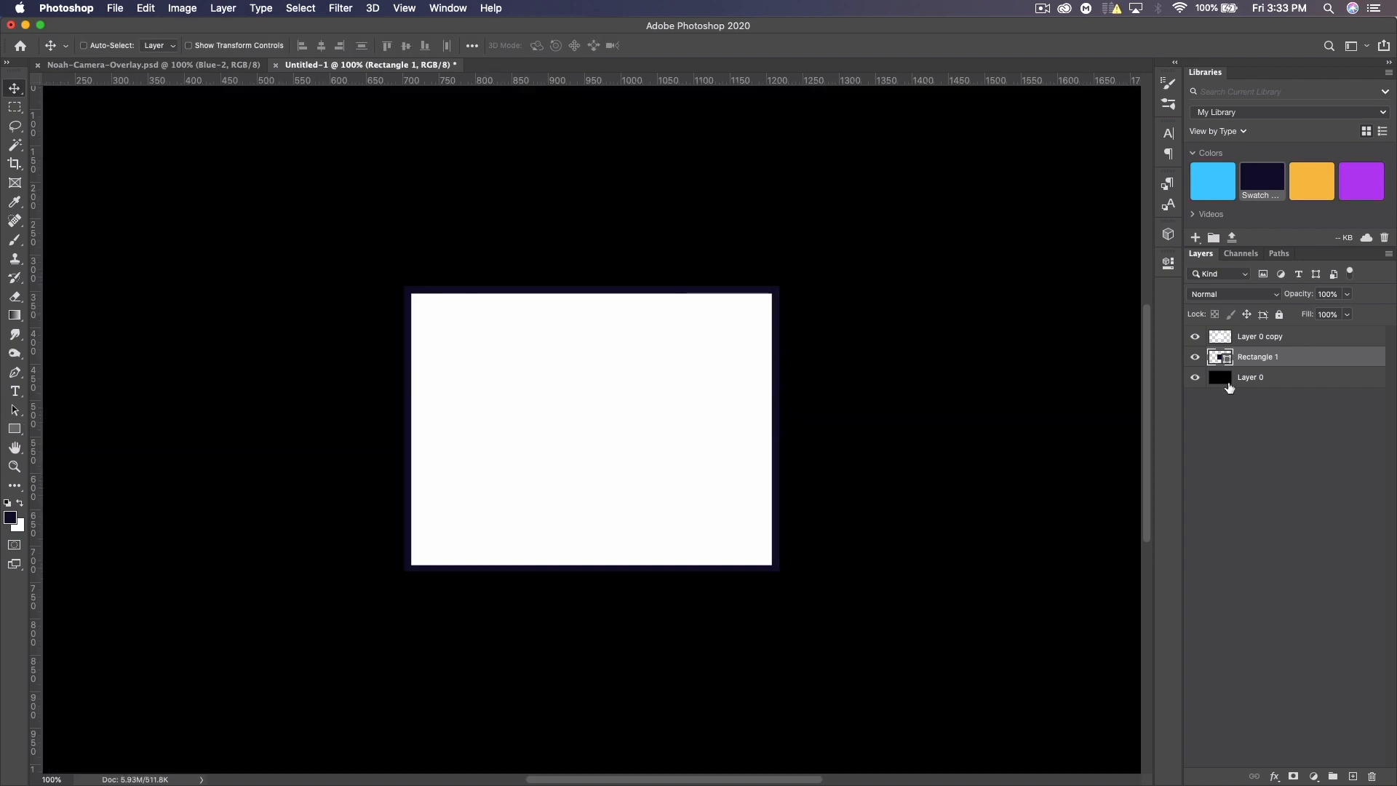
pyautogui.click(1290, 385)
pyautogui.press('super+u')
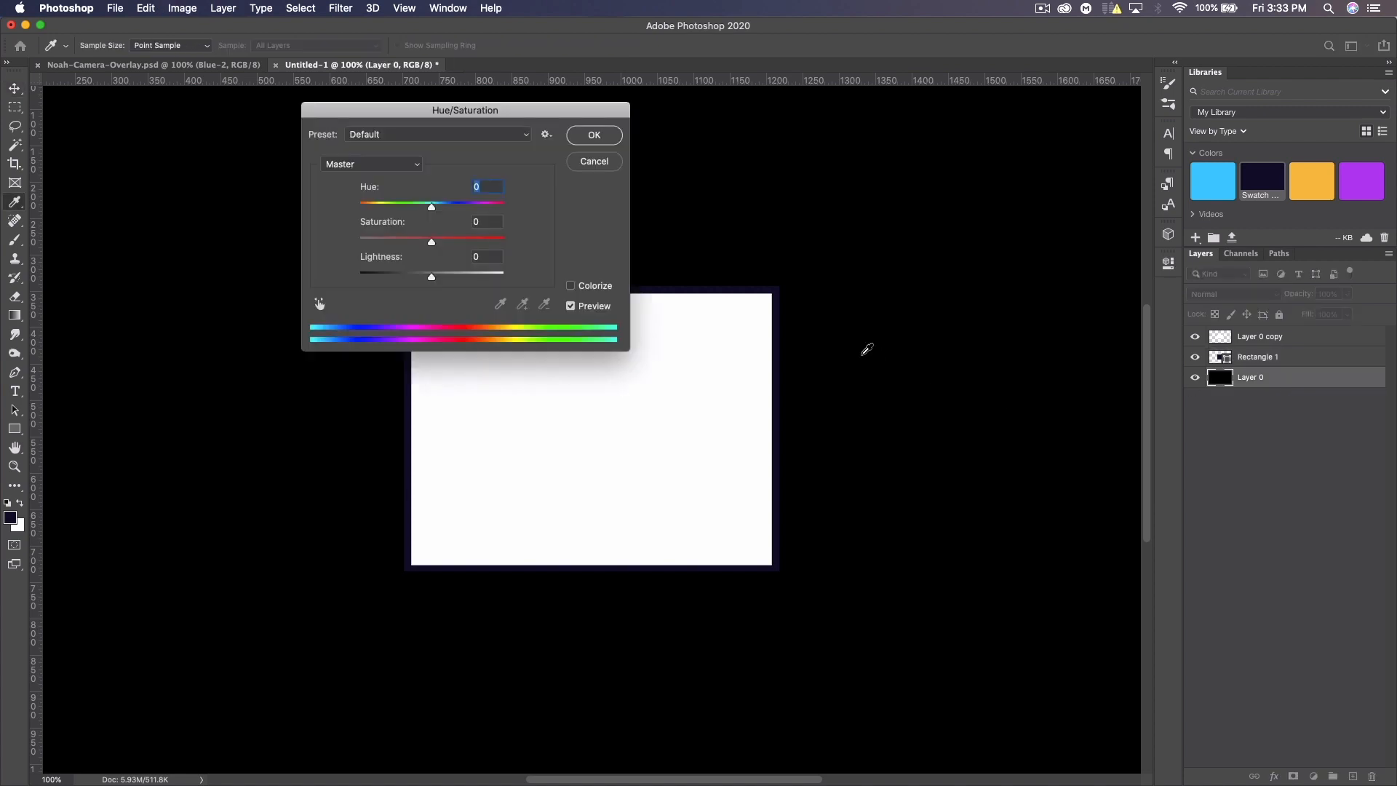
pyautogui.moveTo(456, 275); pyautogui.dragTo(462, 275)
pyautogui.click(593, 135)
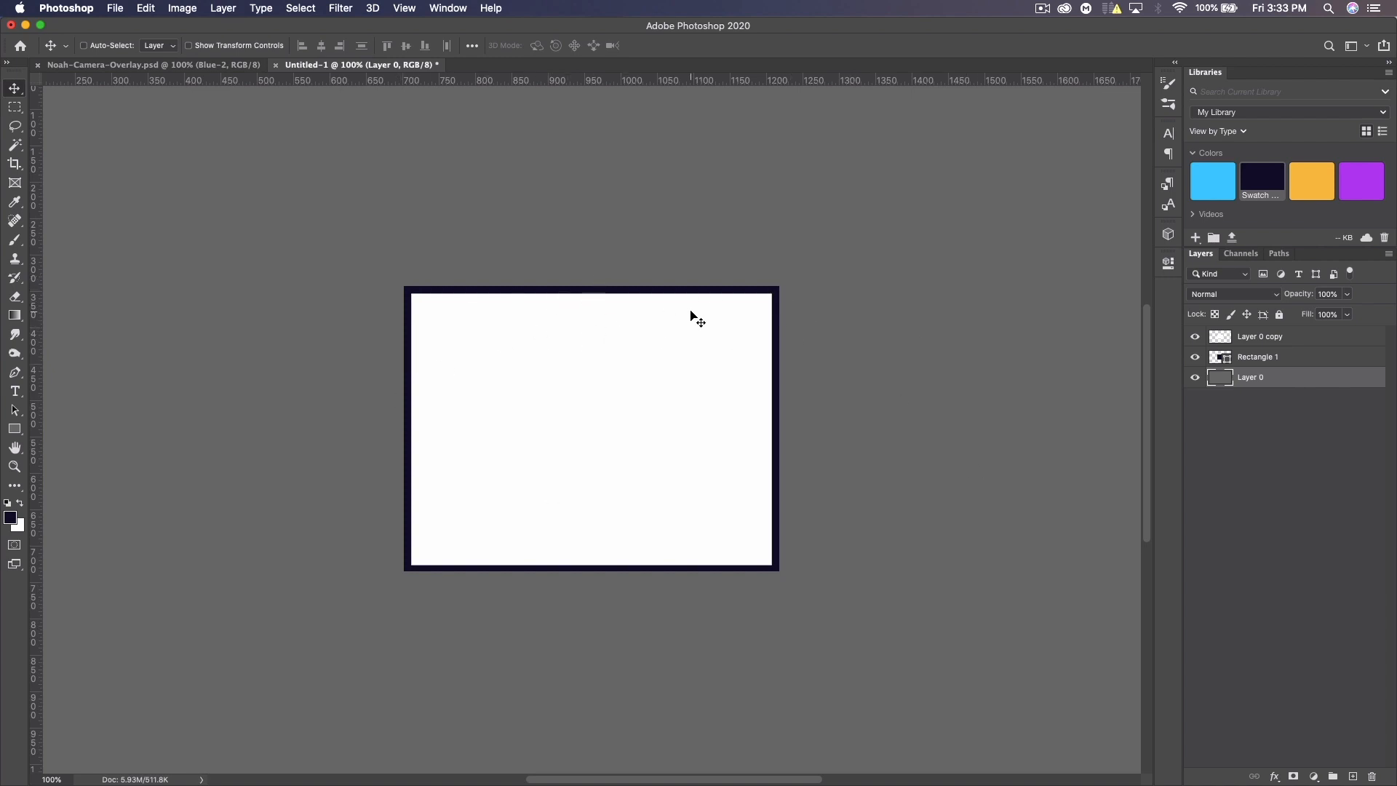
# Cut the white rectangle's area out of the navy rectangle with an inverted layer mask and check the resulting frame
pyautogui.click(1209, 358)
pyautogui.click(1195, 358)
pyautogui.click(1195, 358)
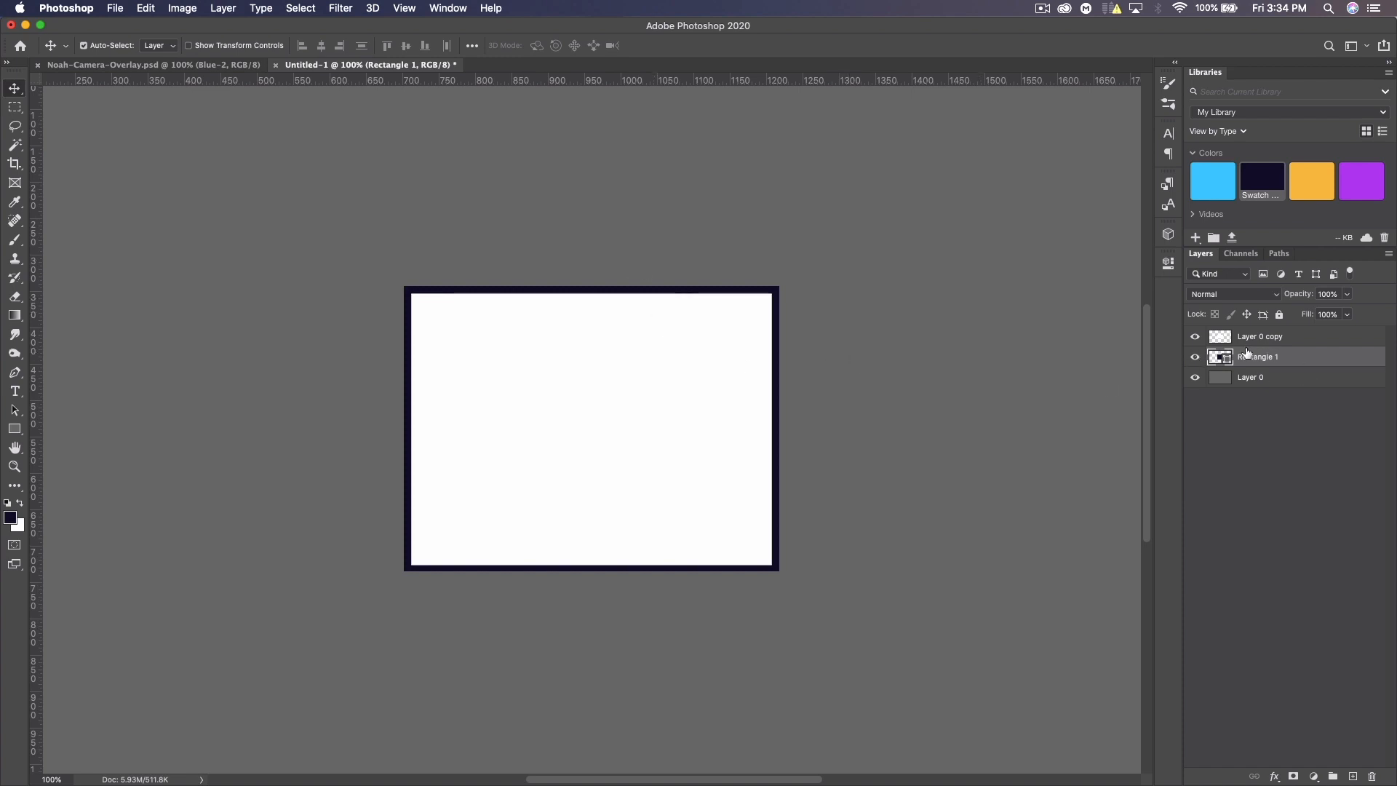
pyautogui.keyDown('super'); pyautogui.click(1220, 339); pyautogui.keyUp('super')
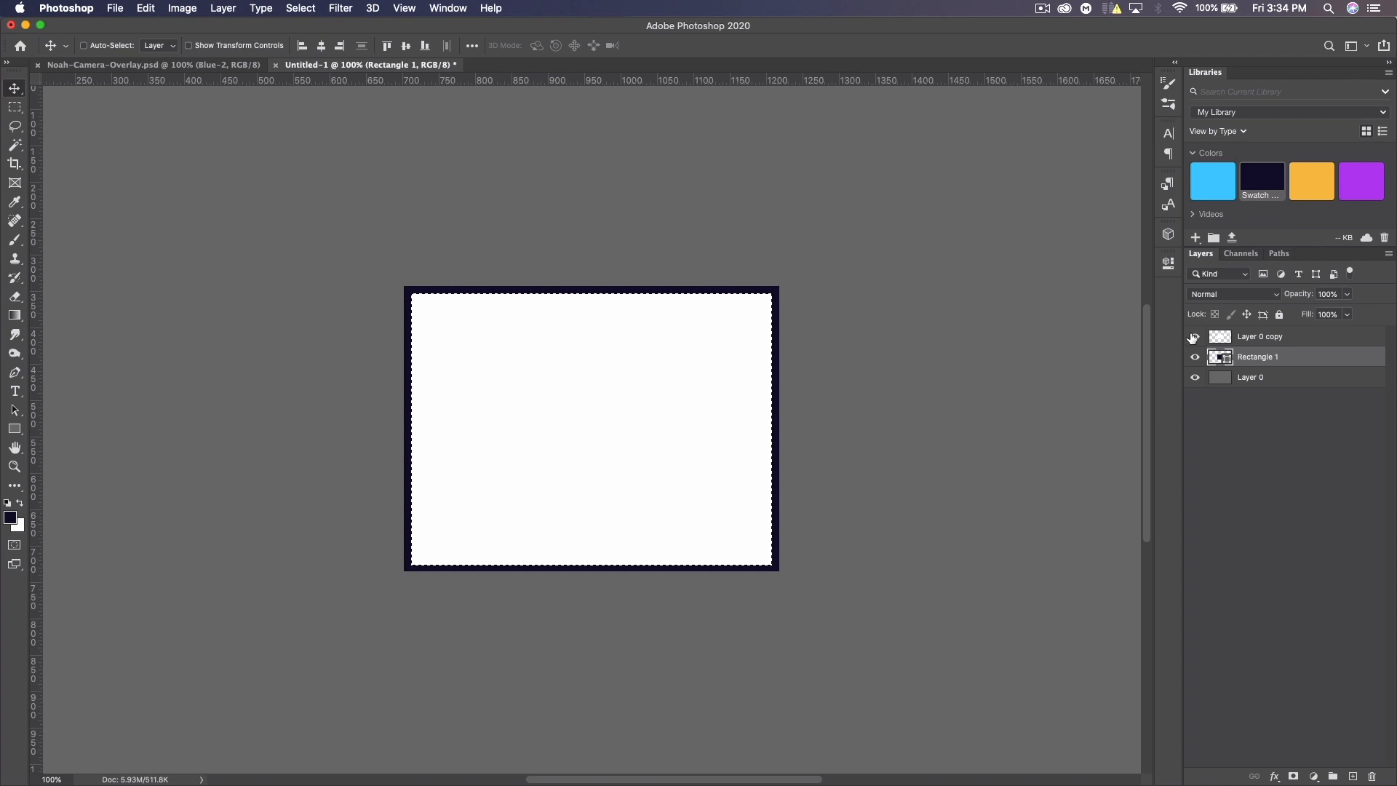
pyautogui.click(1294, 776)
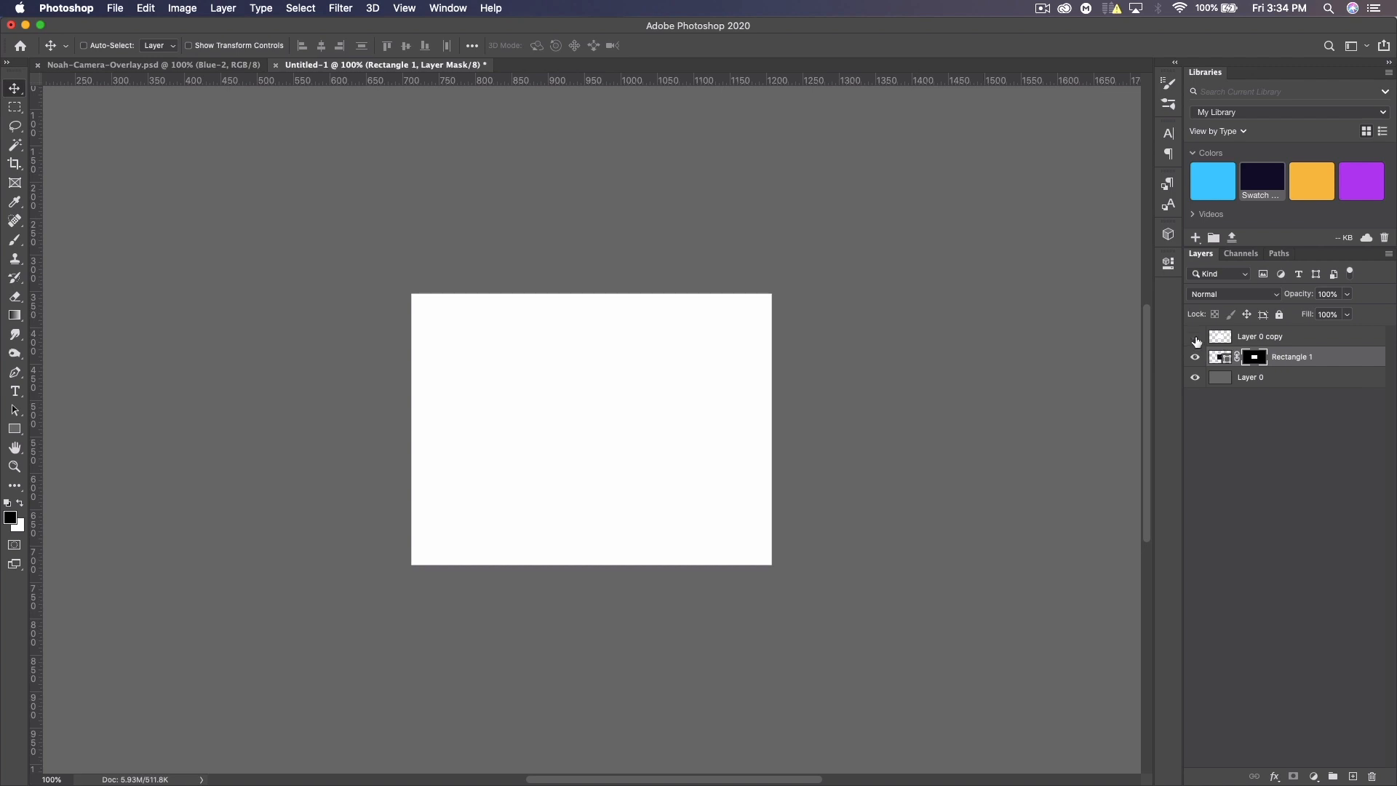
pyautogui.click(1195, 339)
pyautogui.click(1195, 339)
pyautogui.press('super+i')
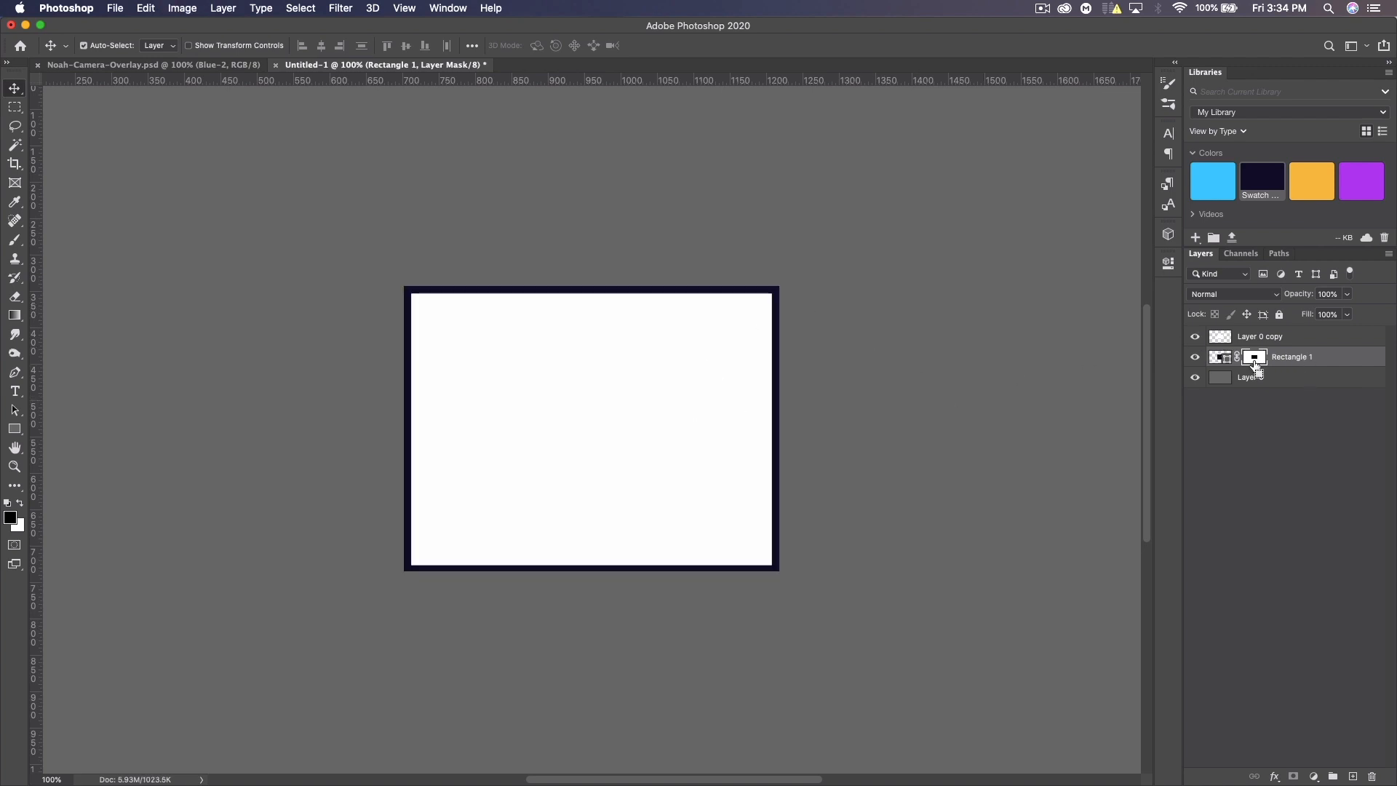
pyautogui.click(1195, 337)
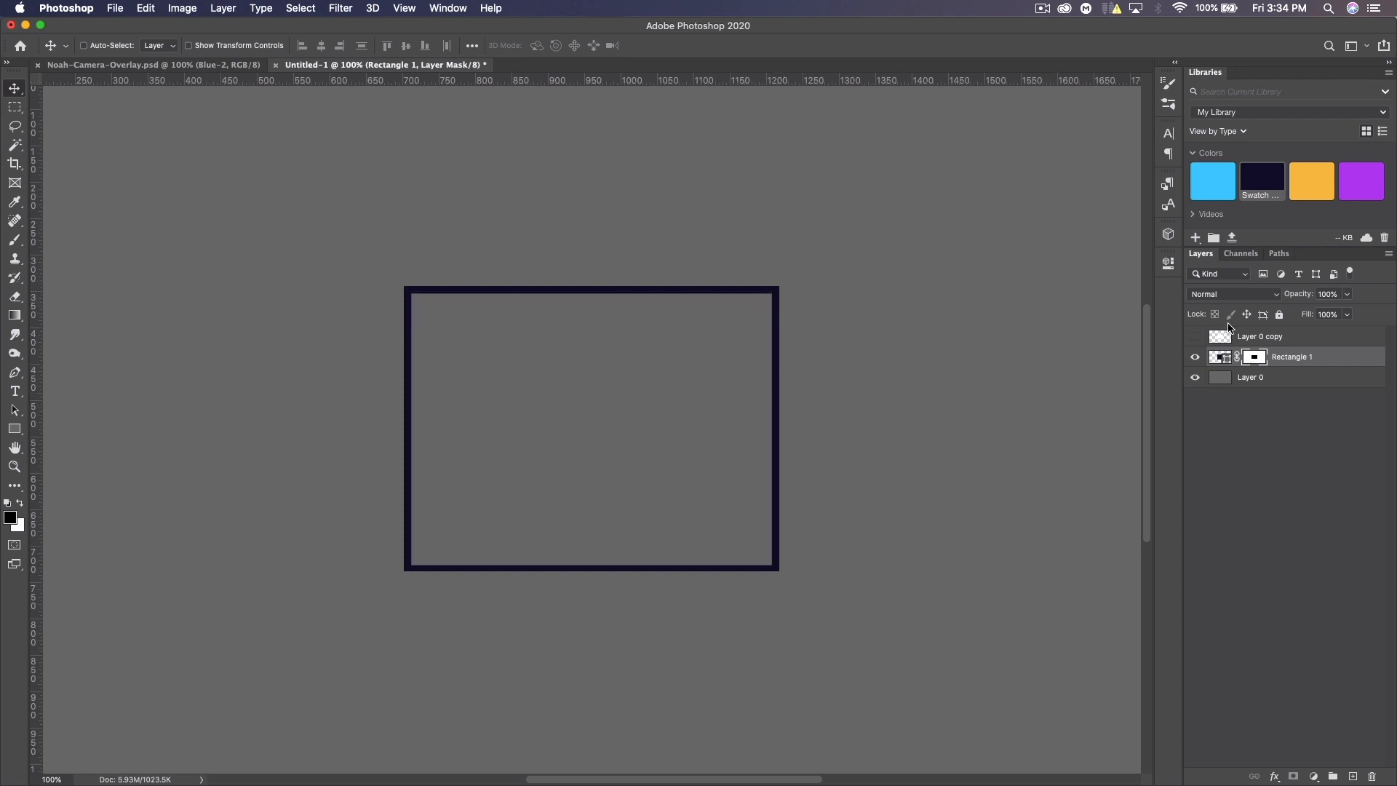
pyautogui.click(1195, 337)
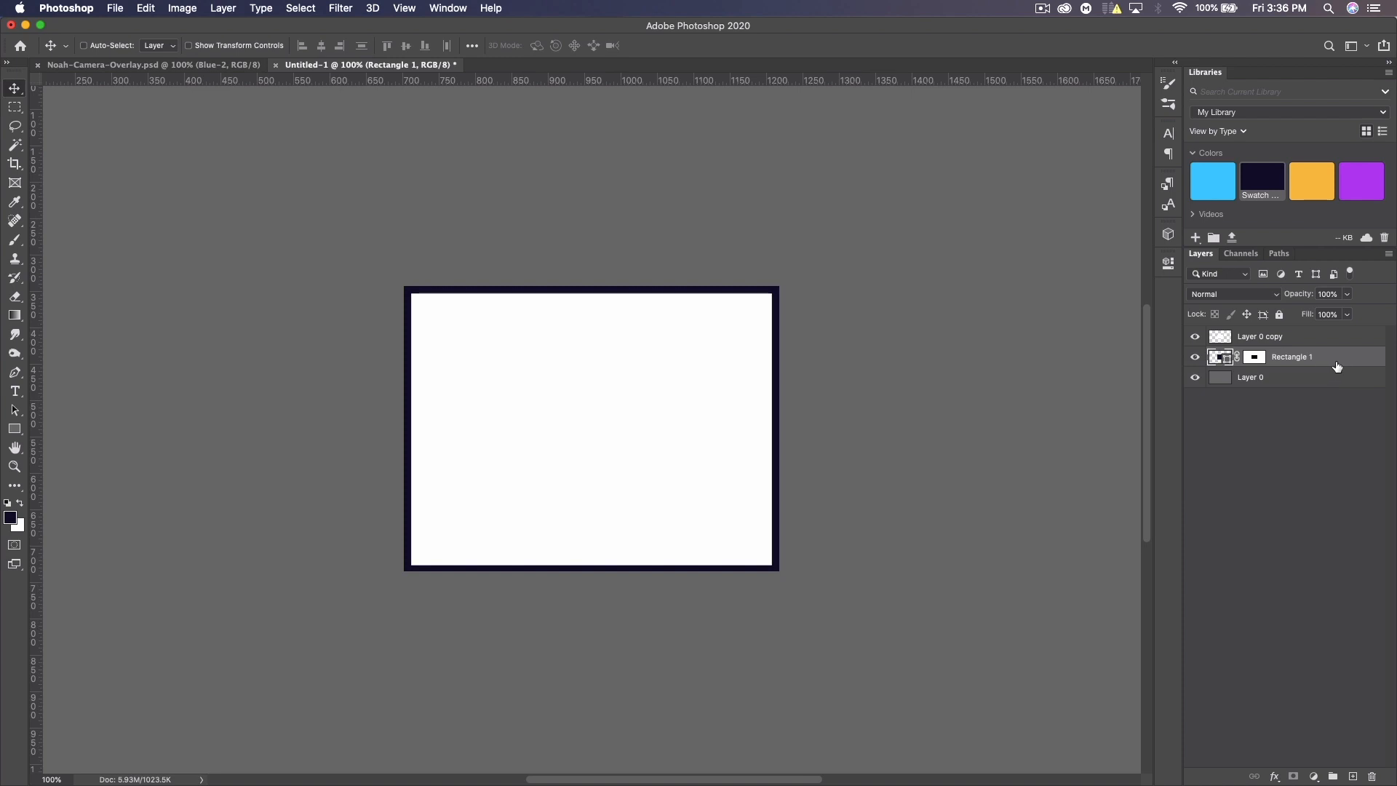
# Apply a white Inner Glow to the navy frame with Overlay blending, 100% opacity and 8 px size
pyautogui.doubleClick(1337, 361)
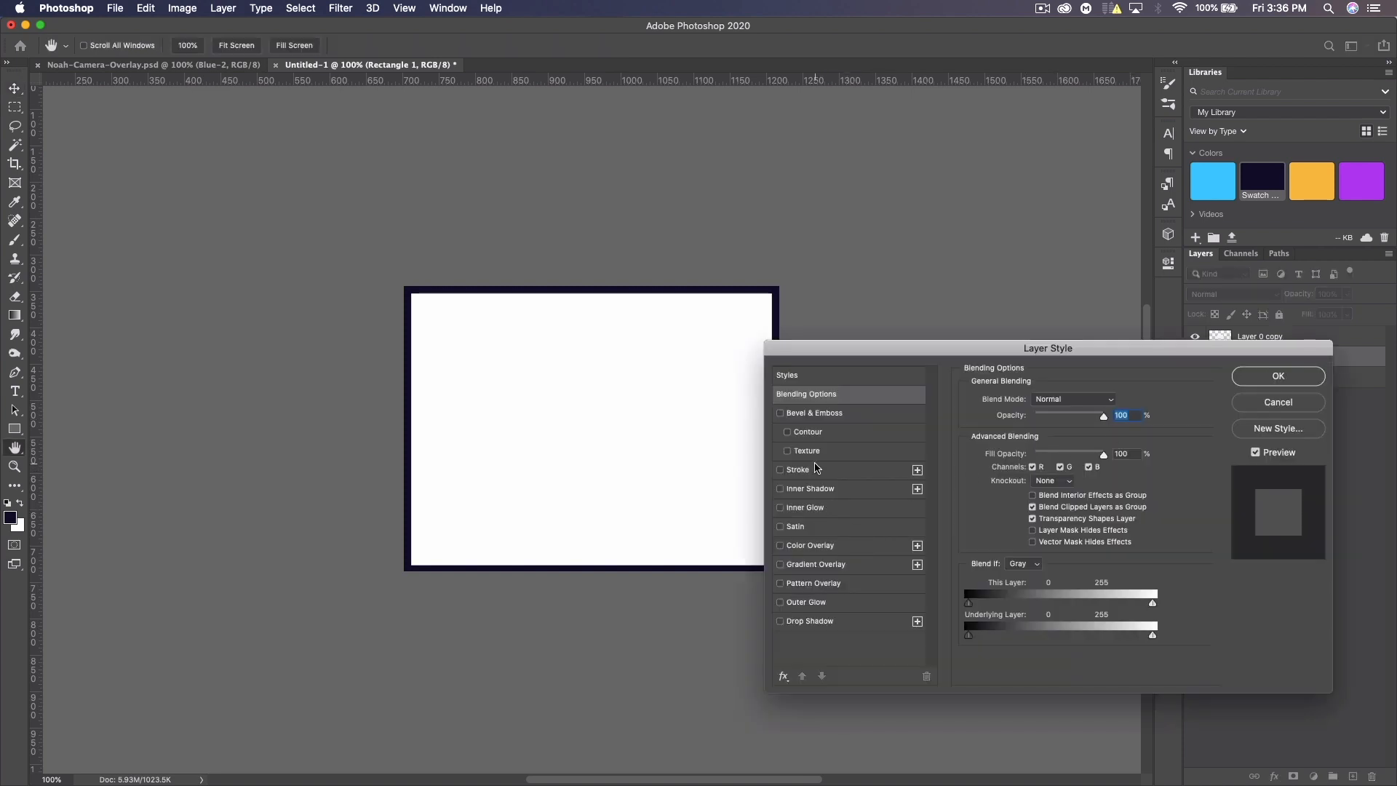
pyautogui.moveTo(877, 352); pyautogui.dragTo(926, 336)
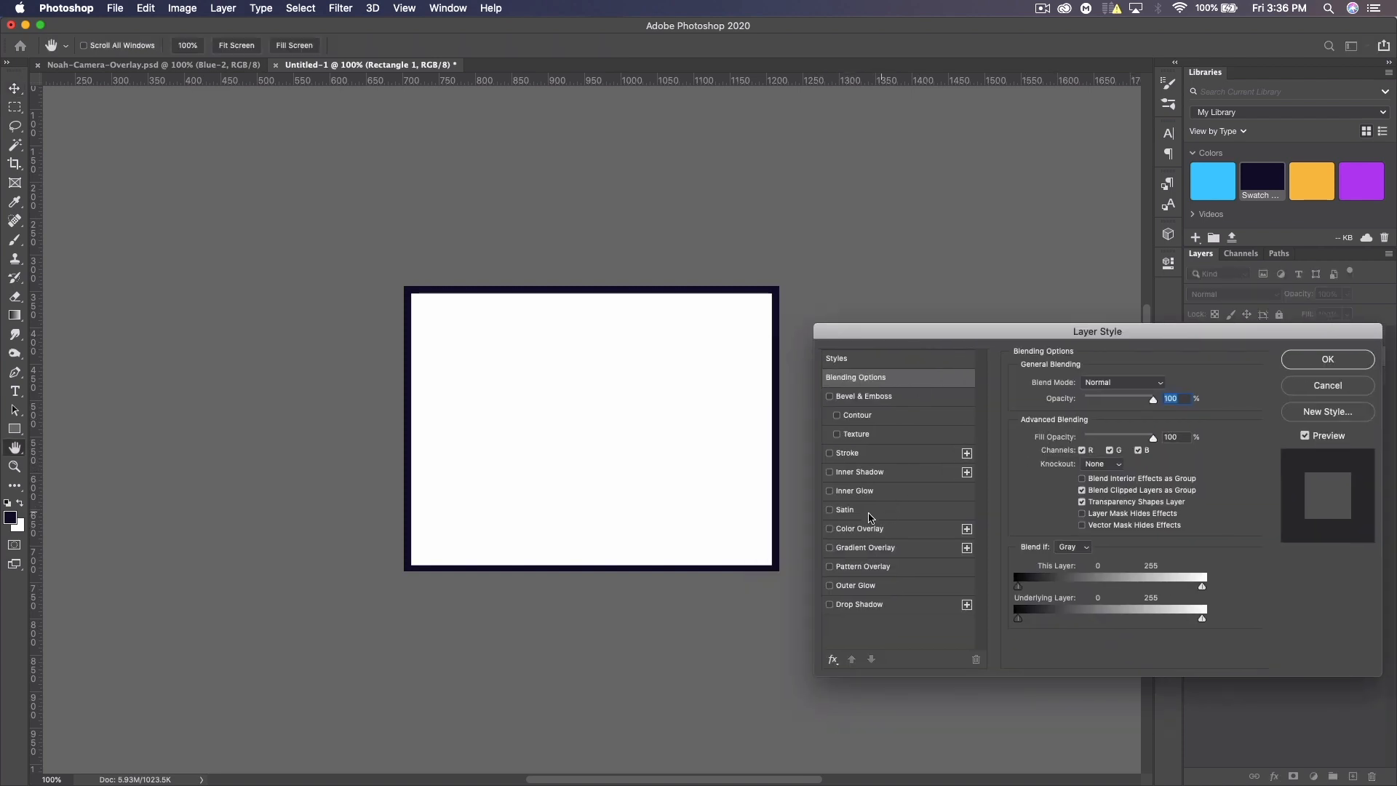
pyautogui.click(866, 497)
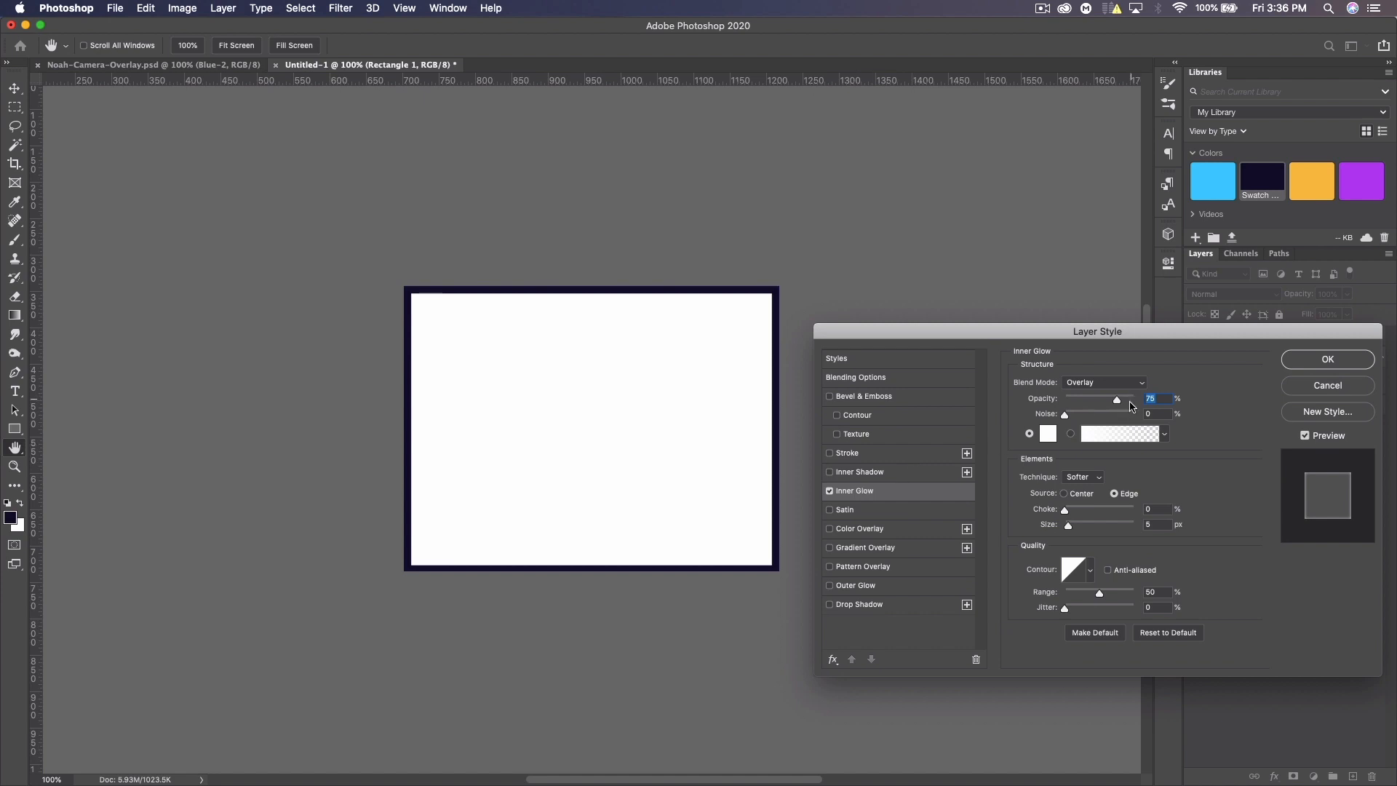
pyautogui.moveTo(1118, 401); pyautogui.dragTo(1151, 397)
pyautogui.moveTo(1068, 525); pyautogui.dragTo(1071, 527)
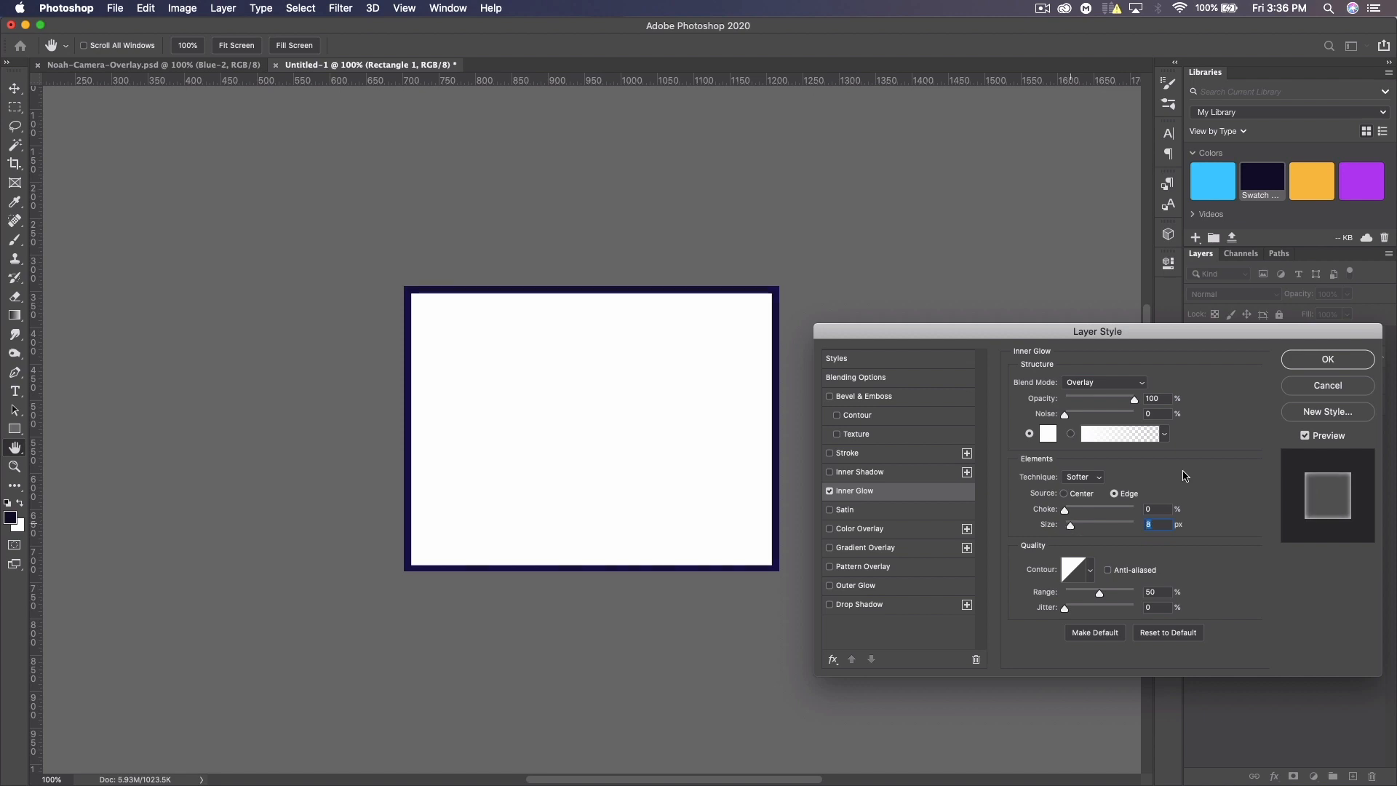
pyautogui.click(1303, 360)
pyautogui.press('super+plus')
pyautogui.press('super+plus')
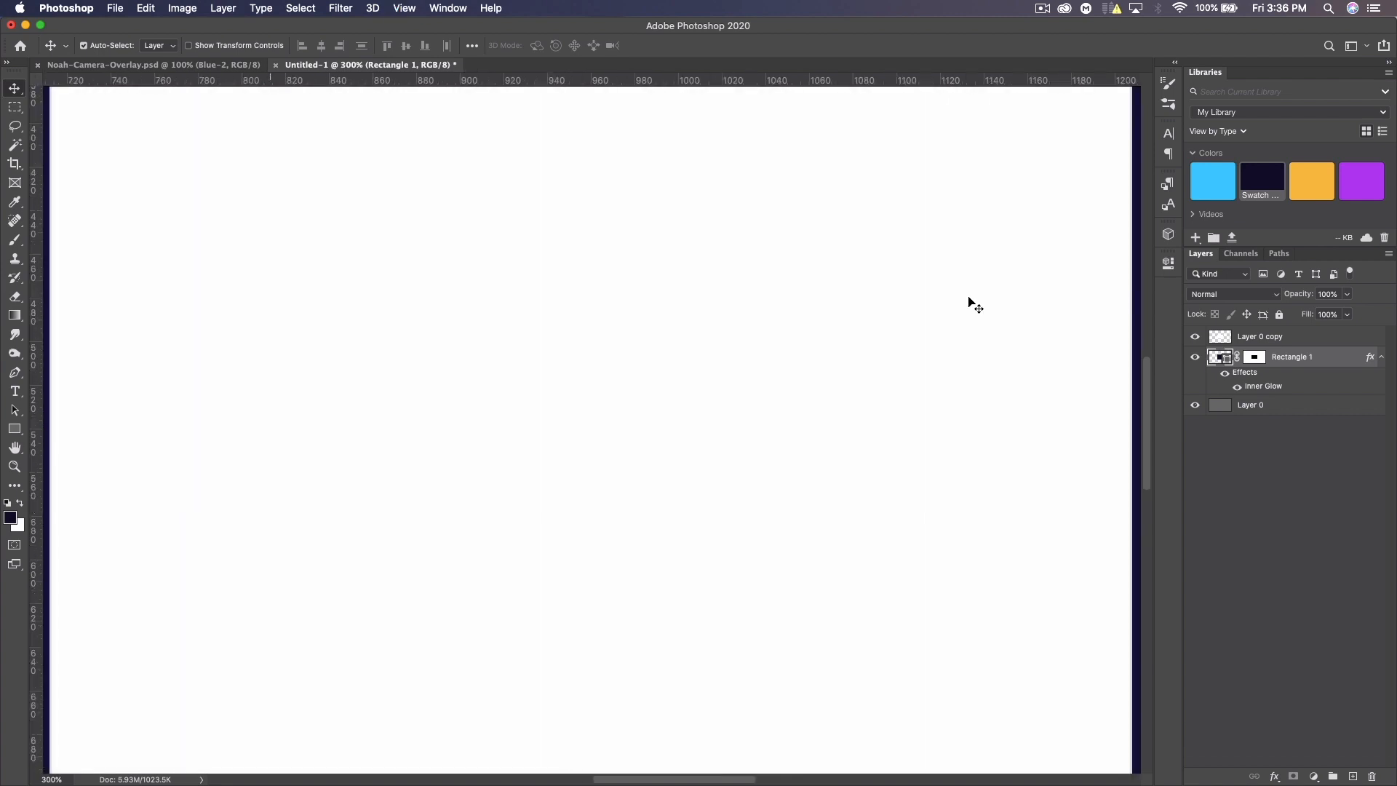
pyautogui.press('super+minus')
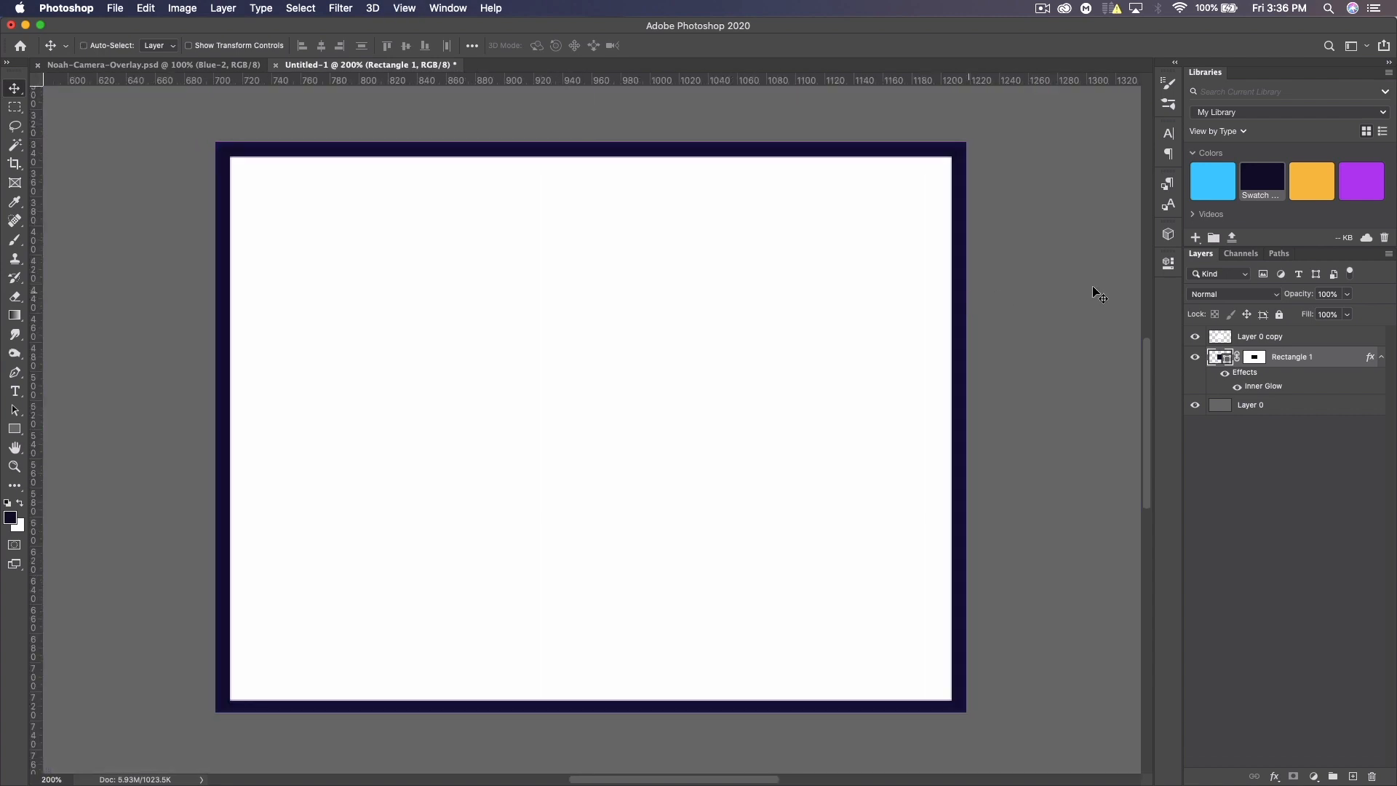
# Reduce the navy frame's Inner Glow size to 4 px, previewing it with Normal blending before restoring Overlay
pyautogui.doubleClick(1341, 364)
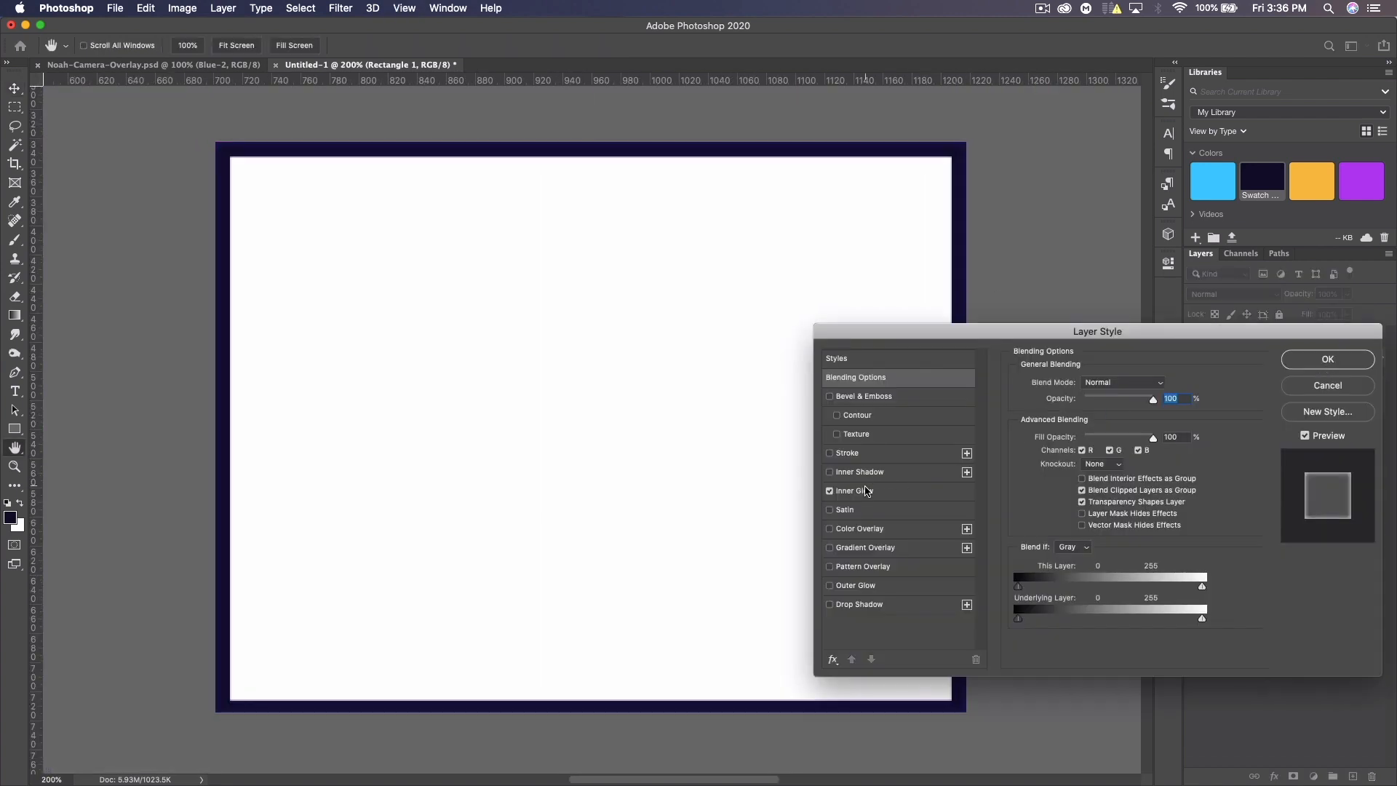
pyautogui.click(844, 493)
pyautogui.click(829, 491)
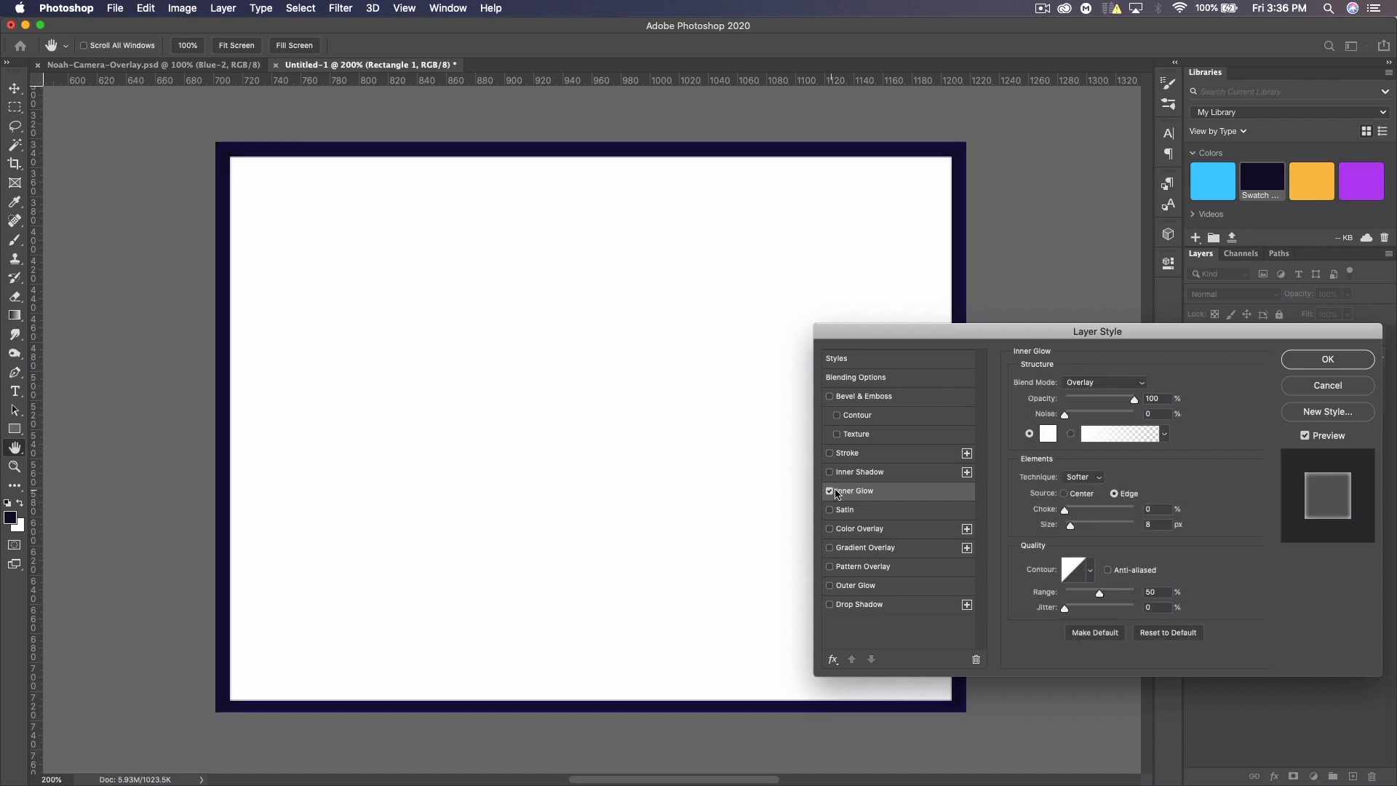
pyautogui.moveTo(1071, 528); pyautogui.dragTo(1068, 527)
pyautogui.moveTo(1067, 522); pyautogui.dragTo(1069, 522)
pyautogui.click(1091, 382)
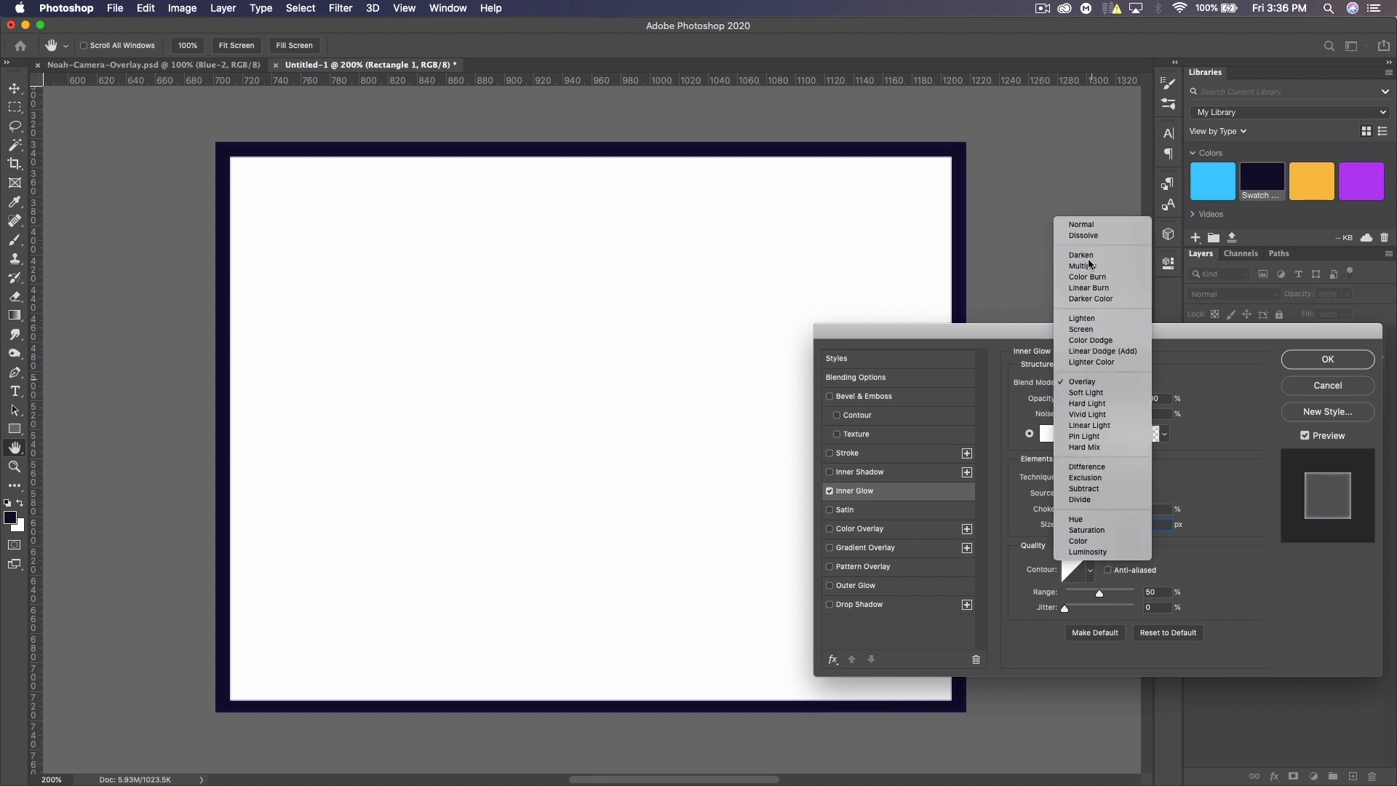
pyautogui.click(1086, 224)
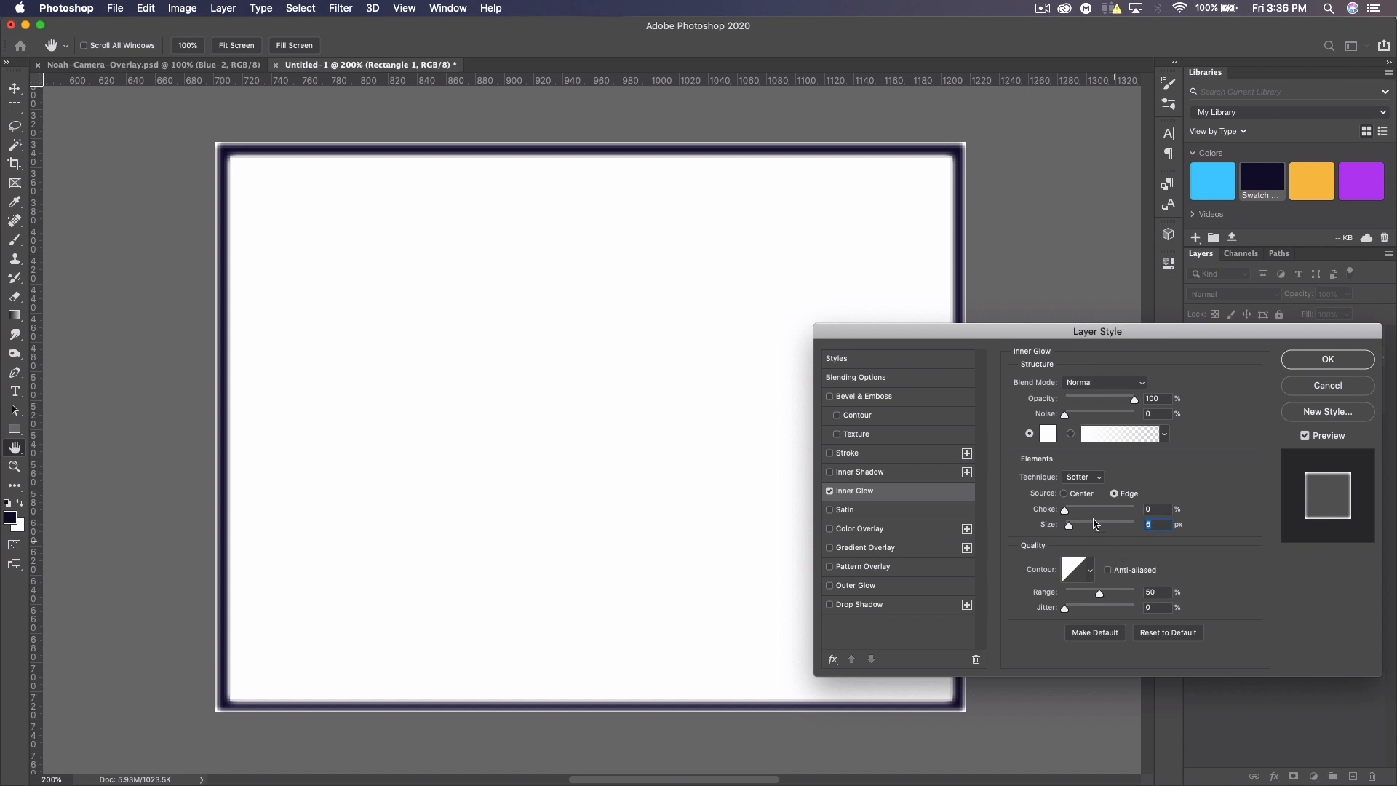
pyautogui.moveTo(1069, 531); pyautogui.dragTo(1068, 531)
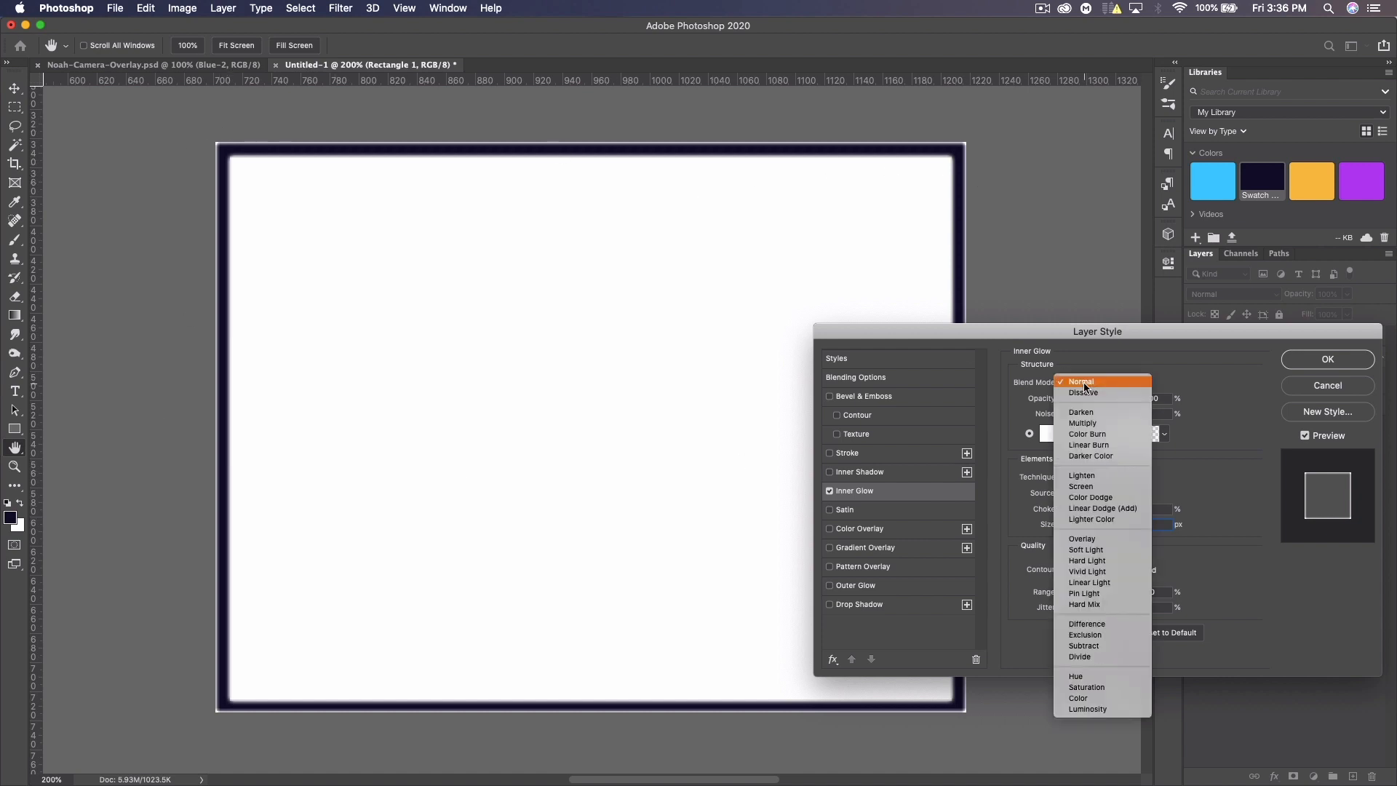
pyautogui.click(1099, 537)
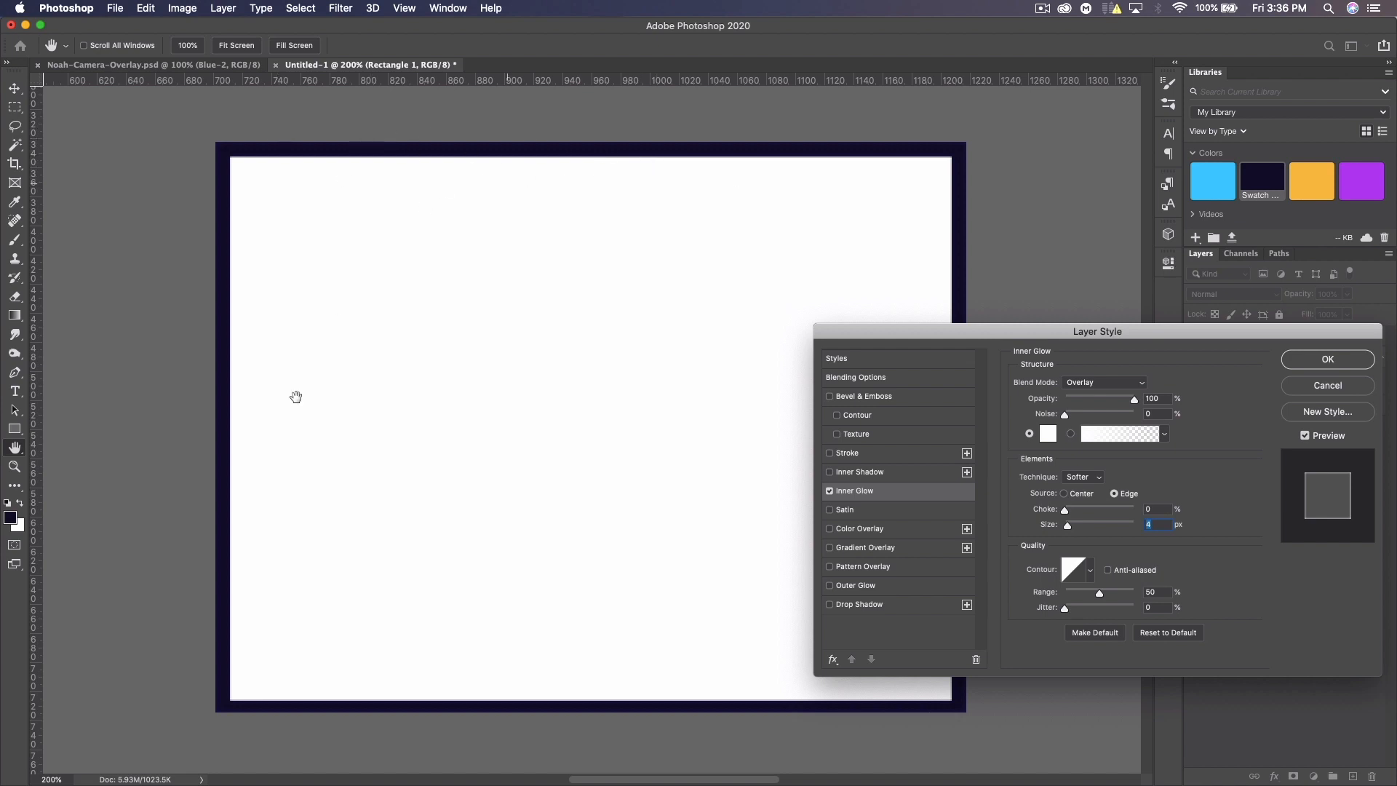
pyautogui.click(1303, 360)
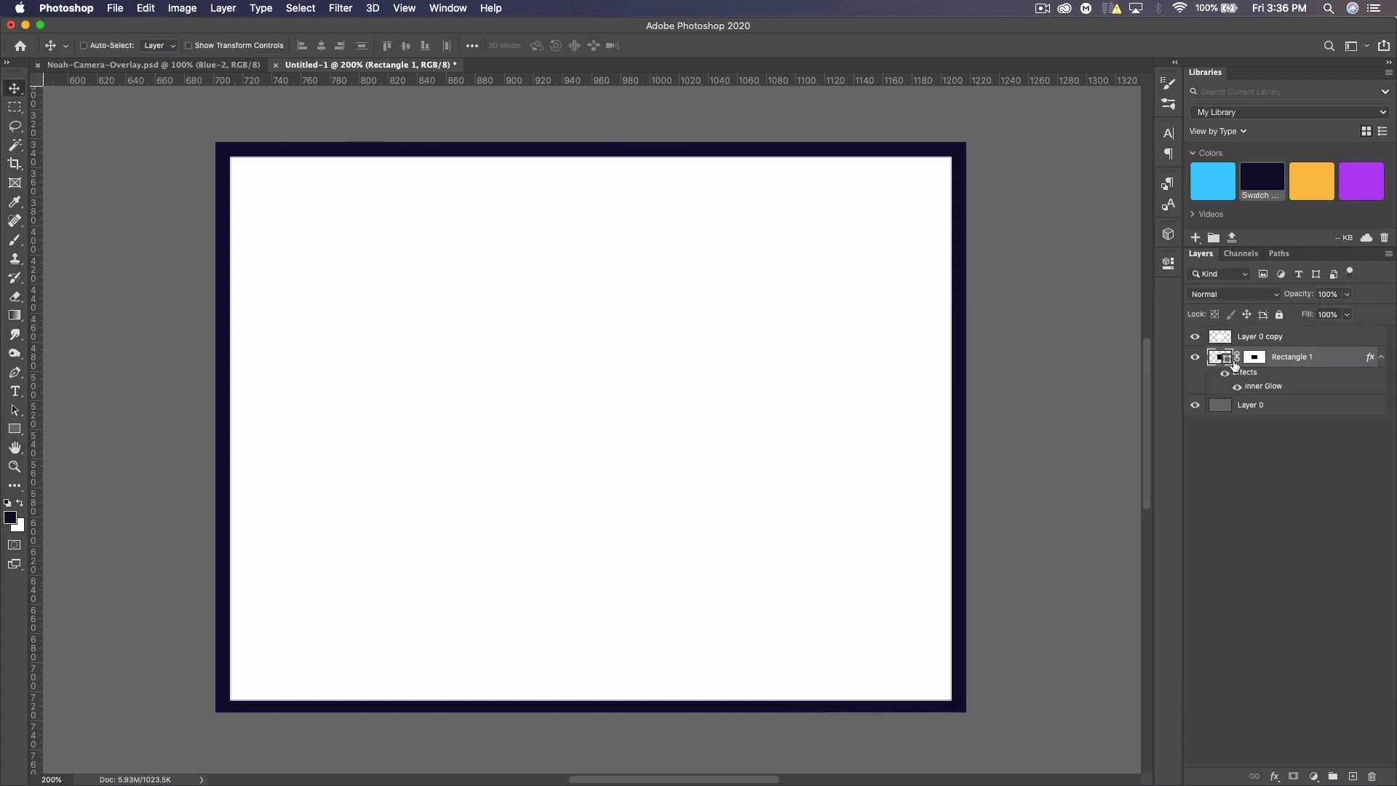
# Add a new layer directly above the navy frame and clip it to the frame
pyautogui.press('v')
pyautogui.press('super+minus')
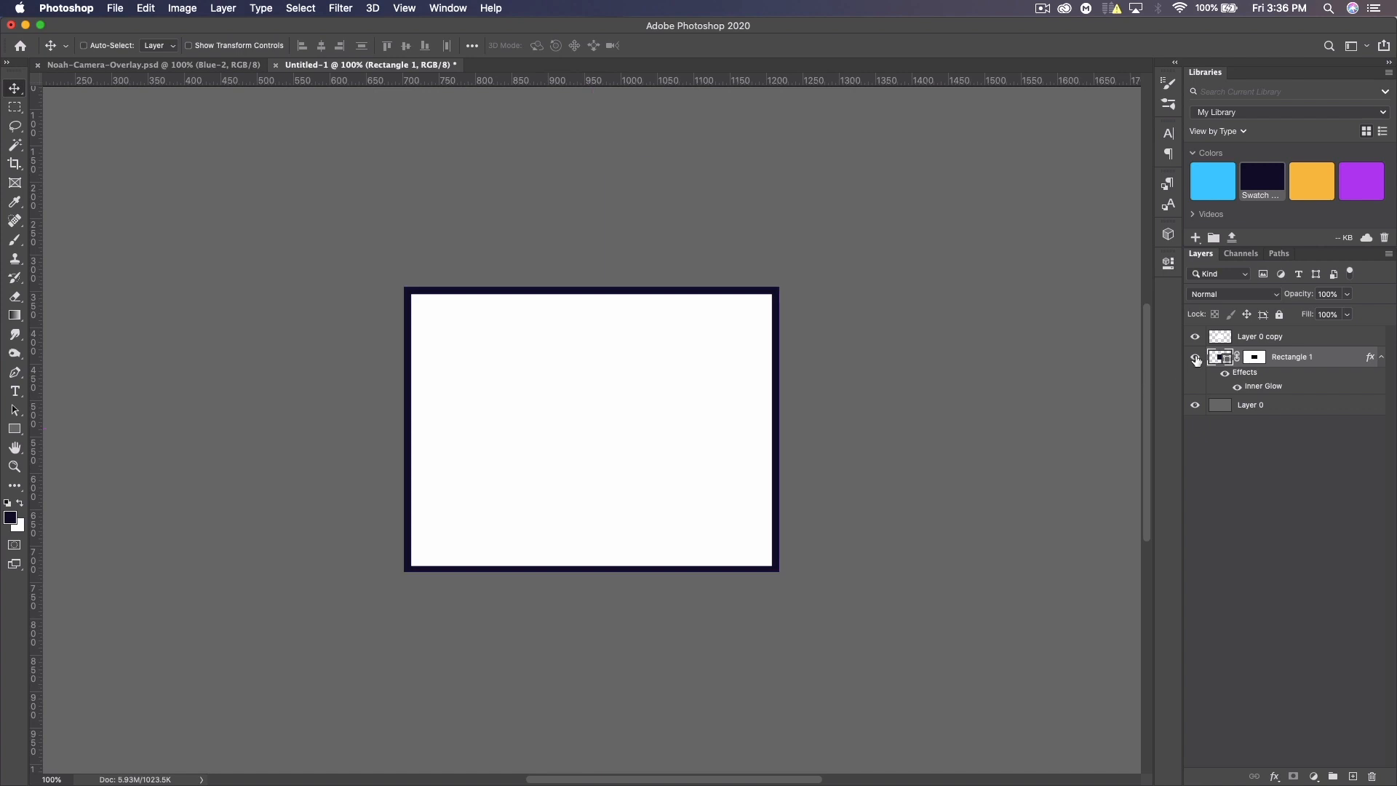
pyautogui.click(1352, 776)
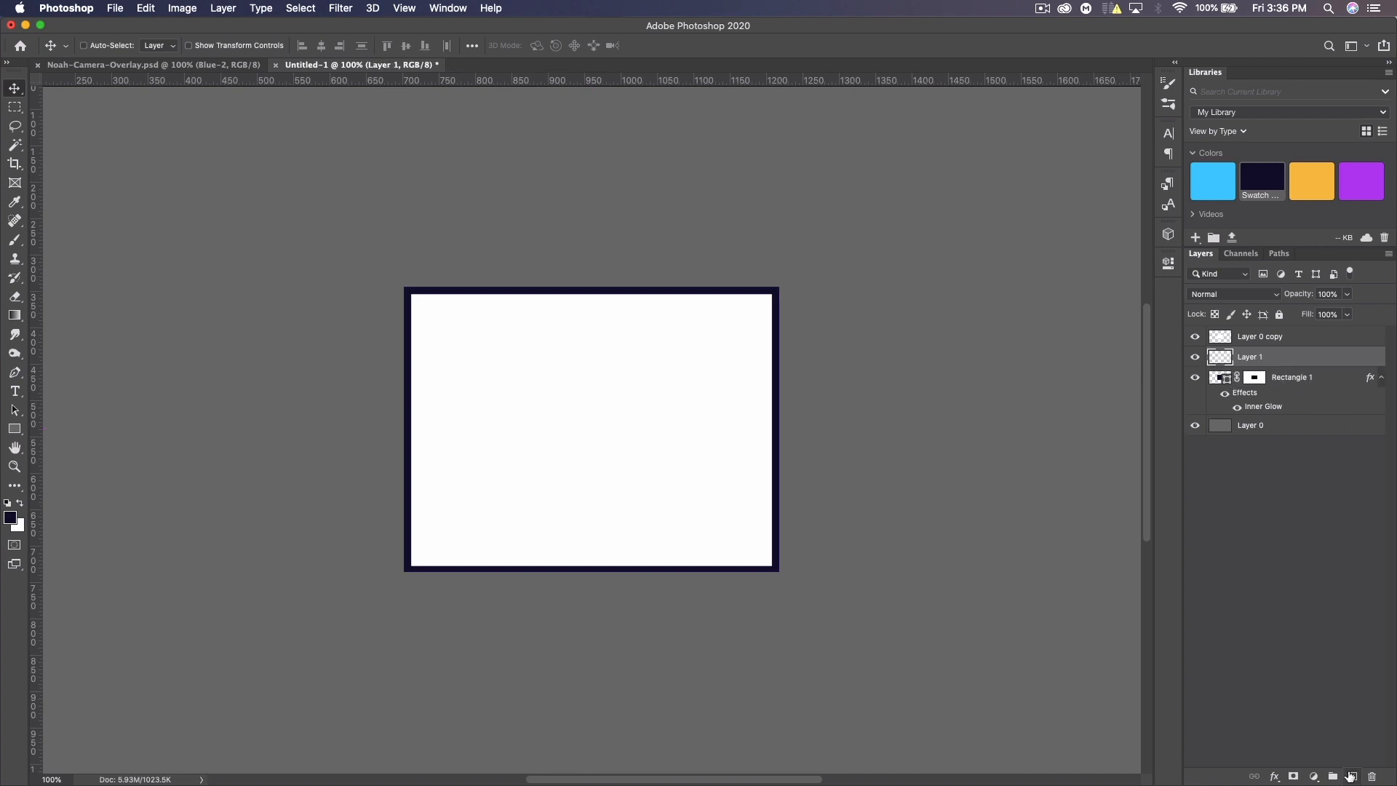
pyautogui.press('super+alt+g')
pyautogui.click(1383, 378)
# Paint white highlights along parts of all four frame sides with a 143 px soft round brush
pyautogui.click(23, 243)
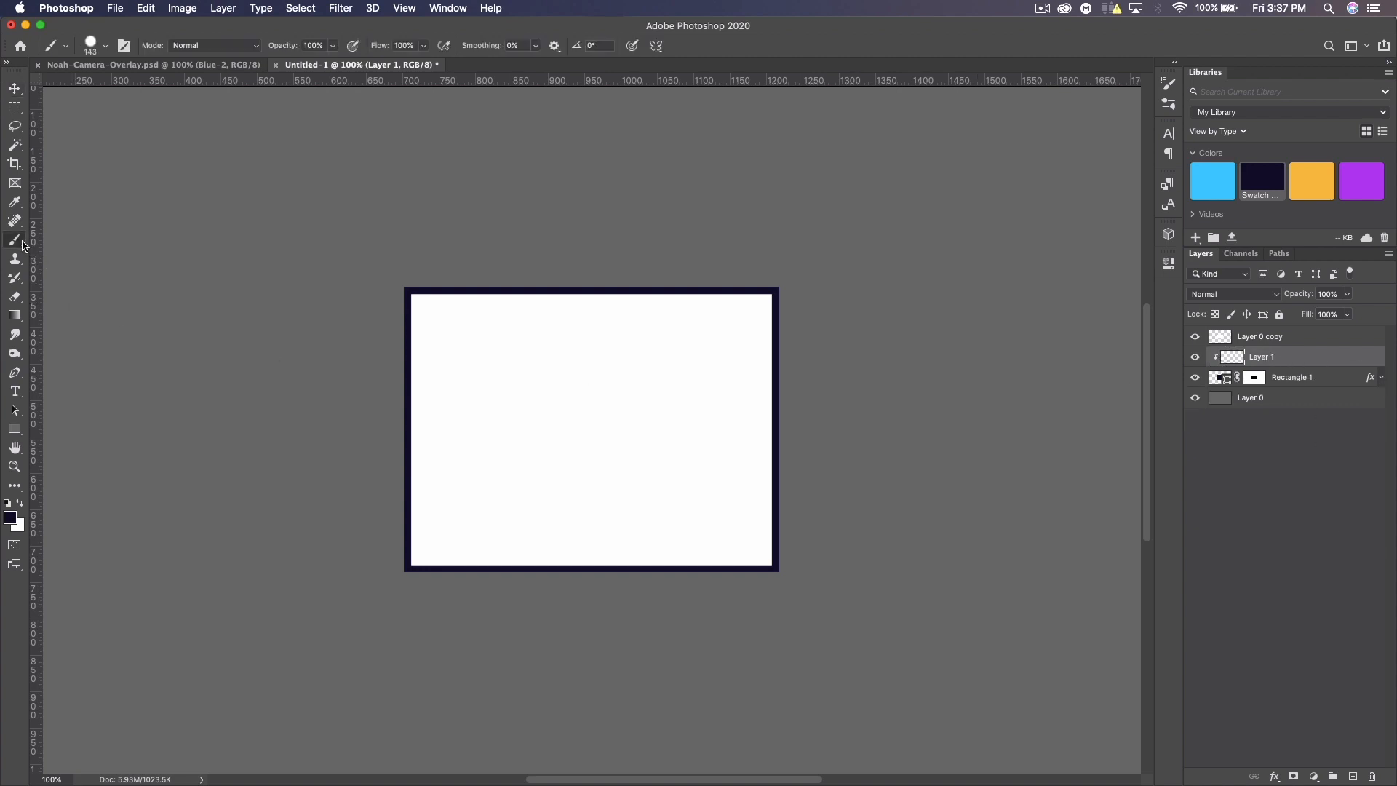
pyautogui.click(106, 47)
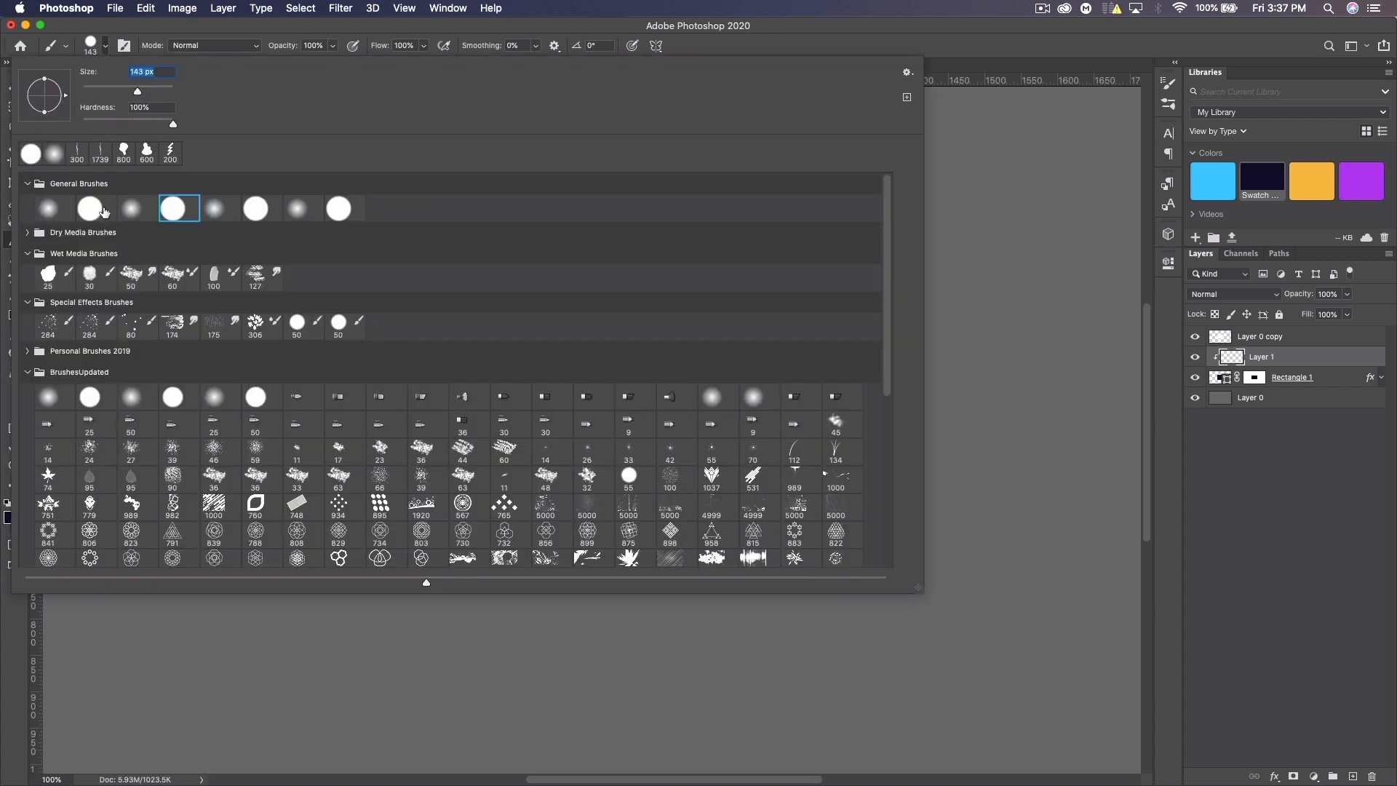
pyautogui.click(125, 209)
pyautogui.click(186, 31)
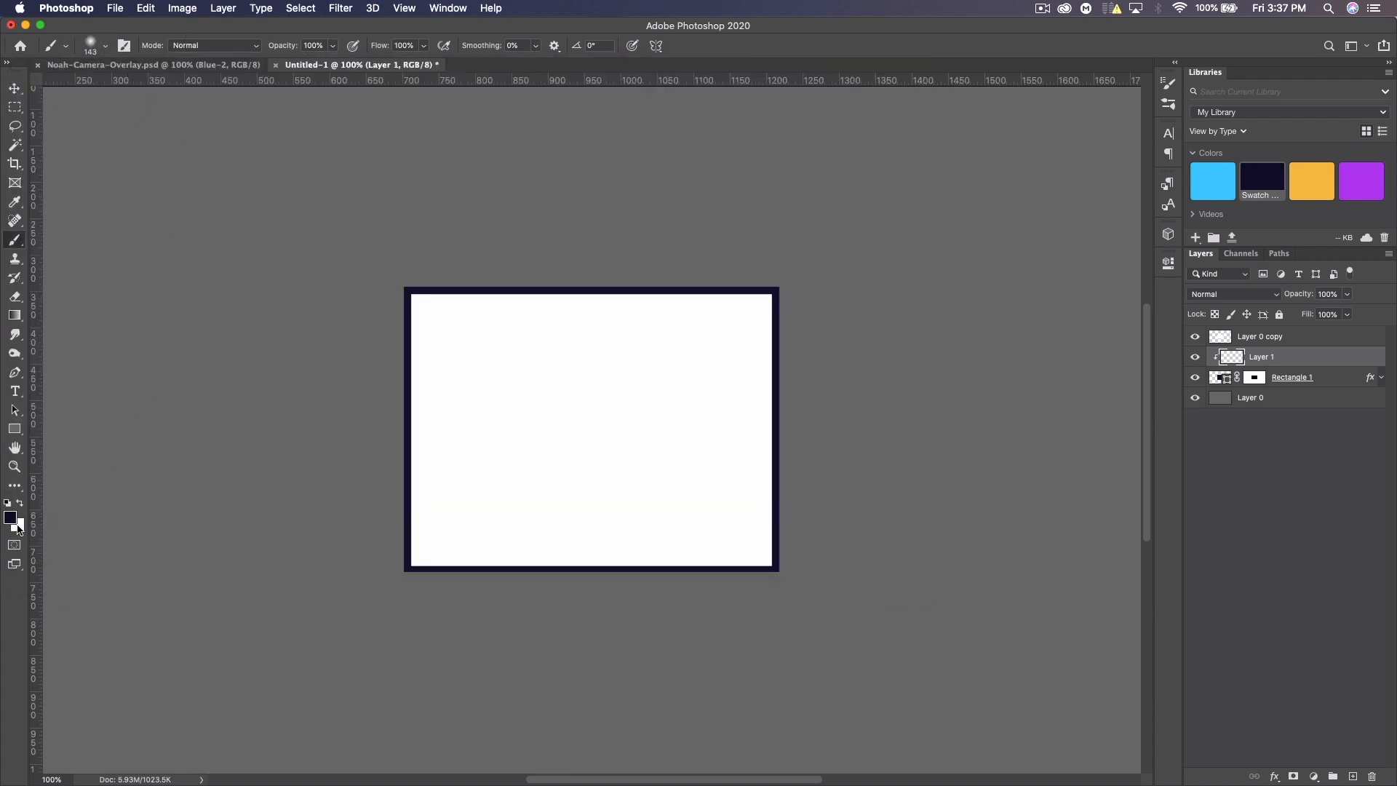
pyautogui.click(22, 503)
pyautogui.moveTo(408, 459); pyautogui.dragTo(740, 290)
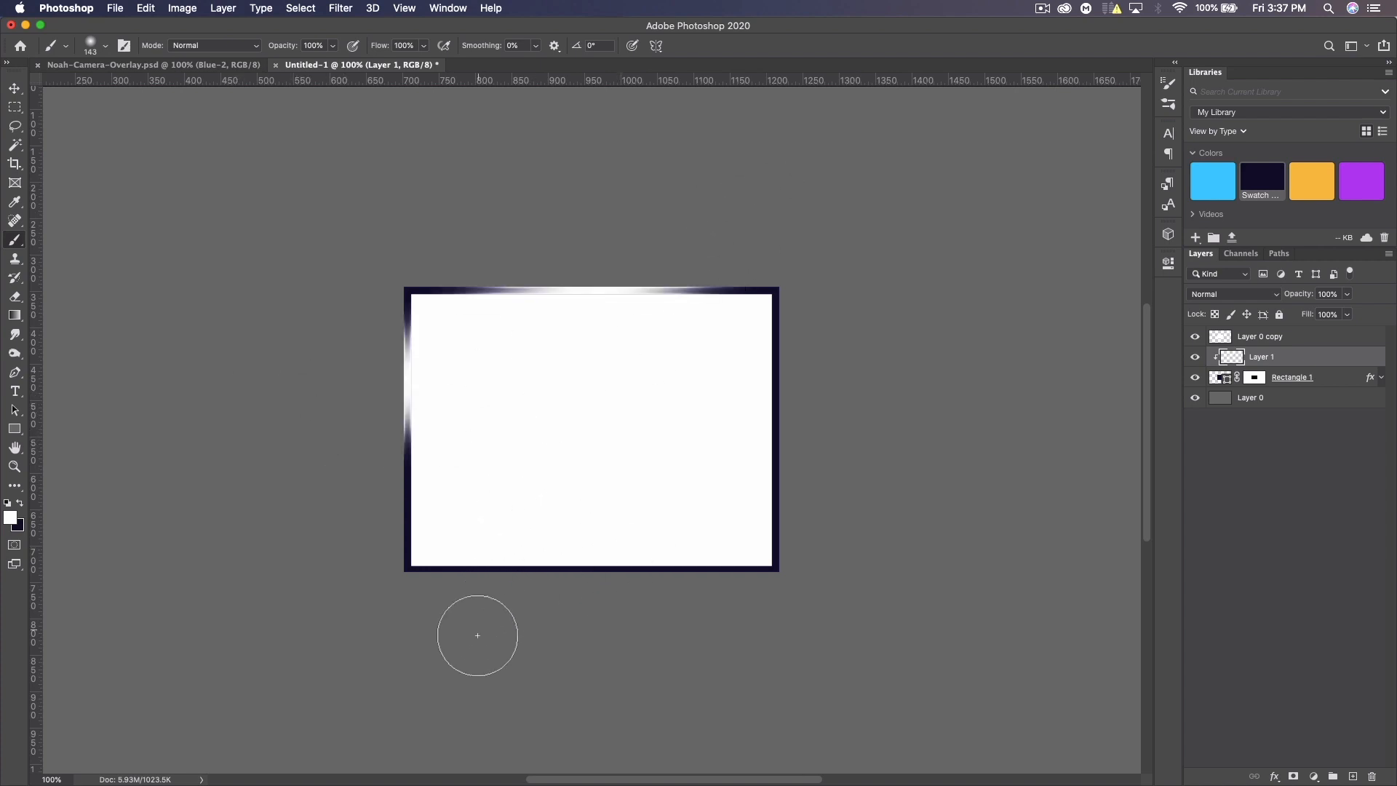
pyautogui.moveTo(495, 570); pyautogui.dragTo(775, 465)
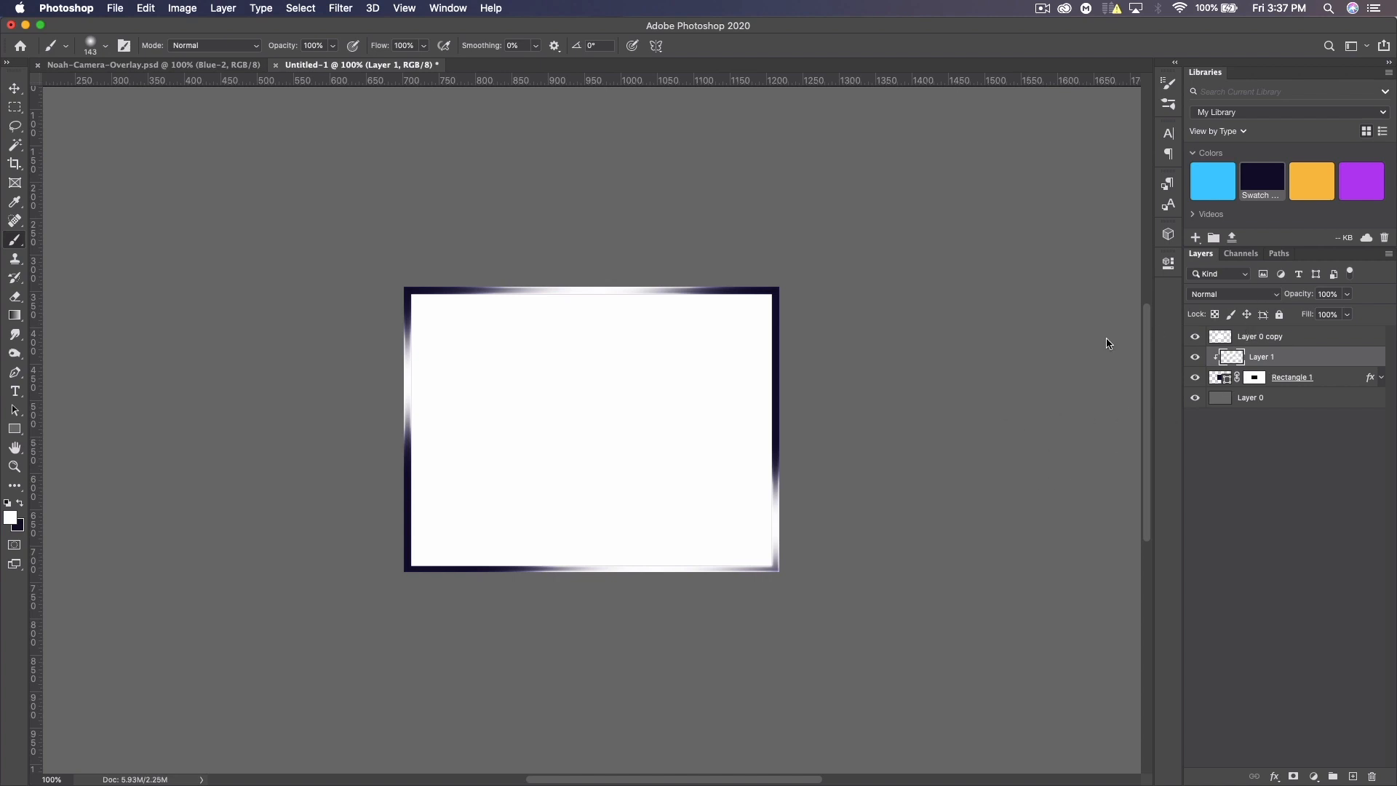
# Set the white highlight layer to Overlay blending with 76% opacity
pyautogui.click(1244, 293)
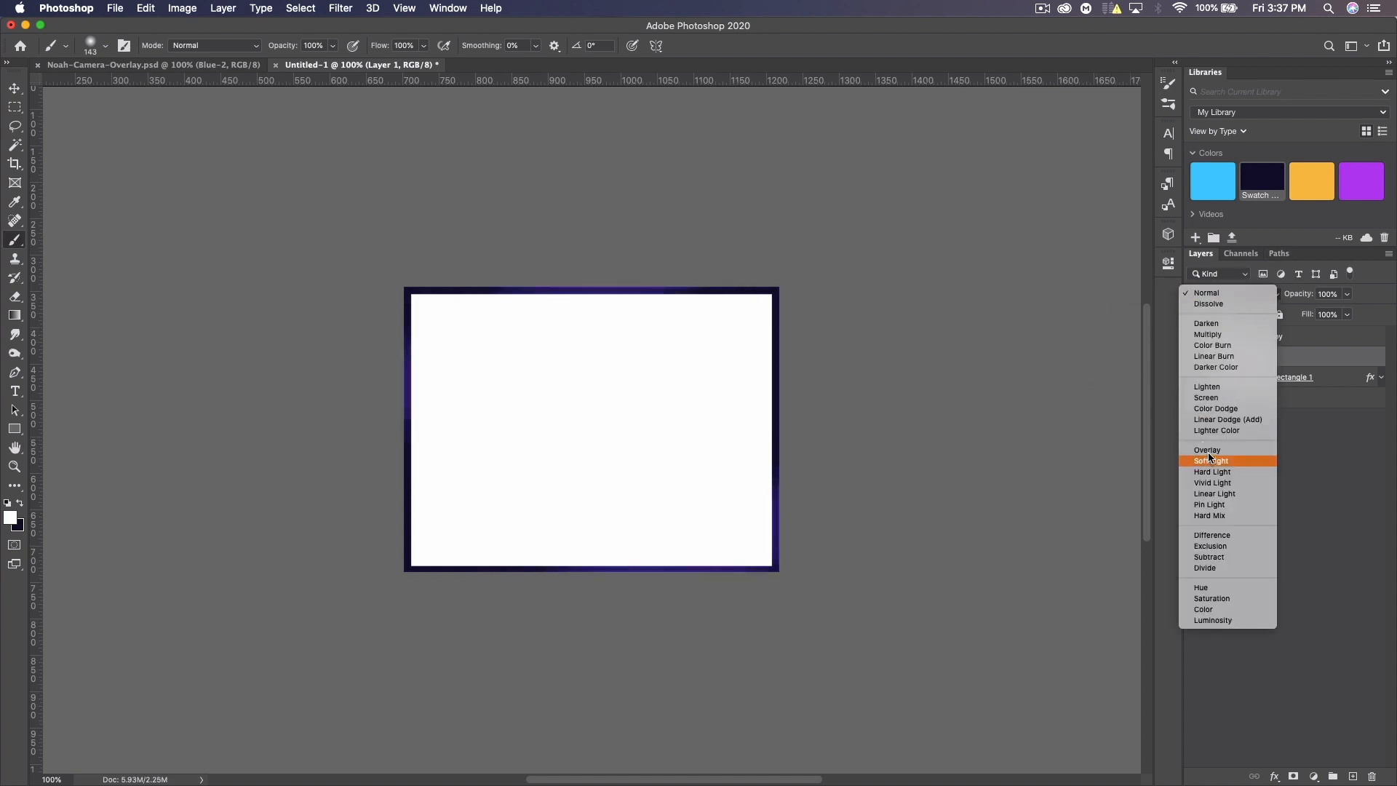
pyautogui.click(1208, 452)
pyautogui.moveTo(1310, 298); pyautogui.dragTo(1289, 296)
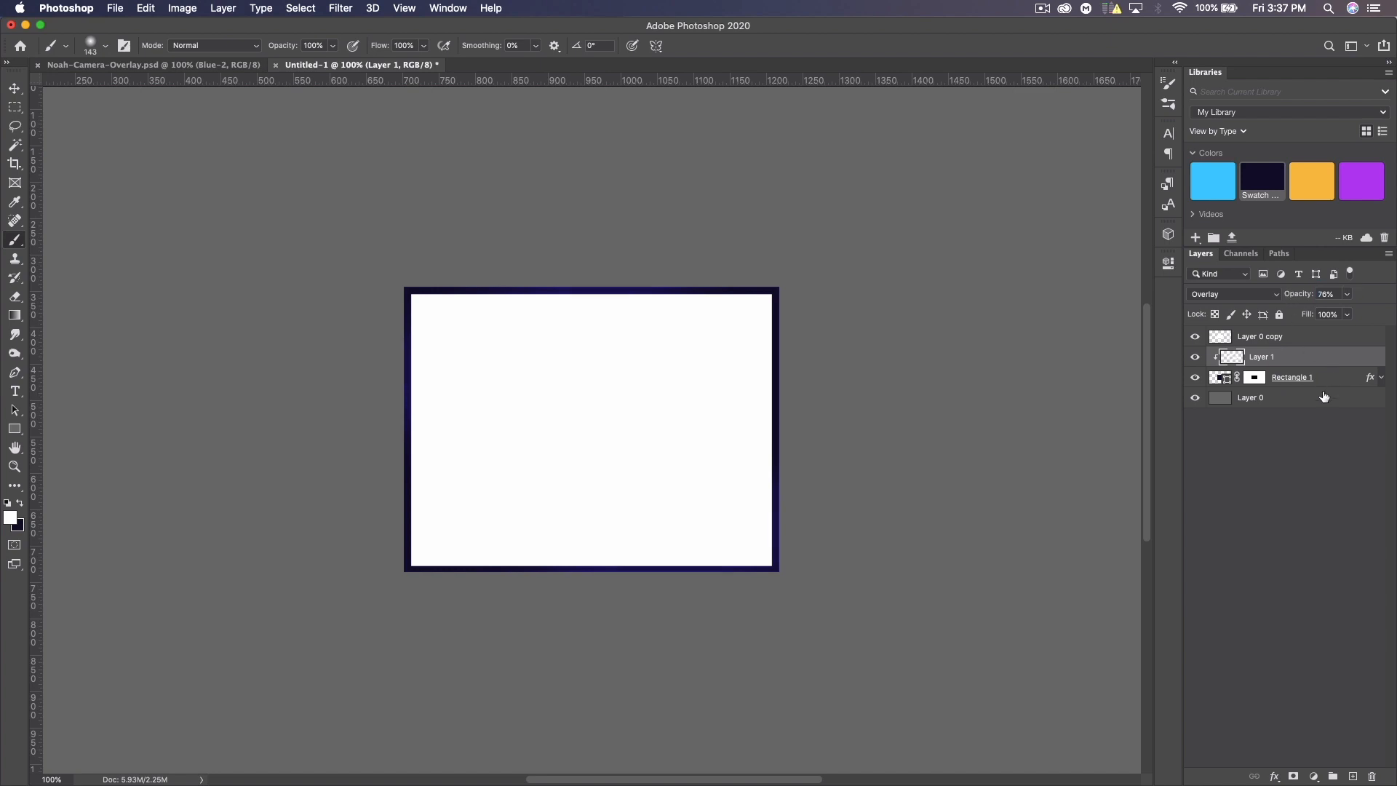
# Add a second layer clipped to the frame and paint soft black (#000000) shading around the frame's corners
pyautogui.click(1355, 776)
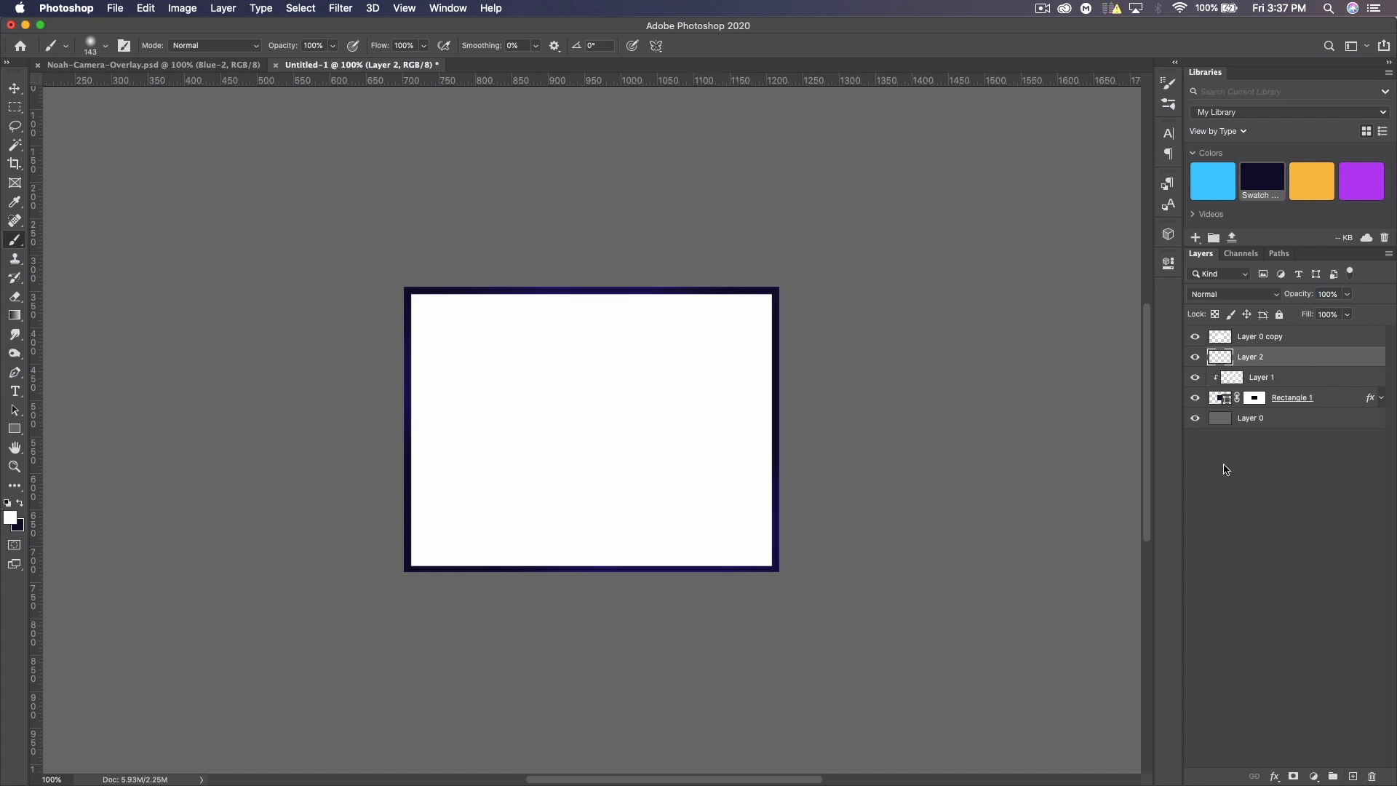
pyautogui.keyDown('alt'); pyautogui.click(1284, 367); pyautogui.keyUp('alt')
pyautogui.click(22, 502)
pyautogui.click(10, 517)
pyautogui.moveTo(889, 463); pyautogui.dragTo(819, 569)
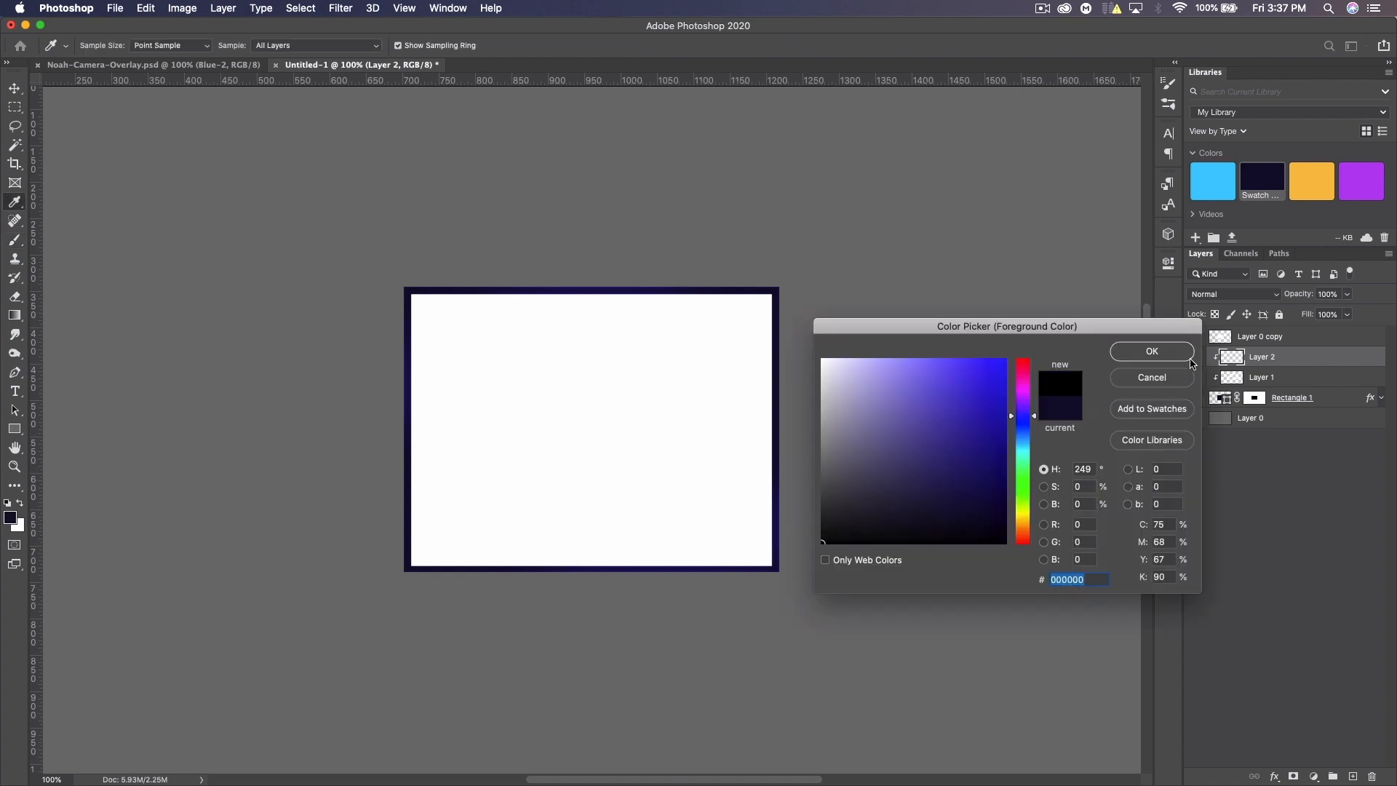
pyautogui.click(1151, 350)
pyautogui.press('b')
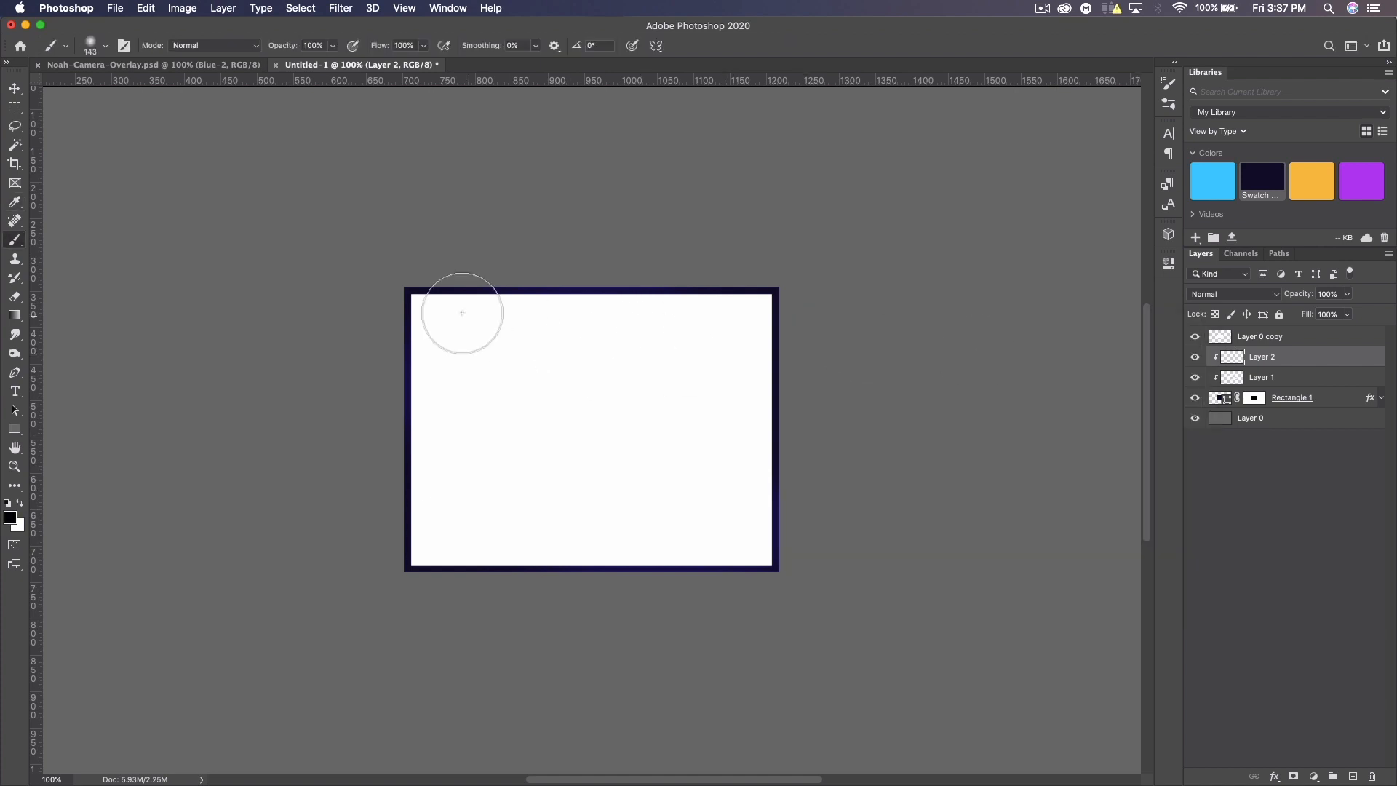
pyautogui.moveTo(411, 313)
pyautogui.mouseDown()
pyautogui.moveTo(440, 283)
pyautogui.moveTo(444, 599)
pyautogui.moveTo(373, 502)
pyautogui.moveTo(514, 614)
pyautogui.mouseUp()
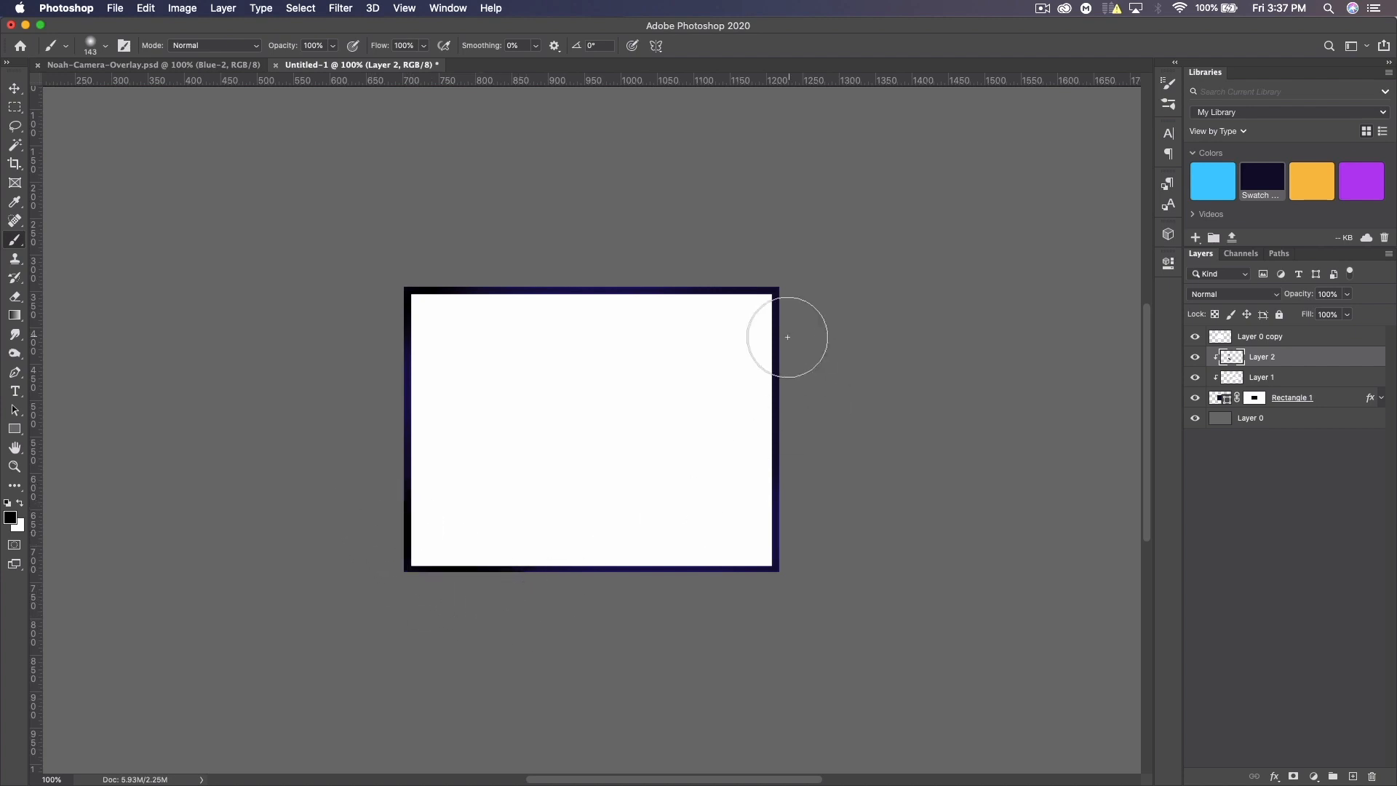
# Set the black shading layer to Overlay blending with 50% opacity and hide the white rectangle layer
pyautogui.click(1231, 294)
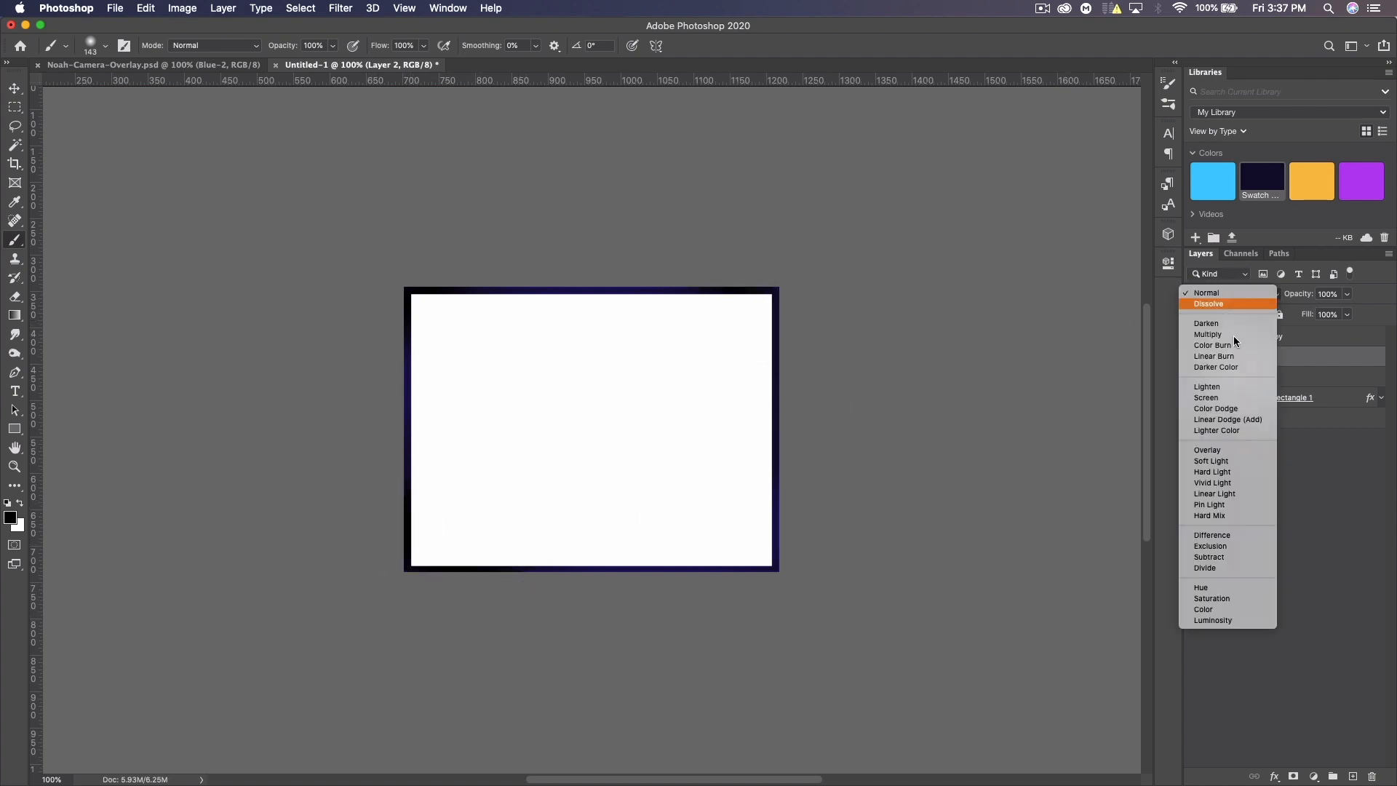
pyautogui.click(1208, 450)
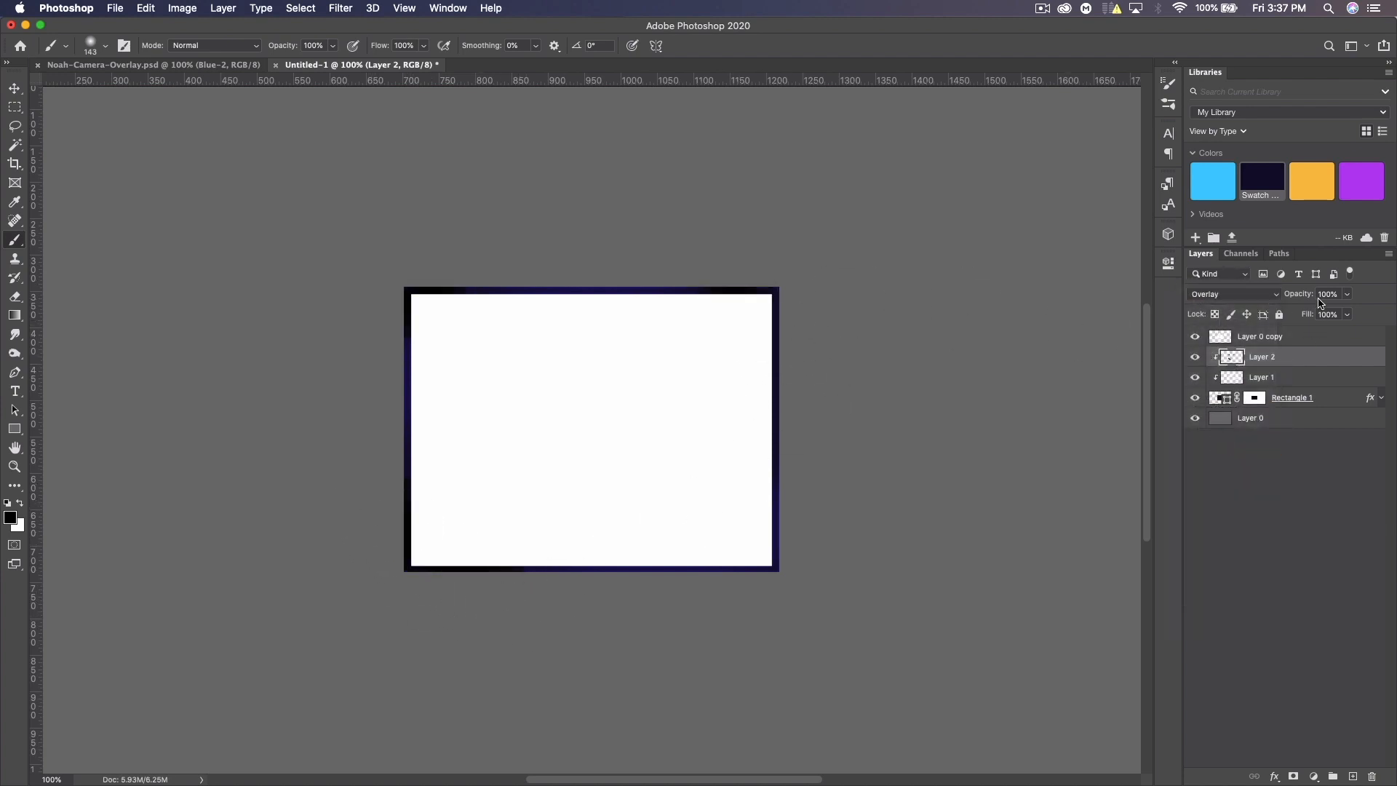
pyautogui.moveTo(1310, 291); pyautogui.dragTo(1275, 293)
pyautogui.moveTo(1268, 292); pyautogui.dragTo(1267, 290)
pyautogui.click(1194, 337)
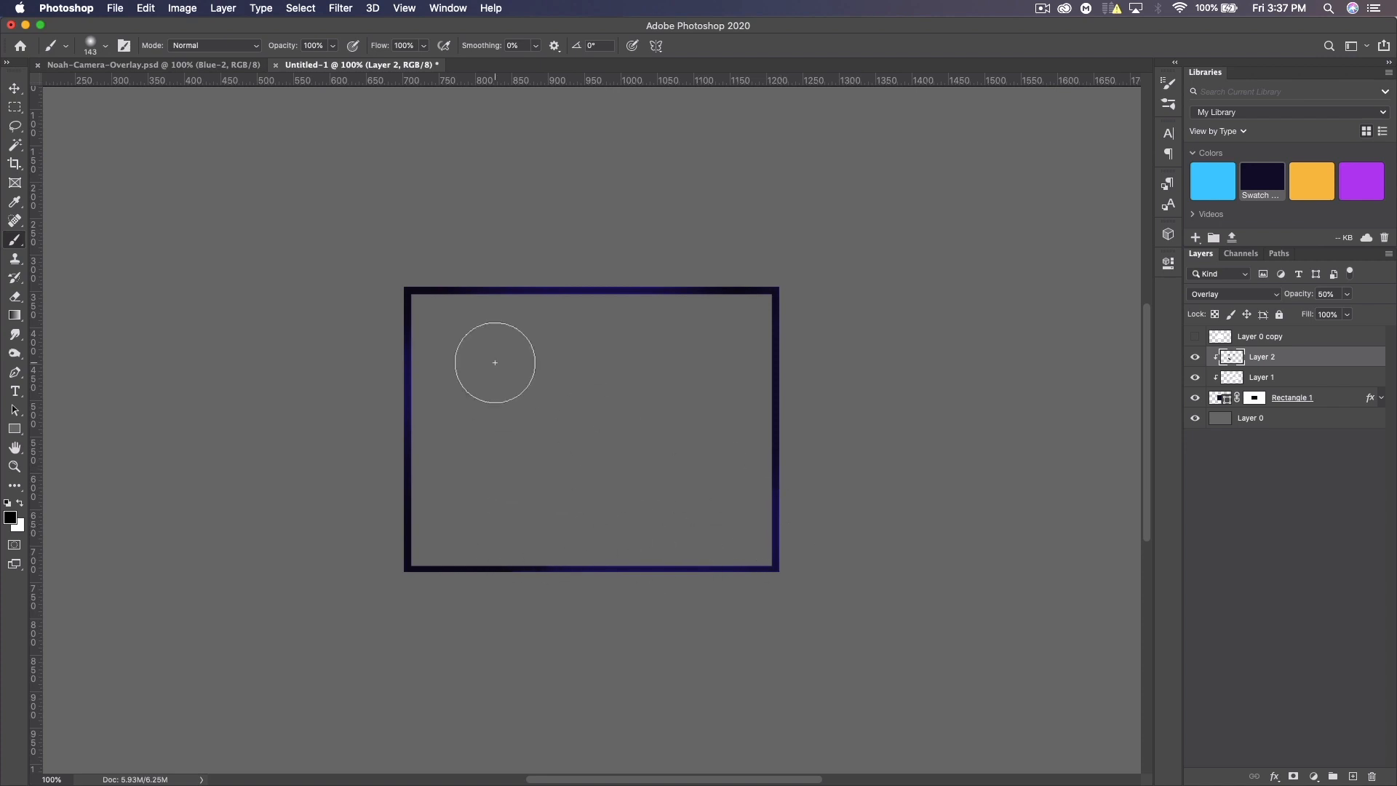
# Group the frame with its two clipped layers, duplicate the group and place the copy beneath the original
pyautogui.click(15, 88)
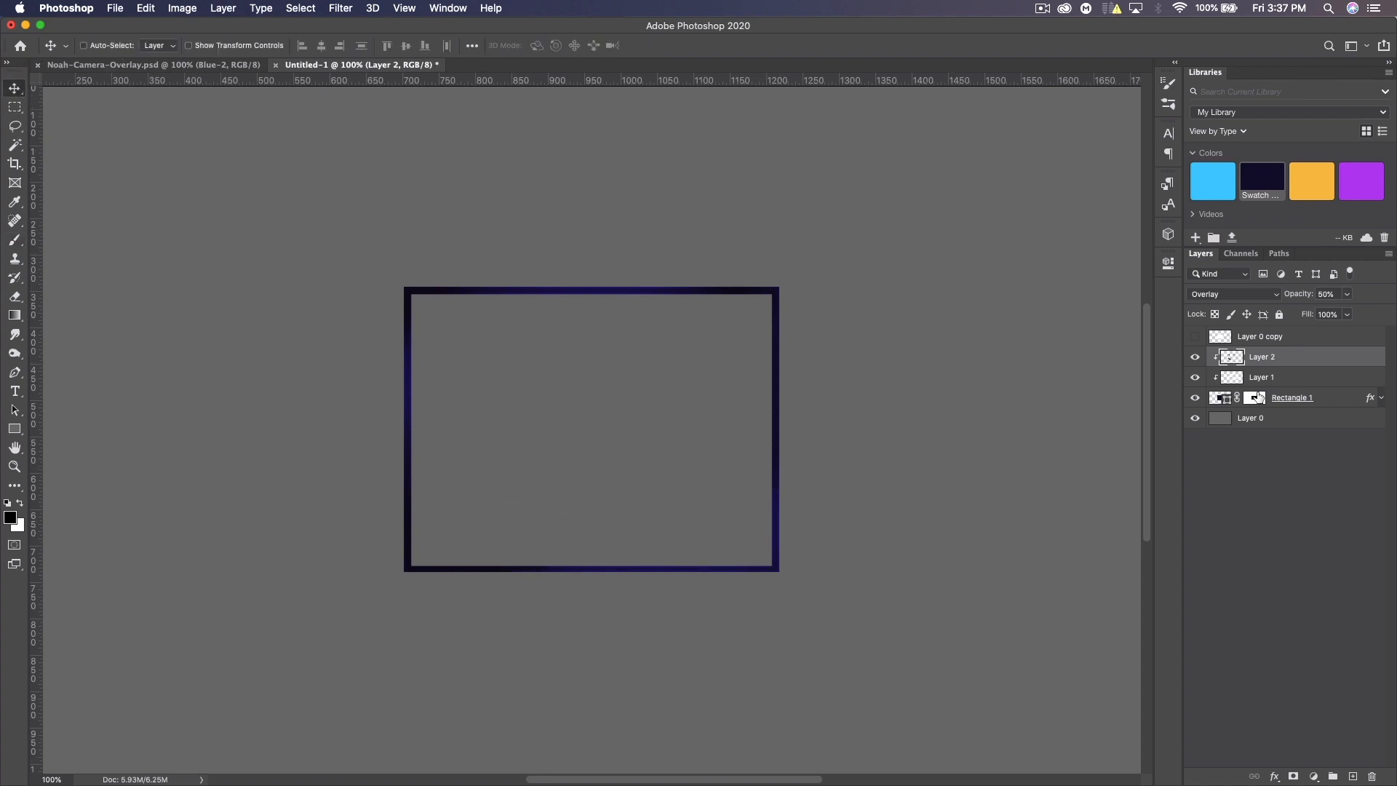
pyautogui.keyDown('shift'); pyautogui.click(1321, 399); pyautogui.keyUp('shift')
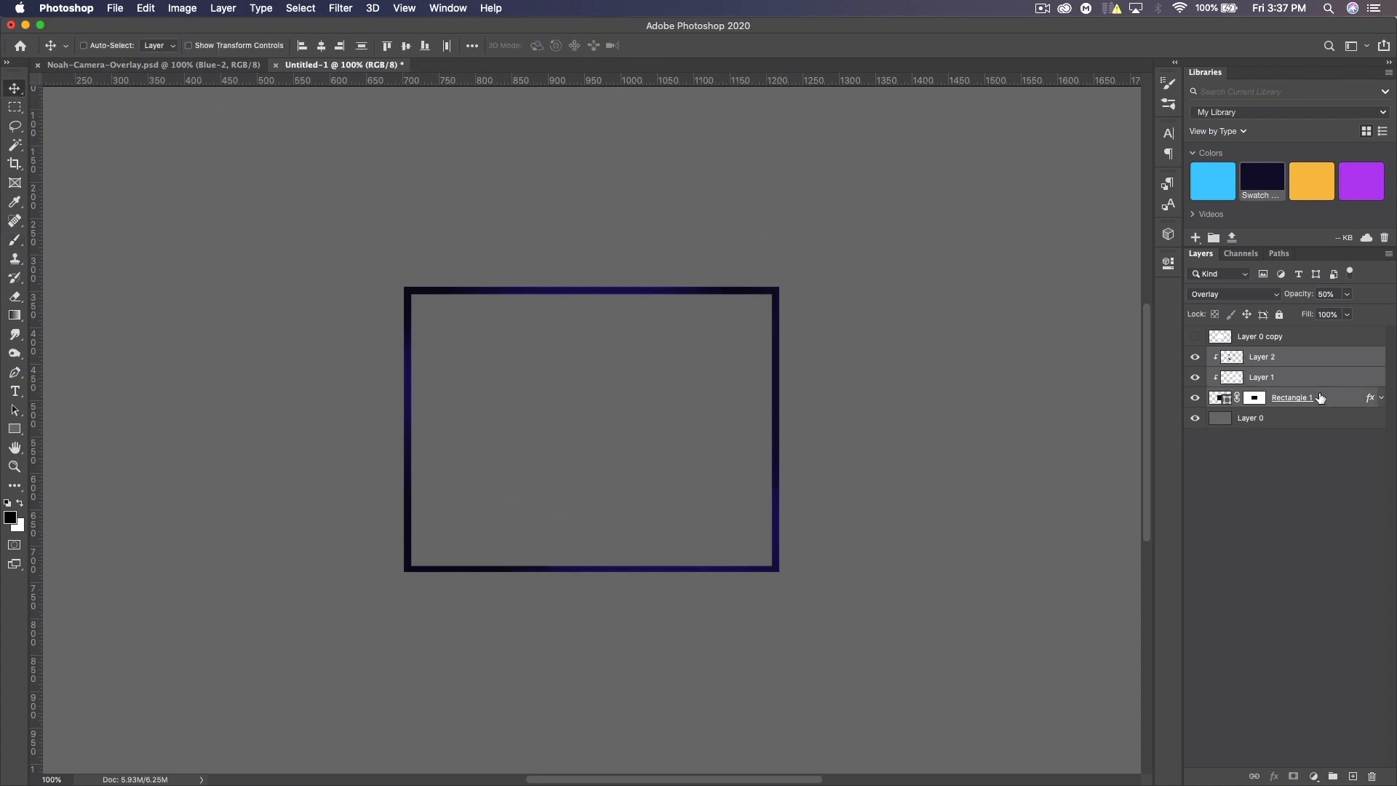
pyautogui.press('super+g')
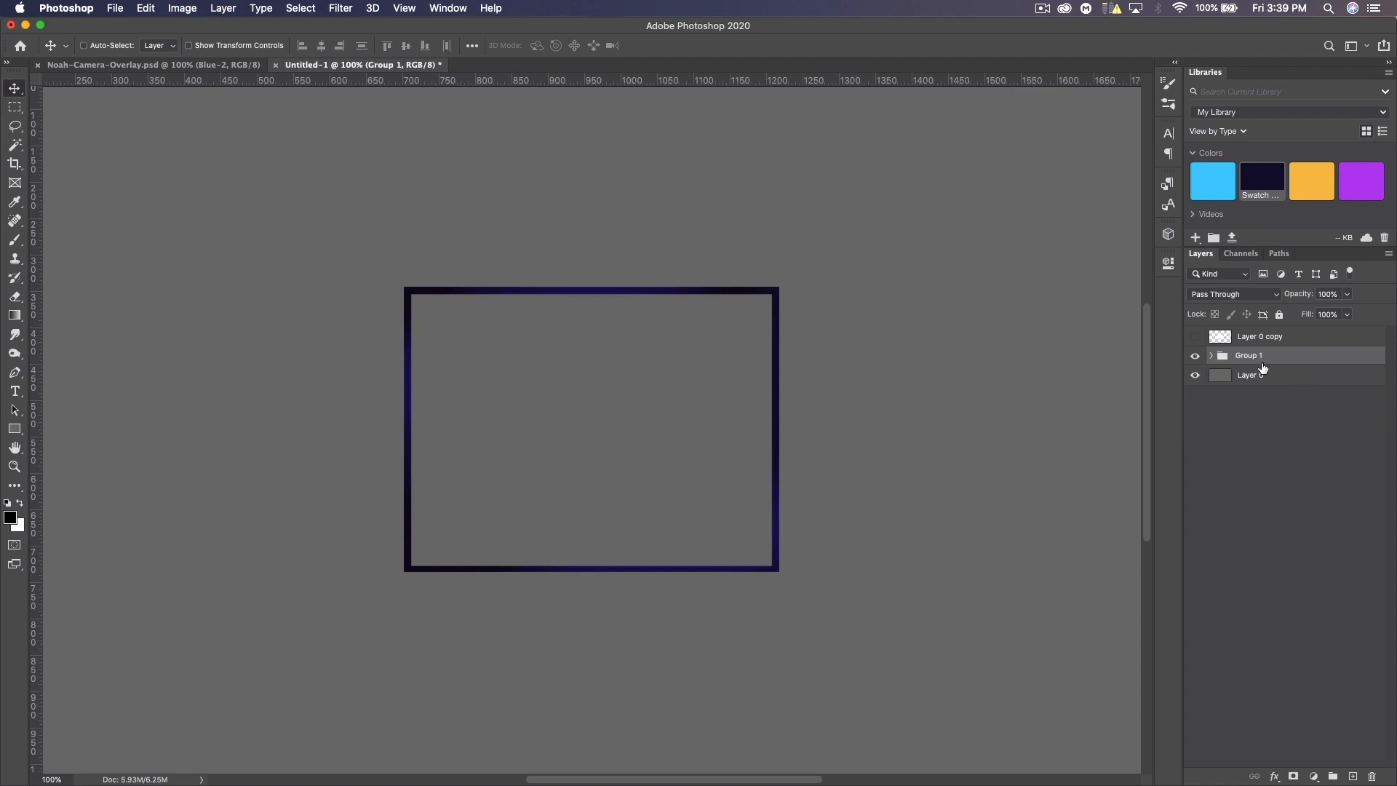
pyautogui.press('super+j')
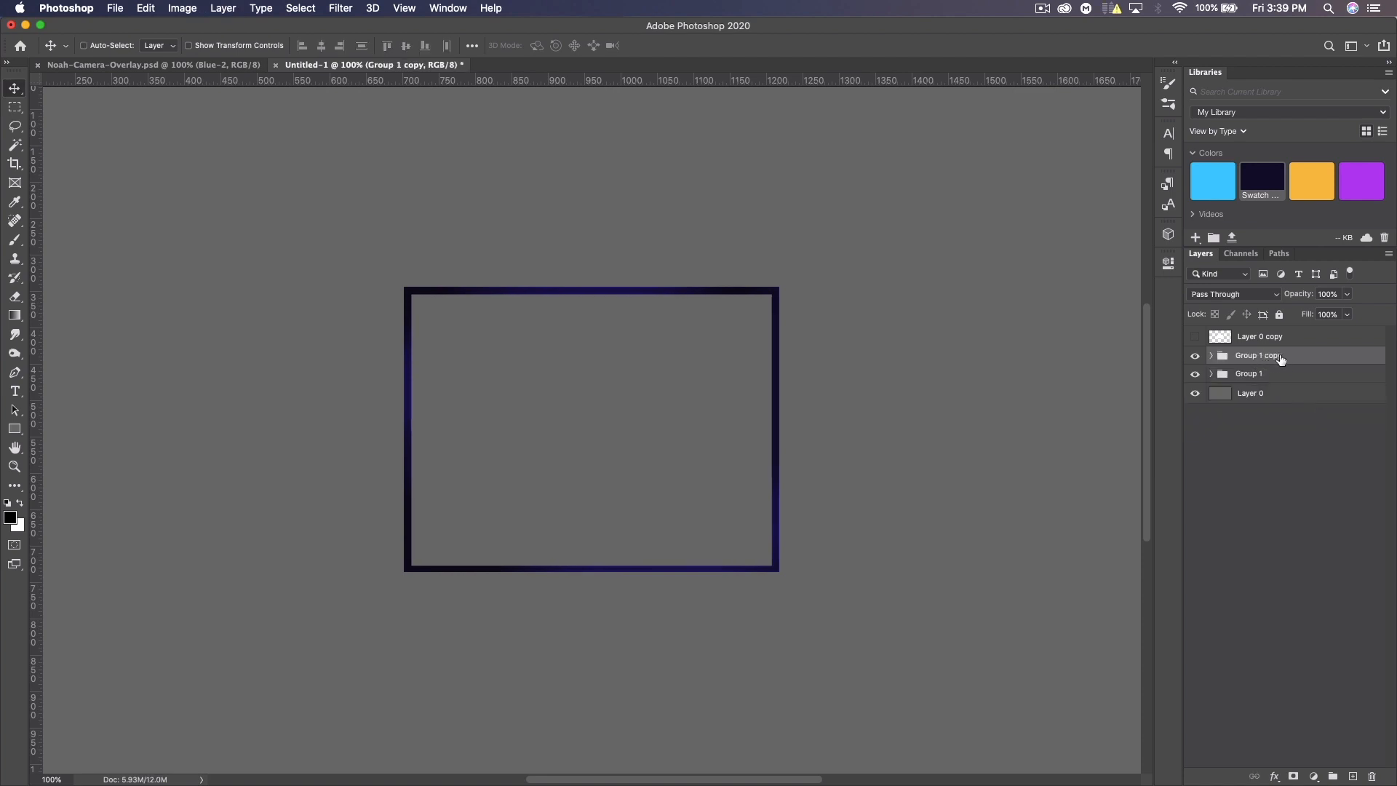
pyautogui.moveTo(1270, 355); pyautogui.dragTo(1268, 384)
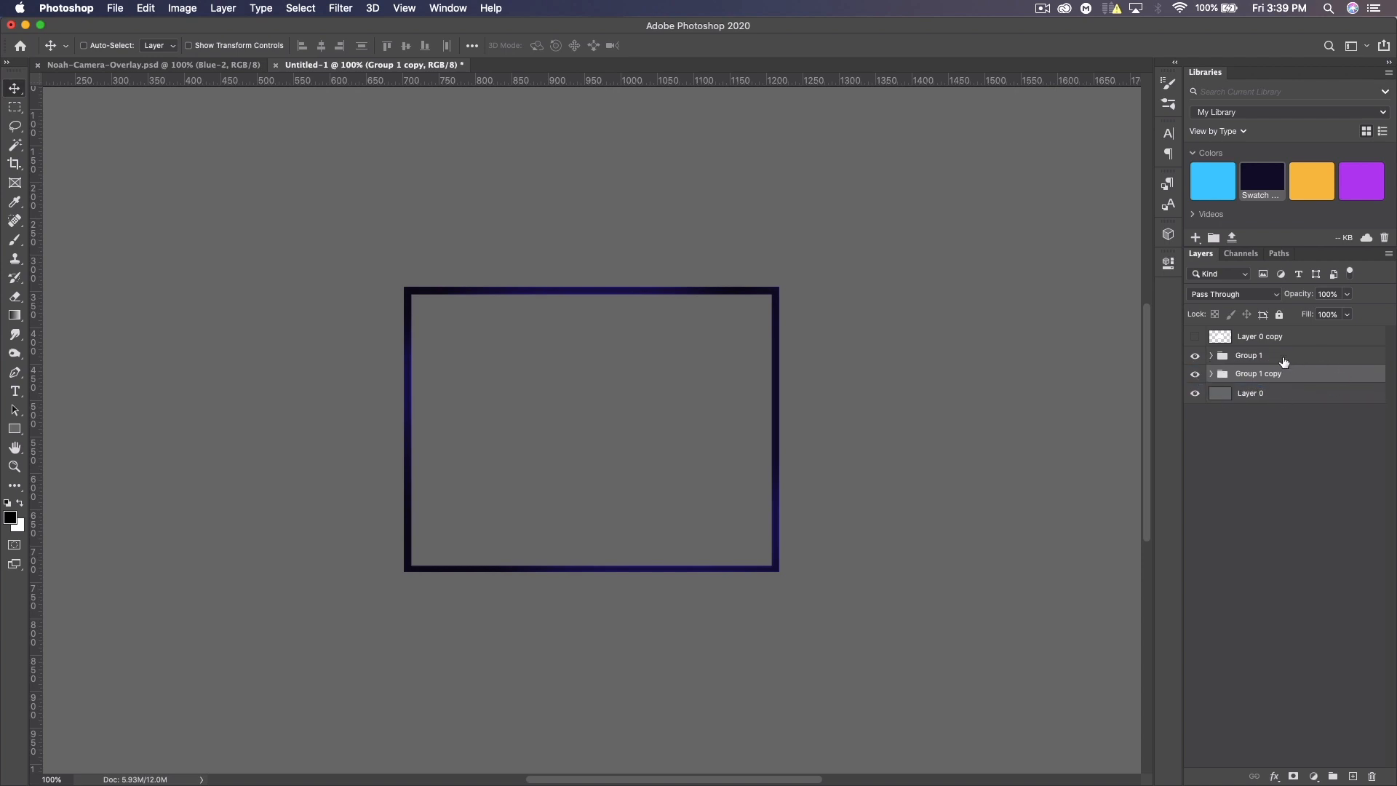
# Enlarge the rectangle in the copied group from its centre by about 10 px on each side
pyautogui.click(1212, 374)
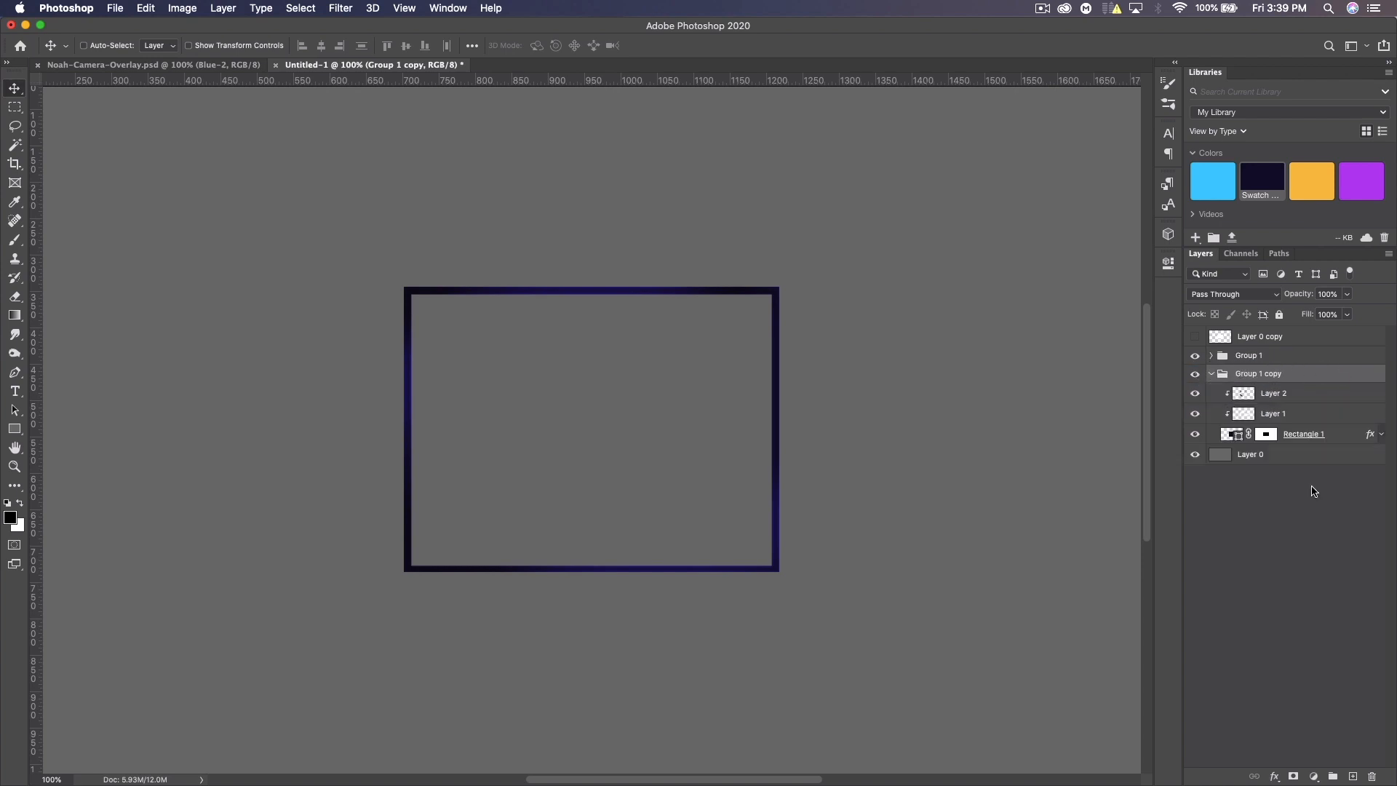
pyautogui.click(1288, 442)
pyautogui.press('super+t')
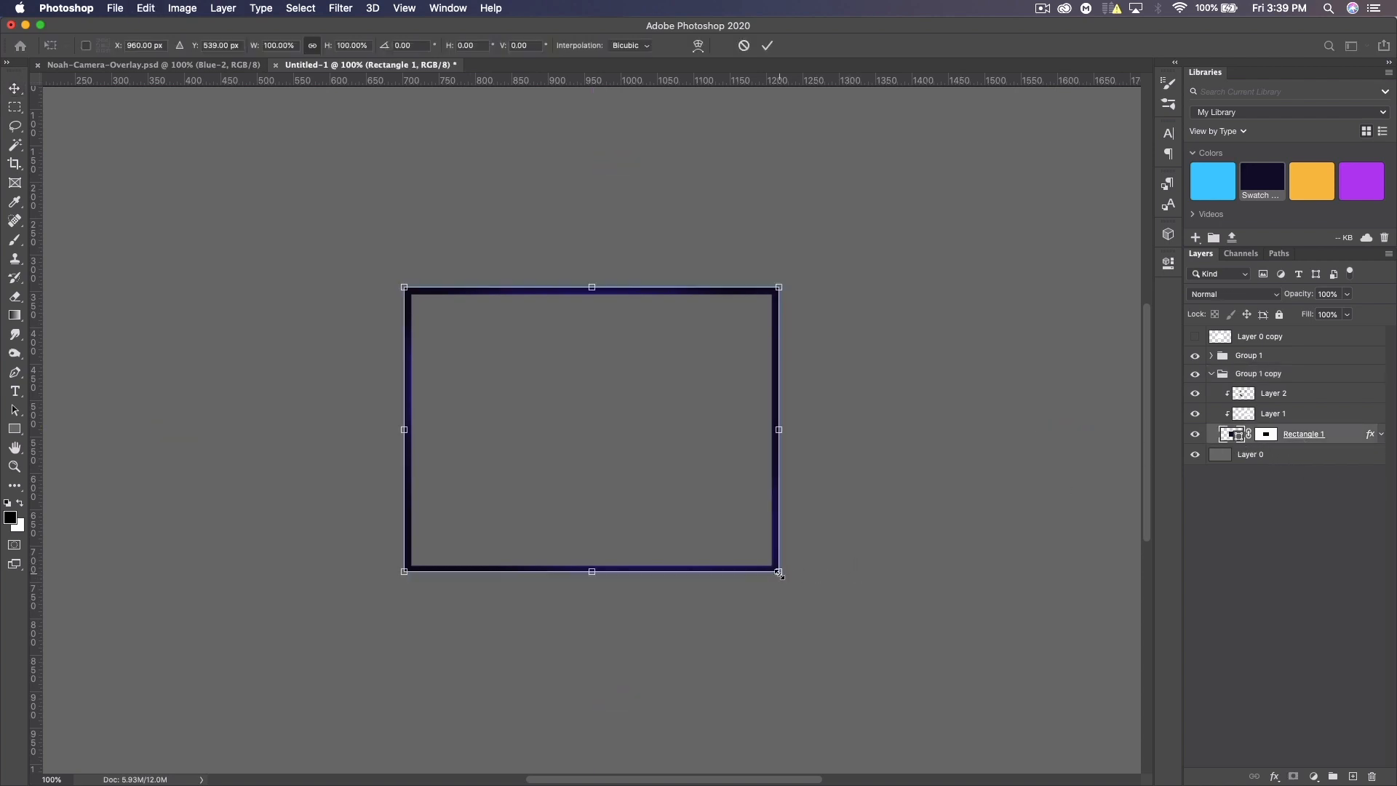
pyautogui.moveTo(780, 573); pyautogui.dragTo(787, 578)
pyautogui.press('Return')
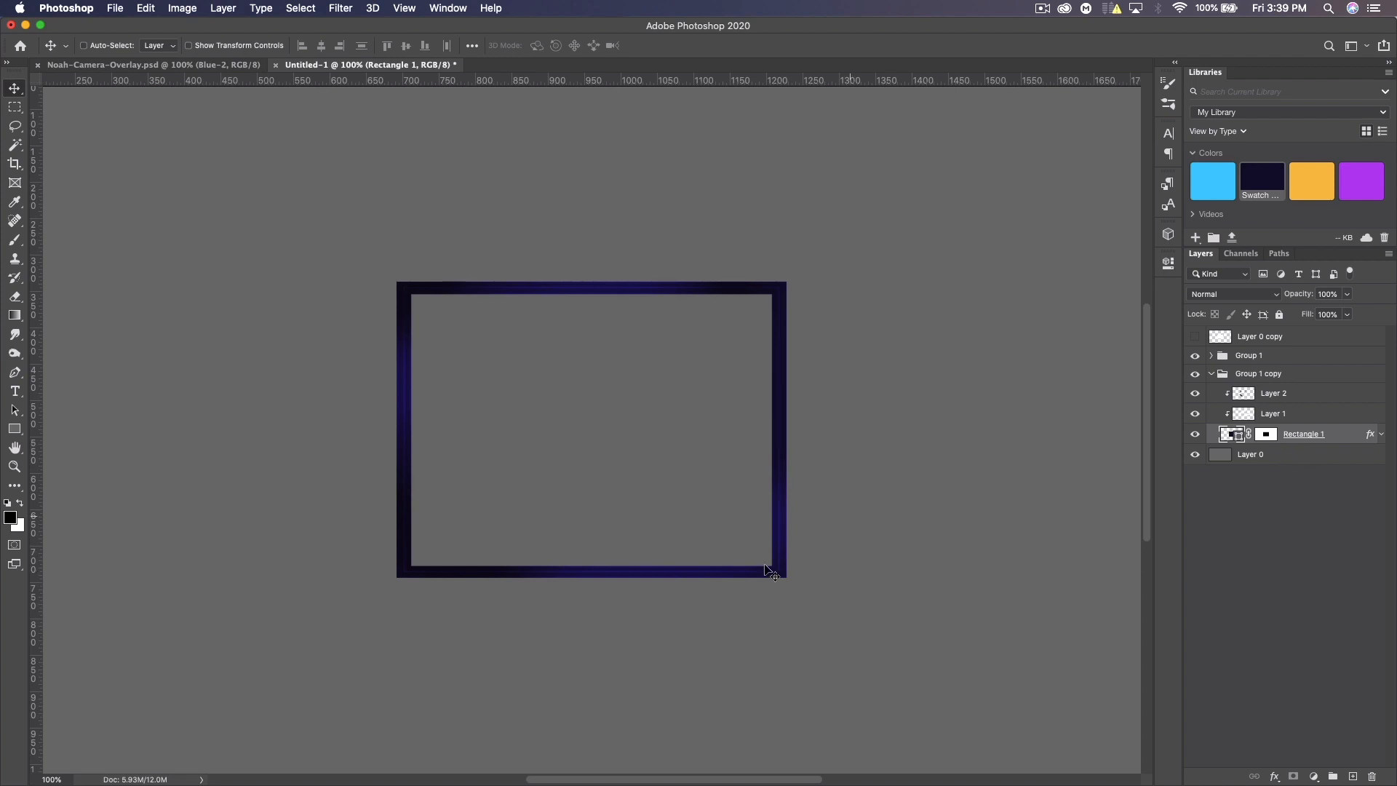
# Shift the copied group's white highlight and black shading layers so their pattern differs from the inner frame
pyautogui.click(1273, 415)
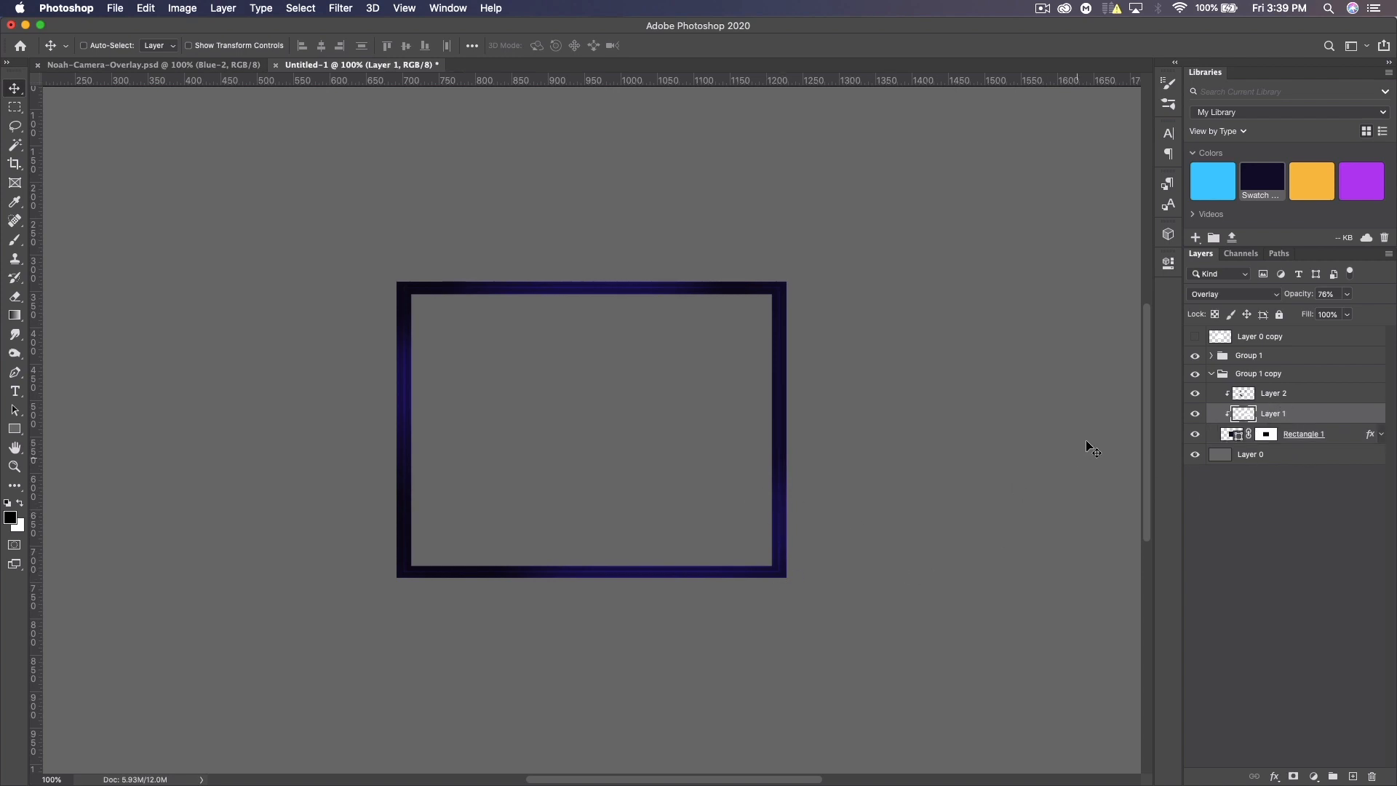
pyautogui.moveTo(710, 384); pyautogui.dragTo(480, 379)
pyautogui.click(1285, 394)
pyautogui.moveTo(798, 361); pyautogui.dragTo(880, 393)
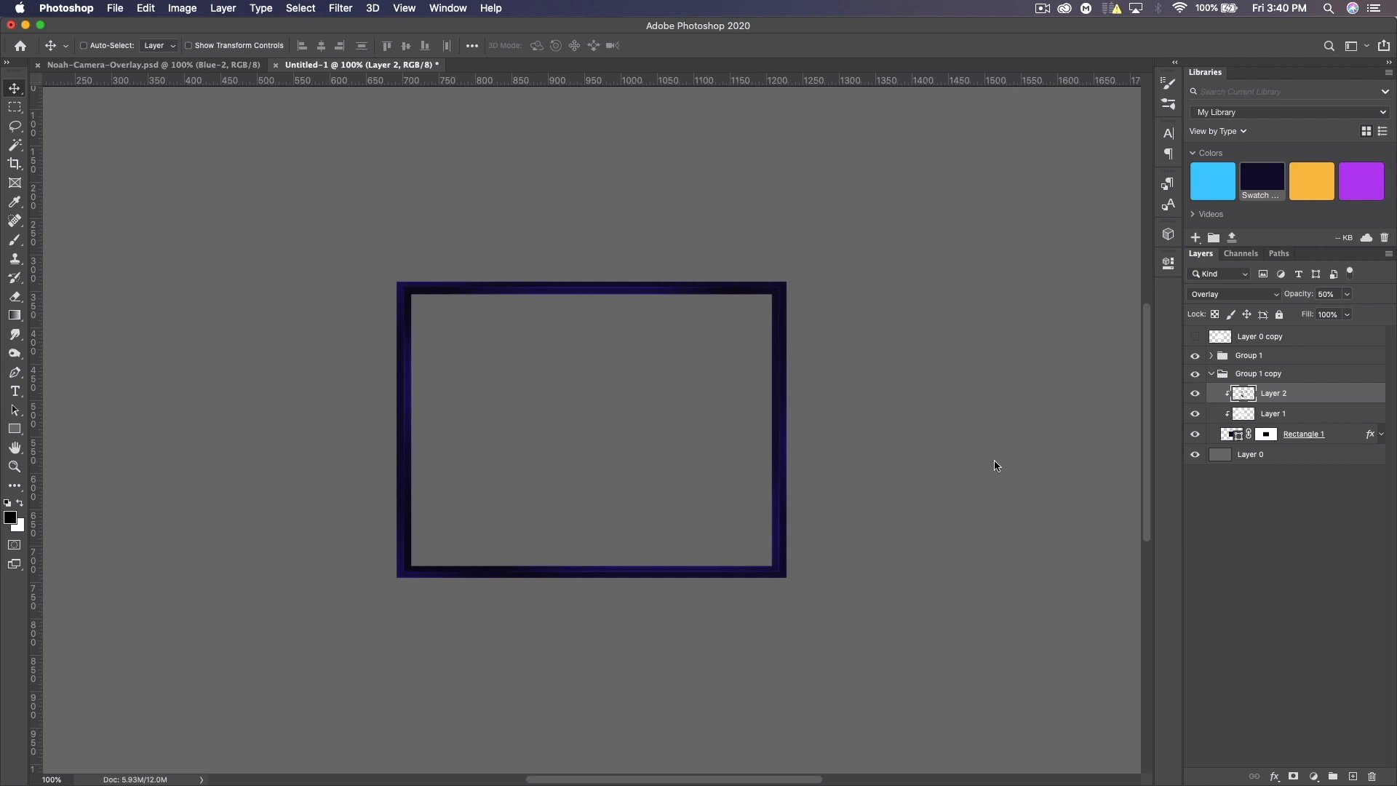
# Rasterize the Rectangle 1 layer inside the copied group
pyautogui.hotkey('alt', '[')
pyautogui.hotkey('alt', '[')
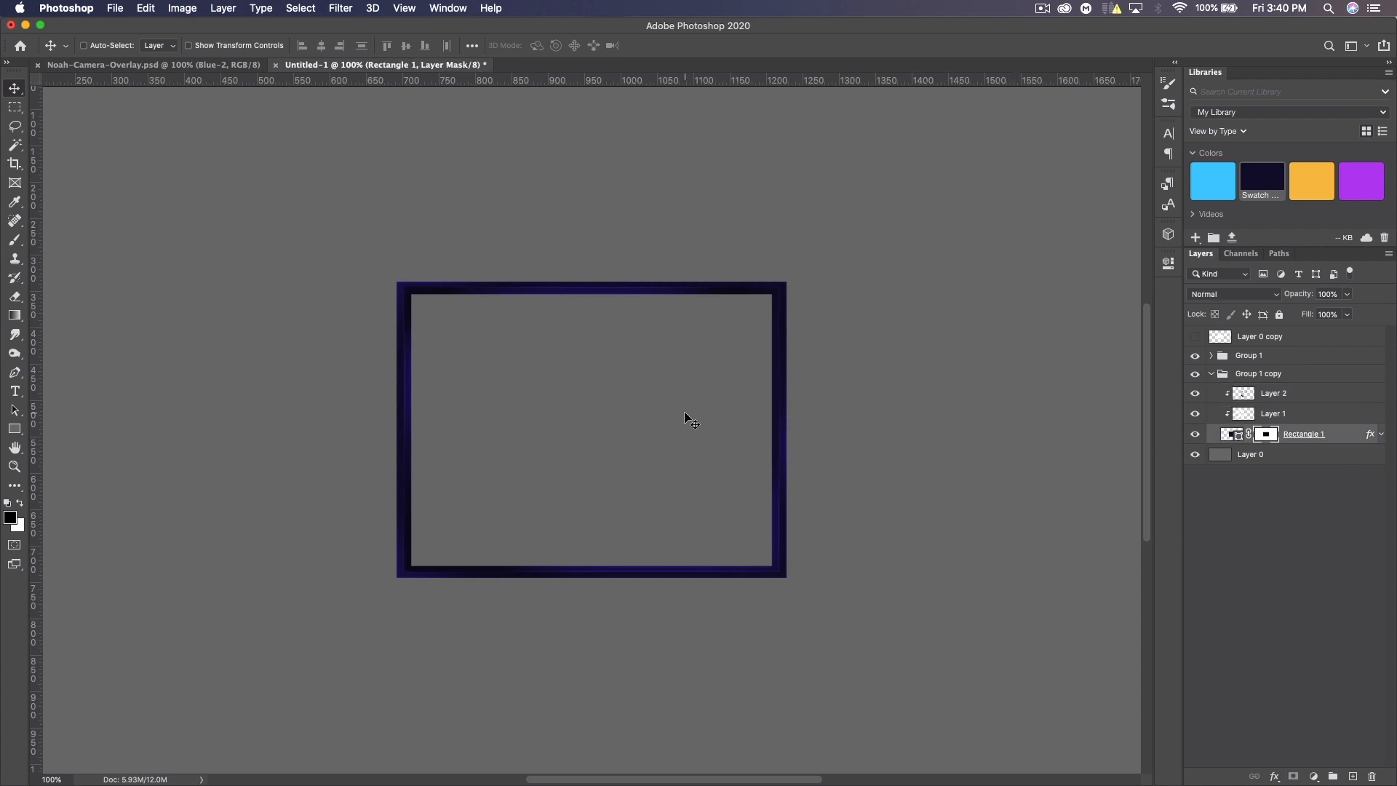
pyautogui.press('super+equal')
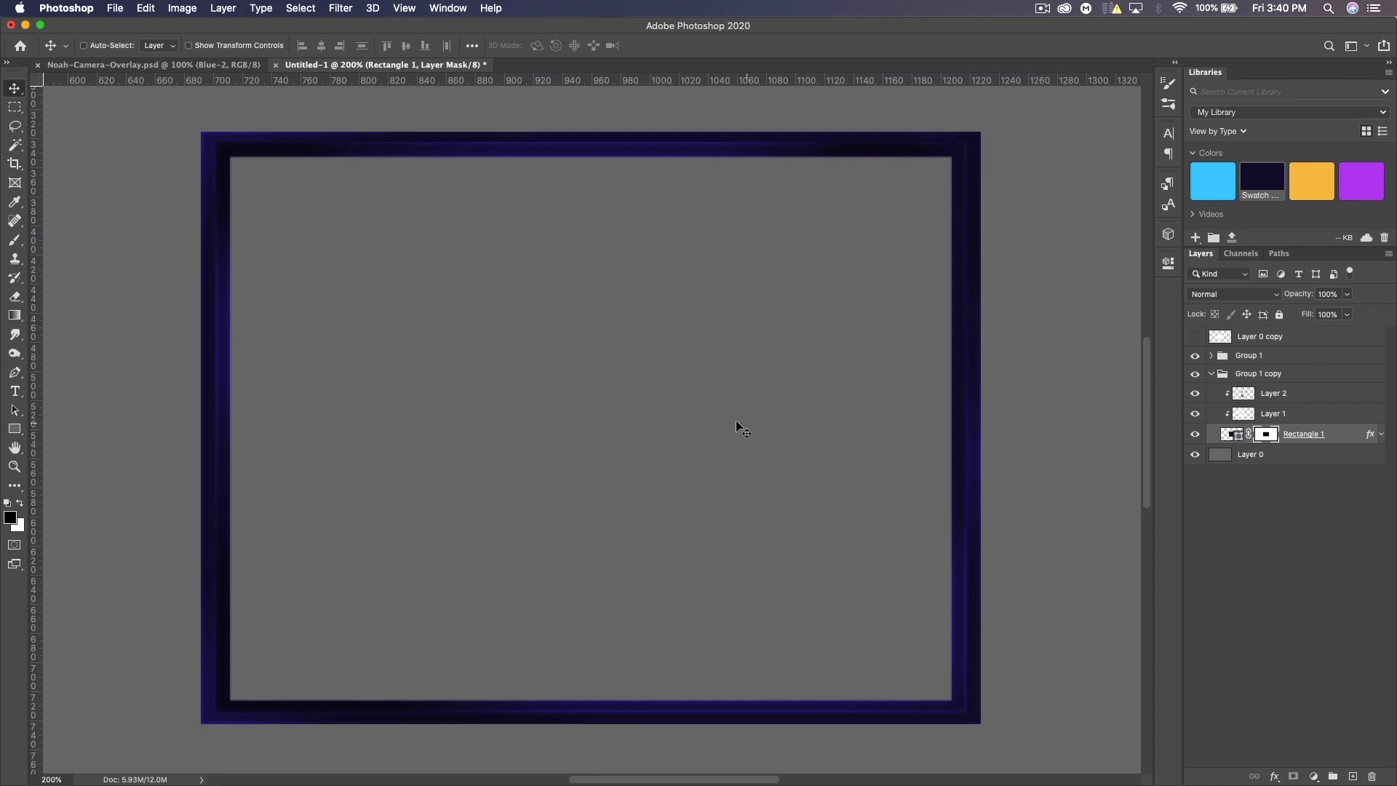
pyautogui.press('super+2')
pyautogui.press('p')
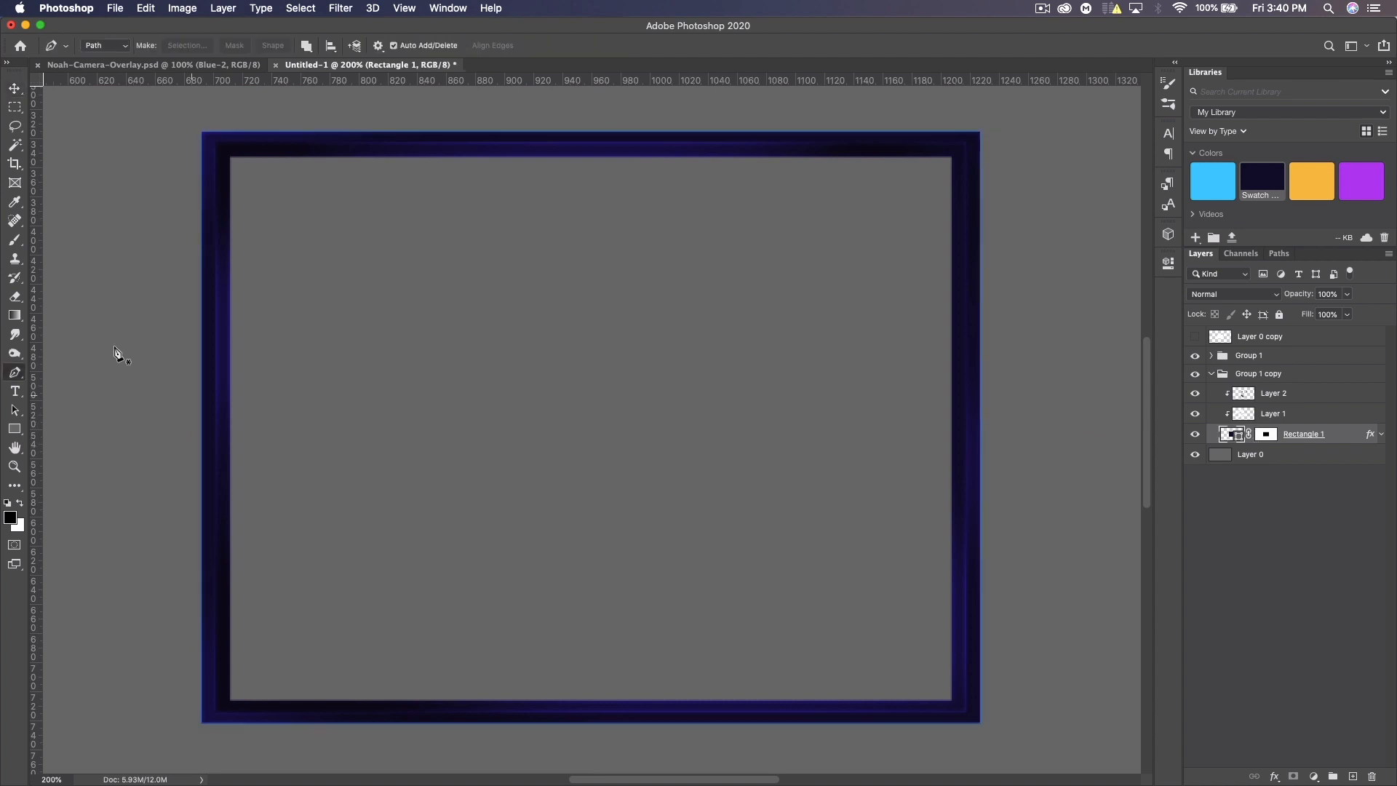
pyautogui.rightClick(1239, 437)
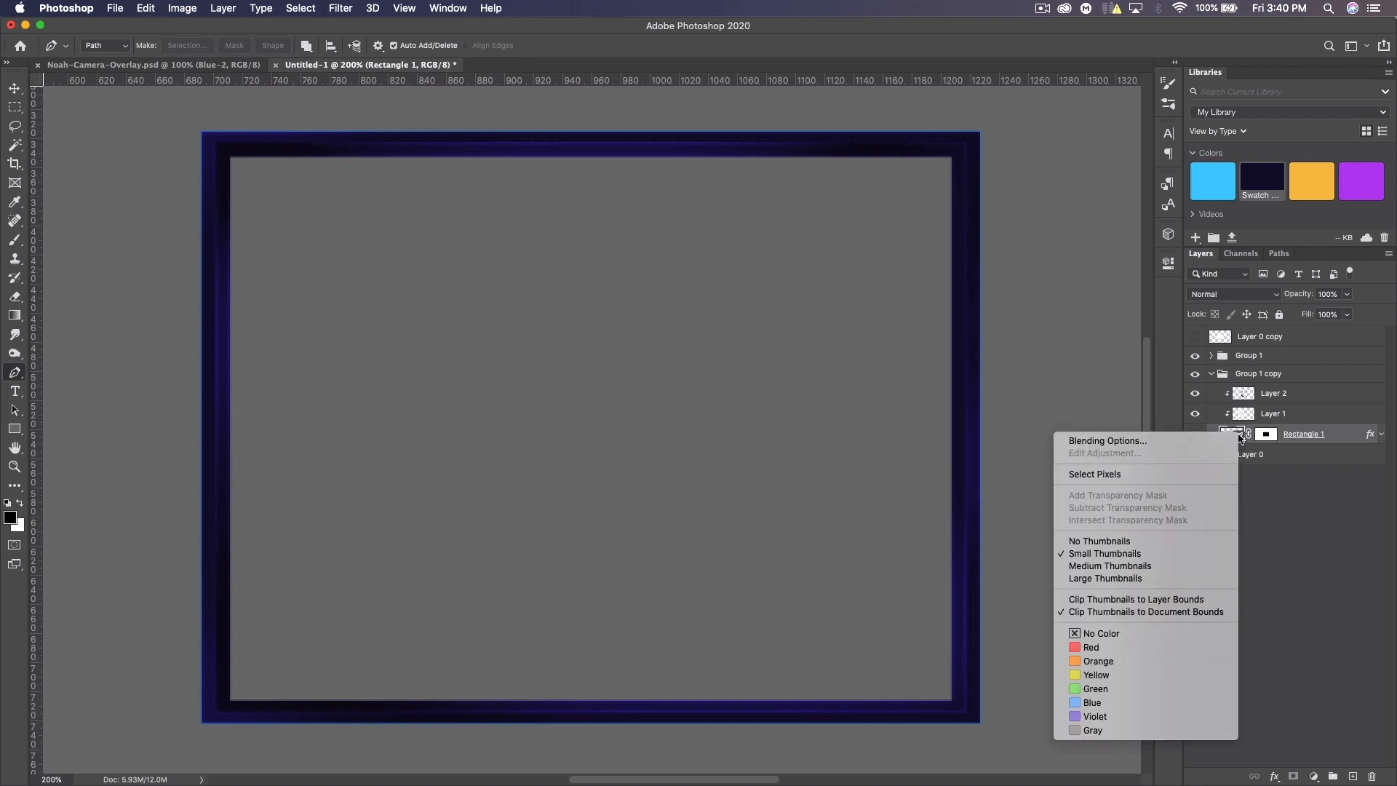
pyautogui.rightClick(1313, 436)
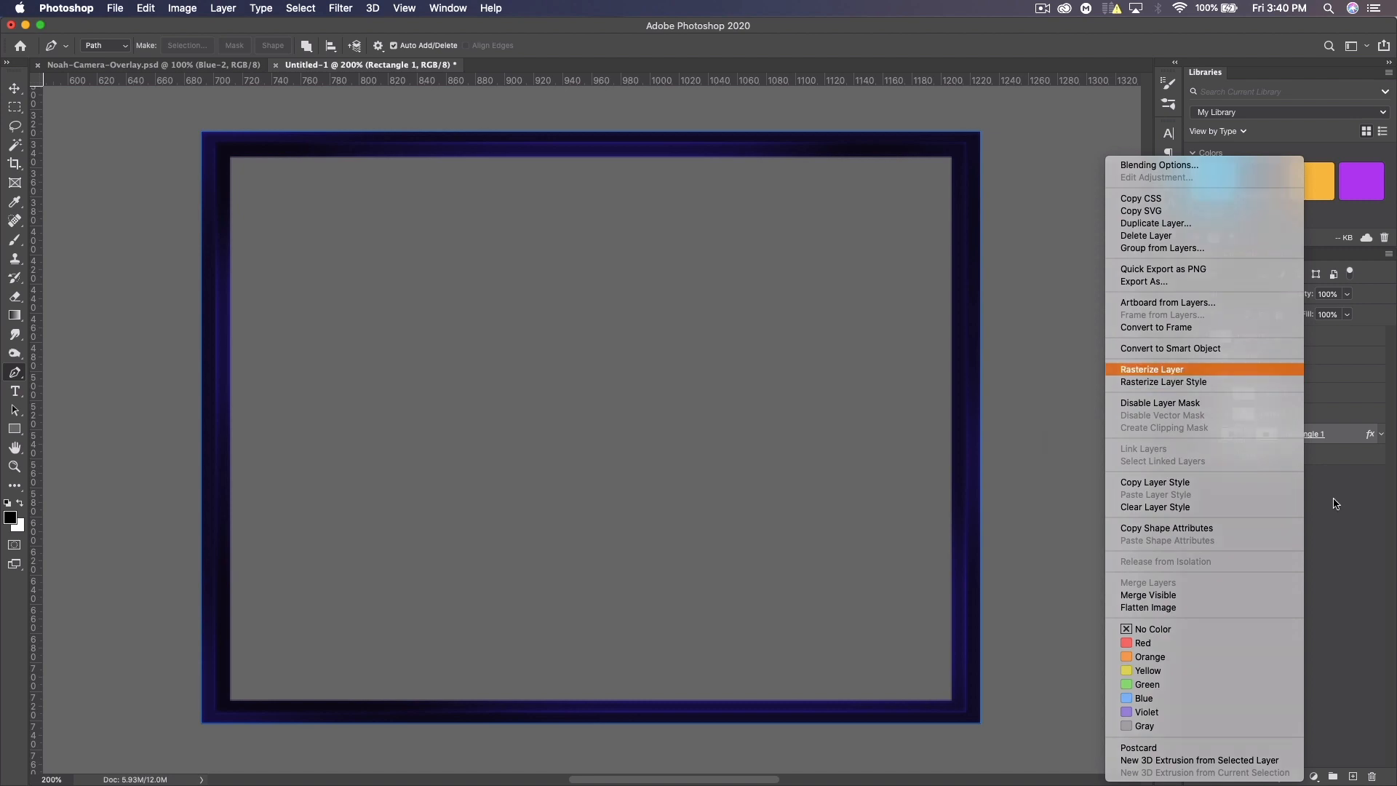
pyautogui.click(1188, 370)
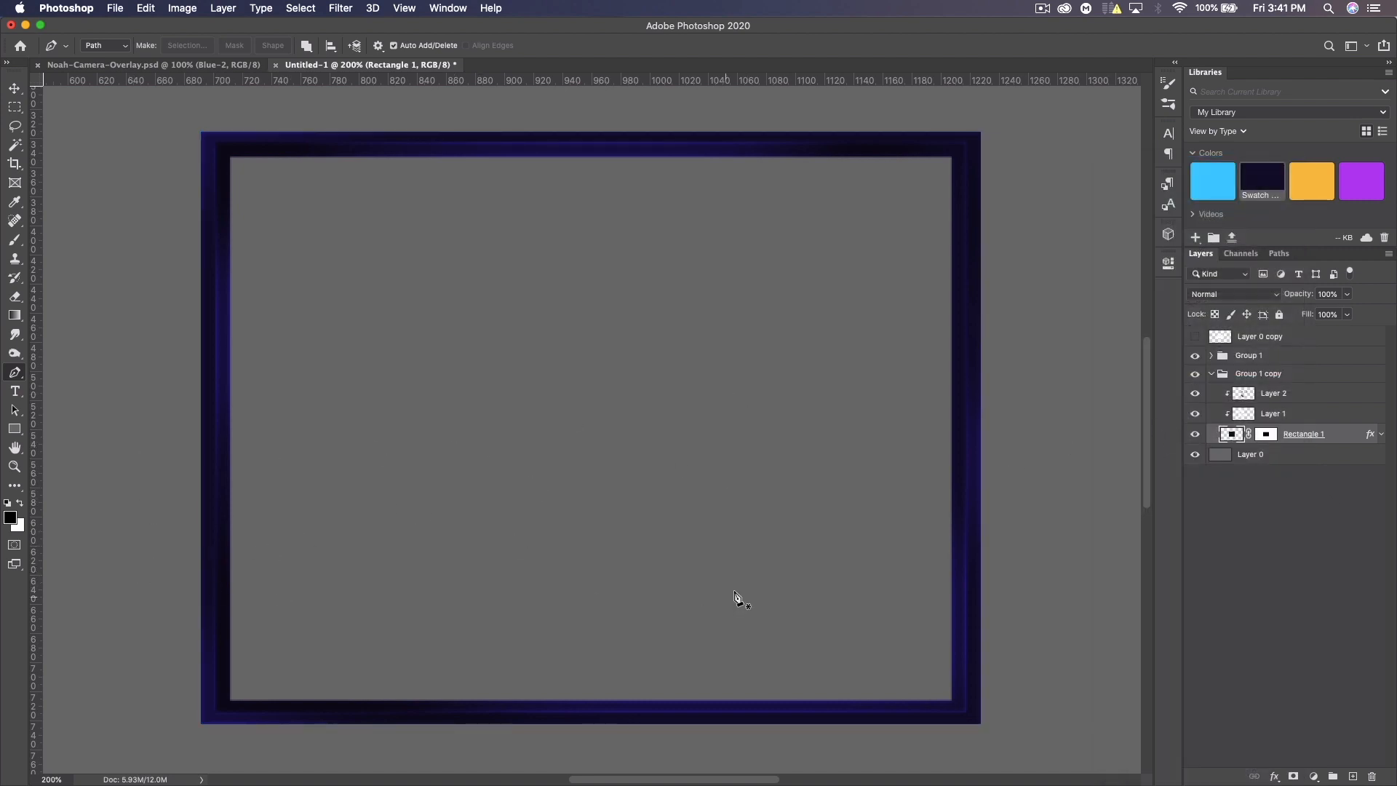
# On Rectangle 1's layer mask, draw a closed Pen path with angled ends around the upper part of the outer frame's left side
pyautogui.click(1264, 435)
pyautogui.click(185, 618)
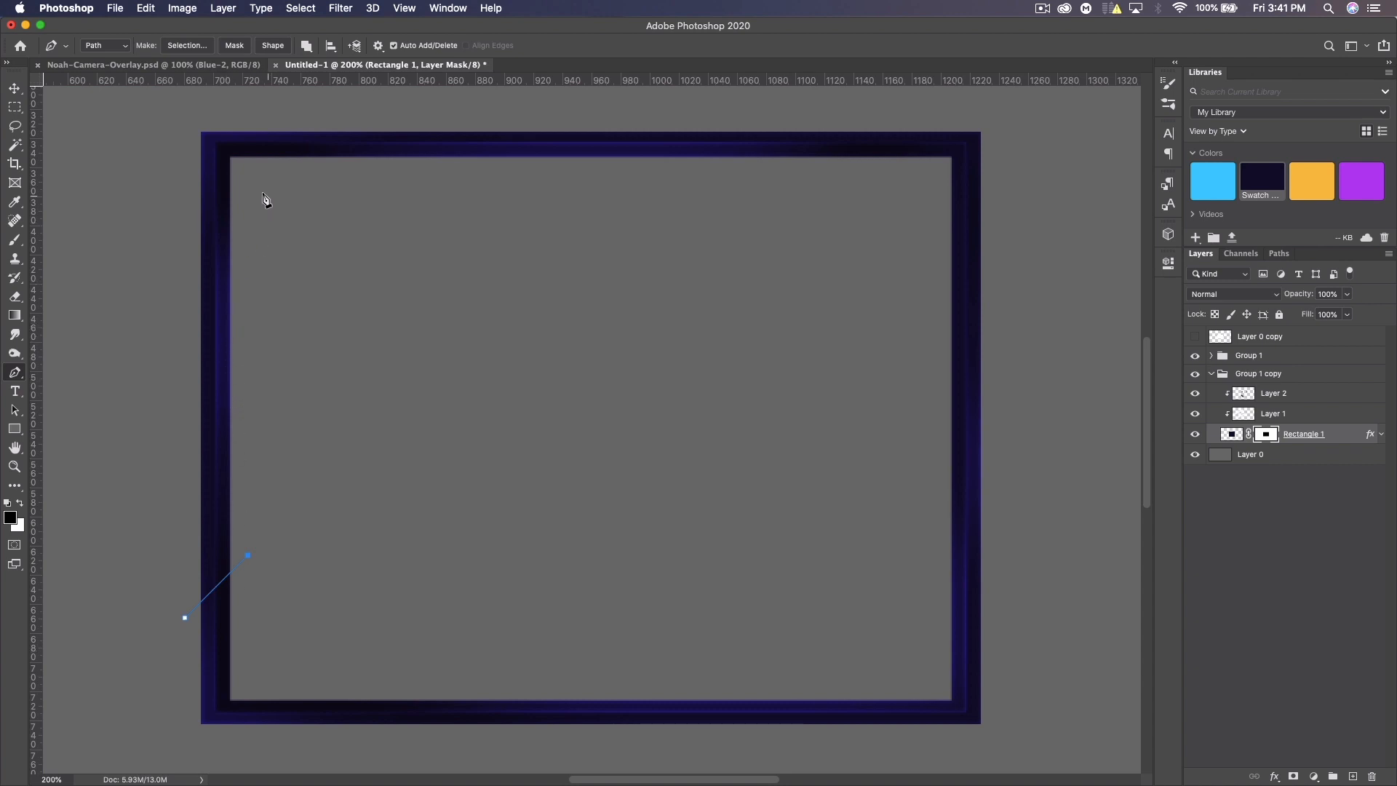
pyautogui.click(247, 169)
pyautogui.press('super+z')
pyautogui.press('super+z')
pyautogui.moveTo(222, 112); pyautogui.dragTo(176, 112)
pyautogui.click(186, 619)
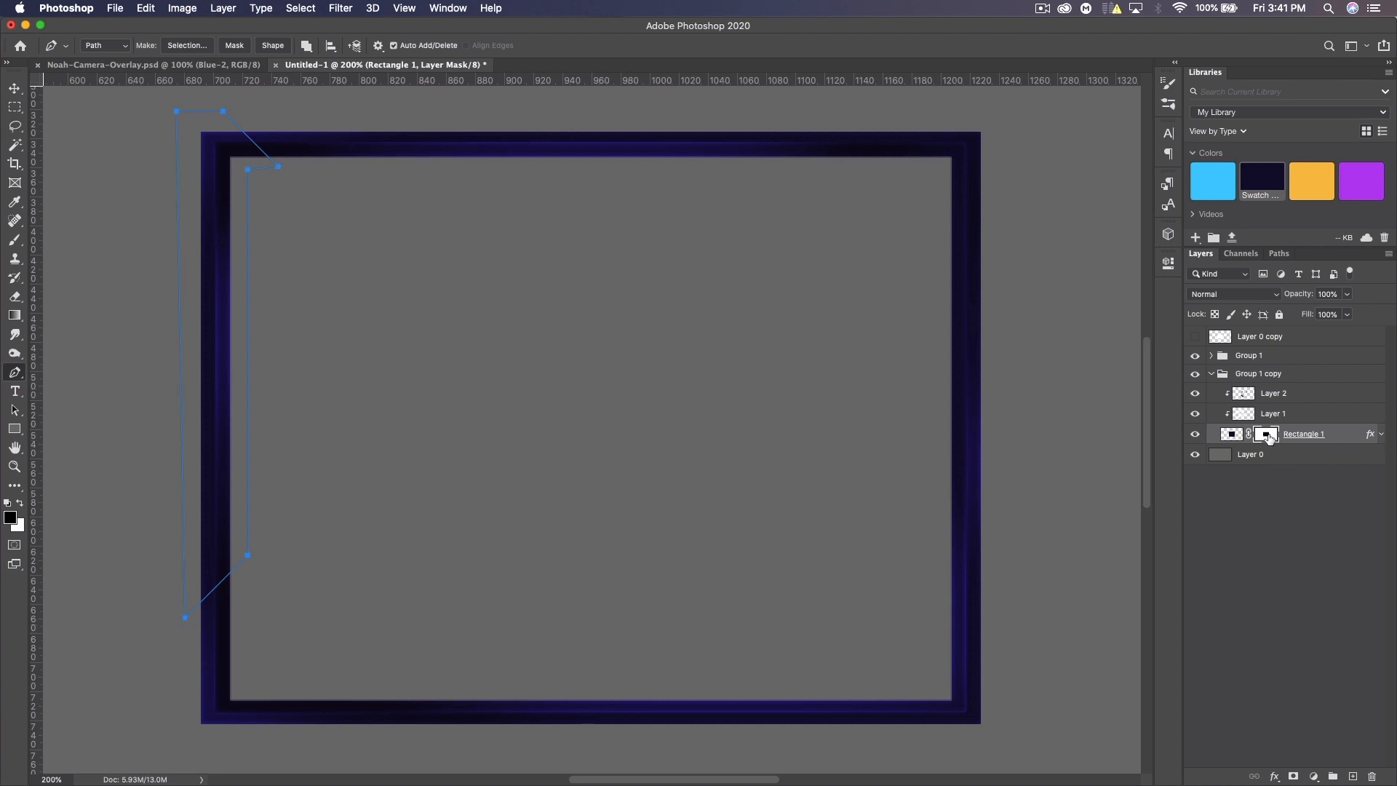
# Fill the path with black on the layer mask to cut away the outer frame's upper left side
pyautogui.rightClick(293, 502)
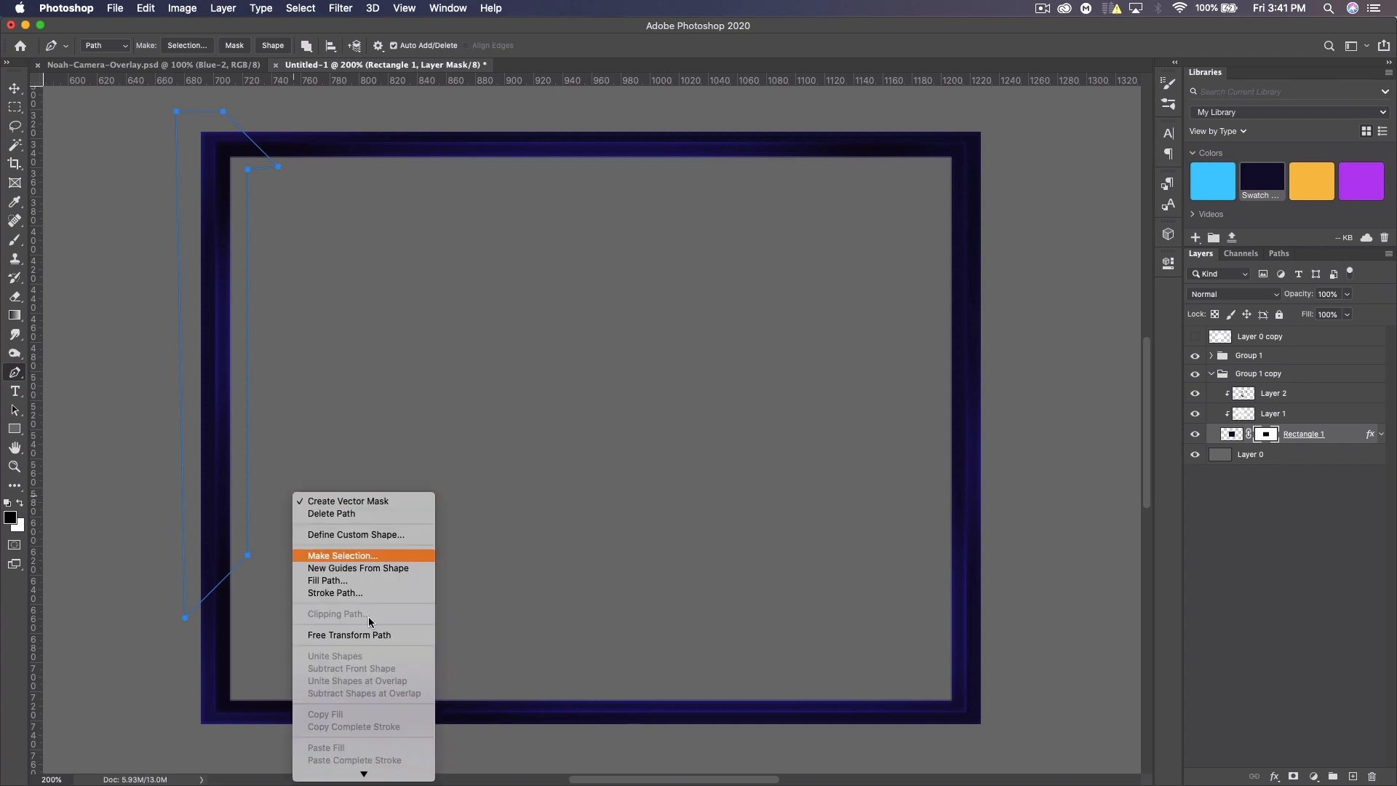
pyautogui.click(359, 580)
pyautogui.click(662, 291)
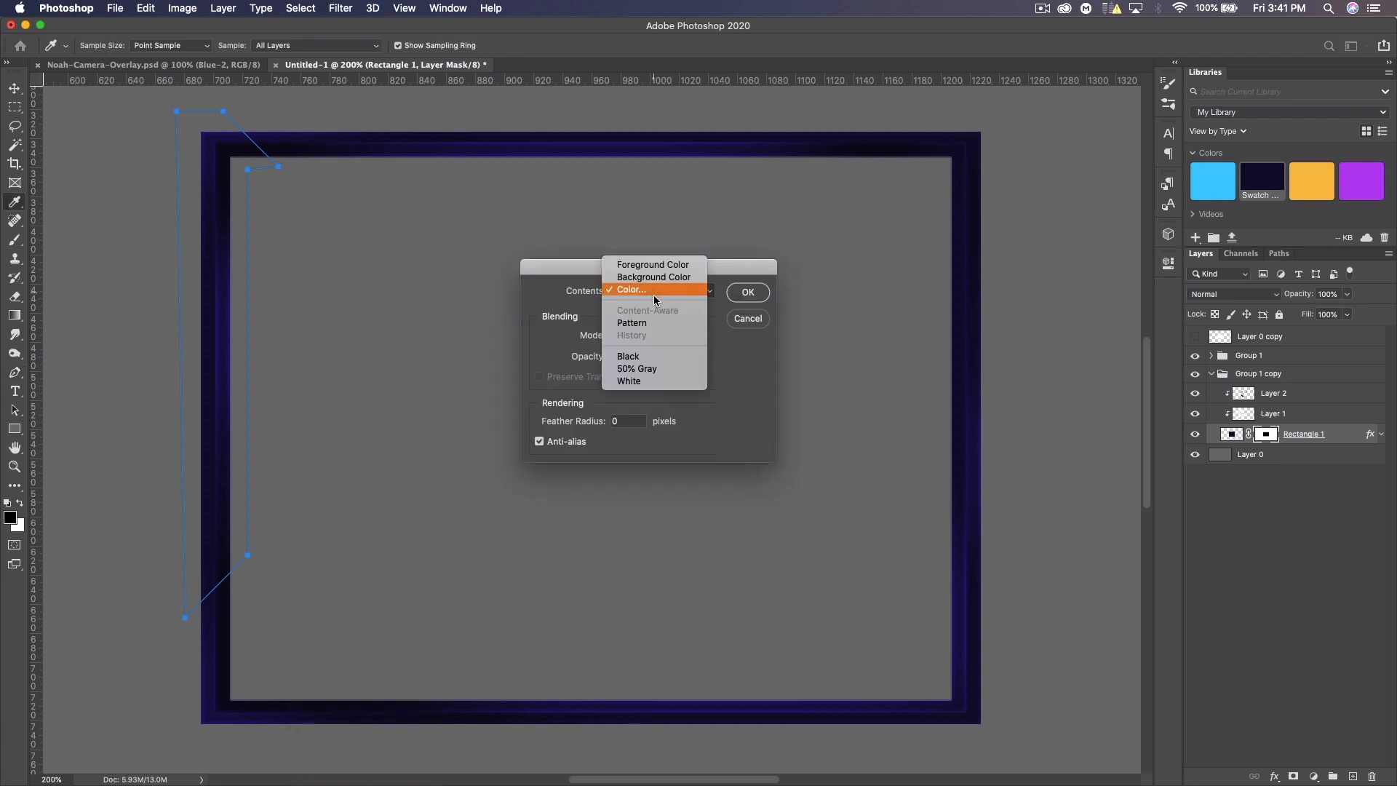
pyautogui.click(627, 356)
pyautogui.click(748, 291)
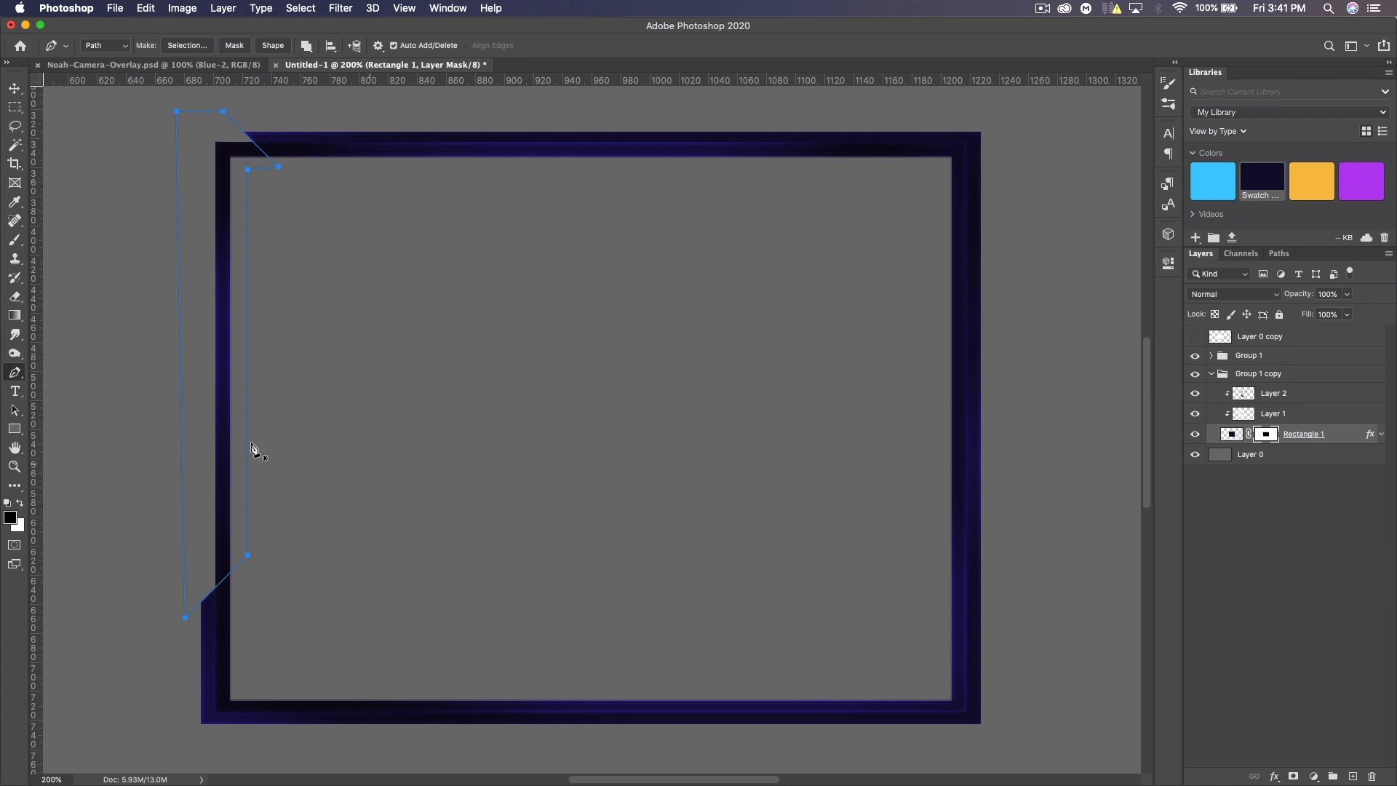
# Flip the path horizontally and move it over the upper part of the outer frame's right side
pyautogui.press('super+z')
pyautogui.press('super+t')
pyautogui.moveTo(198, 314); pyautogui.dragTo(858, 331)
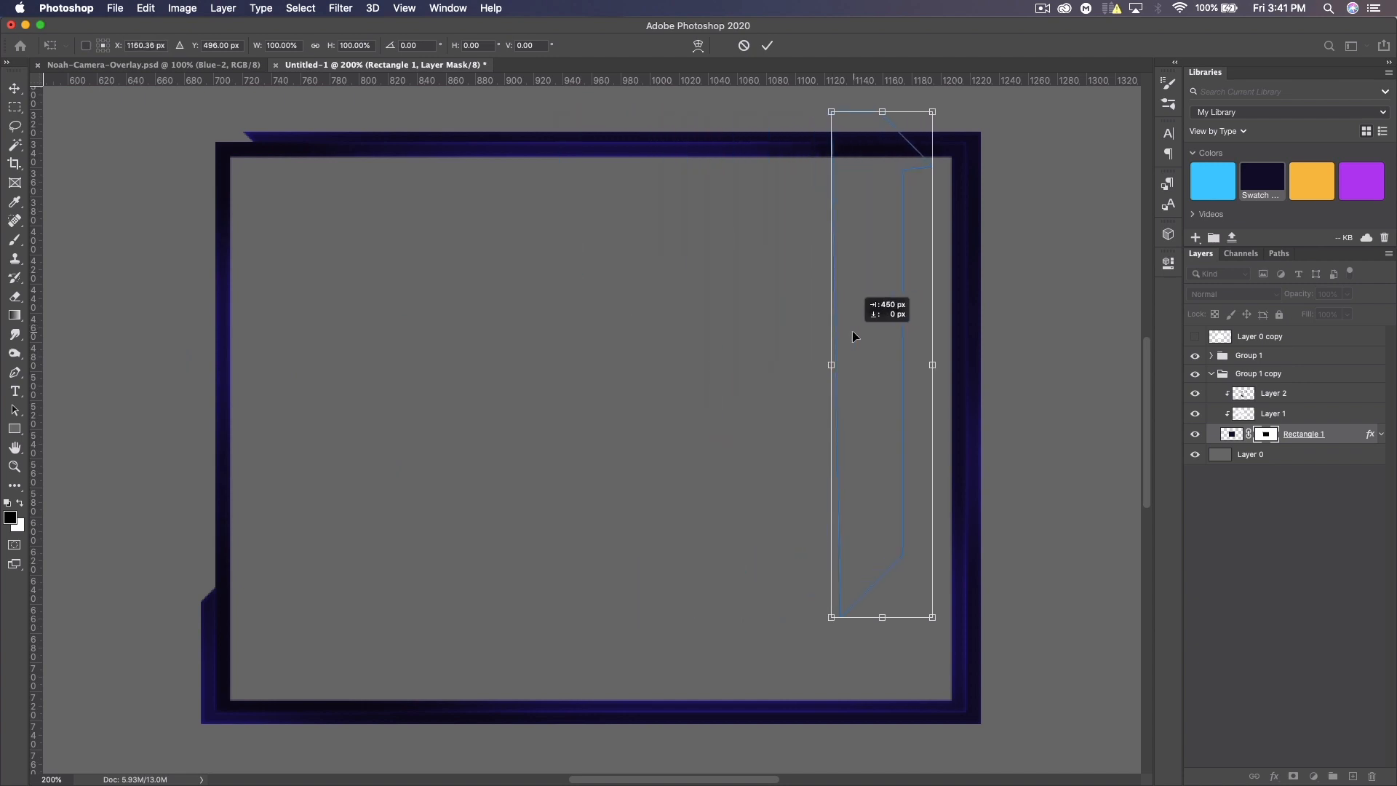
pyautogui.rightClick(872, 338)
pyautogui.click(921, 587)
pyautogui.moveTo(925, 421); pyautogui.dragTo(955, 423)
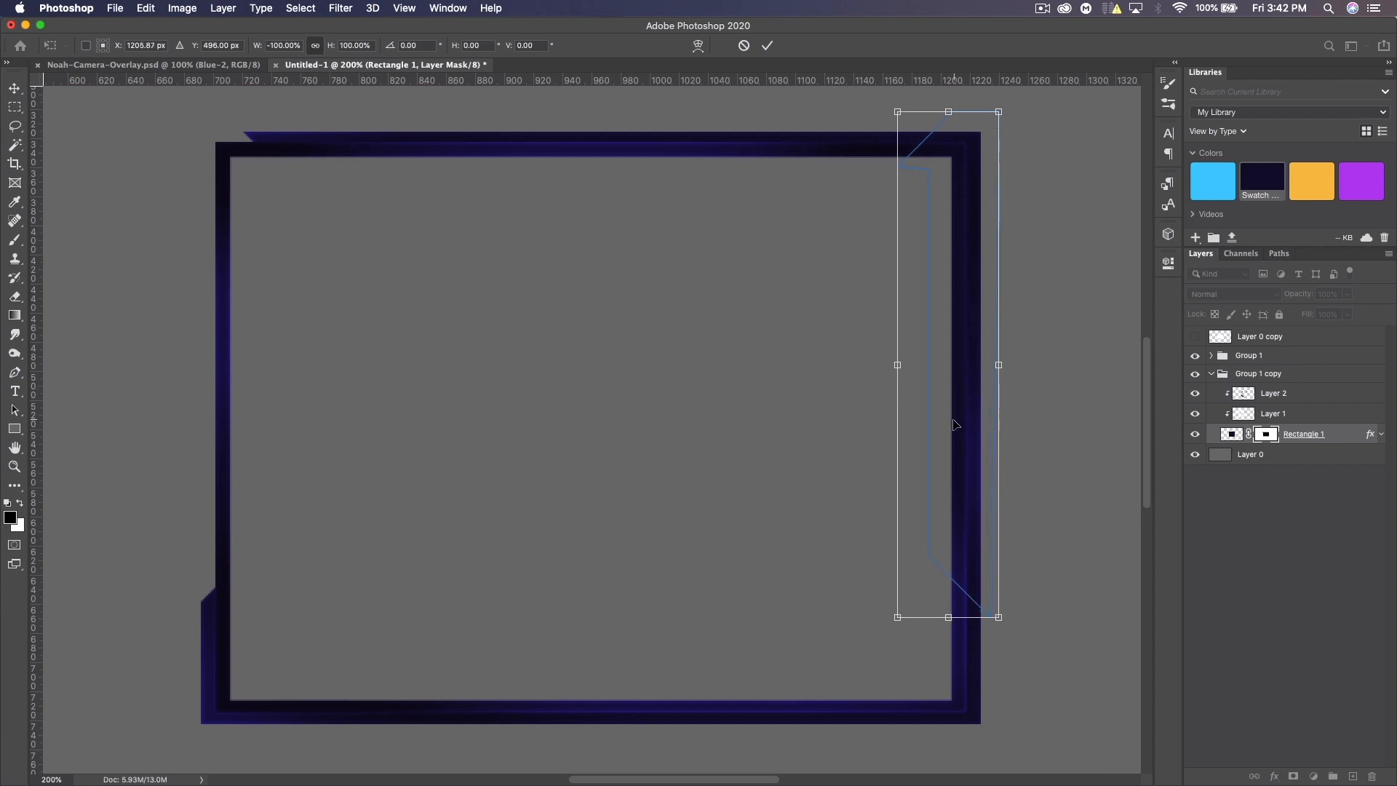
pyautogui.press('Return')
# Fill the mirrored path with black on the mask to cut the right side, and delete the path
pyautogui.rightClick(803, 406)
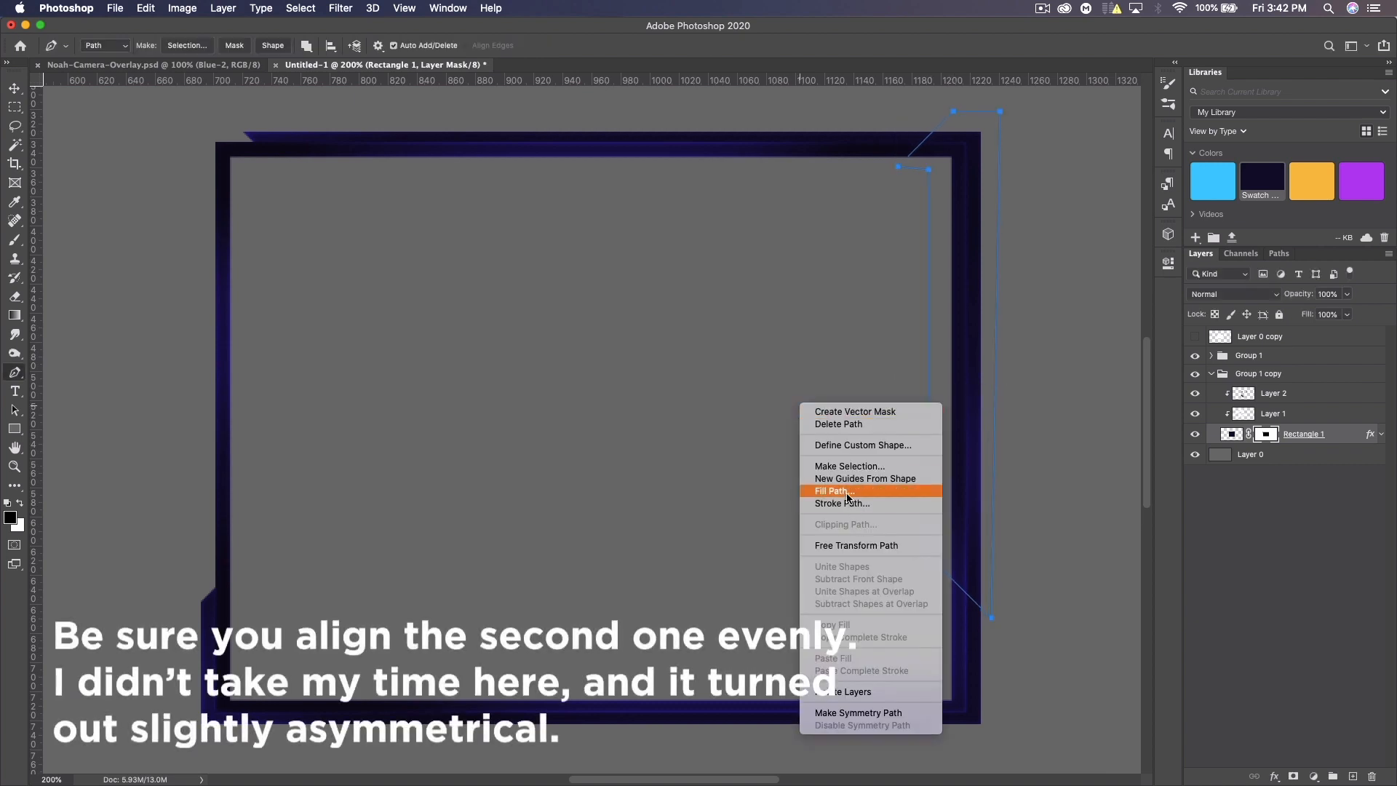
pyautogui.click(844, 491)
pyautogui.click(748, 292)
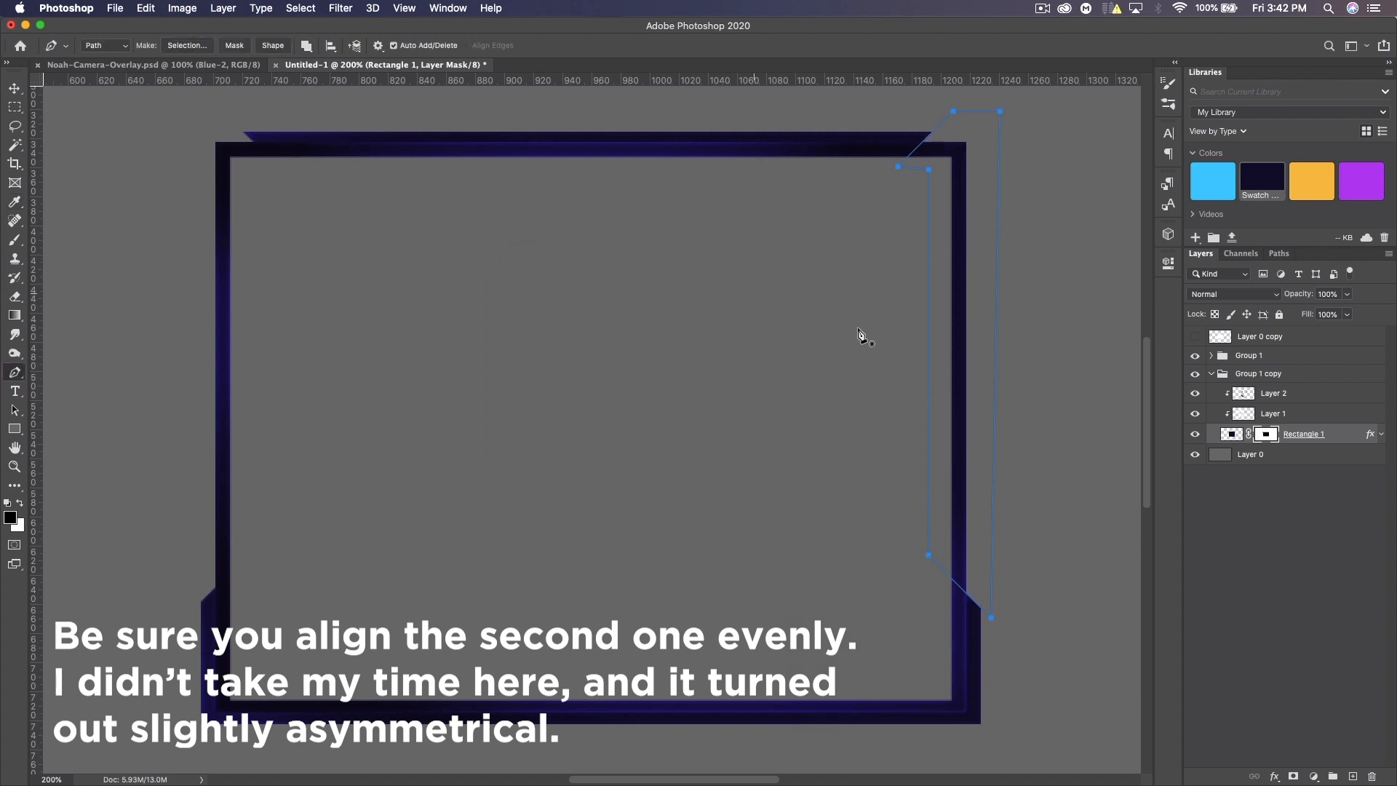
pyautogui.rightClick(794, 309)
pyautogui.click(826, 328)
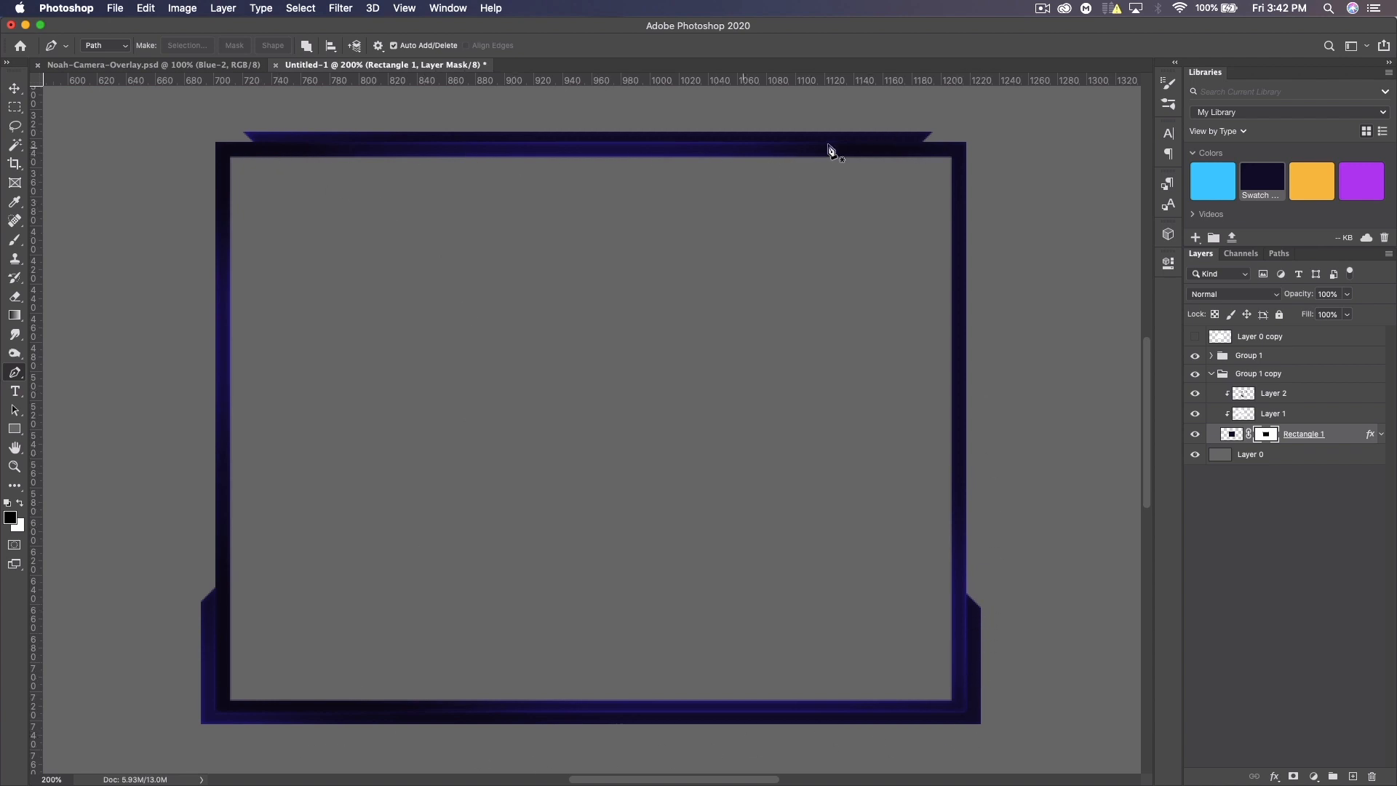
# Place a vertical guide at the canvas's horizontal centre and check it against the frame's transform centre
pyautogui.press('super+minus')
pyautogui.press('super+minus')
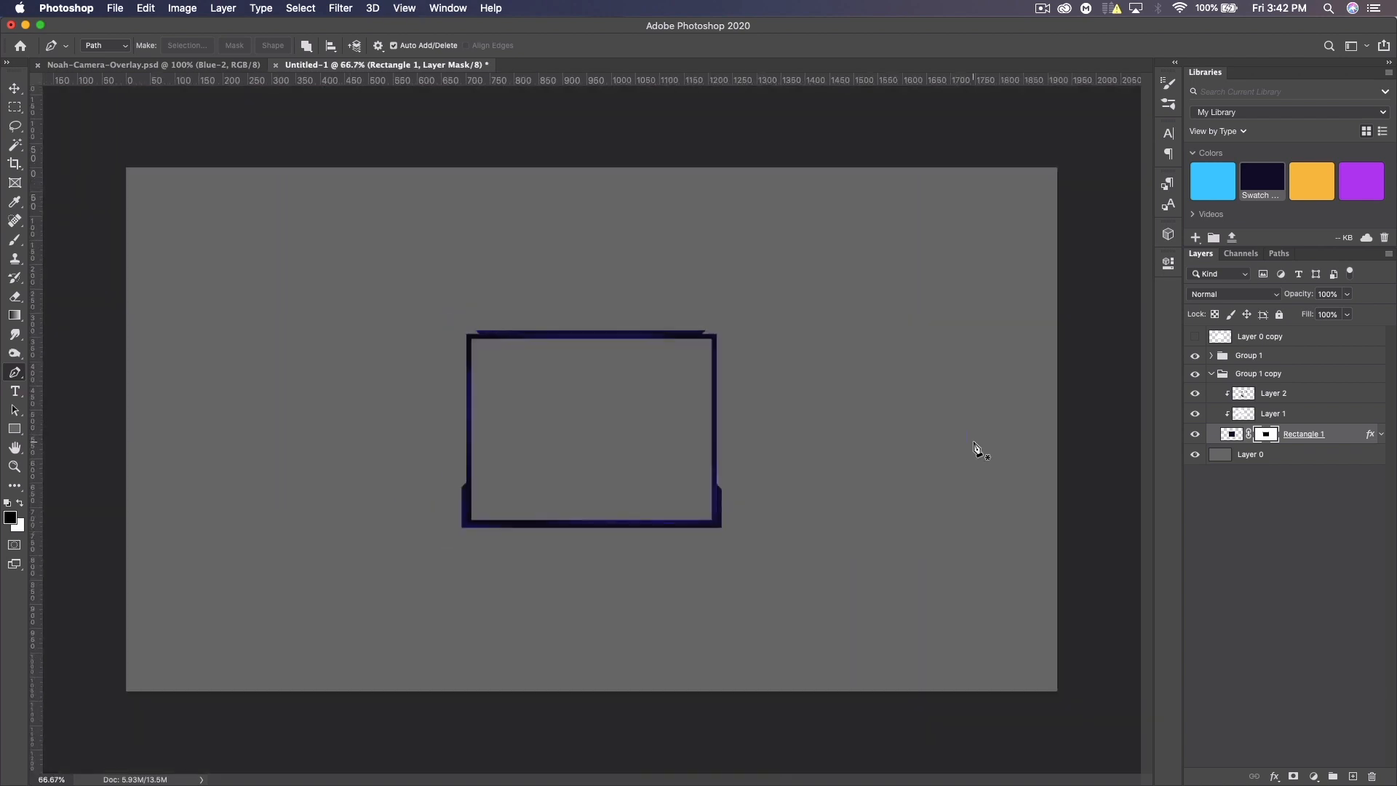
pyautogui.click(1261, 458)
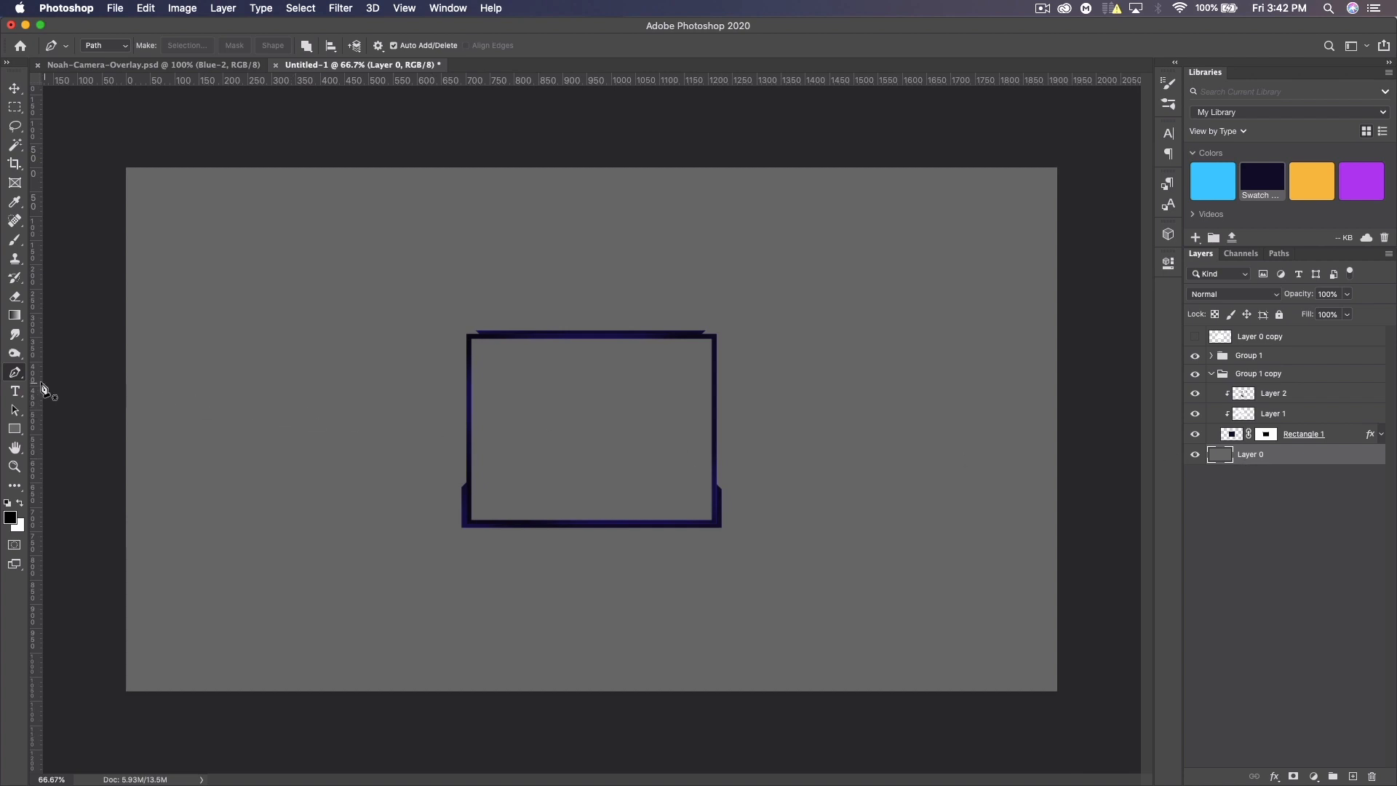
pyautogui.press('super+r')
pyautogui.press('super+r')
pyautogui.moveTo(35, 383); pyautogui.dragTo(591, 381)
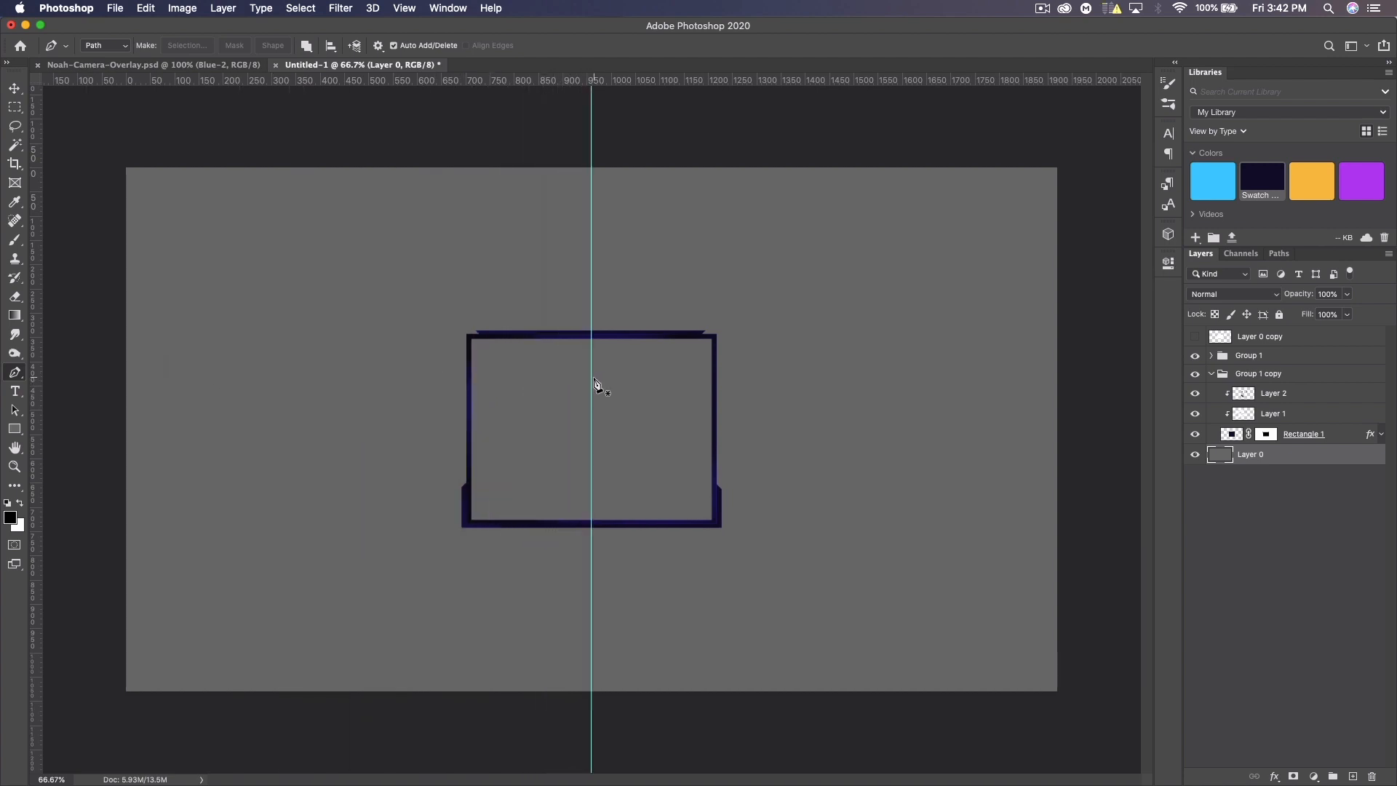
pyautogui.click(1310, 434)
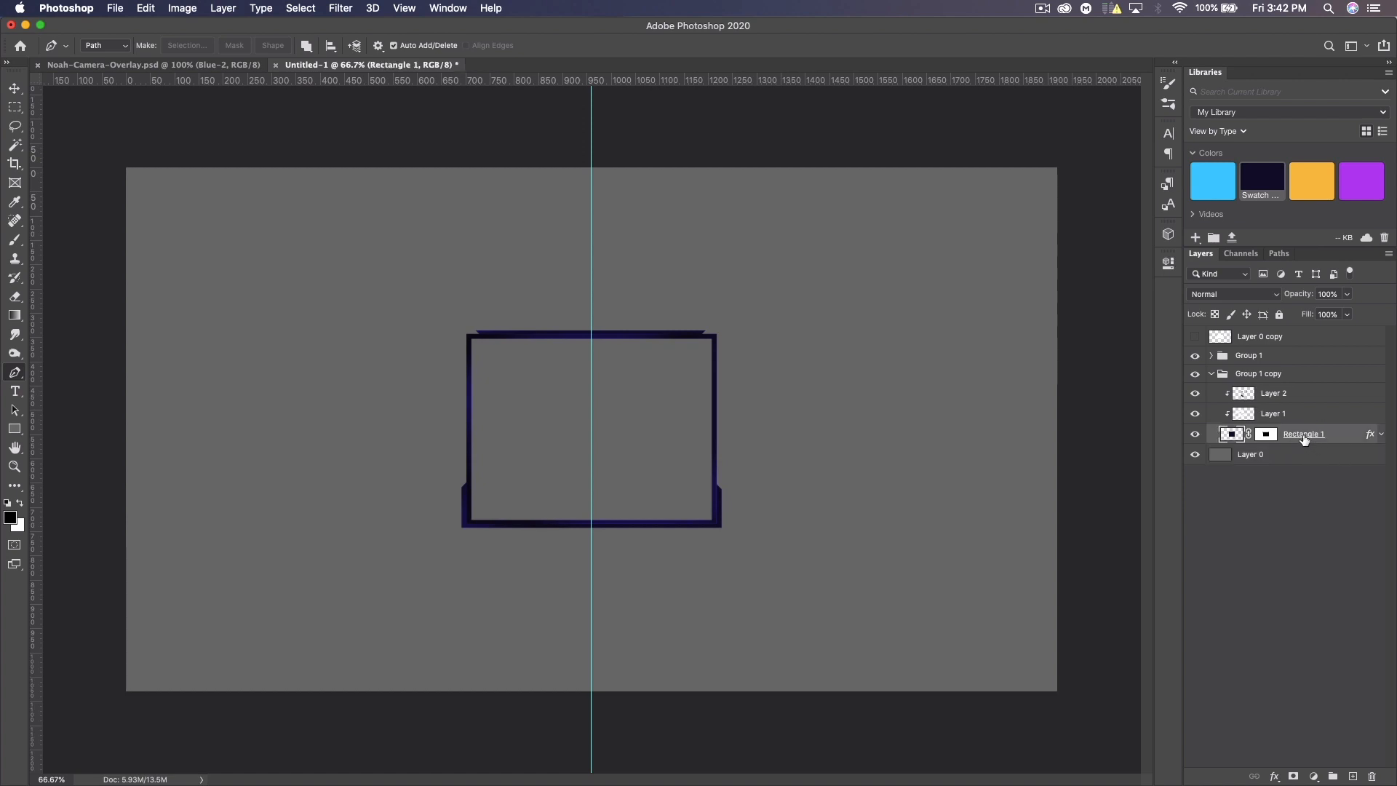
pyautogui.press('super+t')
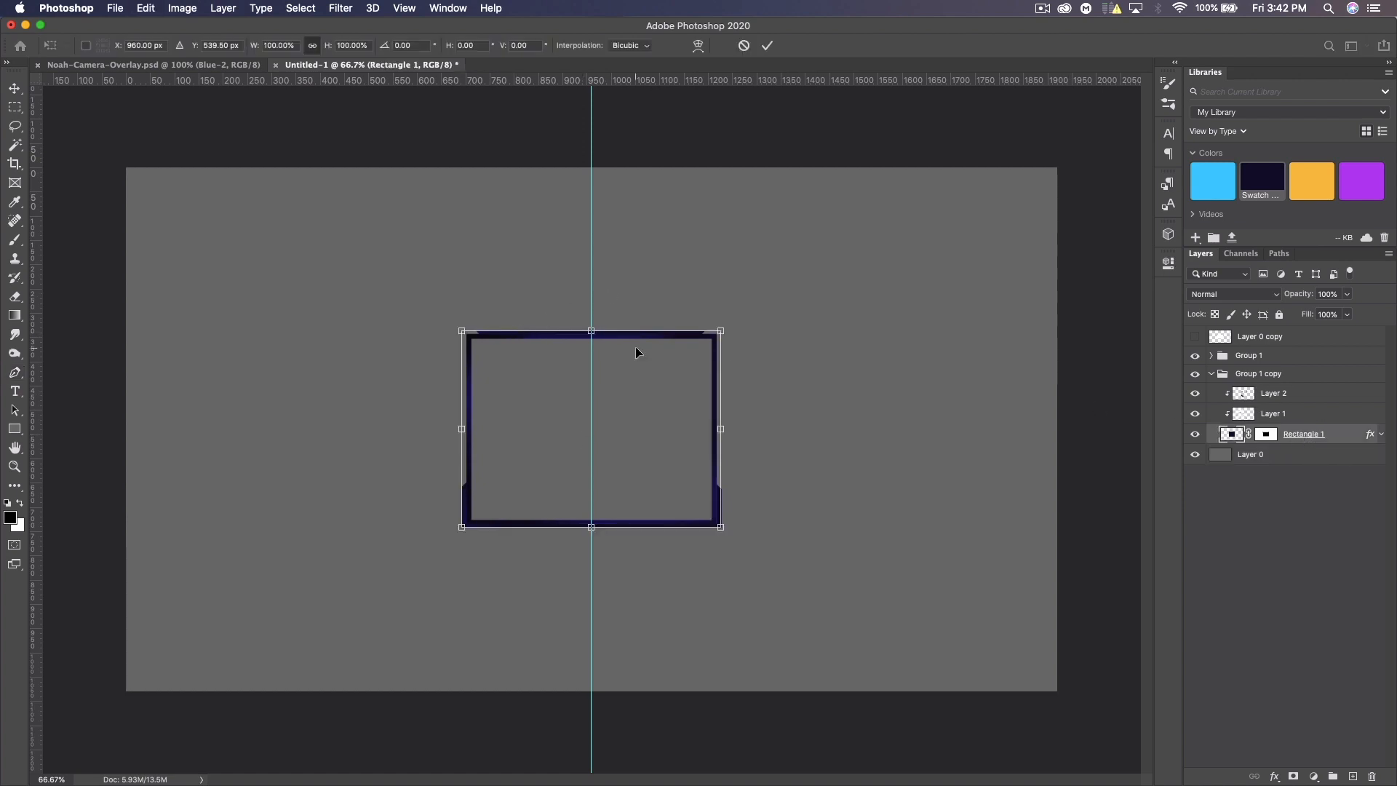
pyautogui.press('p')
# On Rectangle 1's mask, draw a closed path with a slanted left end over the bottom edge, ending at the centre guide
pyautogui.press('super+equal')
pyautogui.press('super+equal')
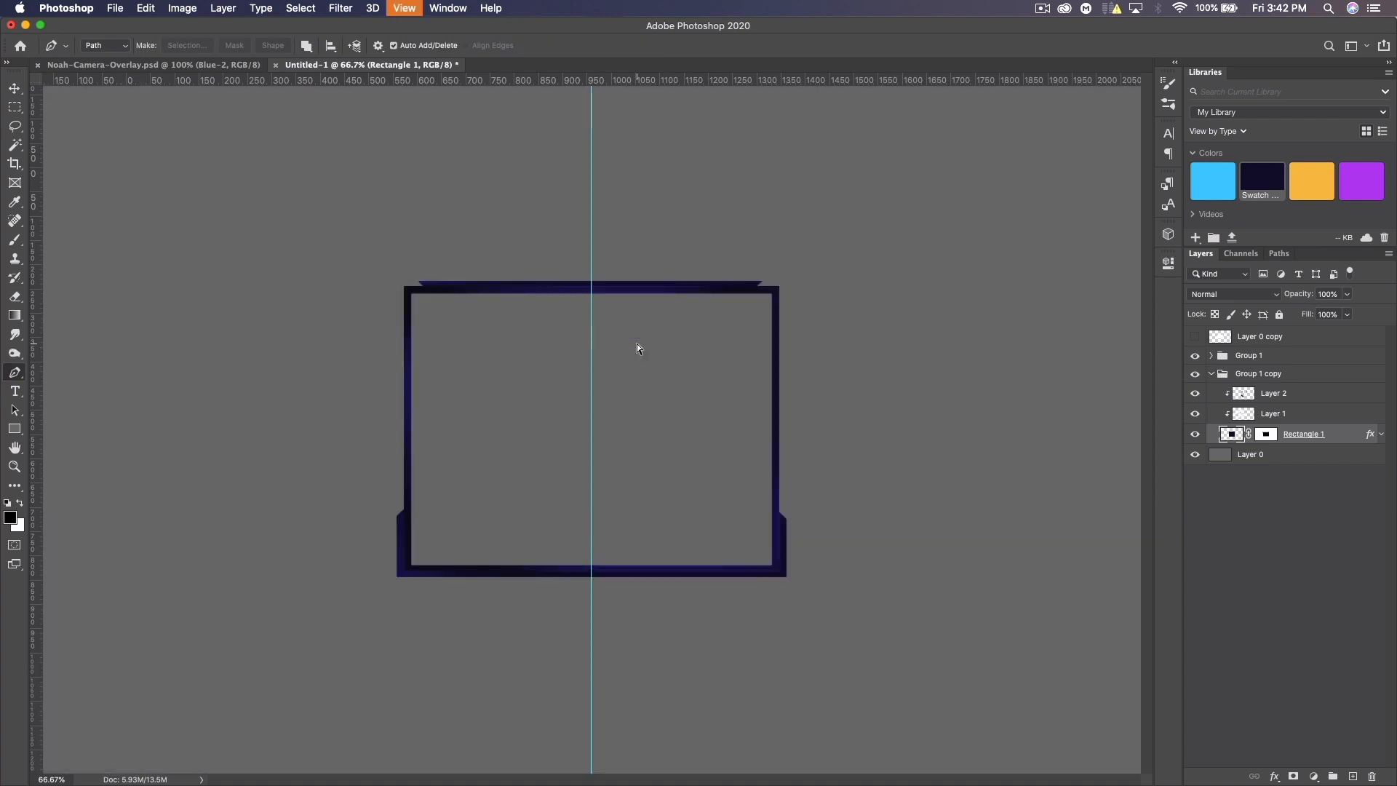
pyautogui.scroll(-2, 633, 360)
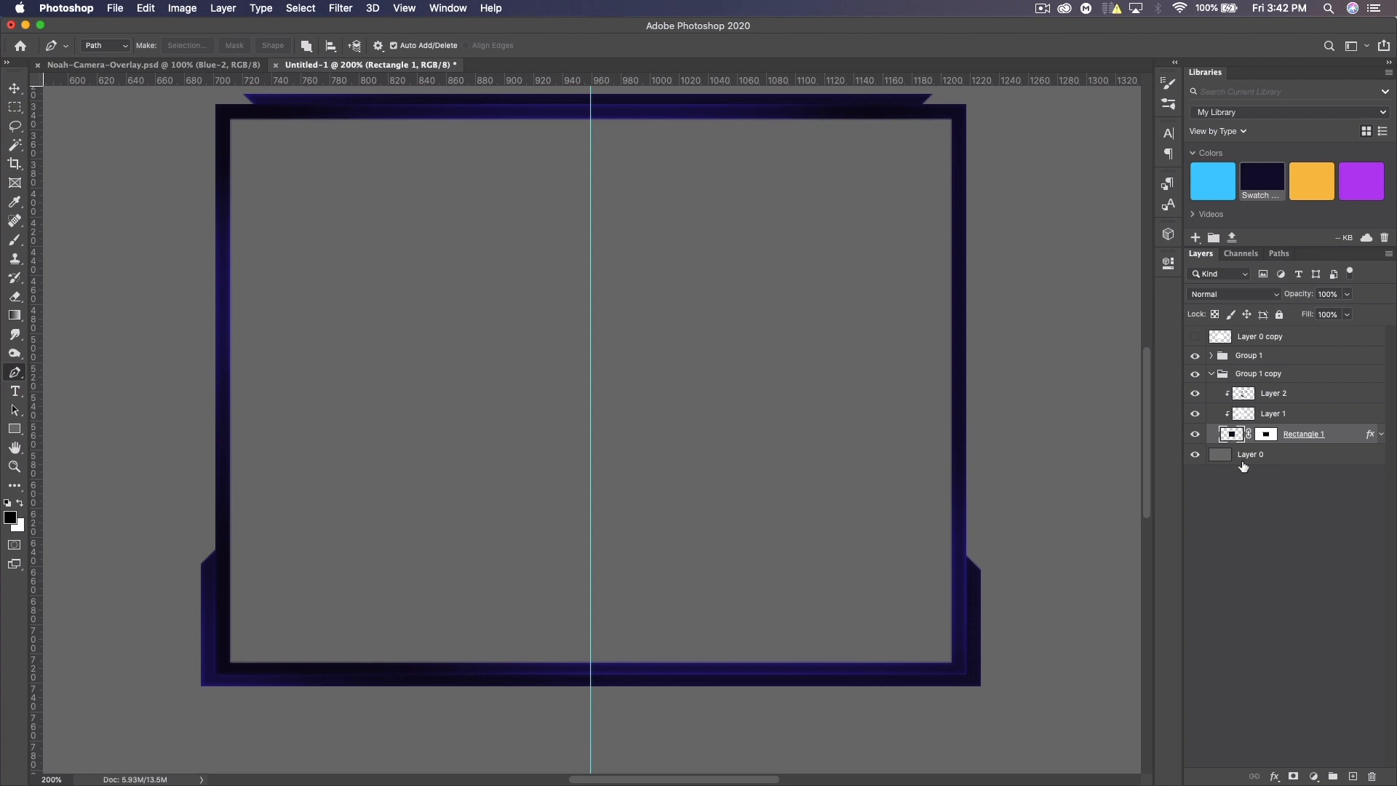
pyautogui.click(1264, 435)
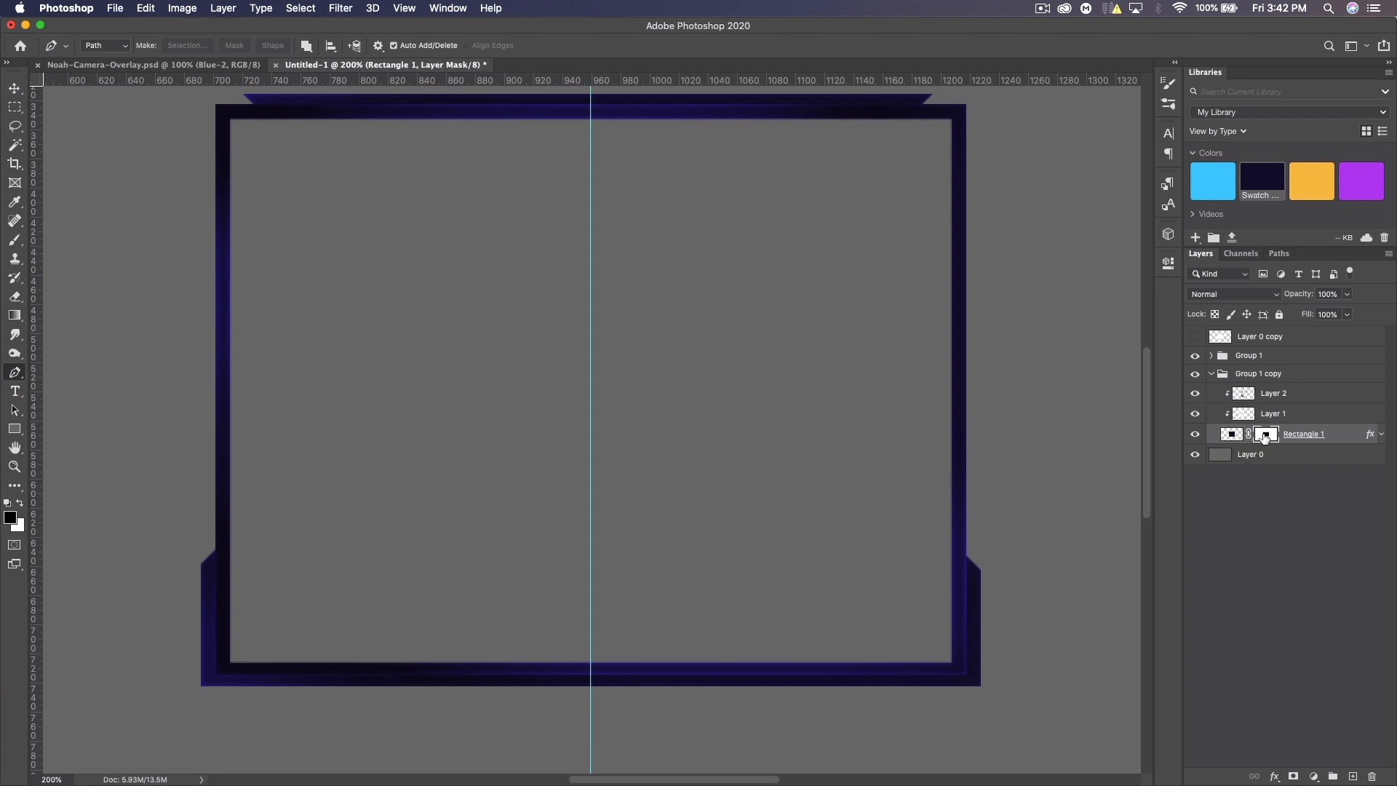
pyautogui.click(591, 705)
pyautogui.click(591, 671)
pyautogui.click(455, 695)
pyautogui.moveTo(364, 608); pyautogui.dragTo(522, 734)
pyautogui.moveTo(512, 634); pyautogui.dragTo(472, 636)
# Fill the bottom path with black on the mask to notch the outer frame left of the guide
pyautogui.rightClick(503, 591)
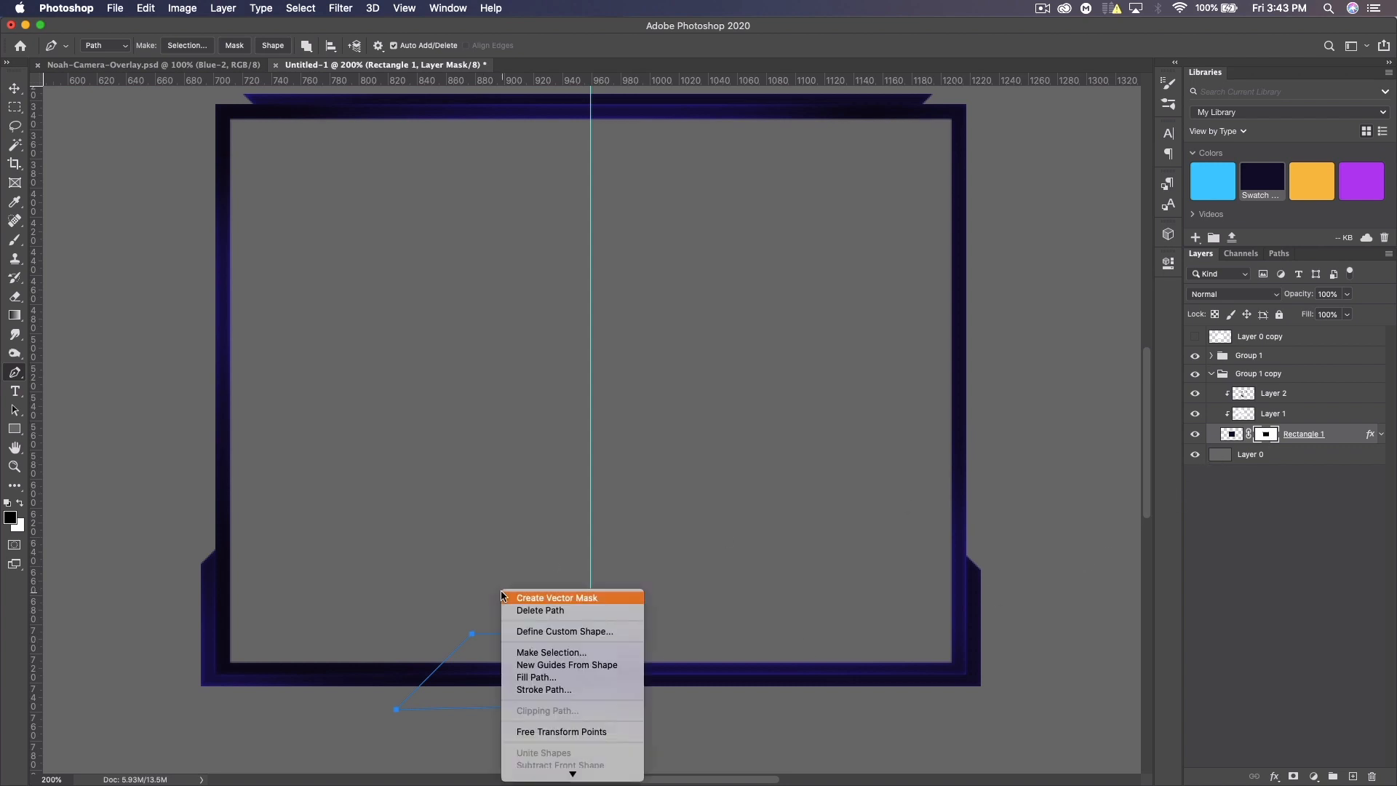
pyautogui.click(545, 677)
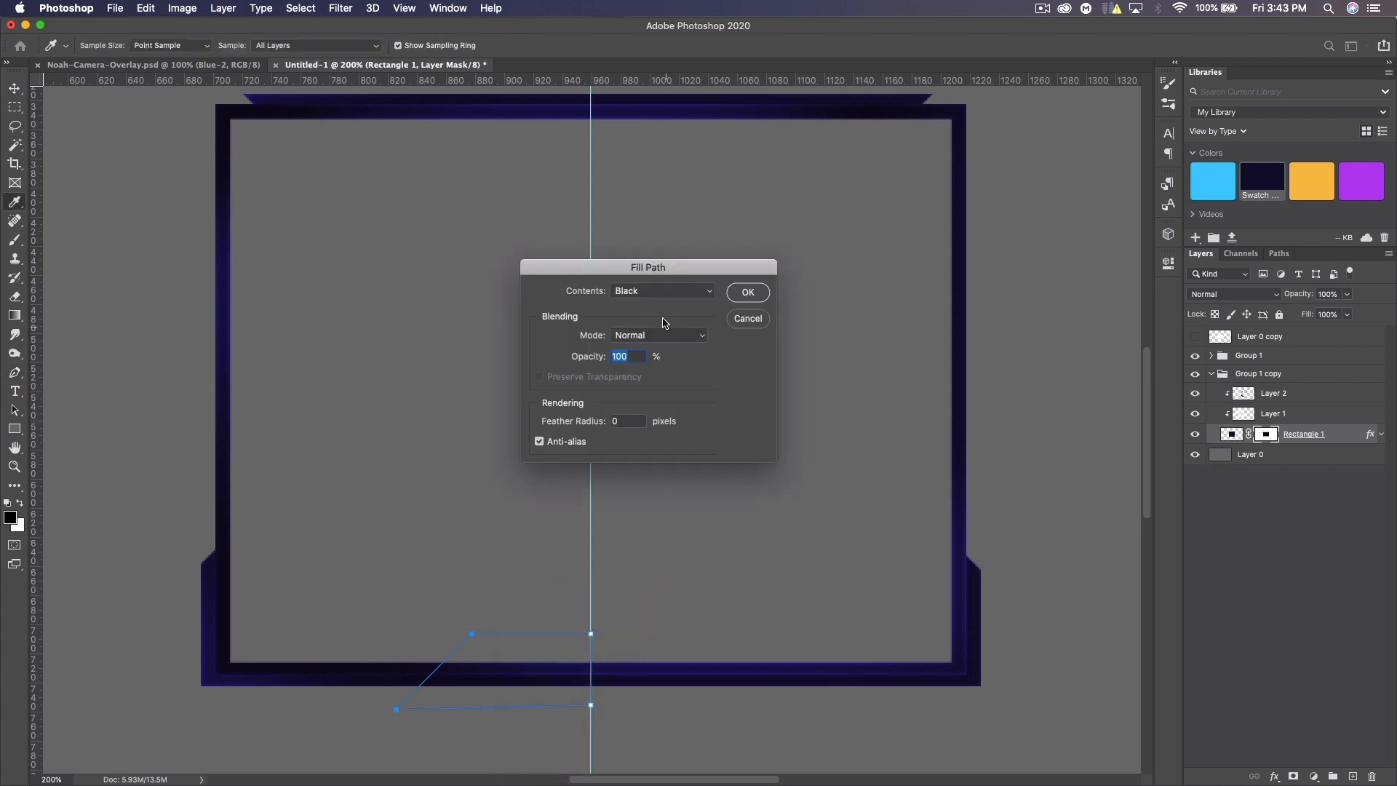
pyautogui.click(762, 295)
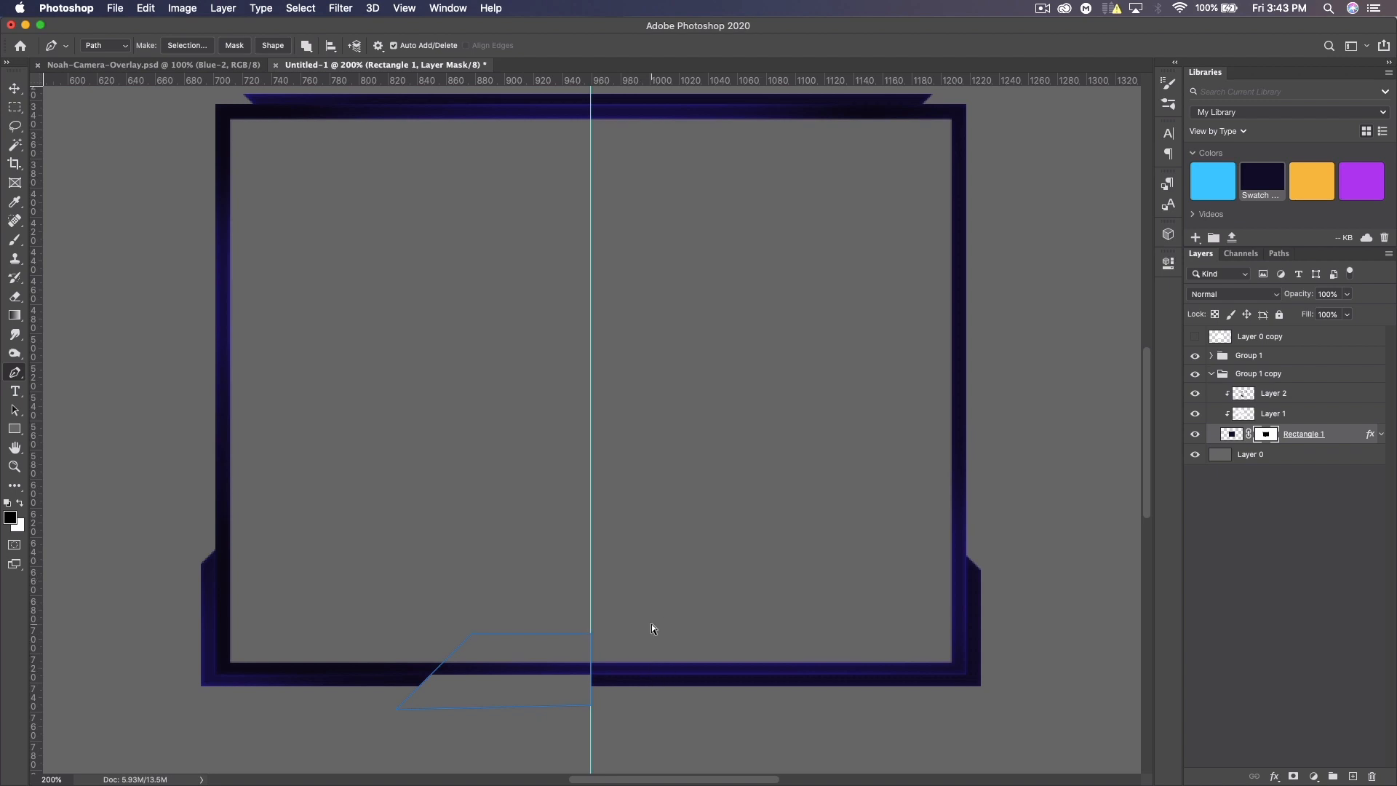
# Flip the bottom path horizontally and move it to start at the centre guide on the right half
pyautogui.press('super+t')
pyautogui.rightClick(504, 673)
pyautogui.click(538, 757)
pyautogui.moveTo(495, 673); pyautogui.dragTo(690, 673)
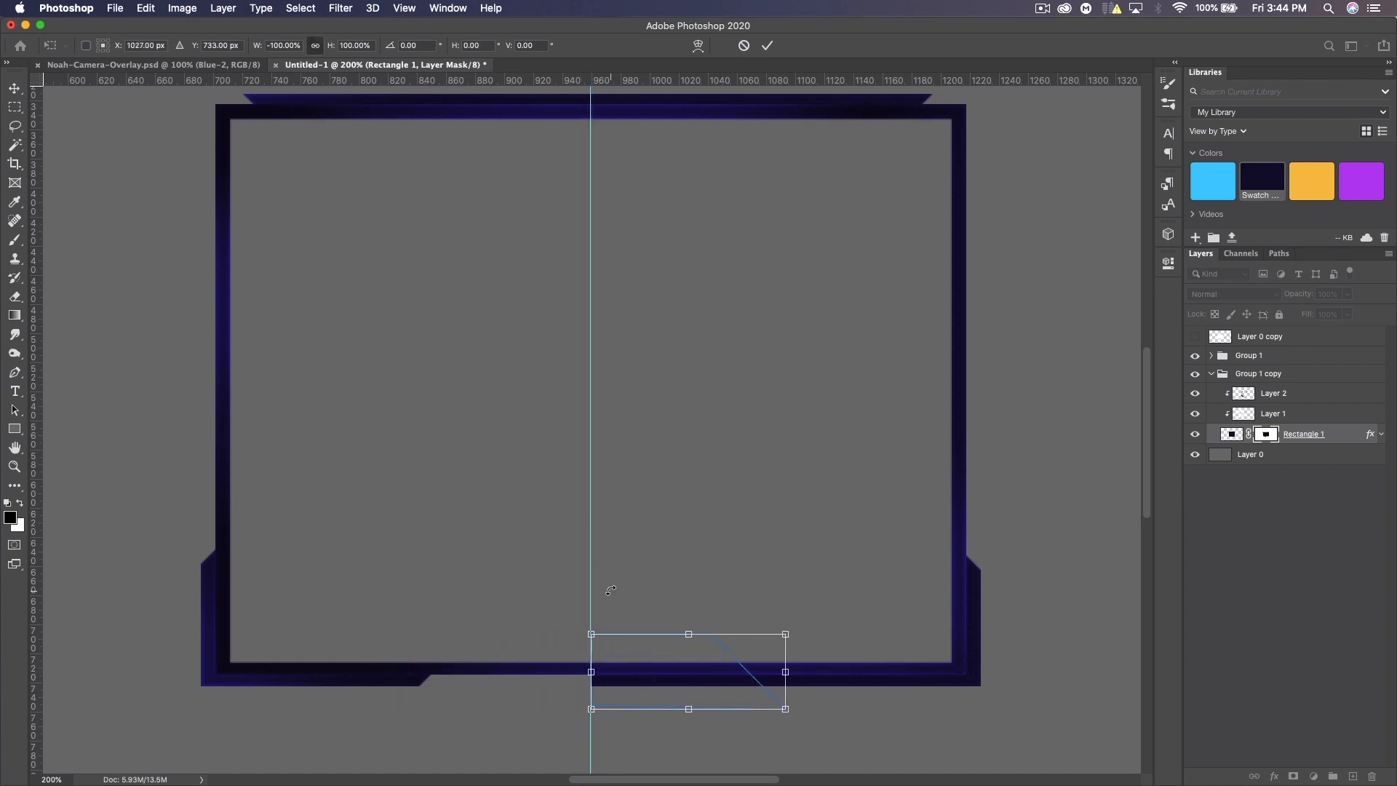
pyautogui.press('Return')
# Fill the flipped bottom path with black on the mask, delete the path and hide the guides
pyautogui.rightClick(713, 563)
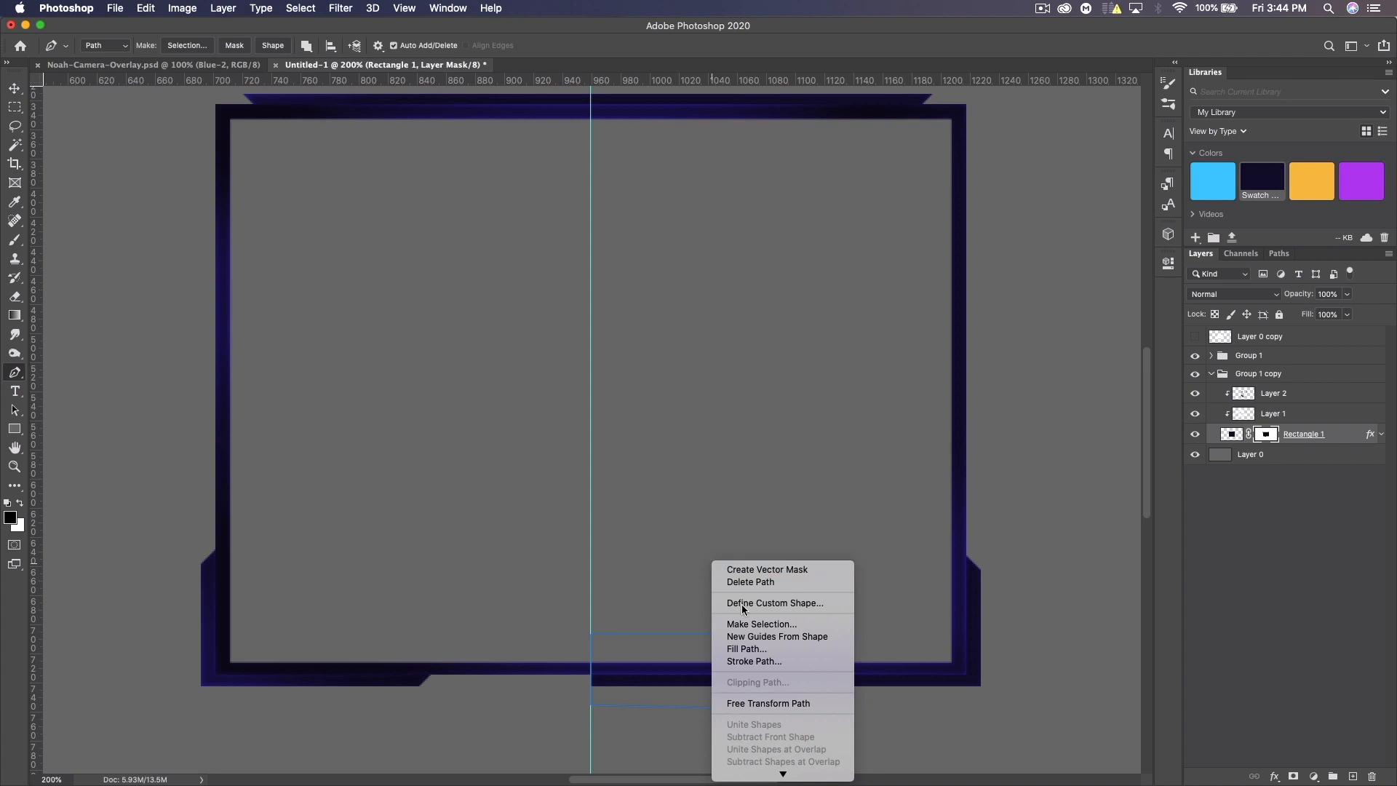
pyautogui.click(754, 649)
pyautogui.click(831, 290)
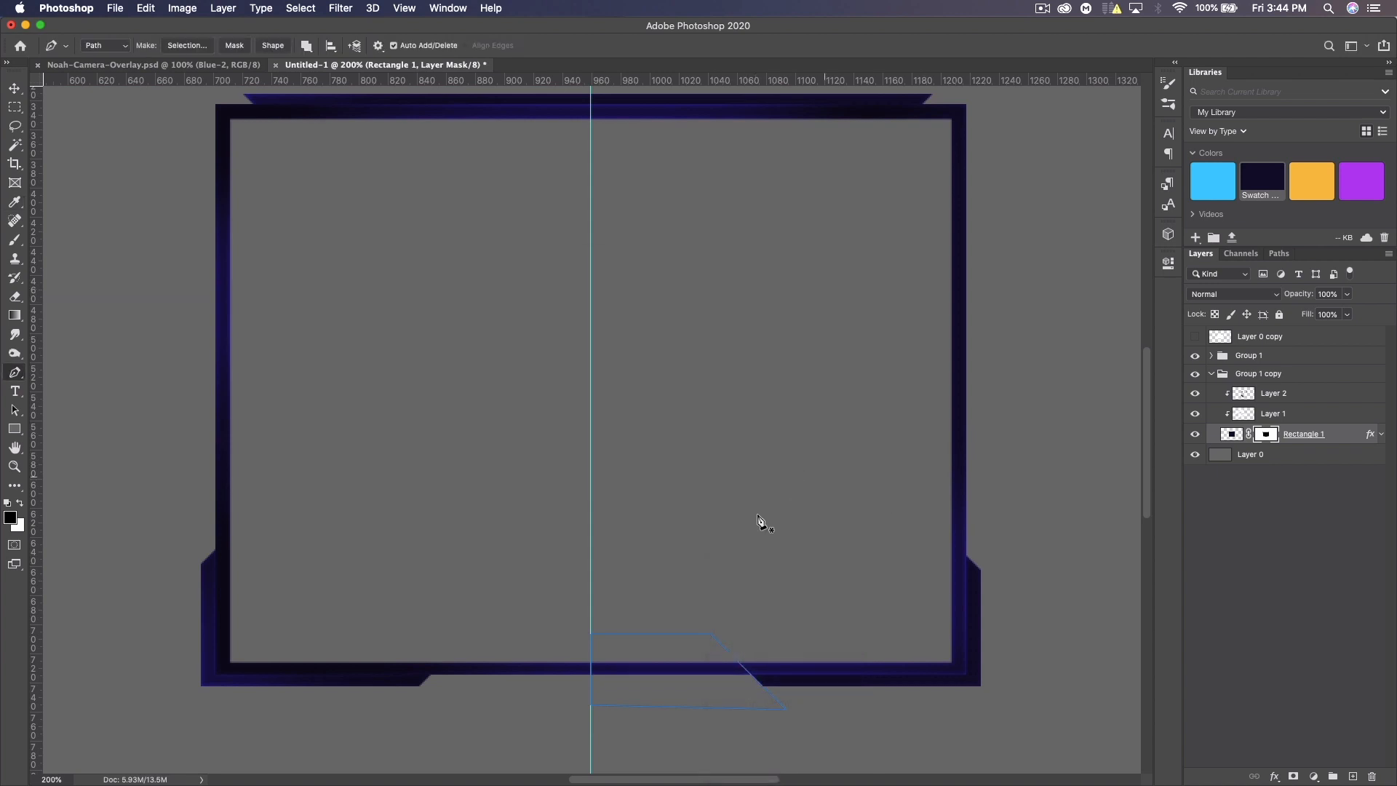
pyautogui.rightClick(698, 524)
pyautogui.click(714, 541)
pyautogui.press('super+semicolon')
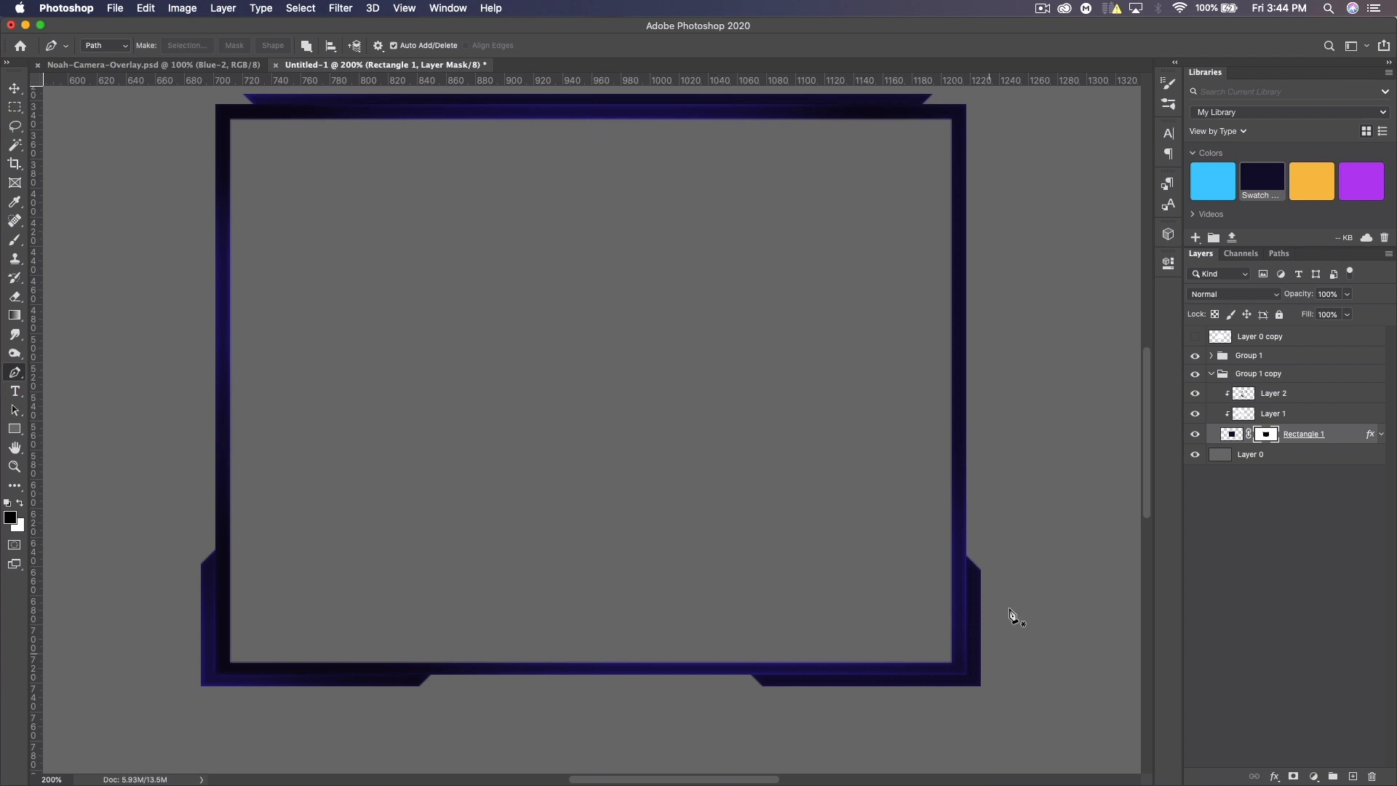
# Collapse the copied group and add a new empty layer directly above Layer 0
pyautogui.press('super+minus')
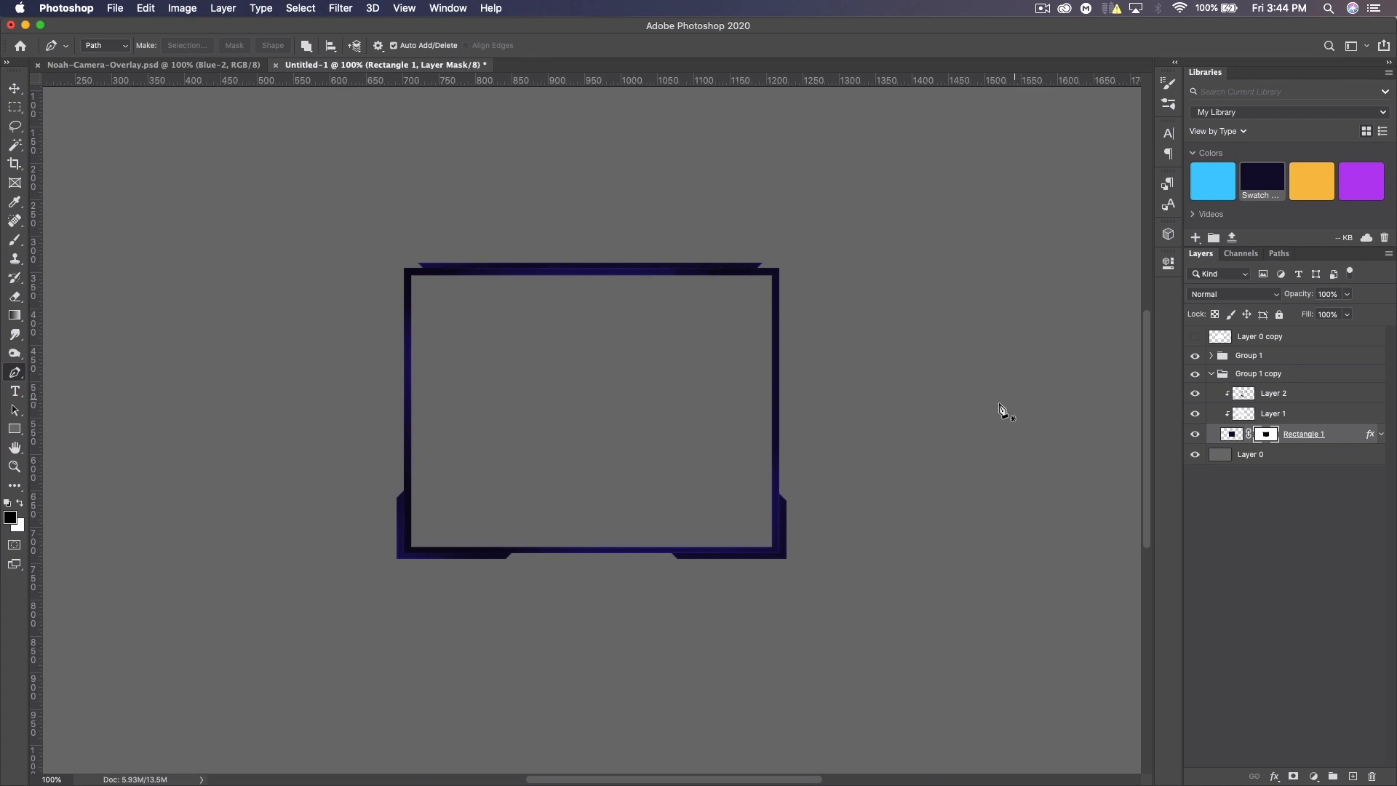
pyautogui.click(1211, 374)
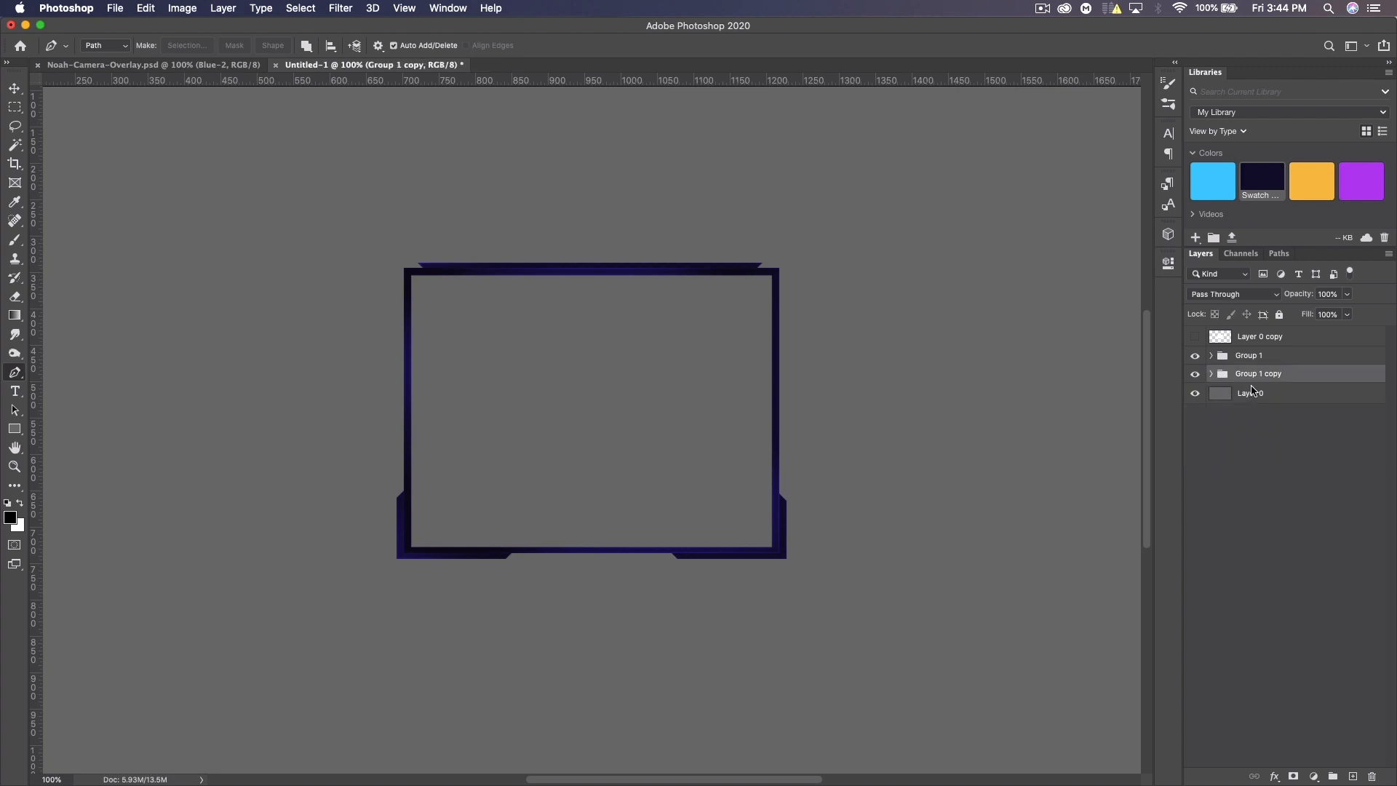
pyautogui.click(1252, 392)
pyautogui.click(1351, 776)
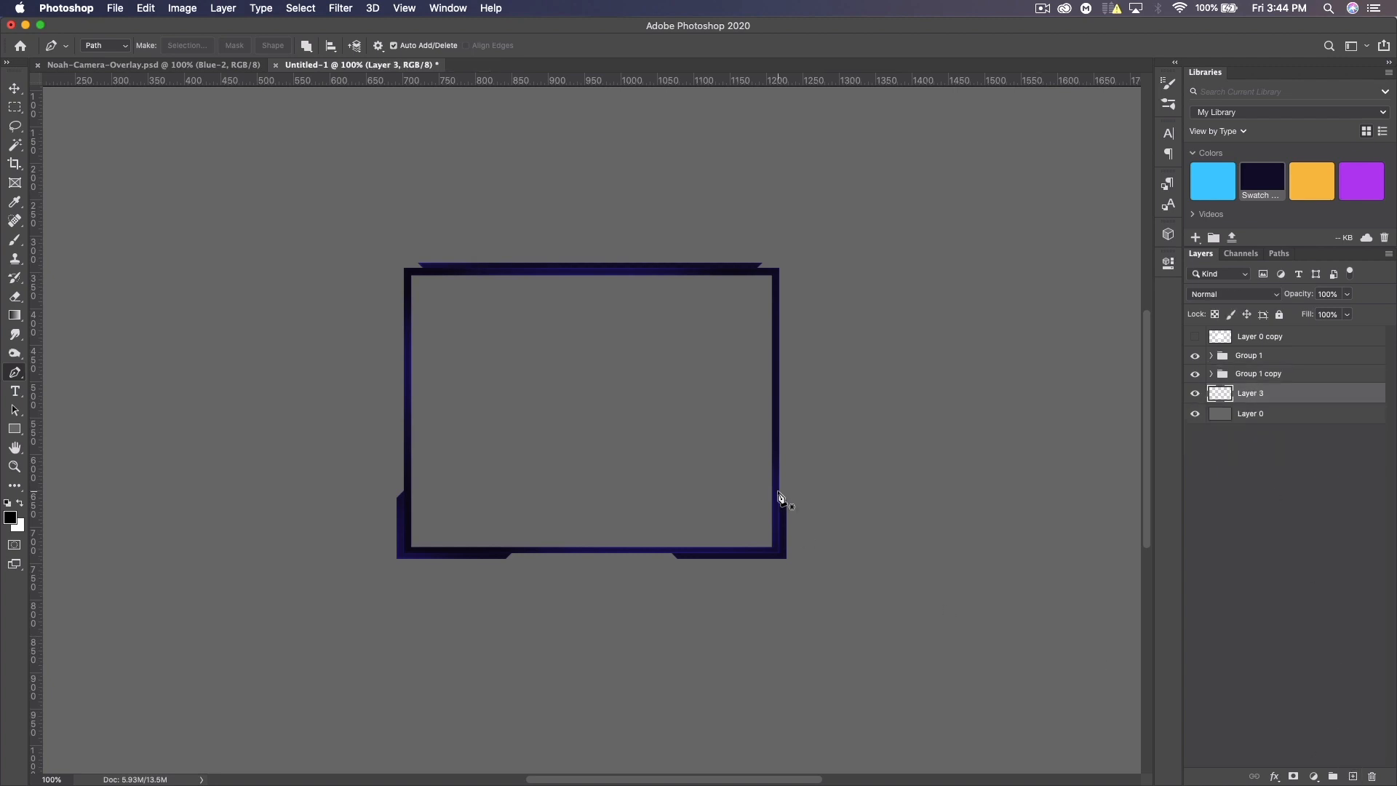
# Draw a closed tab-shaped path with a slanted left side across the frame's top edge, just left of centre
pyautogui.click(496, 270)
pyautogui.click(605, 248)
pyautogui.press('super+z')
pyautogui.click(605, 269)
pyautogui.click(496, 269)
# Fill the tab path with the teal colour 0cbfb7 on Layer 3 and delete the path
pyautogui.rightClick(553, 356)
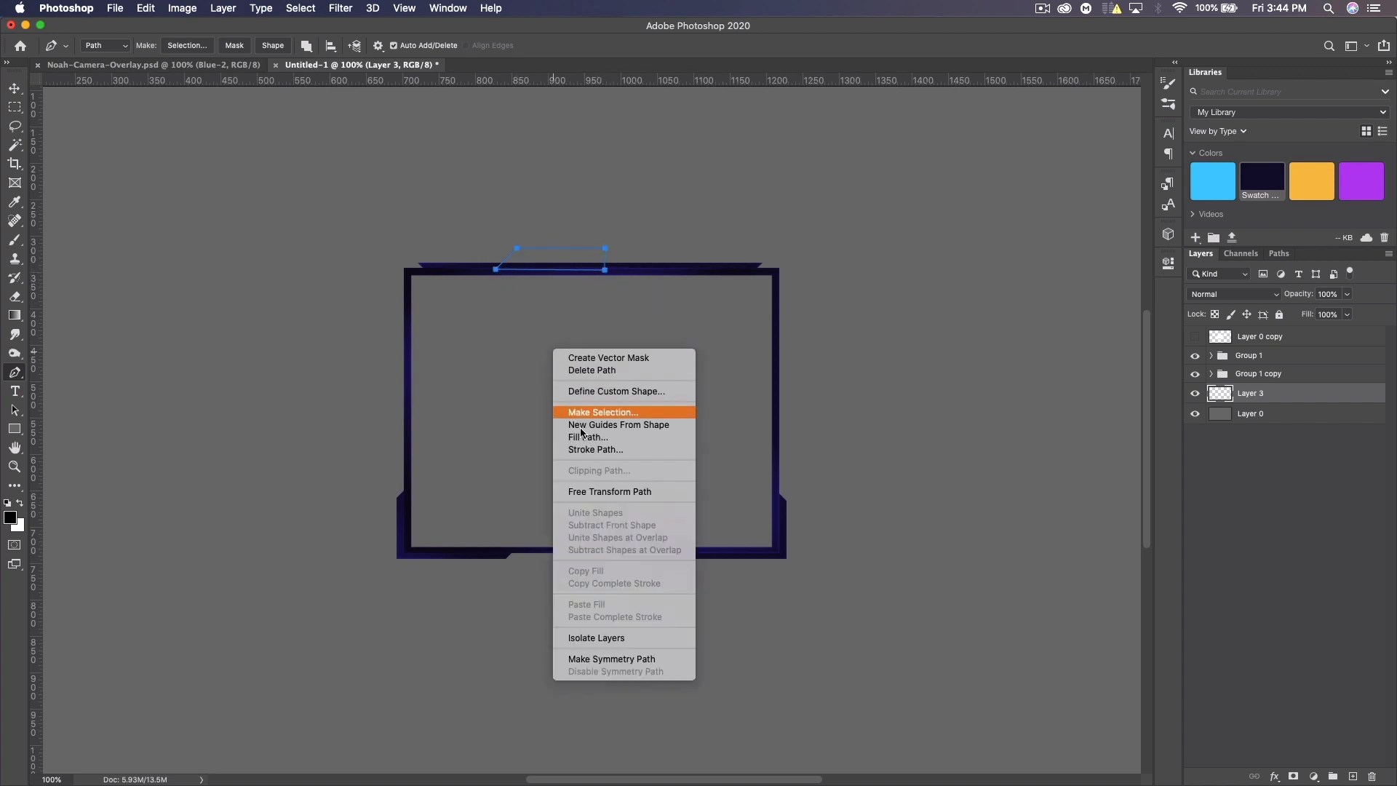
pyautogui.click(867, 346)
pyautogui.hotkey('shift', 'BackSpace')
pyautogui.click(651, 291)
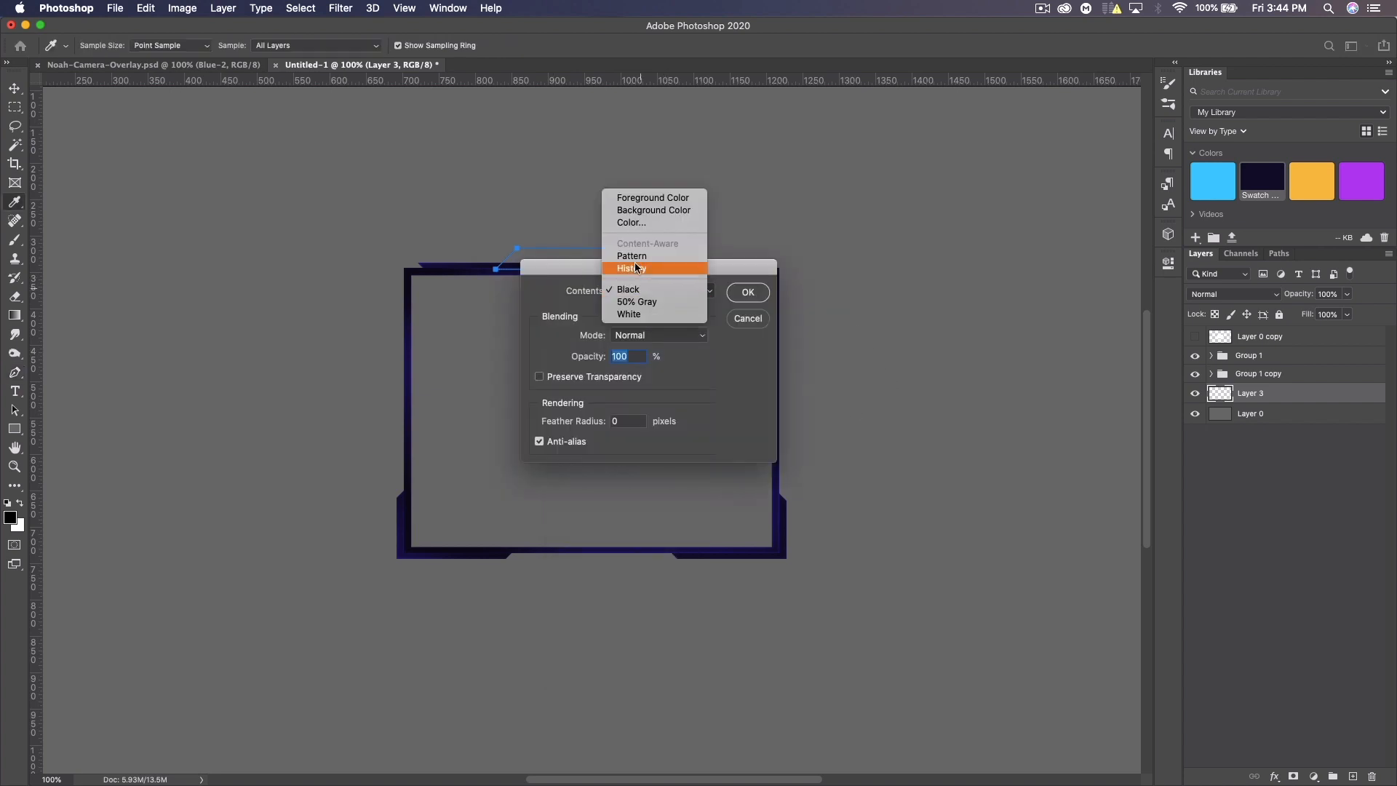
pyautogui.click(631, 223)
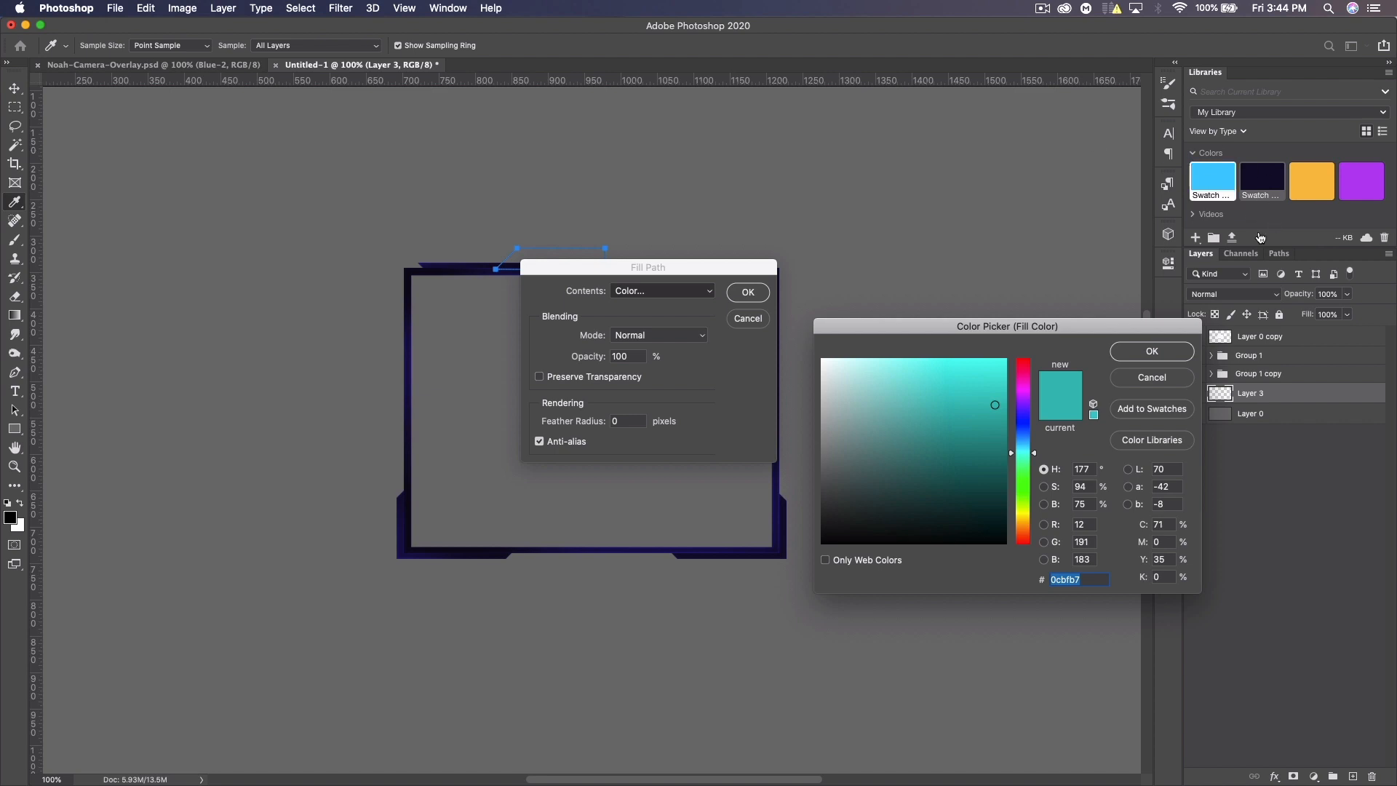
pyautogui.click(1152, 353)
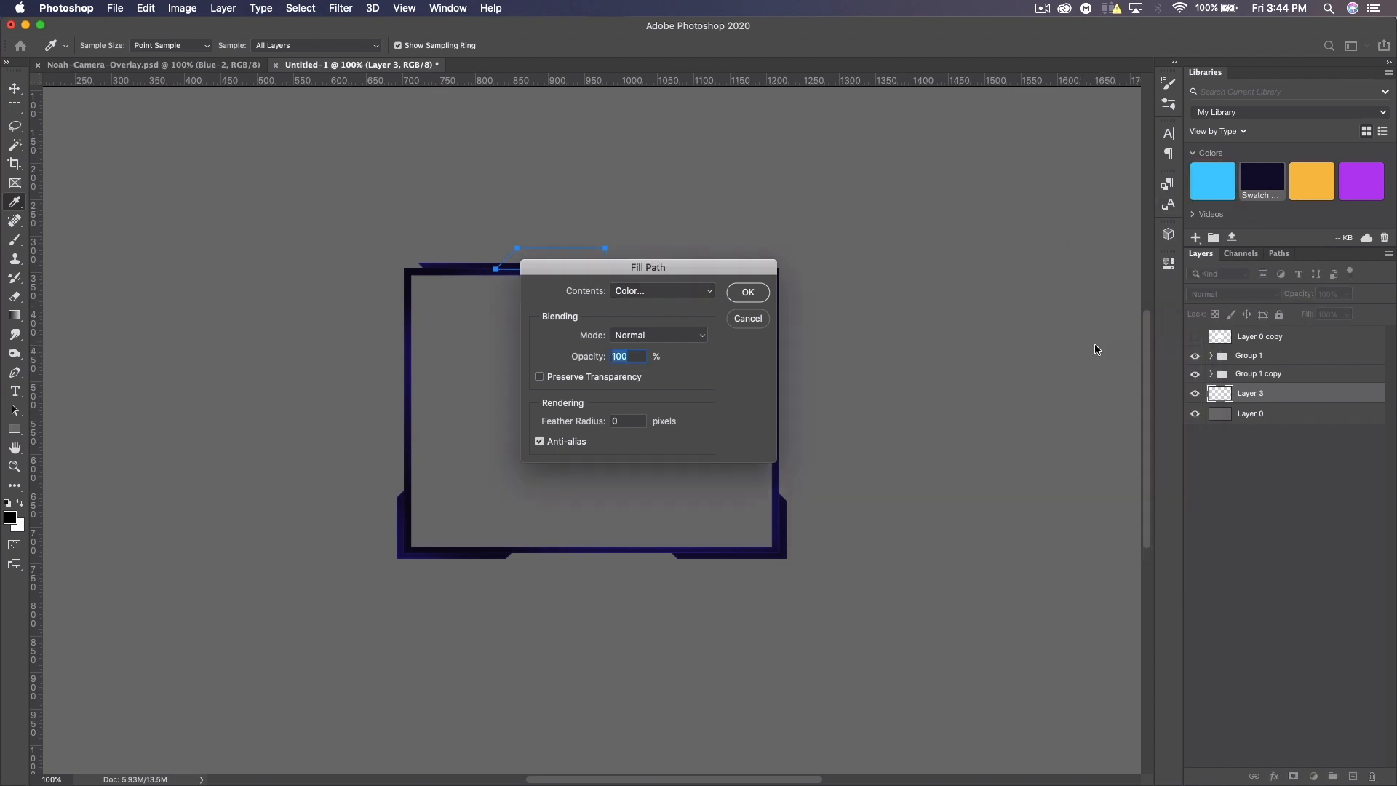
pyautogui.click(748, 294)
pyautogui.rightClick(546, 309)
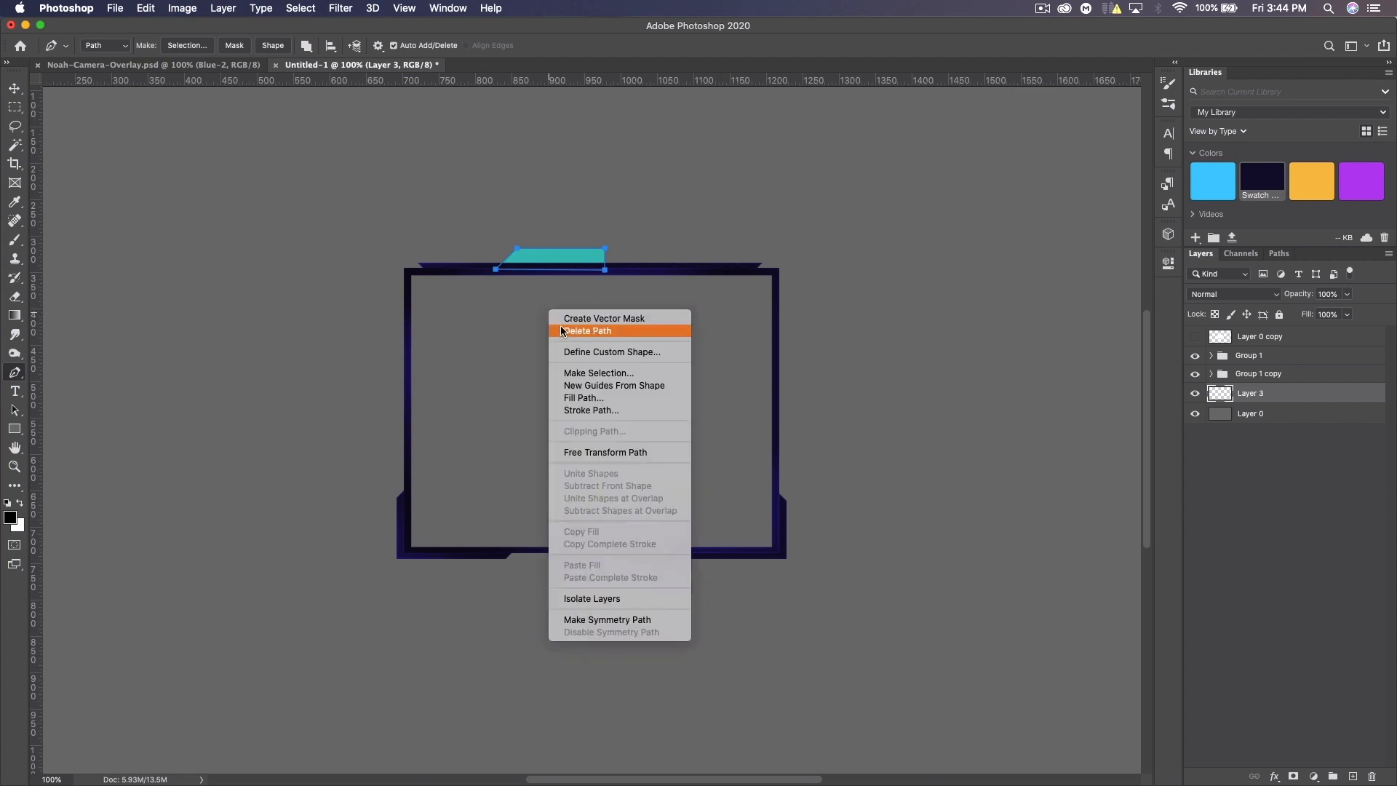
pyautogui.click(559, 323)
pyautogui.click(19, 89)
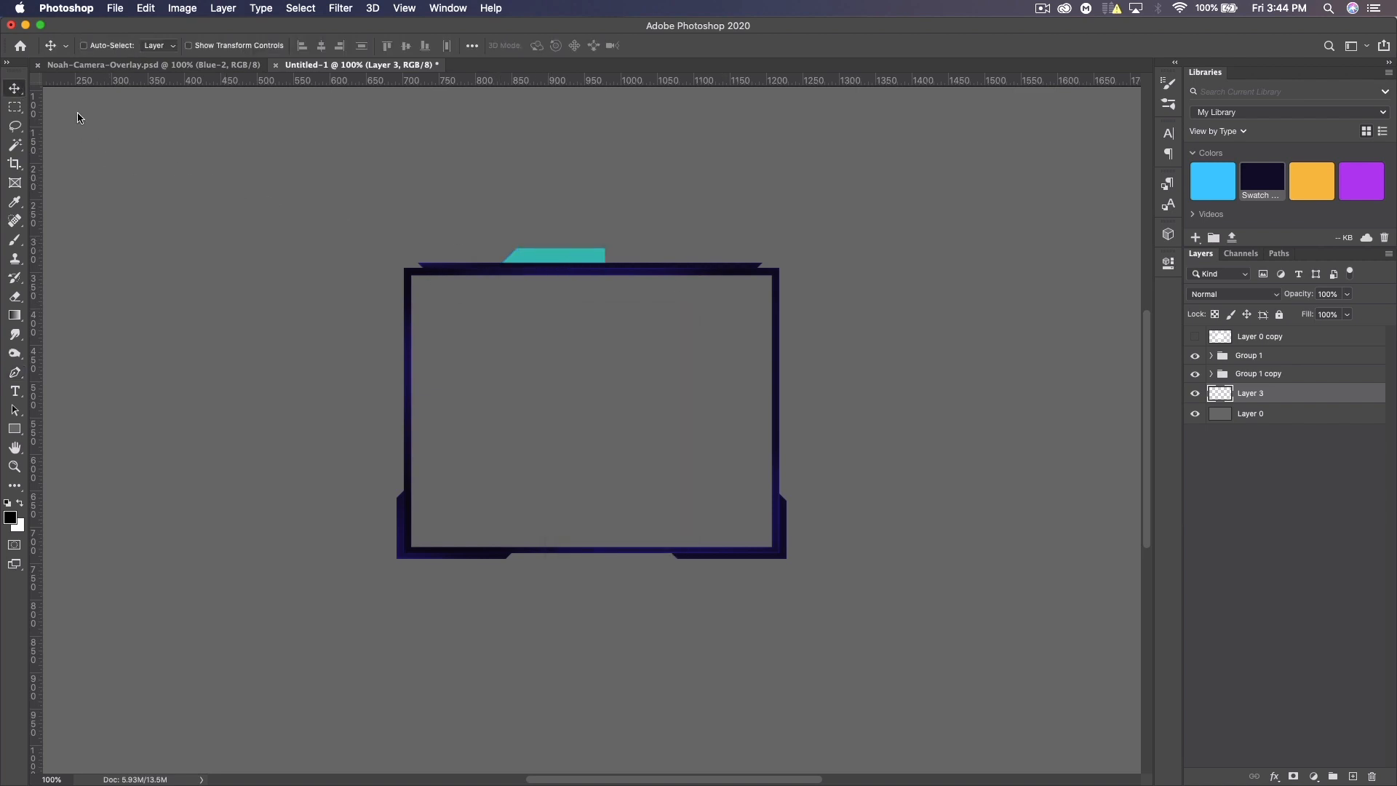
# Copy the hex code 0c0728 of the dark navy library swatch
pyautogui.doubleClick(1299, 397)
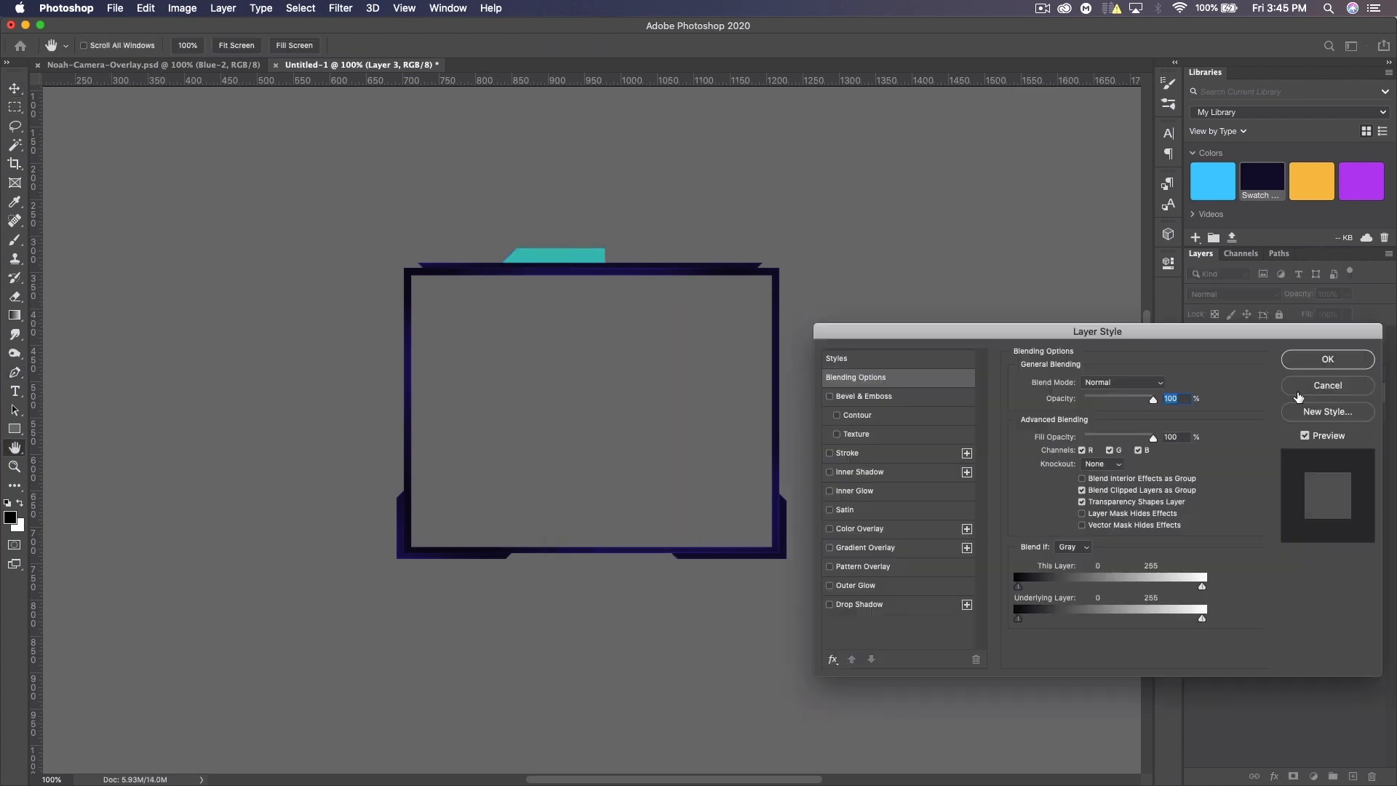
pyautogui.click(1303, 392)
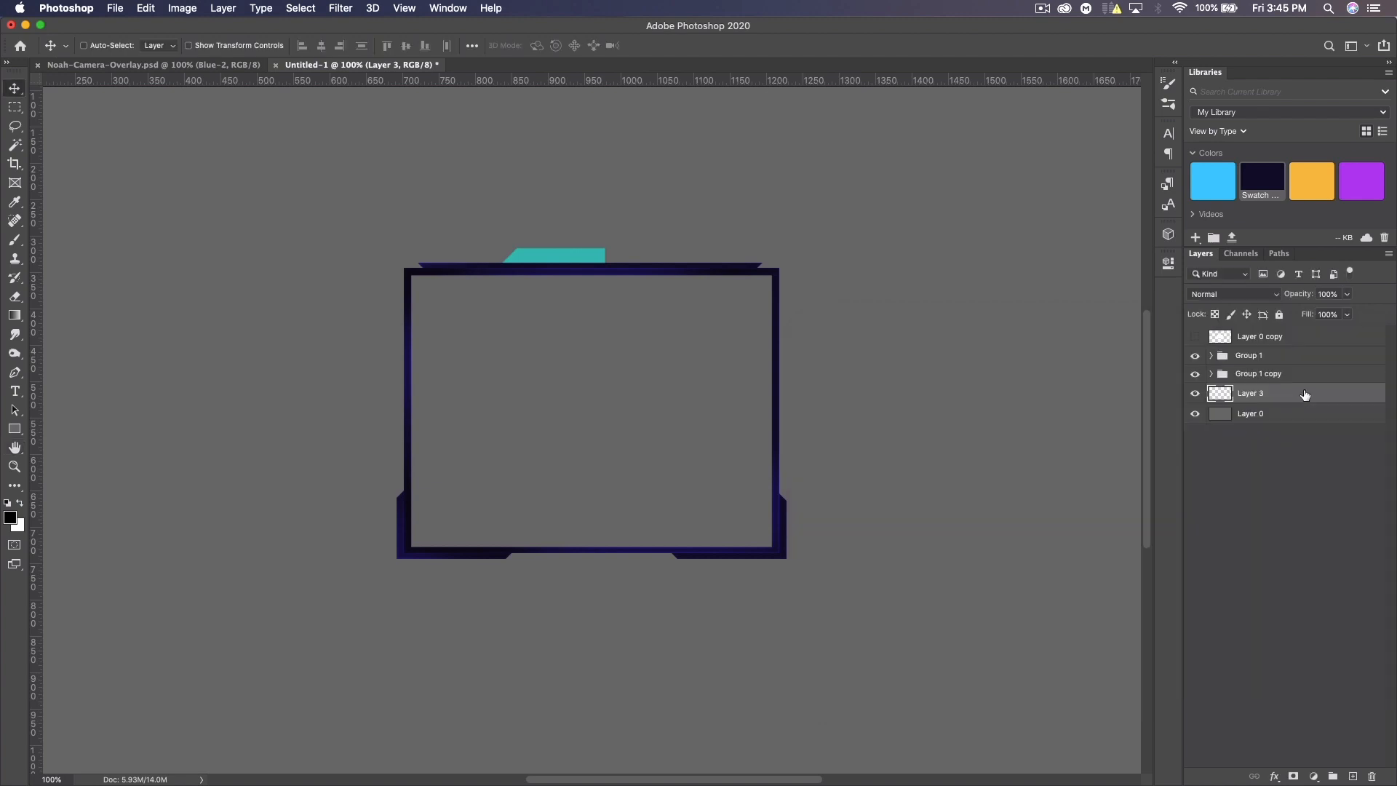
pyautogui.doubleClick(1267, 188)
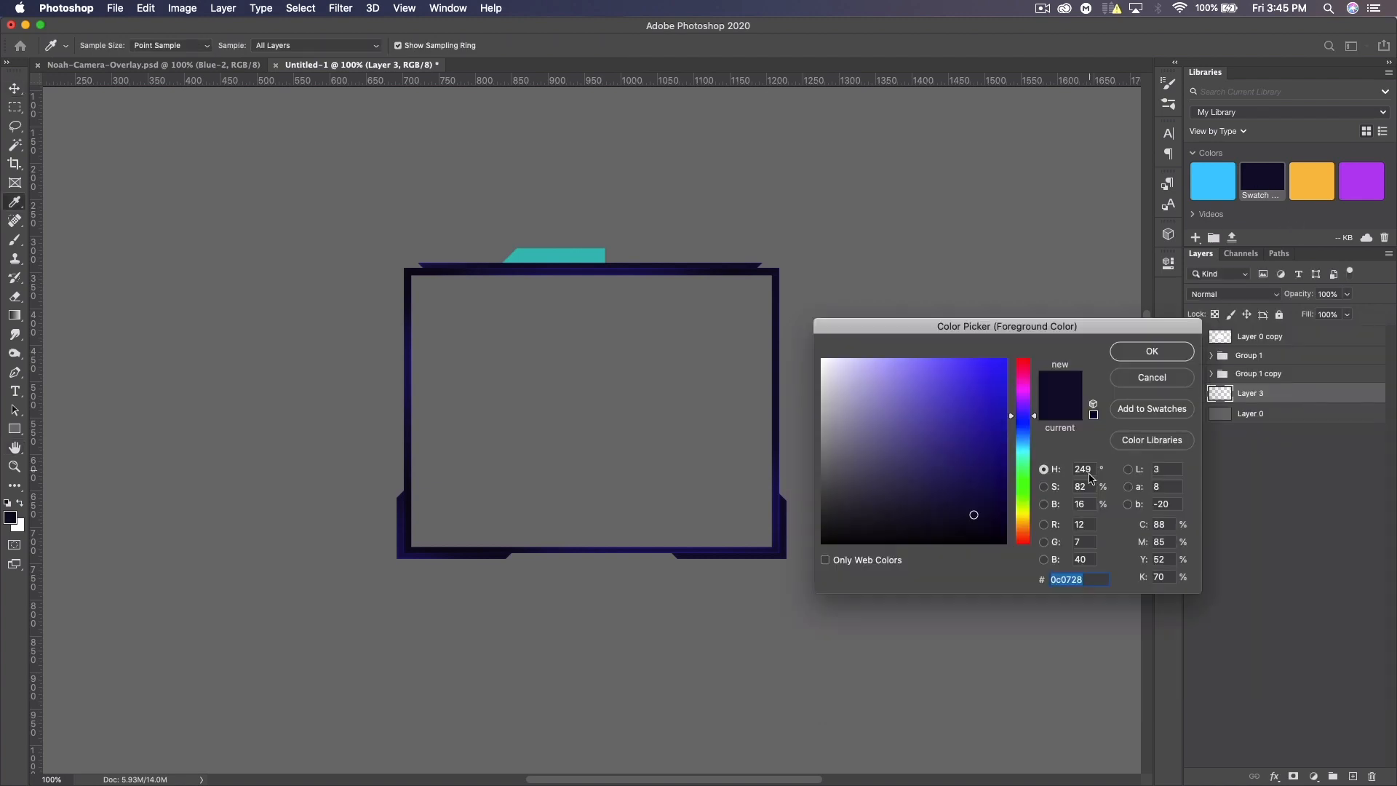
pyautogui.click(1157, 378)
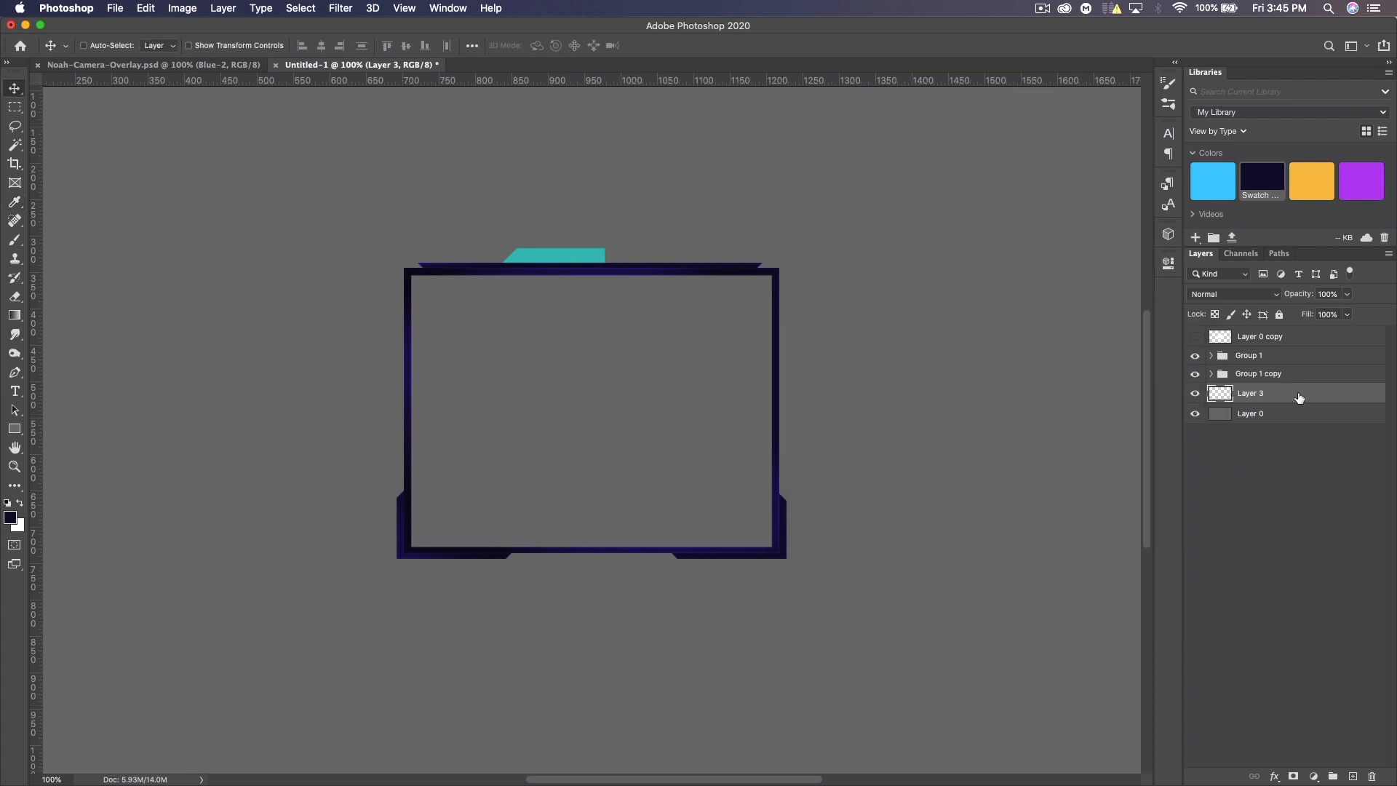
# Give Layer 3 a Color Overlay of 0c0728 in Normal mode at 100% opacity and rasterize its layer style
pyautogui.doubleClick(1295, 399)
pyautogui.click(875, 532)
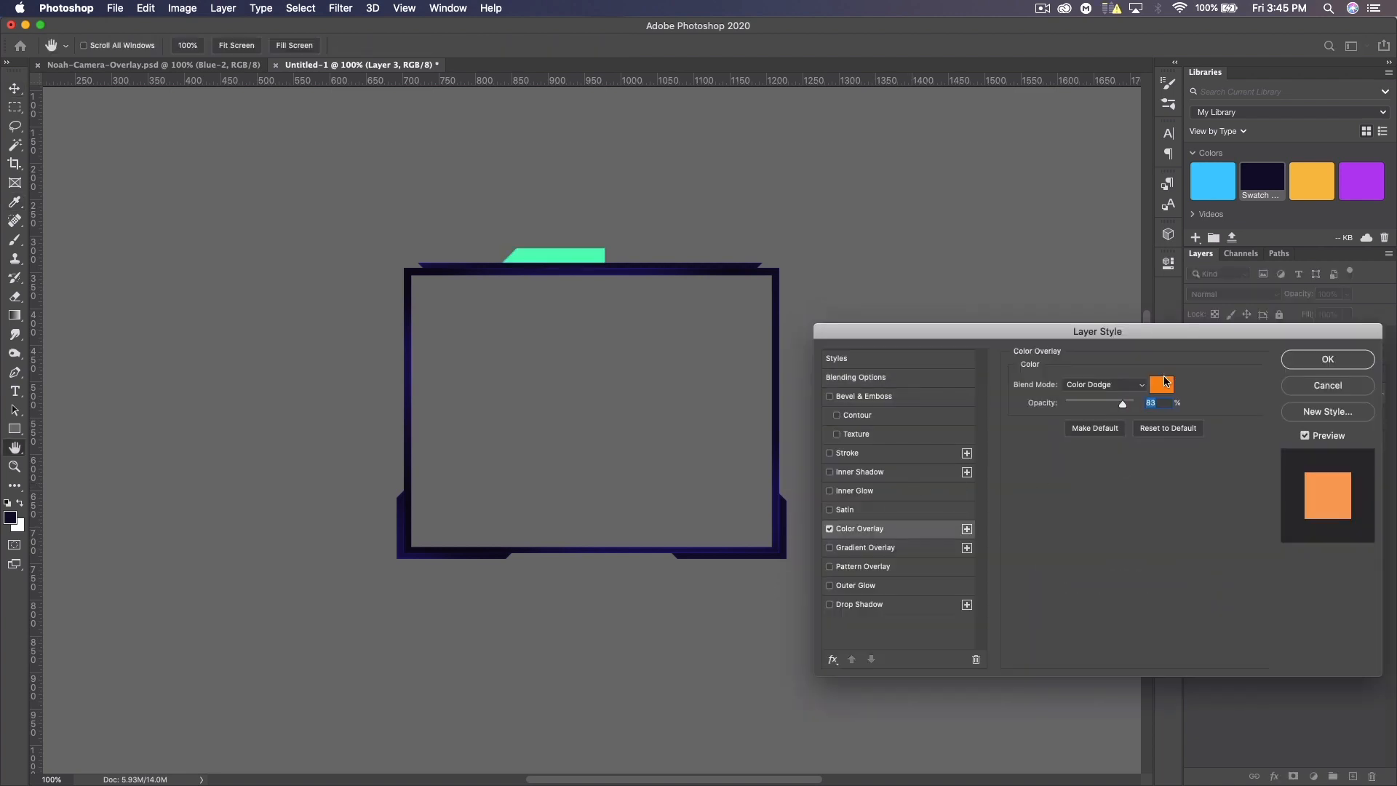
pyautogui.click(1124, 386)
pyautogui.click(1110, 275)
pyautogui.write('100')
pyautogui.click(1162, 386)
pyautogui.press('super+v')
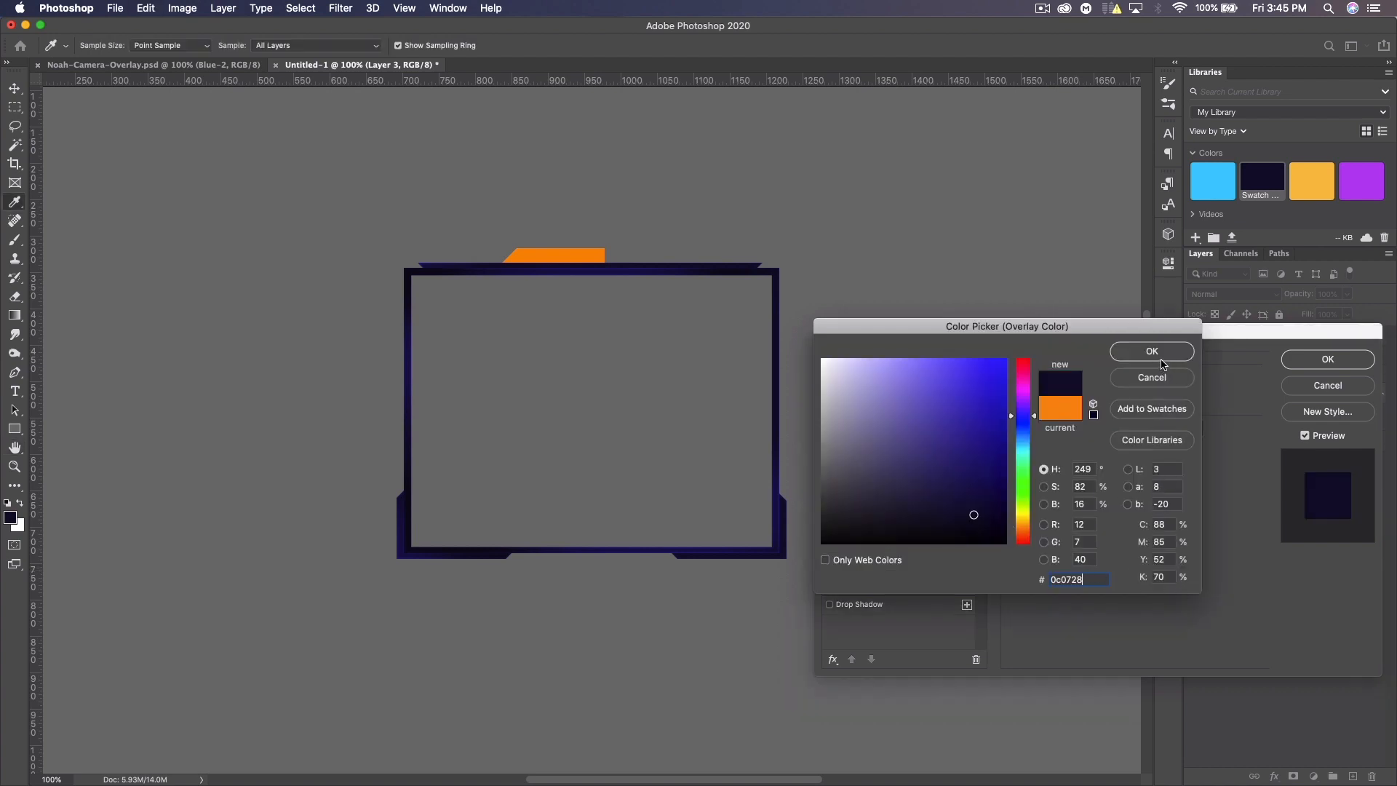
pyautogui.click(1160, 352)
pyautogui.click(1302, 358)
pyautogui.rightClick(1279, 393)
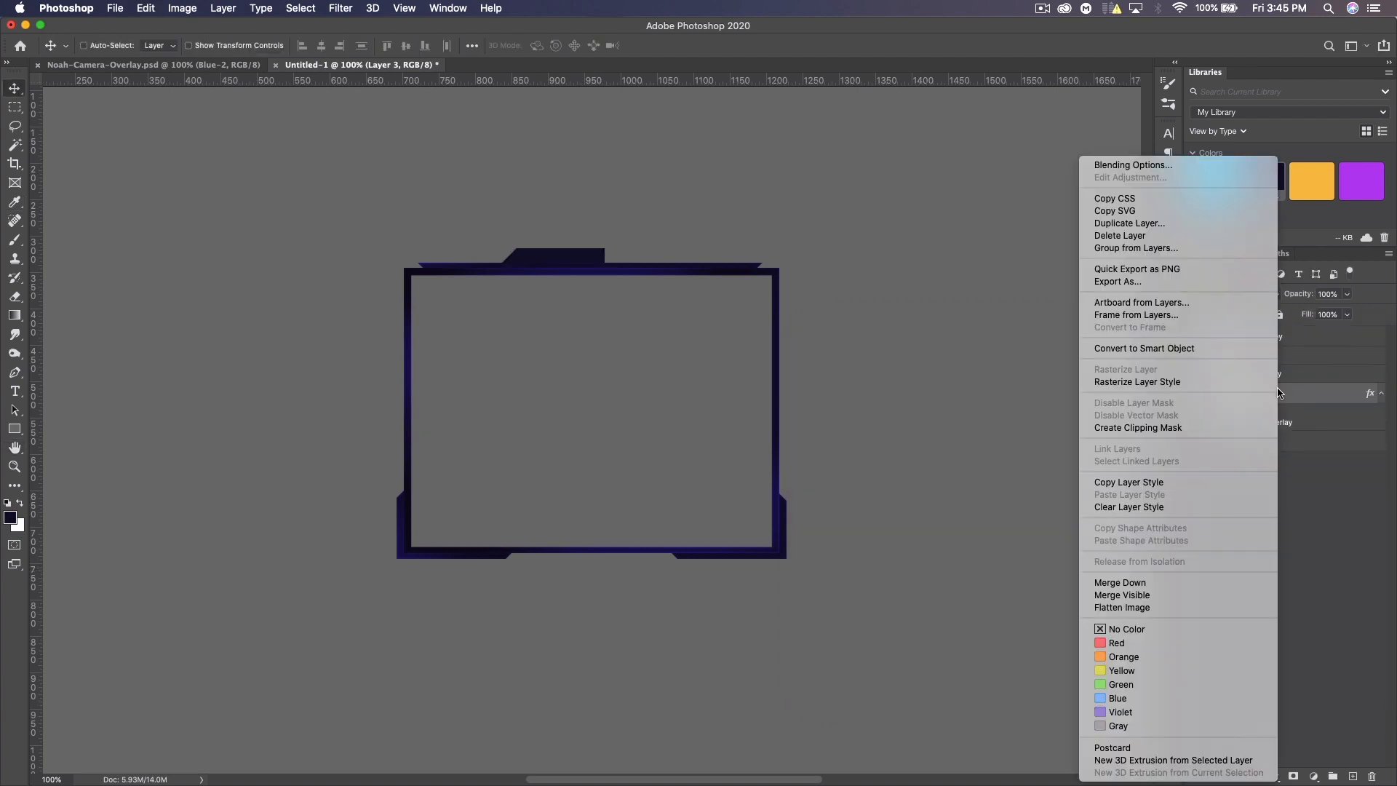
pyautogui.click(1132, 383)
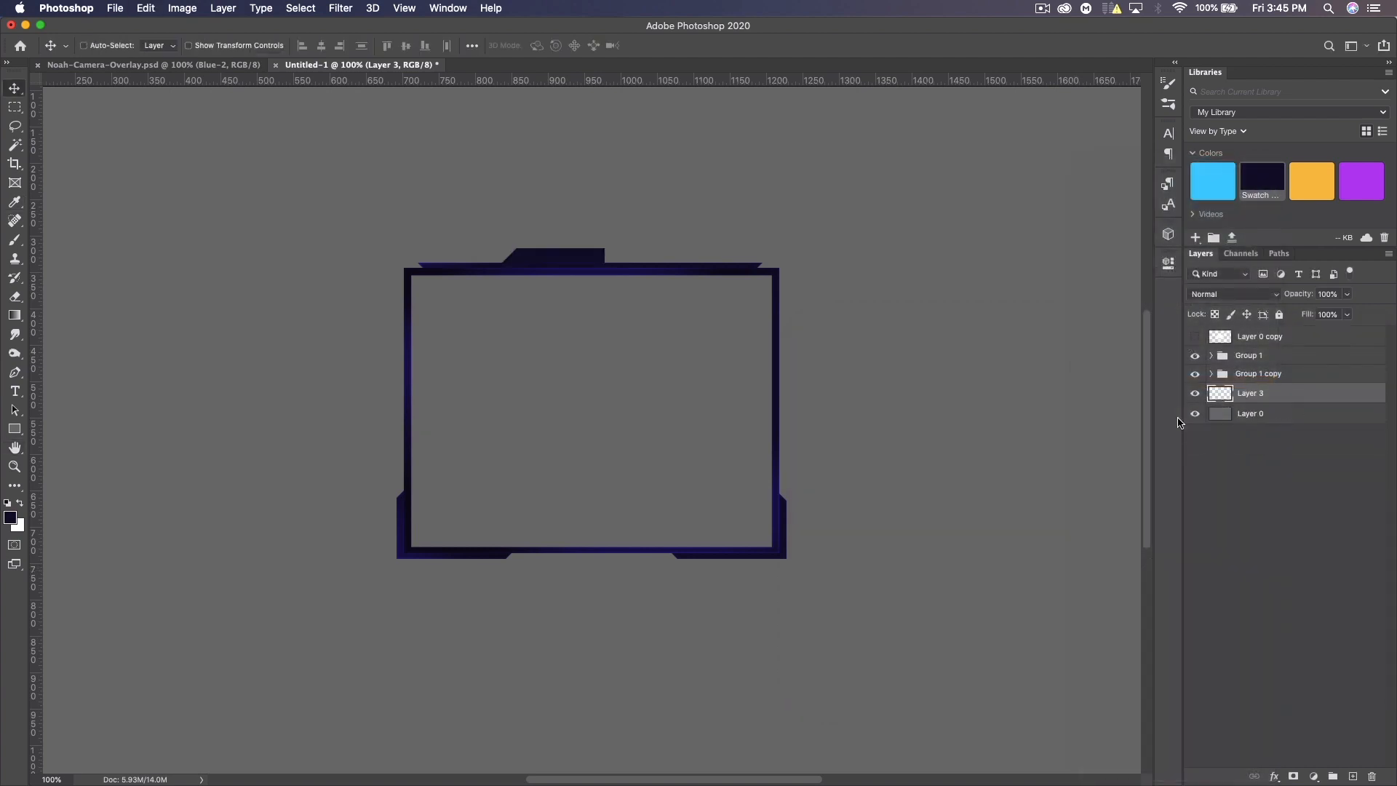
# Duplicate the navy tab layer, flip the copy horizontally and move it about 118 px to the right to complete the tab
pyautogui.press('super+j')
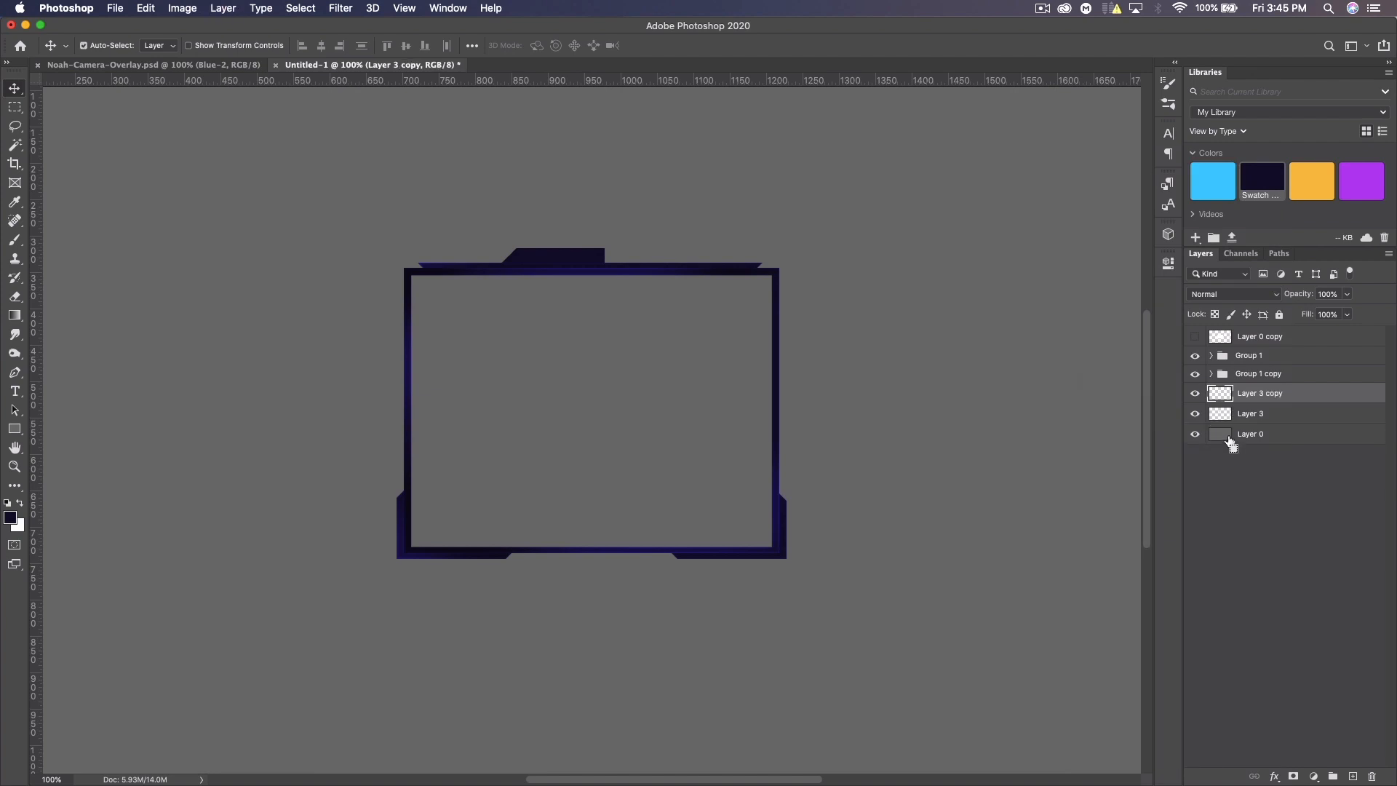
pyautogui.press('super+t')
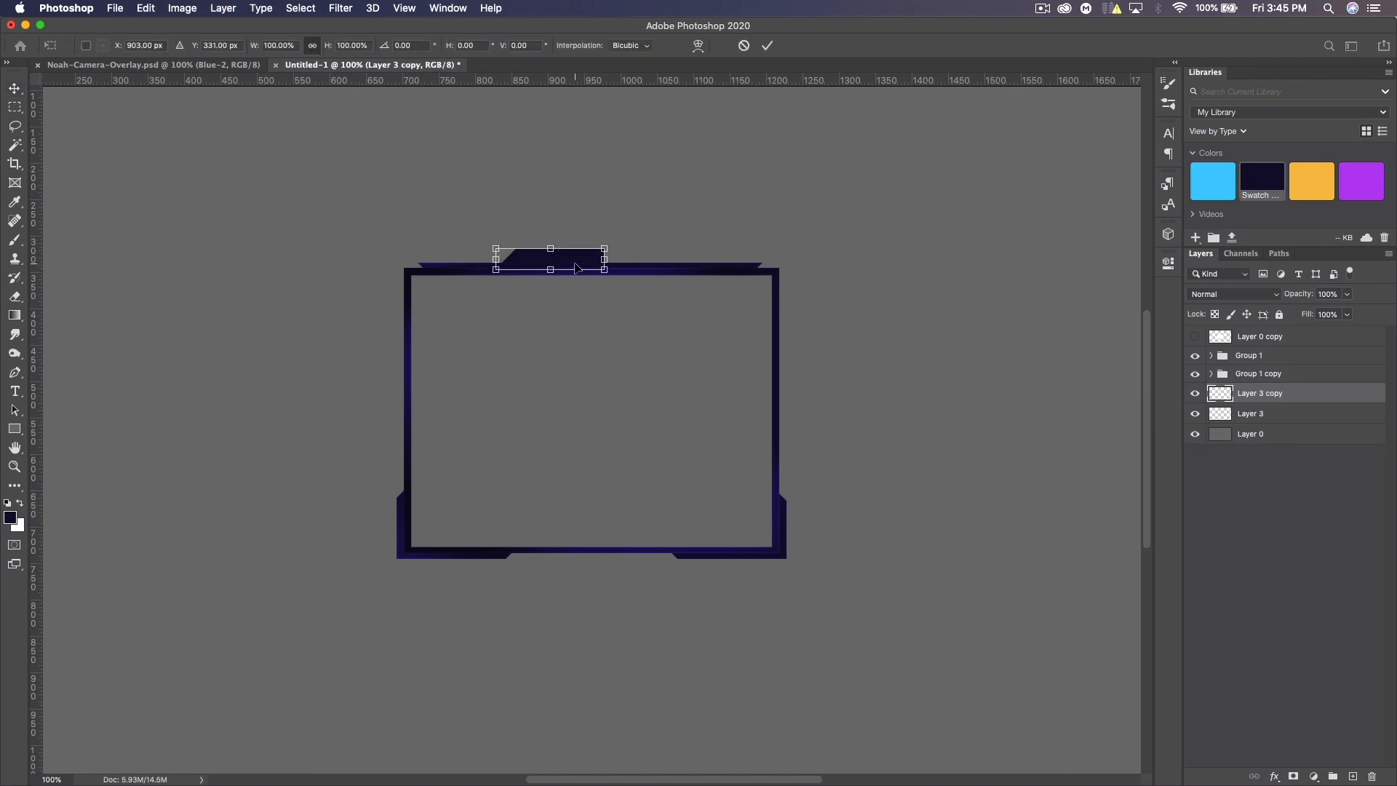
pyautogui.rightClick(575, 269)
pyautogui.click(639, 509)
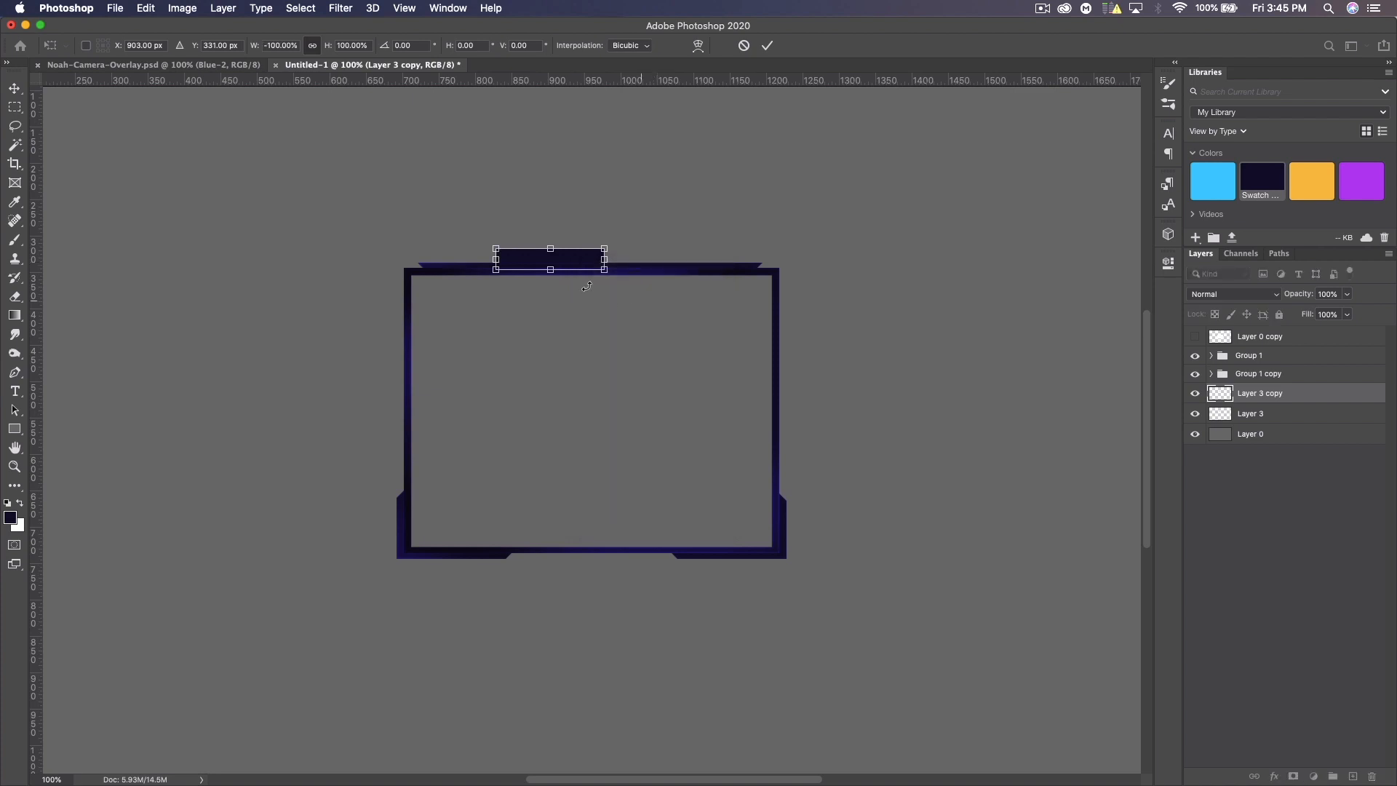
pyautogui.moveTo(573, 262); pyautogui.dragTo(662, 269)
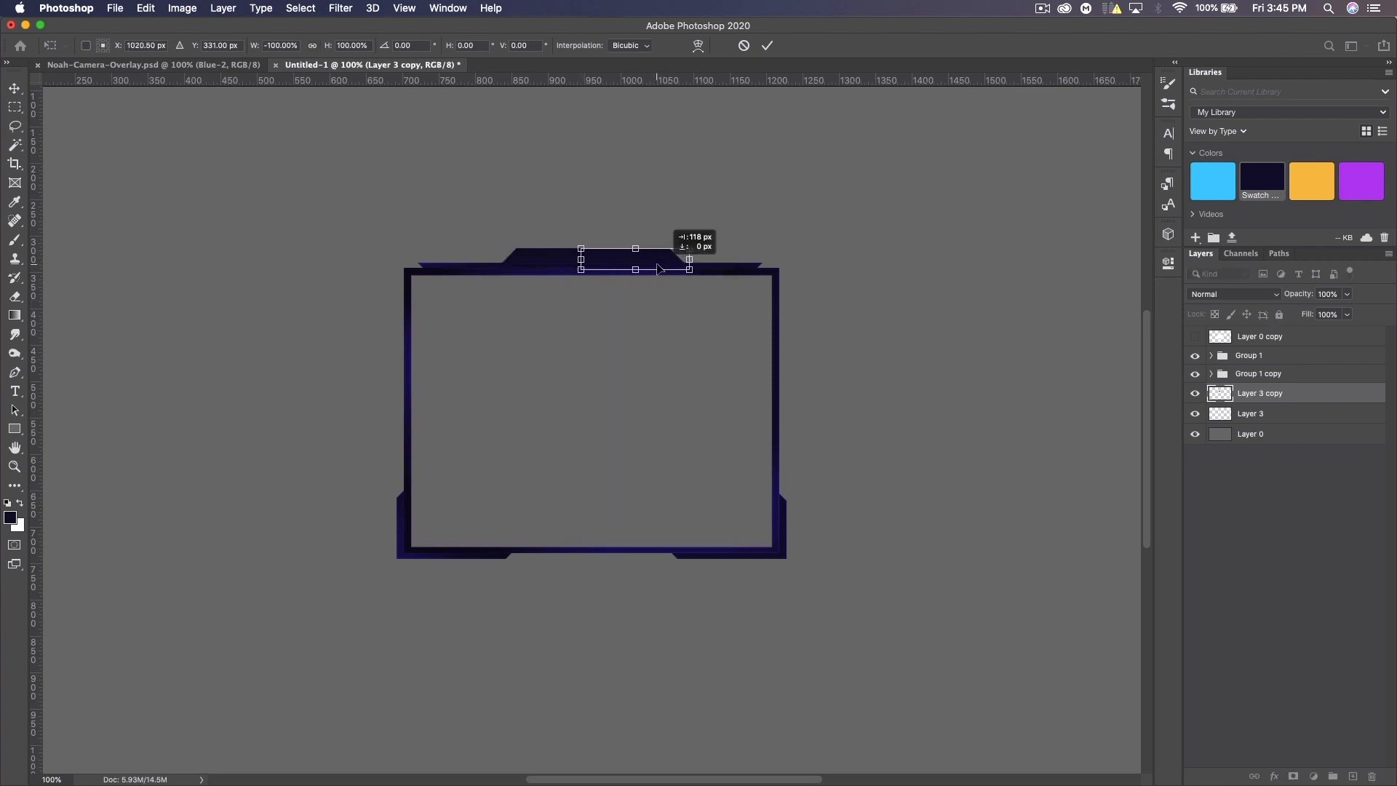
pyautogui.press('Return')
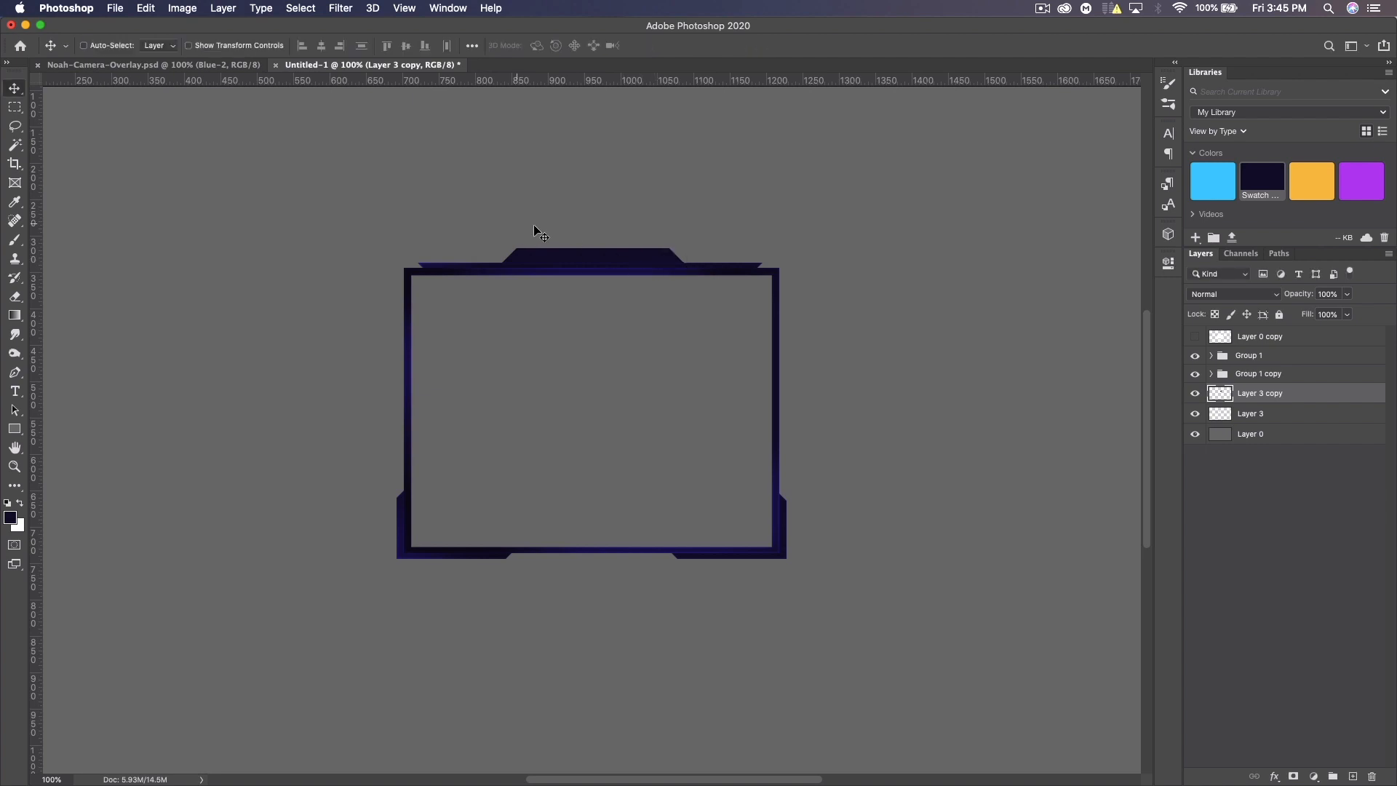
# Centre both tab halves on the vertical guide, slightly higher, and merge them into one layer
pyautogui.keyDown('super'); pyautogui.click(1299, 415); pyautogui.keyUp('super')
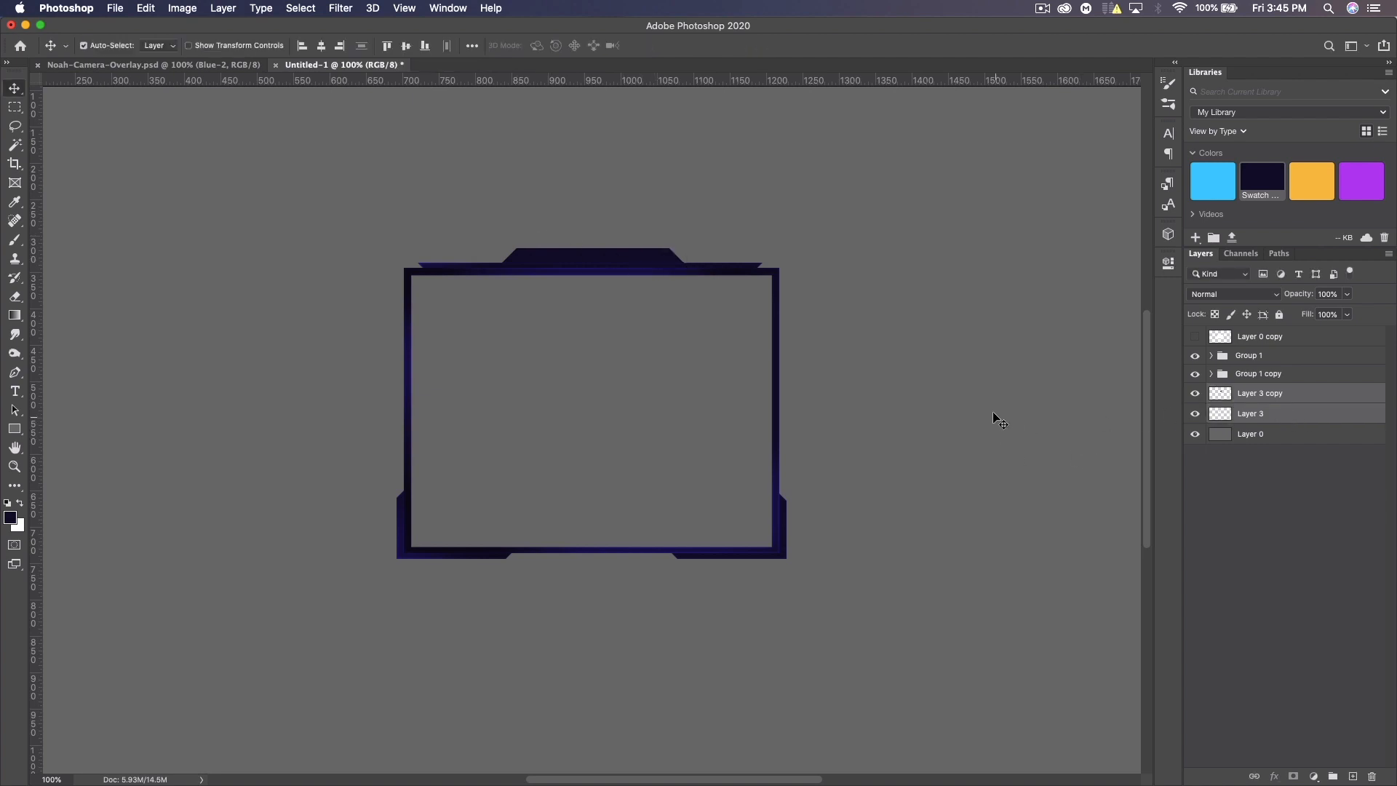
pyautogui.press('super+semicolon')
pyautogui.moveTo(604, 266)
pyautogui.press('super+t')
pyautogui.moveTo(627, 263); pyautogui.dragTo(621, 261)
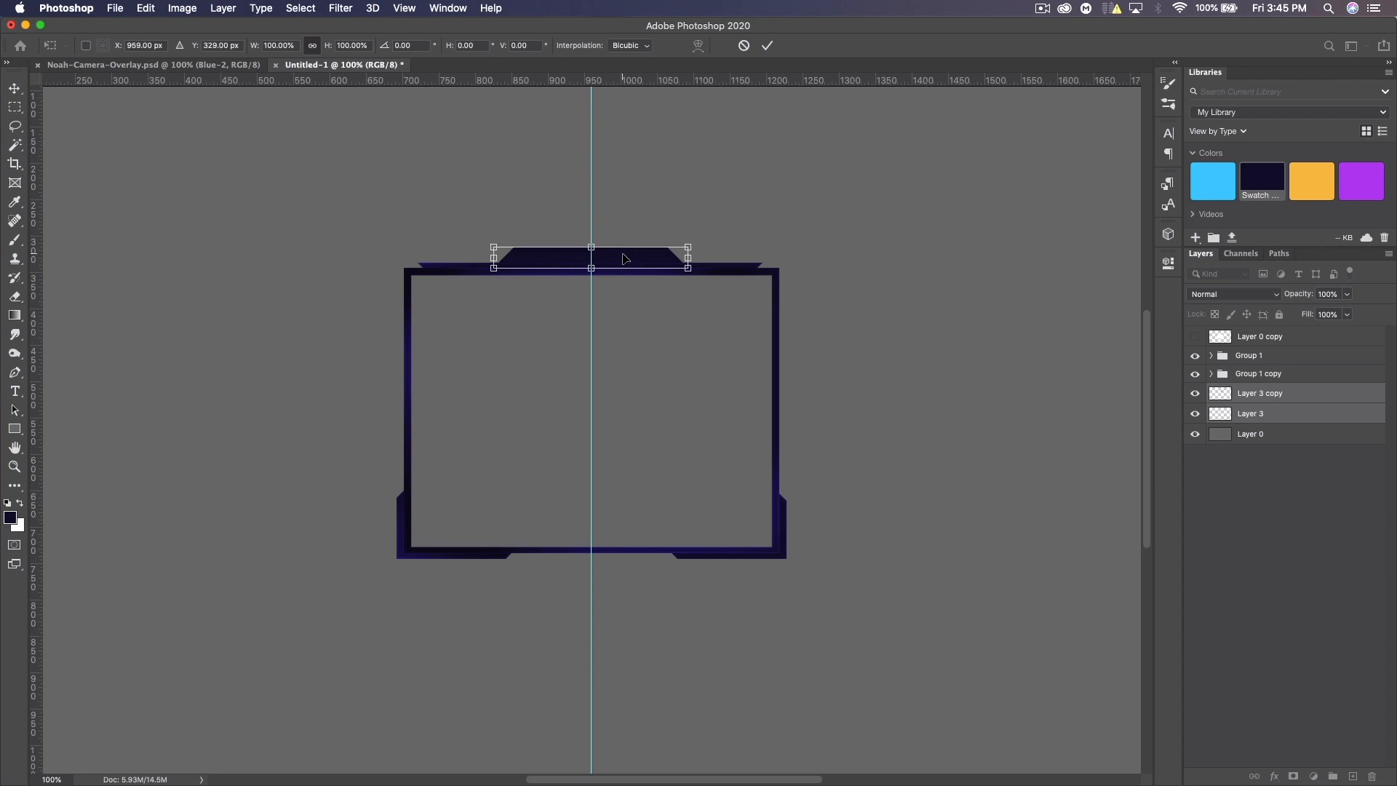
pyautogui.press('Return')
pyautogui.moveTo(627, 259); pyautogui.dragTo(627, 261)
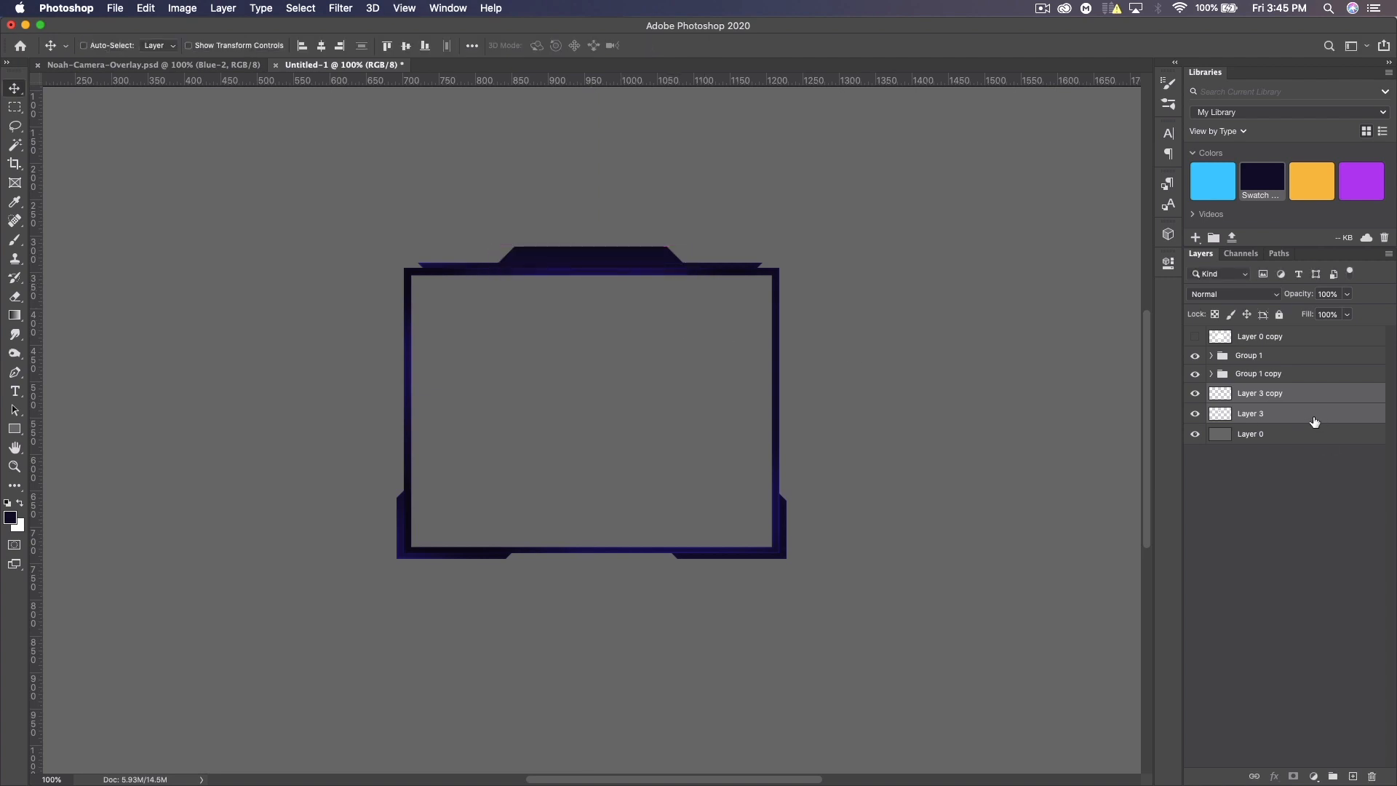
pyautogui.press('super+e')
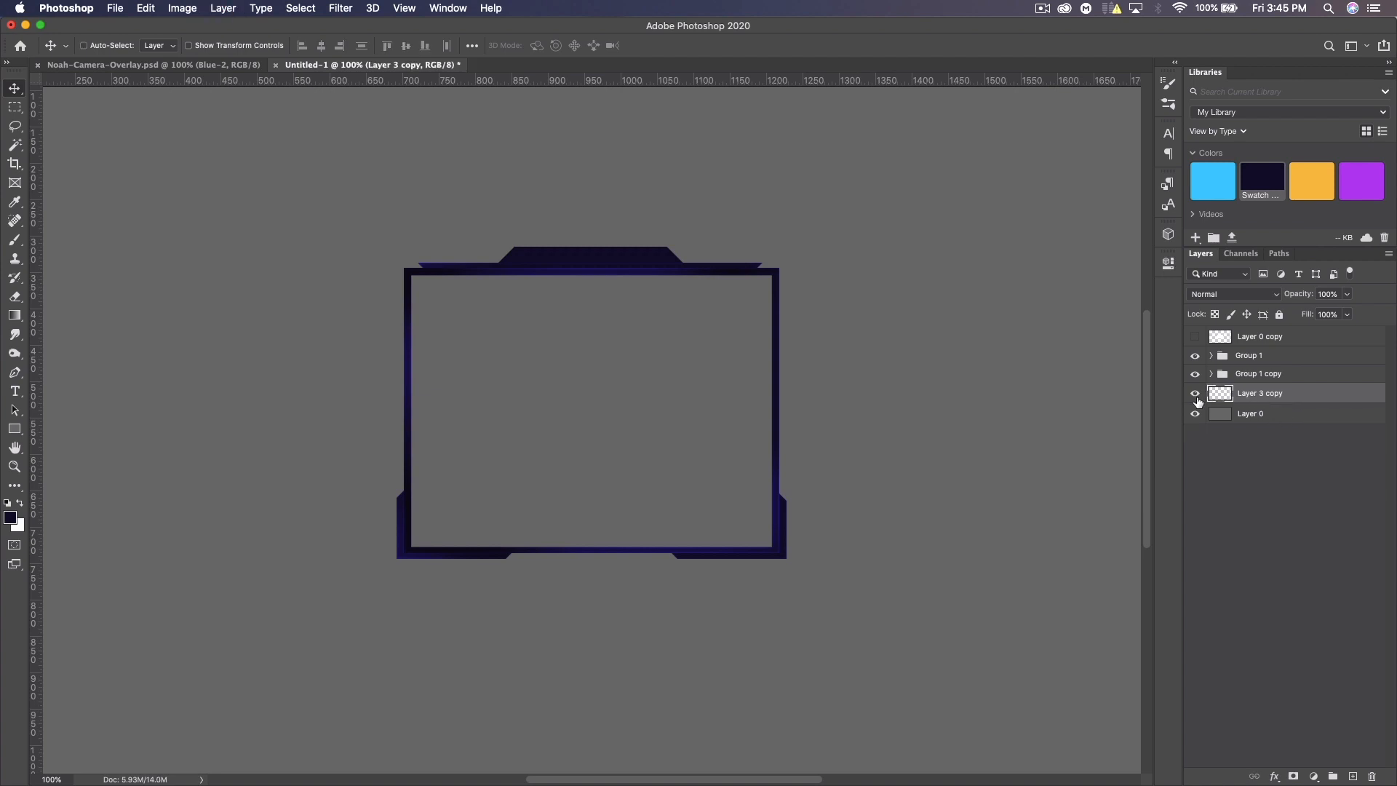
# Copy the layer style of Rectangle 1 in Group 1 onto the merged tab layer and collapse its effects list
pyautogui.click(1211, 356)
pyautogui.rightClick(1335, 422)
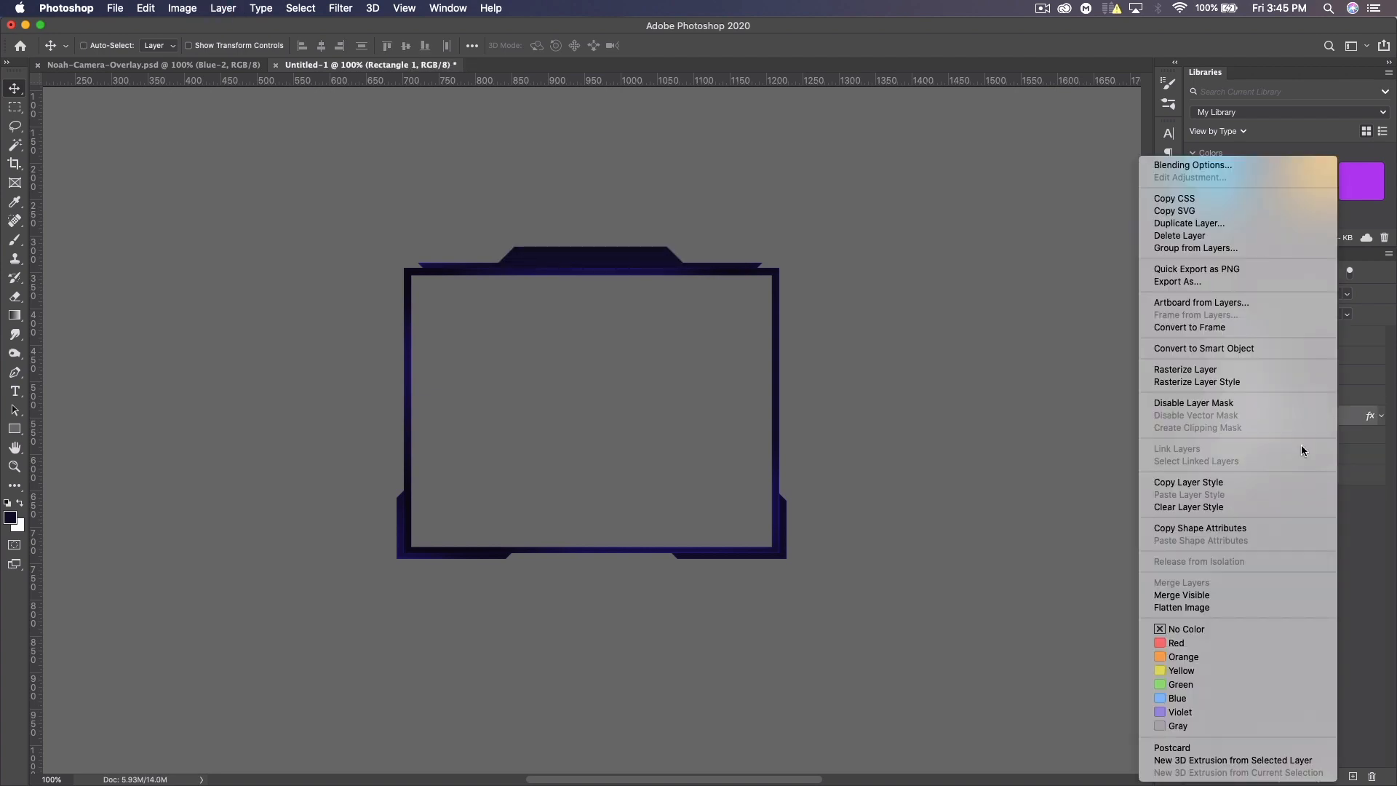
pyautogui.click(1201, 482)
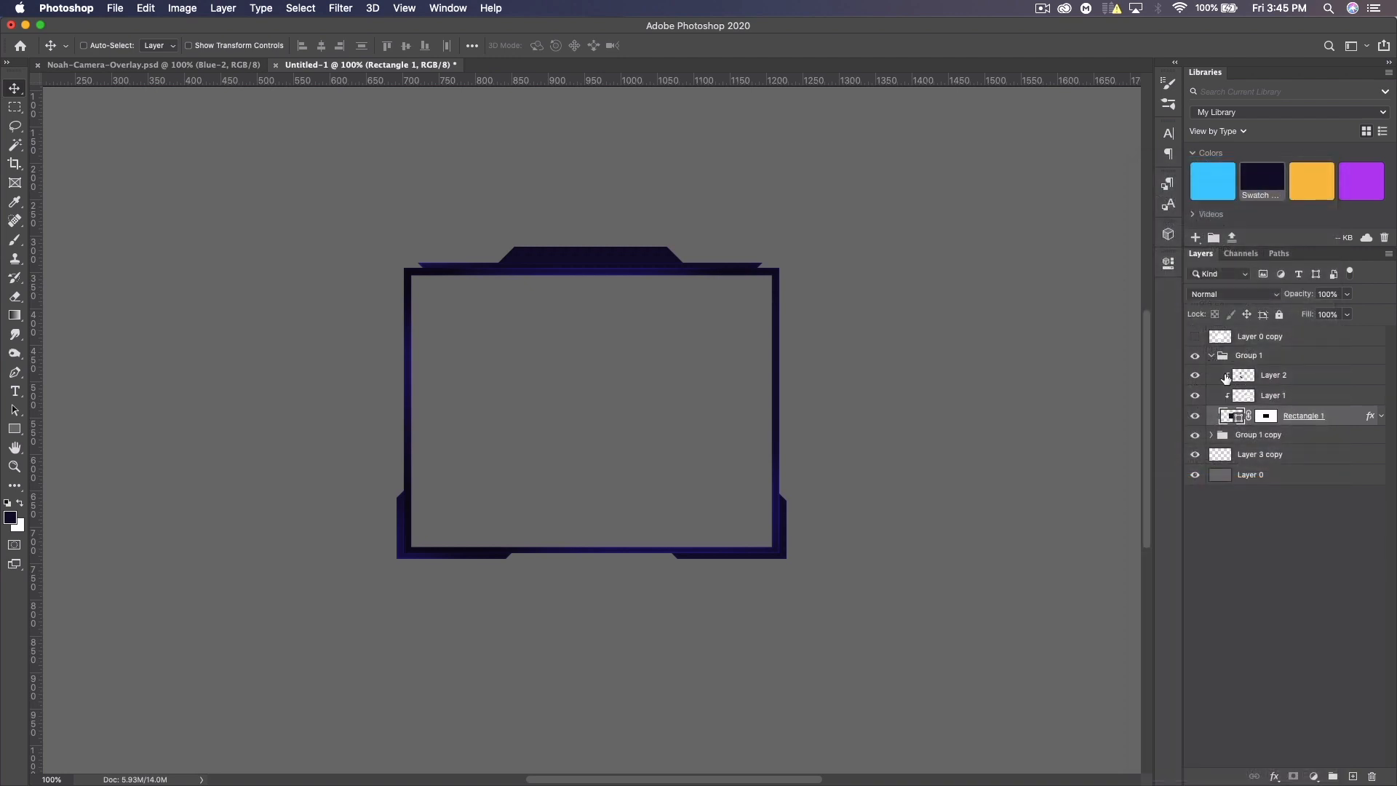
pyautogui.click(1211, 356)
pyautogui.rightClick(1257, 396)
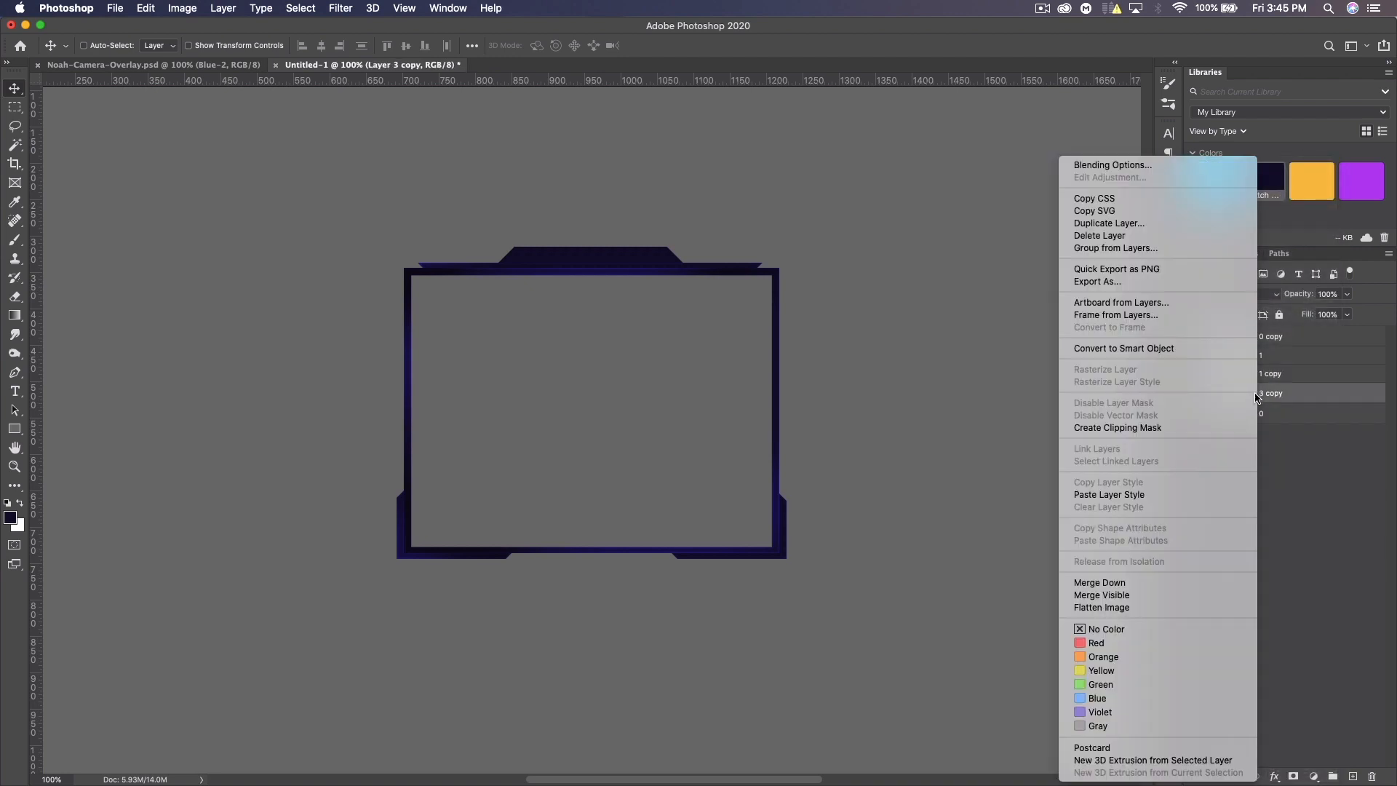
pyautogui.click(1151, 494)
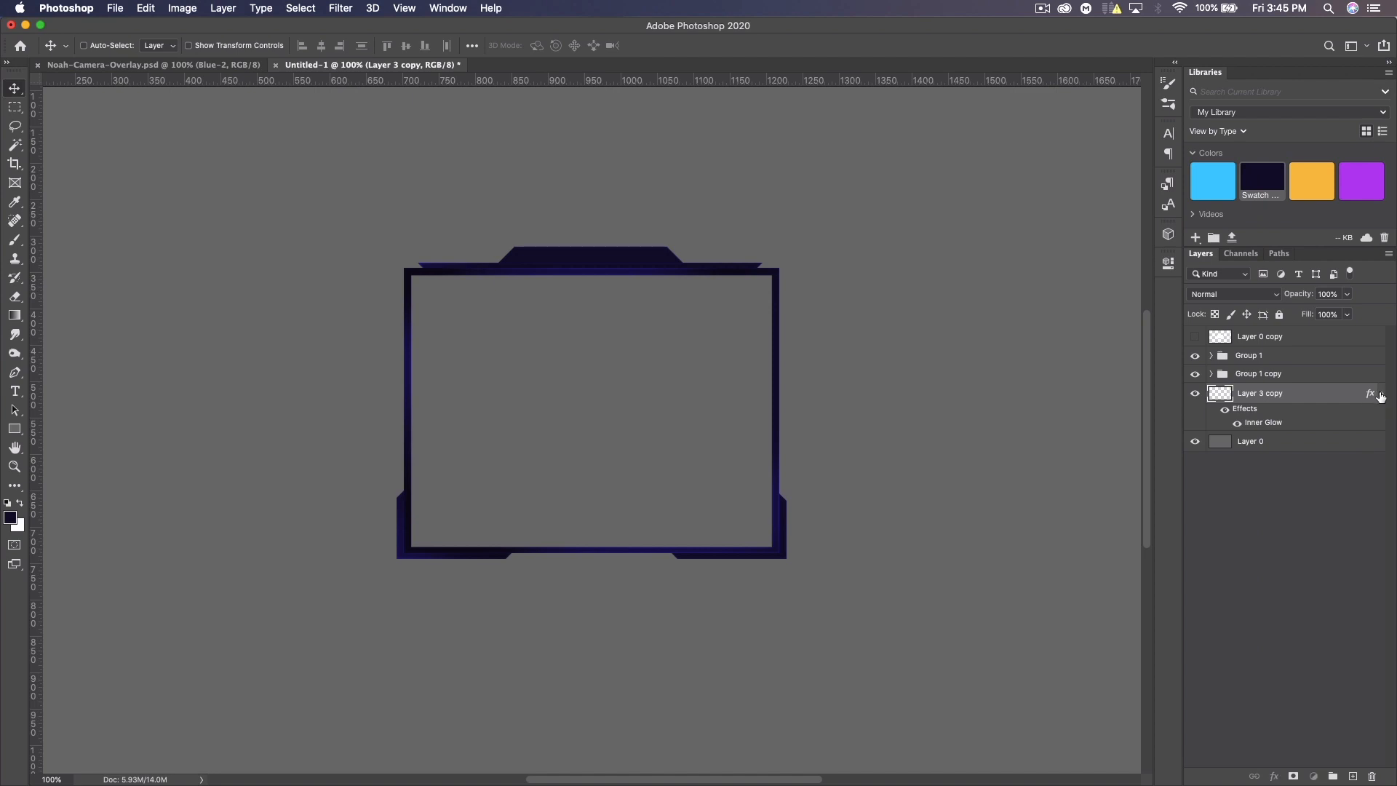
pyautogui.click(1381, 394)
# Add a new layer clipped to the tab layer and ready the Brush tool with white as the foreground colour
pyautogui.click(1352, 776)
pyautogui.keyDown('alt'); pyautogui.click(1288, 397); pyautogui.keyUp('alt')
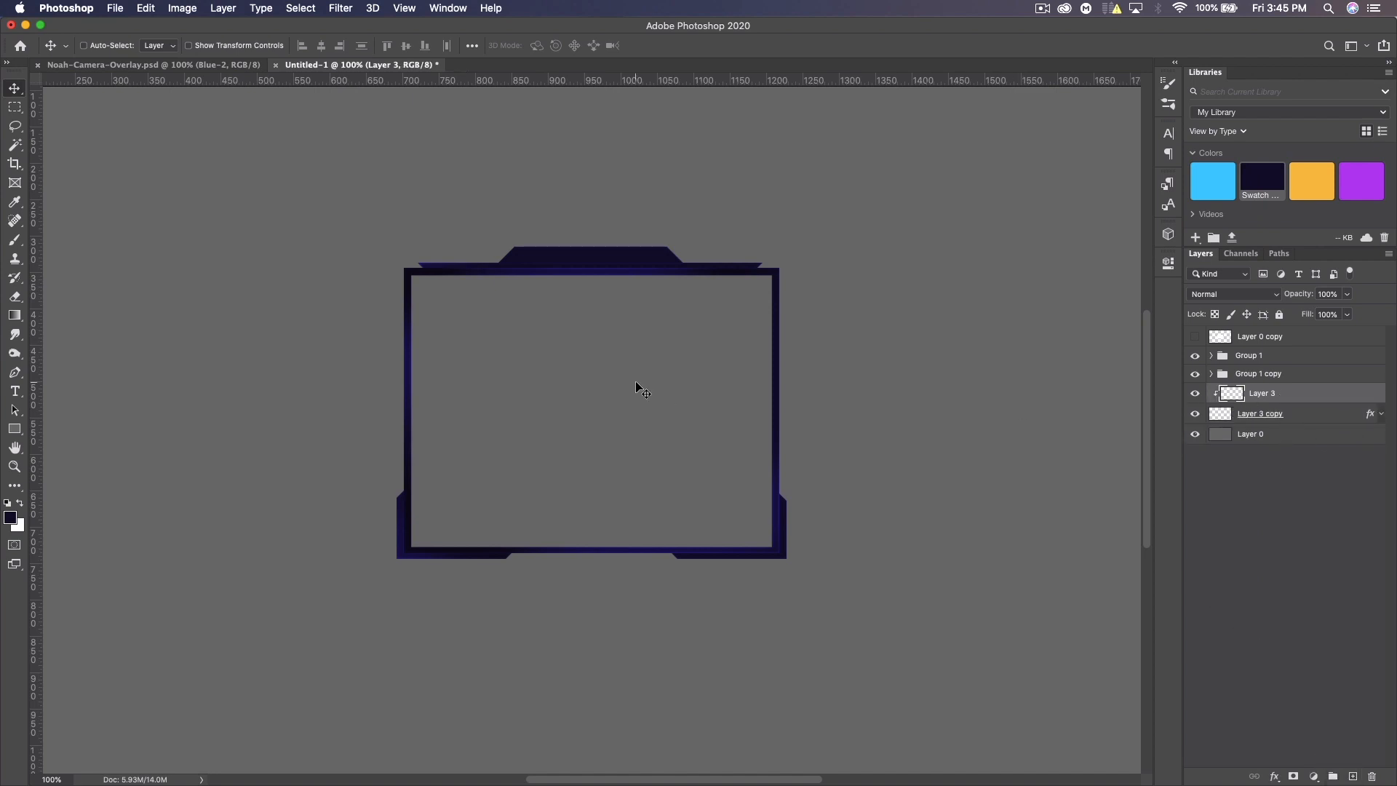
pyautogui.click(15, 241)
pyautogui.click(19, 502)
# Dab a soft white highlight at the centre of the tab's top edge and set the clipped layer's blend mode to Overlay
pyautogui.click(555, 217)
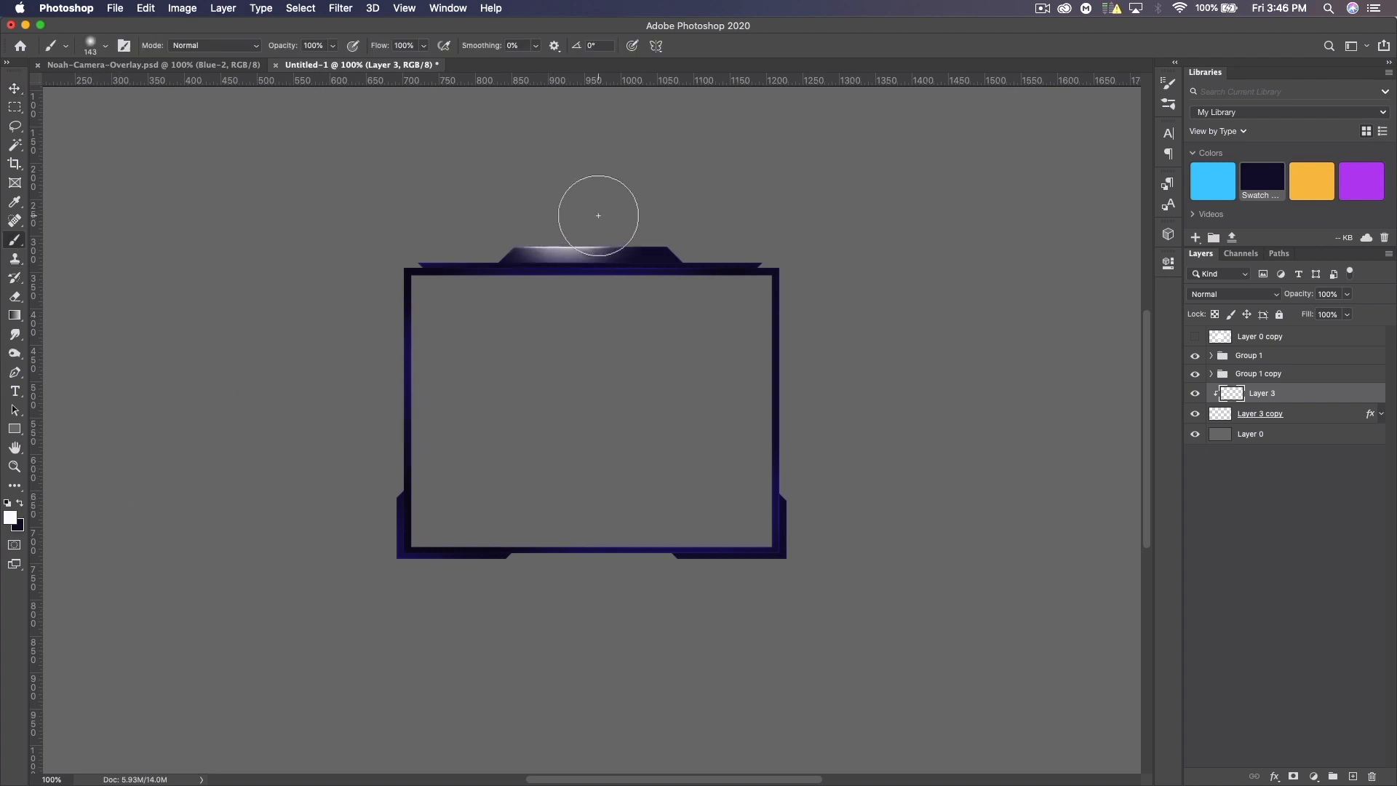
pyautogui.press('super+z')
pyautogui.click(592, 219)
pyautogui.press('super+z')
pyautogui.click(585, 220)
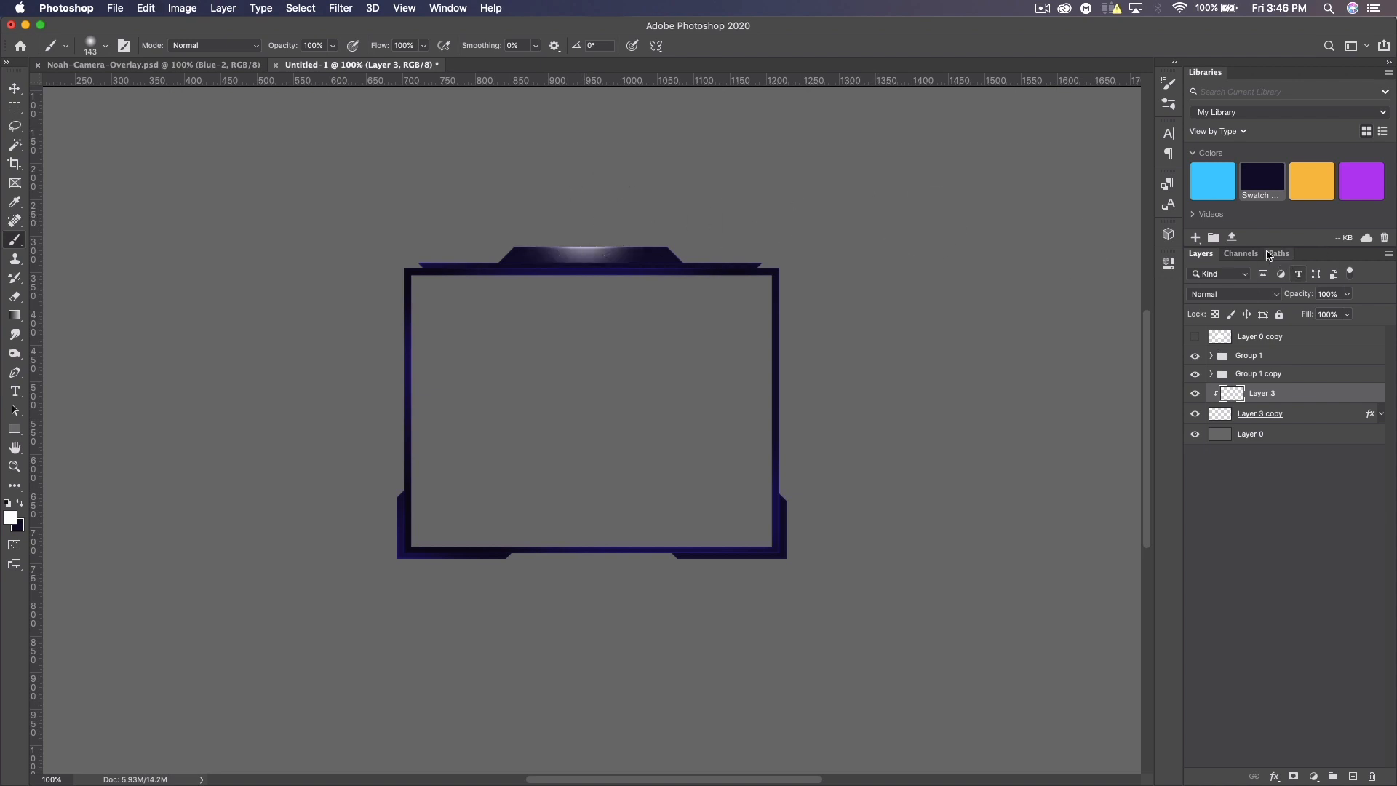
pyautogui.click(1237, 294)
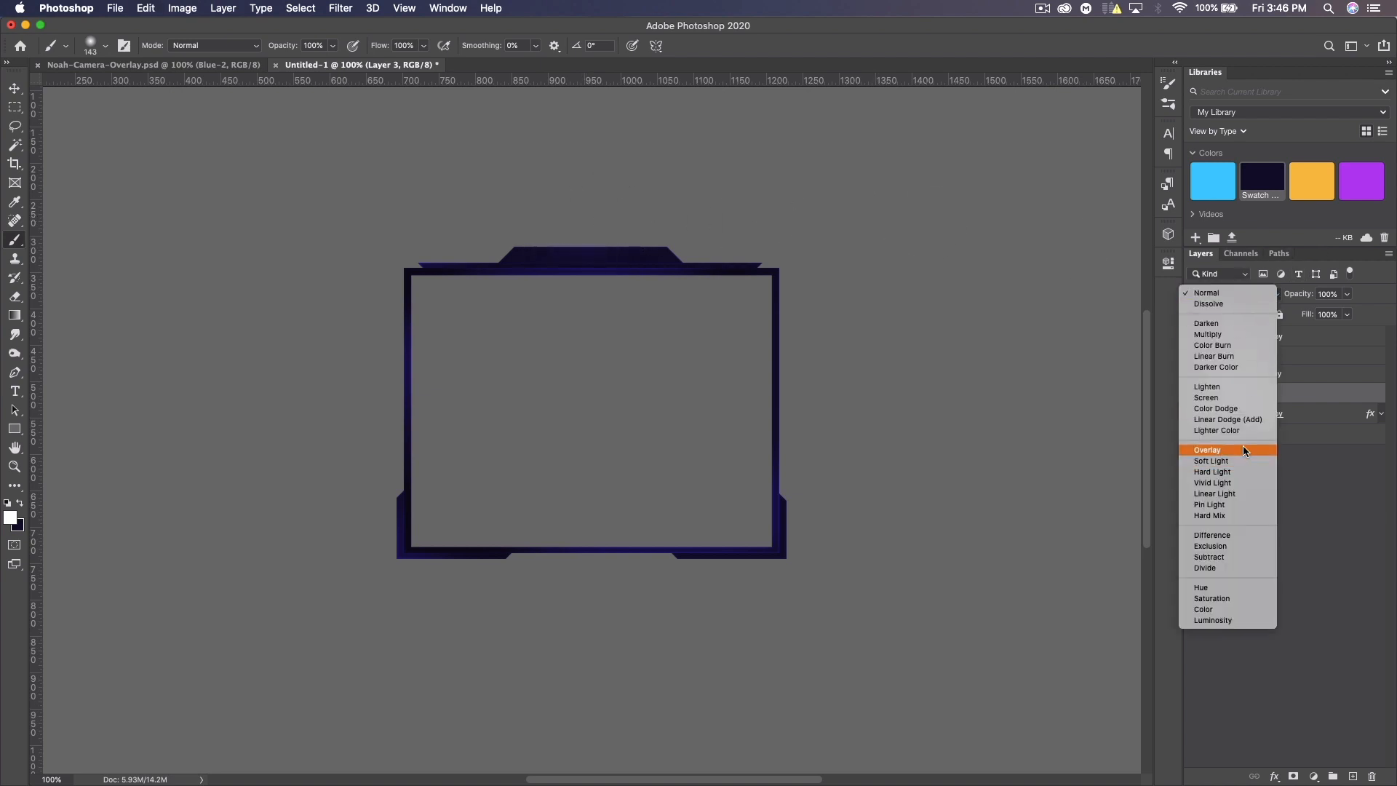
pyautogui.click(1243, 449)
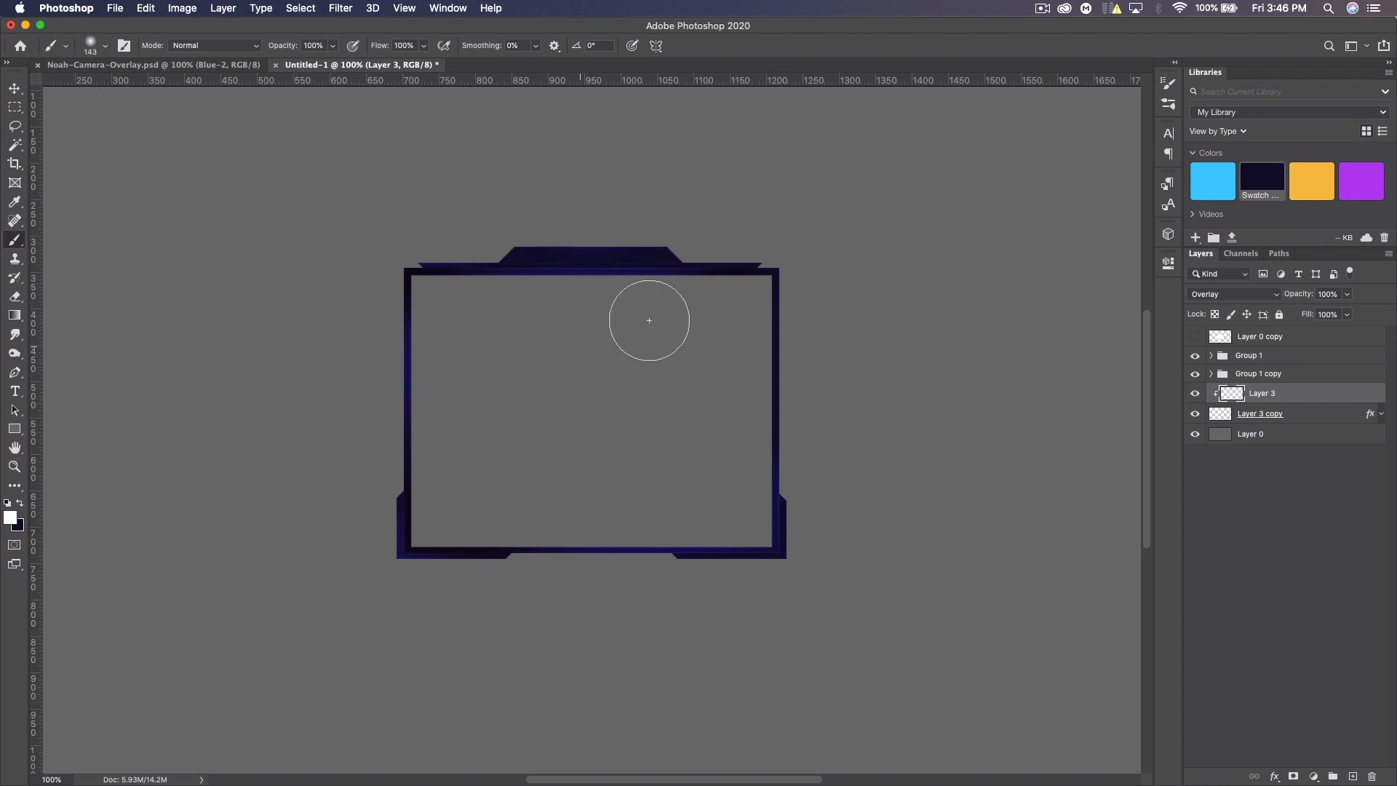
# Make the light blue library swatch the foreground colour and add a new empty layer directly above Group 1
pyautogui.click(14, 88)
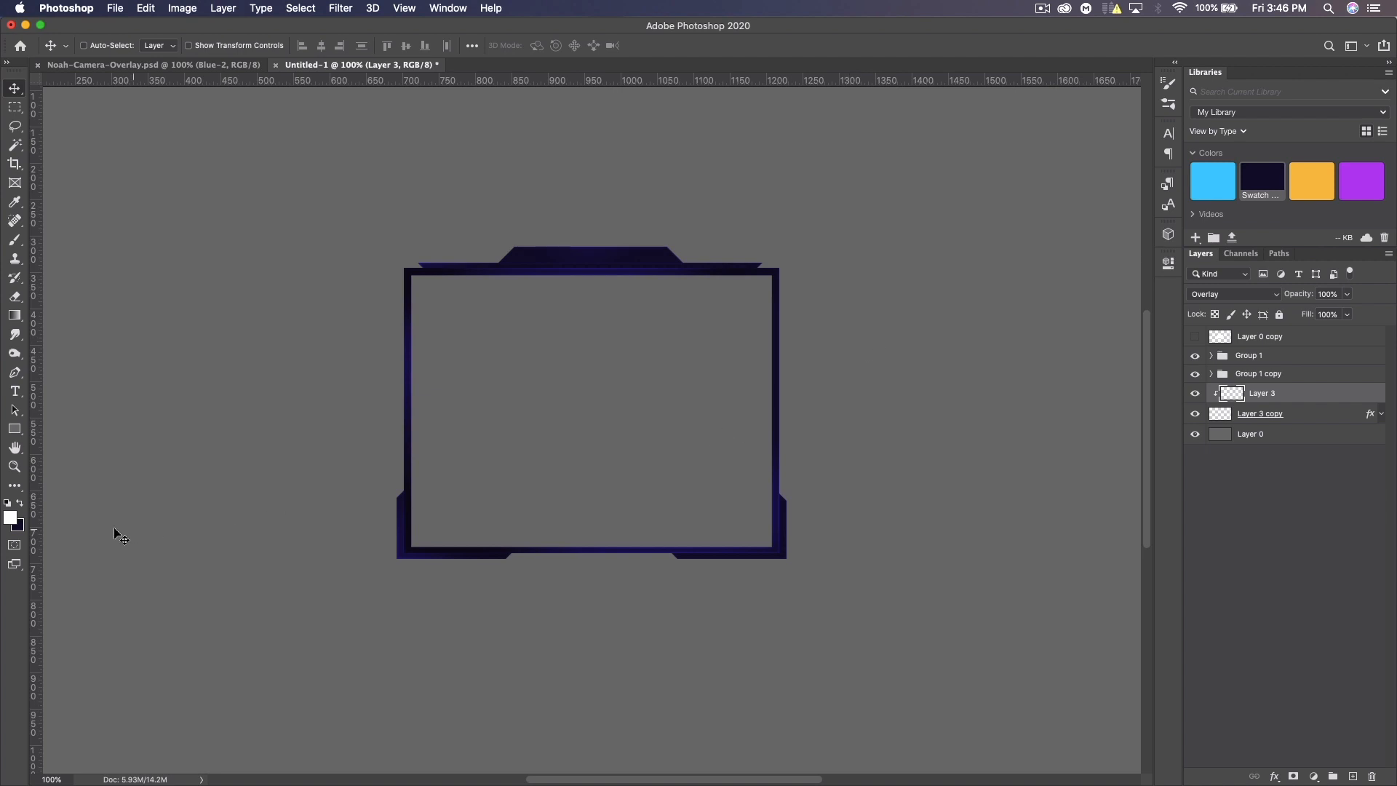
pyautogui.click(1216, 180)
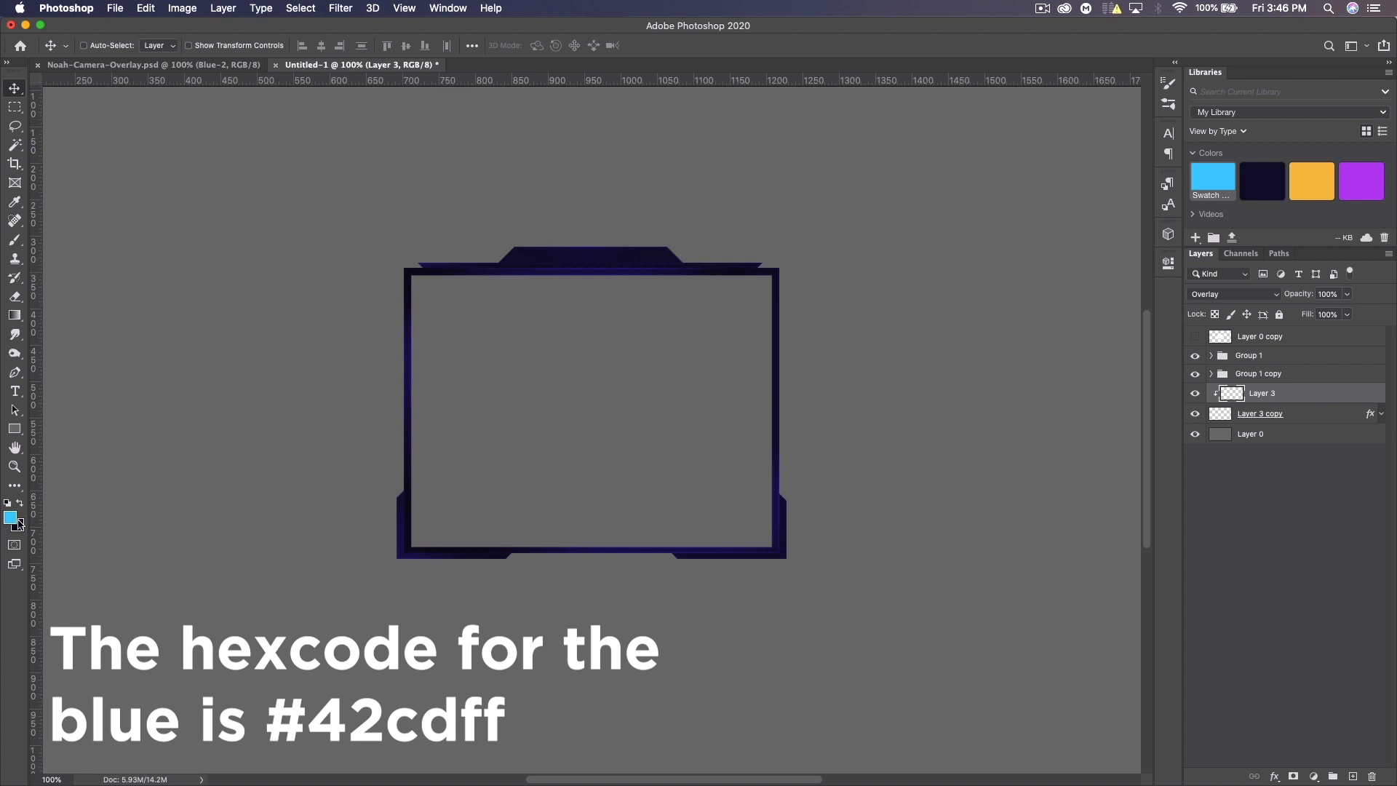
pyautogui.click(1279, 355)
pyautogui.click(1354, 777)
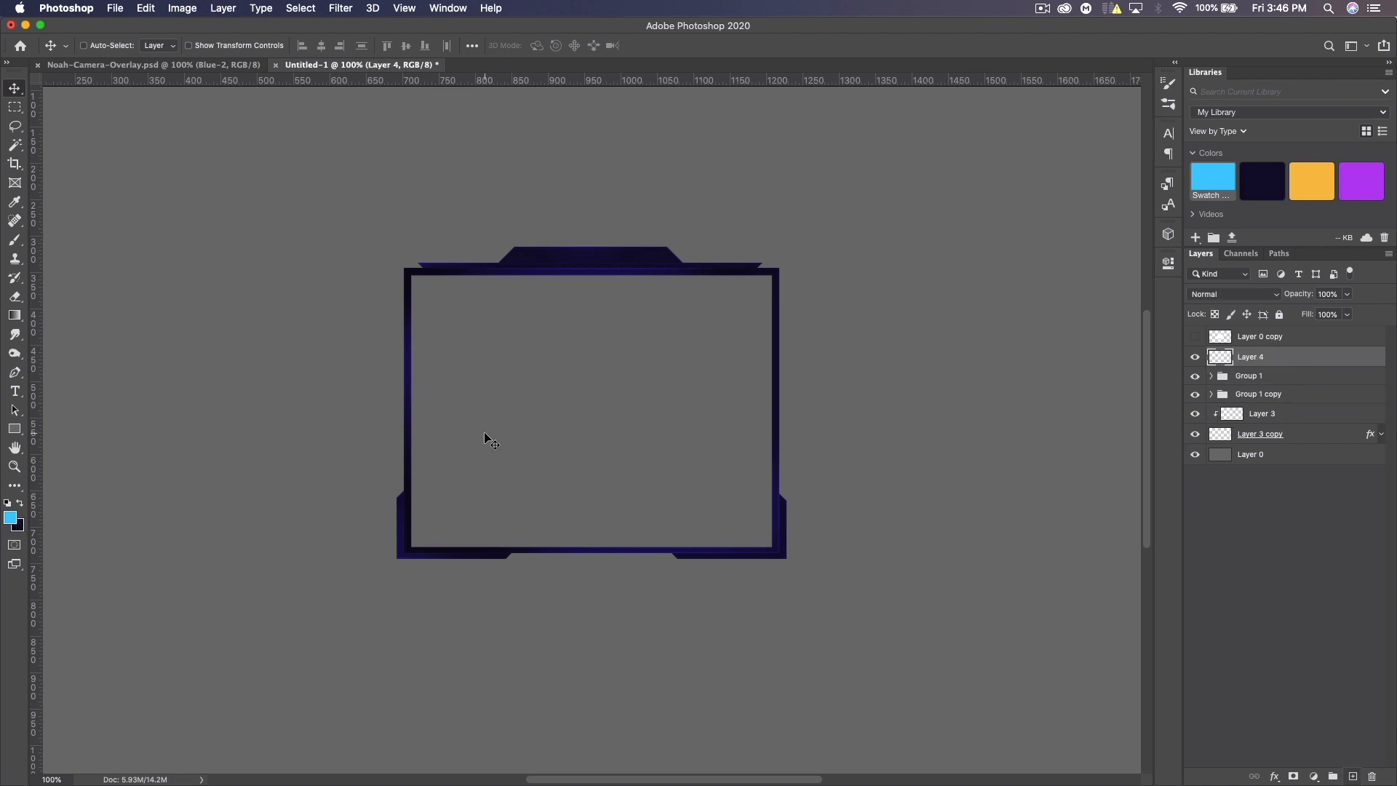
# Paint a straight light blue line along the frame's top bar beneath the tab with a 3 px hard round brush
pyautogui.click(19, 245)
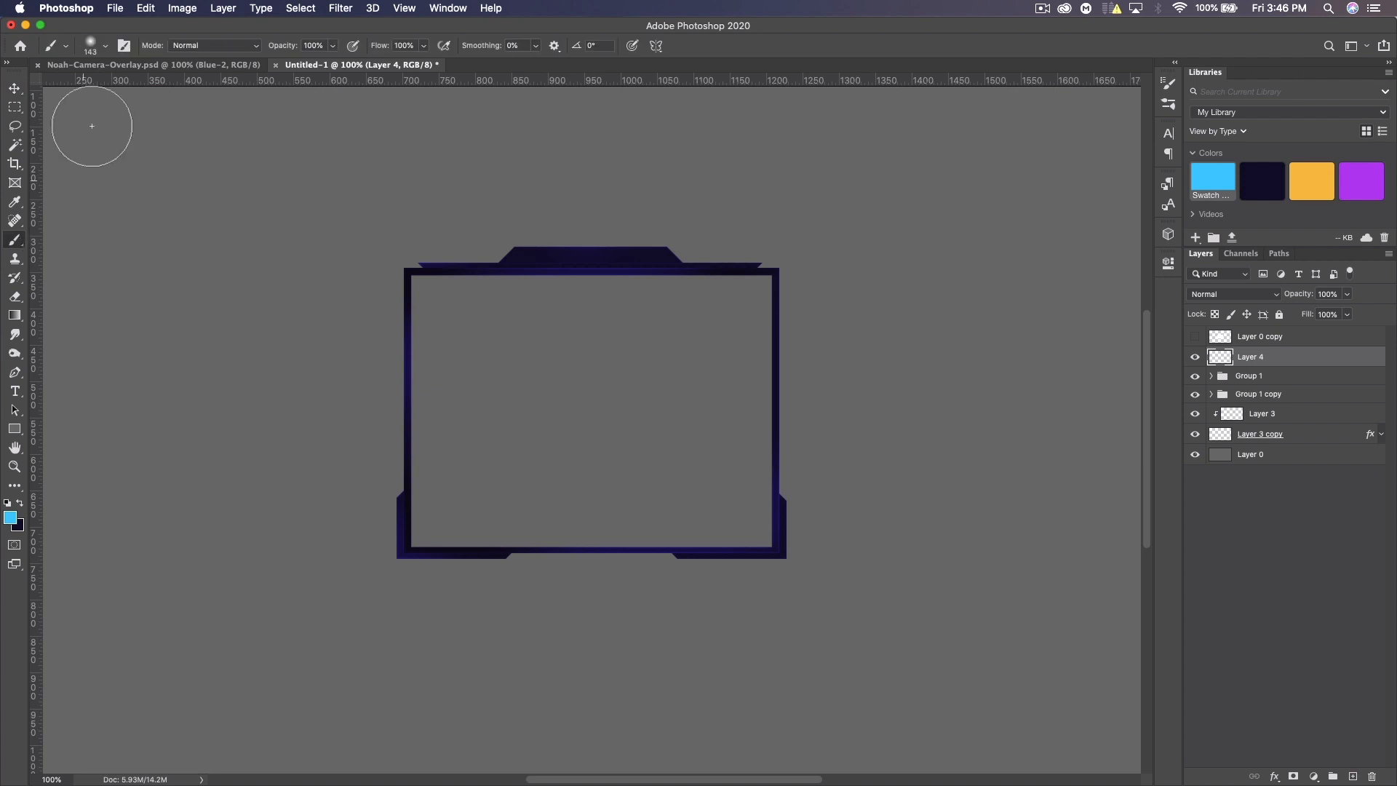
pyautogui.click(108, 49)
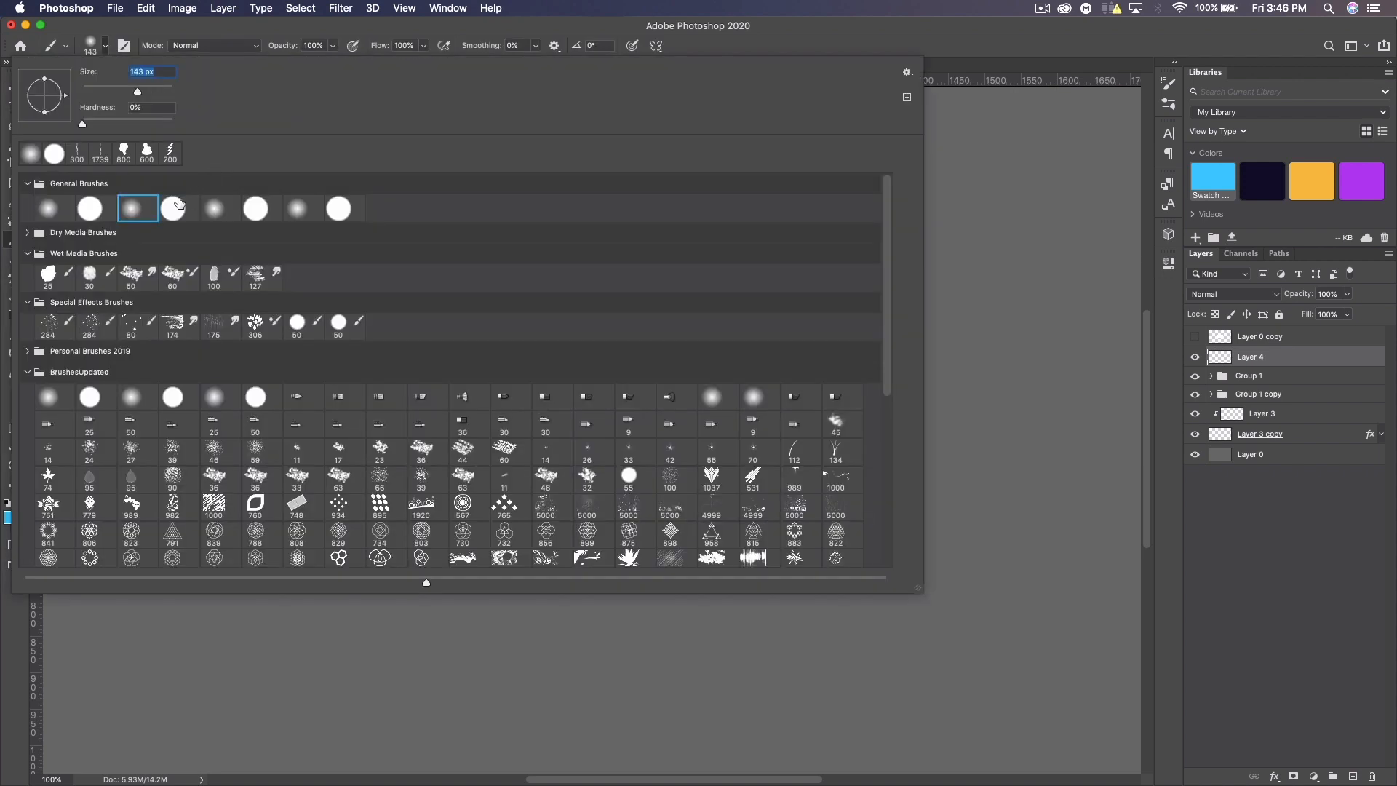
pyautogui.write('3')
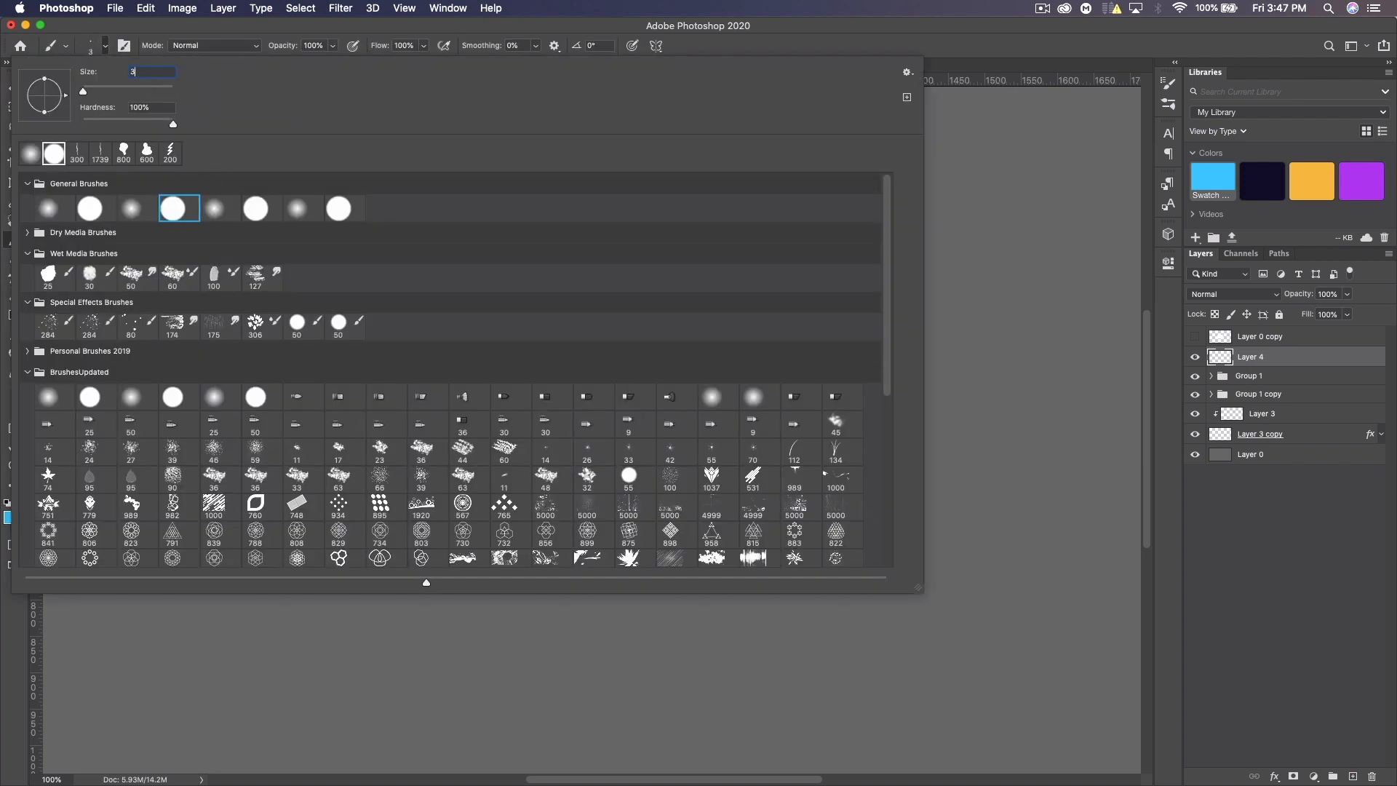
pyautogui.press('Return')
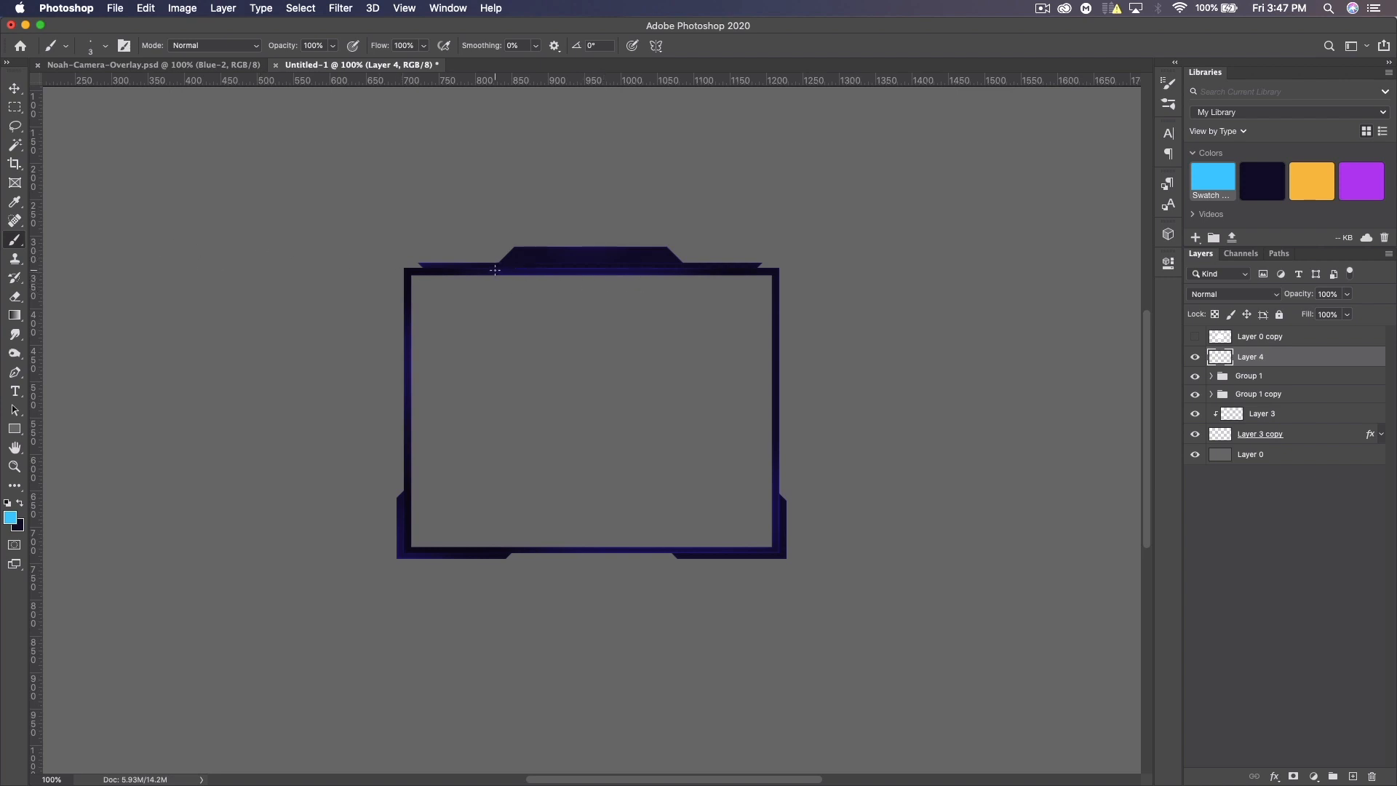
pyautogui.moveTo(495, 270); pyautogui.dragTo(674, 271)
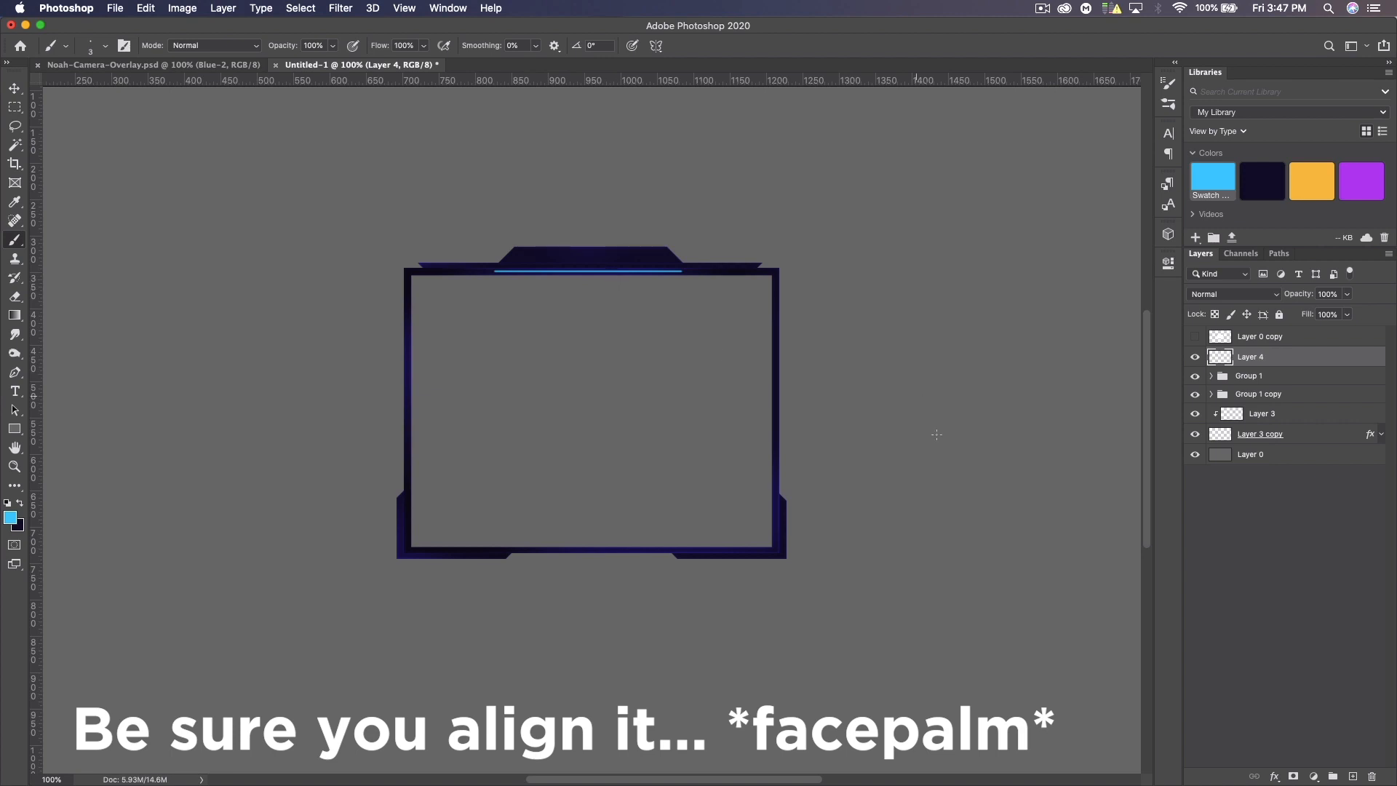
# Add a new layer and draw an open L-shaped Pen path around the outside of the frame's upper-left corner
pyautogui.click(1353, 776)
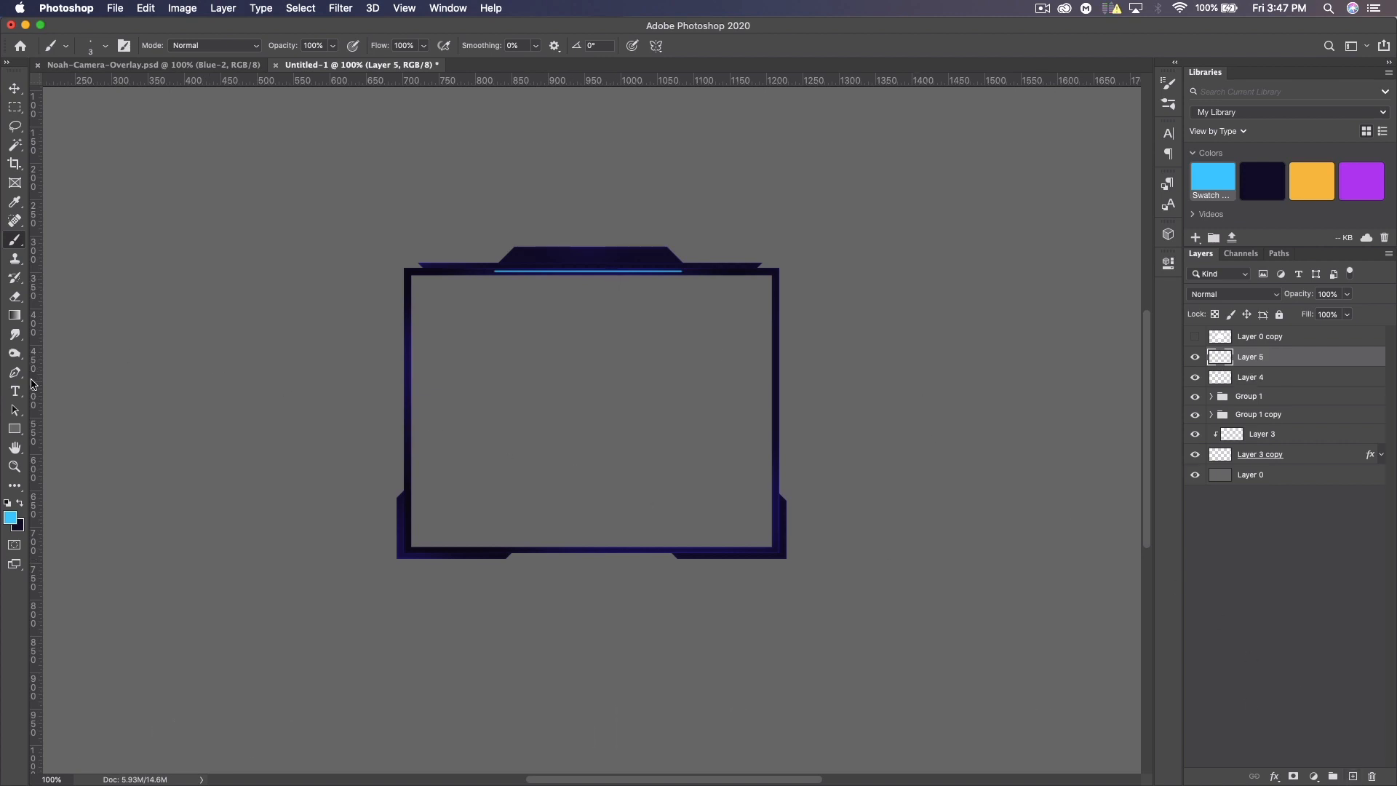
pyautogui.click(15, 372)
pyautogui.press('super+equal')
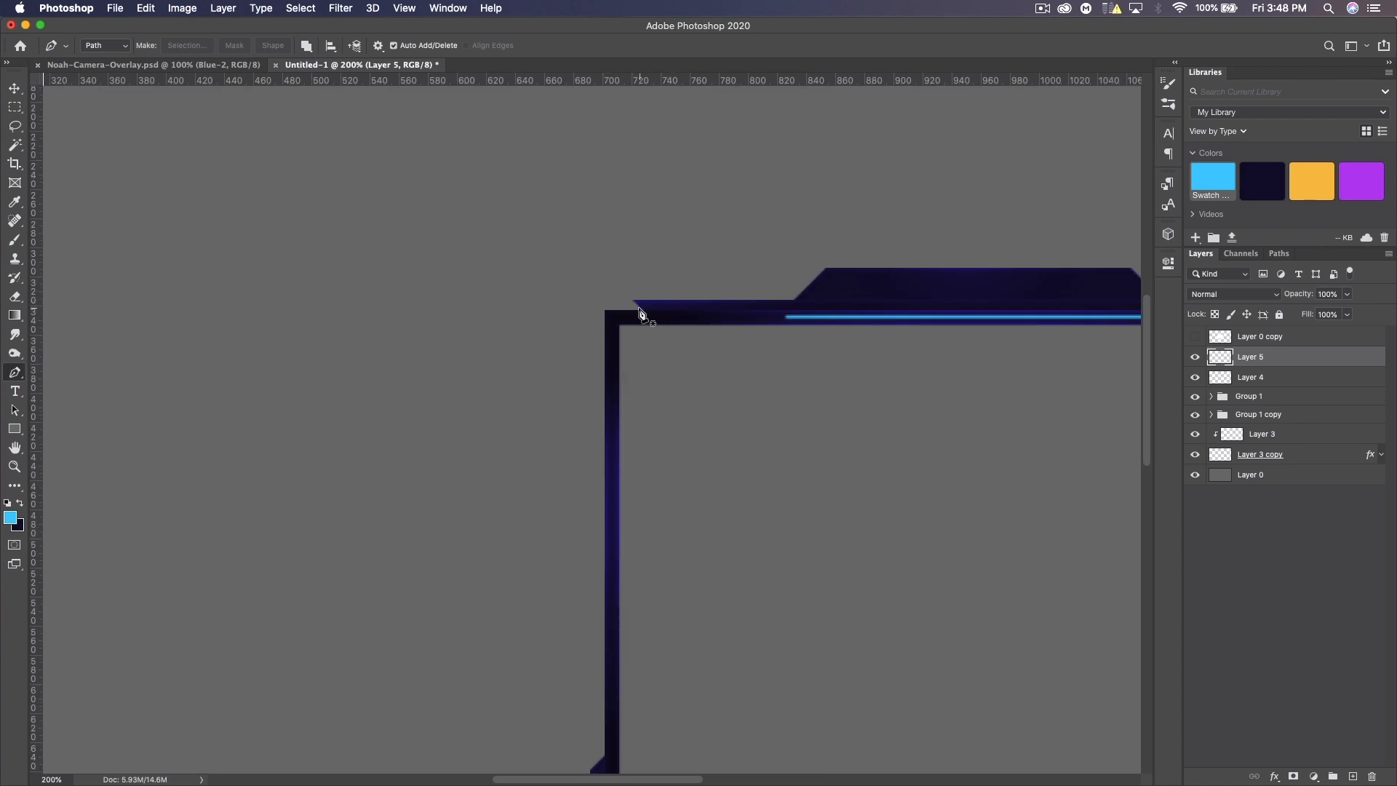
pyautogui.click(639, 307)
pyautogui.press('super+z')
pyautogui.click(638, 306)
pyautogui.click(598, 305)
pyautogui.click(597, 414)
# Stroke the L-shaped path with the Brush, without simulated pressure, and delete the path
pyautogui.rightClick(517, 342)
pyautogui.click(559, 440)
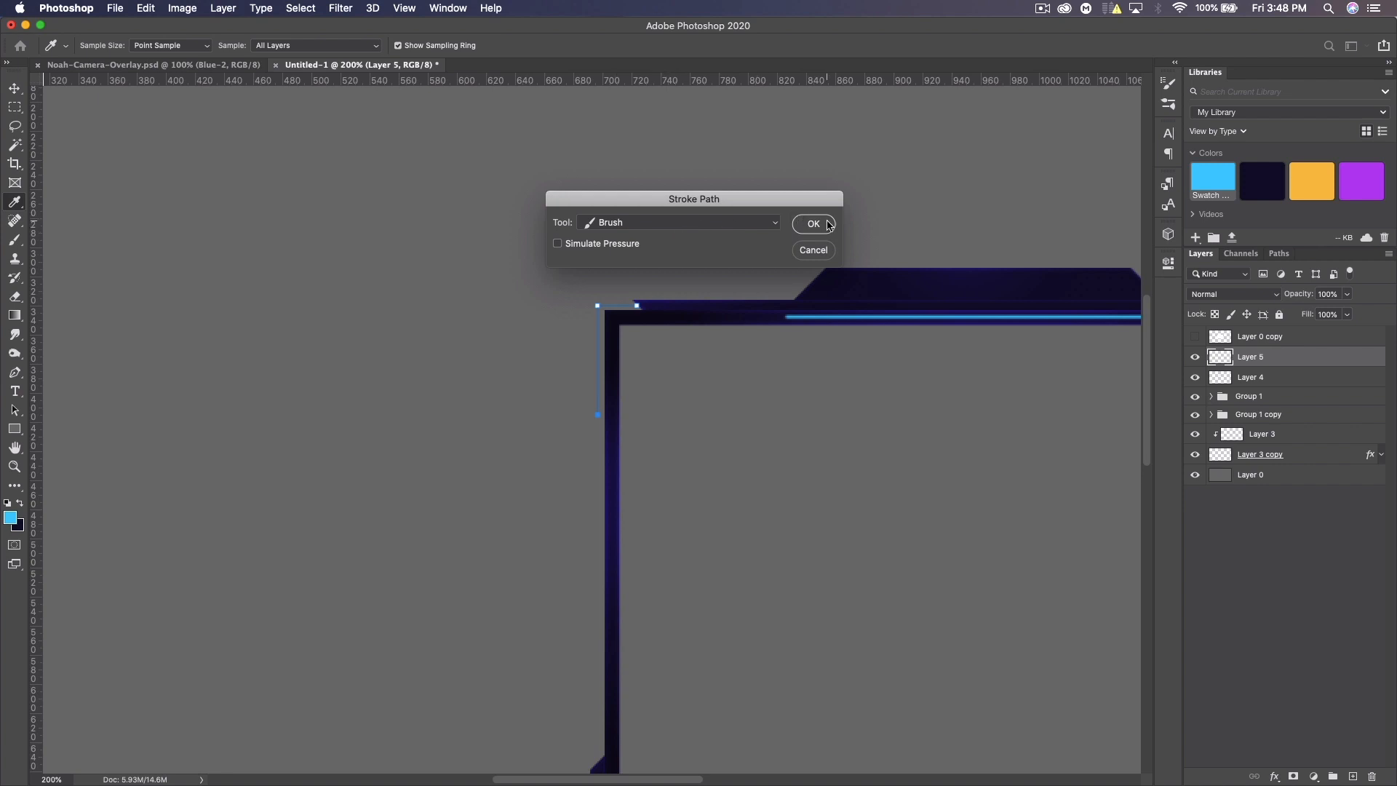
pyautogui.click(813, 223)
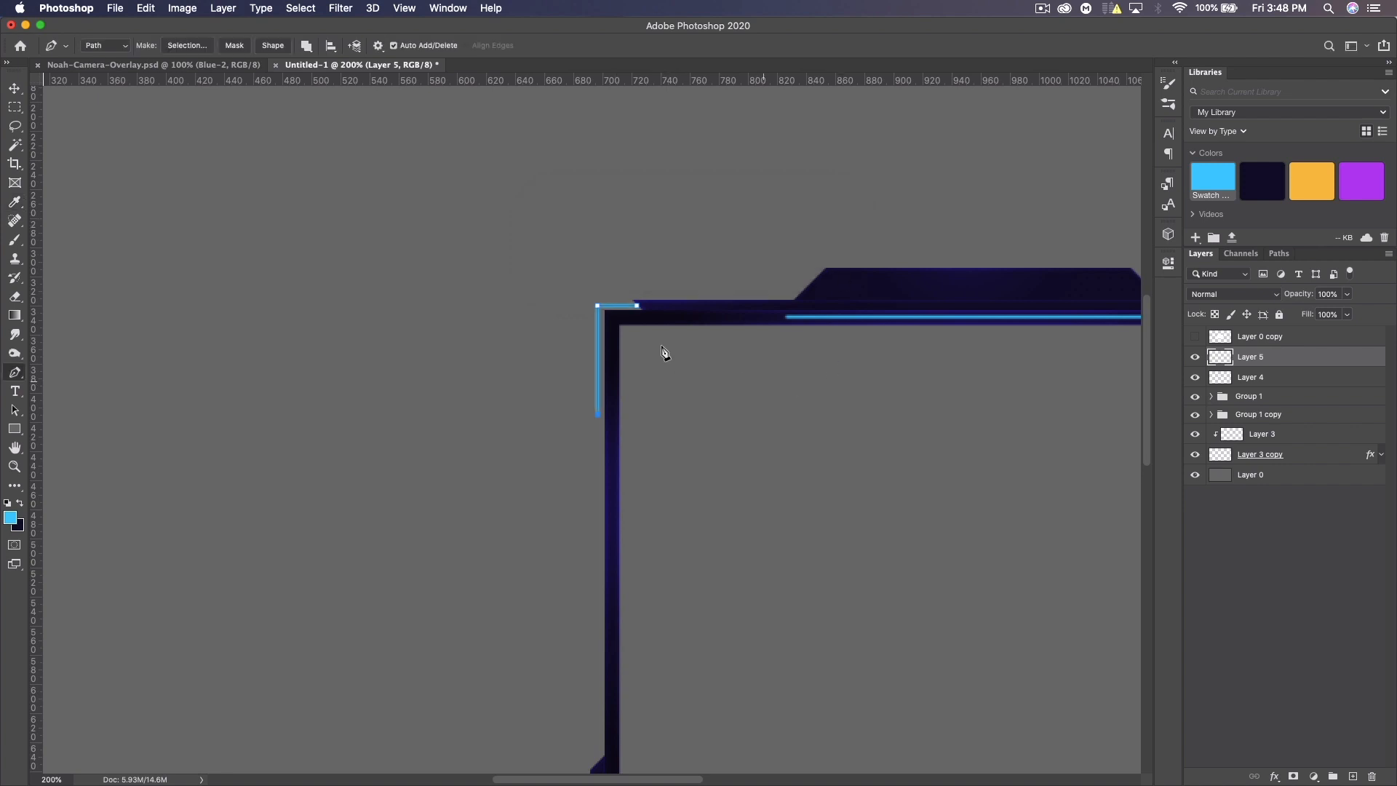
pyautogui.rightClick(823, 391)
pyautogui.click(828, 407)
# Place the L-shaped accent layer directly above Layer 0 and nudge the accent down and right against the frame corner
pyautogui.click(15, 89)
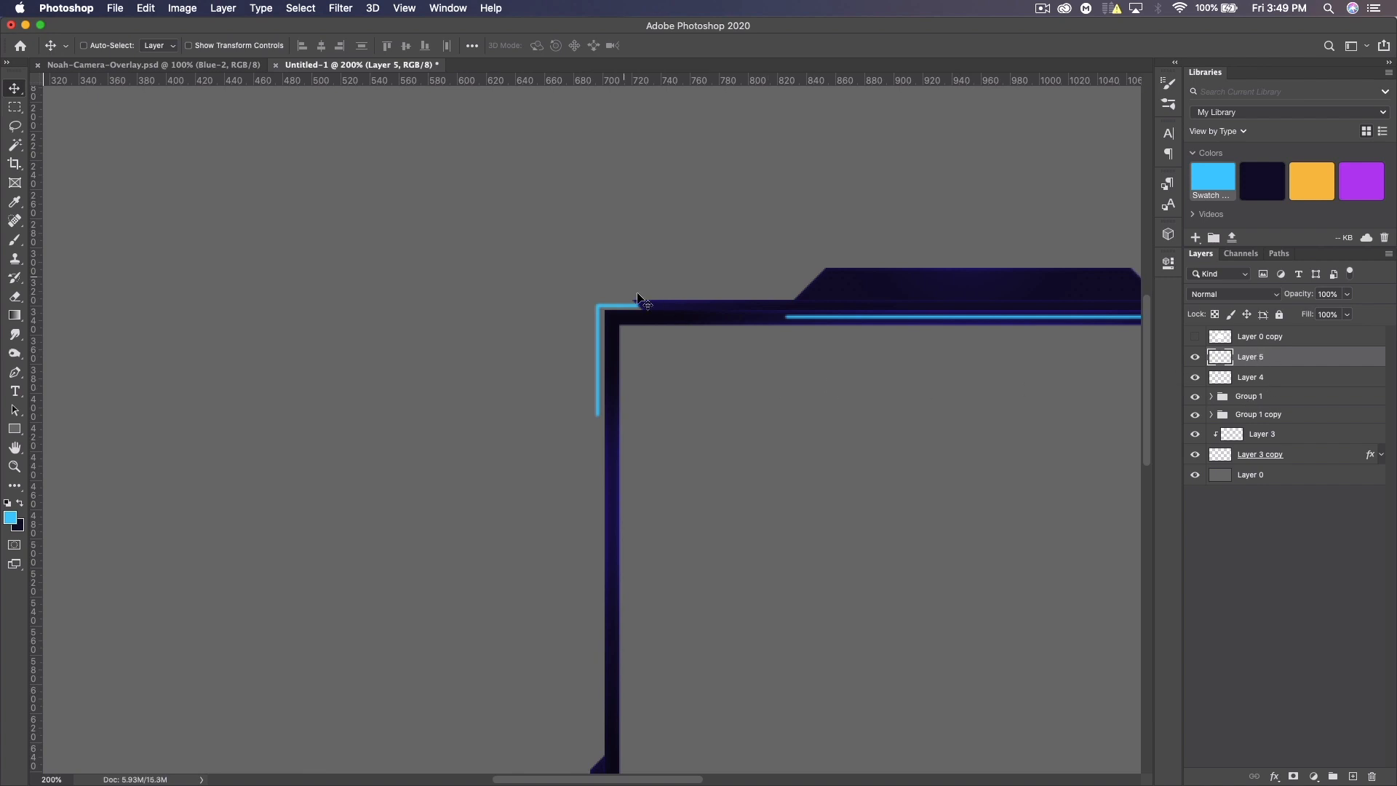
pyautogui.moveTo(1282, 364); pyautogui.dragTo(1244, 460)
pyautogui.press('Down')
pyautogui.press('Down')
pyautogui.press('Right')
pyautogui.press('Right')
pyautogui.press('Right')
pyautogui.press('Right')
# Duplicate the L-shaped accent, flip the copy horizontally and fit it around the frame's upper-right corner
pyautogui.press('super+0')
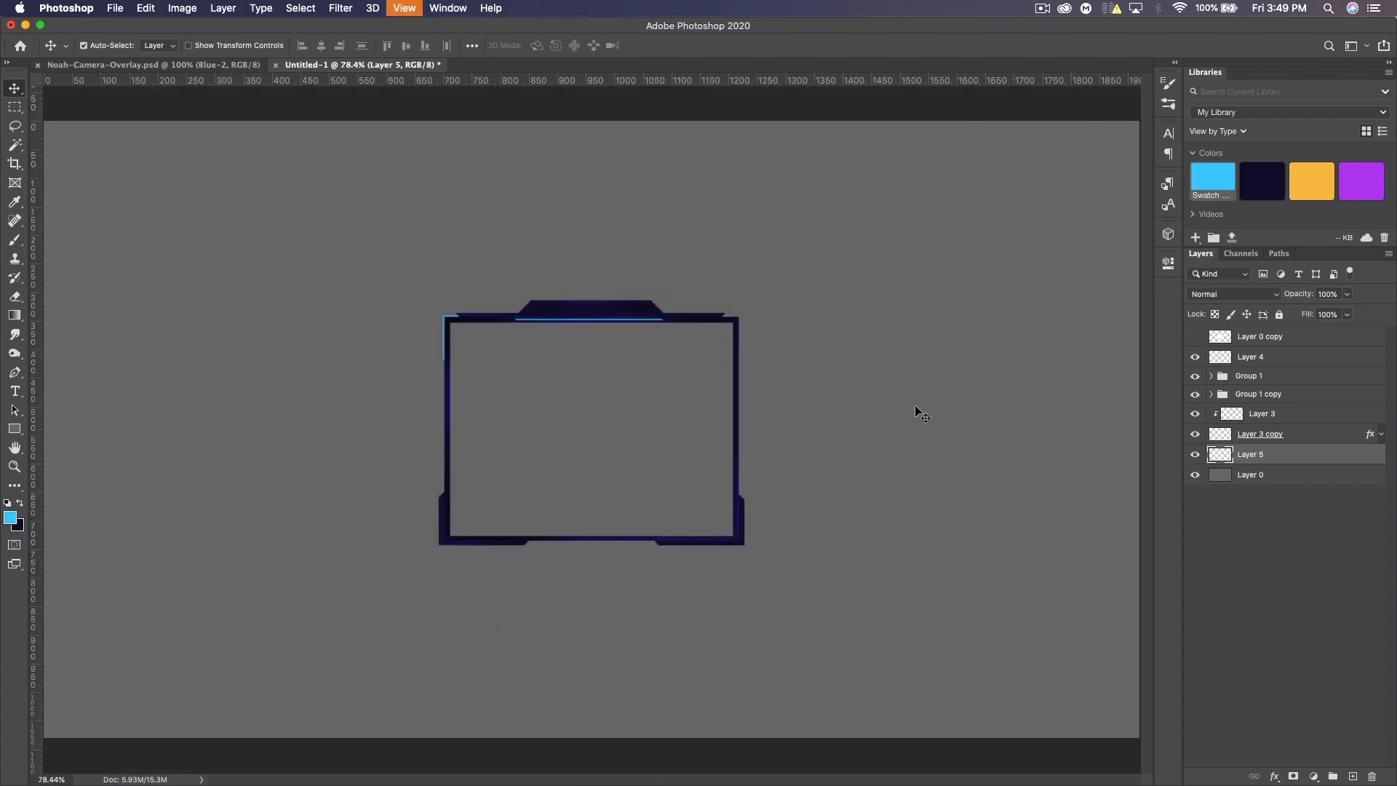
pyautogui.press('super+j')
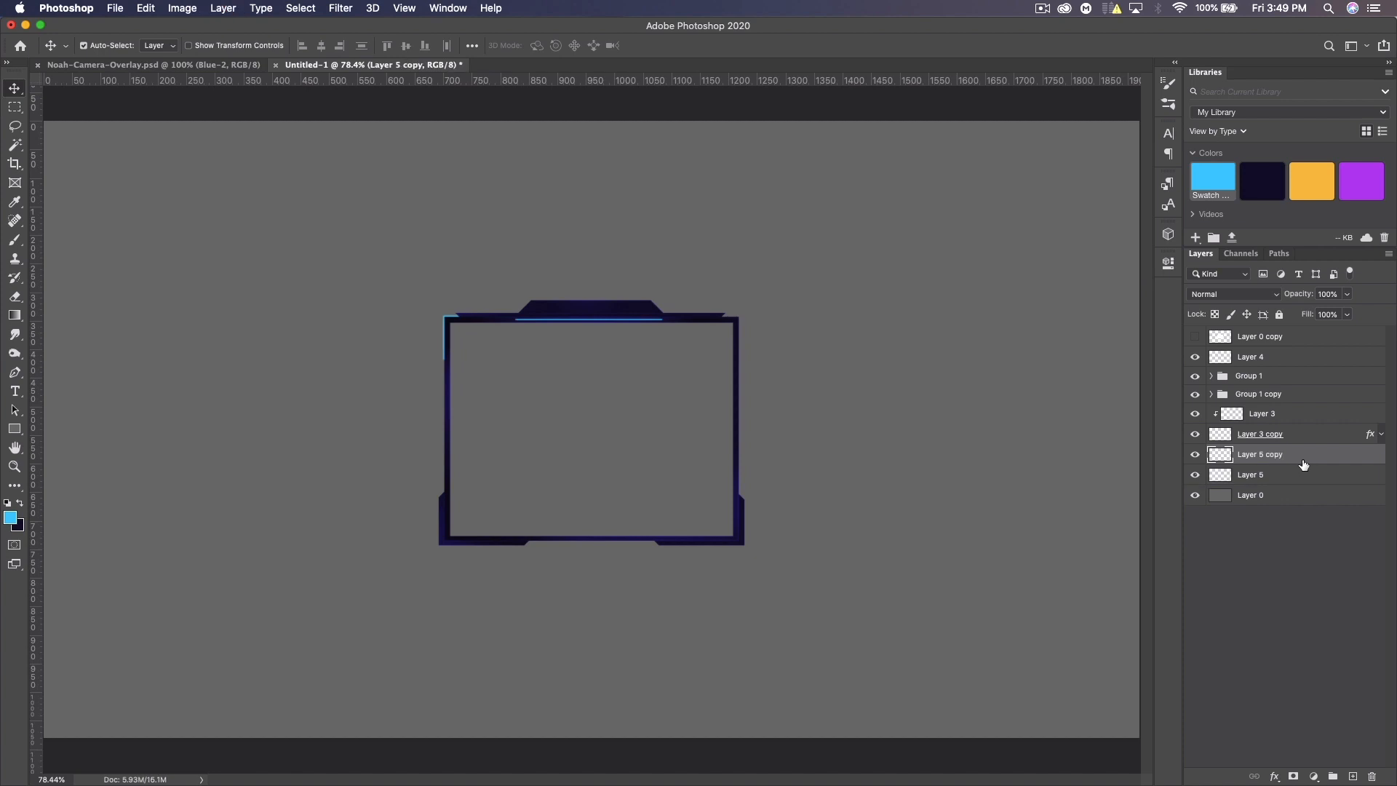
pyautogui.press('super+t')
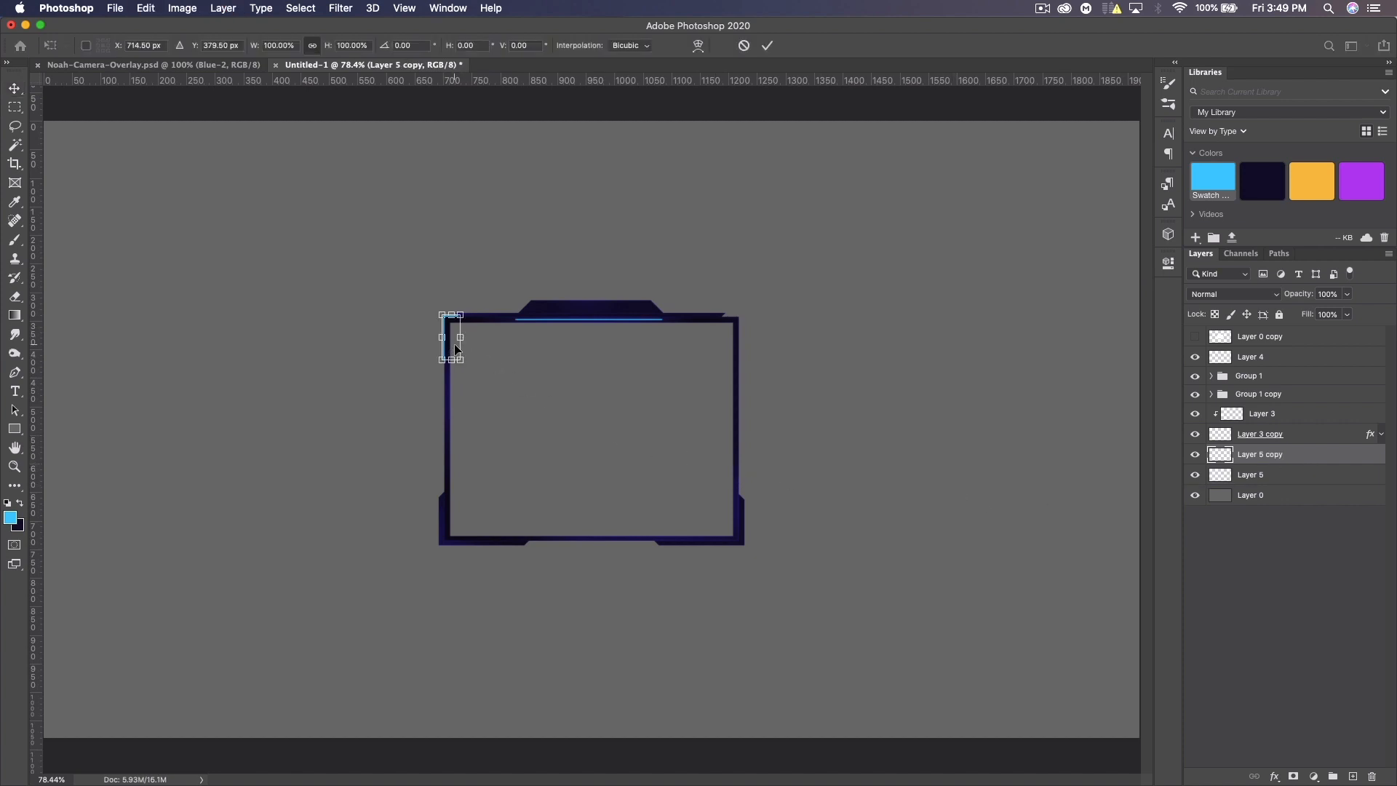
pyautogui.rightClick(457, 350)
pyautogui.click(514, 586)
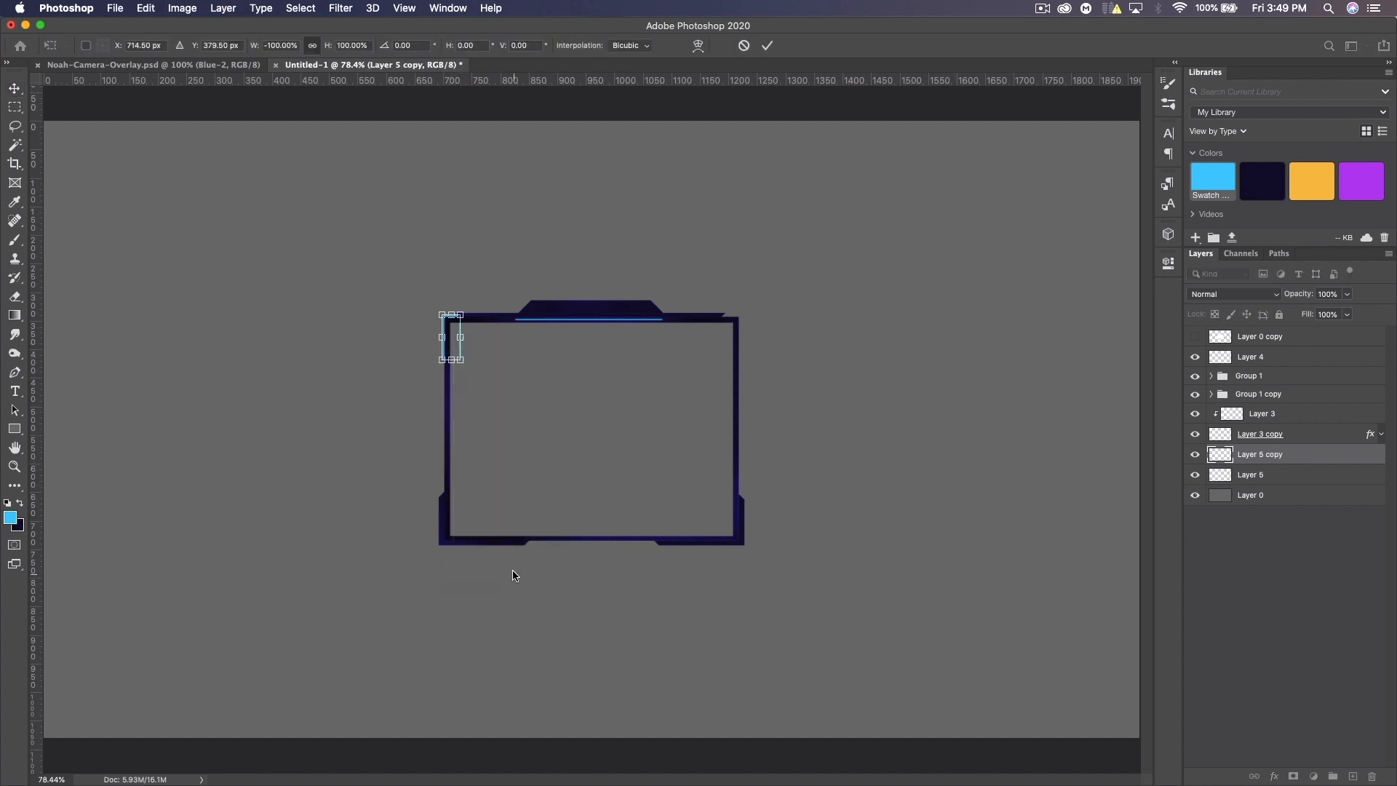
pyautogui.press('Return')
pyautogui.moveTo(456, 342); pyautogui.dragTo(733, 349)
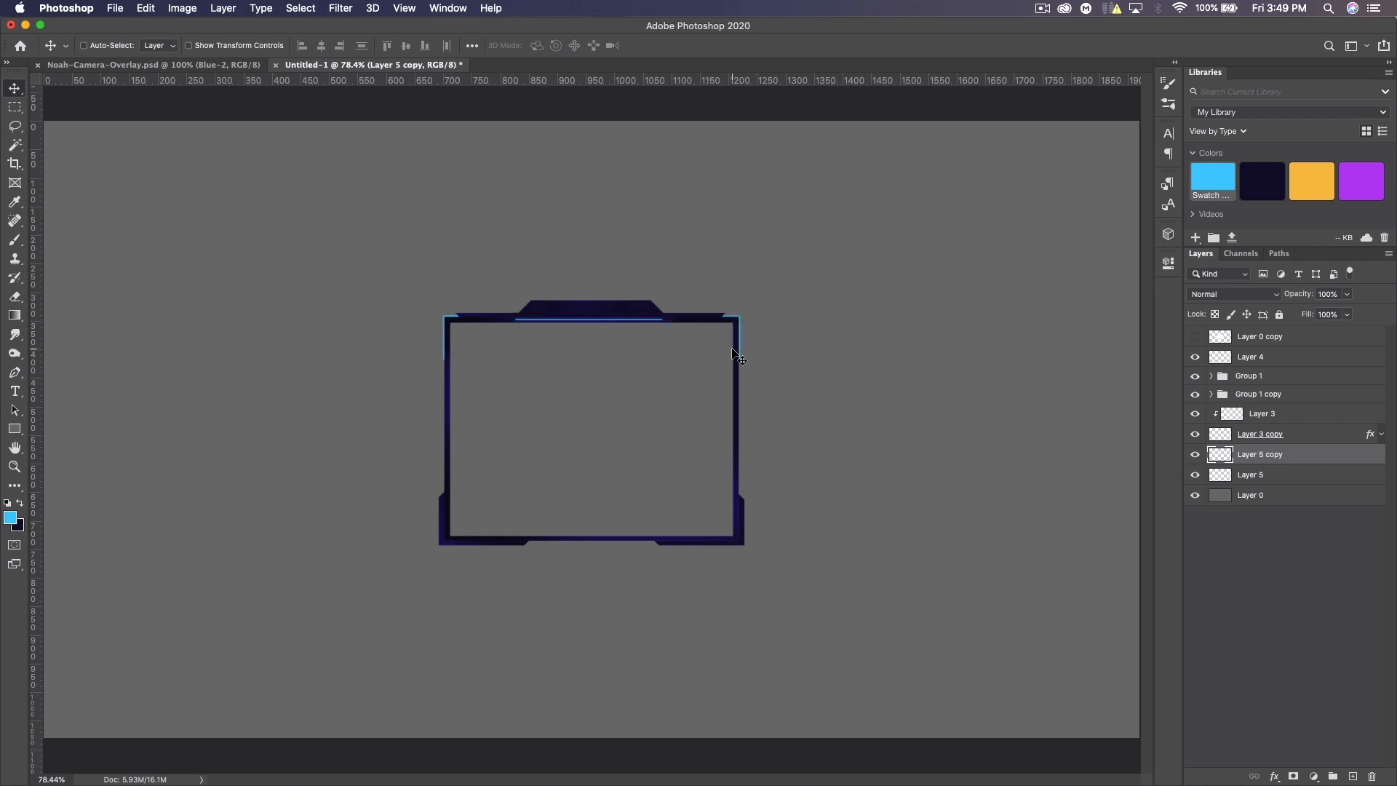
# Duplicate the top line's layer, place it below Layer 3 copy and move the copy into the notch along the frame's bottom edge
pyautogui.click(1250, 357)
pyautogui.click(1195, 356)
pyautogui.click(1195, 357)
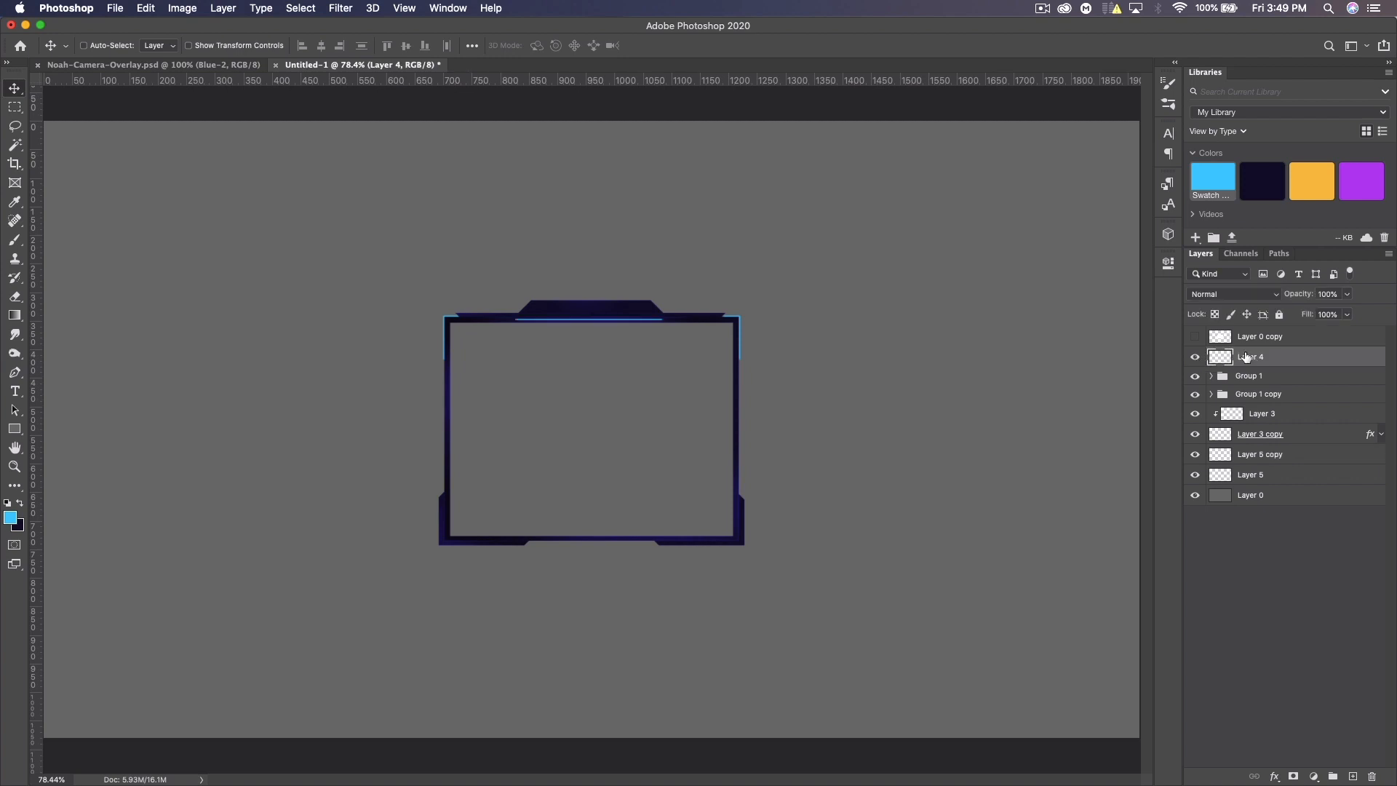
pyautogui.press('super+j')
pyautogui.moveTo(1260, 356); pyautogui.dragTo(1270, 466)
pyautogui.moveTo(586, 352); pyautogui.dragTo(595, 535)
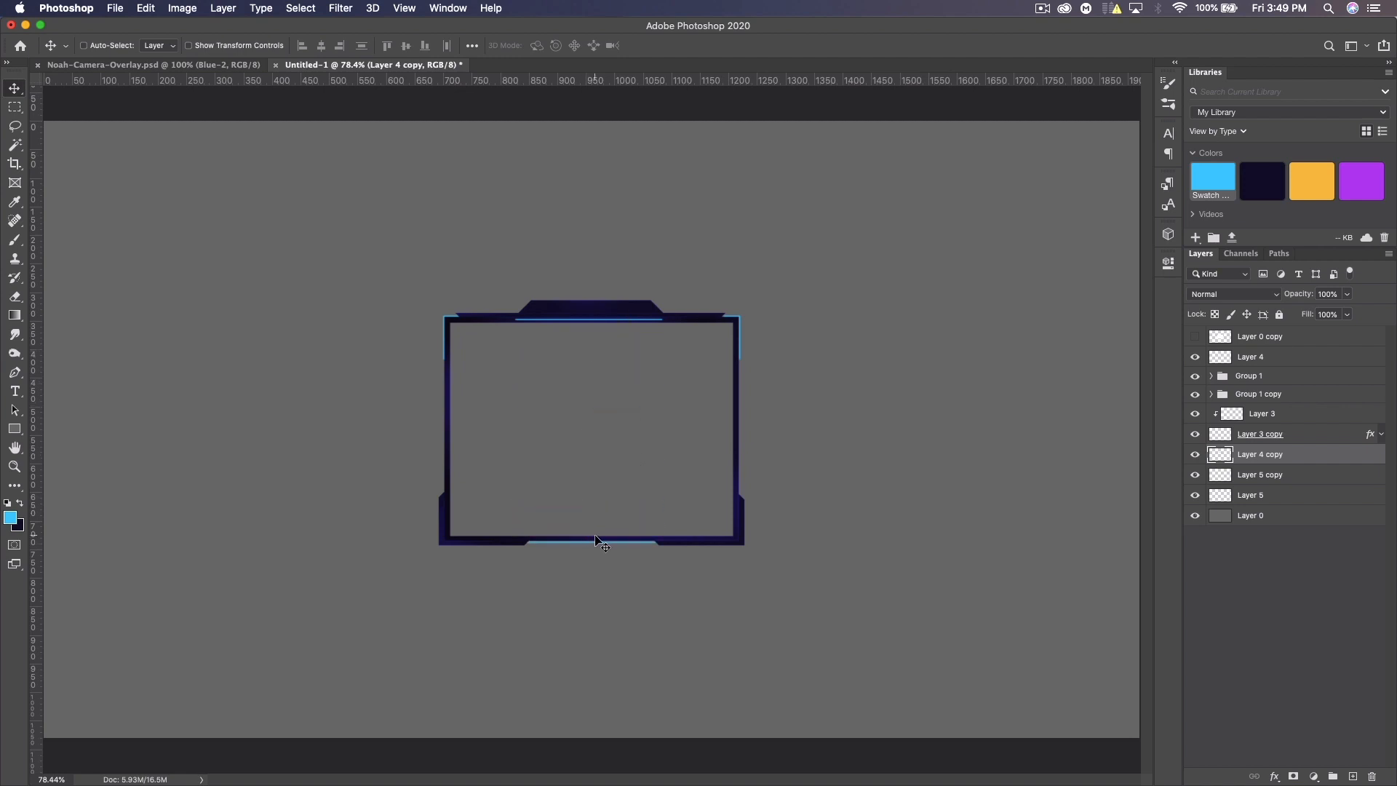
# Add a new layer above Layer 4 and paint a vertical light blue line about 80 px long on the frame's left side
pyautogui.click(1236, 357)
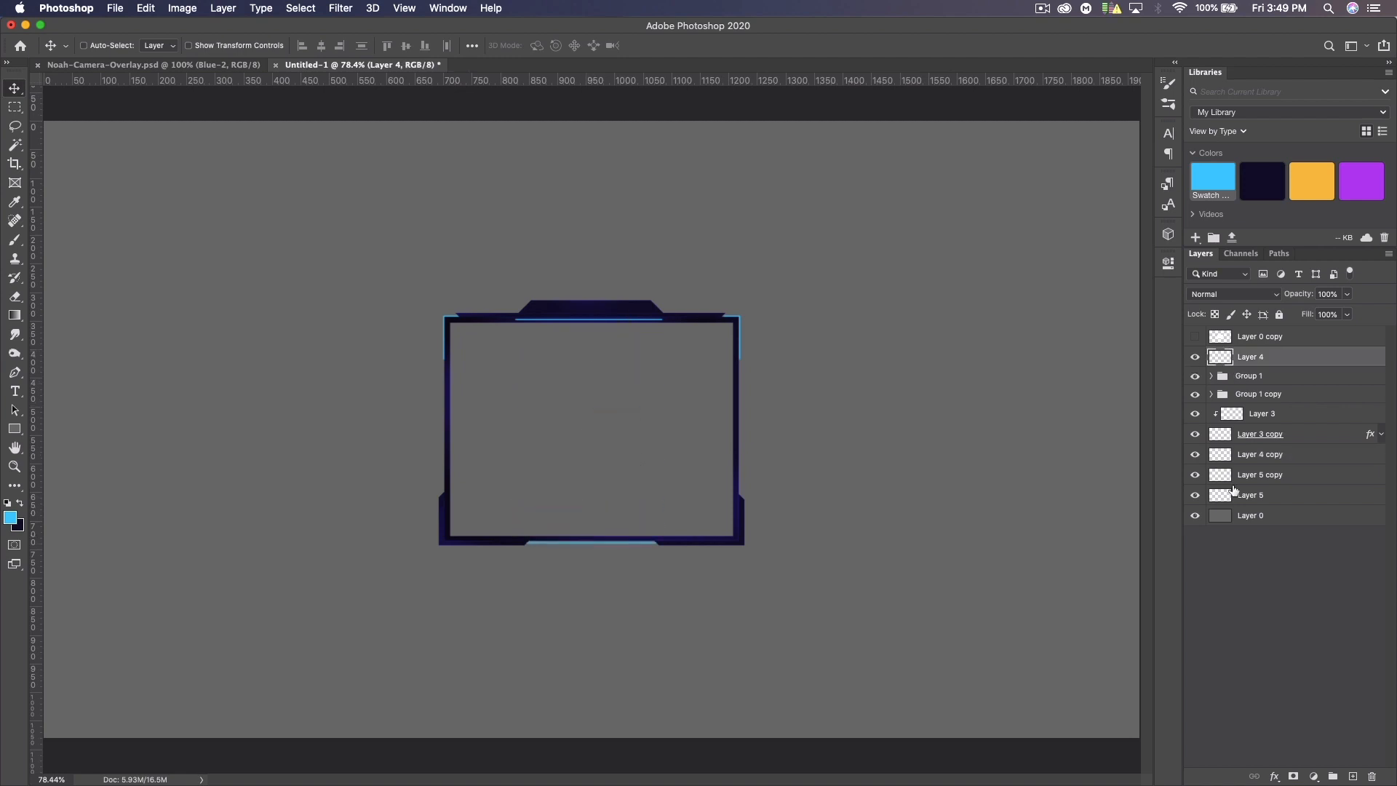
pyautogui.click(1350, 777)
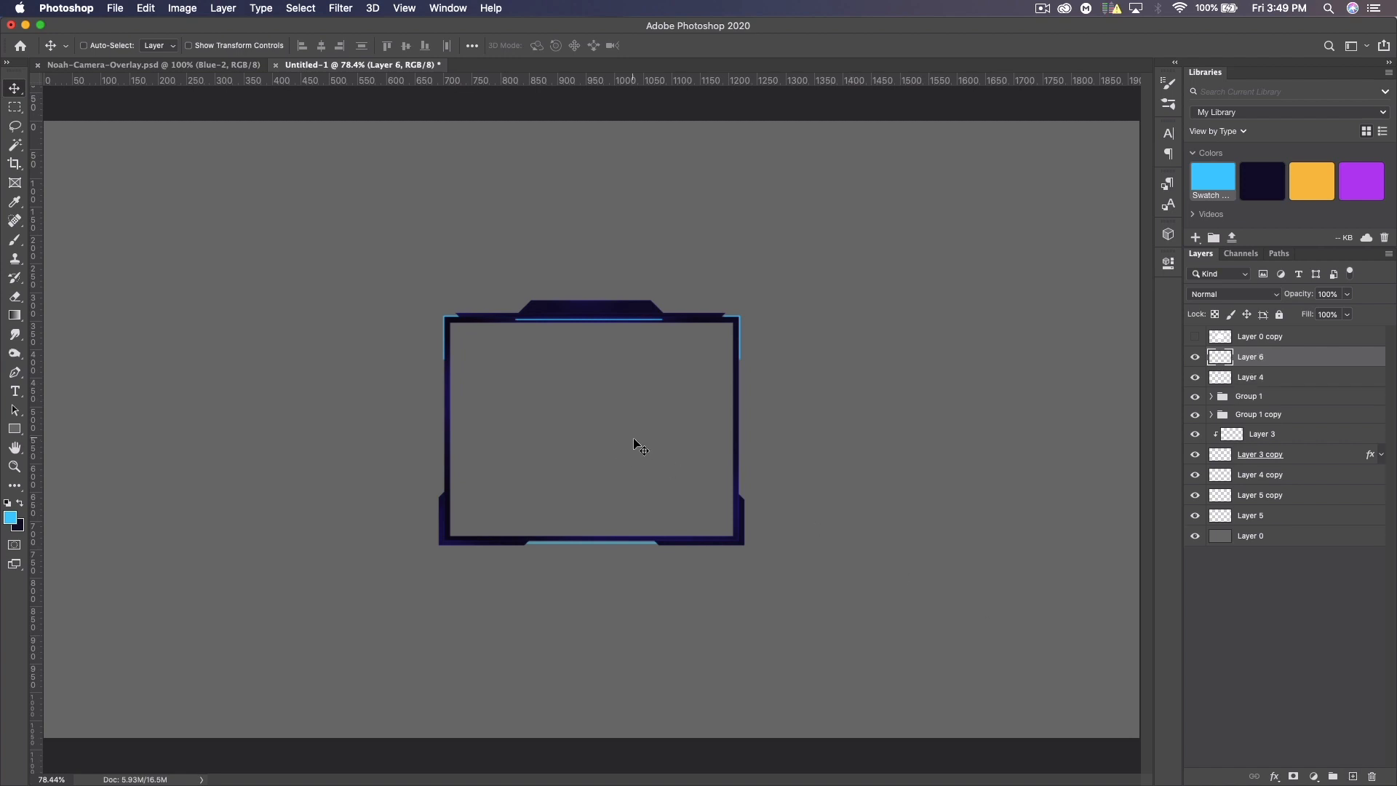
pyautogui.click(15, 241)
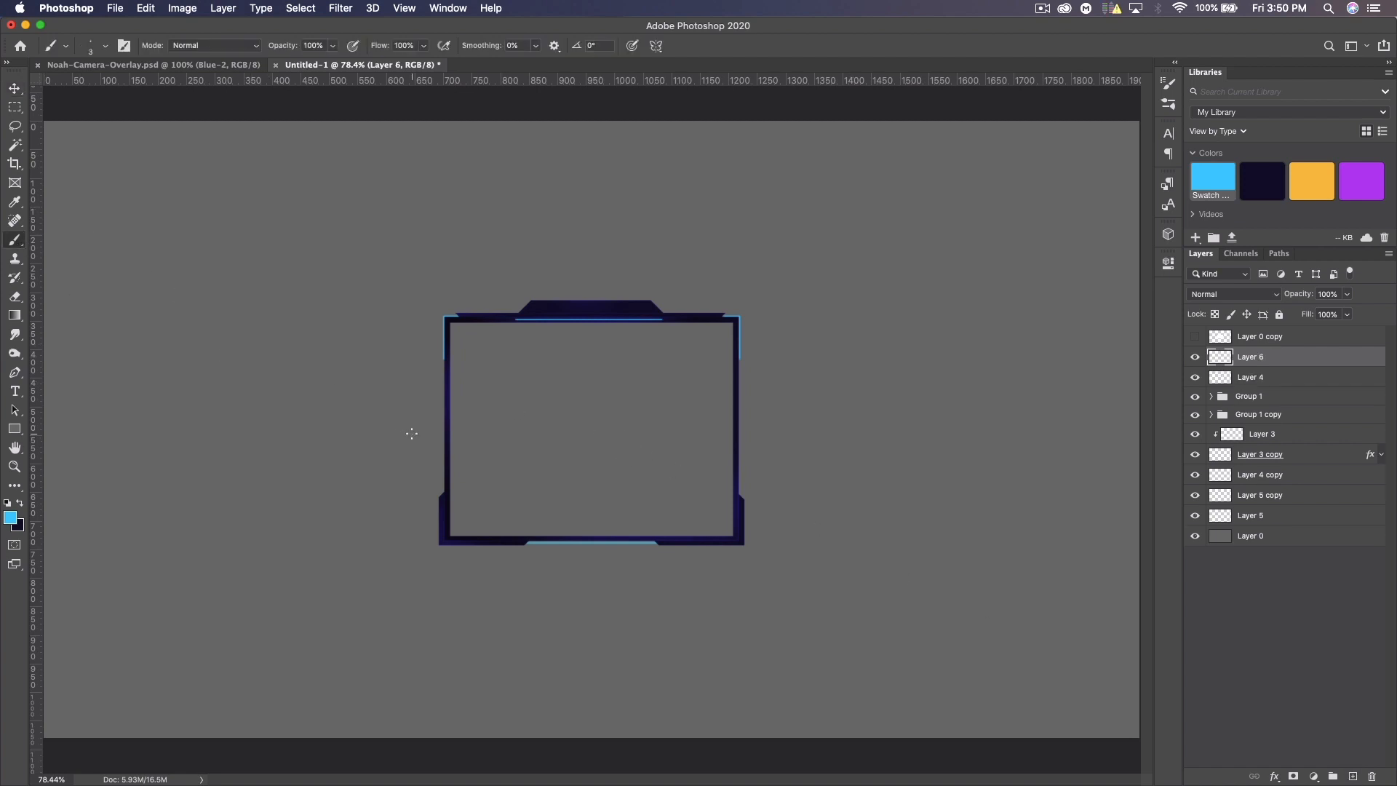
pyautogui.press('super+plus')
pyautogui.press('super+plus')
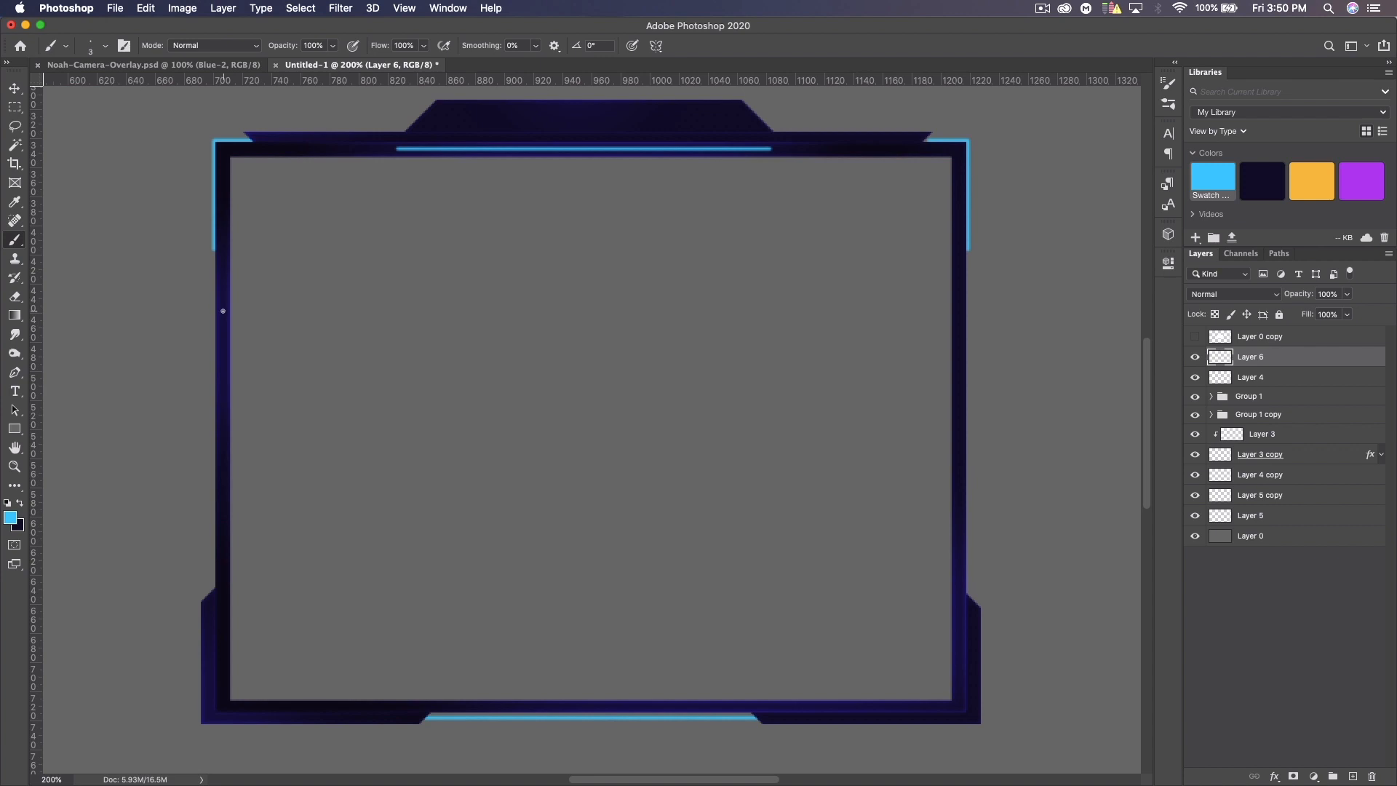
pyautogui.moveTo(223, 322); pyautogui.dragTo(218, 426)
# On a new layer, dab a light blue dot just below the left line and strengthen it by merging it with a duplicate
pyautogui.click(1352, 776)
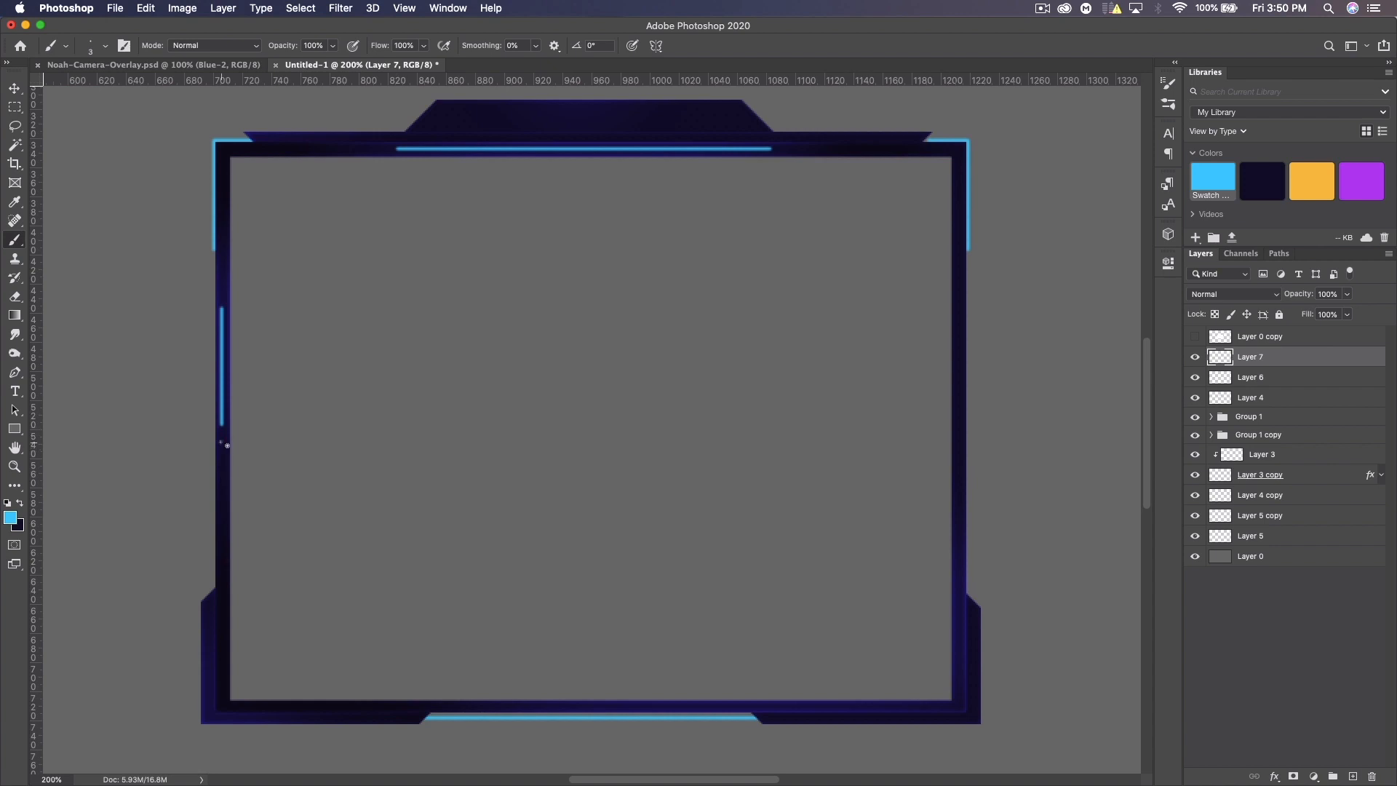
pyautogui.click(14, 88)
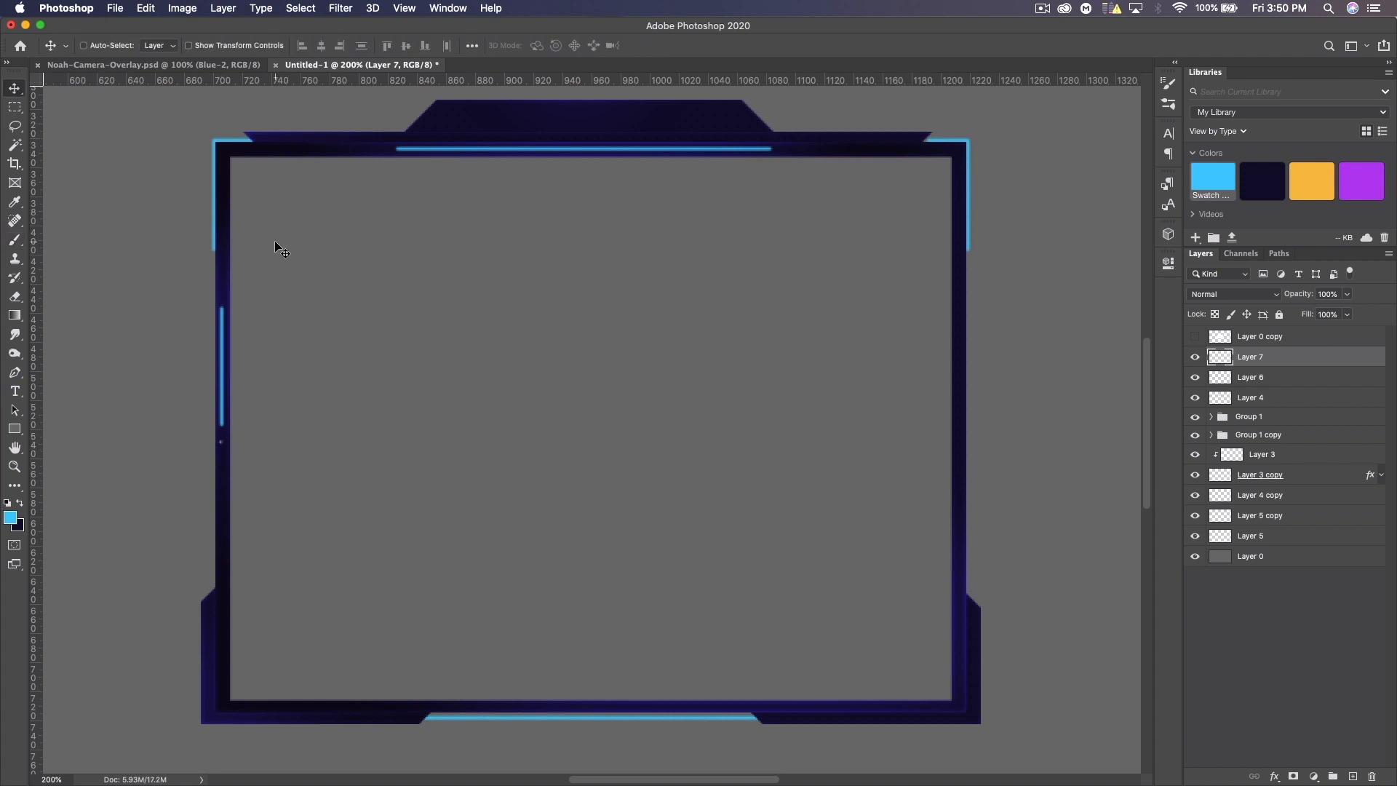
pyautogui.press('super+minus')
pyautogui.press('super+minus')
pyautogui.press('super+equal')
pyautogui.press('super+equal')
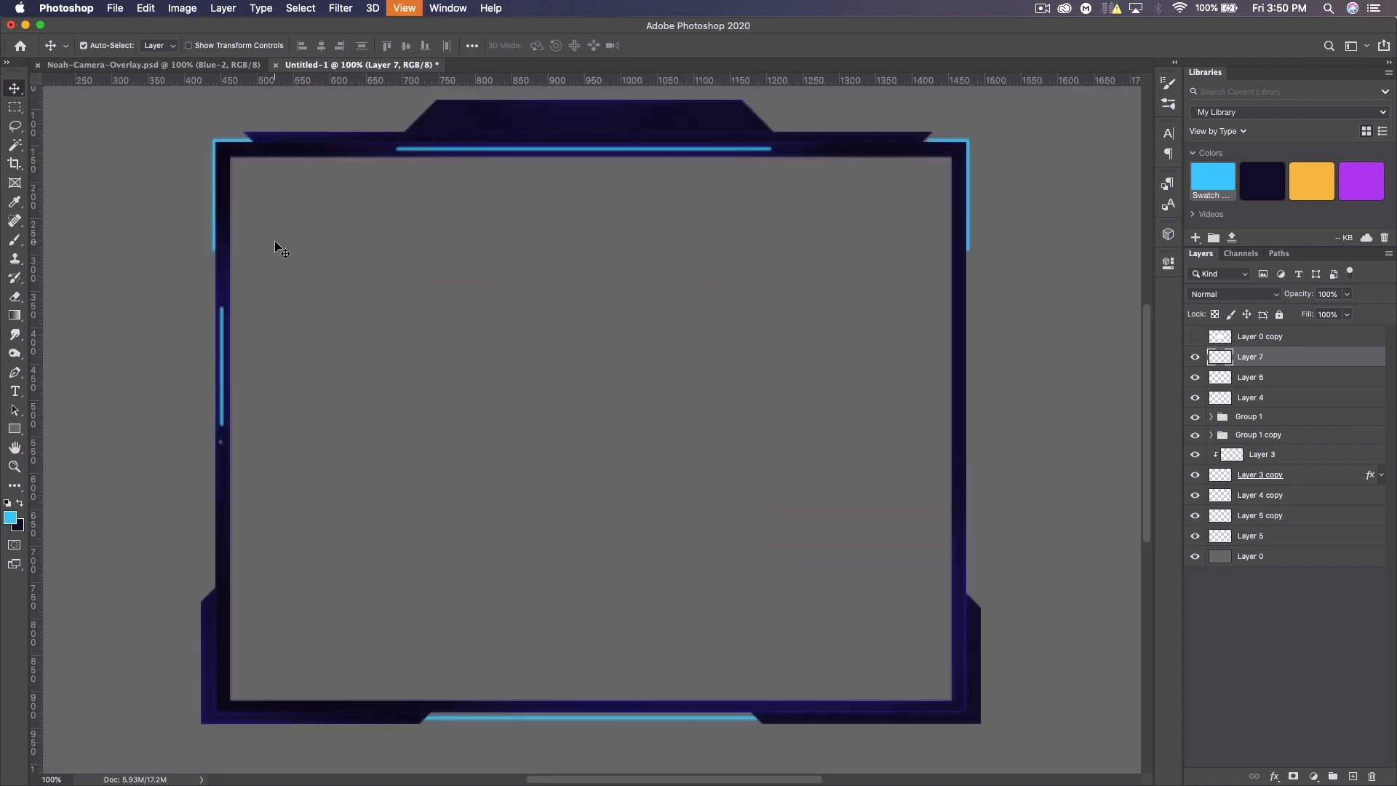
pyautogui.press('super+j')
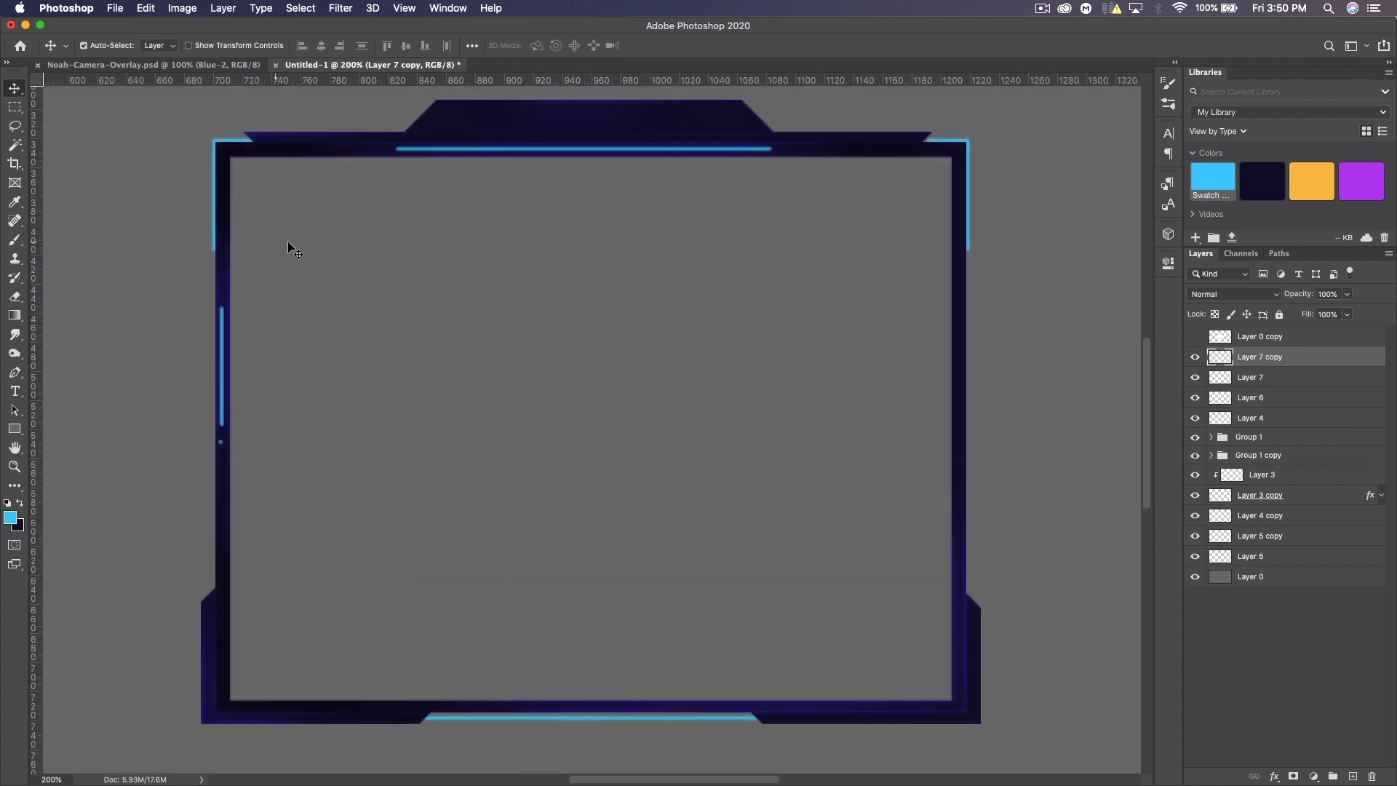
pyautogui.keyDown('super'); pyautogui.click(1291, 380); pyautogui.keyUp('super')
pyautogui.press('super+e')
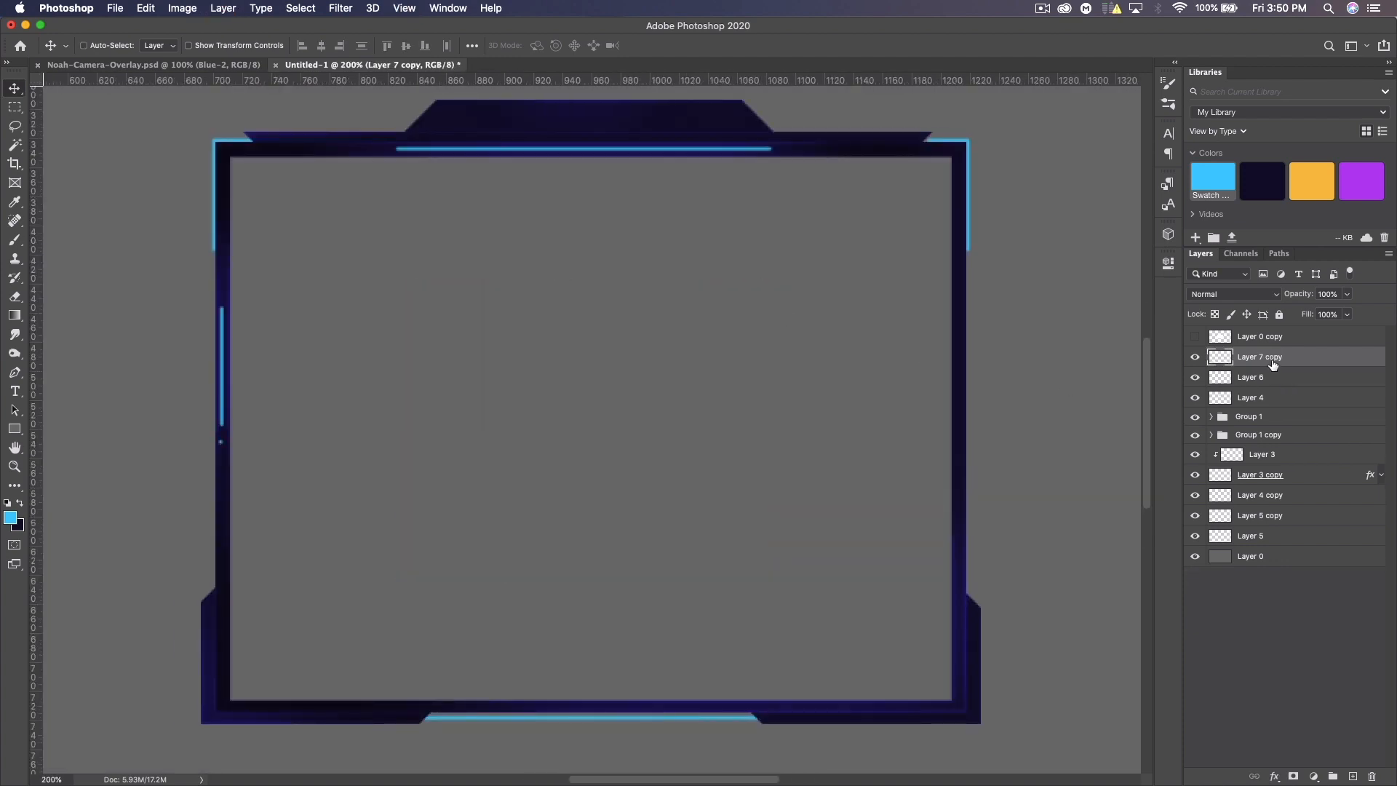
# Duplicate the dot layer and place the copy a short distance straight below the first dot
pyautogui.press('super+j')
pyautogui.moveTo(231, 432); pyautogui.dragTo(233, 454)
pyautogui.keyDown('super'); pyautogui.click(1287, 376); pyautogui.keyUp('super')
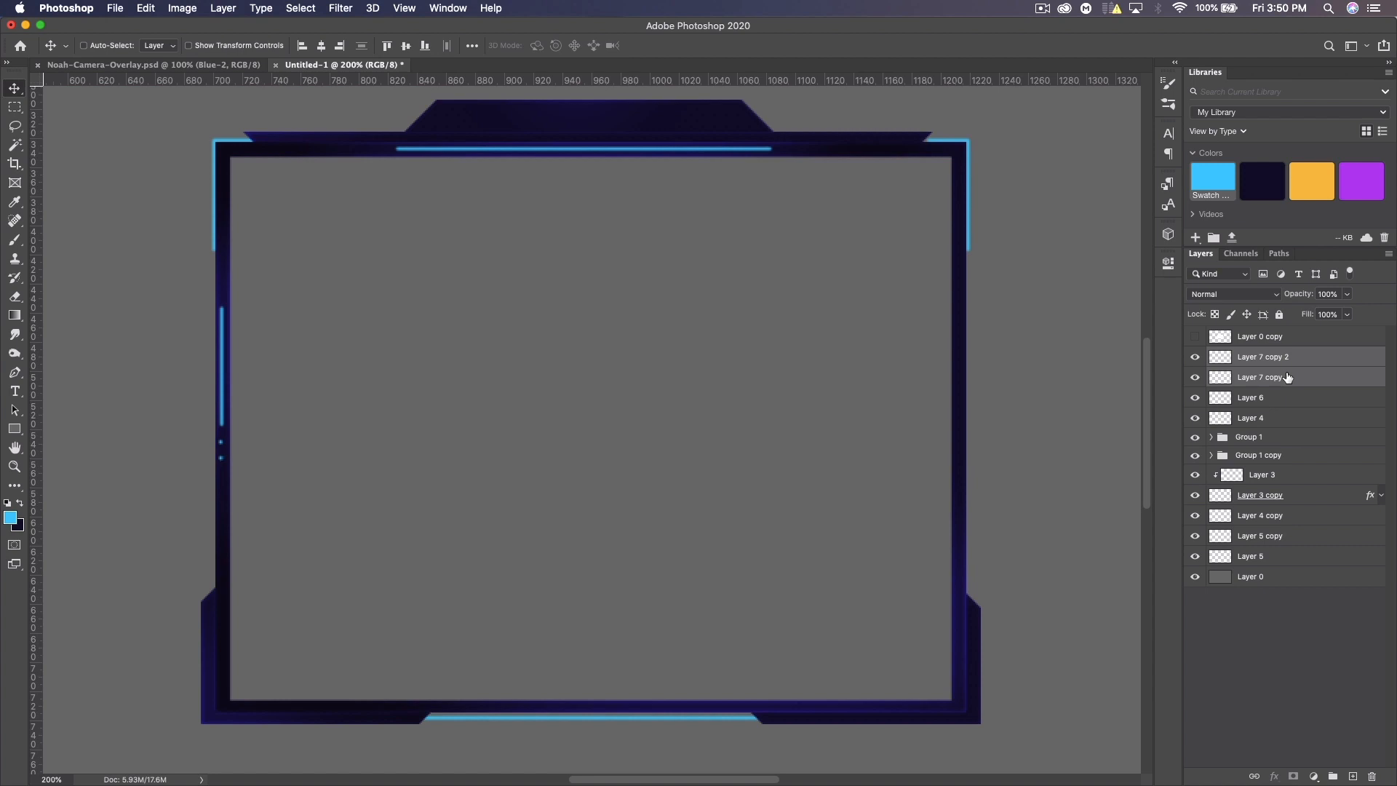
# Duplicate the left line with its two dots and position the copies at the same height inside the frame's right side
pyautogui.click(1300, 364)
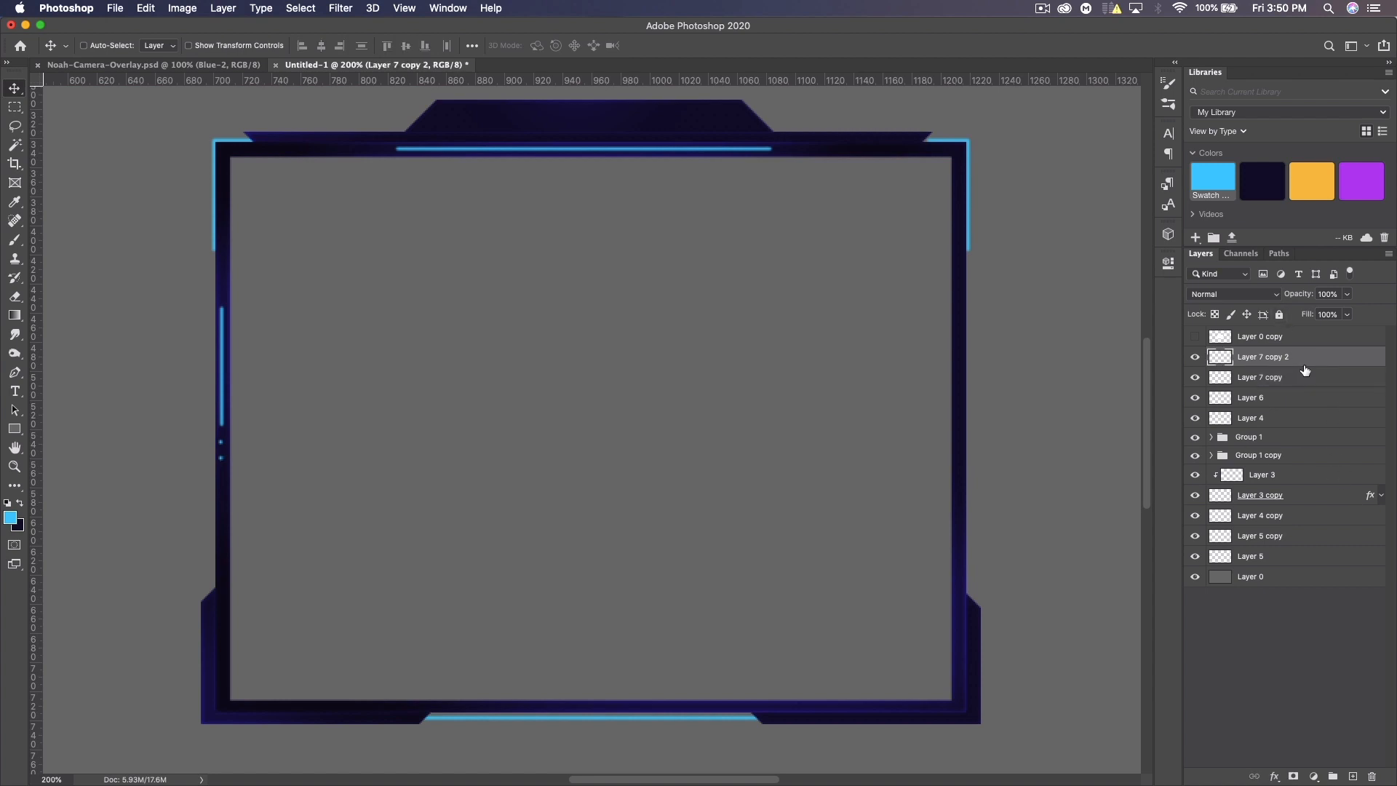
pyautogui.keyDown('shift'); pyautogui.click(1279, 397); pyautogui.keyUp('shift')
pyautogui.press('super+j')
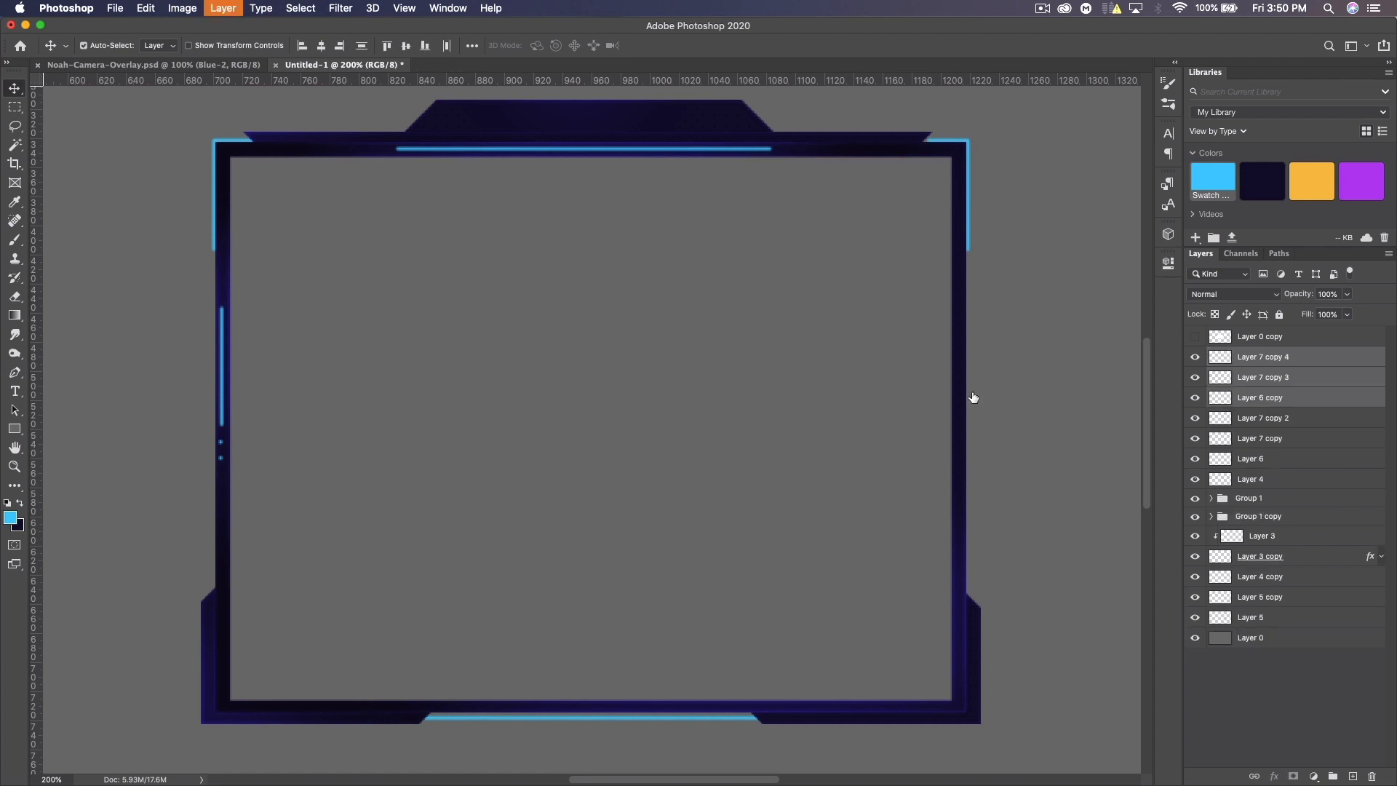
pyautogui.moveTo(297, 368); pyautogui.dragTo(964, 359)
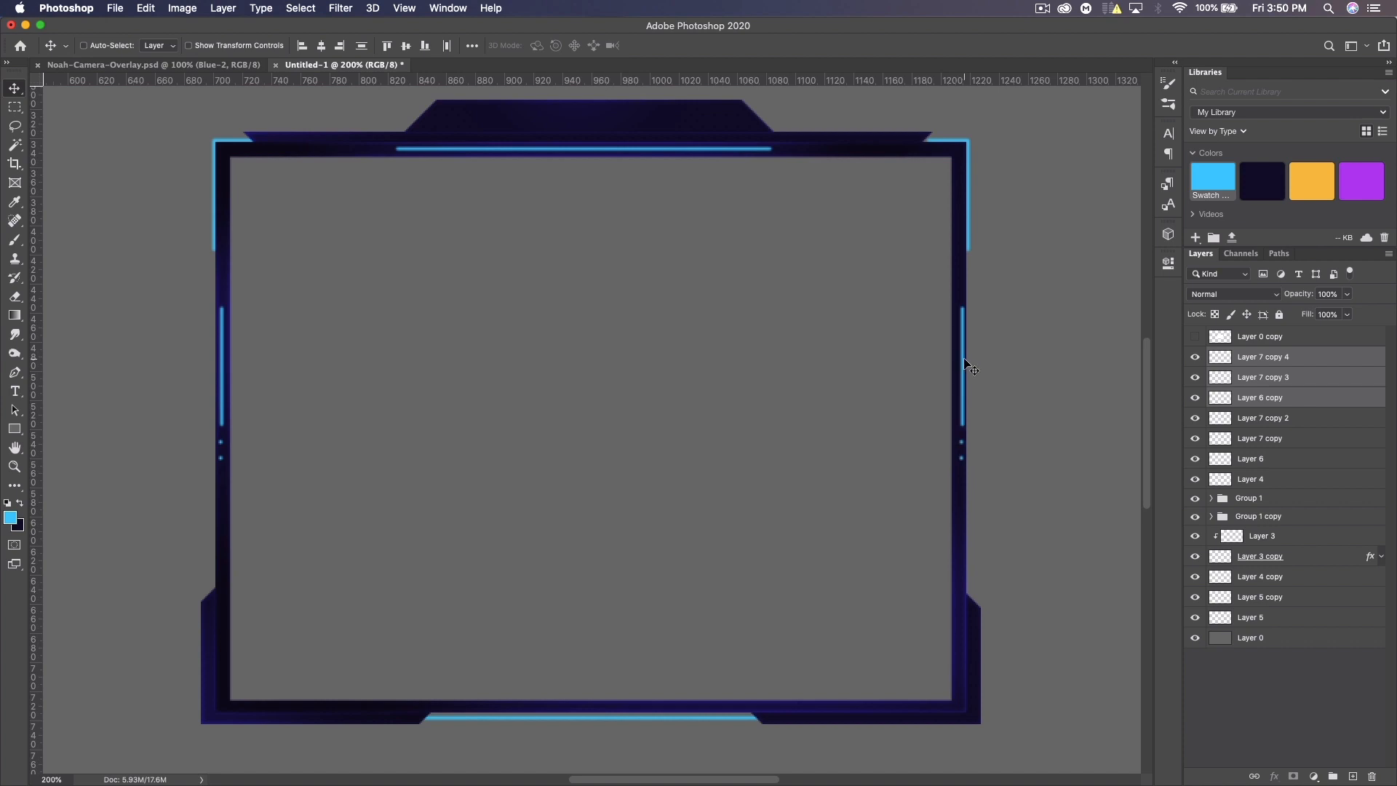
pyautogui.press('Left')
pyautogui.press('Left')
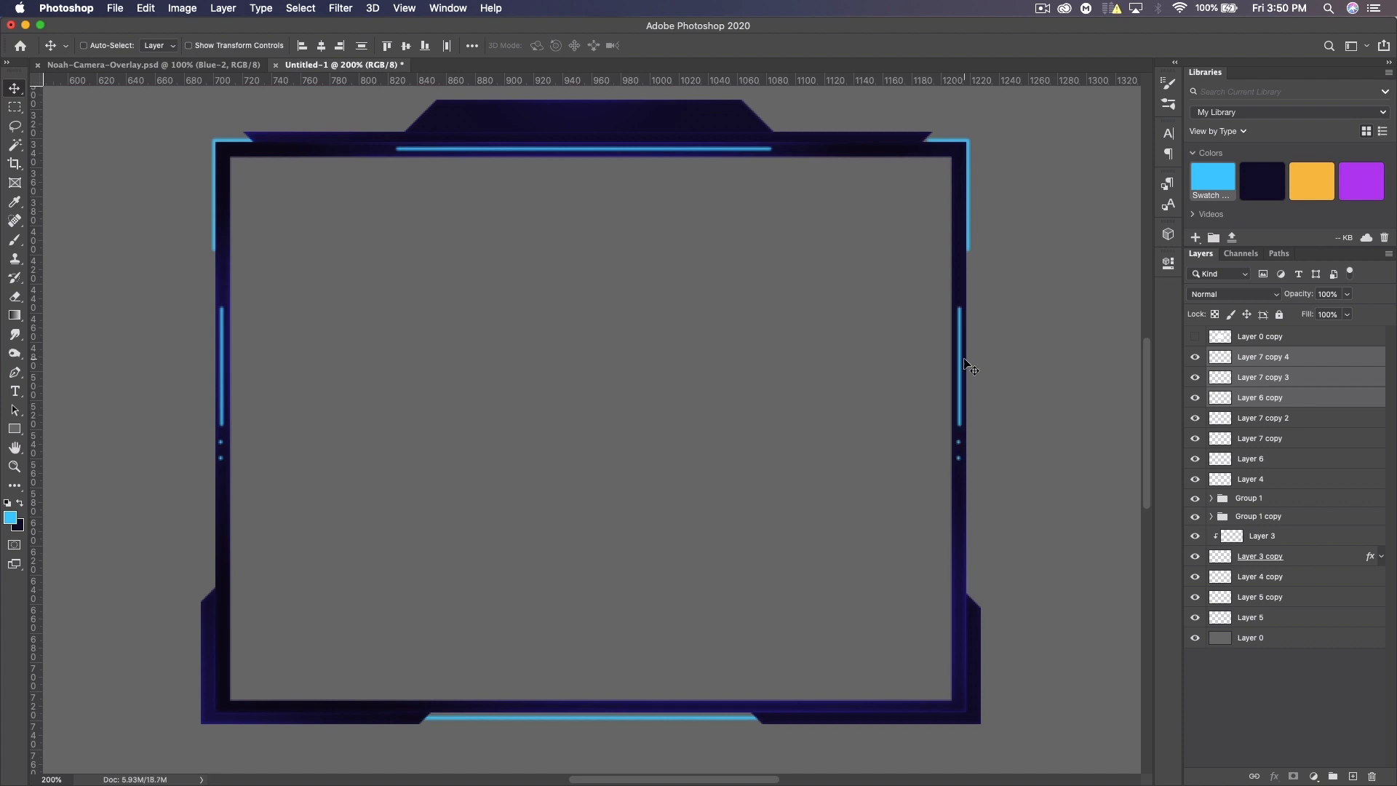
pyautogui.press('super+minus')
pyautogui.press('super+plus')
# Place three copies of the dot in a row on the right half of the frame's bottom bar and select their layers
pyautogui.click(1285, 363)
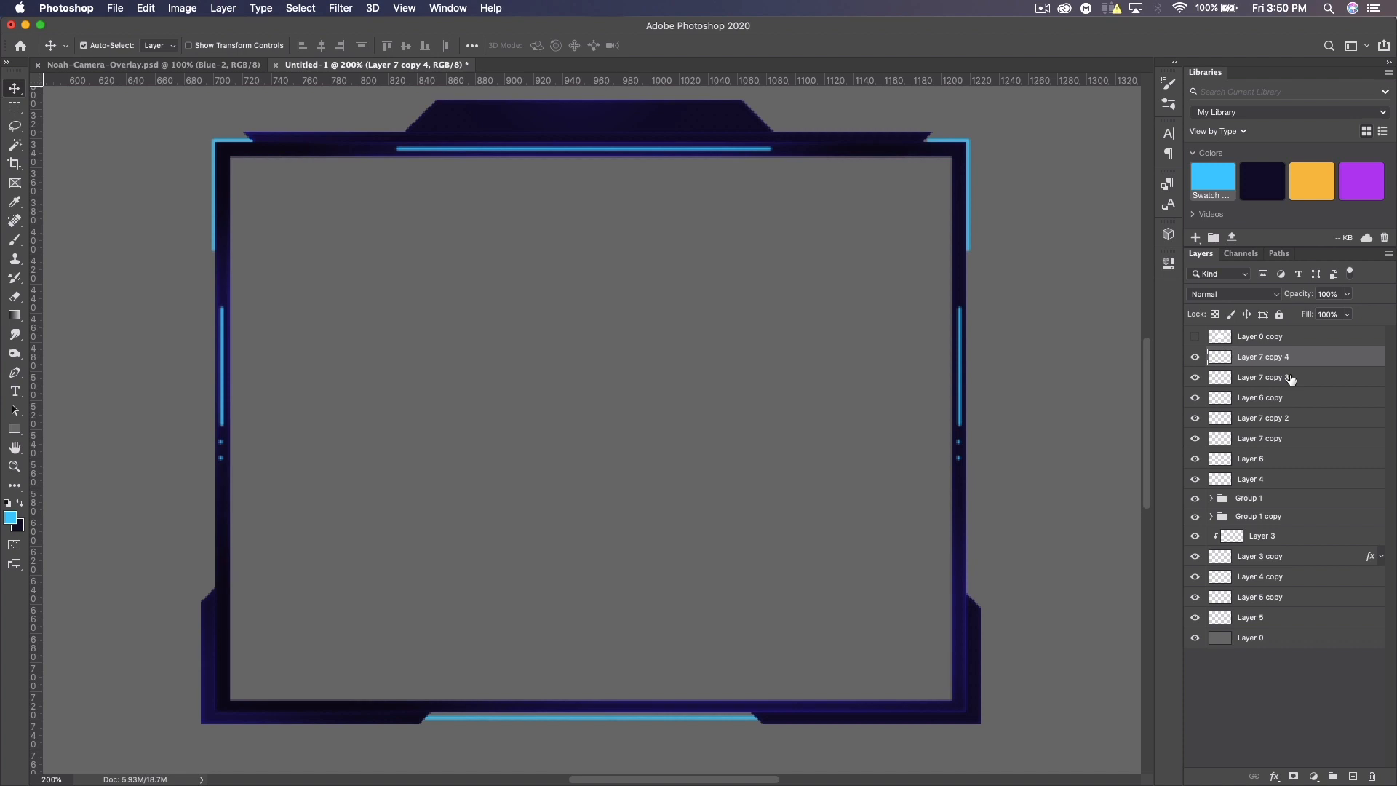
pyautogui.press('super+j')
pyautogui.moveTo(967, 465); pyautogui.dragTo(730, 701)
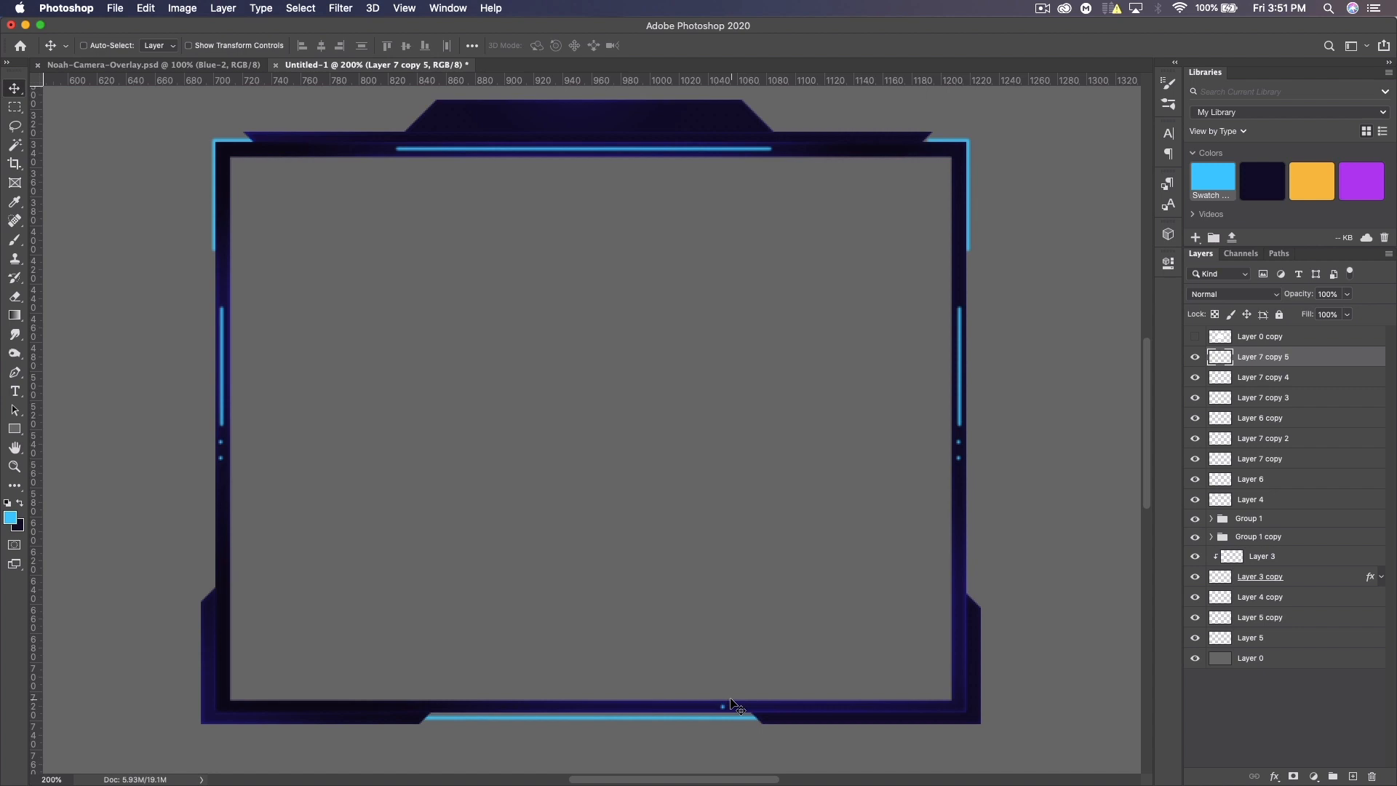
pyautogui.press('super+j')
pyautogui.moveTo(740, 707); pyautogui.dragTo(725, 708)
pyautogui.moveTo(734, 707); pyautogui.dragTo(710, 701)
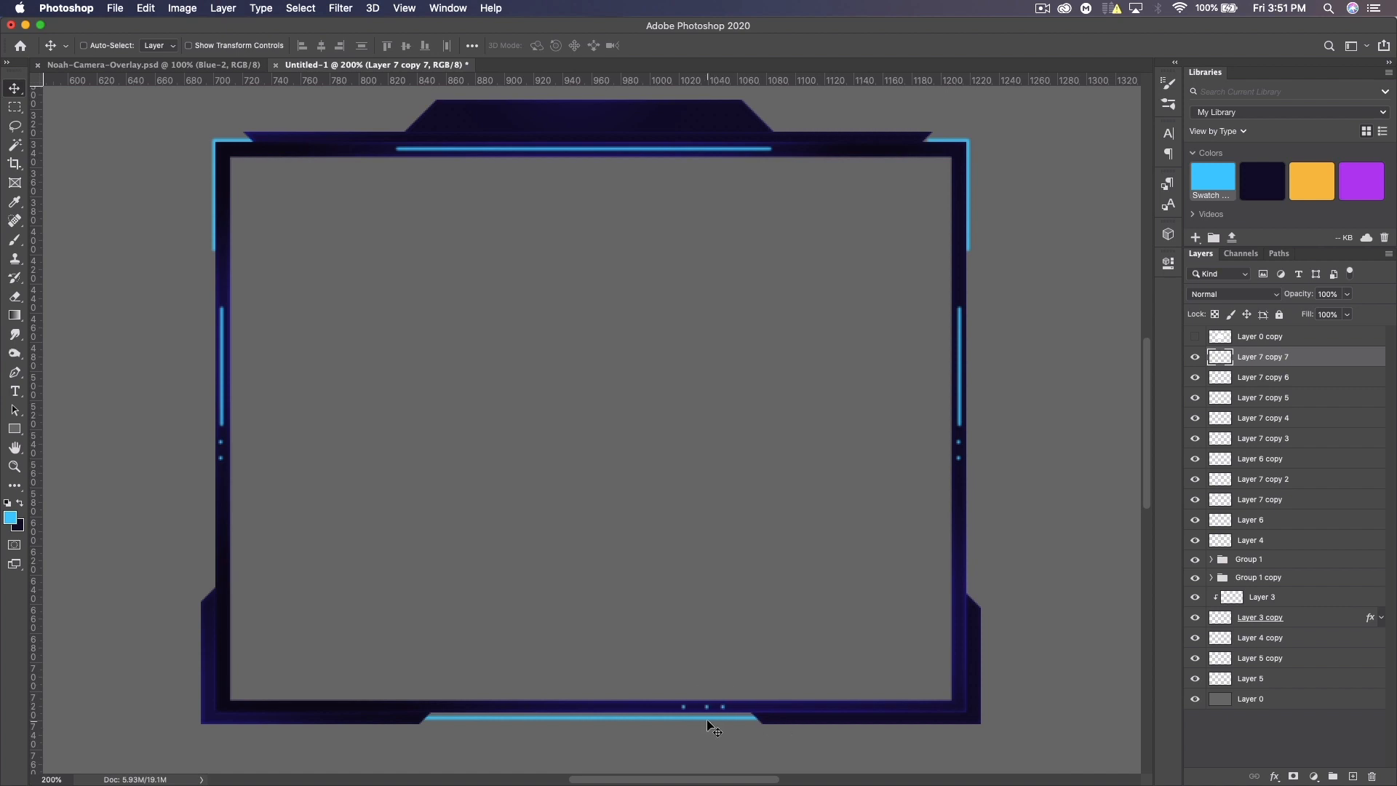
pyautogui.keyDown('shift'); pyautogui.click(1295, 400); pyautogui.keyUp('shift')
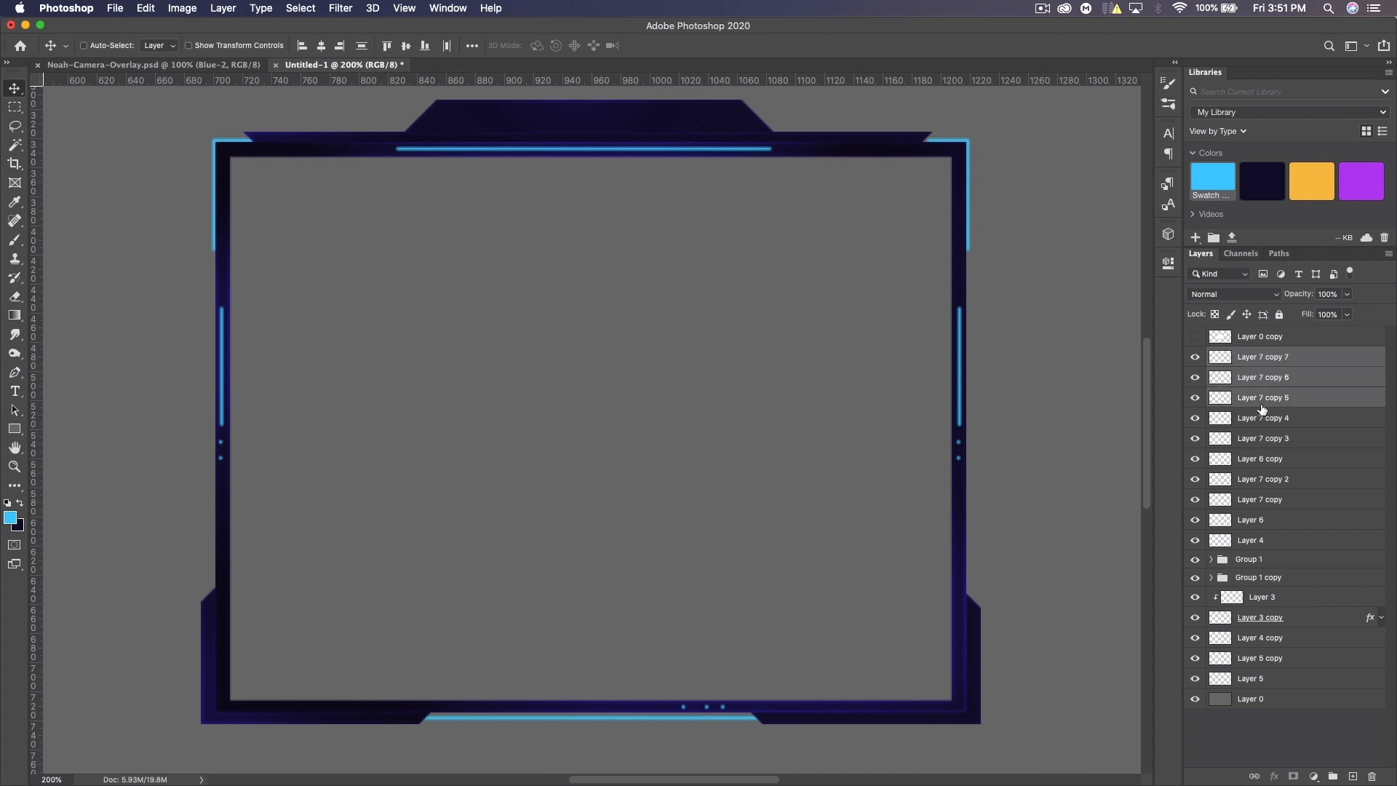
# Distribute the three bottom-bar dots evenly by horizontal centers and shift them slightly further right
pyautogui.click(224, 8)
pyautogui.moveTo(360, 464)
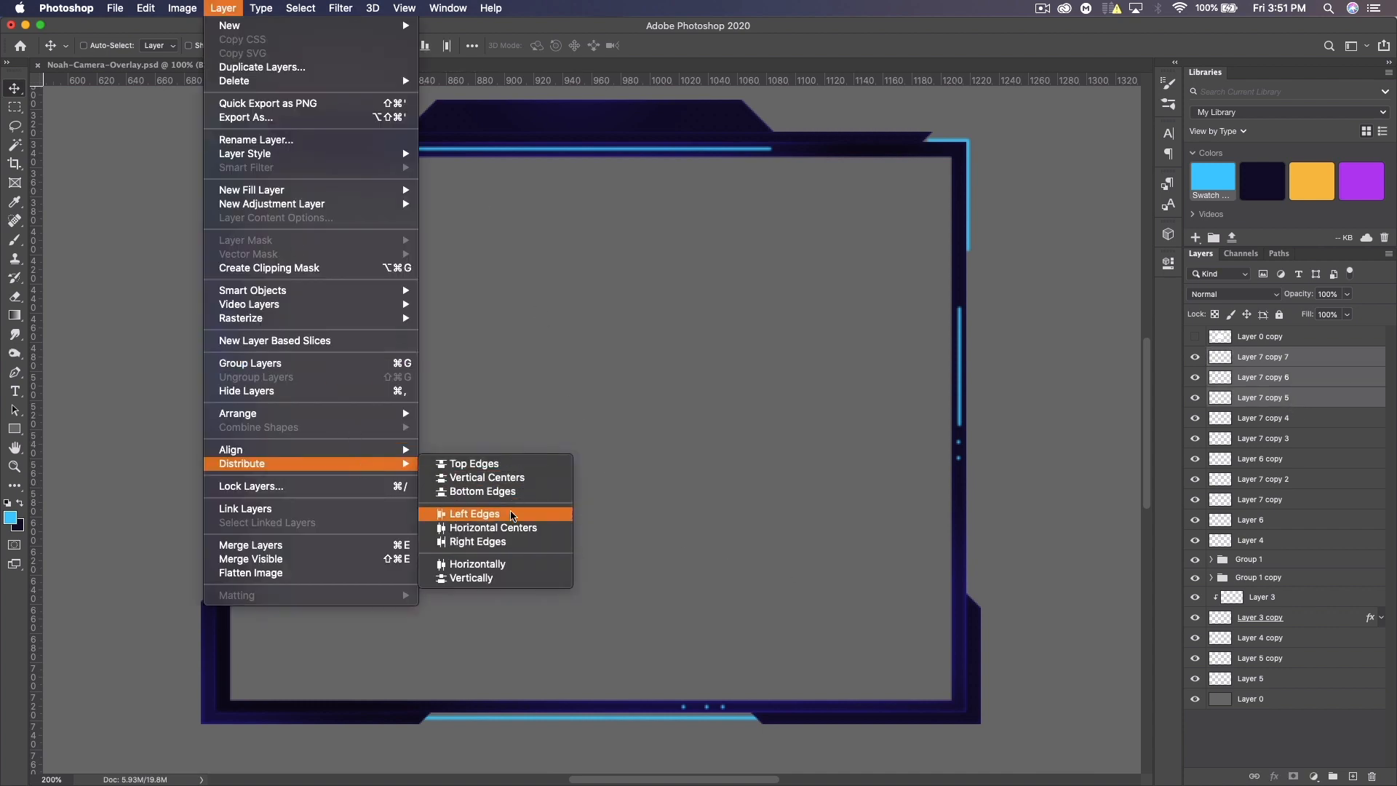
pyautogui.click(502, 527)
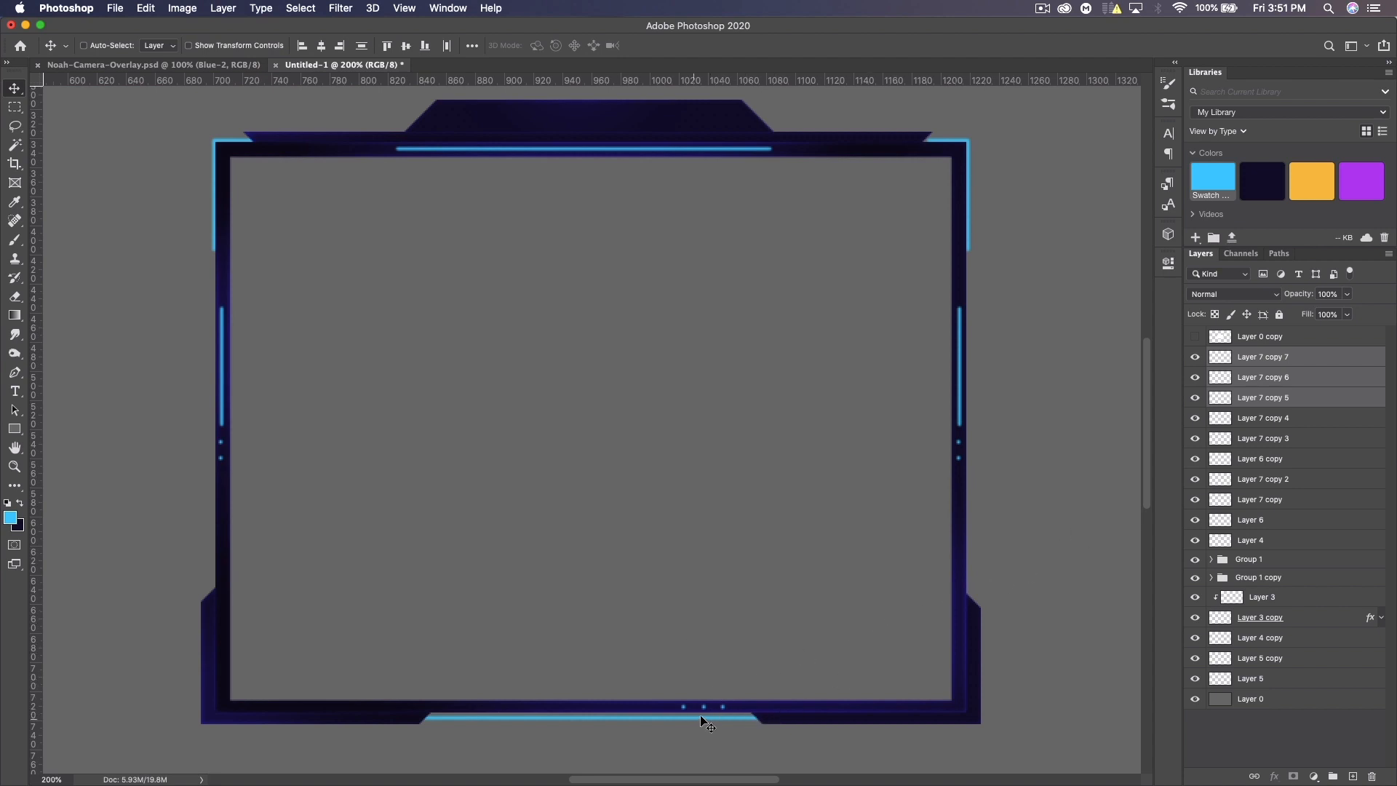
pyautogui.moveTo(752, 714); pyautogui.dragTo(775, 714)
# Merge the three dots into one layer, duplicate it, and place the copy on the left half of the bottom bar
pyautogui.press('super+e')
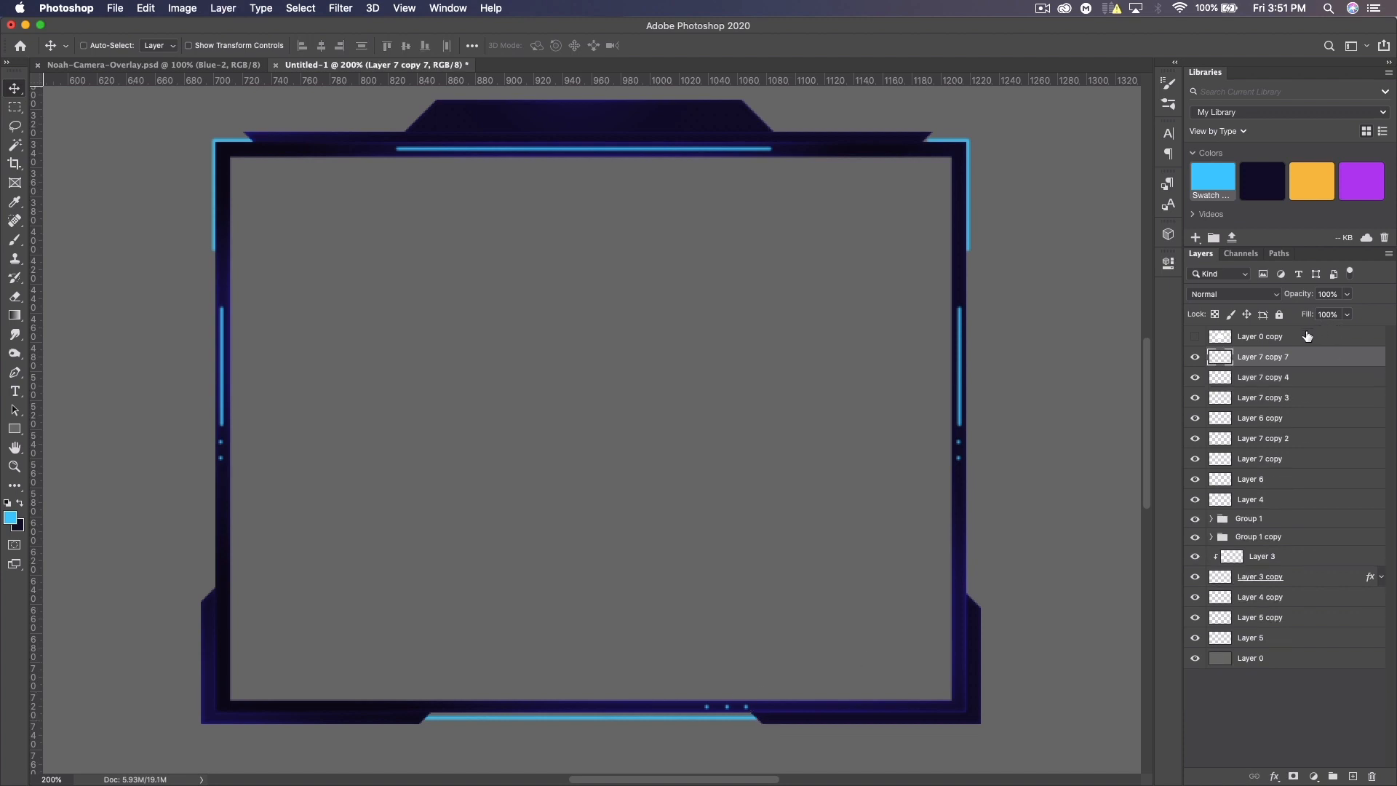
pyautogui.press('super+j')
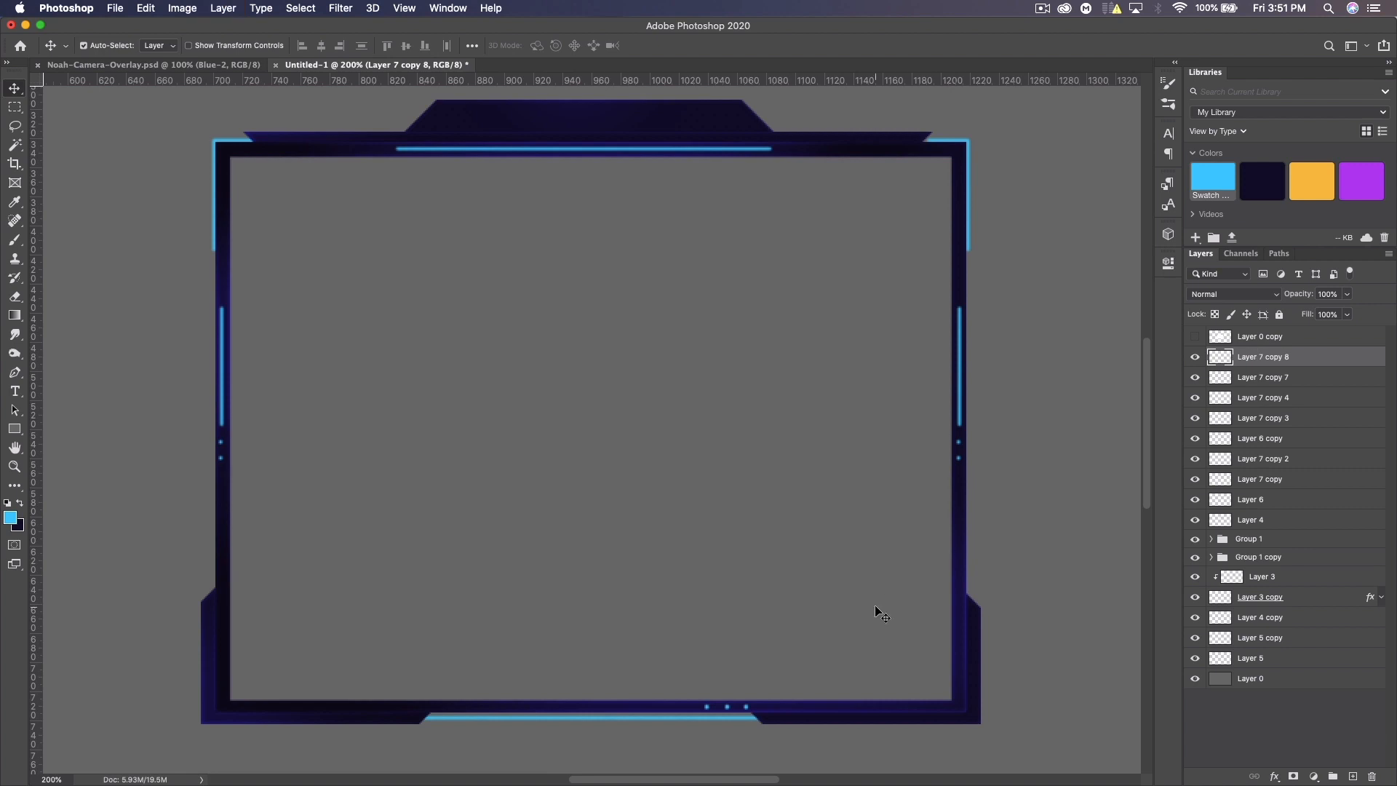
pyautogui.moveTo(735, 710); pyautogui.dragTo(483, 715)
# On a new layer, paint a short, thick light blue pill in the frame's bottom-left corner with an enlarged brush
pyautogui.click(1354, 777)
pyautogui.click(15, 240)
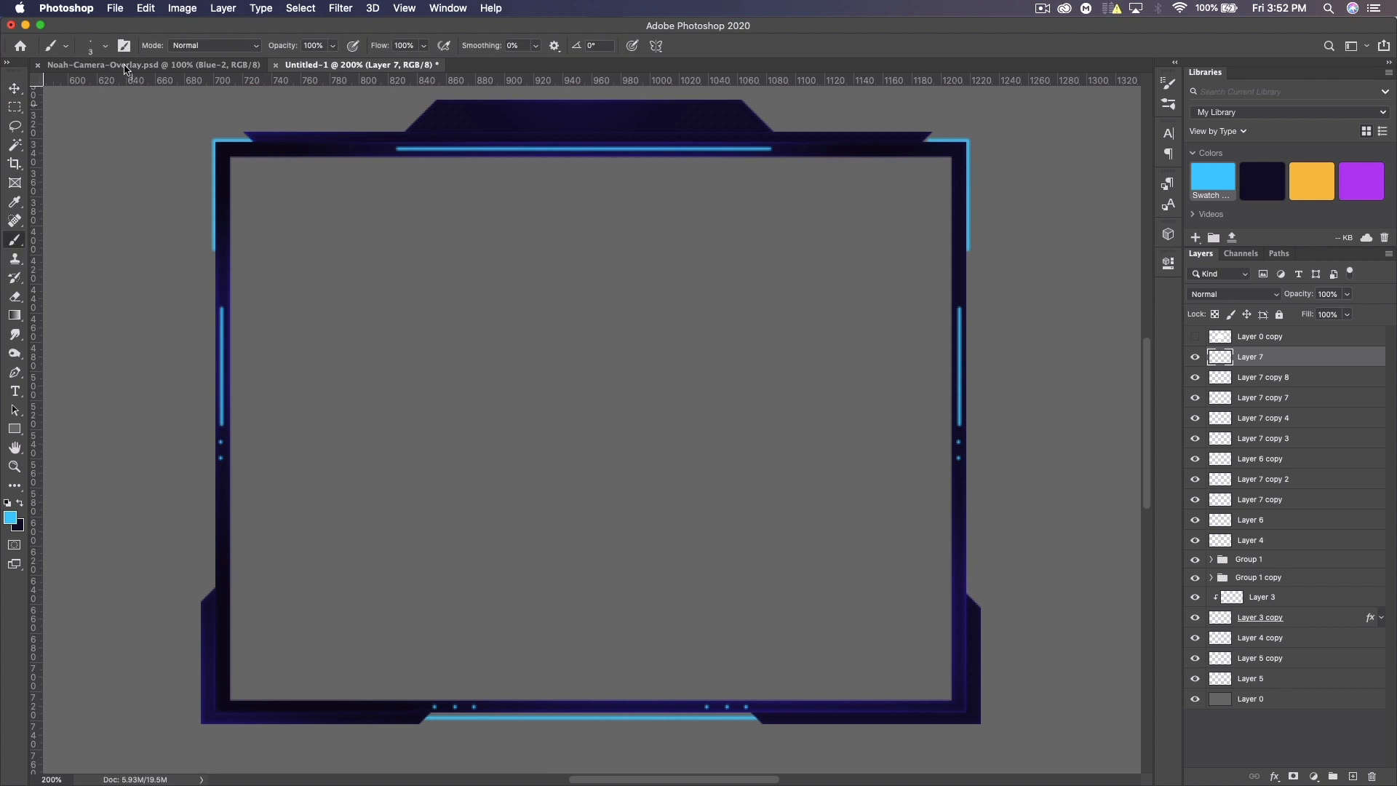
pyautogui.press(']')
pyautogui.press(']')
pyautogui.press(']')
pyautogui.press(']')
pyautogui.press(']')
pyautogui.press(']')
pyautogui.moveTo(226, 712); pyautogui.dragTo(248, 712)
pyautogui.click(13, 88)
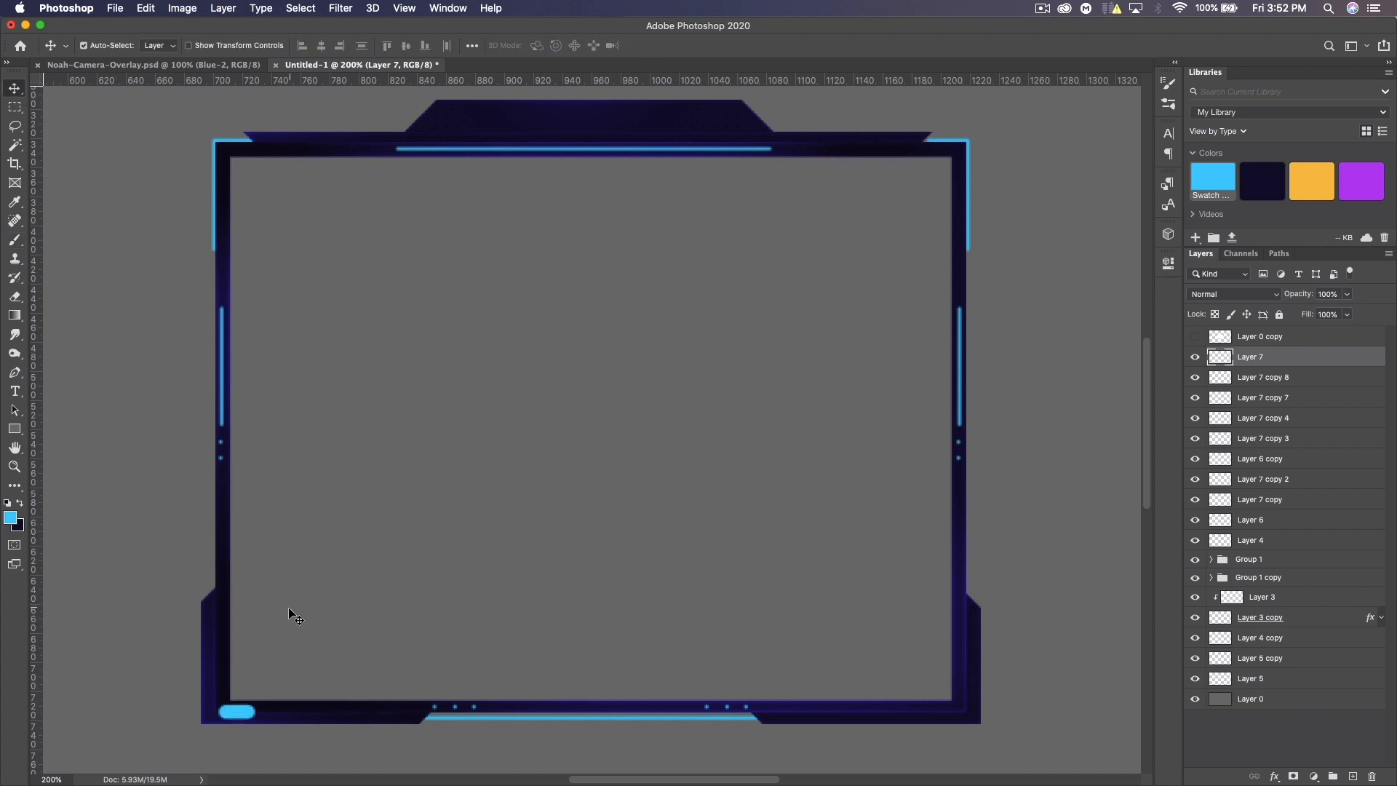
# Duplicate the light blue pill into the bottom-right corner and onto both ends of the top blue line
pyautogui.press('super+j')
pyautogui.moveTo(367, 714); pyautogui.dragTo(934, 720)
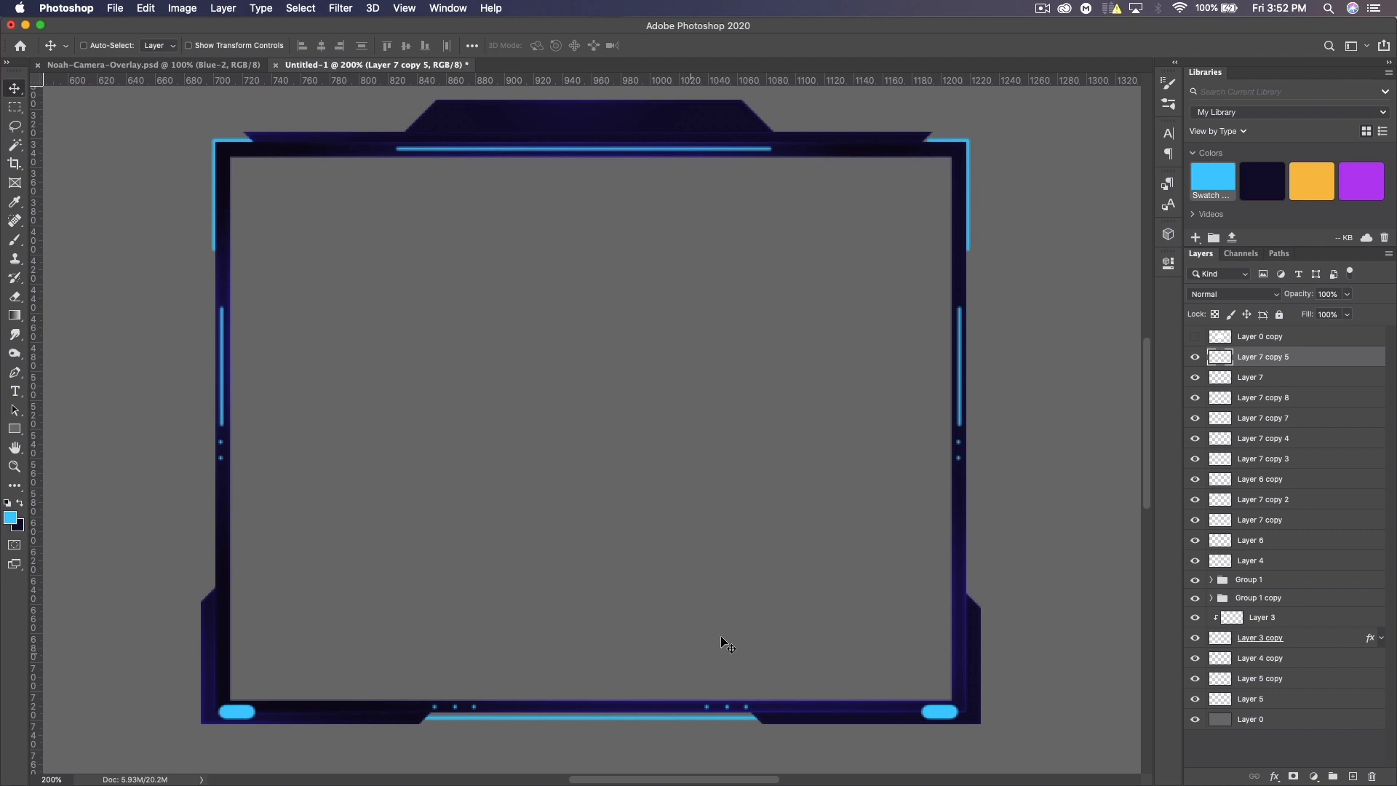
pyautogui.press('super+j')
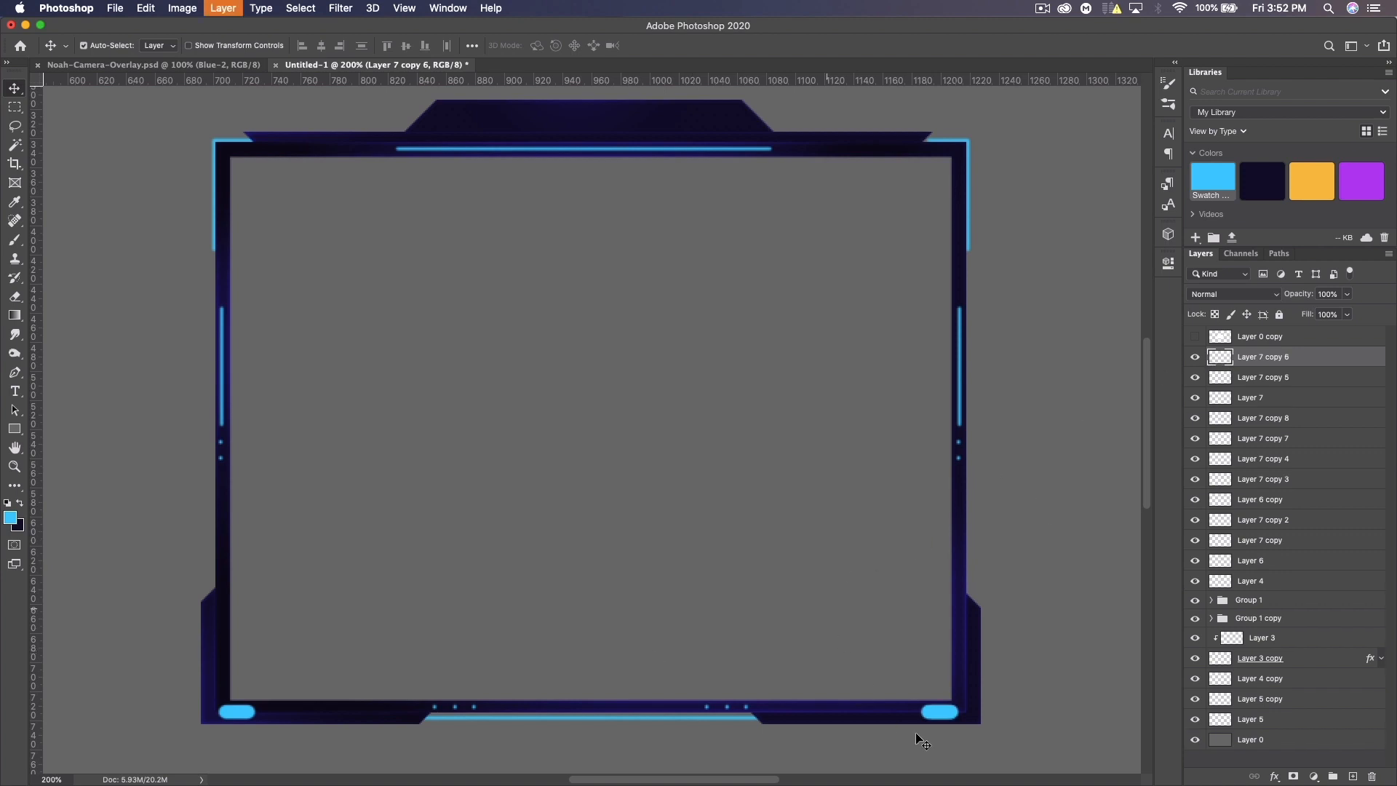
pyautogui.moveTo(896, 704); pyautogui.dragTo(387, 155)
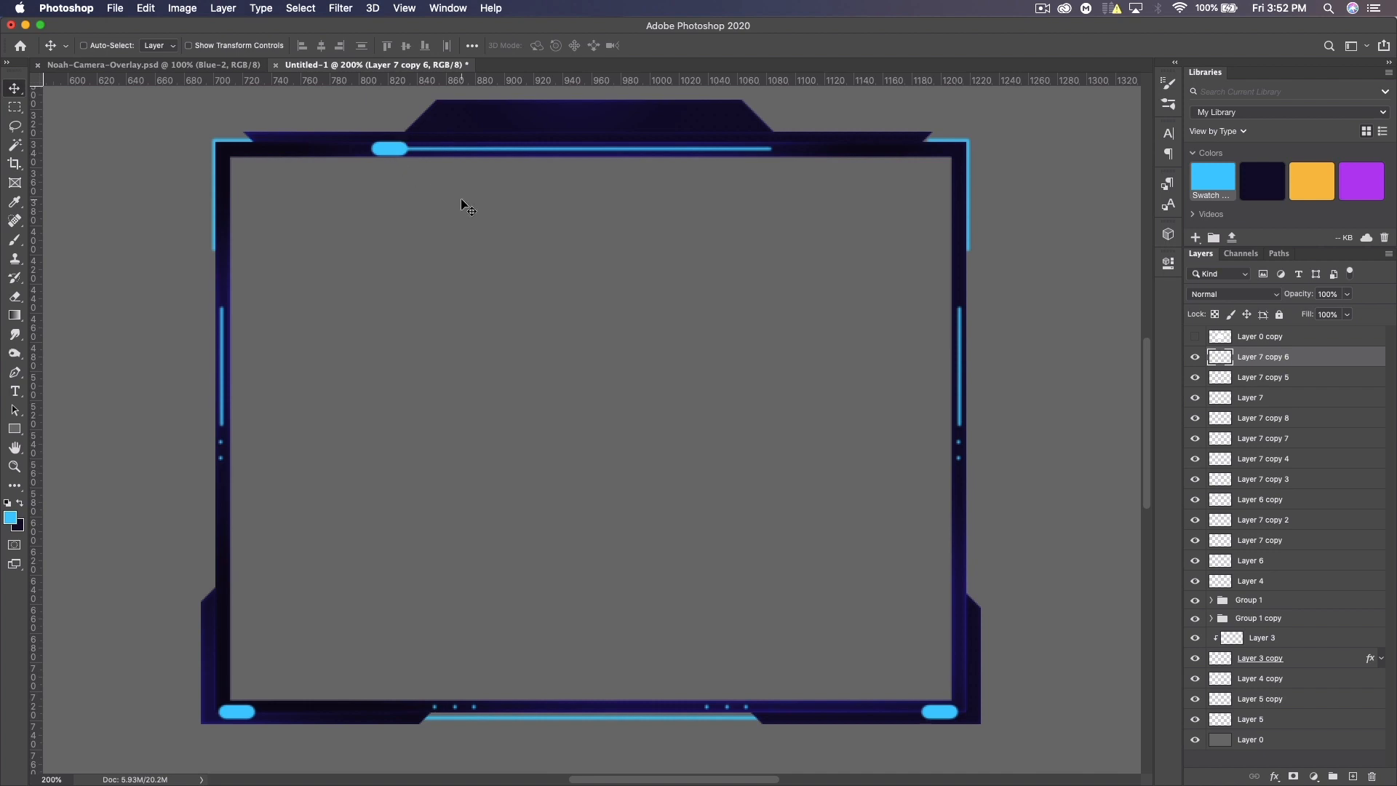
pyautogui.press('super+j')
pyautogui.moveTo(391, 151); pyautogui.dragTo(788, 153)
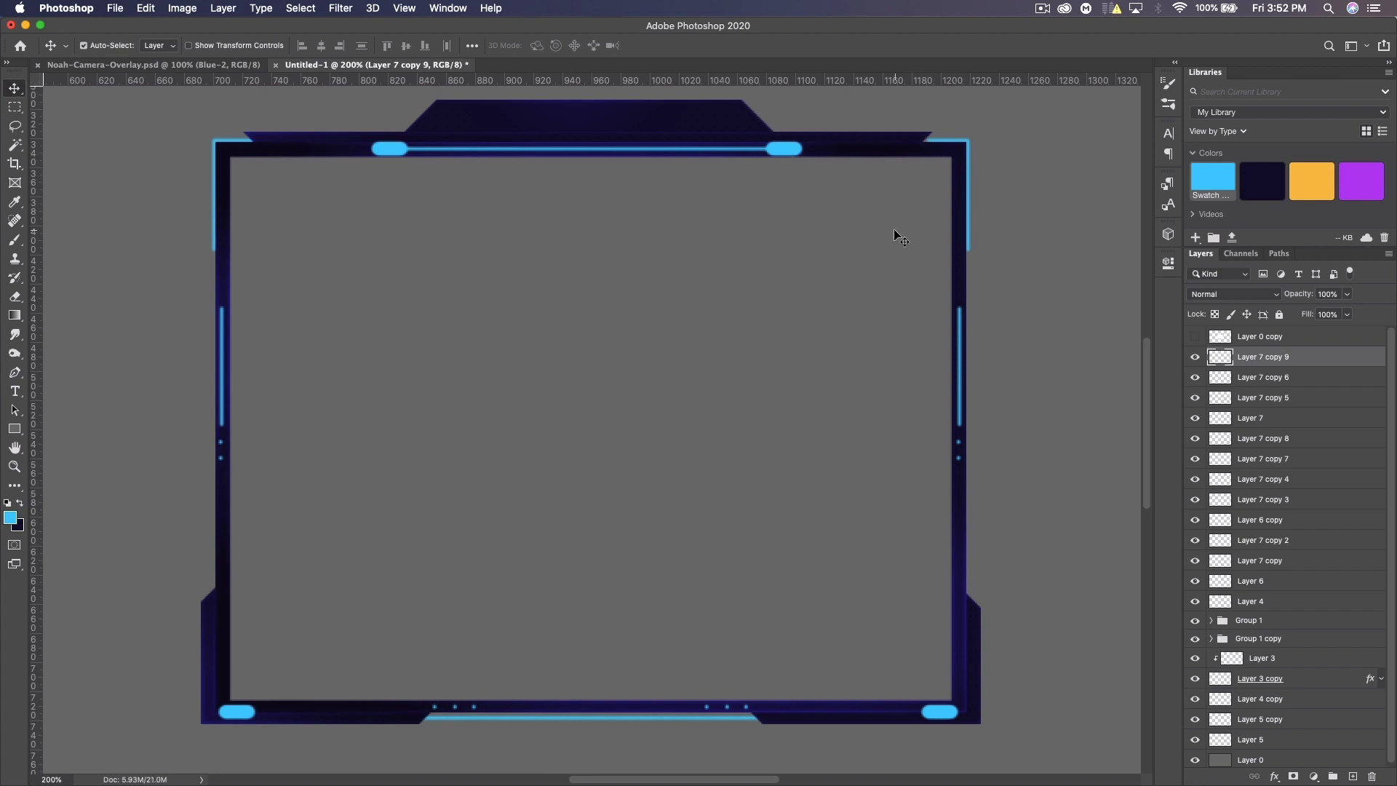
# Group all the blue accent layers from Layer 7 copy 9 down to Layer 4
pyautogui.press('super+minus')
pyautogui.press('super+minus')
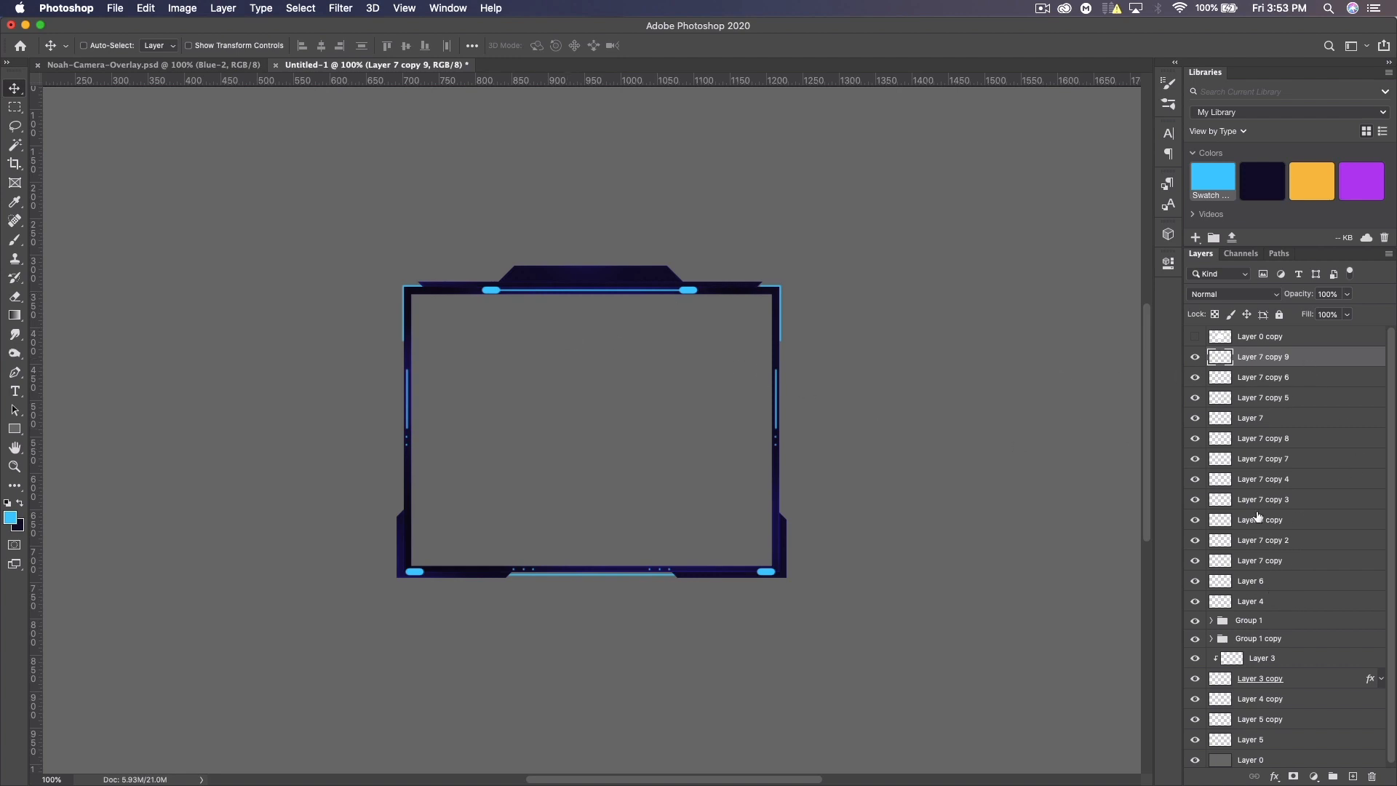
pyautogui.keyDown('shift'); pyautogui.click(1262, 603); pyautogui.keyUp('shift')
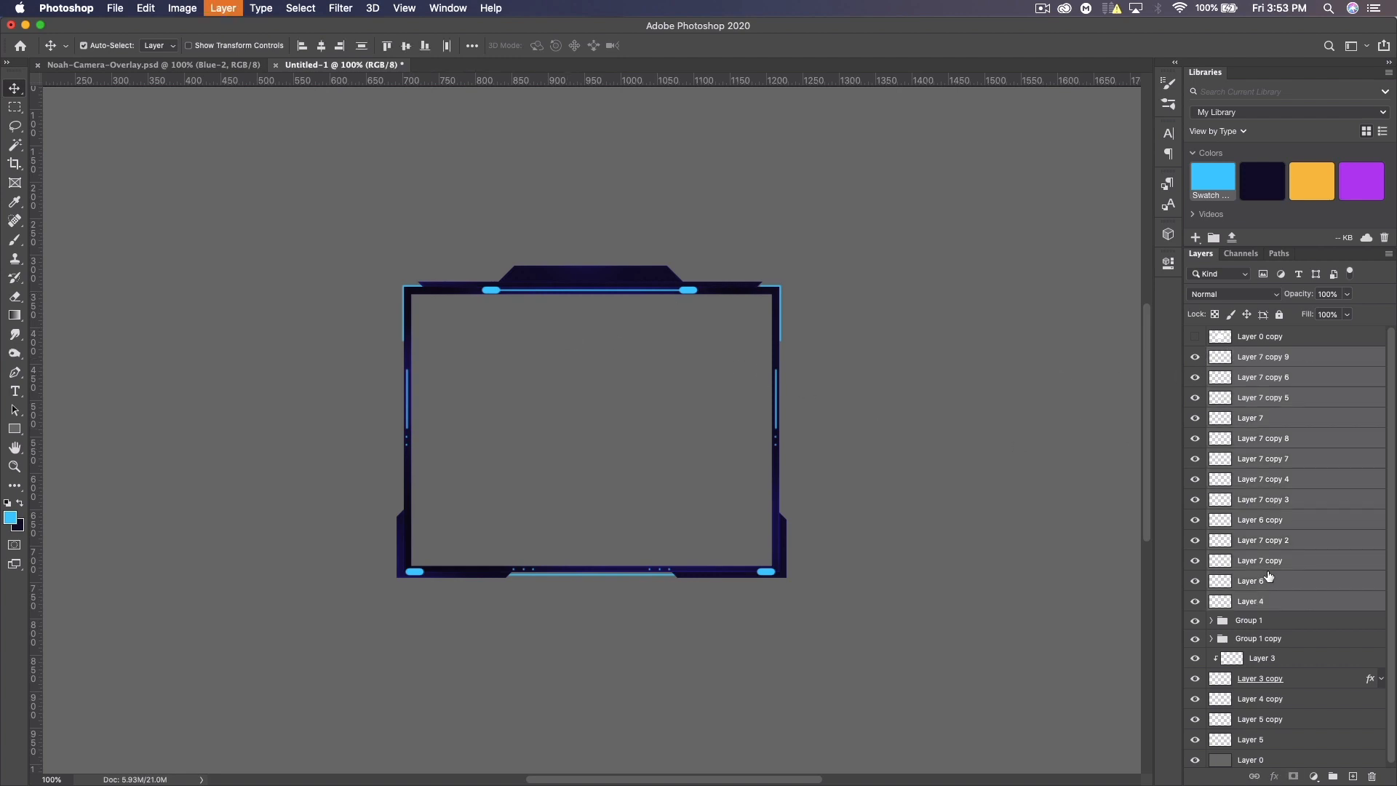
pyautogui.press('super+g')
pyautogui.click(1194, 356)
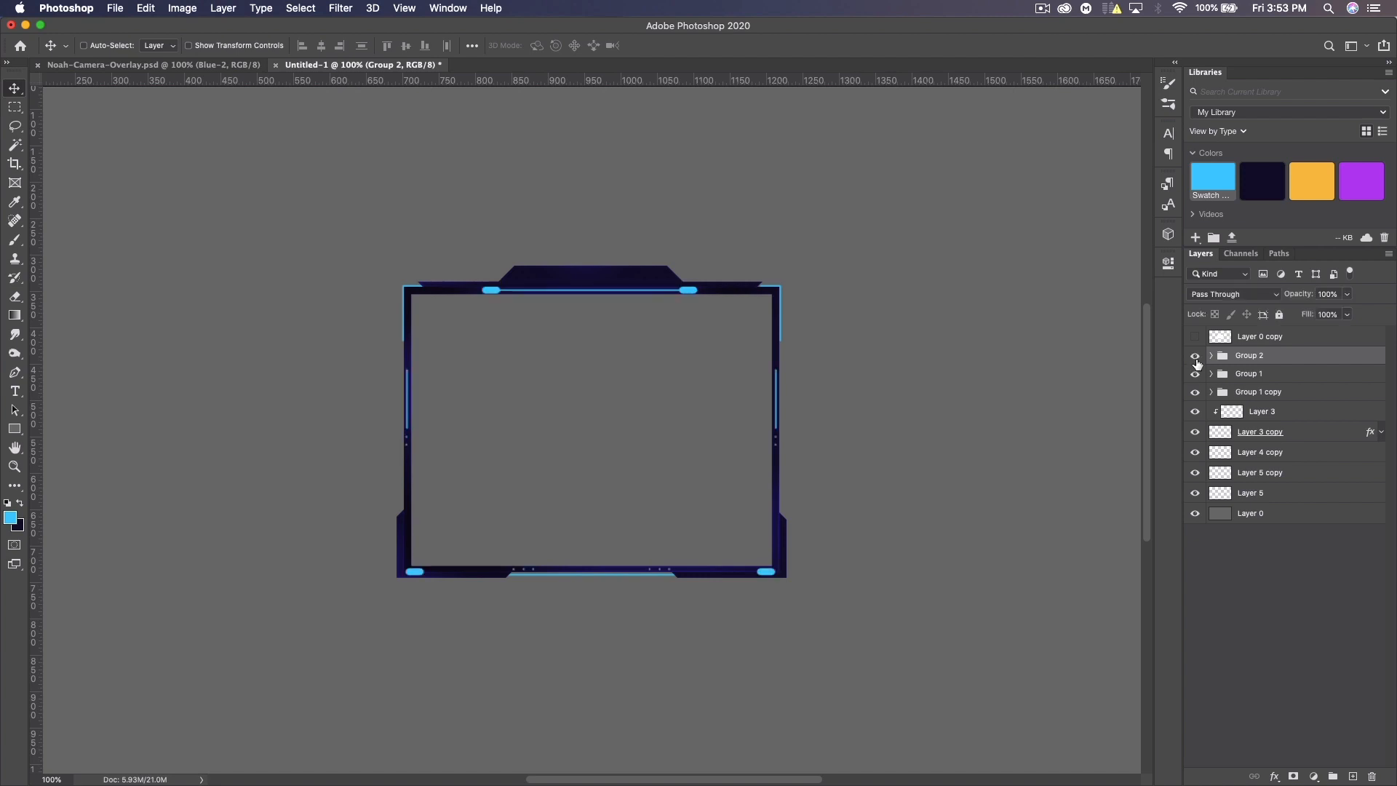
# Group Layer 4 copy through Layer 5, and put Group 1 through Layer 3 copy into a separate group
pyautogui.click(1254, 452)
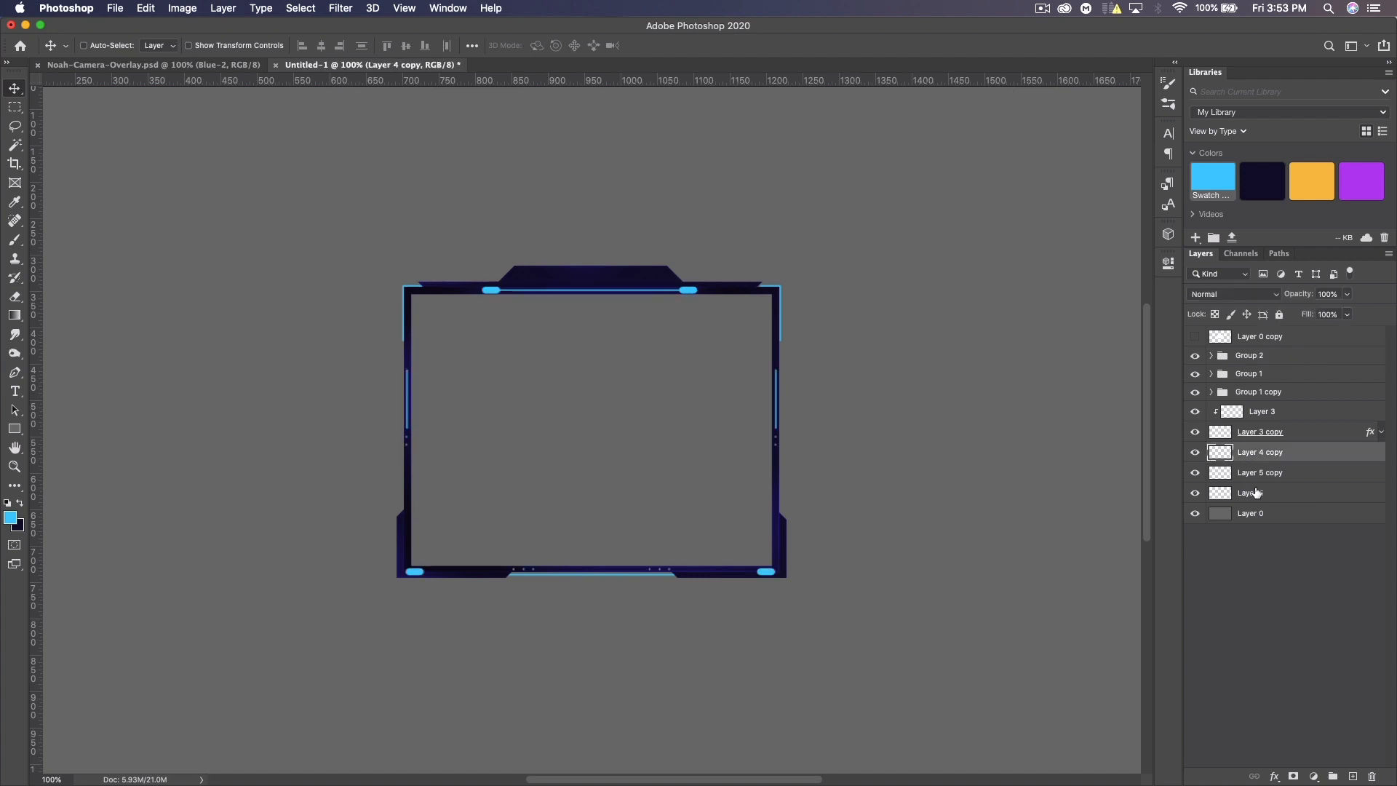
pyautogui.keyDown('shift'); pyautogui.click(1259, 501); pyautogui.keyUp('shift')
pyautogui.press('super+g')
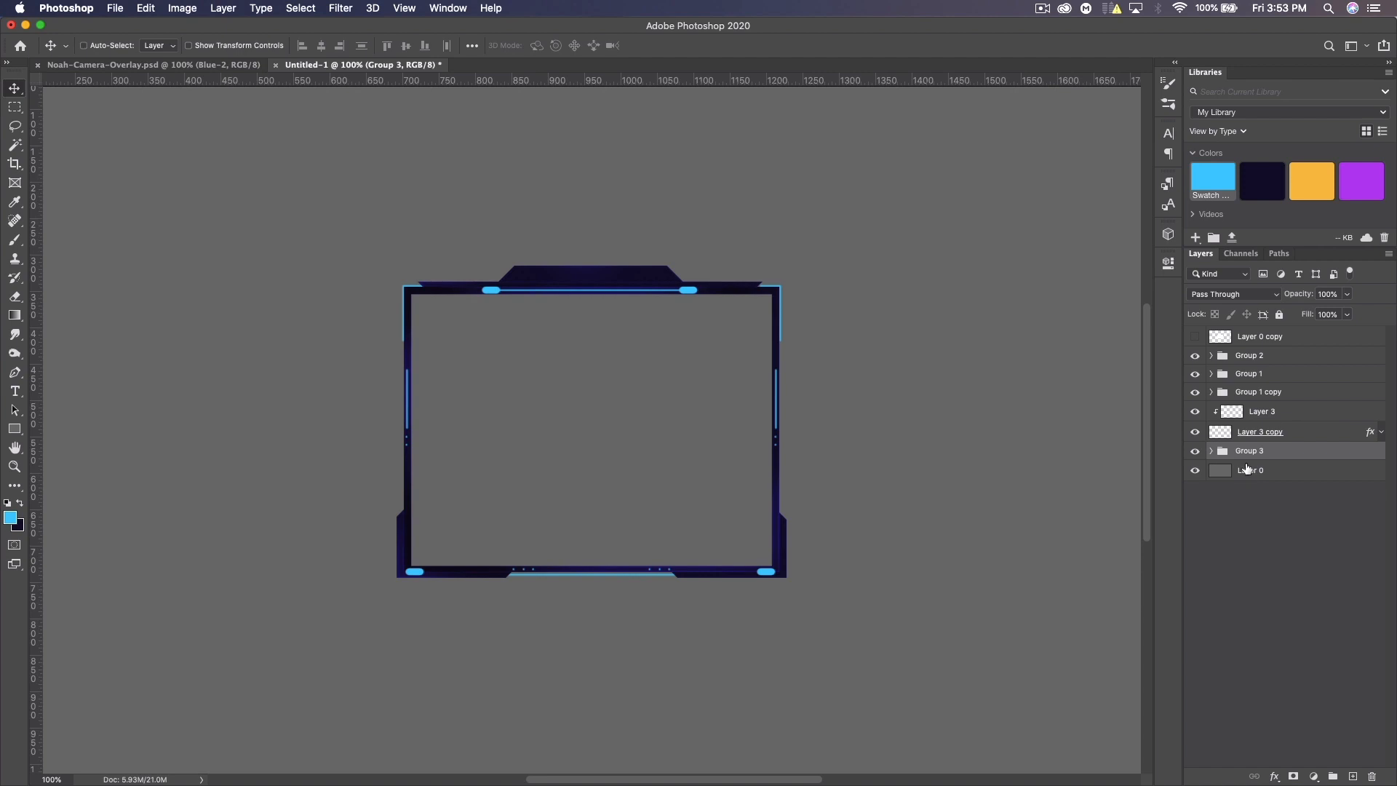
pyautogui.click(1250, 433)
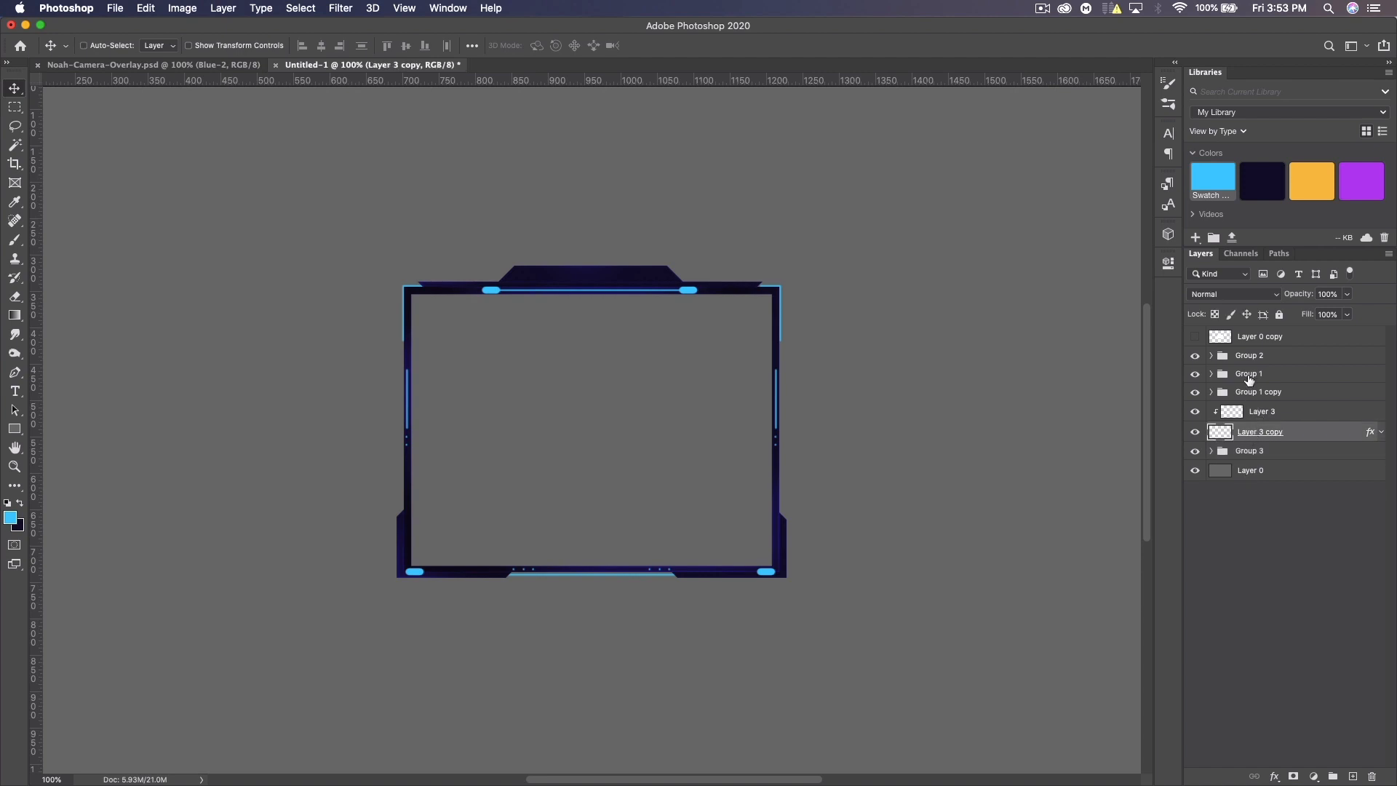
pyautogui.keyDown('shift'); pyautogui.click(1248, 378); pyautogui.keyUp('shift')
pyautogui.press('super+g')
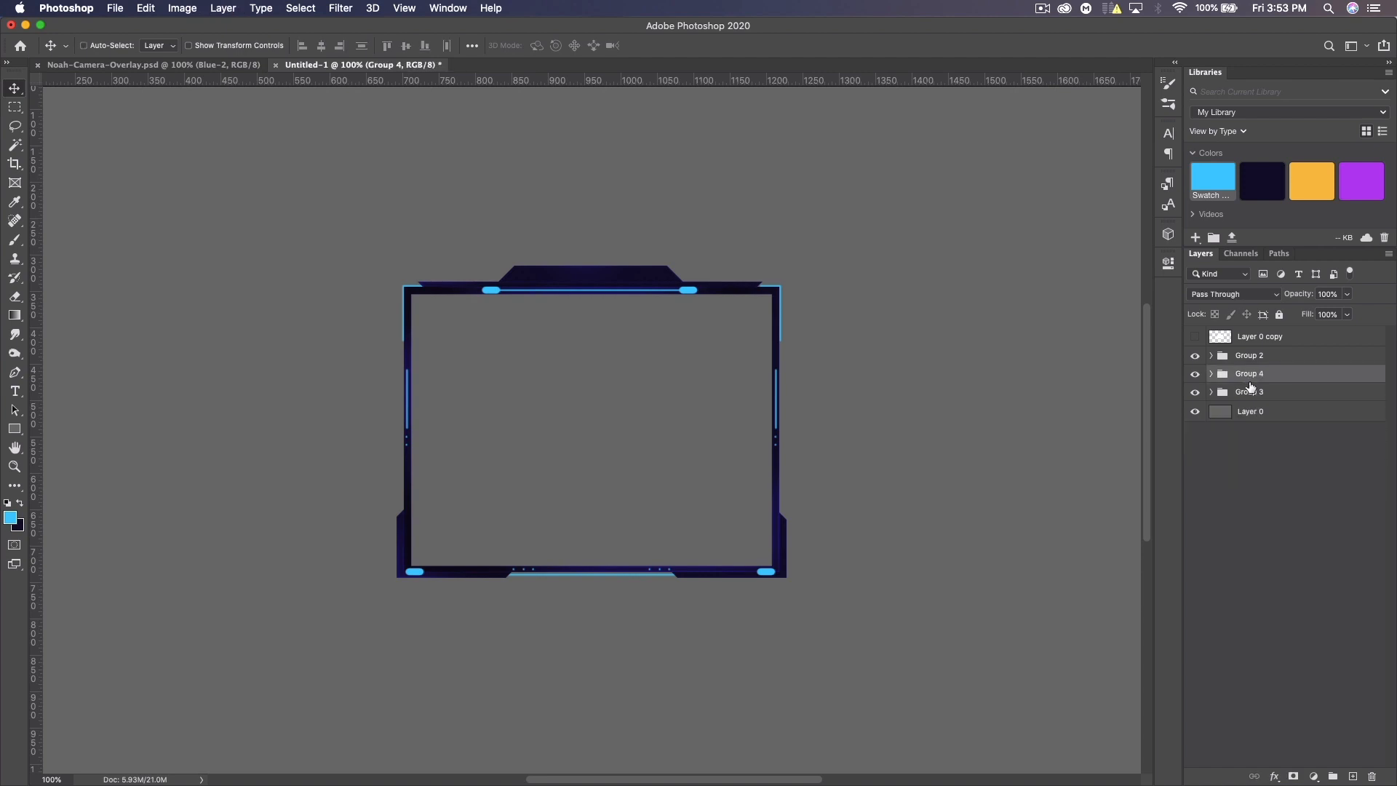
# Hide Group 2, Group 4 and Group 3 in turn and show them again to check their contents
pyautogui.click(1195, 356)
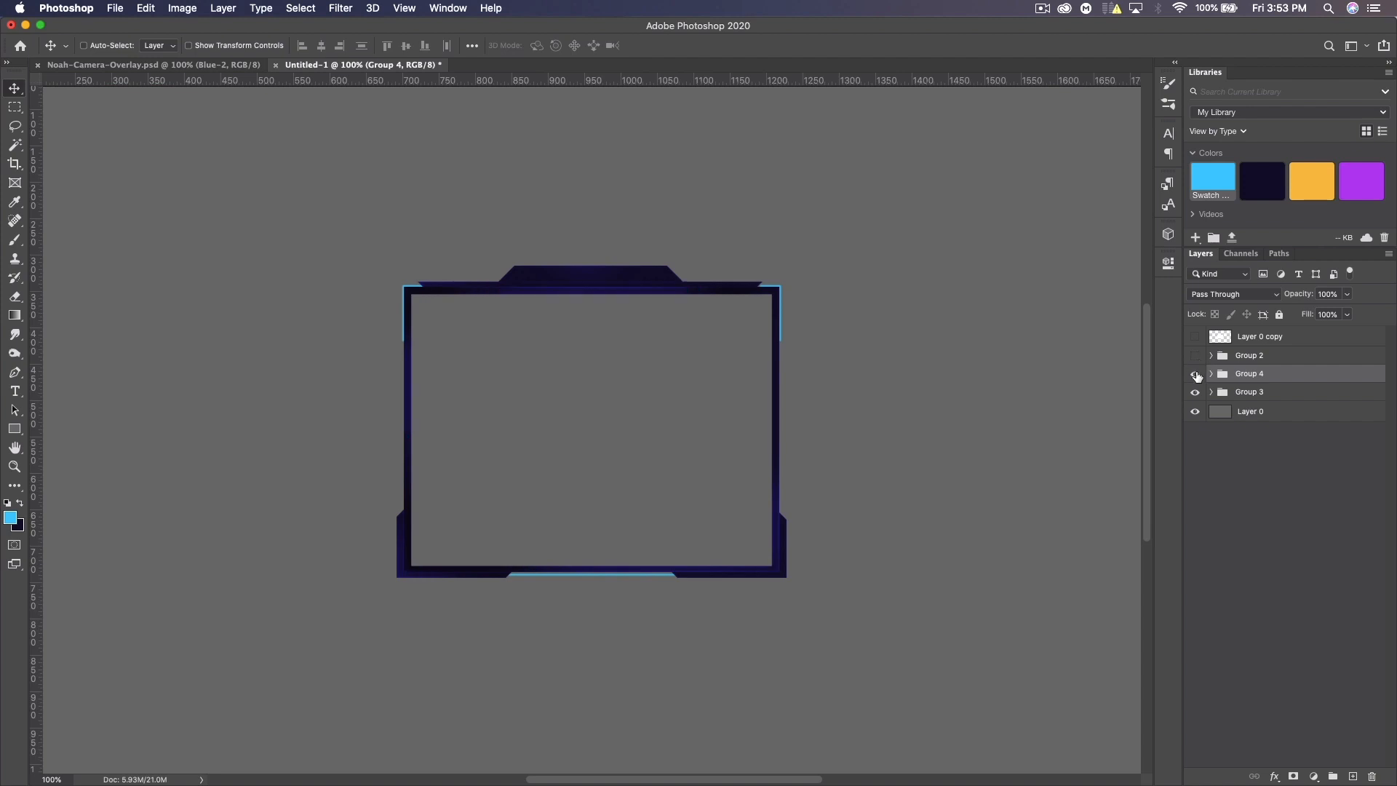
pyautogui.click(1194, 374)
pyautogui.click(1196, 392)
pyautogui.click(1196, 392)
pyautogui.click(1195, 374)
pyautogui.click(1195, 355)
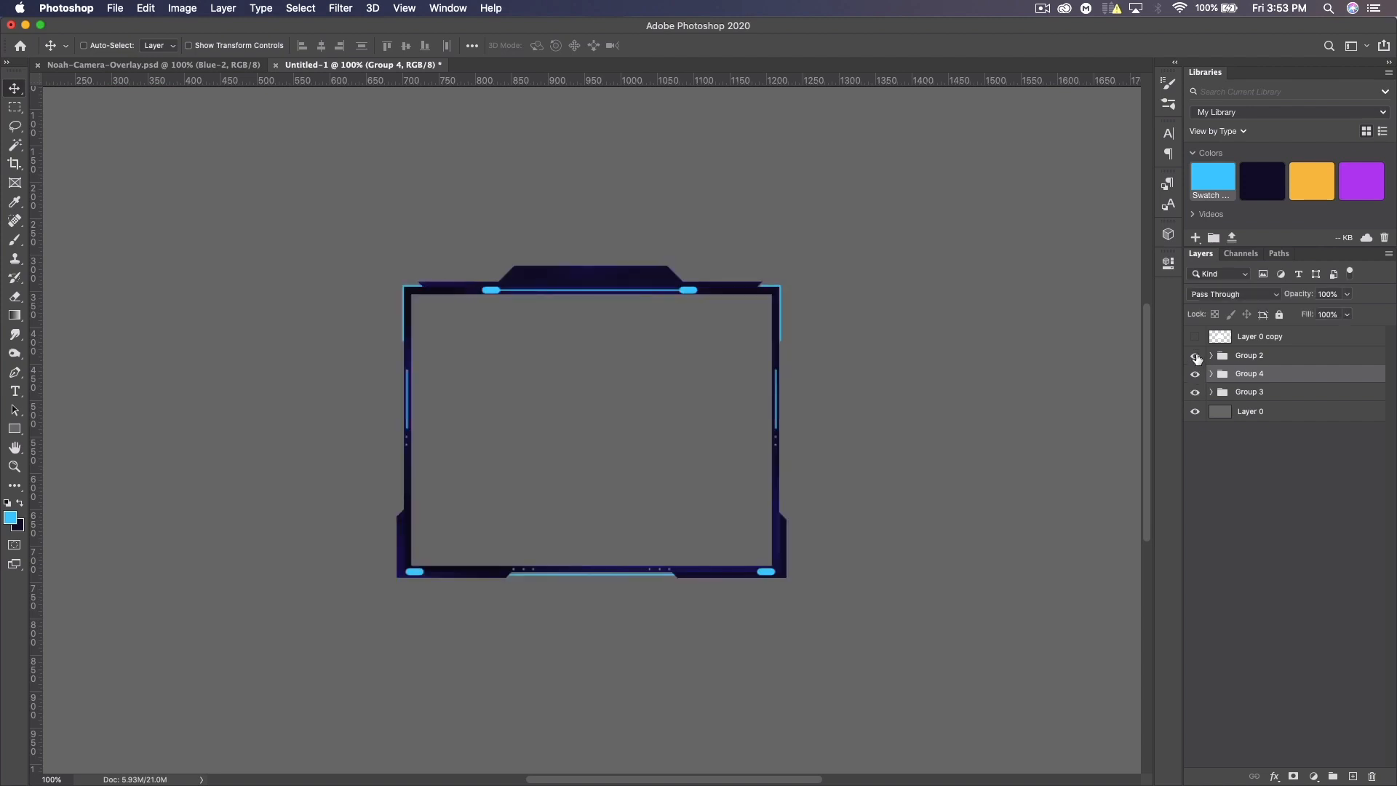
# Delete the hidden Layer 0 copy and add a new empty layer above the groups
pyautogui.click(1259, 337)
pyautogui.press('Delete')
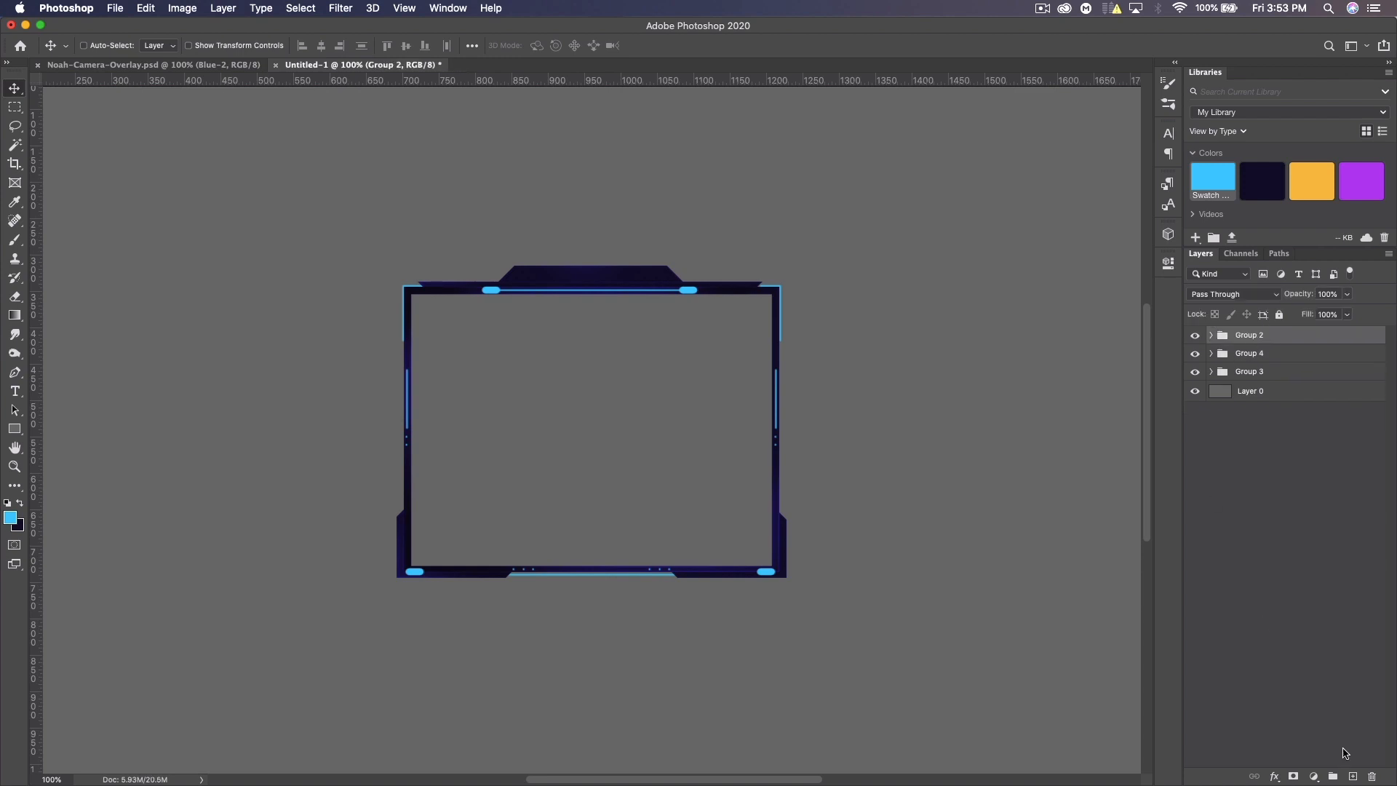
pyautogui.click(1353, 776)
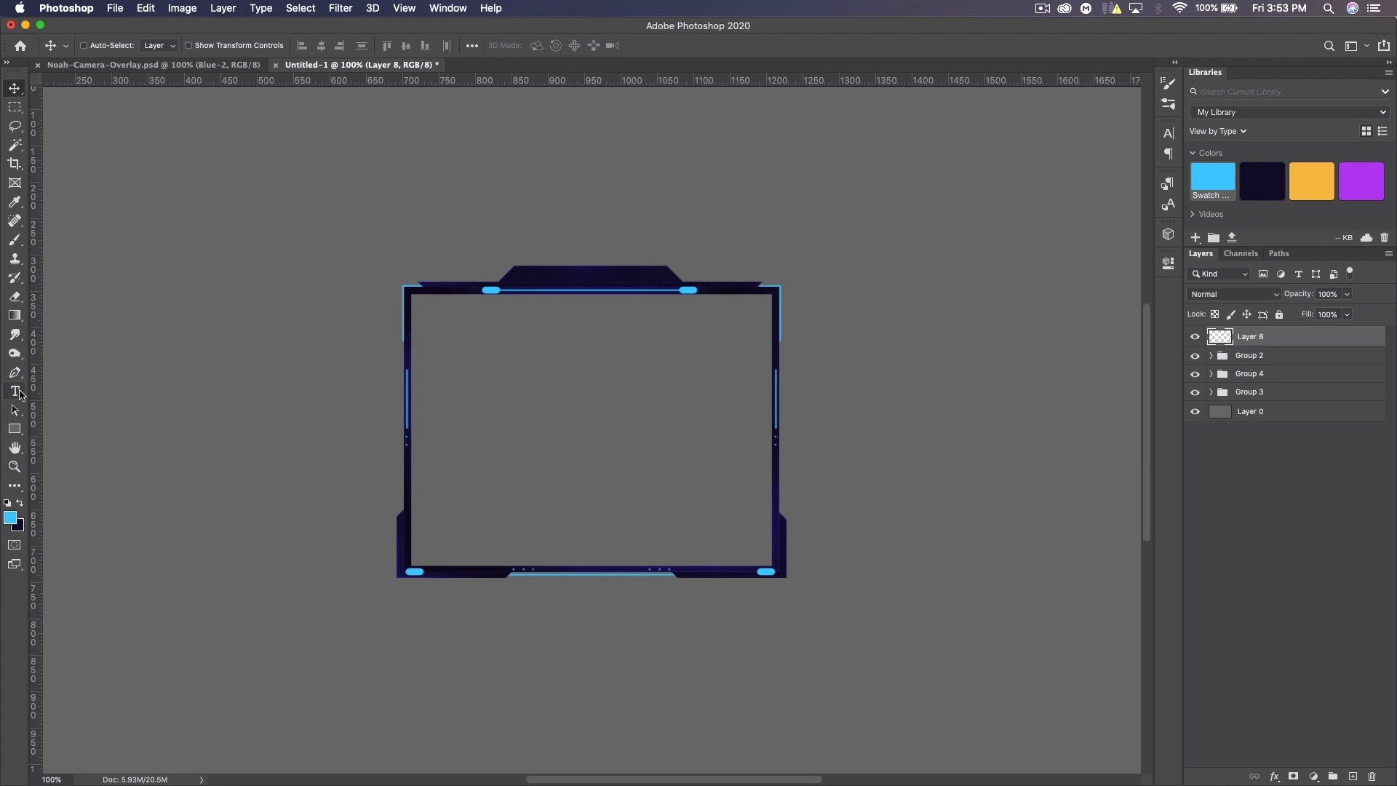
# Activate the Type tool and set the foreground colour to the purple library swatch, checking its hex code b73ef3
pyautogui.click(16, 392)
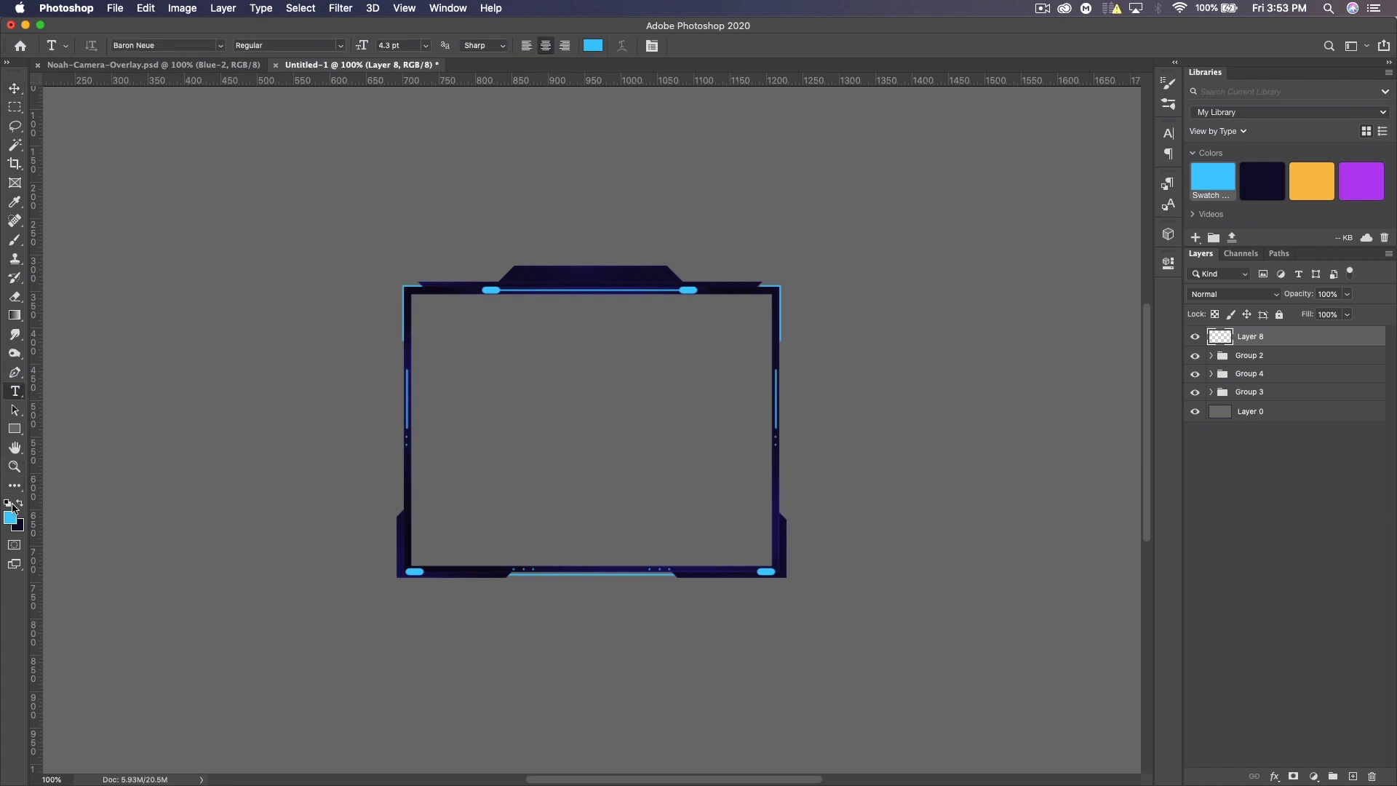
pyautogui.click(1361, 180)
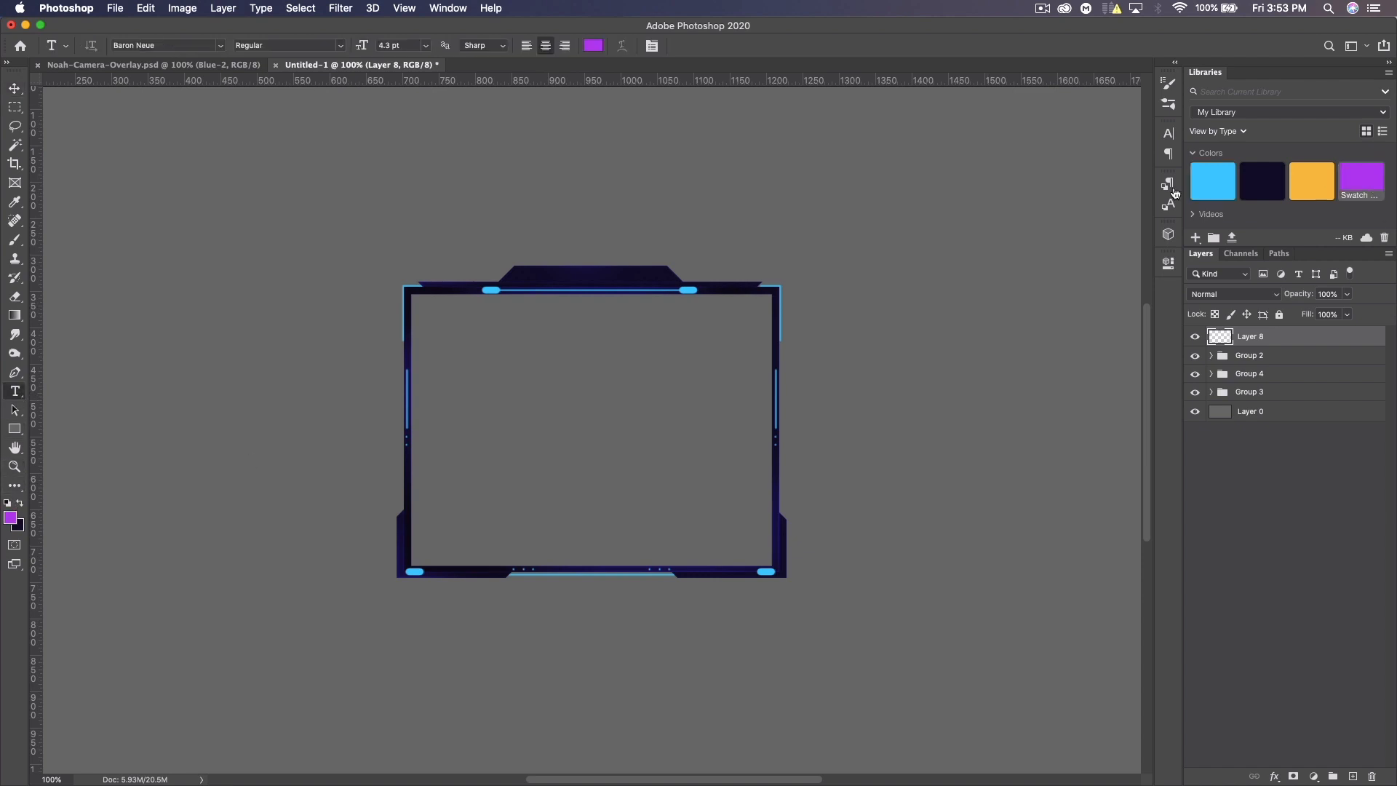
pyautogui.click(6, 520)
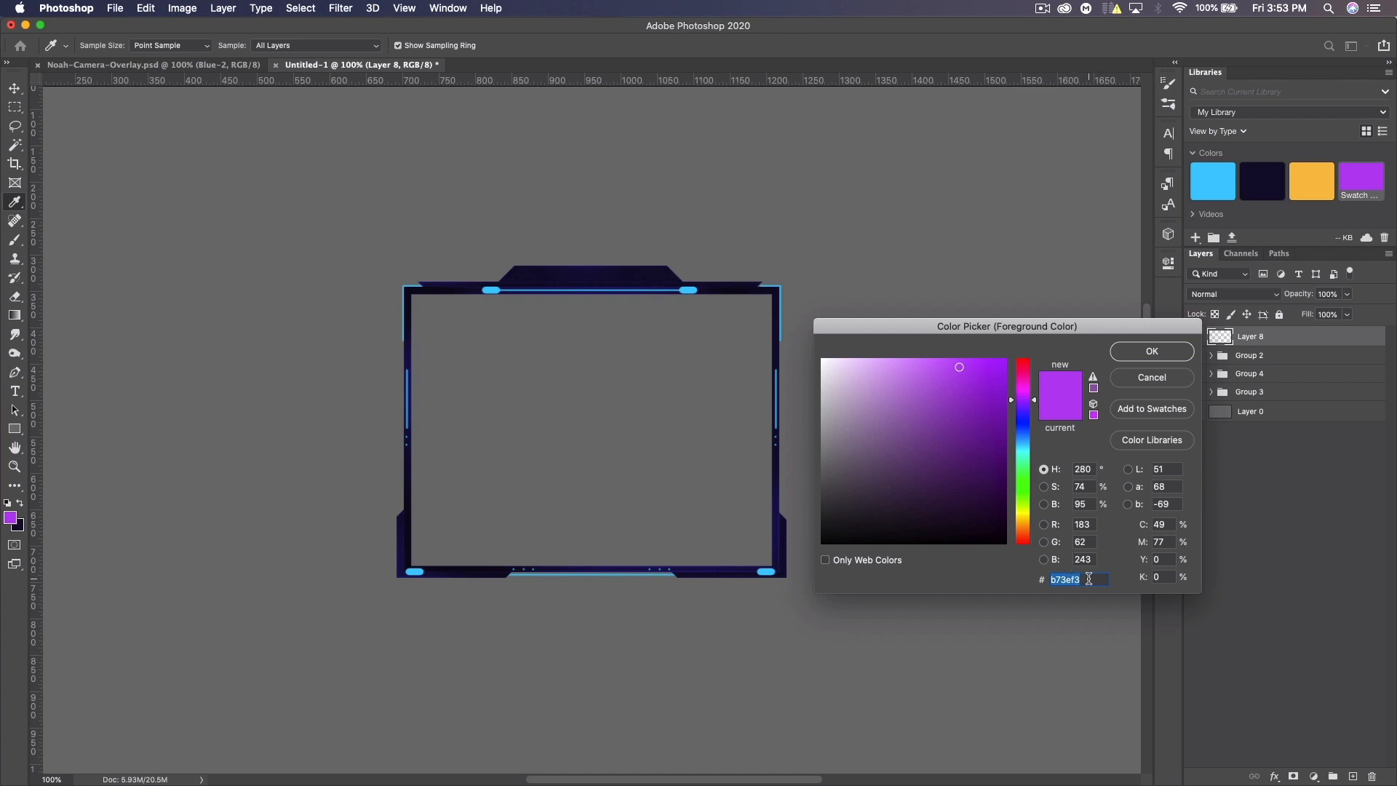
pyautogui.click(1151, 357)
pyautogui.press('t')
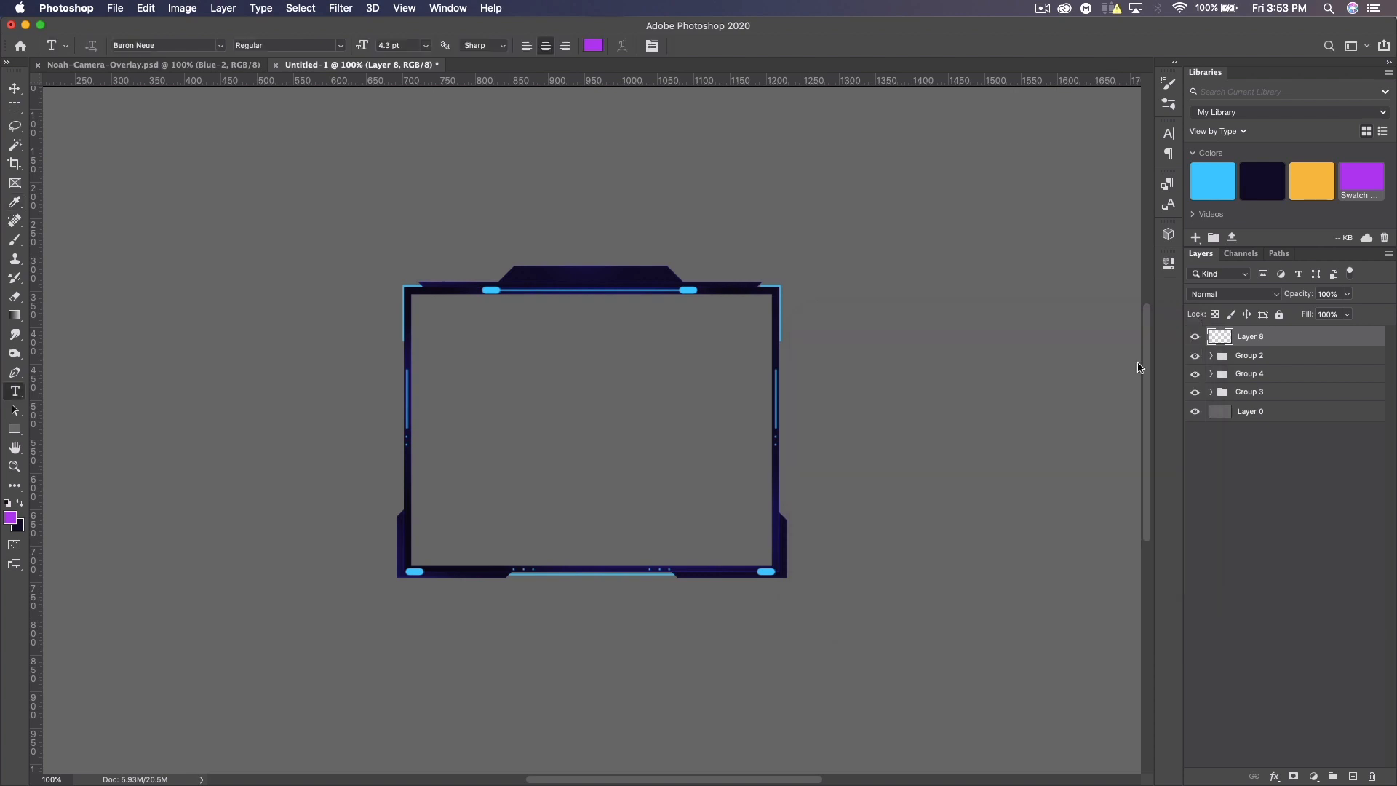
# Keep purple as the background colour, set the foreground to white, and add the streamer's name as text centred on the top tab
pyautogui.click(19, 504)
pyautogui.click(14, 521)
pyautogui.moveTo(834, 408); pyautogui.dragTo(822, 359)
pyautogui.click(1143, 353)
pyautogui.click(591, 279)
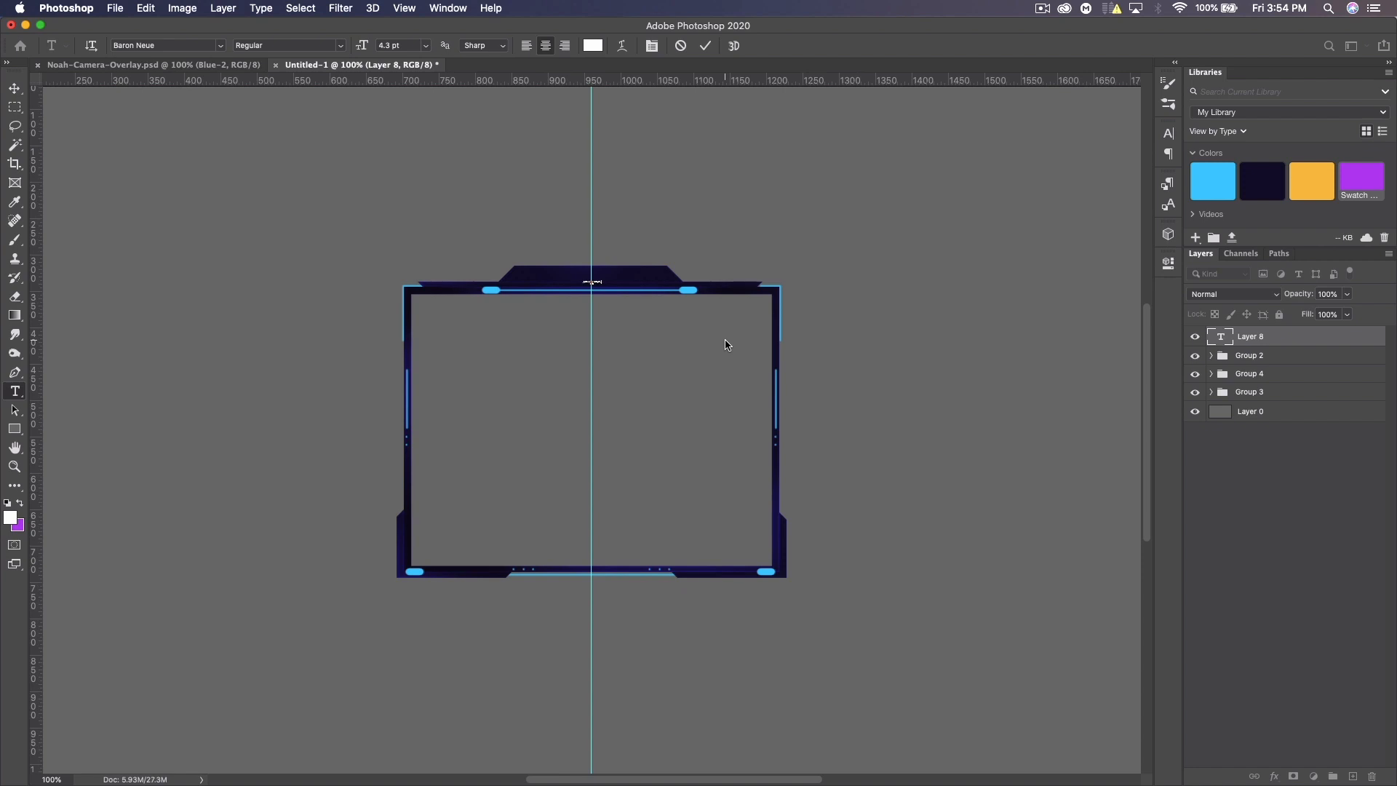
pyautogui.click(15, 88)
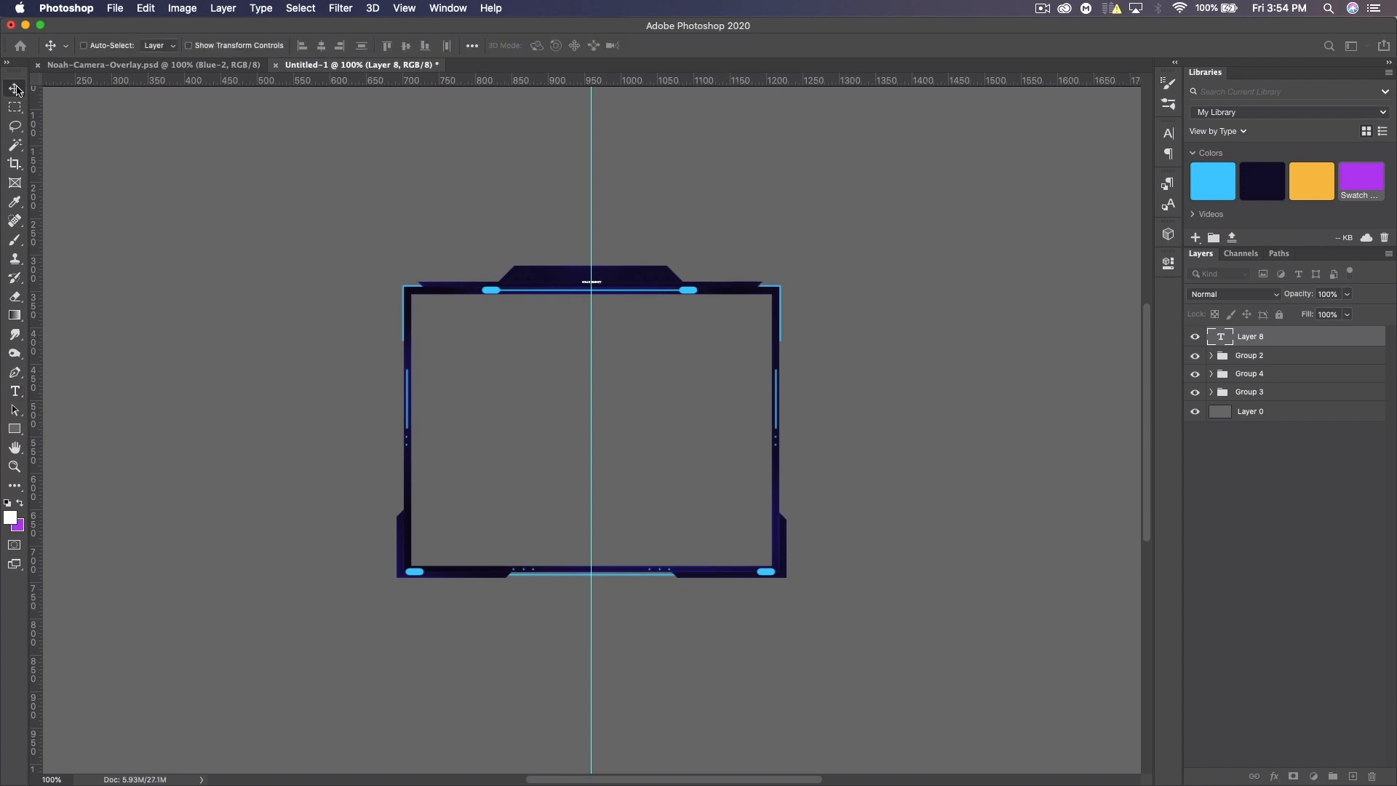
# Enlarge the name text to about 22.6 pt, centre it within the top tab, and hide the guide
pyautogui.press('super+t')
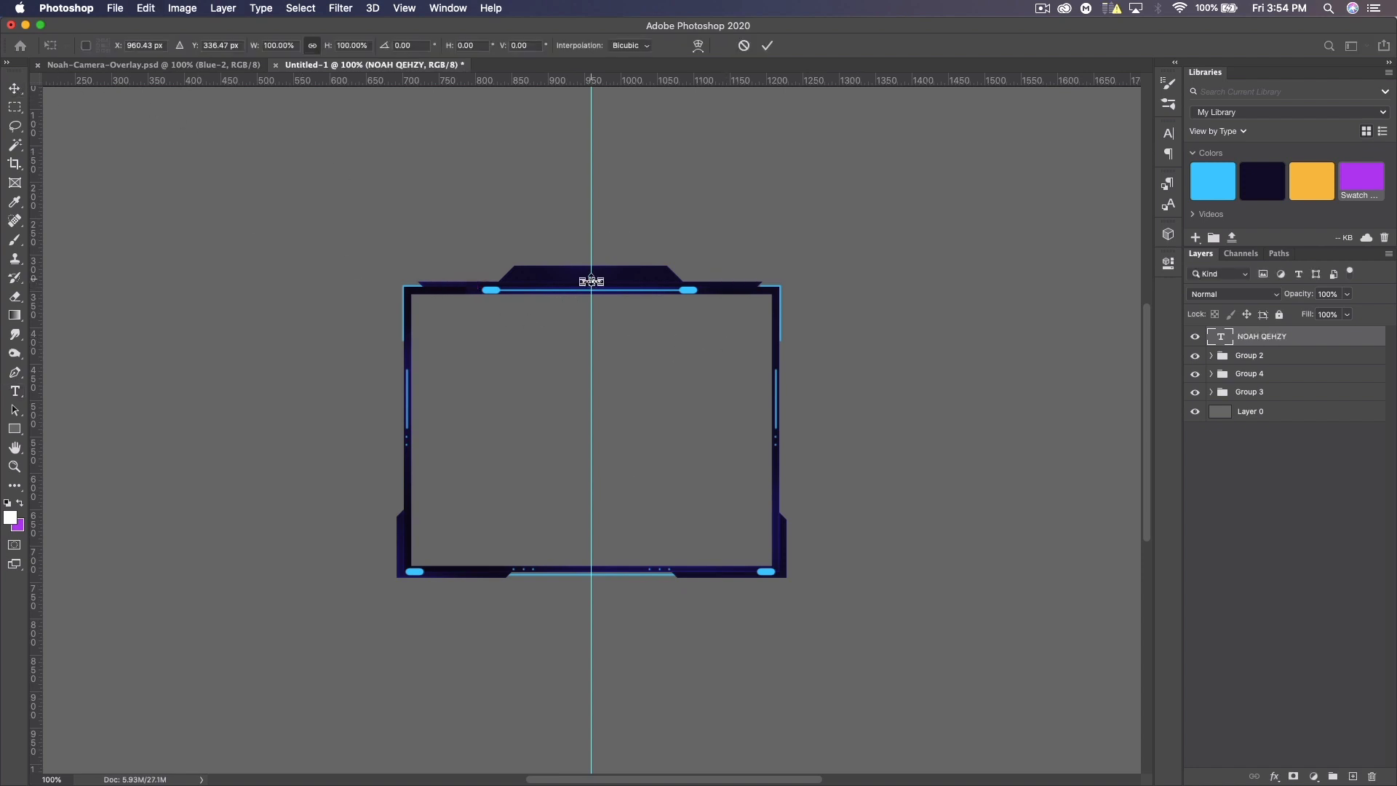
pyautogui.moveTo(591, 280); pyautogui.dragTo(595, 270)
pyautogui.press('Return')
pyautogui.press('Down')
pyautogui.press('Down')
pyautogui.press('Down')
pyautogui.press('Down')
pyautogui.press('Down')
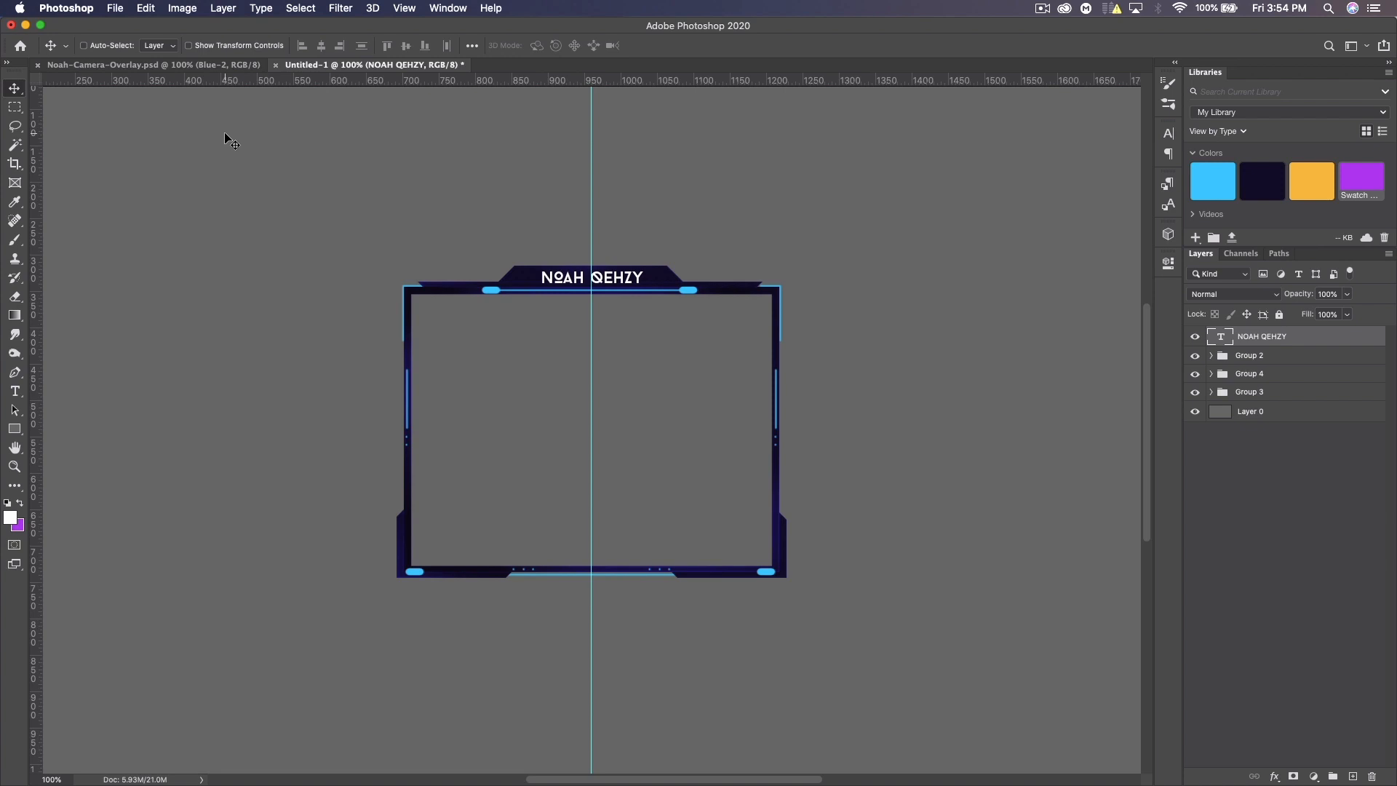
pyautogui.press('super+semicolon')
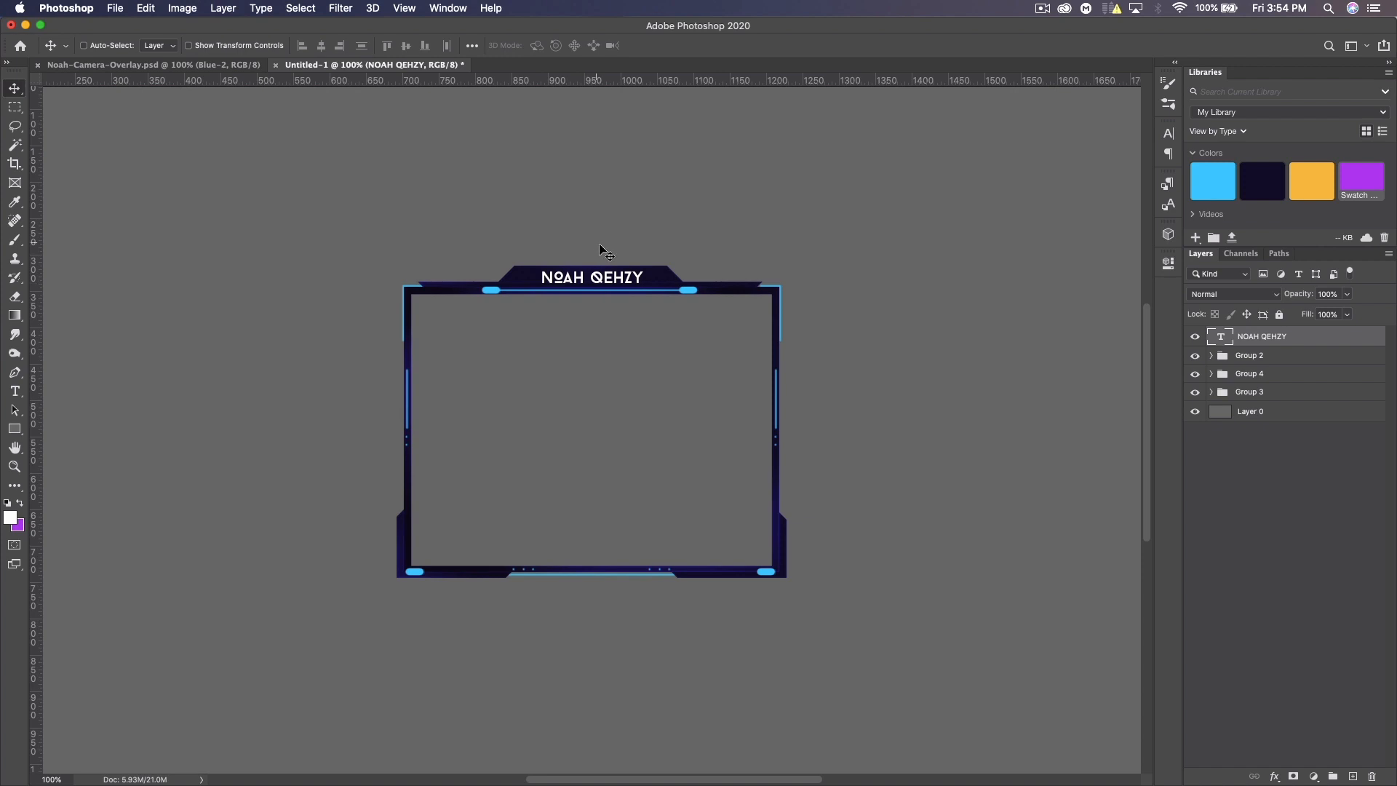
# Try the Black Italic font style on the name text
pyautogui.doubleClick(1229, 341)
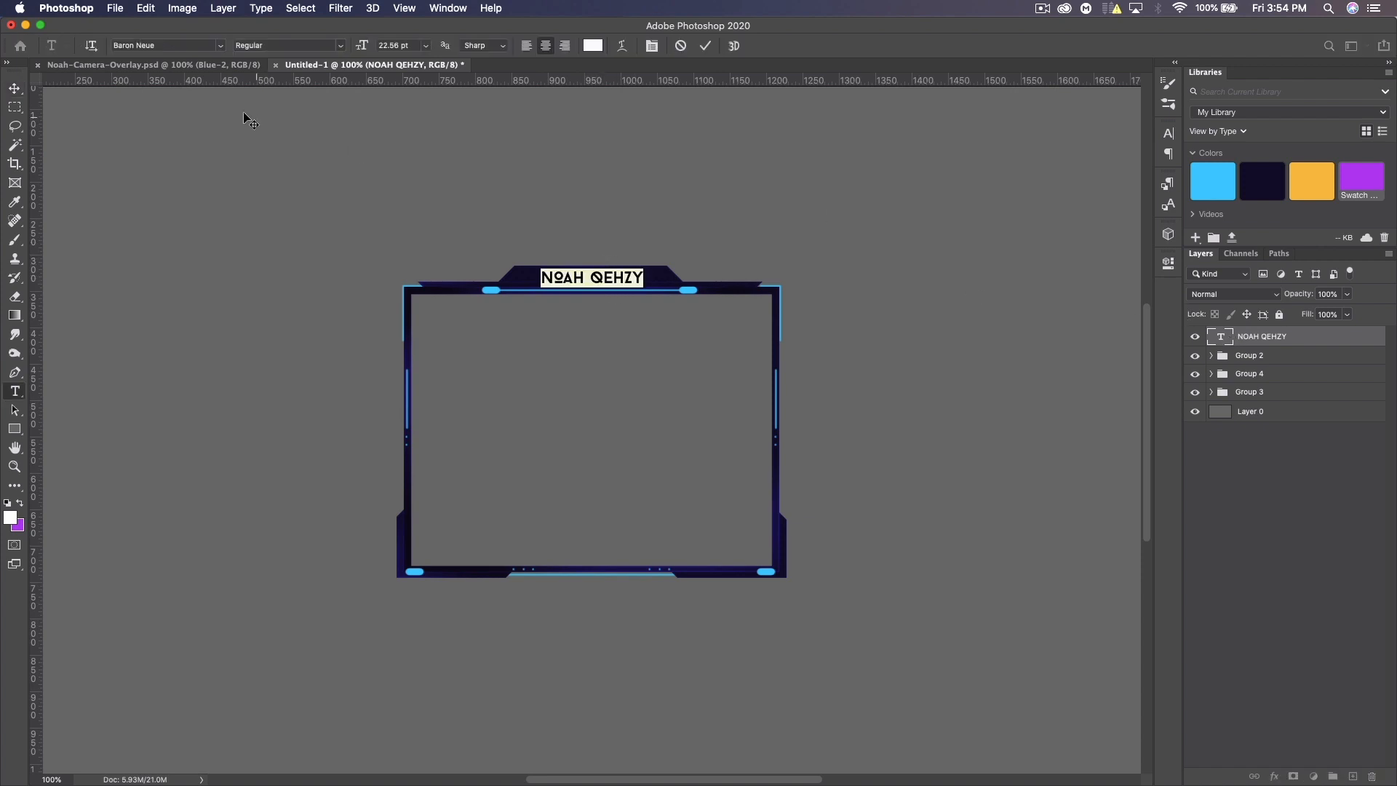
pyautogui.click(342, 46)
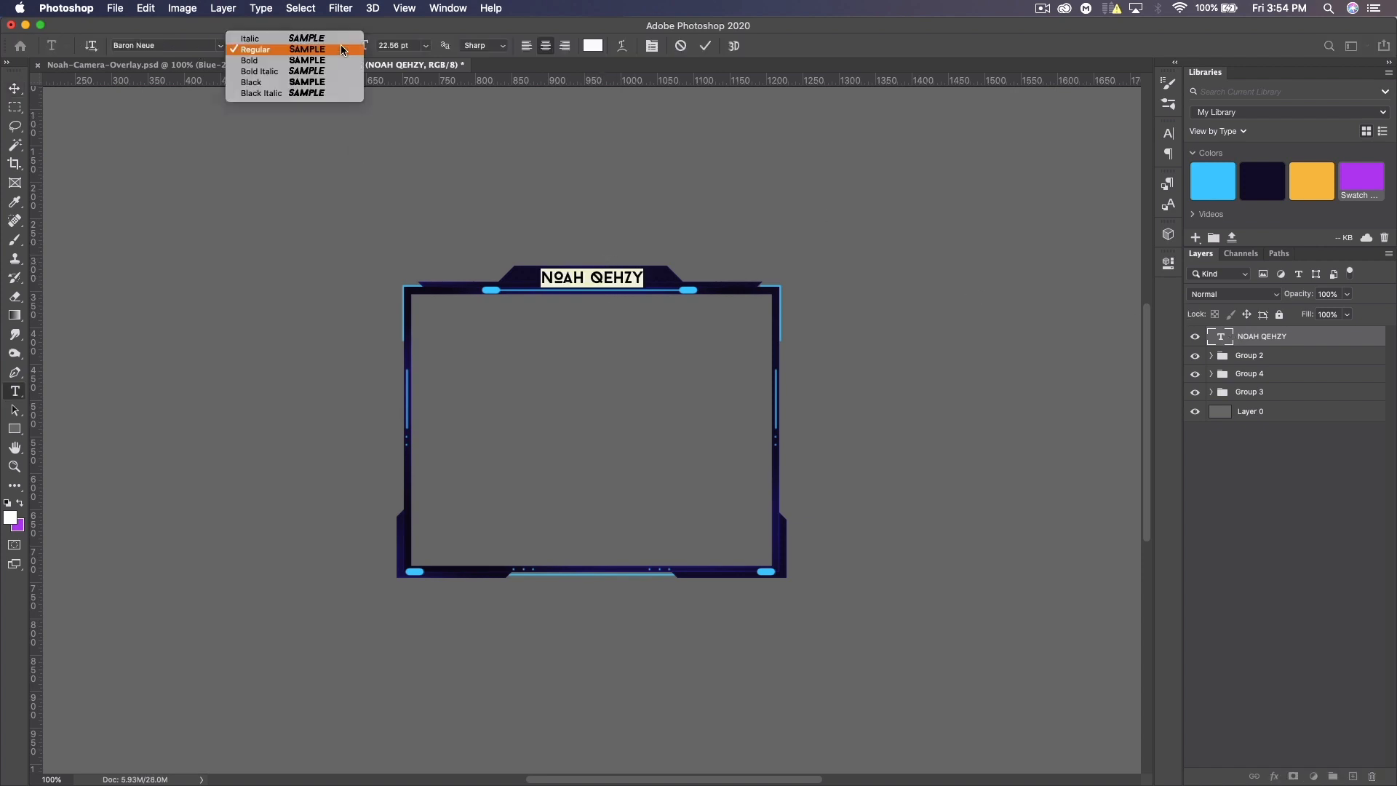
pyautogui.click(323, 97)
pyautogui.click(15, 88)
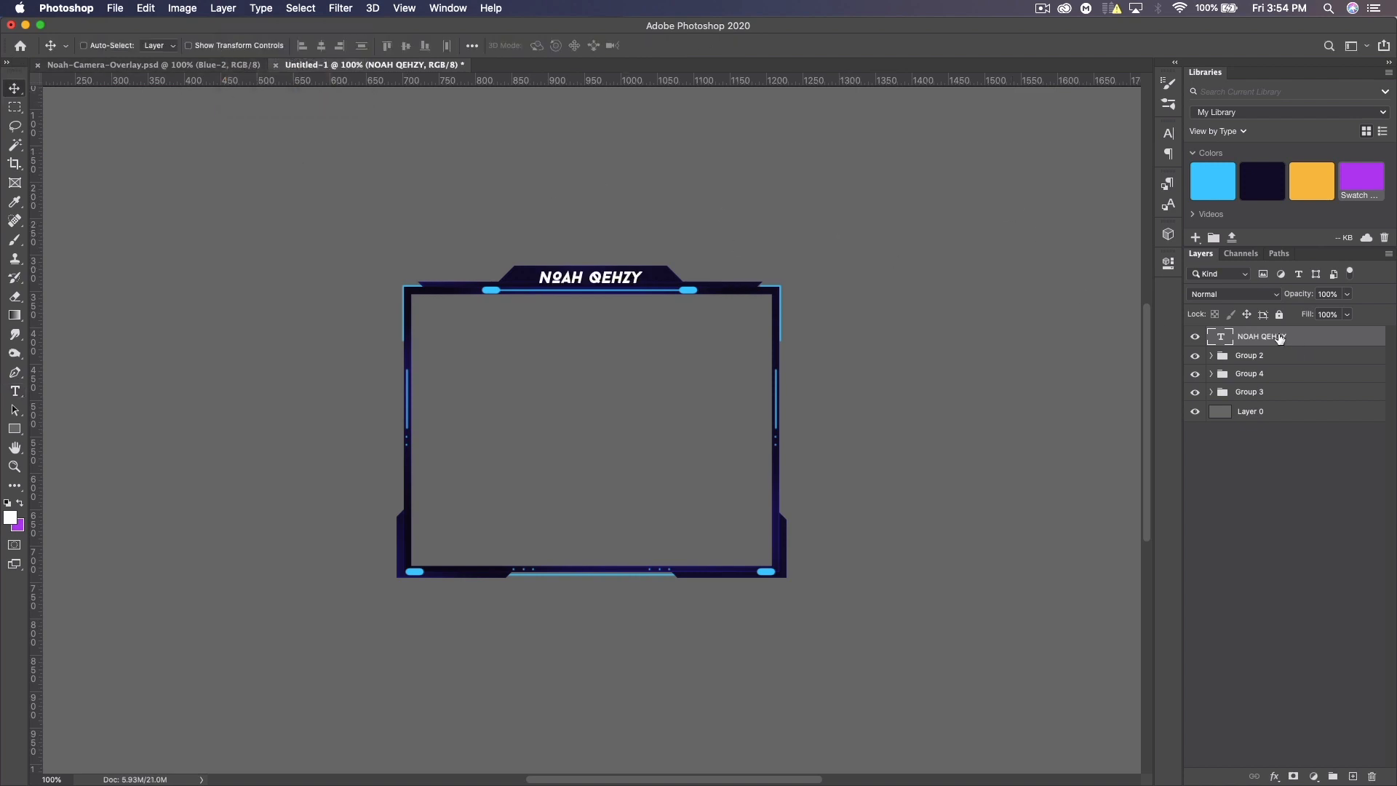
# Set the name text's font style to Bold Italic
pyautogui.doubleClick(1220, 336)
pyautogui.click(339, 47)
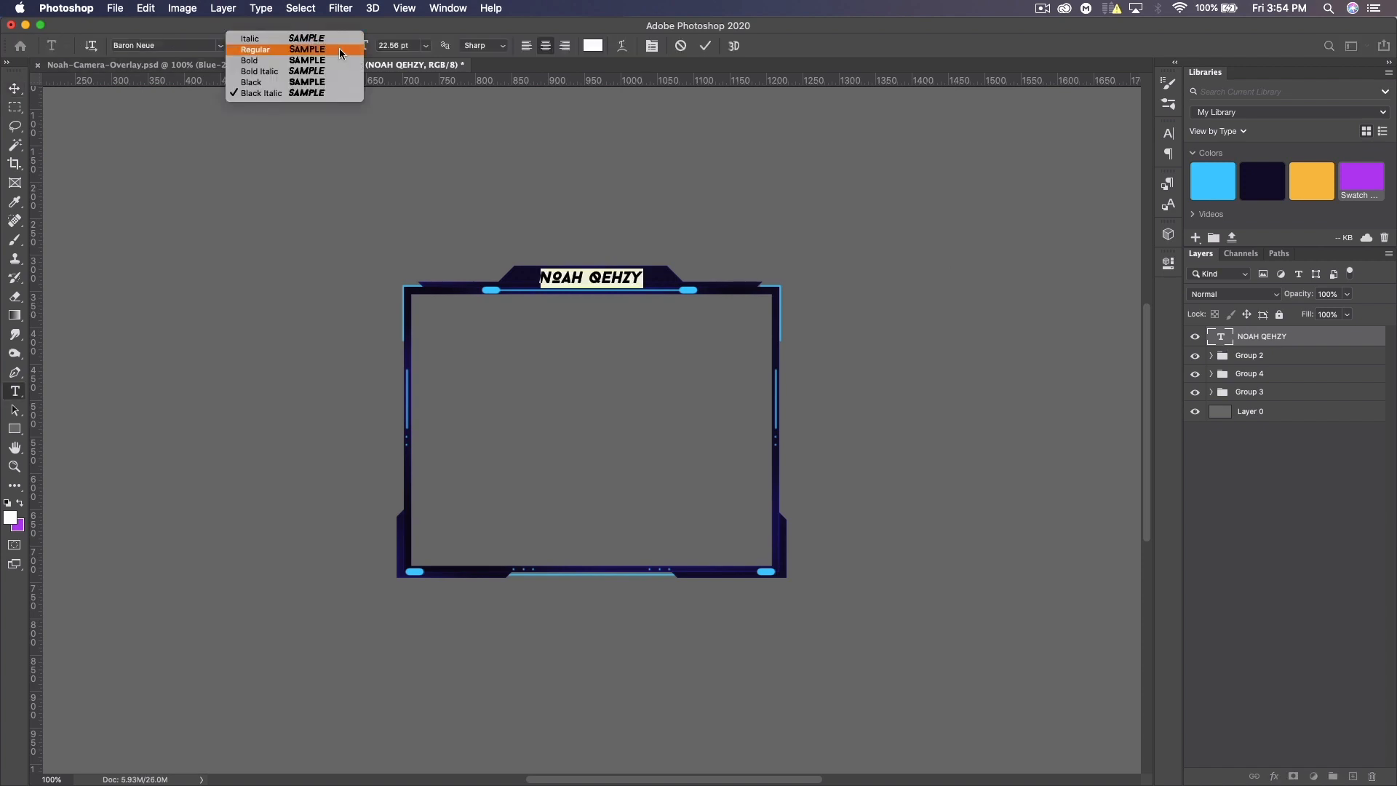
pyautogui.click(273, 71)
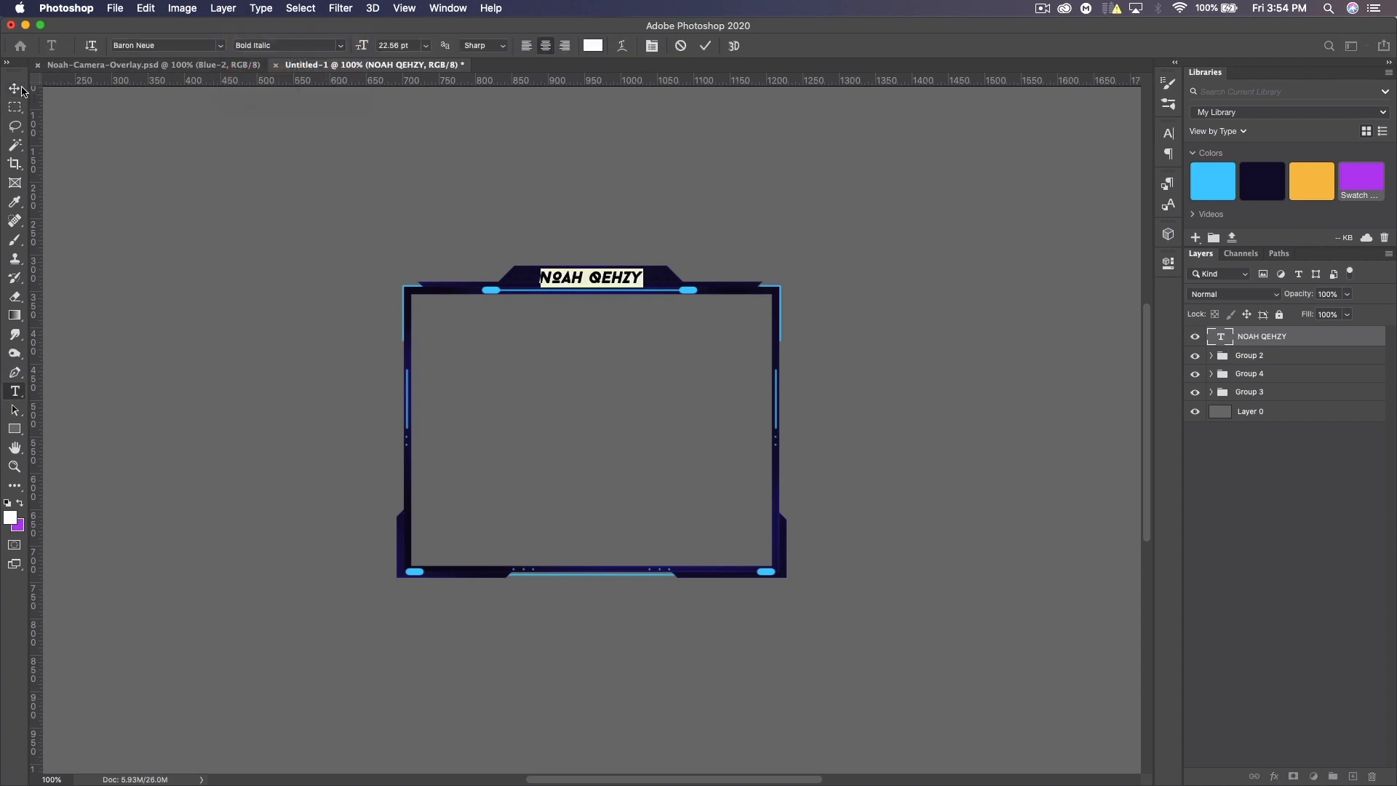
pyautogui.click(22, 89)
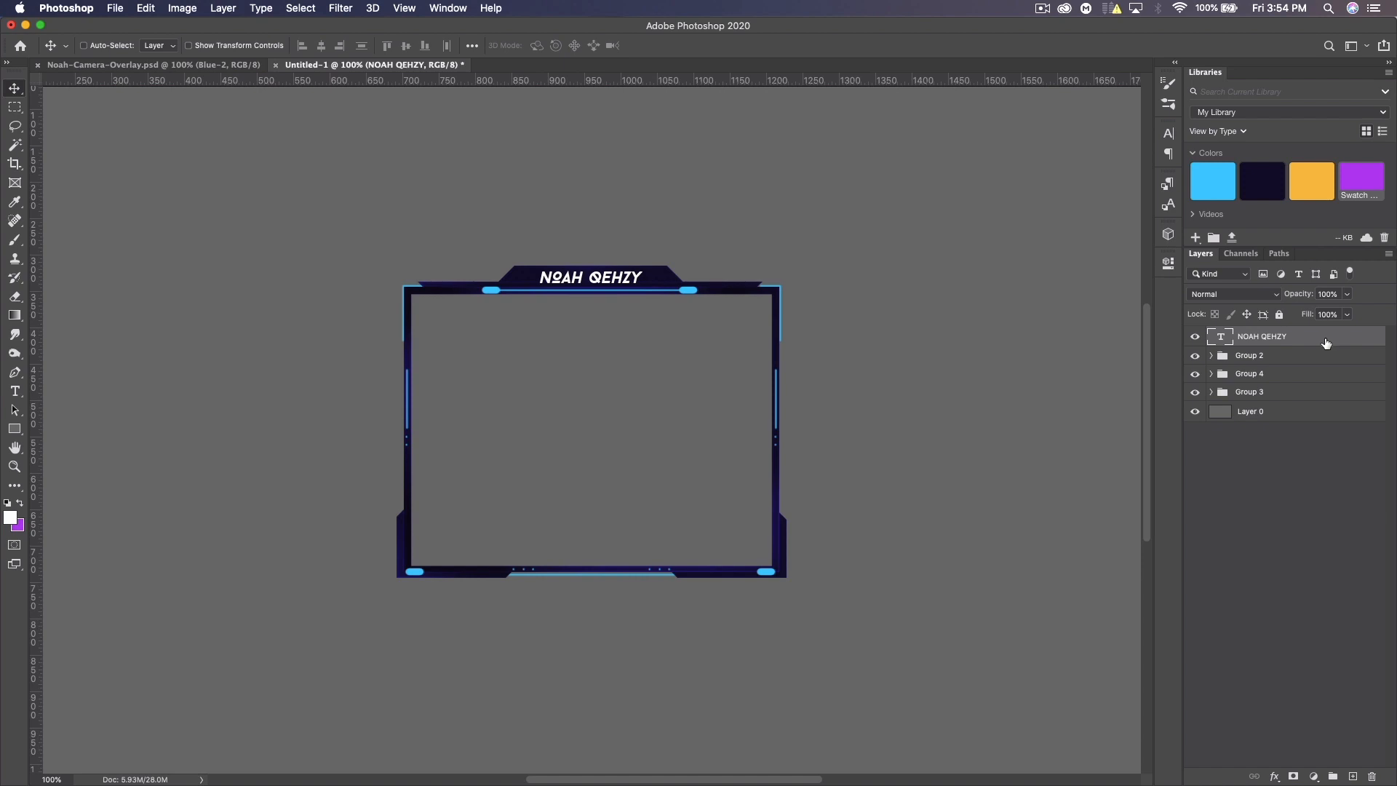
# Duplicate the name text layer, recolour the copy with the purple swatch, and open its text for editing
pyautogui.press('super+j')
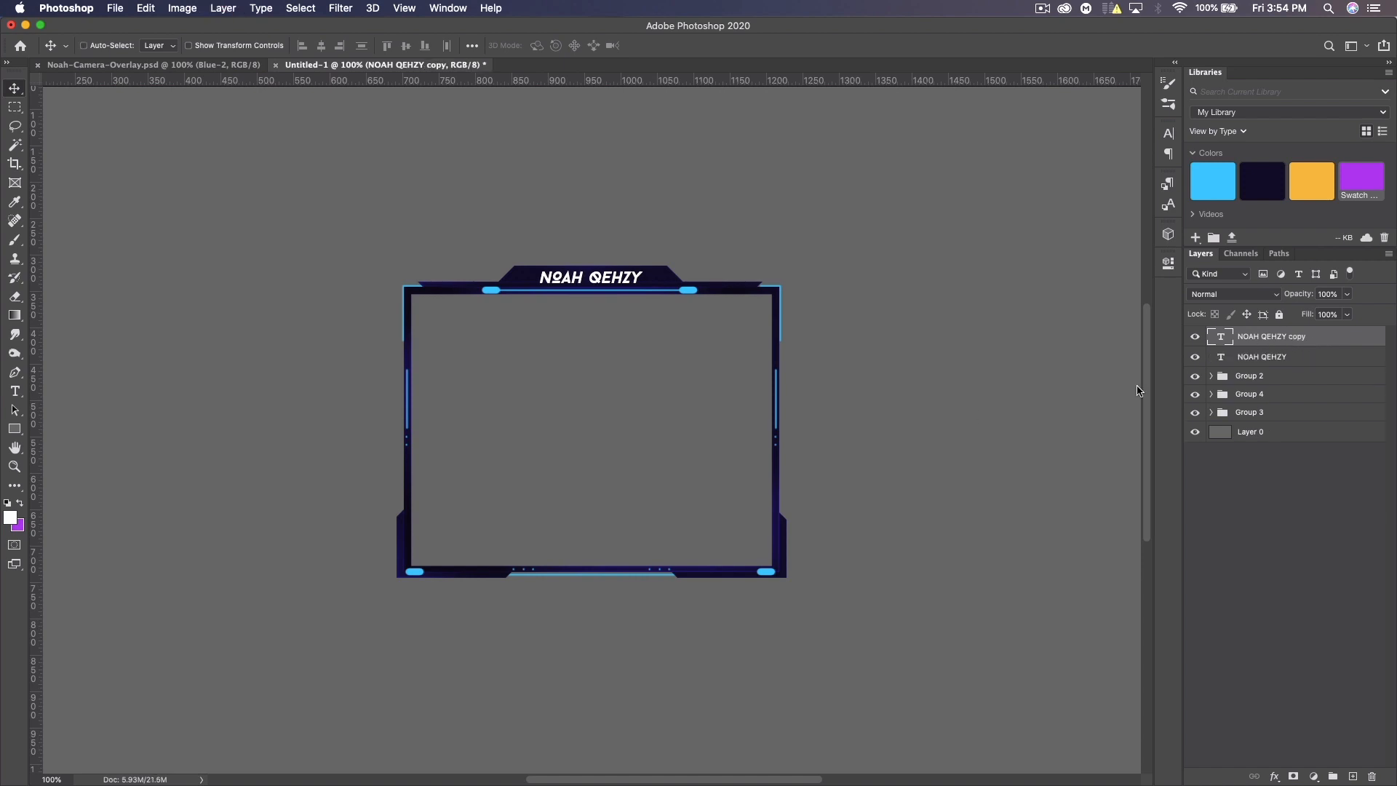
pyautogui.click(20, 503)
pyautogui.click(1362, 180)
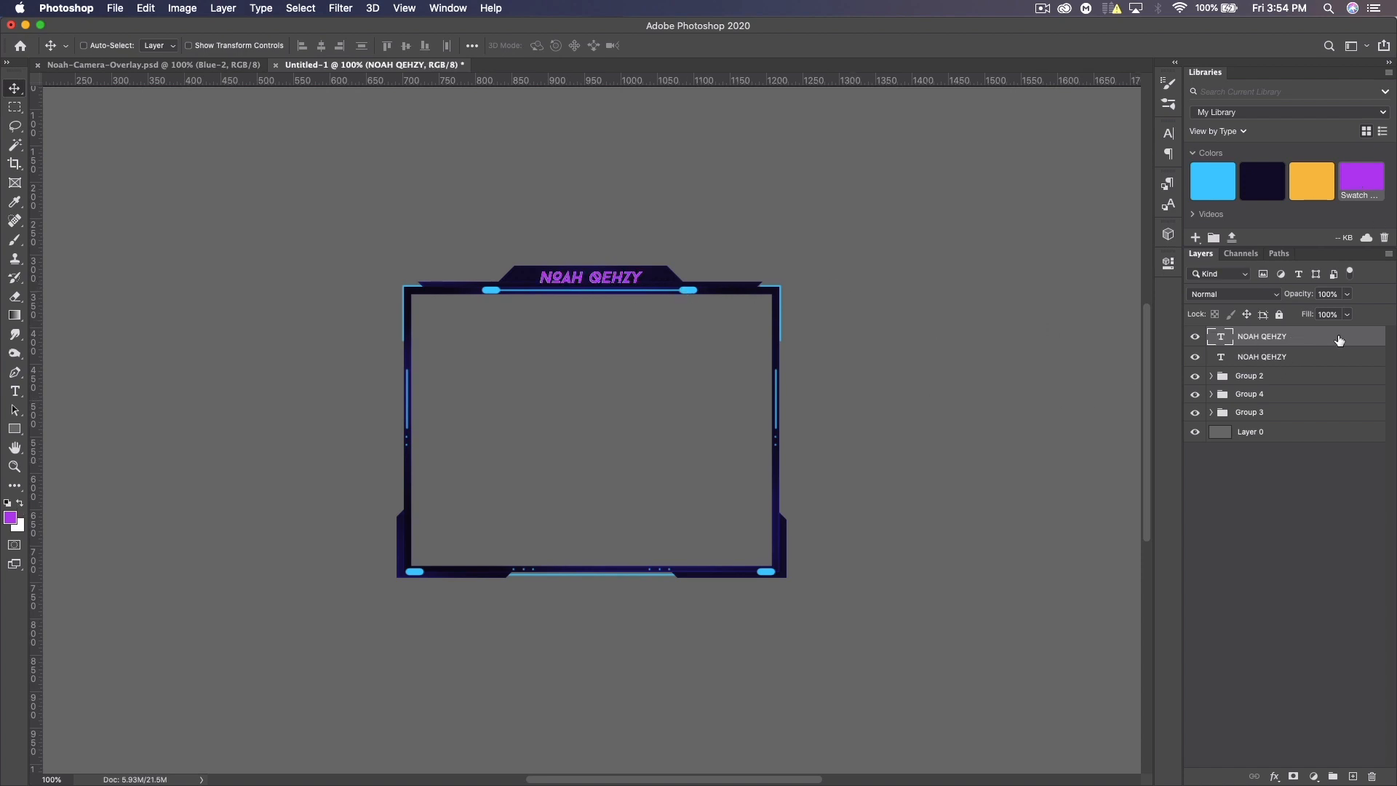
pyautogui.doubleClick(1220, 339)
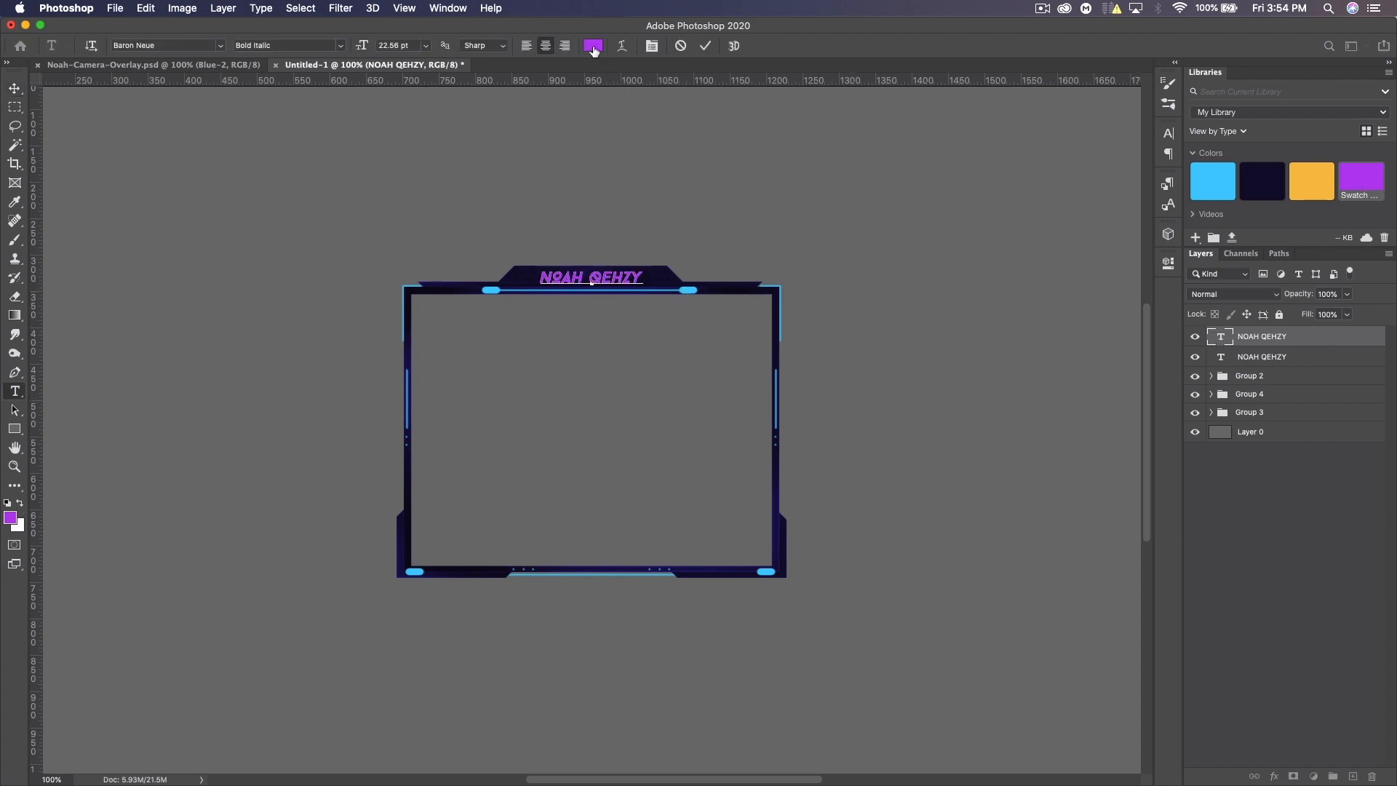
# Colour the duplicated name text purple and place its layer beneath the white name text as an offset shadow
pyautogui.click(593, 46)
pyautogui.click(1179, 380)
pyautogui.moveTo(1315, 338); pyautogui.dragTo(1310, 360)
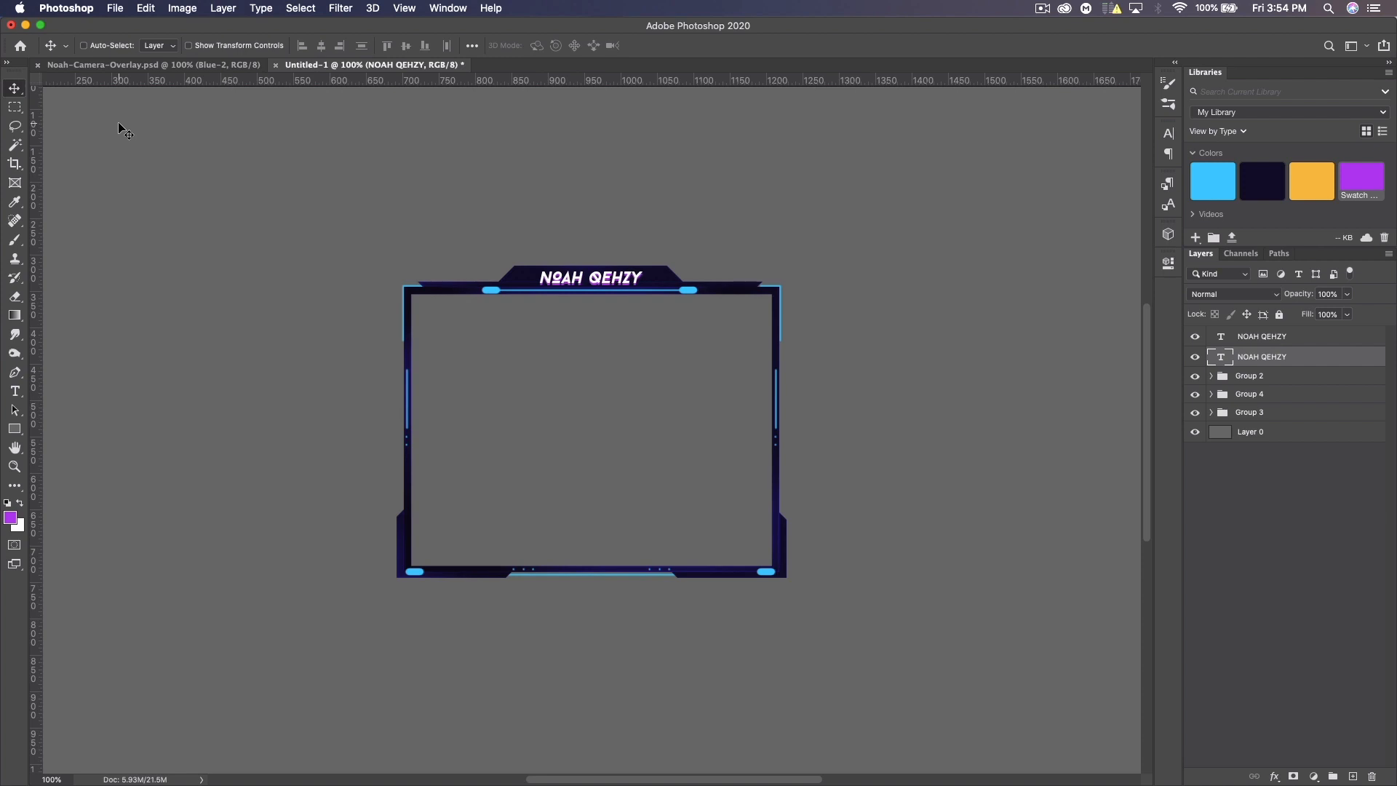
# Place the N logo image above the name text layers and scale it down at the centre of the frame
pyautogui.click(1306, 338)
pyautogui.moveTo(0, 378); pyautogui.dragTo(509, 382)
pyautogui.moveTo(983, 426); pyautogui.dragTo(617, 430)
pyautogui.press('Return')
# Rasterize the placed logo layer and invert its colours to white
pyautogui.rightClick(1281, 342)
pyautogui.click(1197, 414)
pyautogui.press('super+i')
# Duplicate the logo layer and give the copy a purple Color Overlay, #b73ef3
pyautogui.press('super+j')
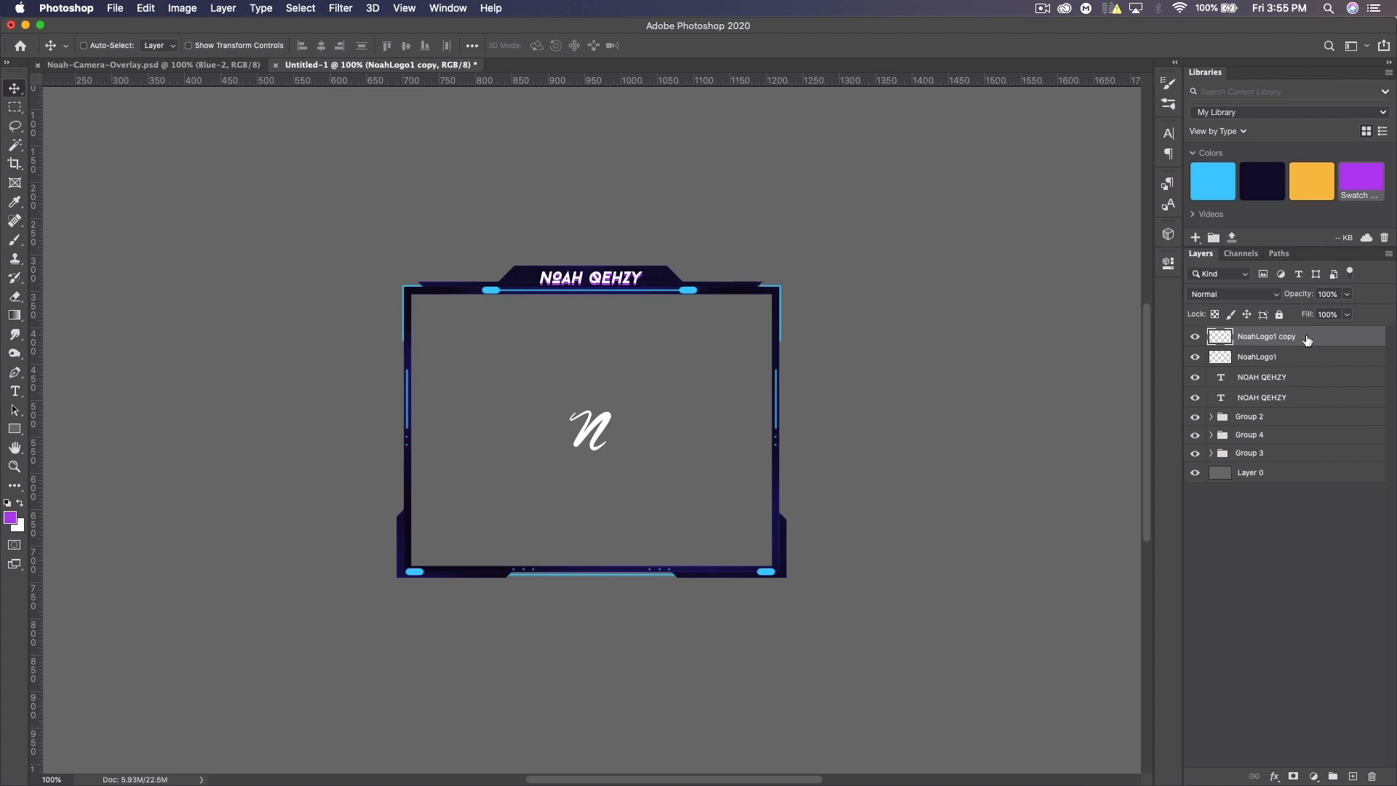
pyautogui.doubleClick(1307, 339)
pyautogui.click(894, 531)
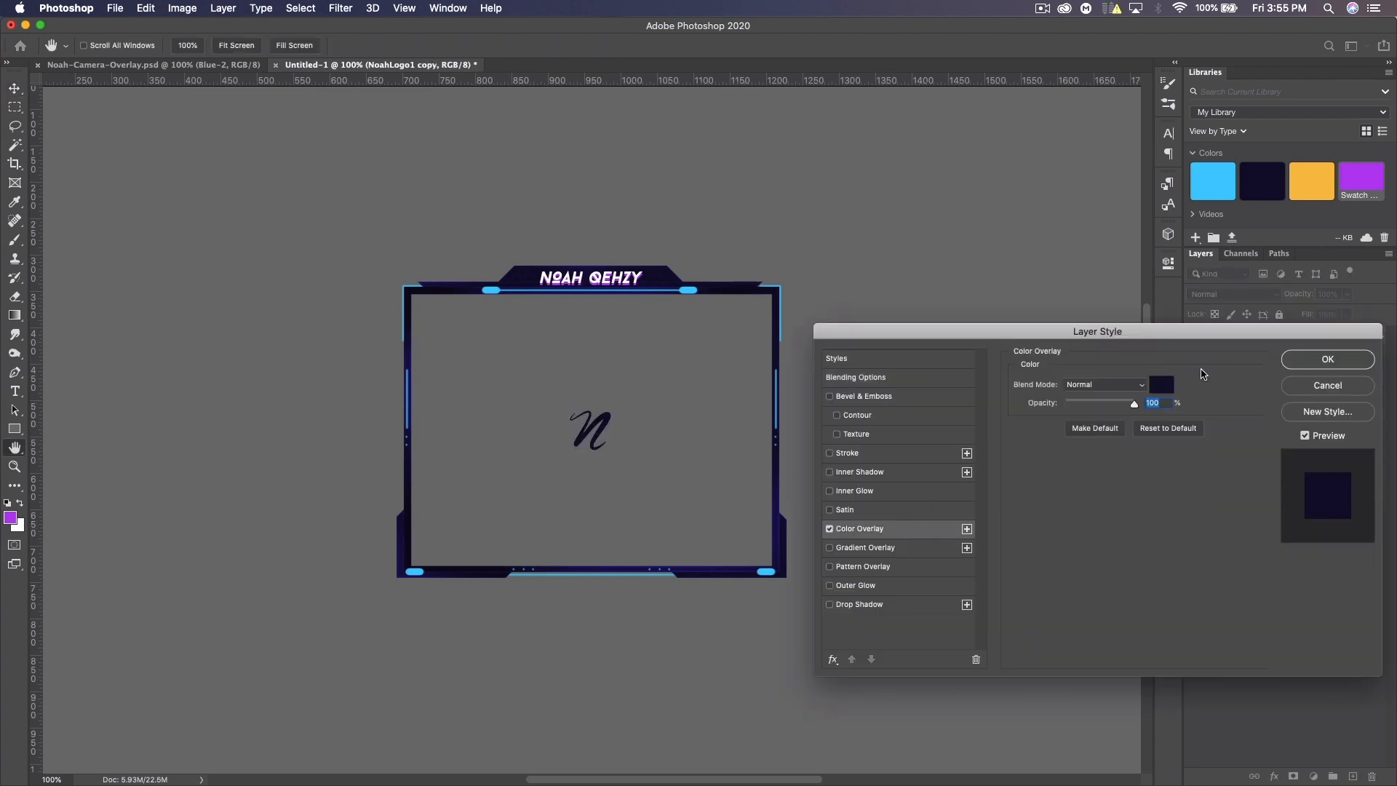
pyautogui.click(1162, 384)
pyautogui.click(12, 515)
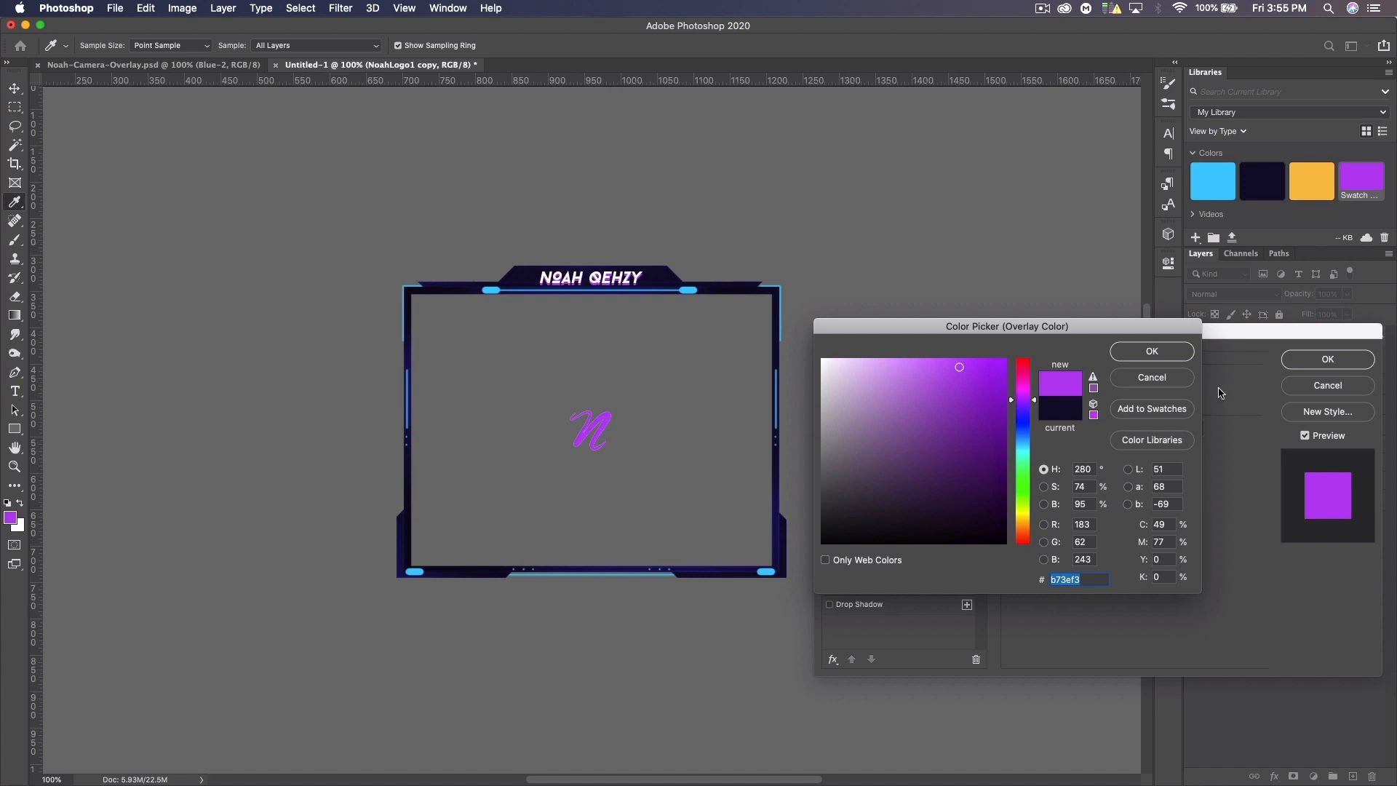
pyautogui.click(1151, 351)
# Order the purple logo copy beneath the white logo and move both onto the middle of the frame's bottom edge
pyautogui.moveTo(1297, 371); pyautogui.dragTo(1278, 391)
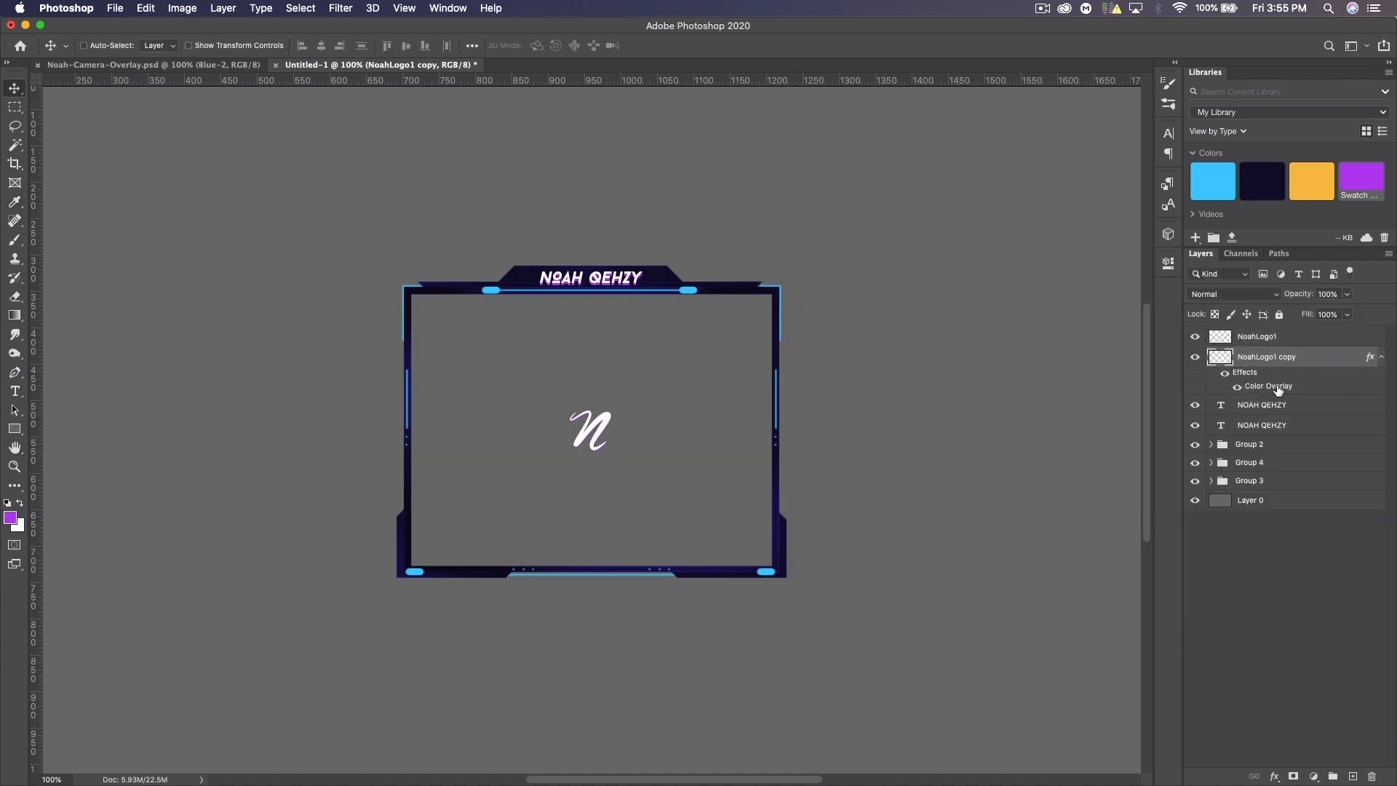
pyautogui.keyDown('shift'); pyautogui.click(1298, 339); pyautogui.keyUp('shift')
pyautogui.moveTo(598, 445); pyautogui.dragTo(598, 582)
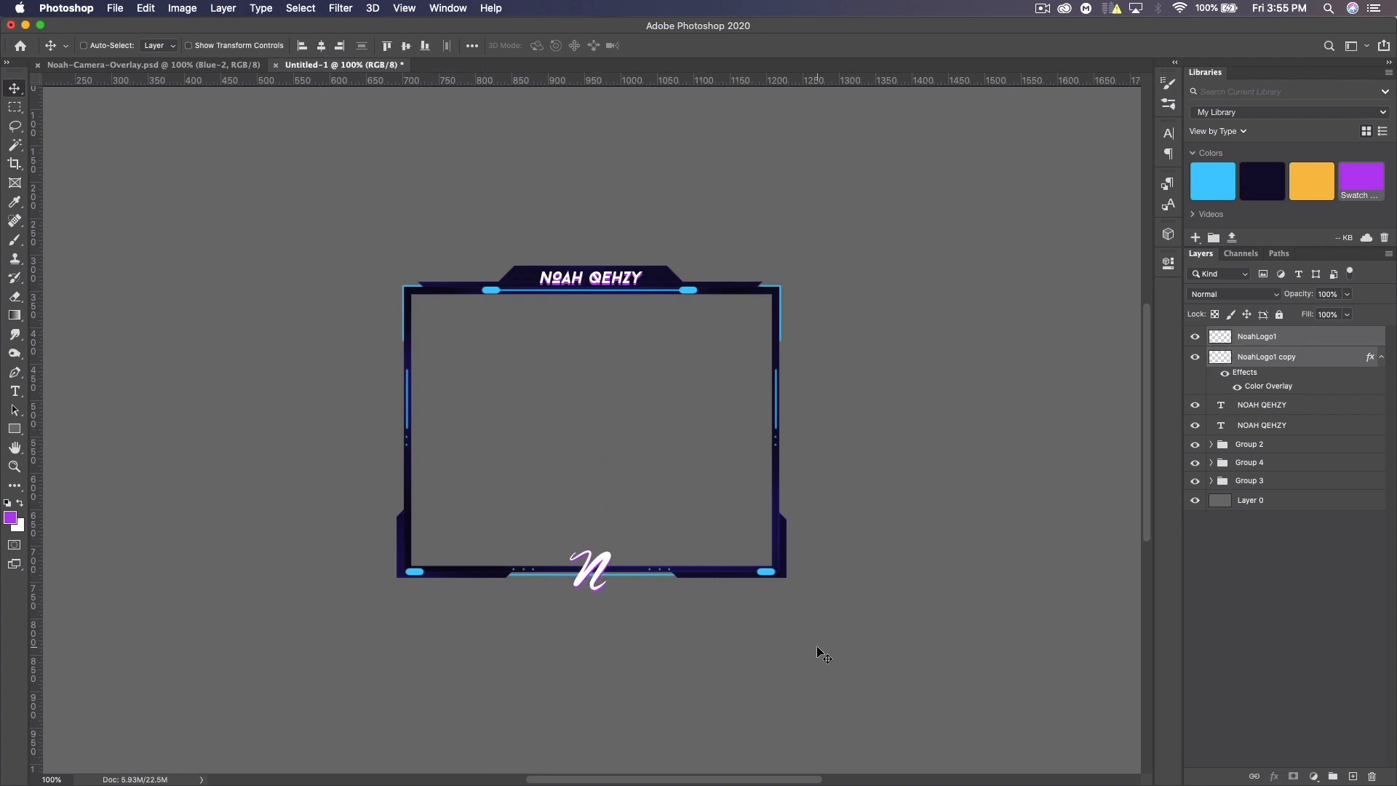
pyautogui.press('super+minus')
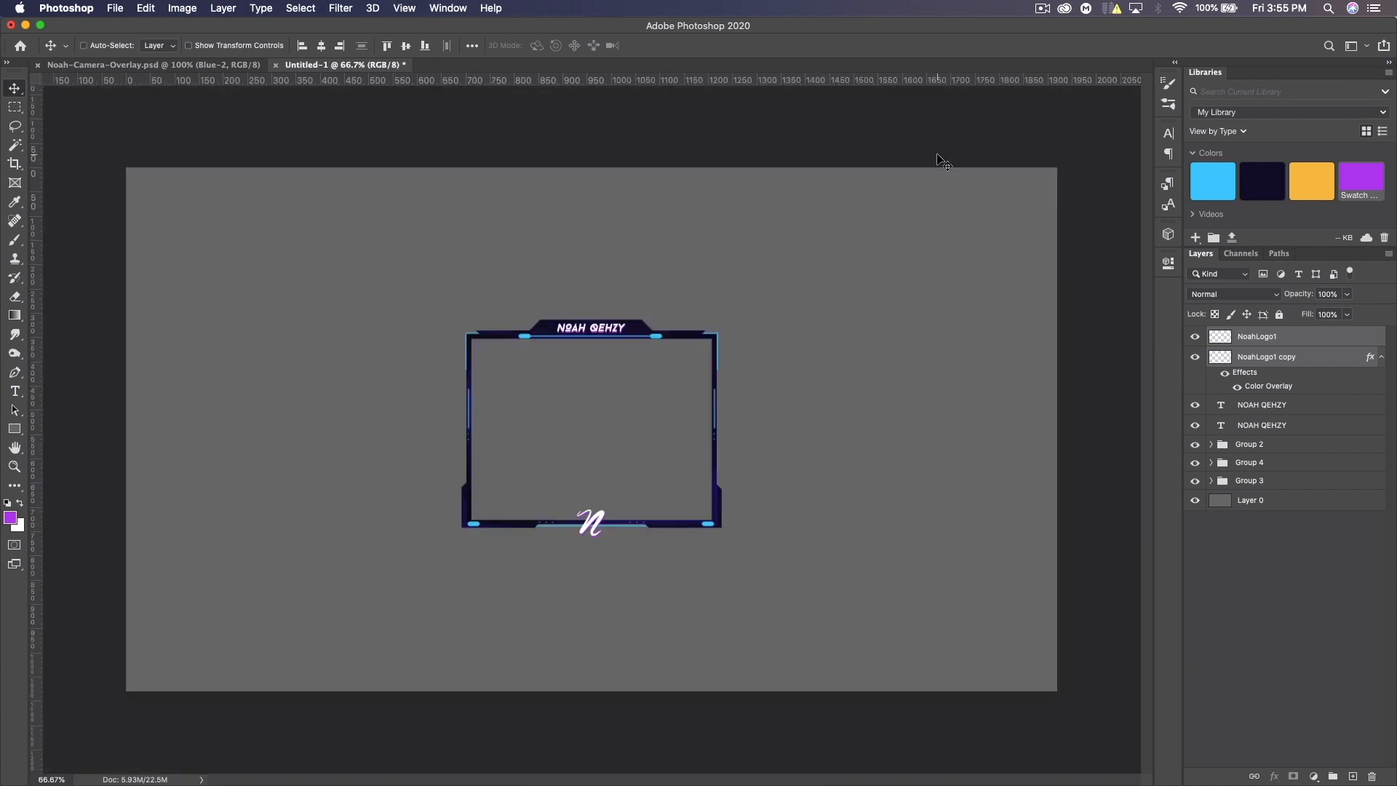
pyautogui.click(1381, 357)
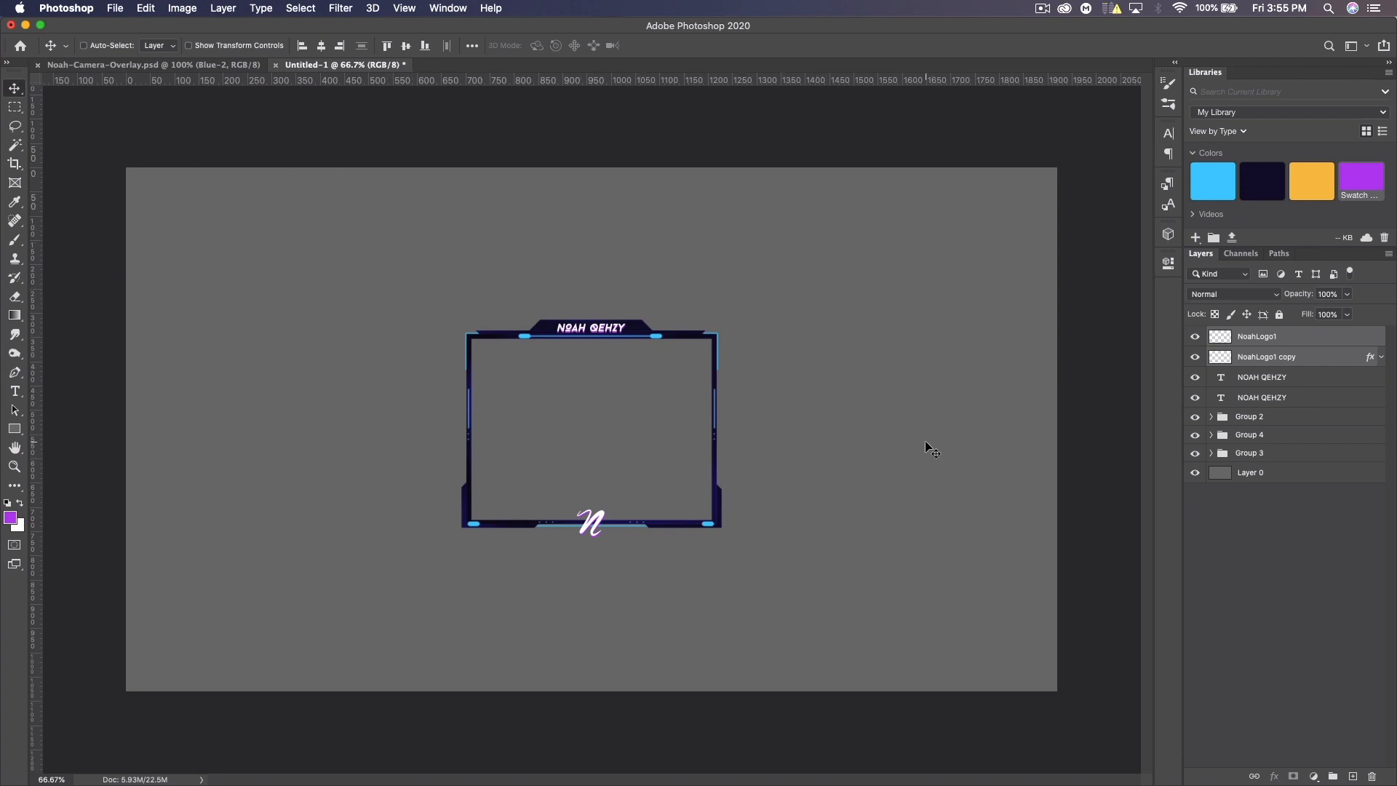
# Merge the two logo layers into one layer and the two name text layers into another
pyautogui.click(1311, 341)
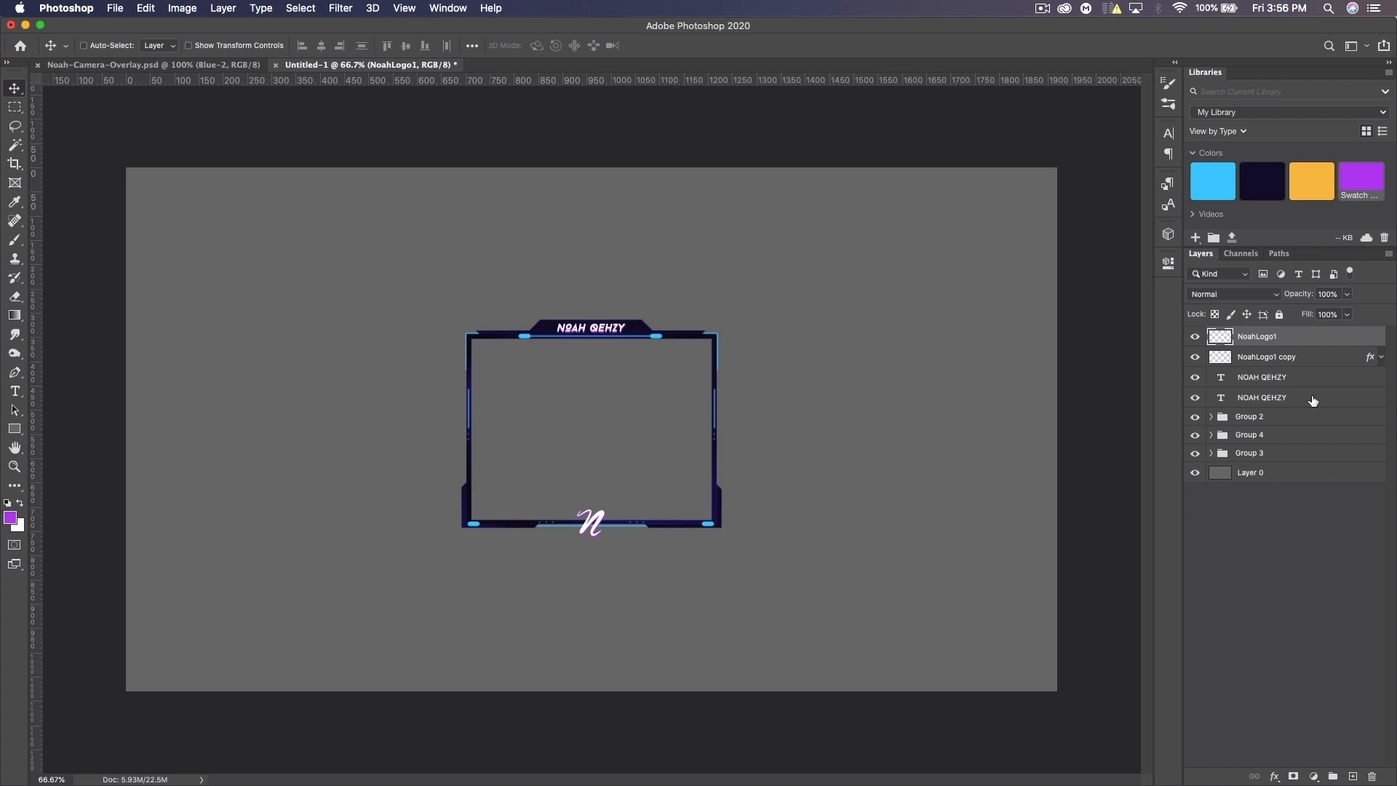
pyautogui.keyDown('shift'); pyautogui.click(1301, 359); pyautogui.keyUp('shift')
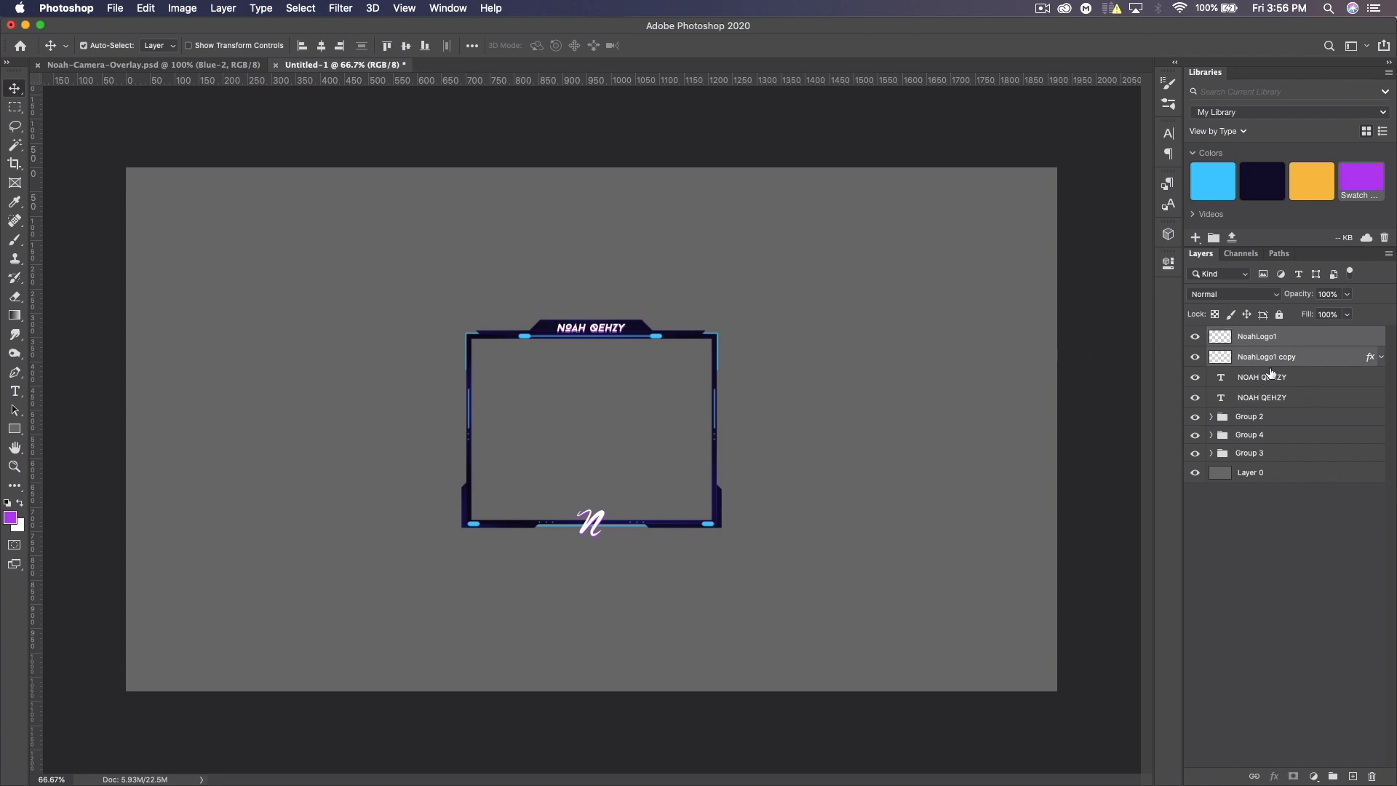
pyautogui.press('super+e')
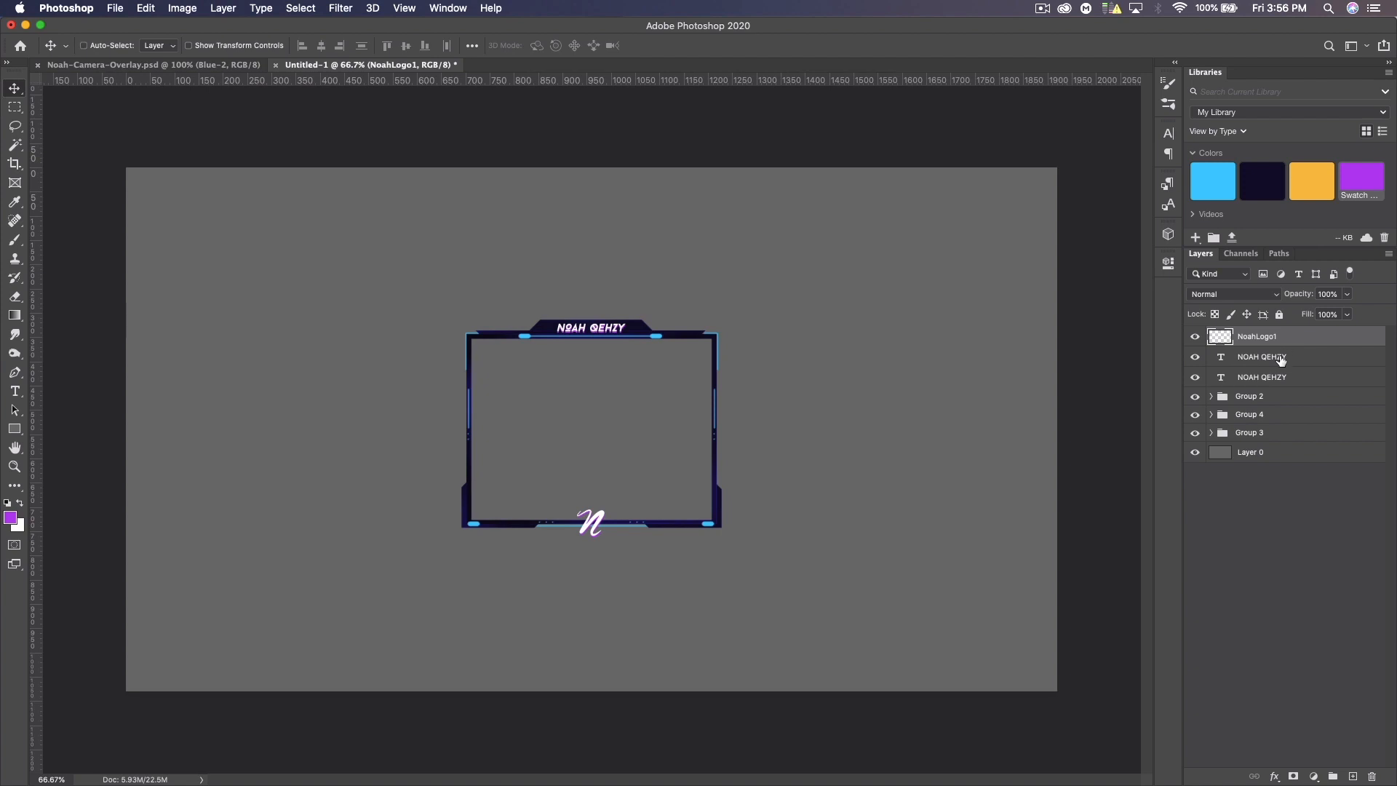
pyautogui.click(1282, 359)
pyautogui.keyDown('shift'); pyautogui.click(1284, 378); pyautogui.keyUp('shift')
pyautogui.press('super+e')
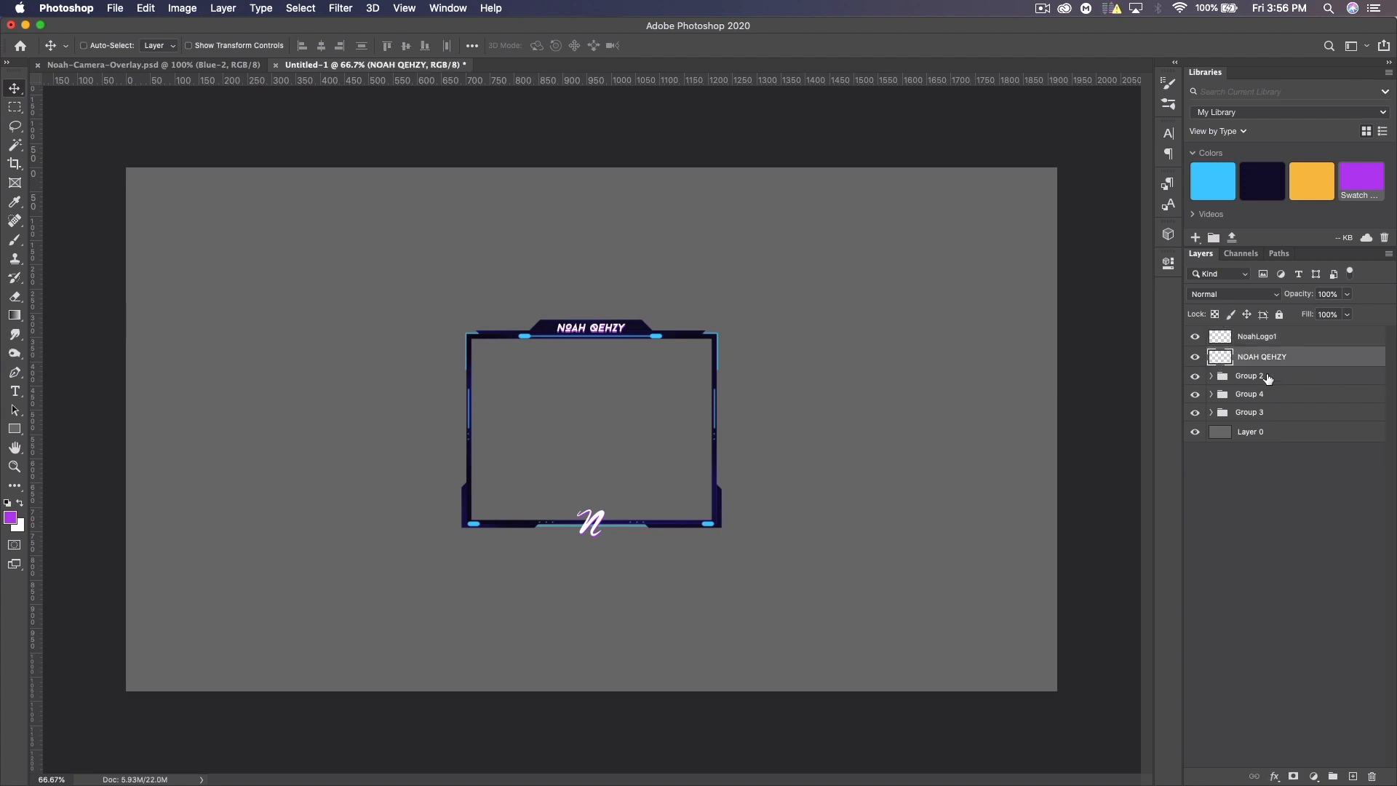
# Merge Group 2, Group 4 and Group 3 each into a single layer of its own
pyautogui.click(1254, 377)
pyautogui.press('super+e')
pyautogui.click(1273, 397)
pyautogui.press('super+e')
pyautogui.click(1272, 418)
pyautogui.press('super+e')
# Rename the merged layers: Group 3 as Blue-Bottom, Group 4 as Main and Group 2 as Blue
pyautogui.doubleClick(1254, 416)
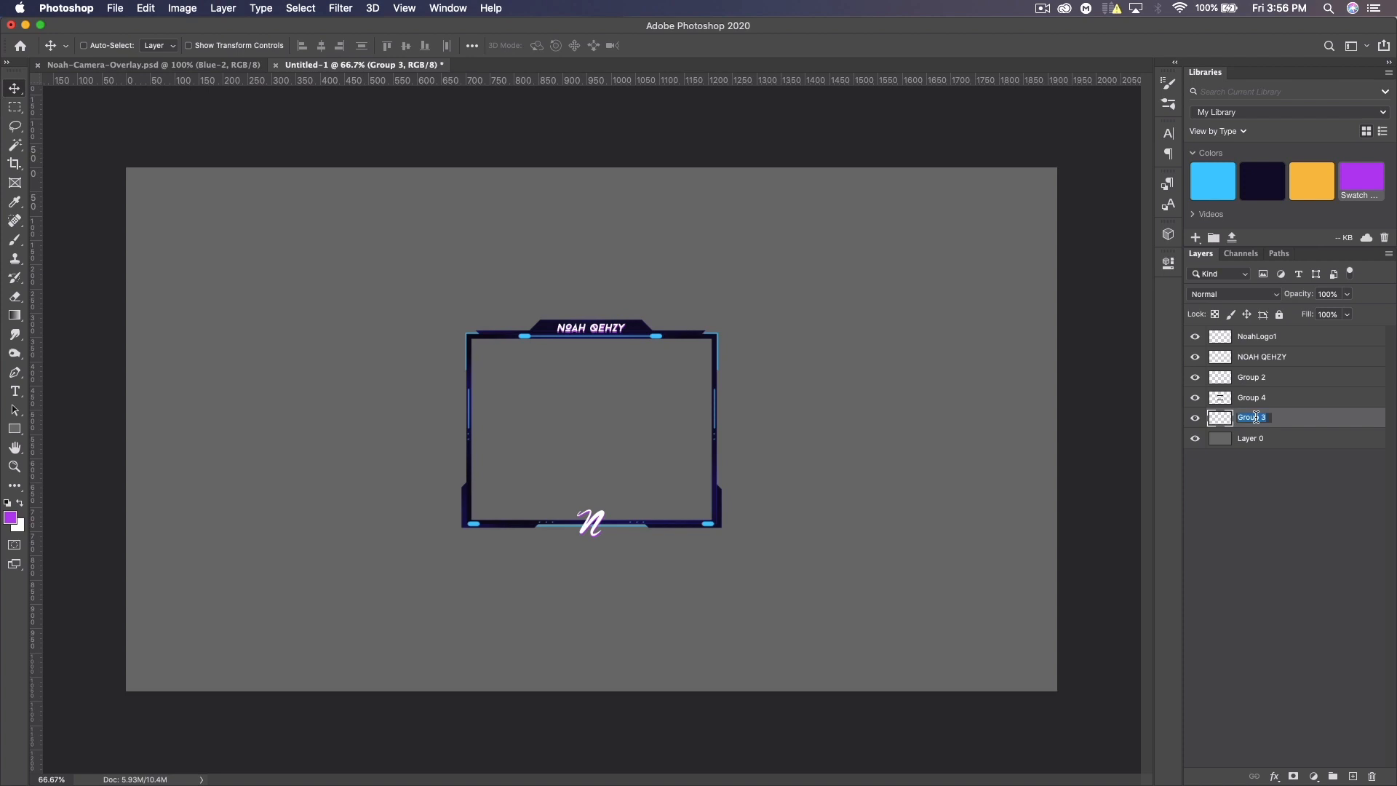
pyautogui.write('Blue-Bottom')
pyautogui.press('Return')
pyautogui.doubleClick(1252, 398)
pyautogui.write('Main')
pyautogui.press('Return')
pyautogui.doubleClick(1253, 377)
pyautogui.write('Blue')
pyautogui.press('Return')
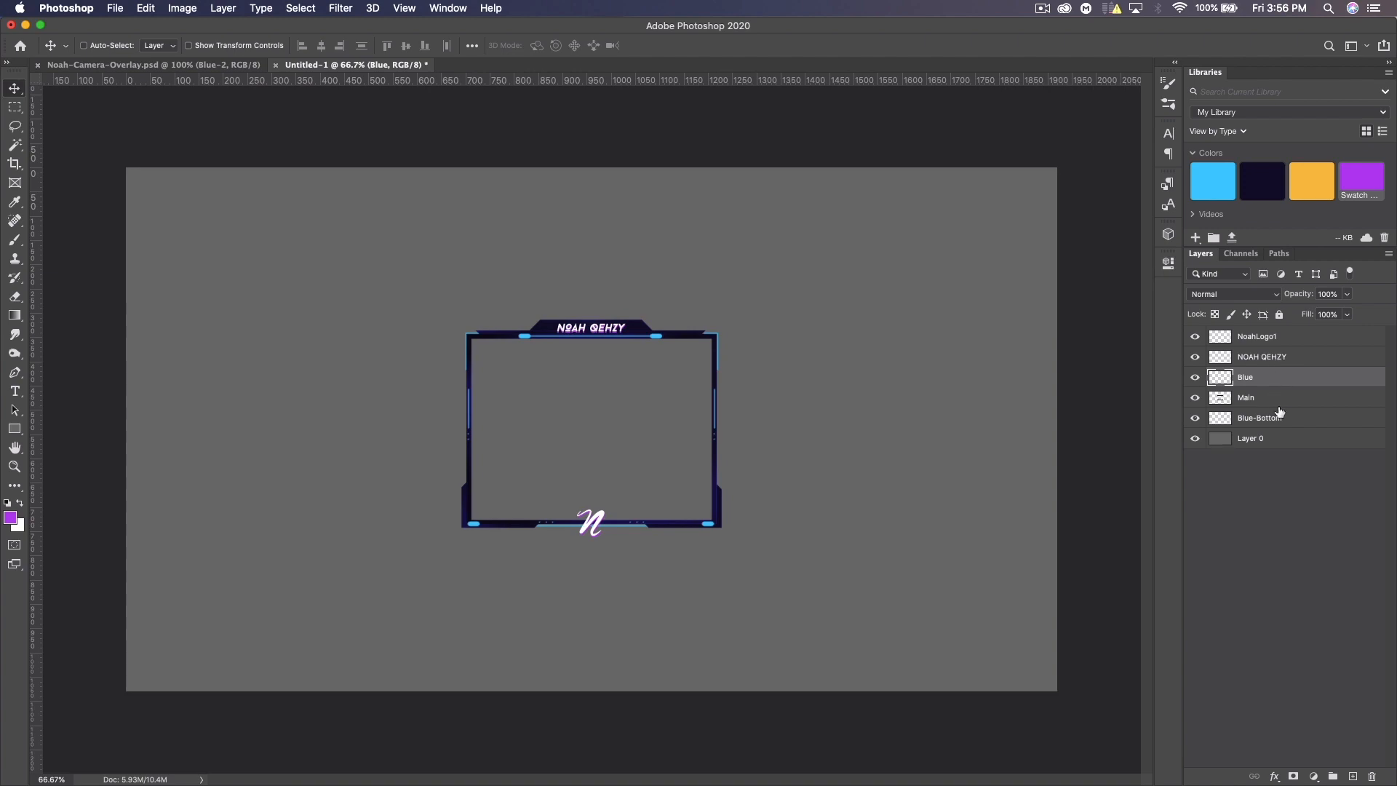
# Delete the grey background layer, Layer 0, and activate the Crop tool
pyautogui.click(1297, 437)
pyautogui.press('Delete')
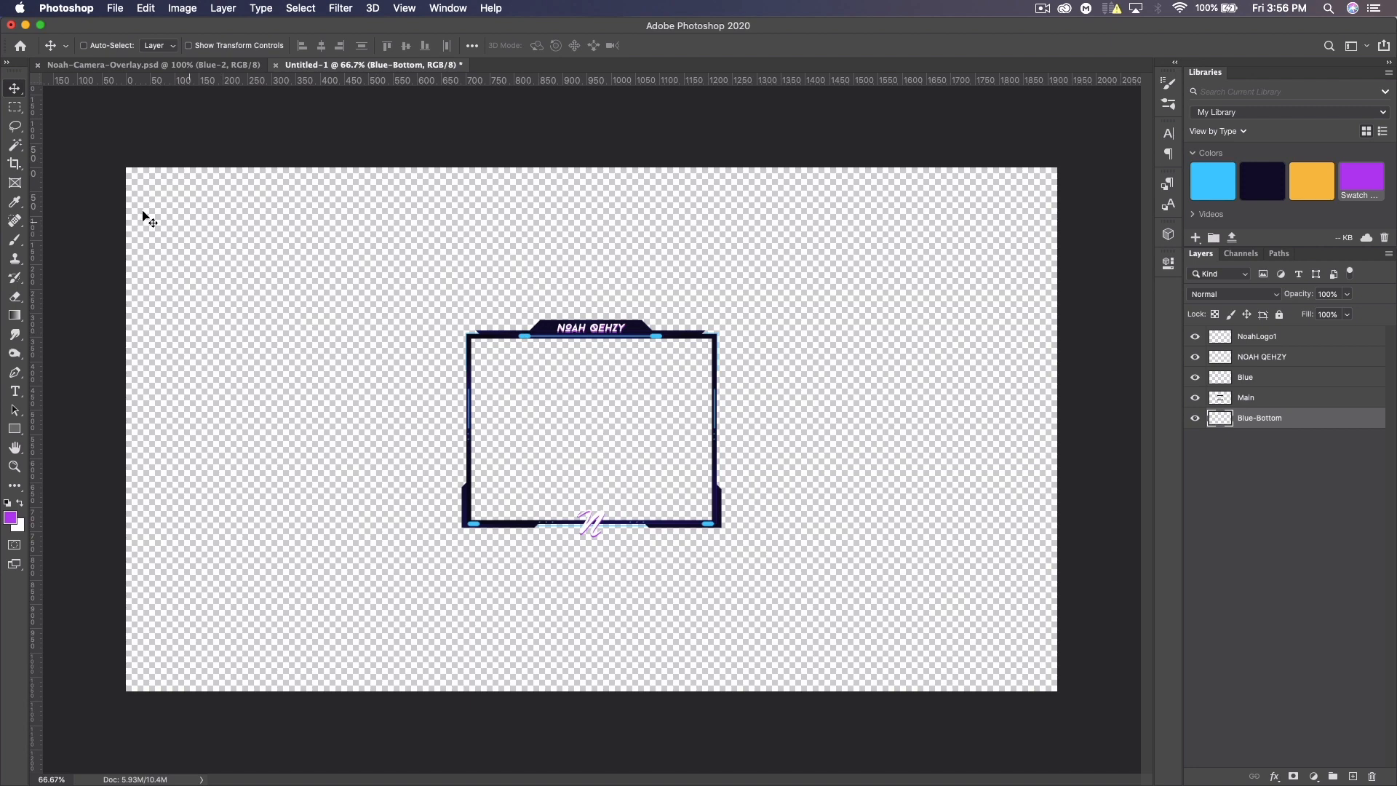
pyautogui.click(14, 165)
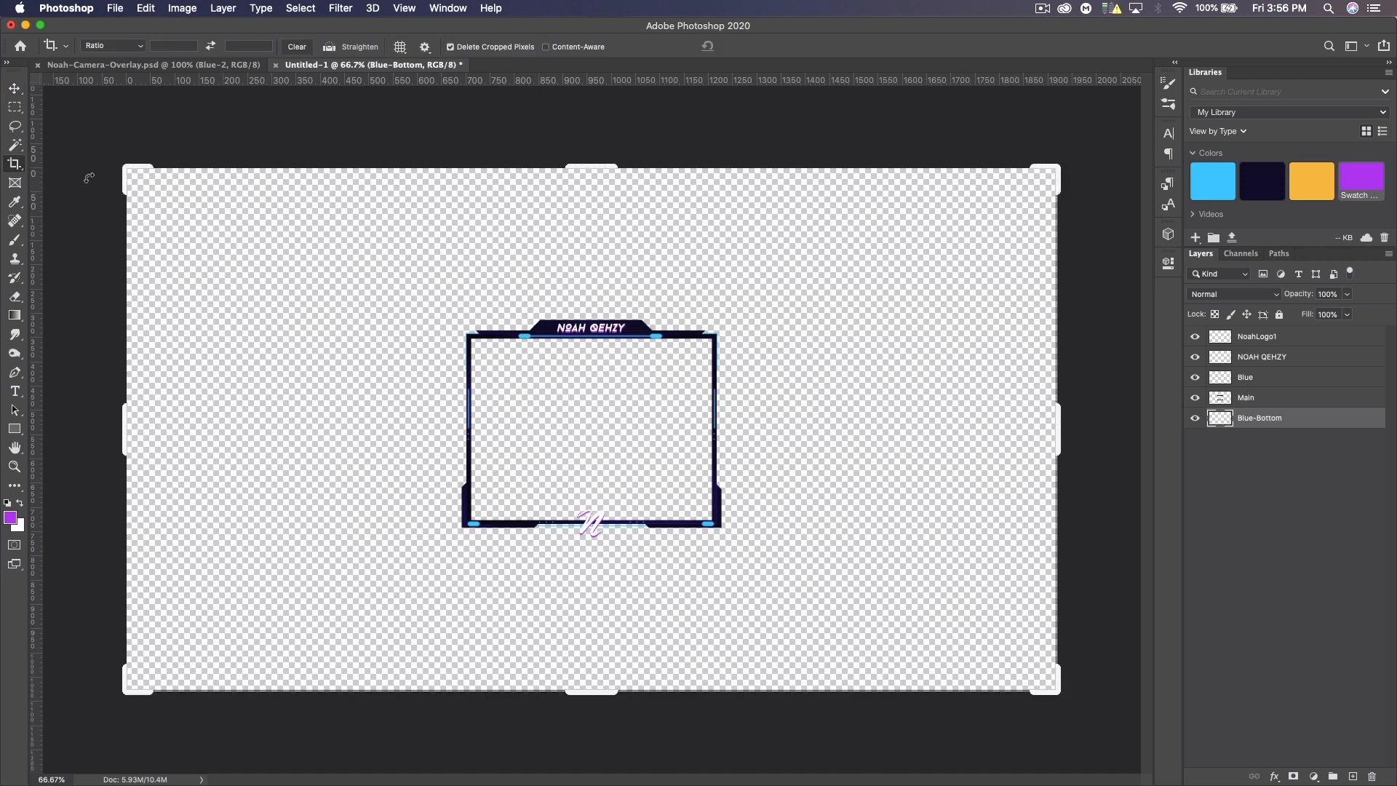
pyautogui.moveTo(129, 170); pyautogui.dragTo(286, 240)
pyautogui.moveTo(900, 629); pyautogui.dragTo(738, 544)
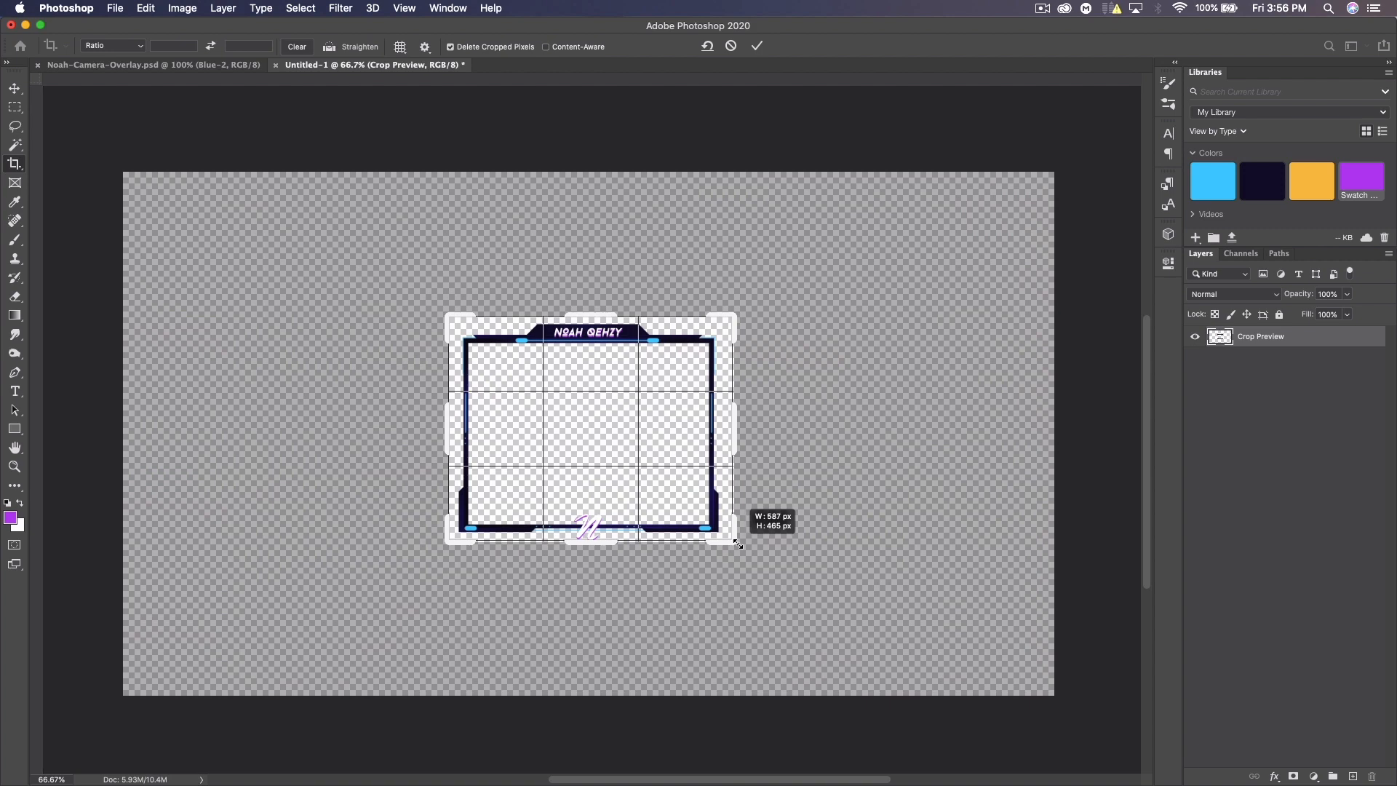
pyautogui.moveTo(738, 544); pyautogui.dragTo(738, 544)
pyautogui.press('super+z')
pyautogui.press('super+shift+z')
pyautogui.press('super+z')
pyautogui.press('super+shift+z')
pyautogui.press('super+z')
pyautogui.moveTo(290, 240); pyautogui.dragTo(125, 167)
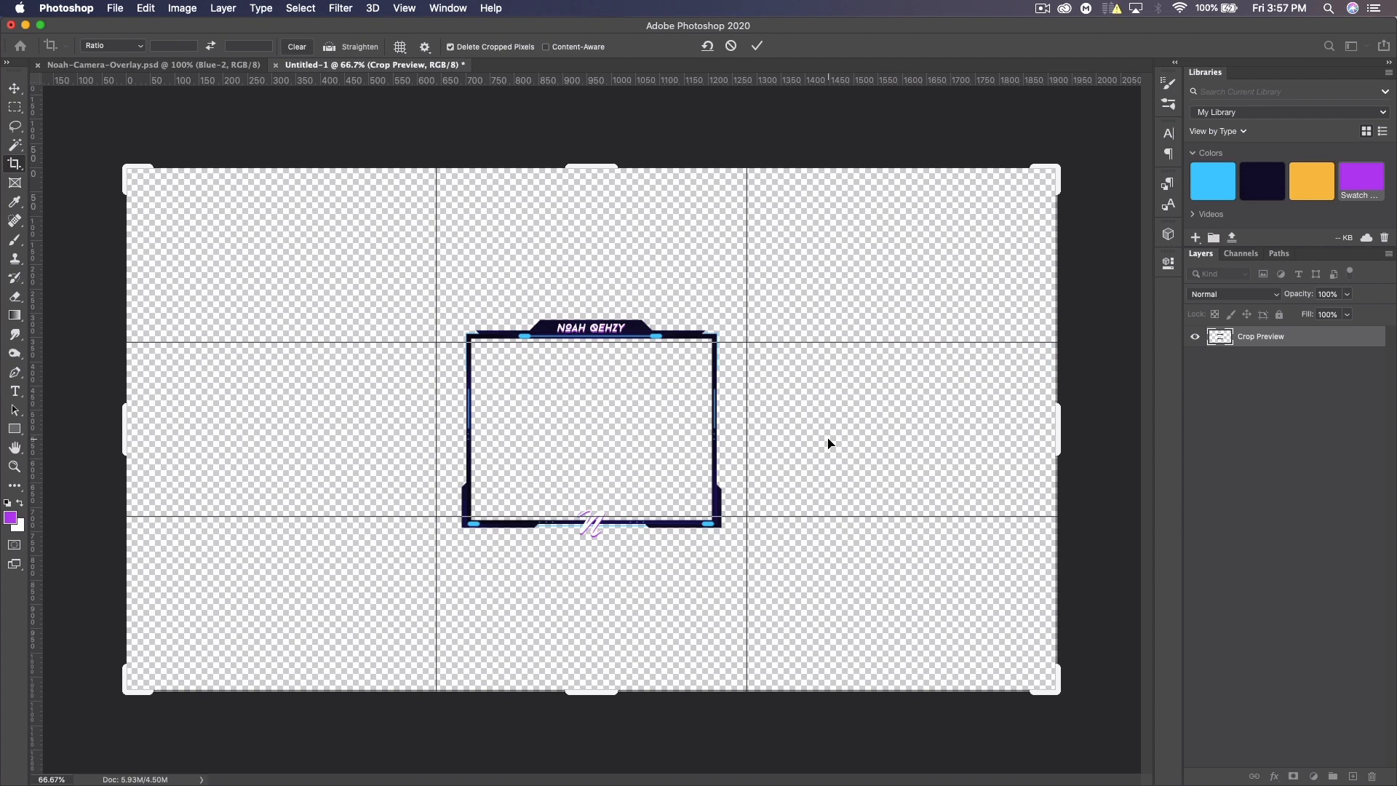
# Crop the canvas symmetrically to about 608 × 504 px, leaving a small margin around the camera frame
pyautogui.moveTo(1058, 432); pyautogui.dragTo(742, 423)
pyautogui.moveTo(582, 166); pyautogui.dragTo(571, 304)
pyautogui.press('Return')
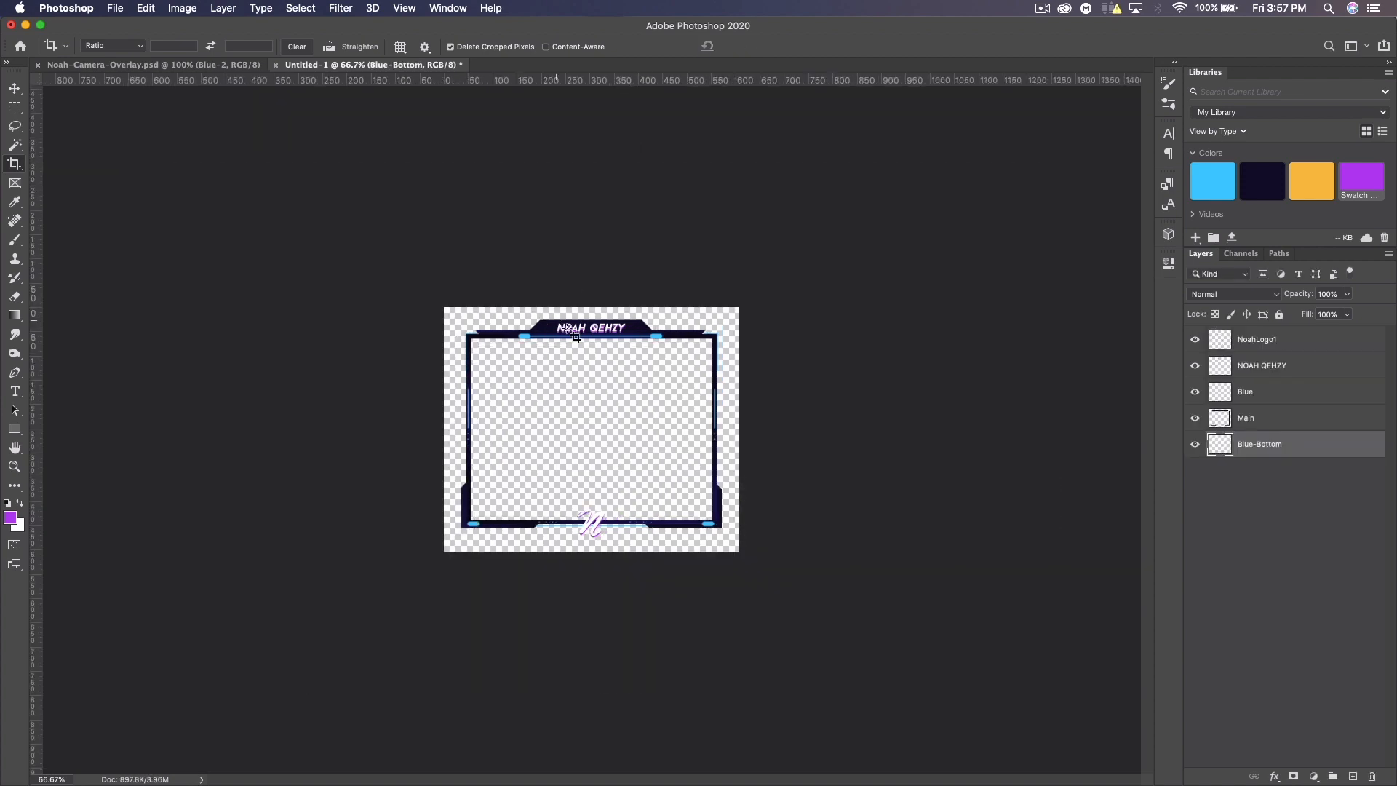
# Save the document to the Desktop as Tut-Overlay in Photoshop format with layers and Maximize Compatibility enabled
pyautogui.click(116, 8)
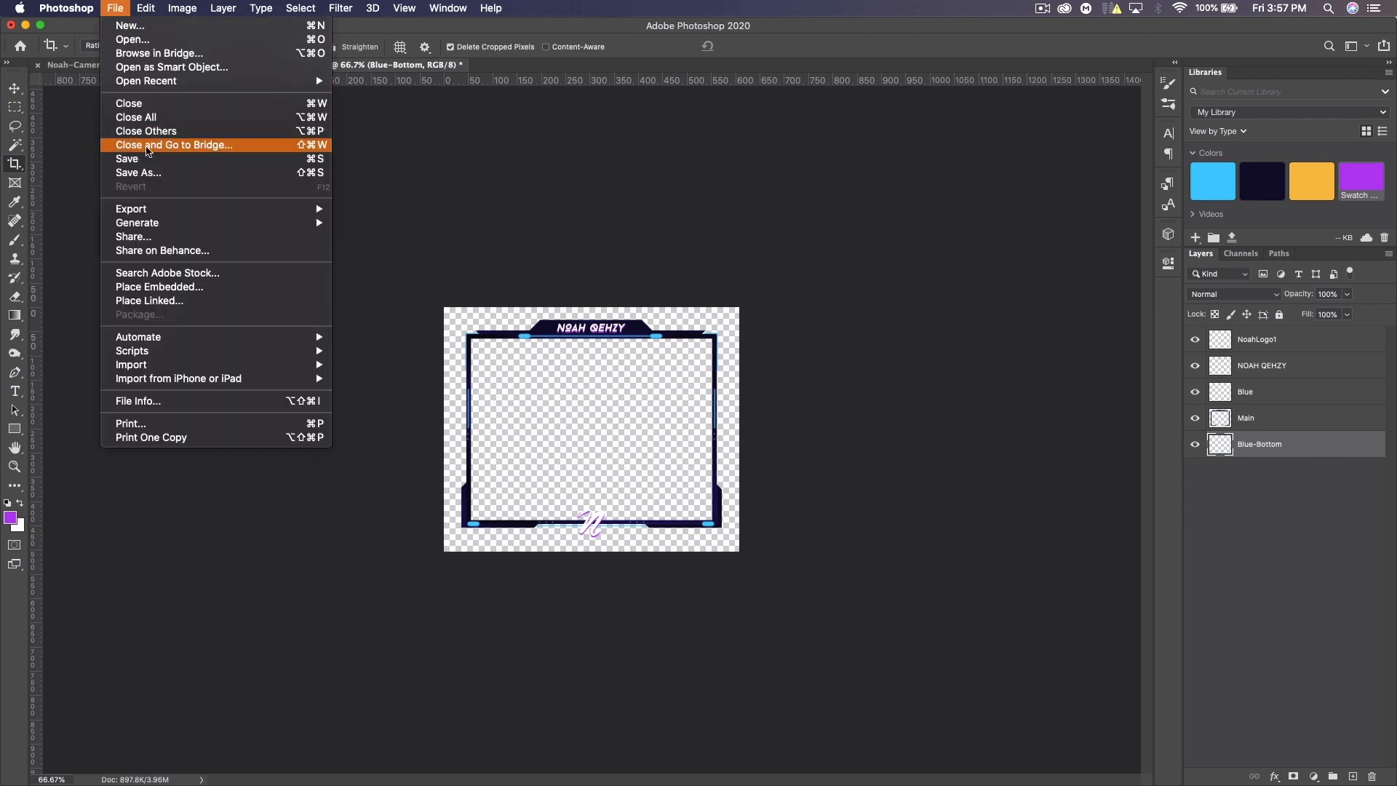
pyautogui.click(158, 174)
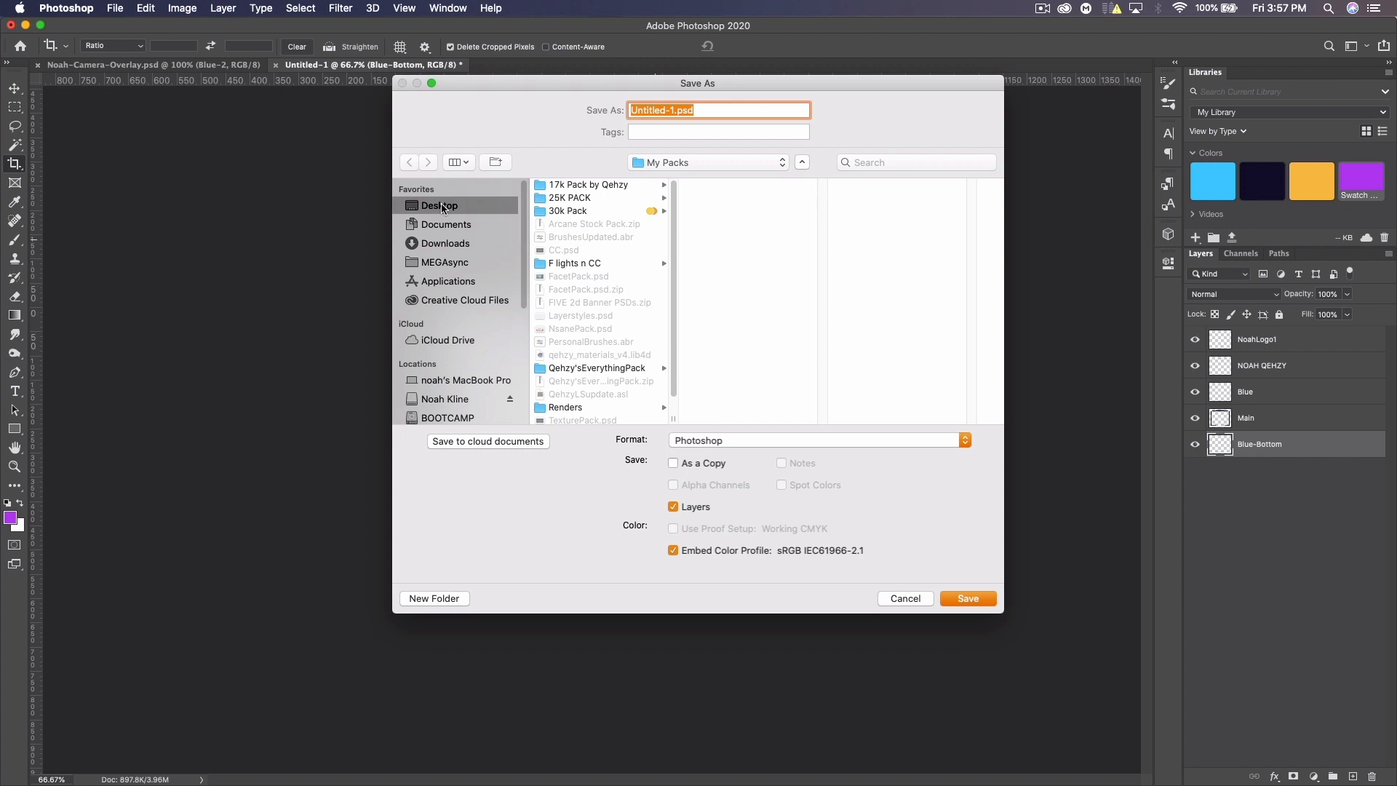
pyautogui.write('T')
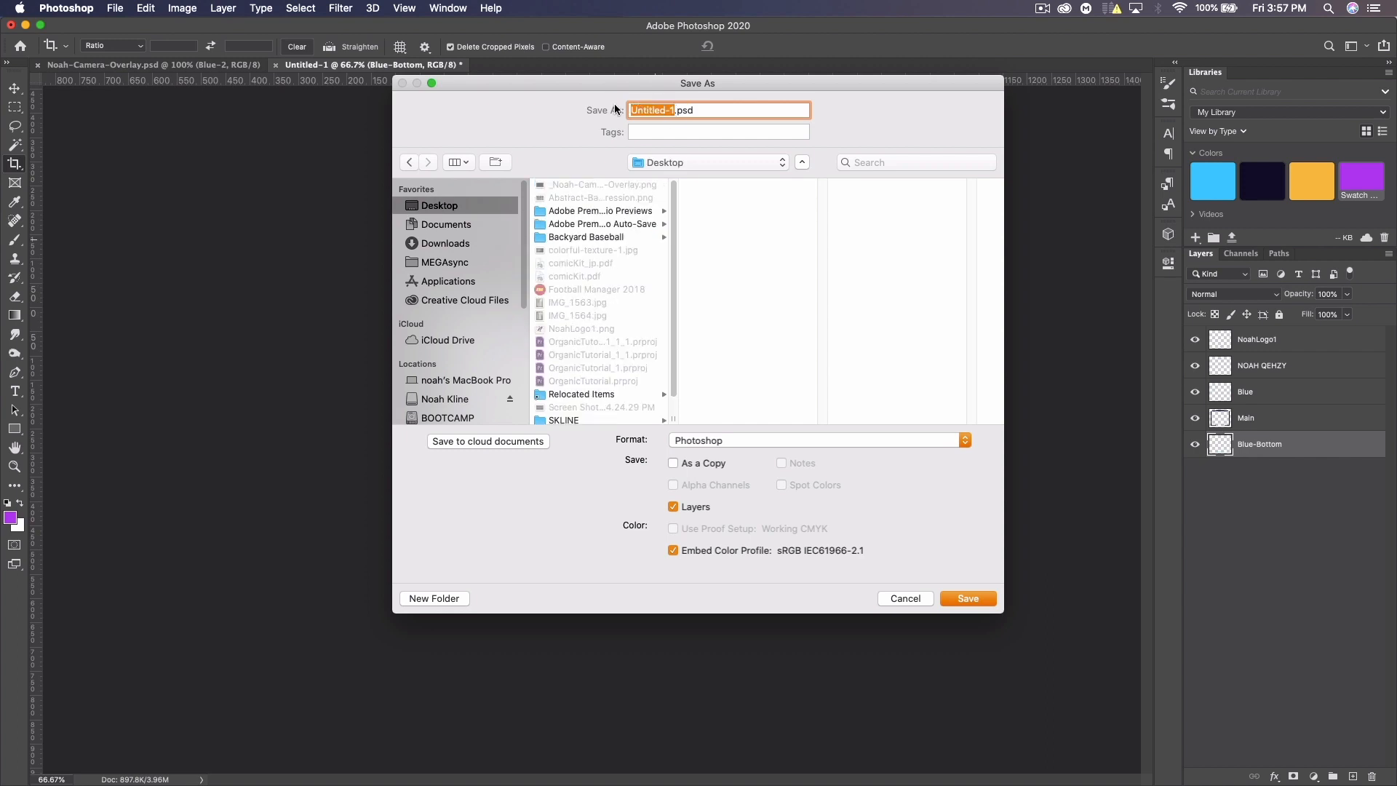
pyautogui.write('ut-Overlay')
pyautogui.press('Return')
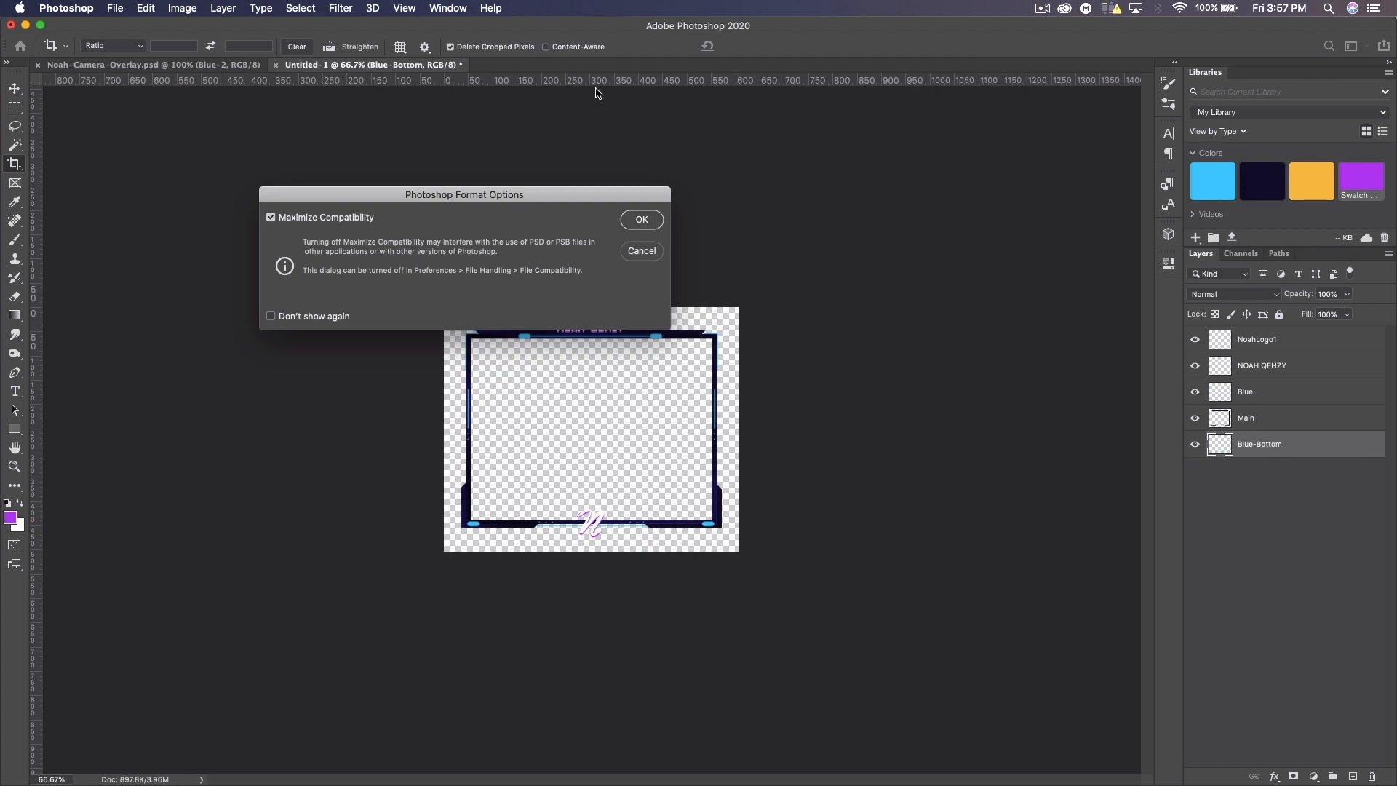
pyautogui.click(641, 219)
pyautogui.click(14, 88)
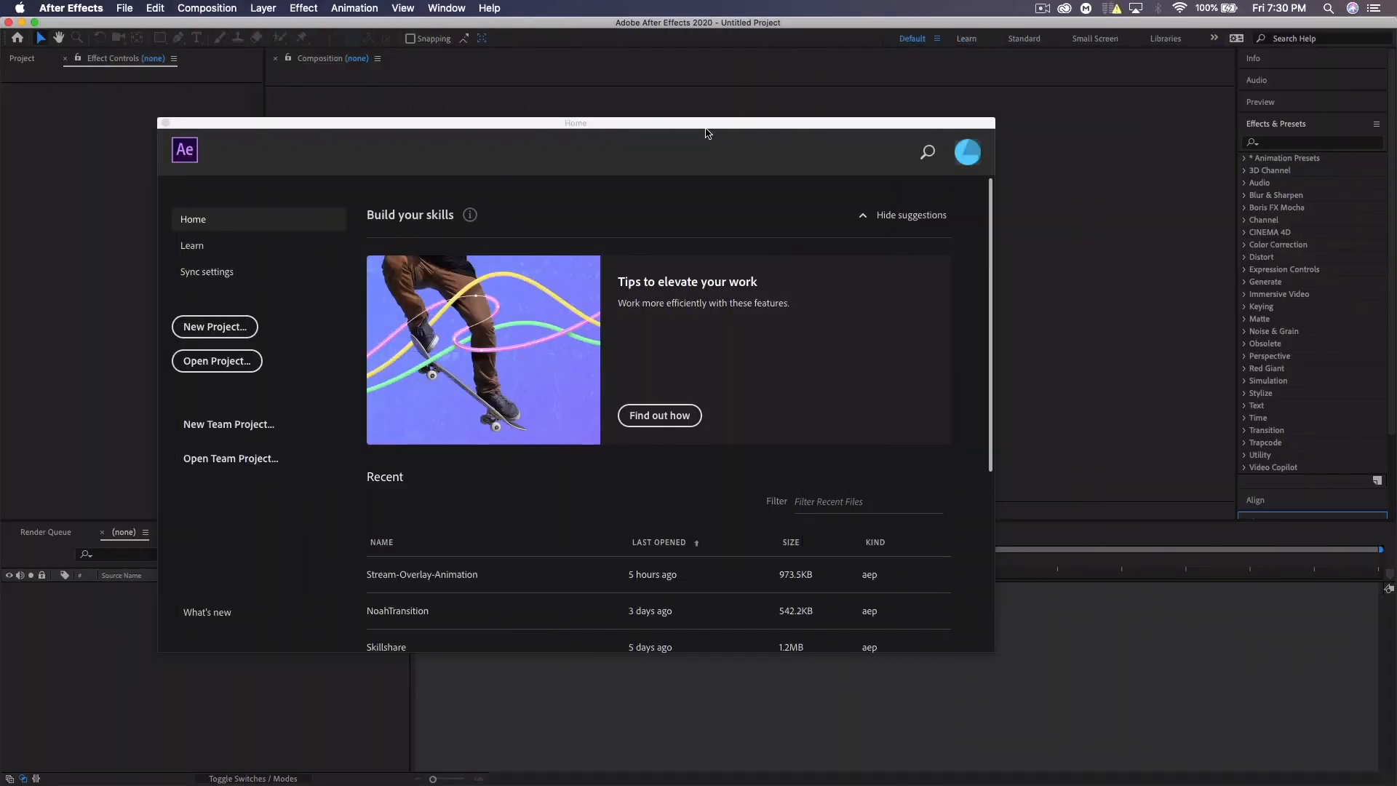
# Switch to After Effects and start a new project with a 1920 × 1080 px composition, 29 fps, 15 seconds long
pyautogui.moveTo(704, 129); pyautogui.dragTo(733, 115)
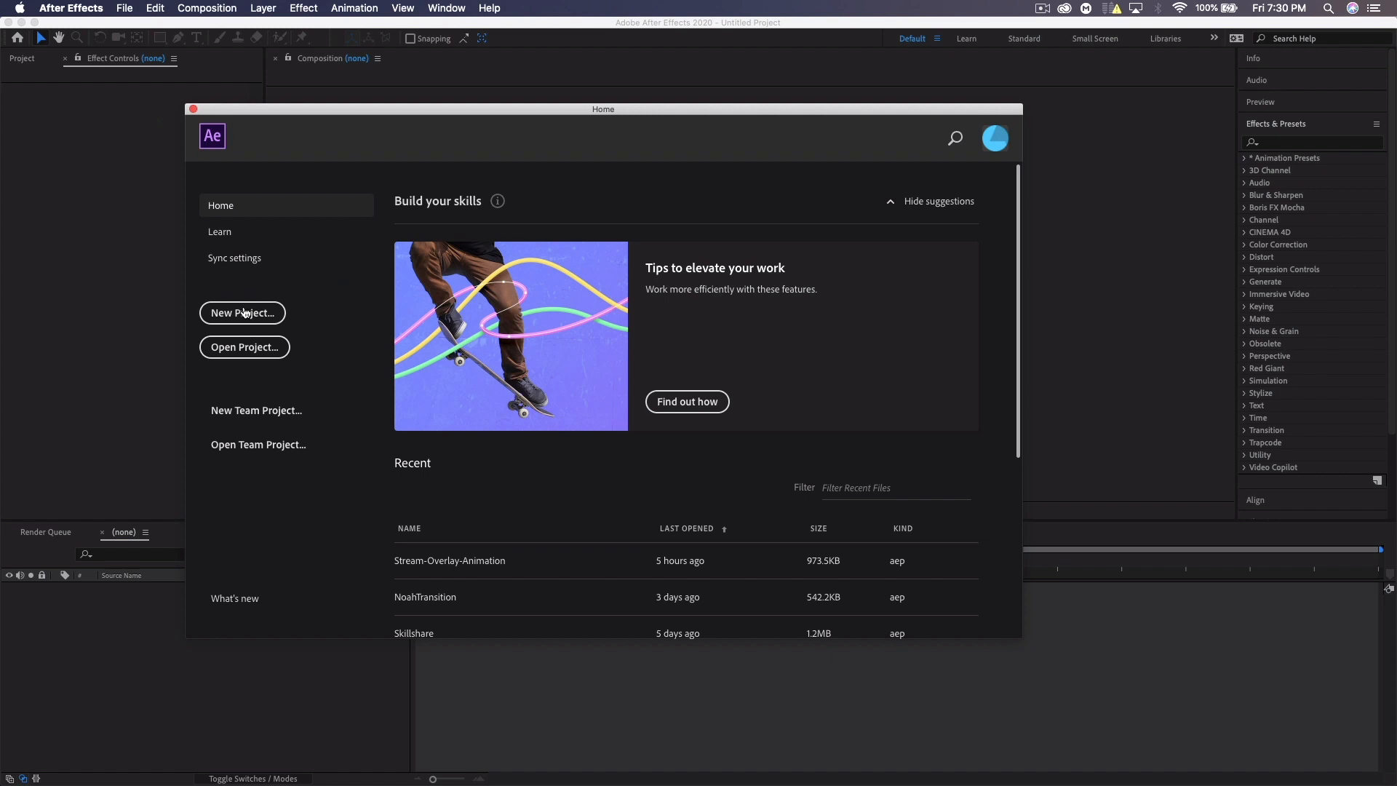
pyautogui.click(244, 313)
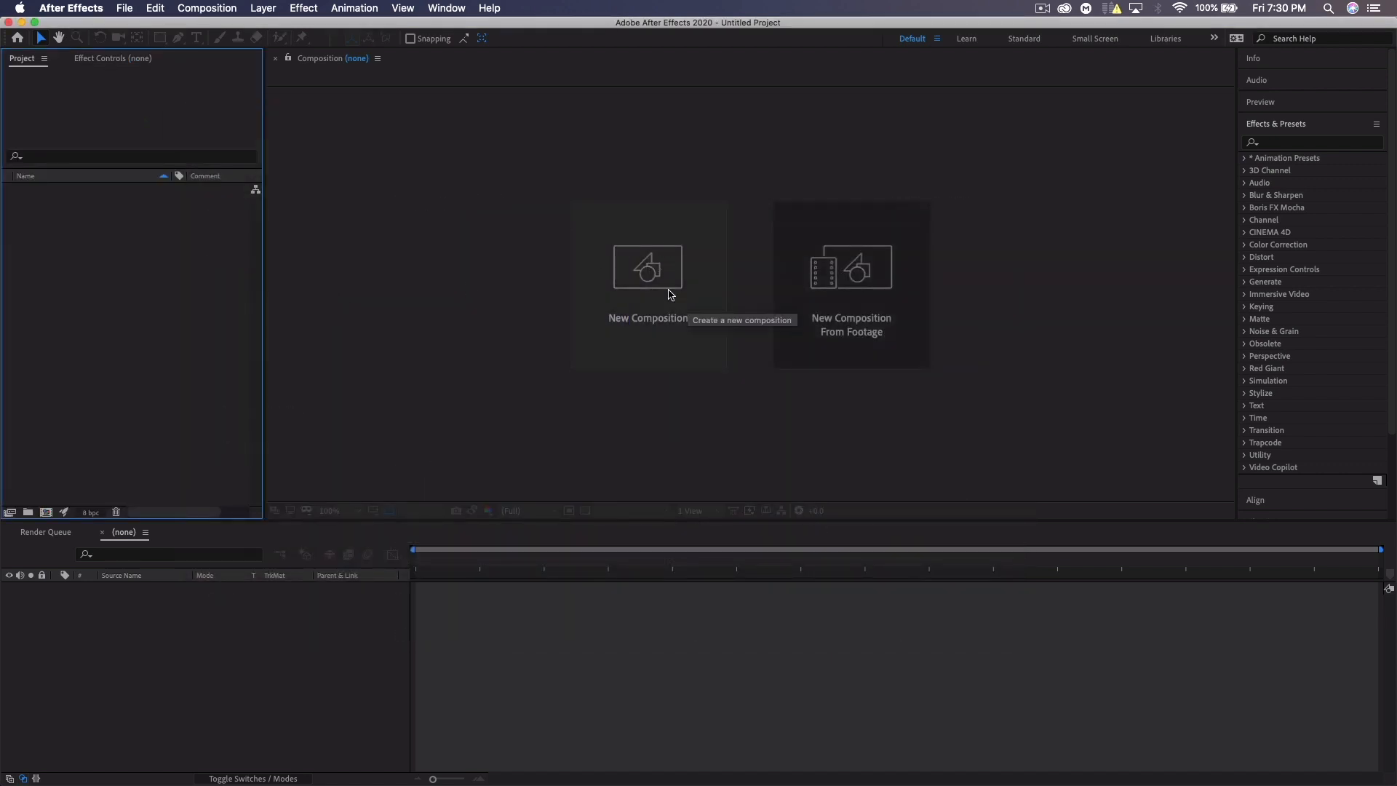
pyautogui.click(670, 294)
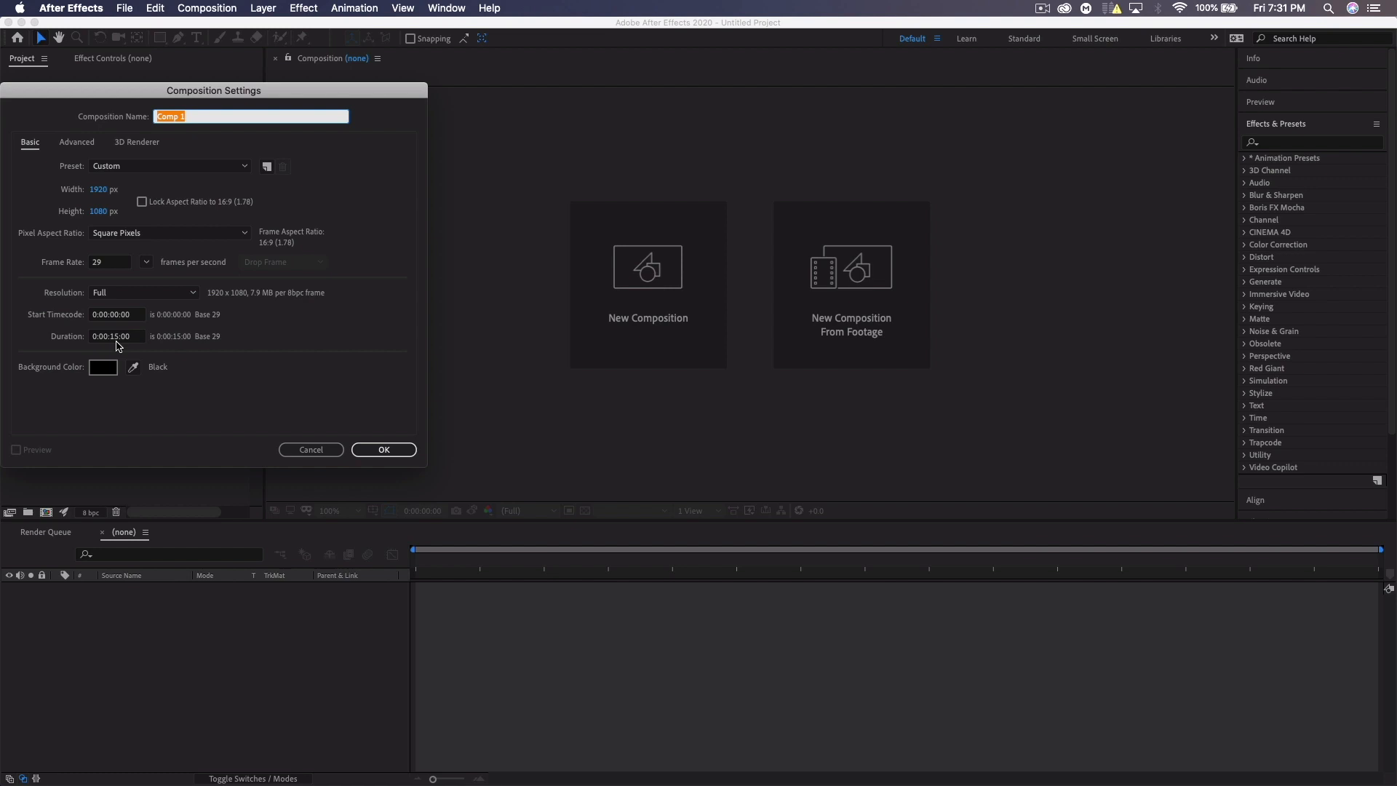
pyautogui.click(405, 451)
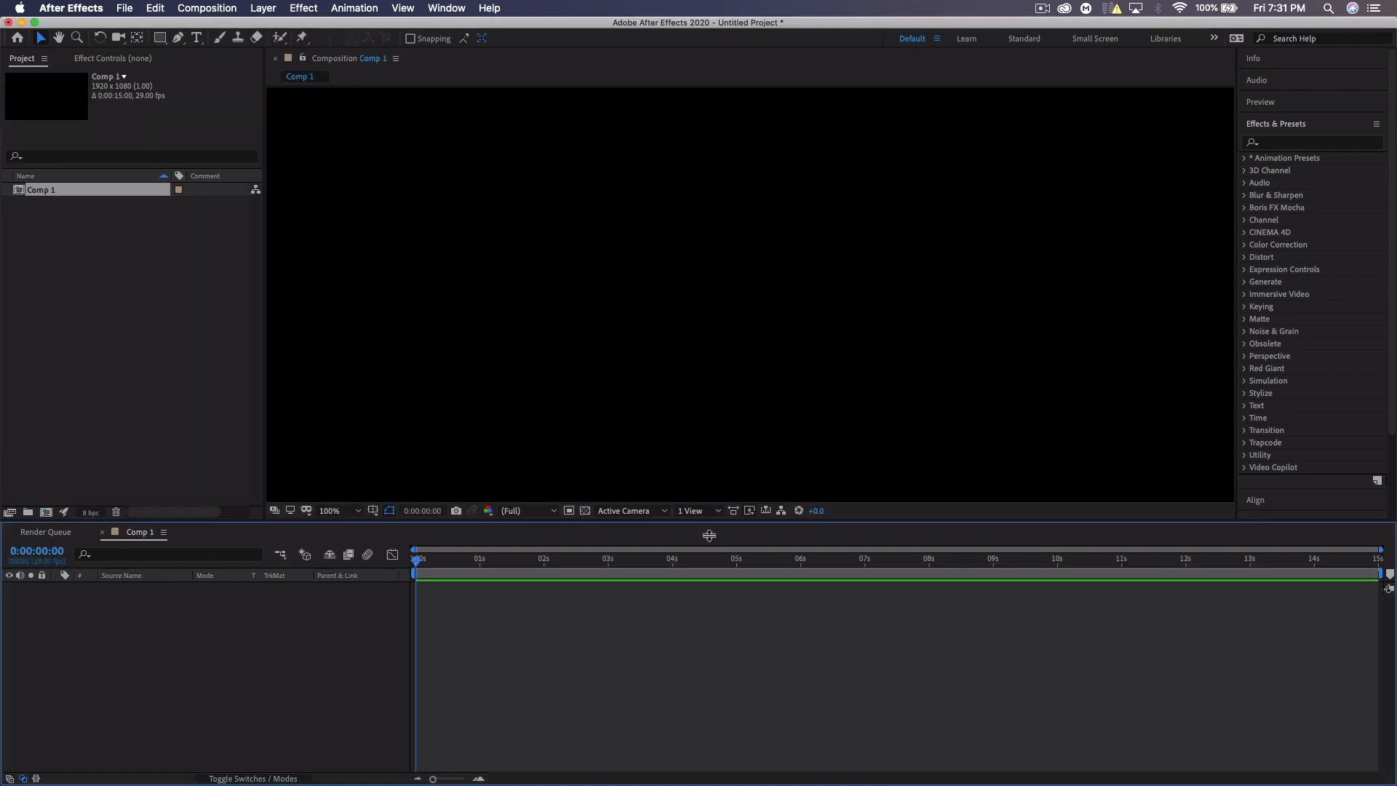
# Import Tut-Overlay.psd from the Desktop as a composition with layer styles merged into footage, and expand its layers folder
pyautogui.scroll(-1, 465, 357)
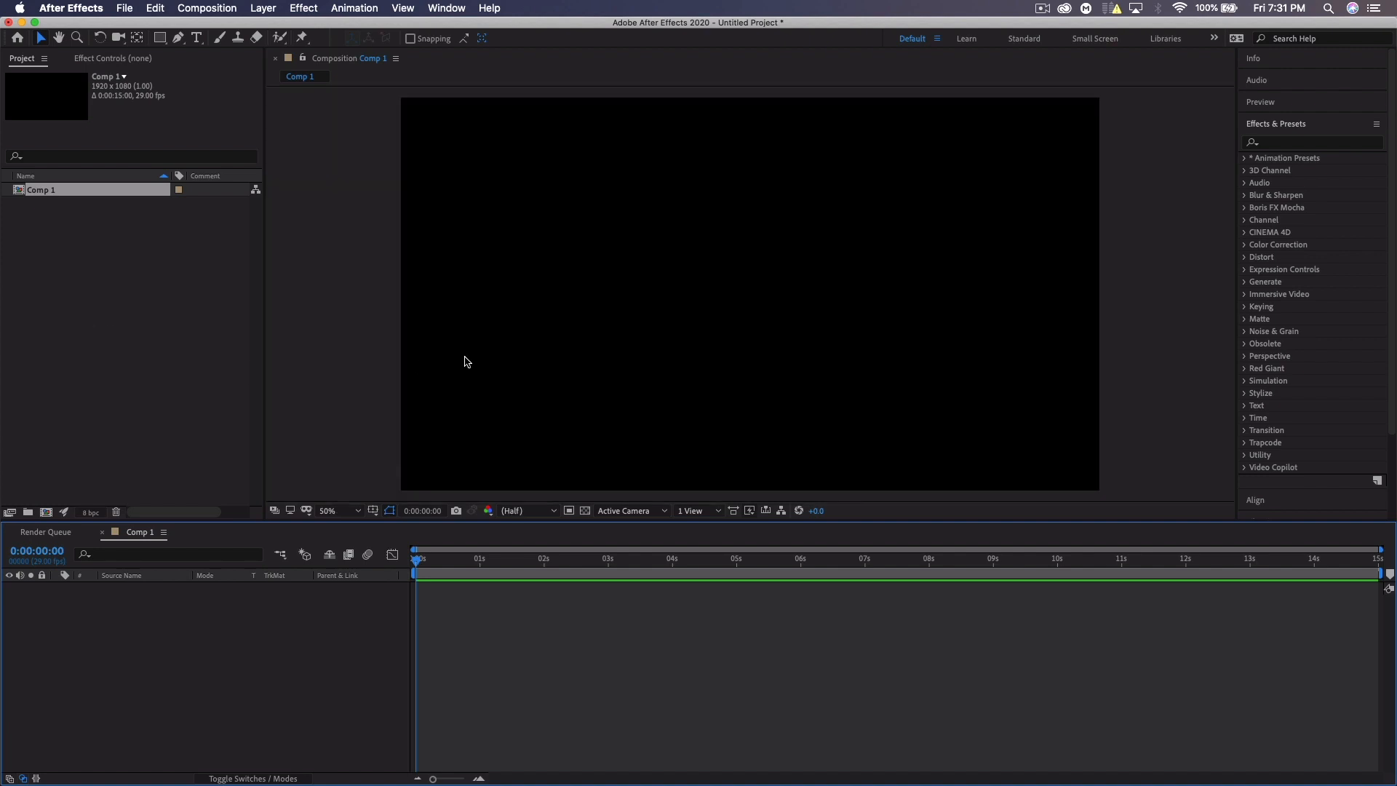
pyautogui.click(128, 8)
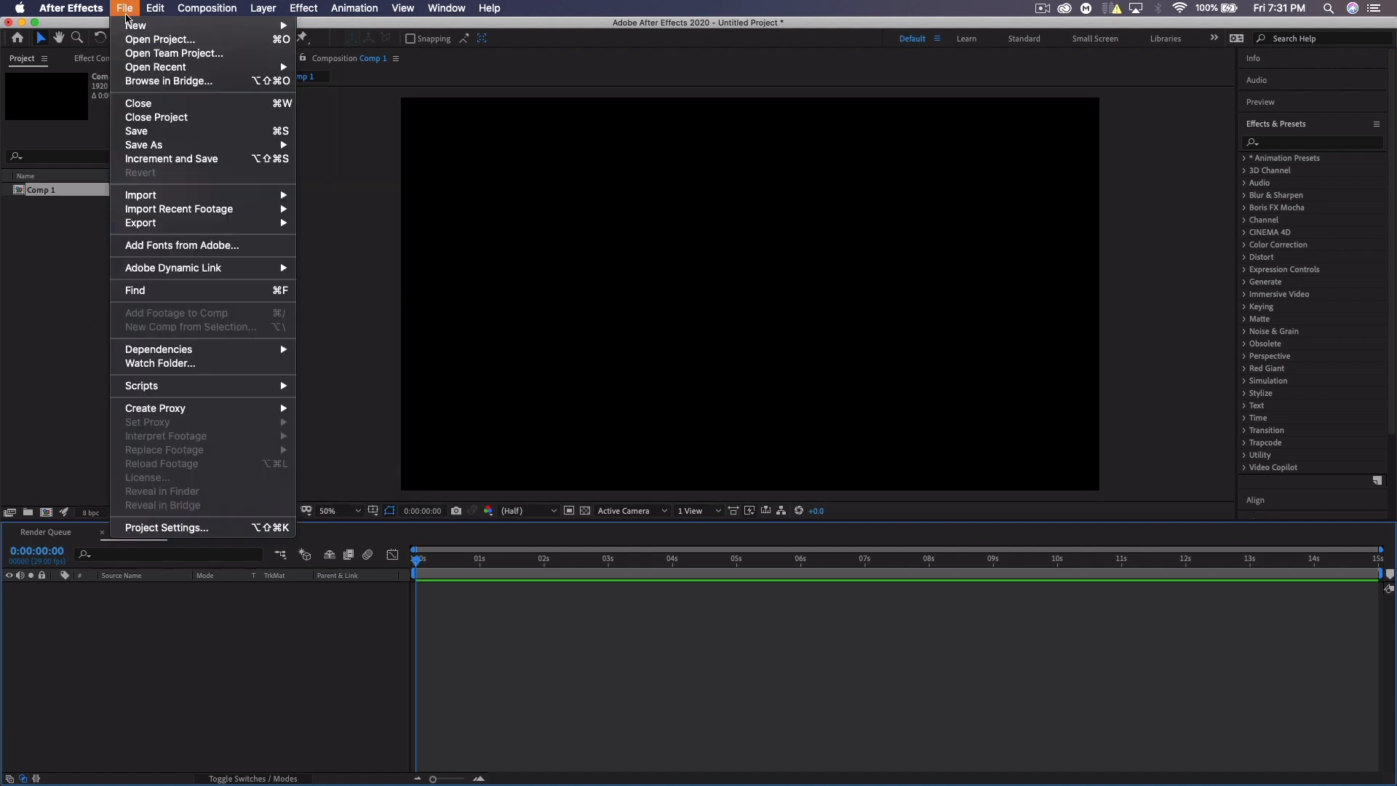
pyautogui.moveTo(202, 196)
pyautogui.click(331, 197)
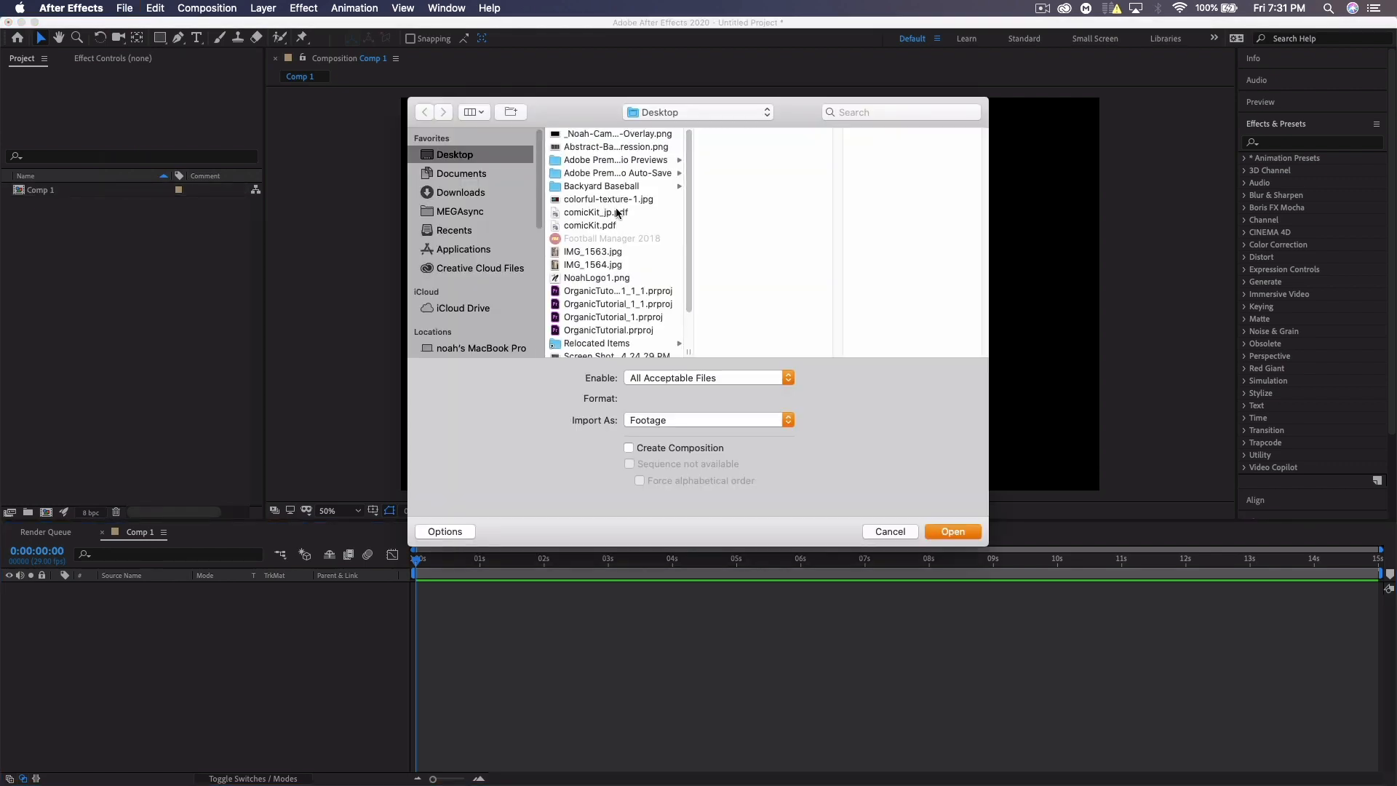
pyautogui.scroll(-3, 616, 212)
pyautogui.click(612, 337)
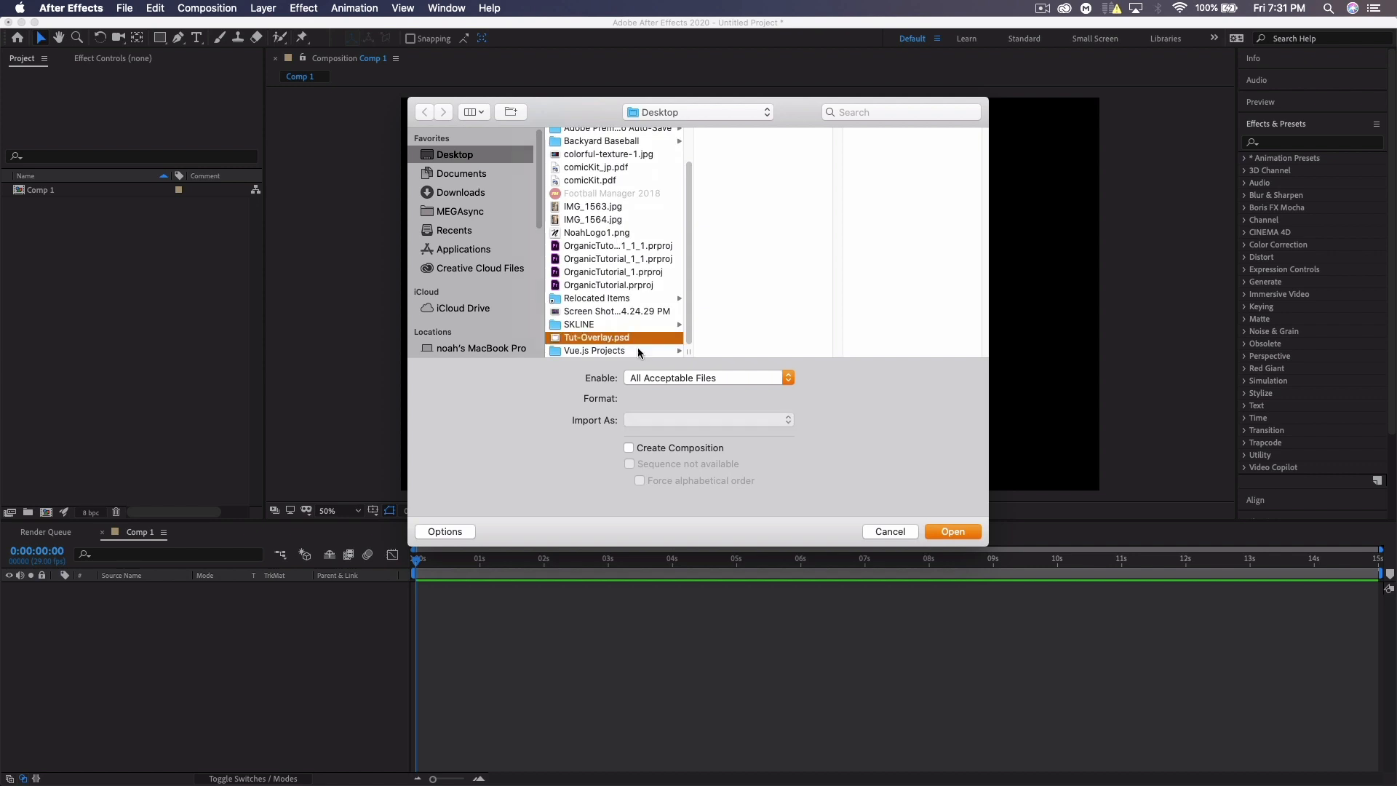
pyautogui.click(953, 531)
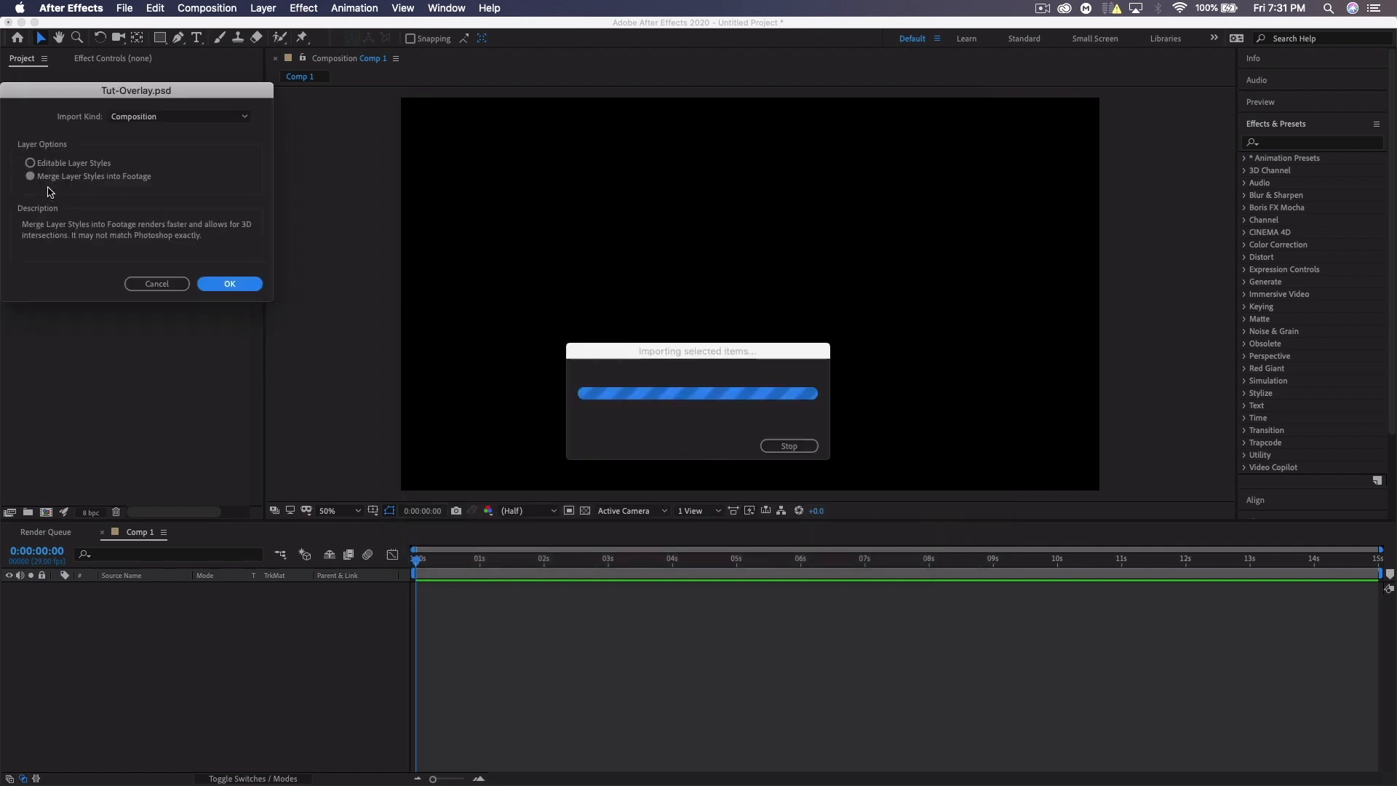
pyautogui.click(228, 284)
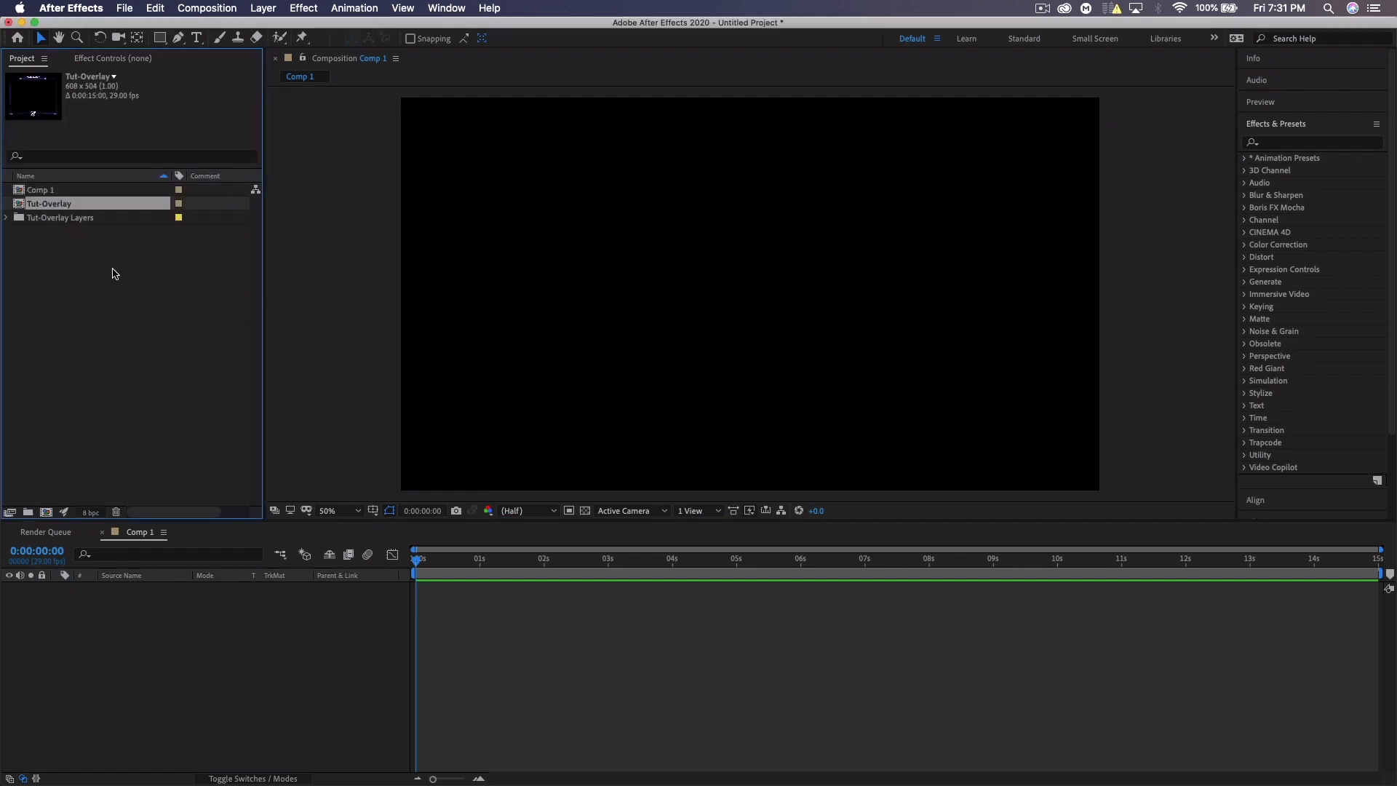
pyautogui.click(8, 218)
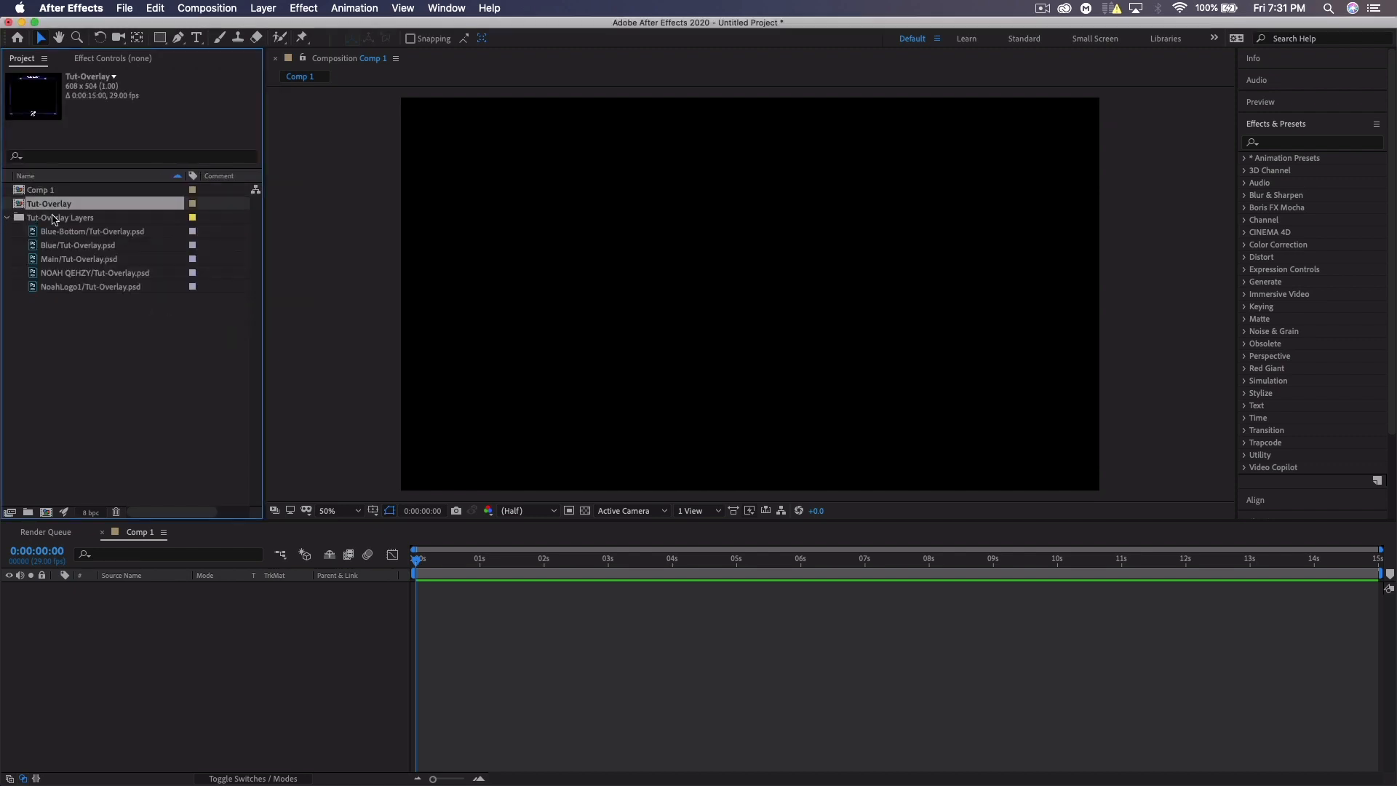
# Add all five Tut-Overlay layer files to Comp 1, centred in the composition
pyautogui.moveTo(105, 325); pyautogui.dragTo(57, 237)
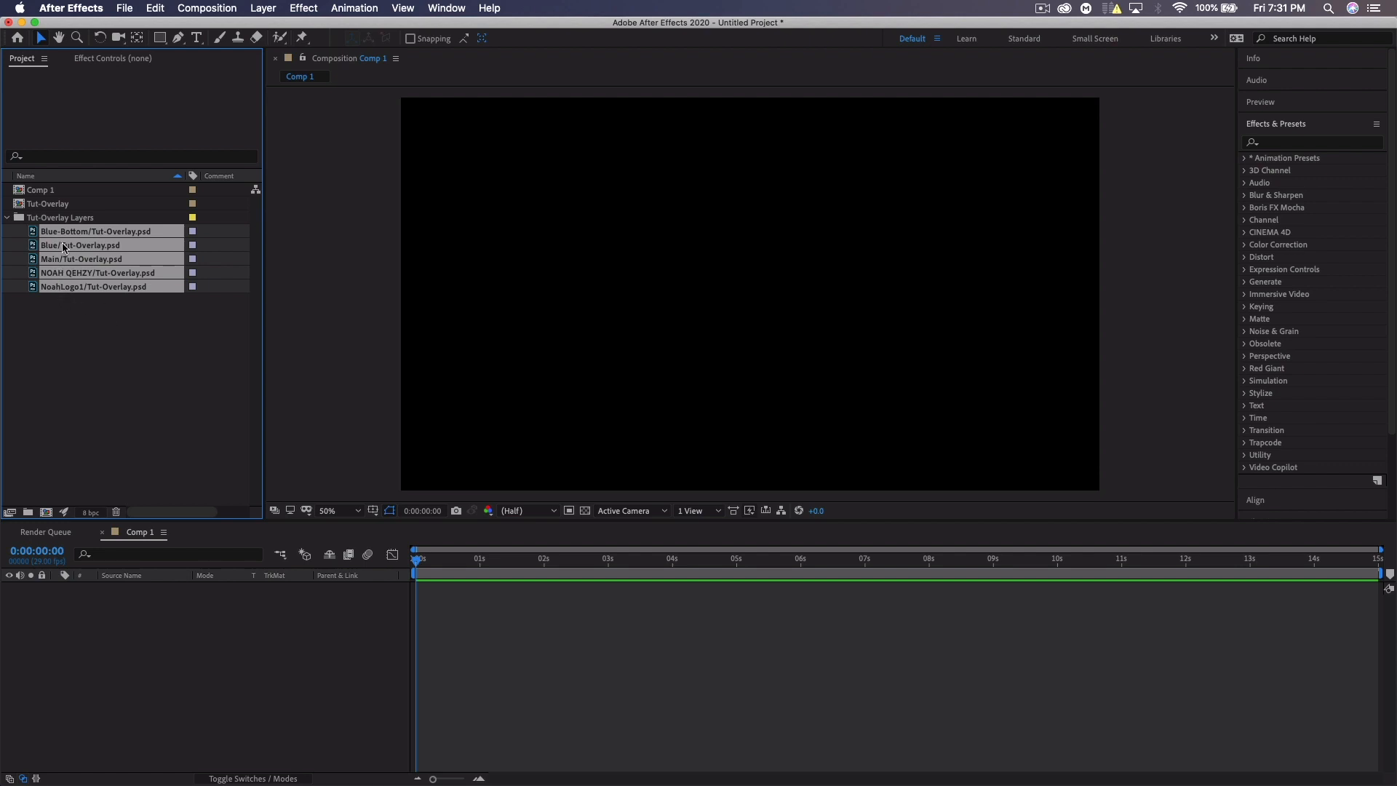
pyautogui.moveTo(69, 234); pyautogui.dragTo(393, 605)
pyautogui.click(174, 677)
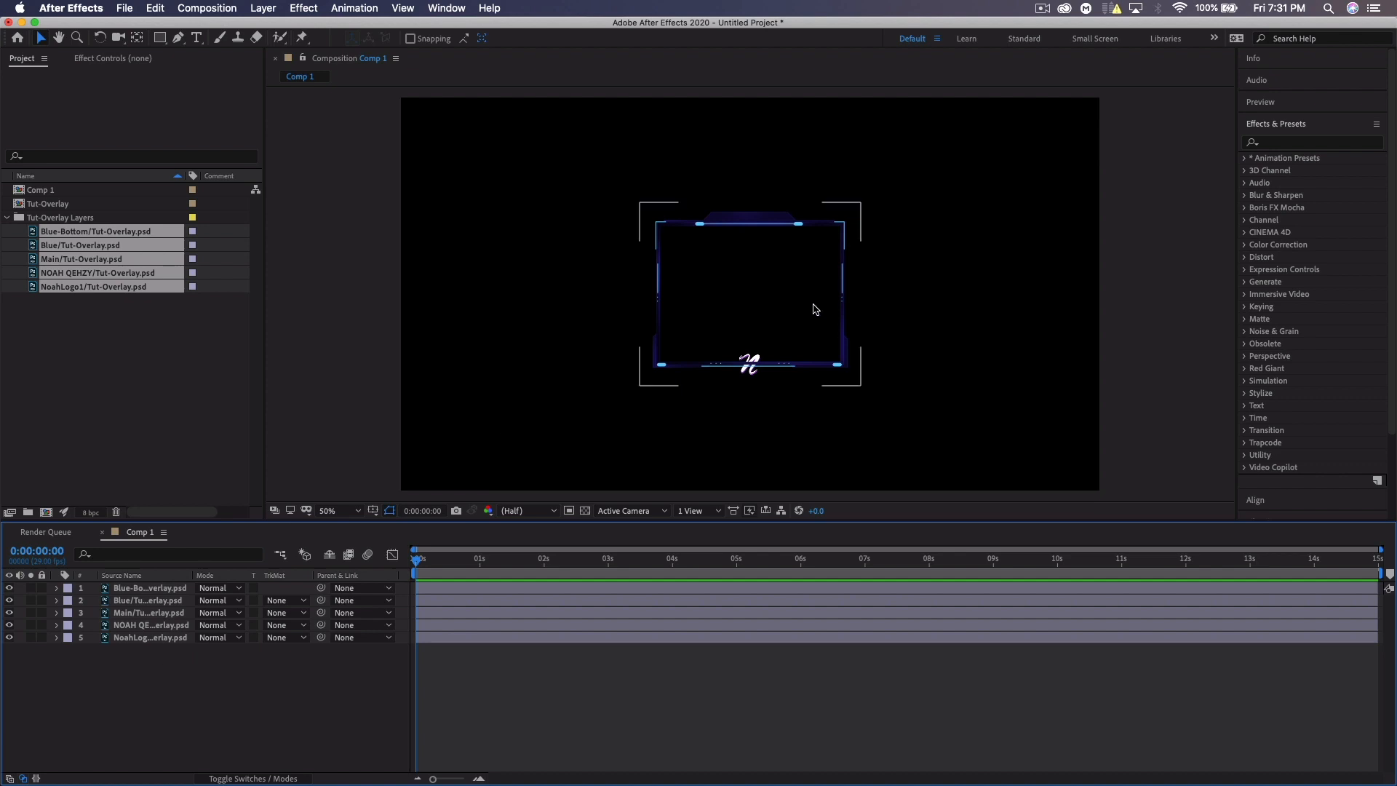
pyautogui.press('/')
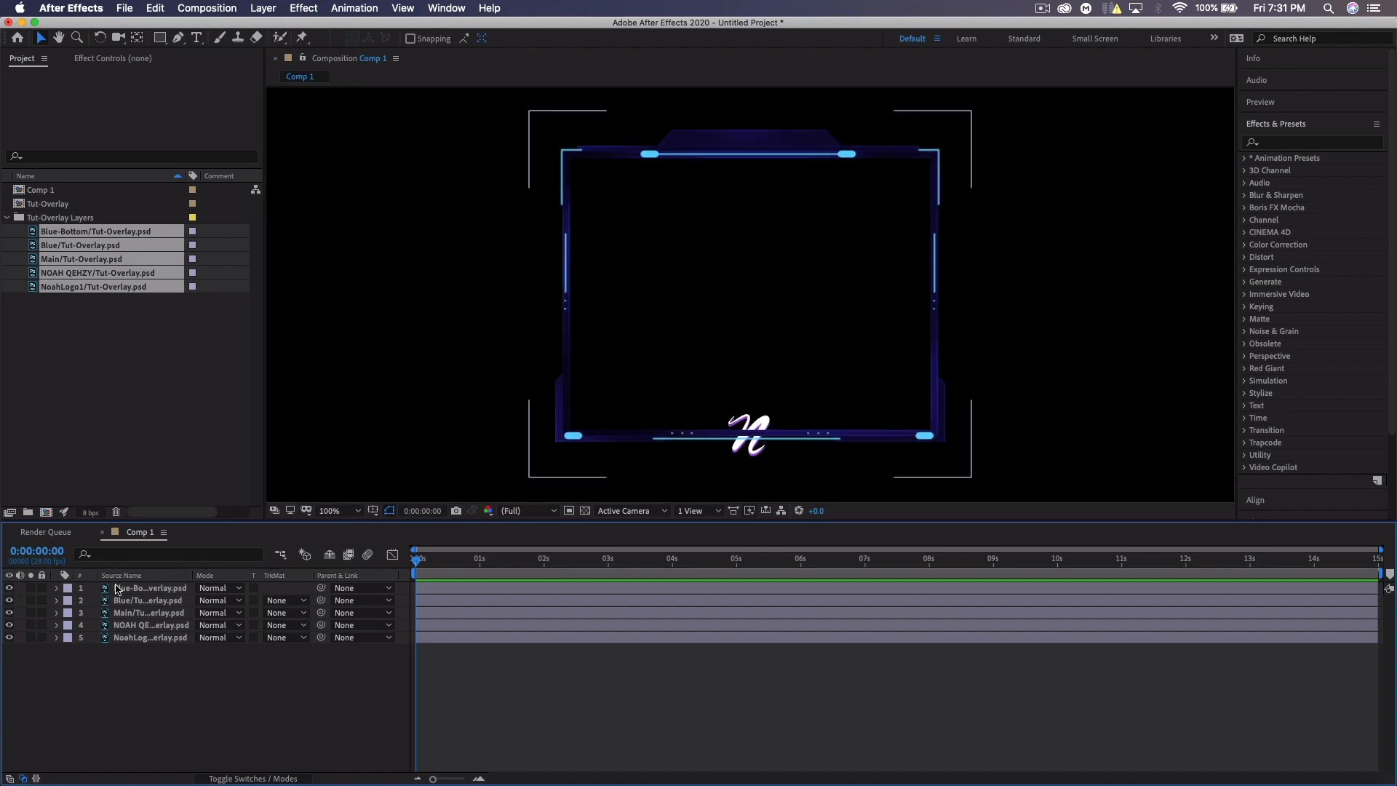
# Reorder the layers so the logo is on top, followed by the name, Blue, Main and Blue-Bottom layers
pyautogui.moveTo(135, 589)
pyautogui.mouseDown()
pyautogui.moveTo(138, 660)
pyautogui.moveTo(136, 583)
pyautogui.moveTo(133, 598)
pyautogui.mouseUp()
pyautogui.click(137, 627)
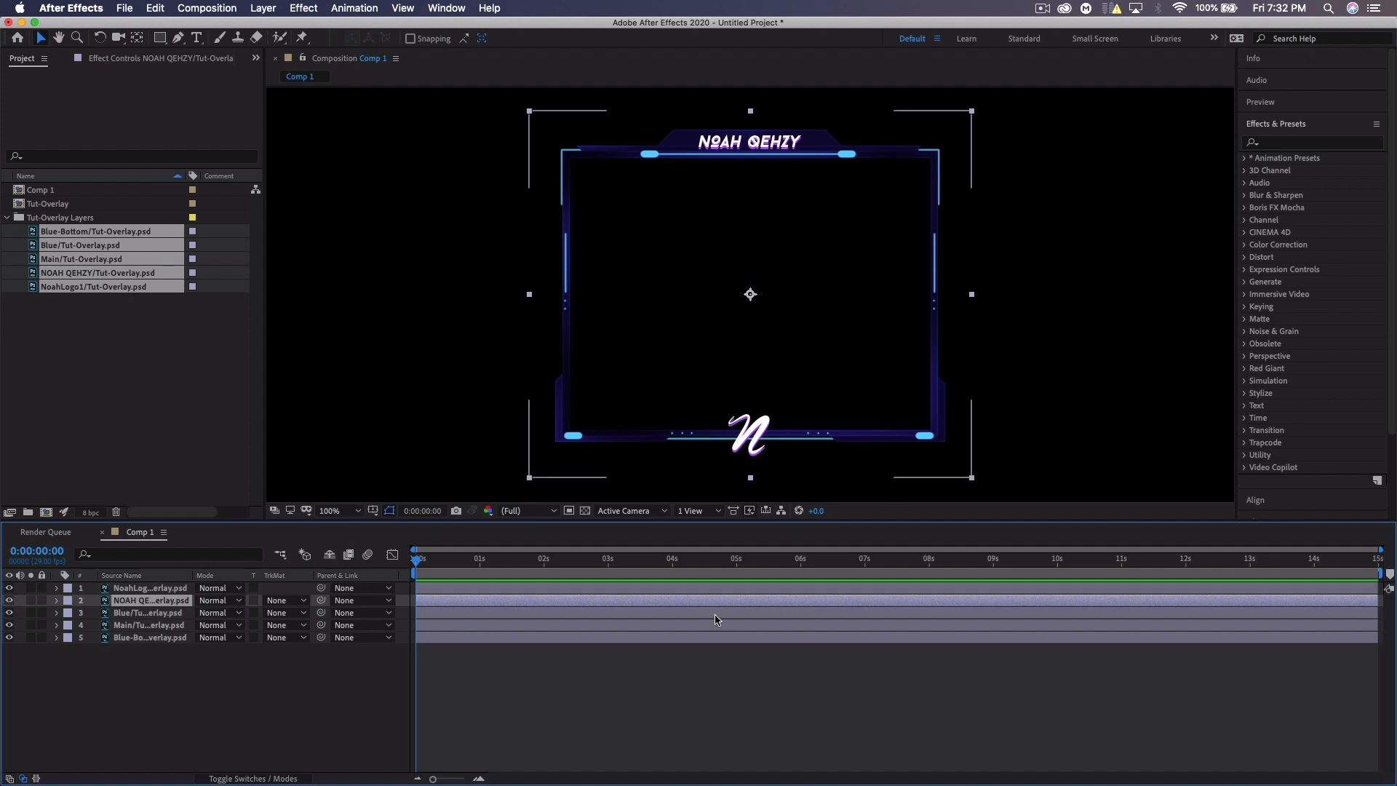
pyautogui.click(256, 683)
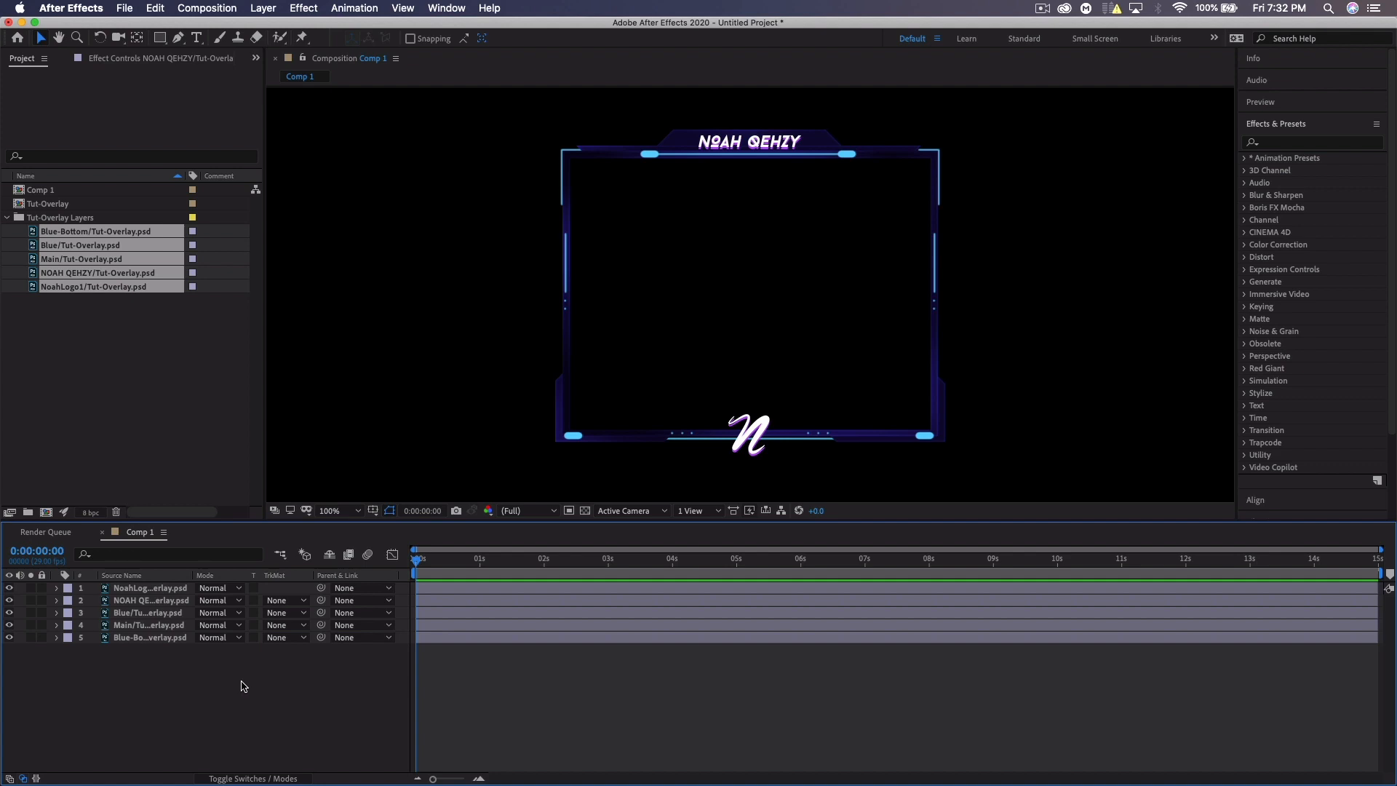
# Check the overlay's transparent areas against the transparency grid, leaving the grid switched off
pyautogui.click(585, 512)
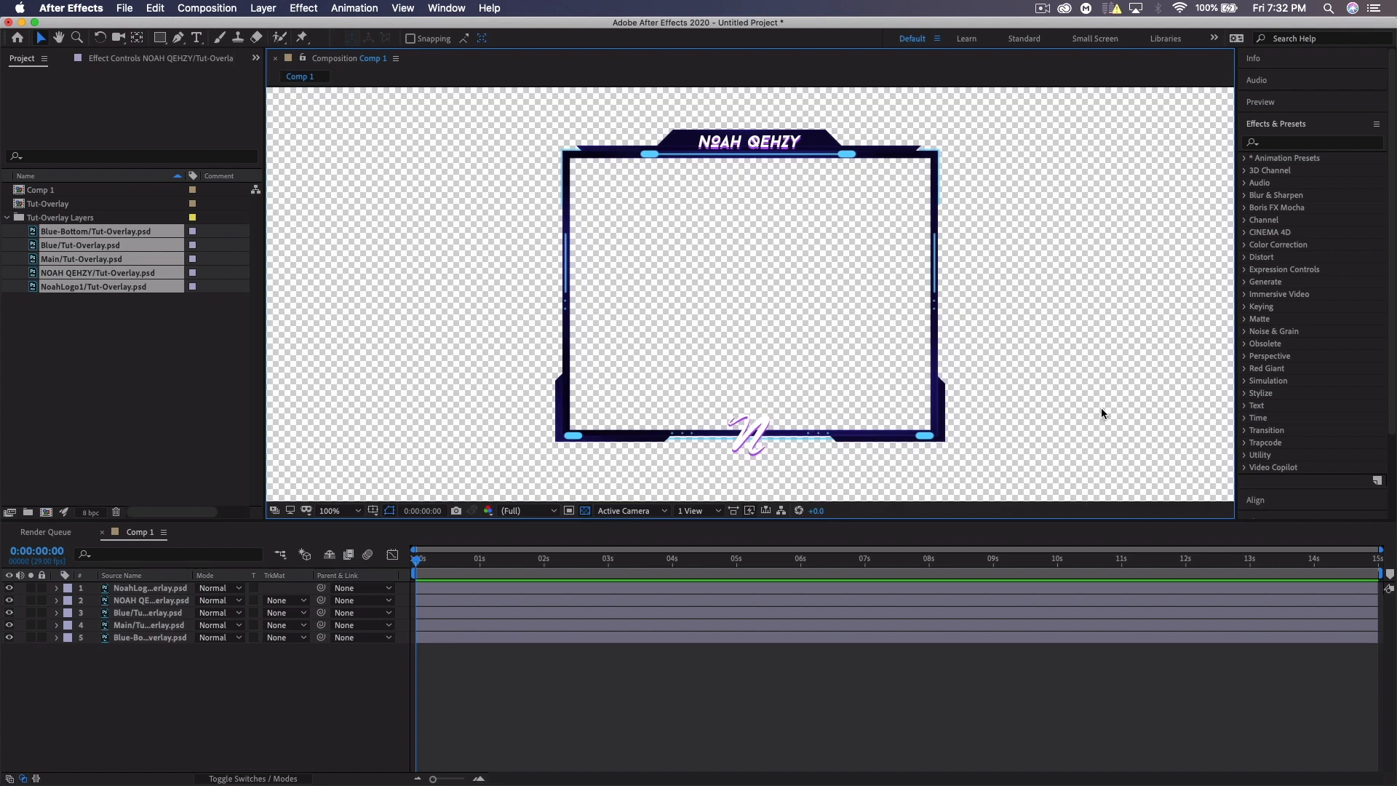
pyautogui.click(585, 512)
pyautogui.click(585, 512)
pyautogui.click(586, 511)
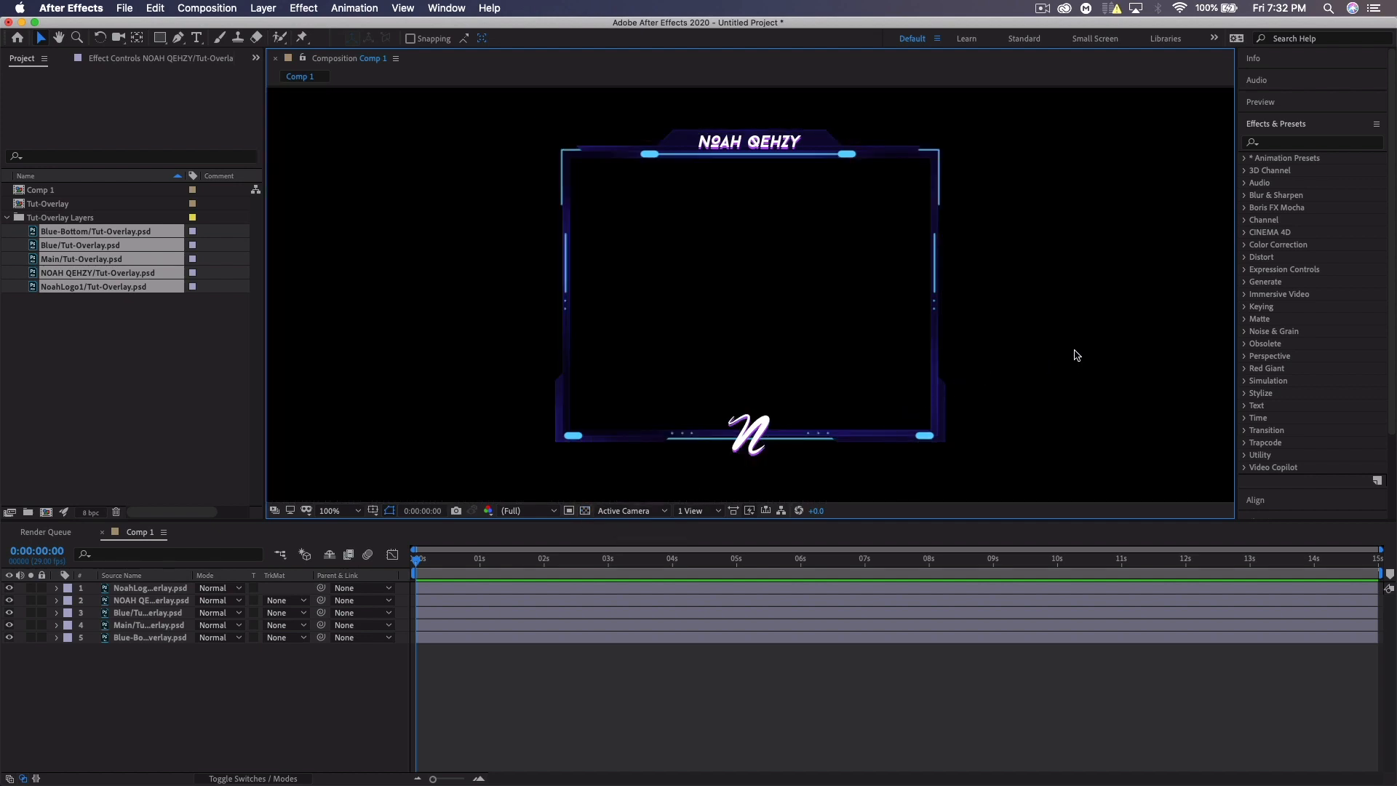
pyautogui.press('\\')
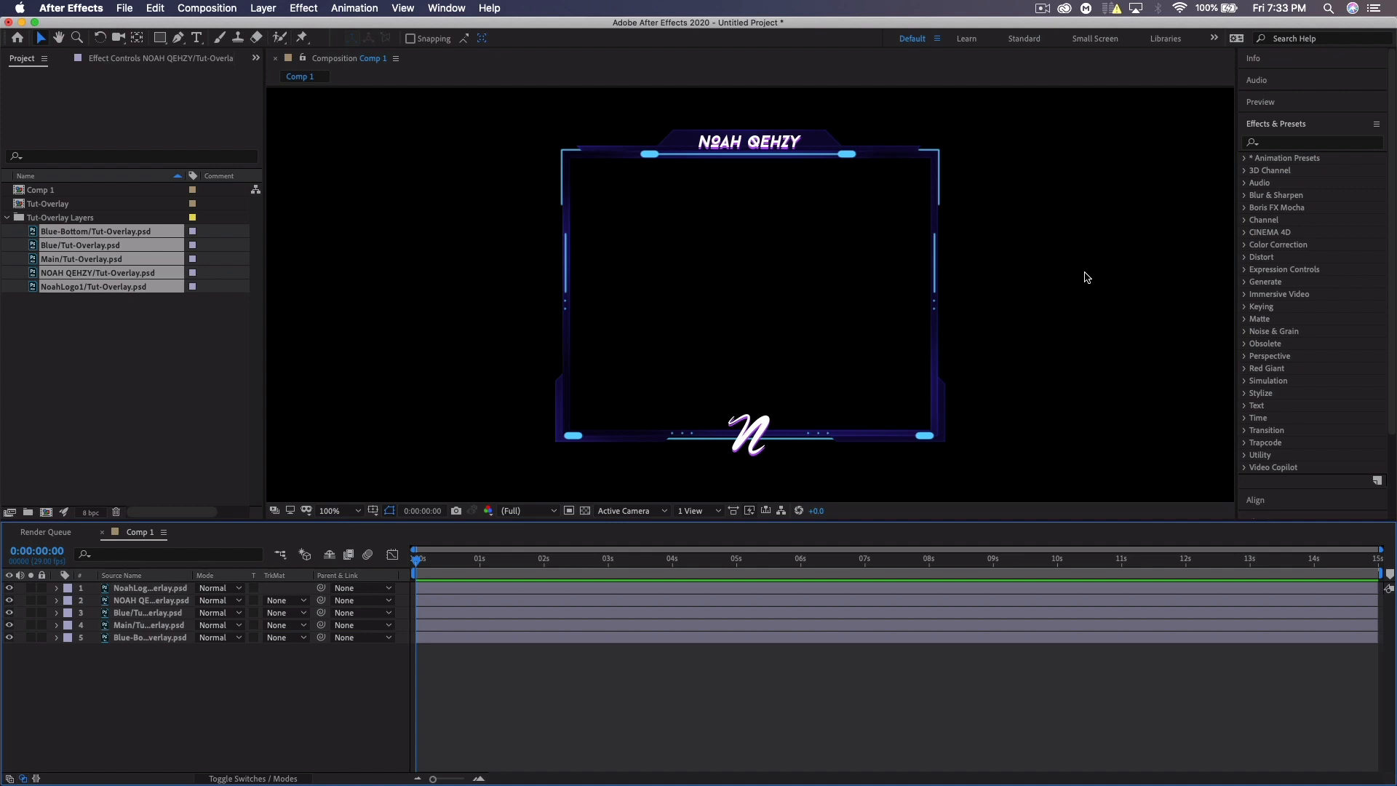
# Find the Glow effect and apply it to the Blue layer
pyautogui.click(1295, 144)
pyautogui.write('glow')
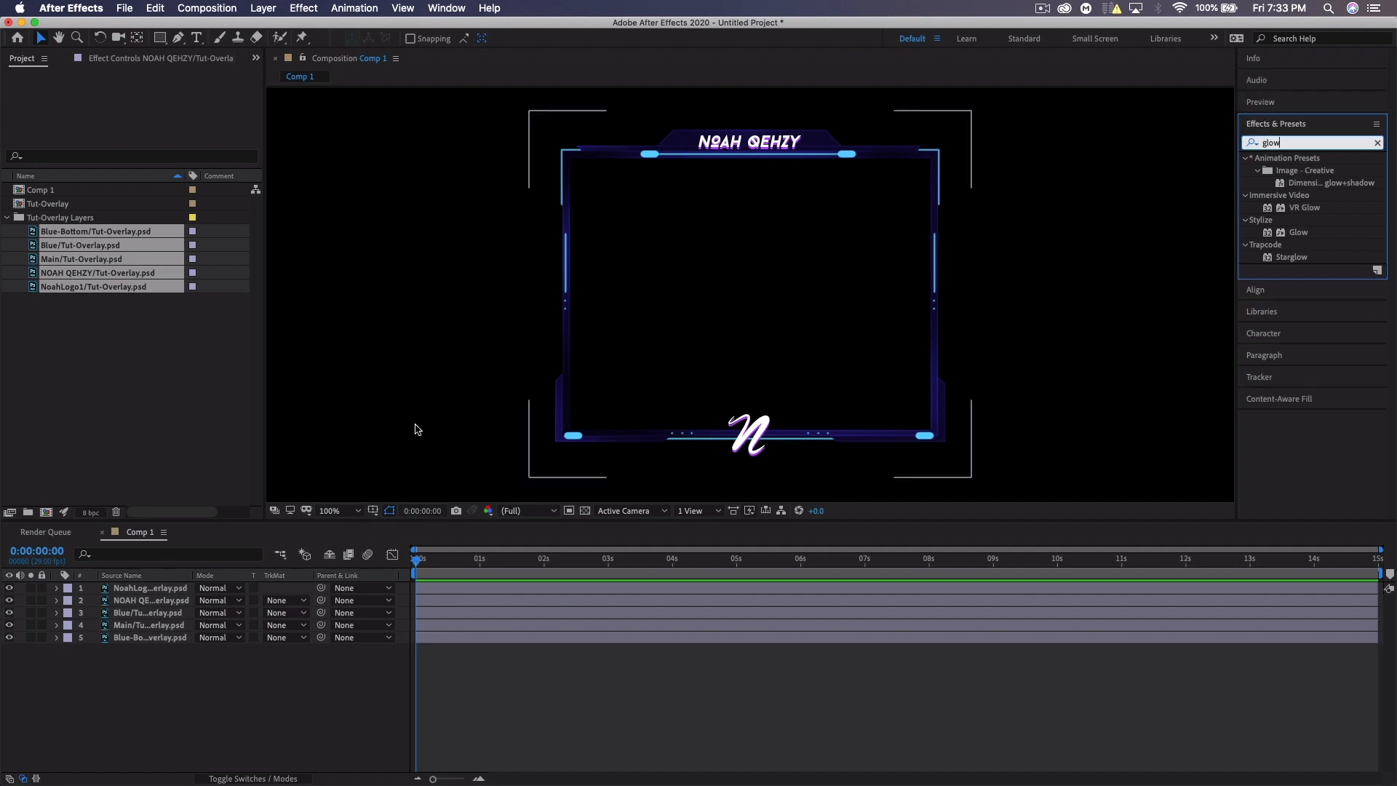
pyautogui.click(141, 639)
pyautogui.click(144, 614)
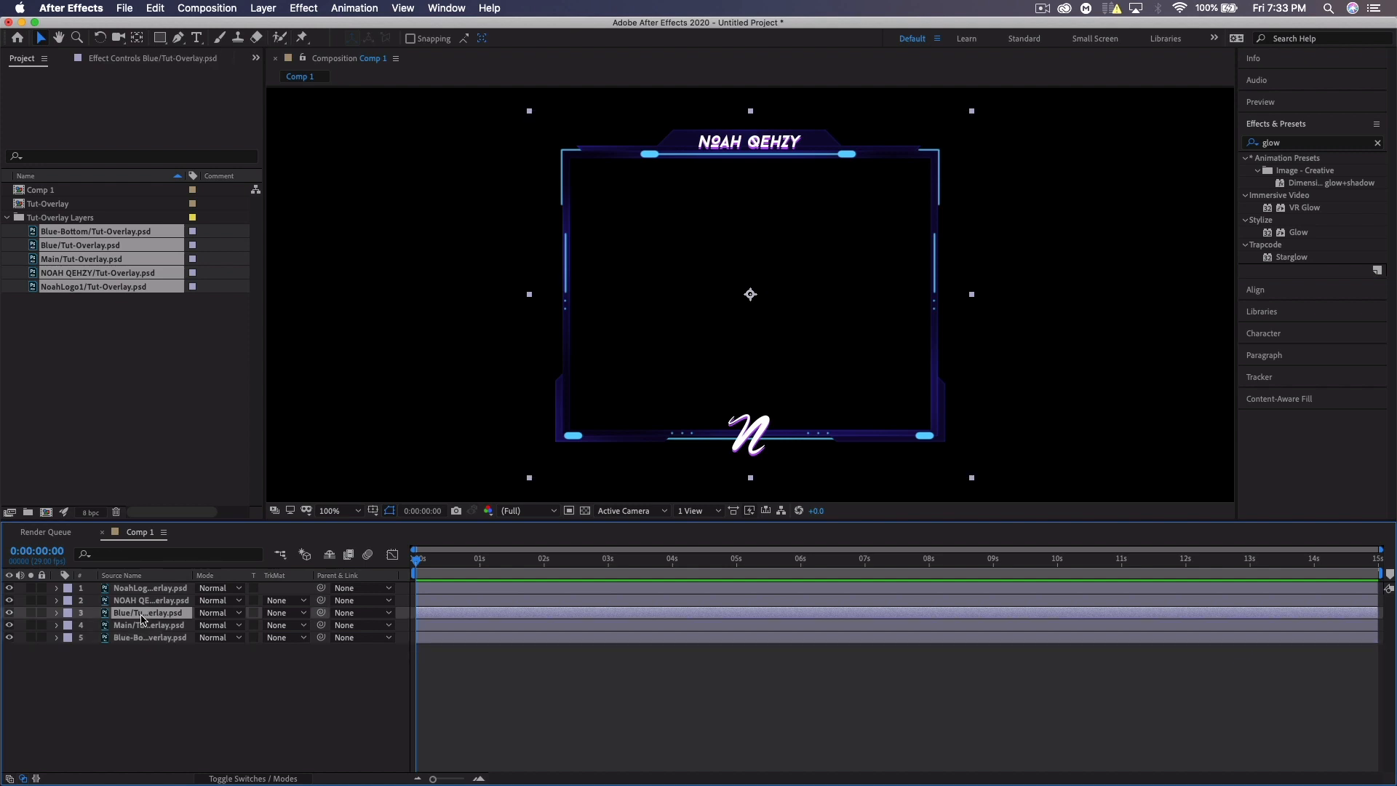
pyautogui.moveTo(1293, 238); pyautogui.dragTo(143, 616)
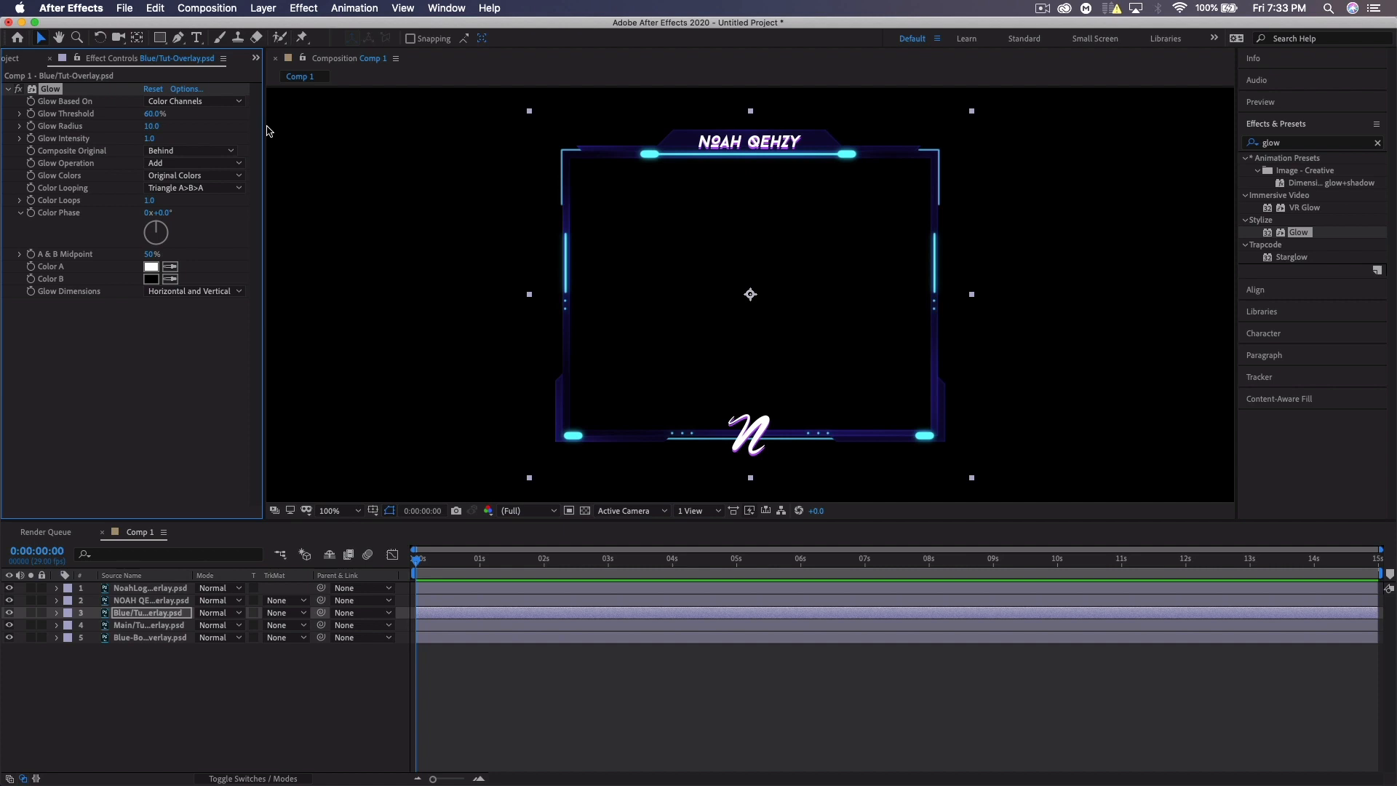
# Set the Blue layer's Glow Threshold to 50% and Glow Radius to 4
pyautogui.click(151, 116)
pyautogui.write('50')
pyautogui.click(154, 127)
pyautogui.write('4')
pyautogui.press('Return')
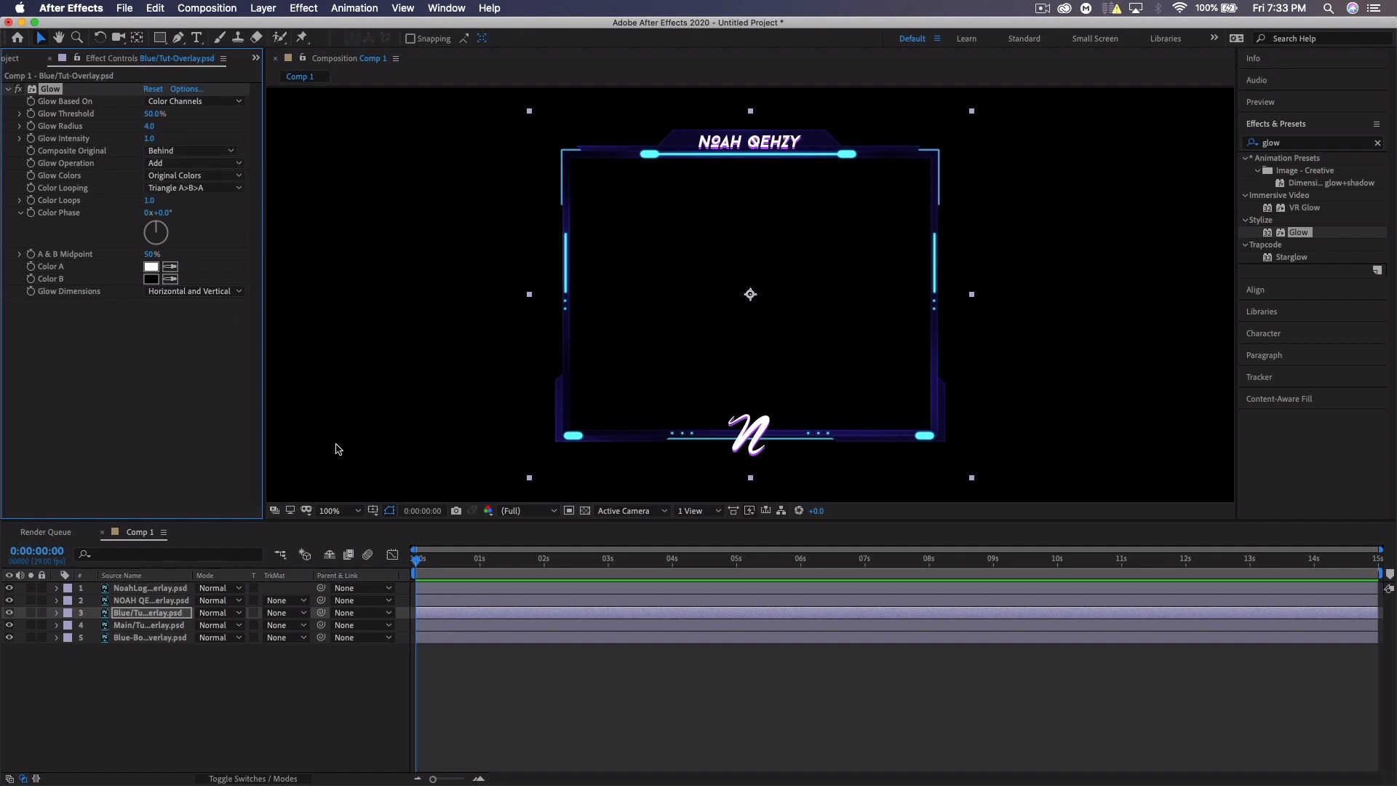
# Try to pulse the Blue layer's Glow Radius, raising it at about 1 second and returning it to 4 at 2 seconds
pyautogui.click(31, 127)
pyautogui.click(480, 566)
pyautogui.moveTo(148, 130); pyautogui.dragTo(164, 127)
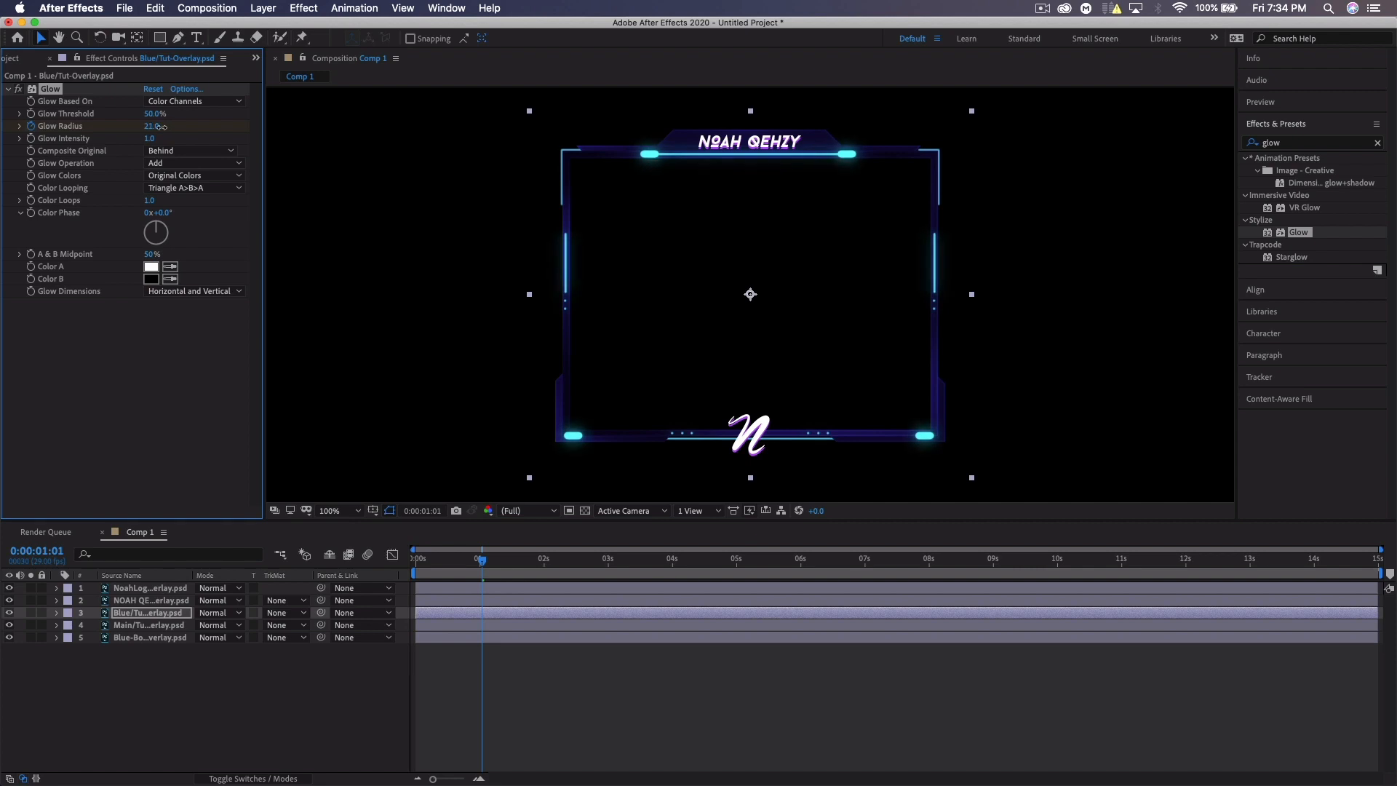
pyautogui.click(545, 565)
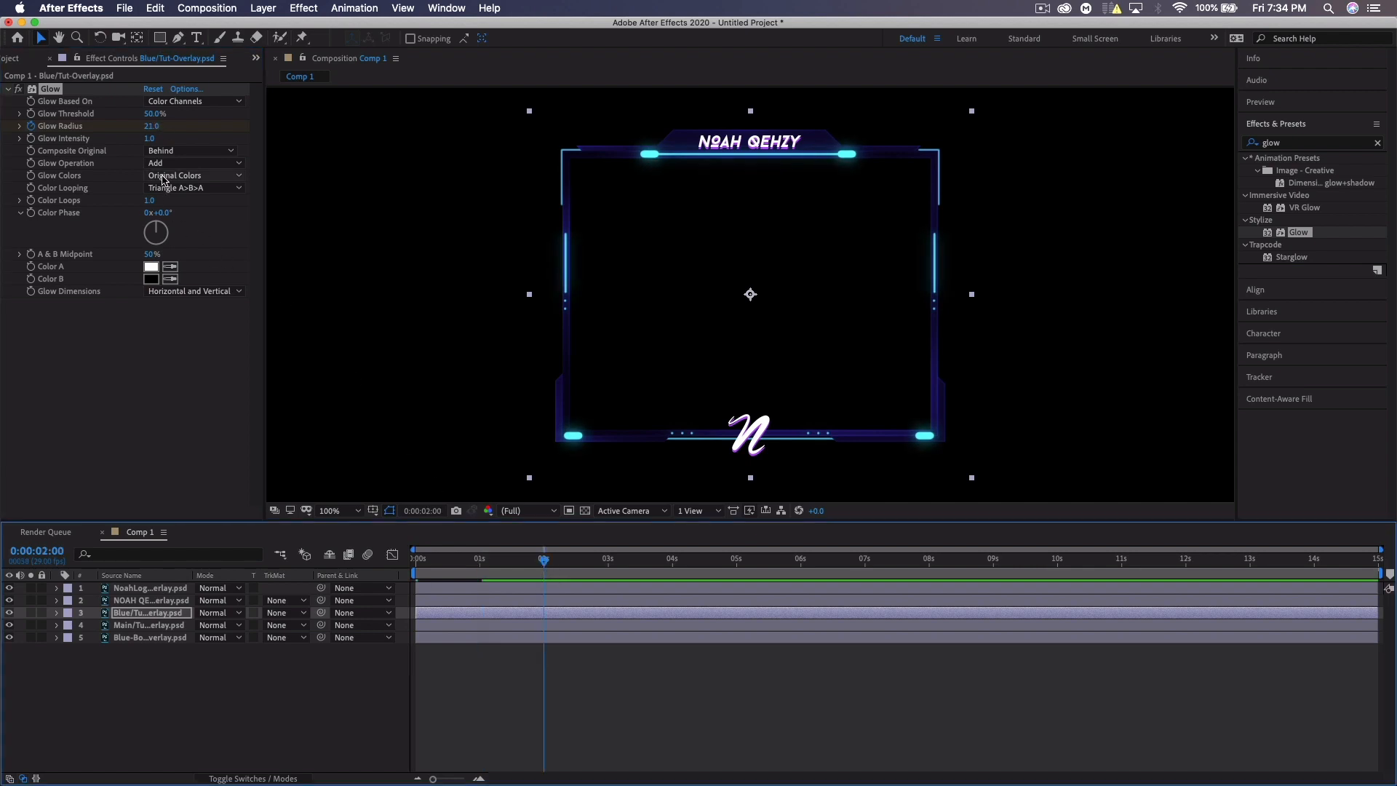
pyautogui.click(154, 127)
pyautogui.write('4')
pyautogui.press('Return')
pyautogui.click(443, 559)
pyautogui.moveTo(443, 559); pyautogui.dragTo(548, 556)
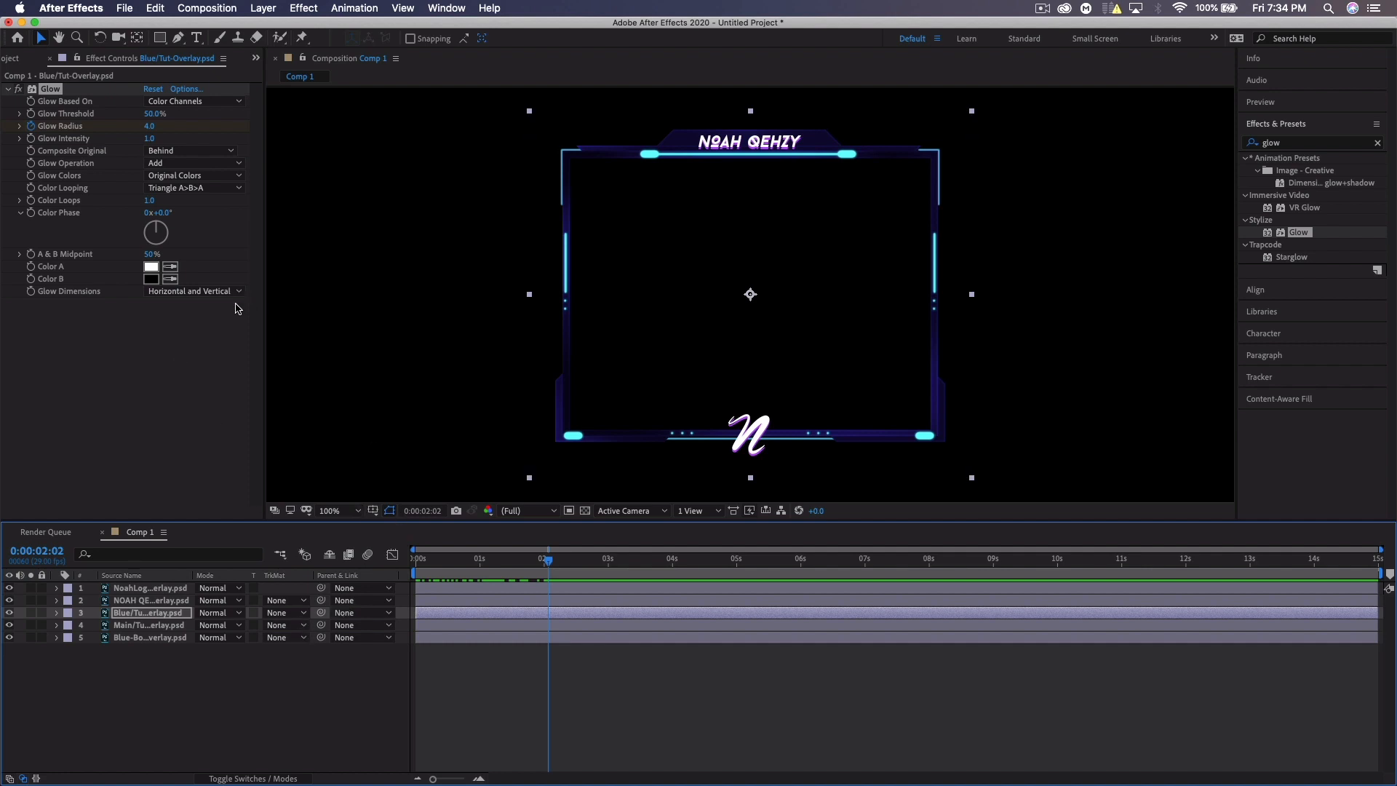
# Undo the Glow Radius keyframe animation on the Blue layer
pyautogui.press('super+z')
pyautogui.press('super+z')
pyautogui.press('super+z')
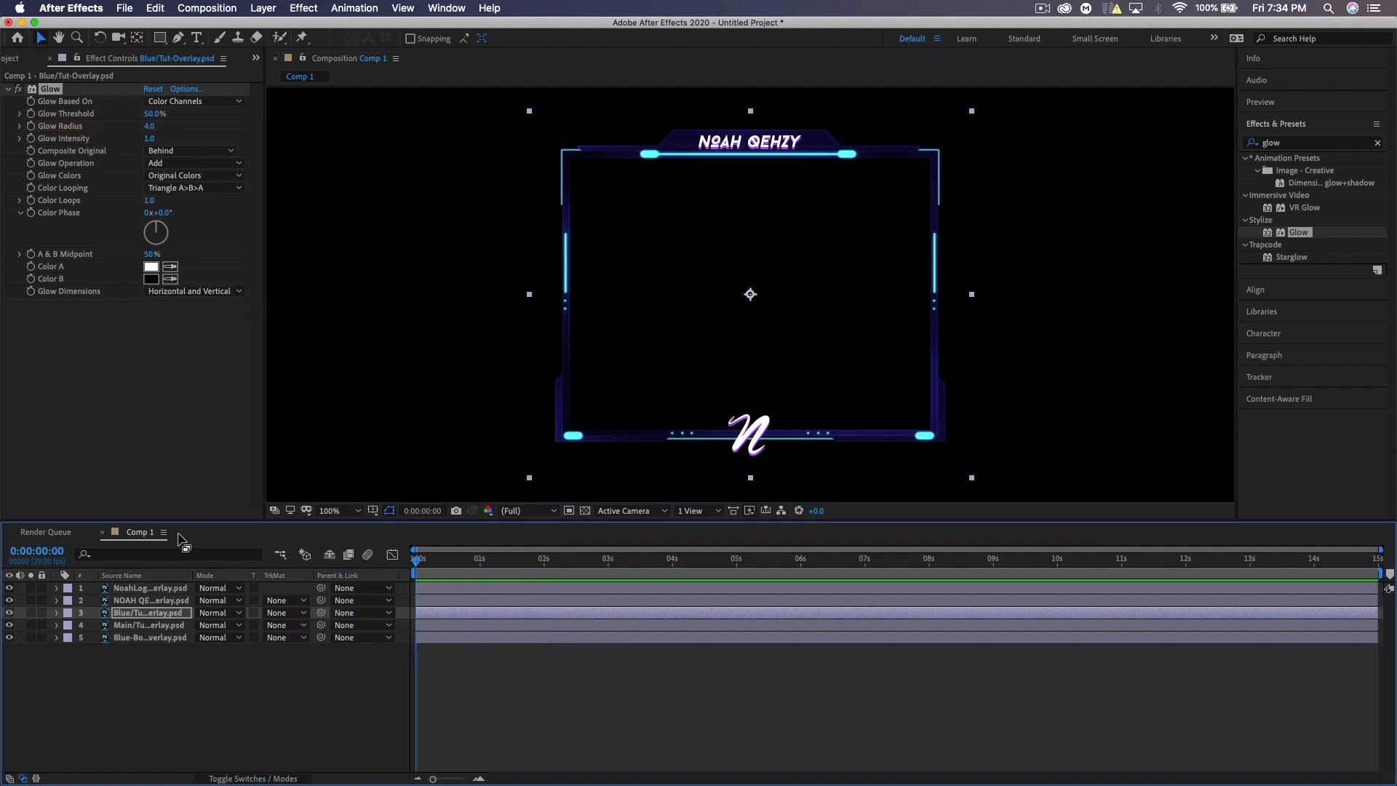
# Copy the Glow effect from the Blue layer onto the Blue-Bottom layer
pyautogui.click(51, 92)
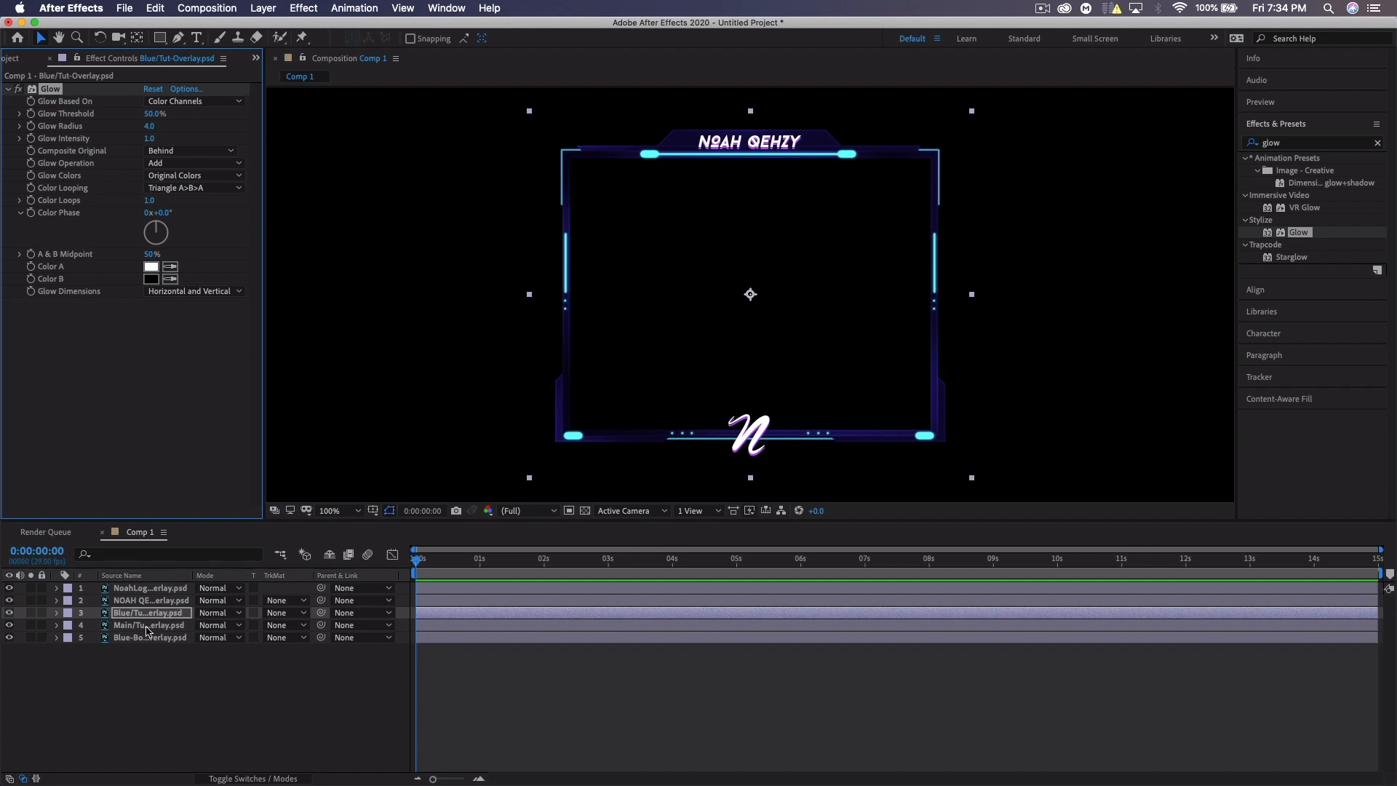
pyautogui.click(164, 637)
pyautogui.press('super+v')
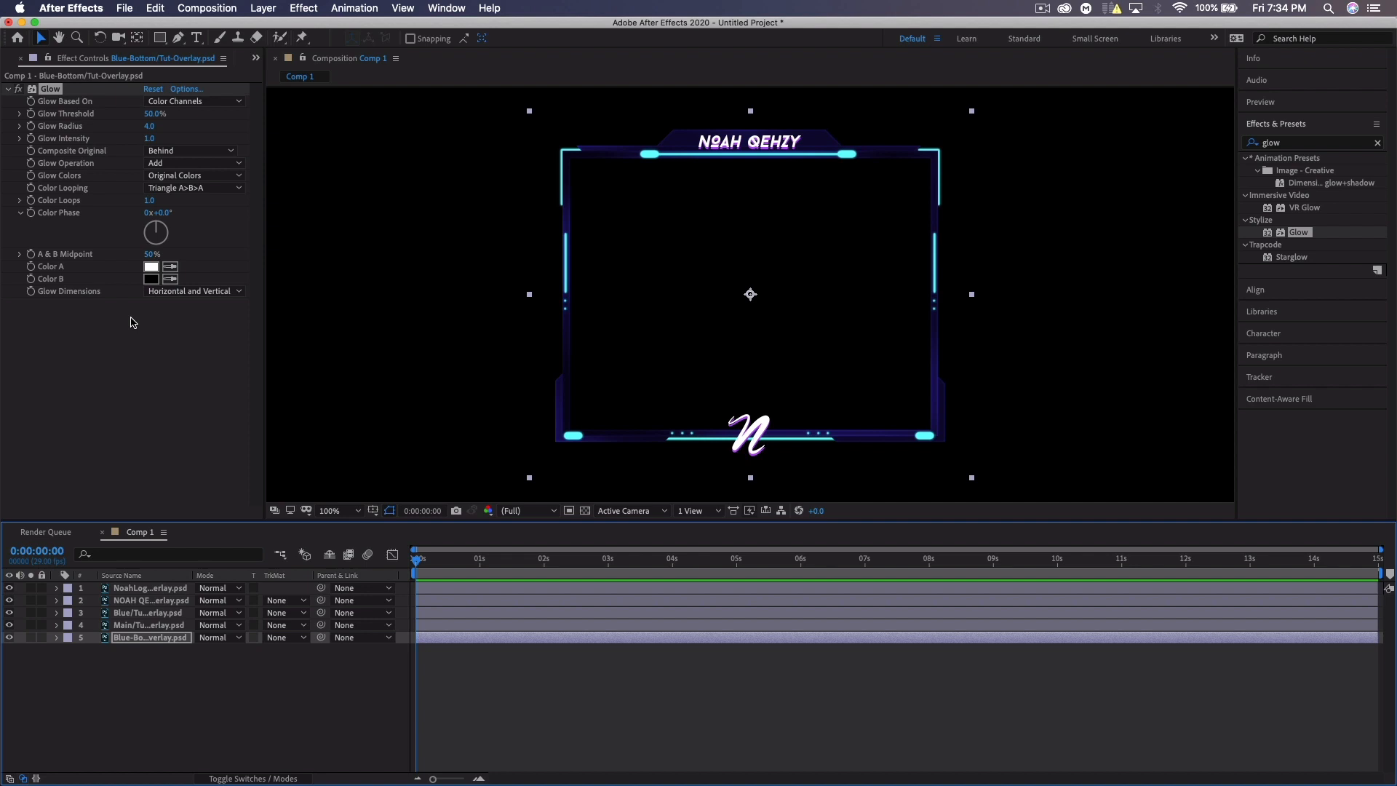
# Find the CC Light Sweep effect and apply it to the Main layer
pyautogui.click(1274, 145)
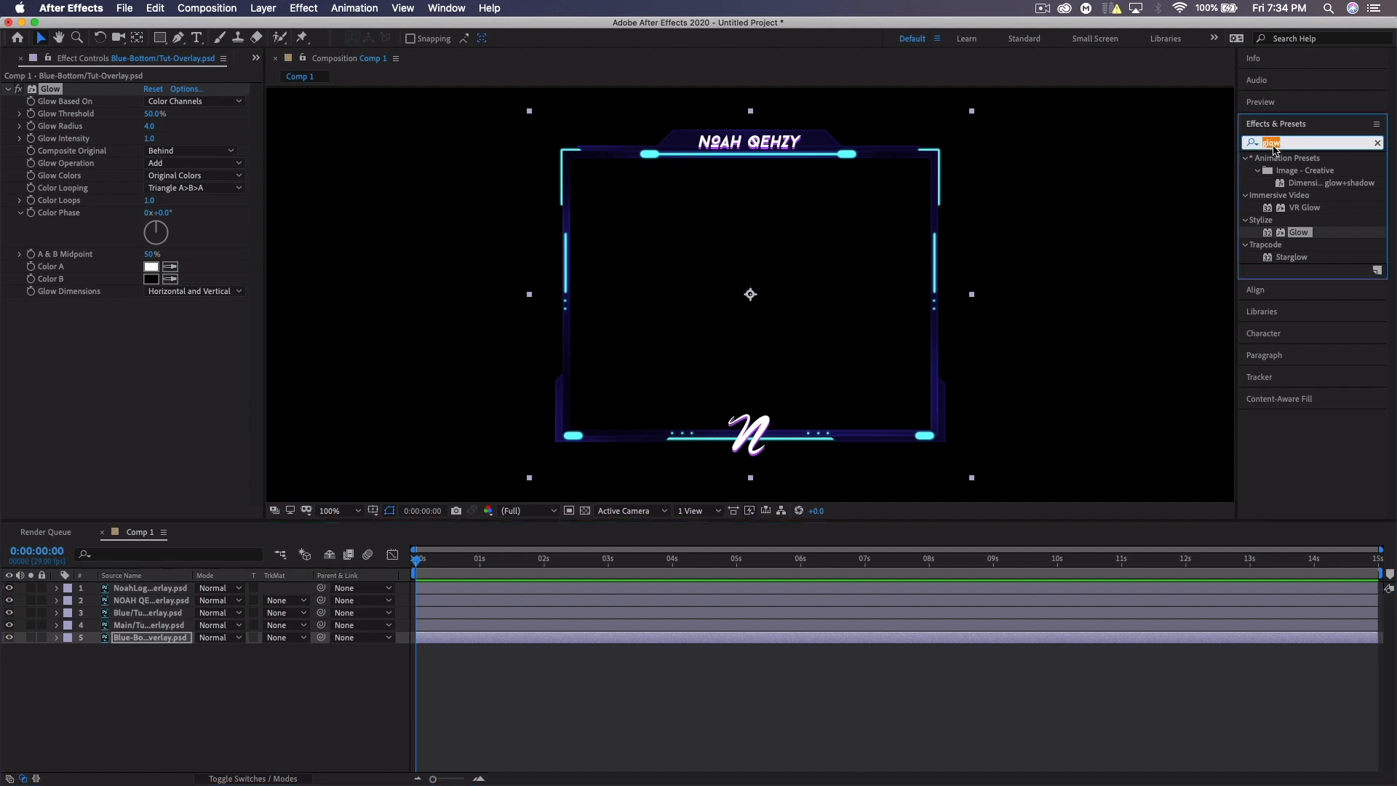
pyautogui.write('sweep')
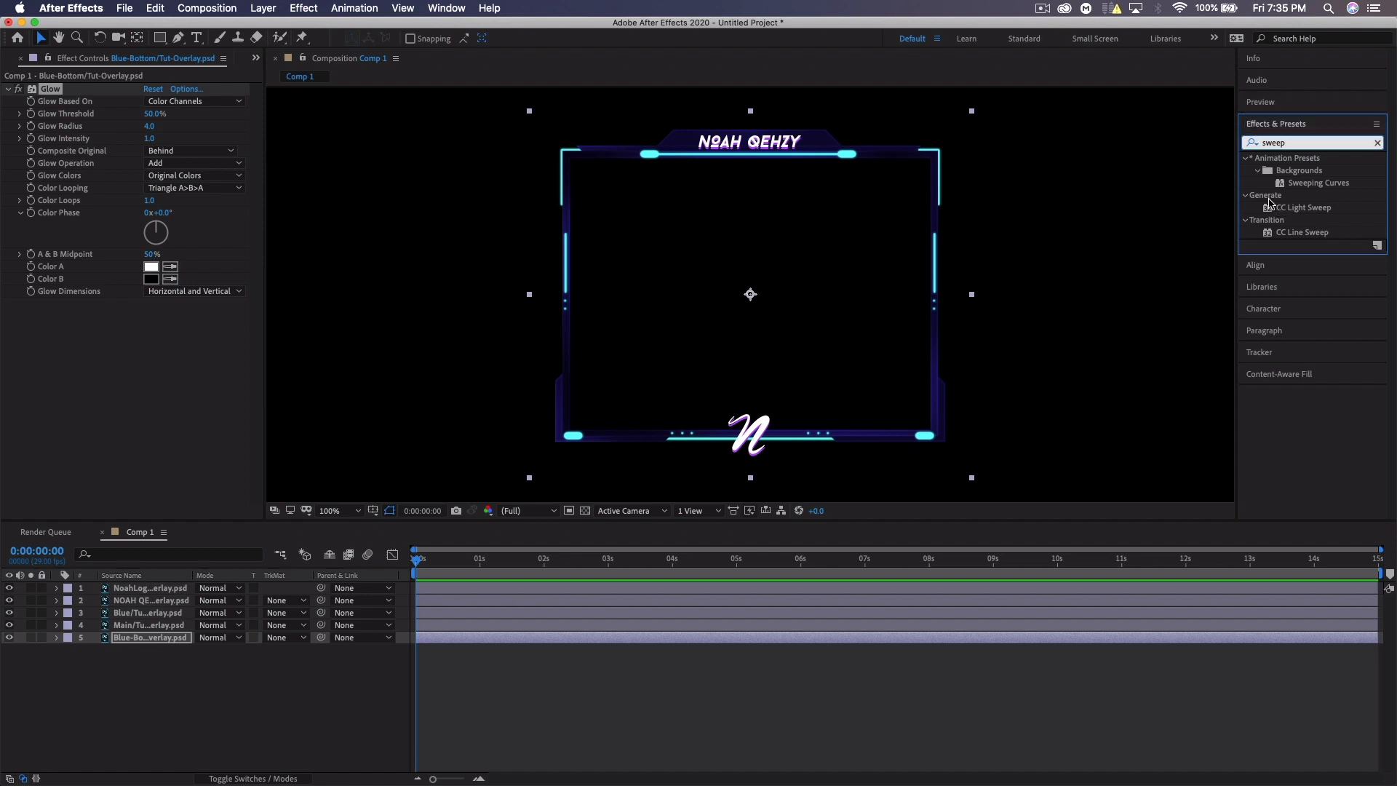
pyautogui.moveTo(1294, 210); pyautogui.dragTo(149, 628)
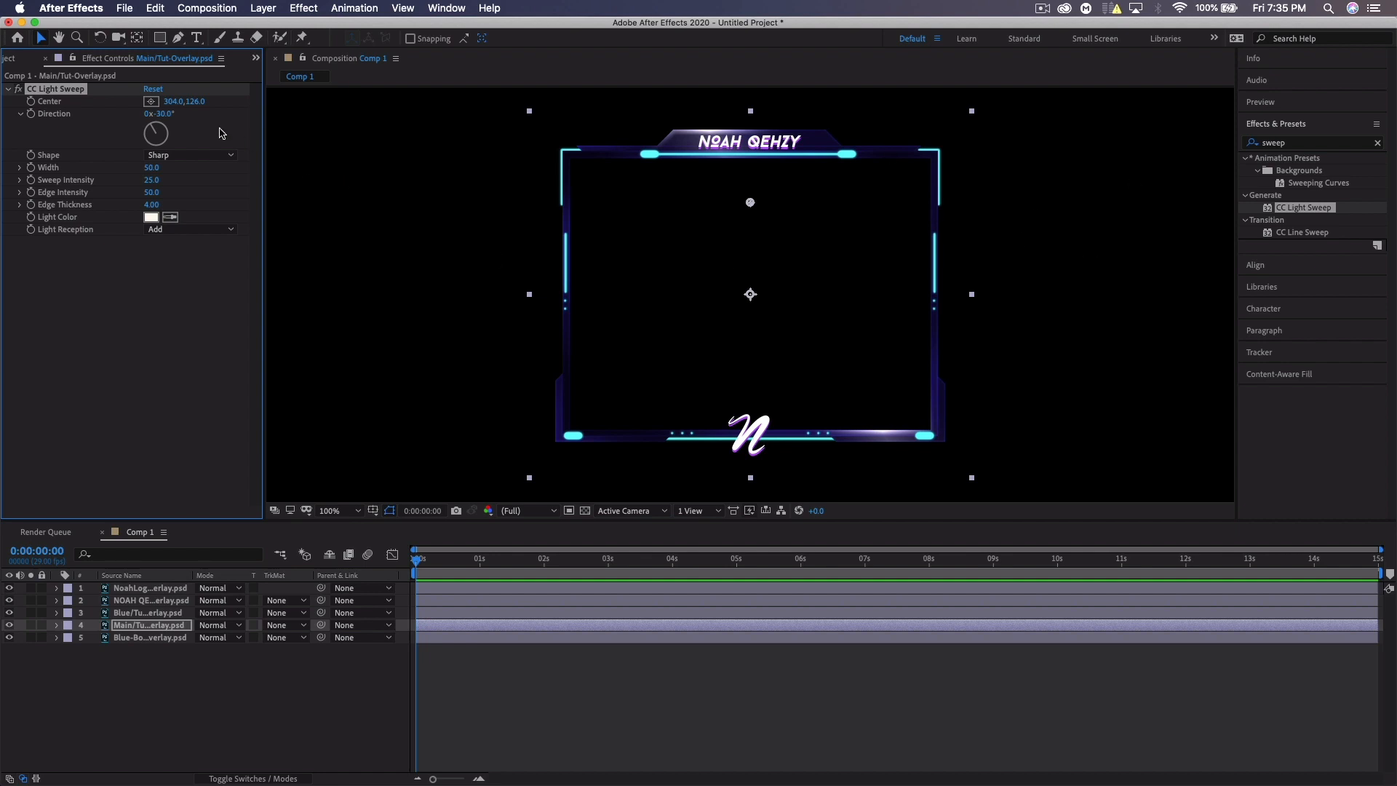
# Move the light sweep's Center off the frame's left side to about -395, 126
pyautogui.moveTo(168, 101); pyautogui.dragTo(9, 150)
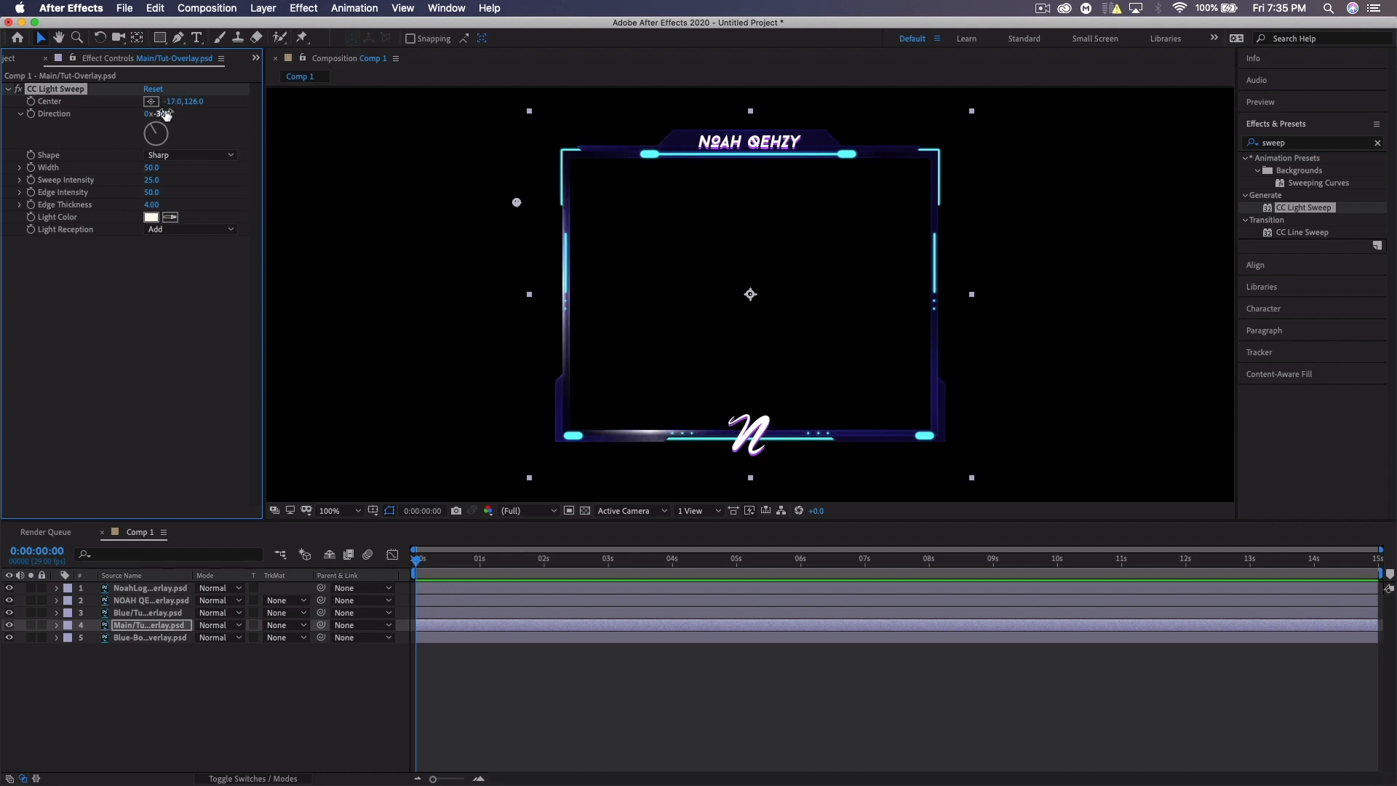
pyautogui.moveTo(172, 103); pyautogui.dragTo(3, 107)
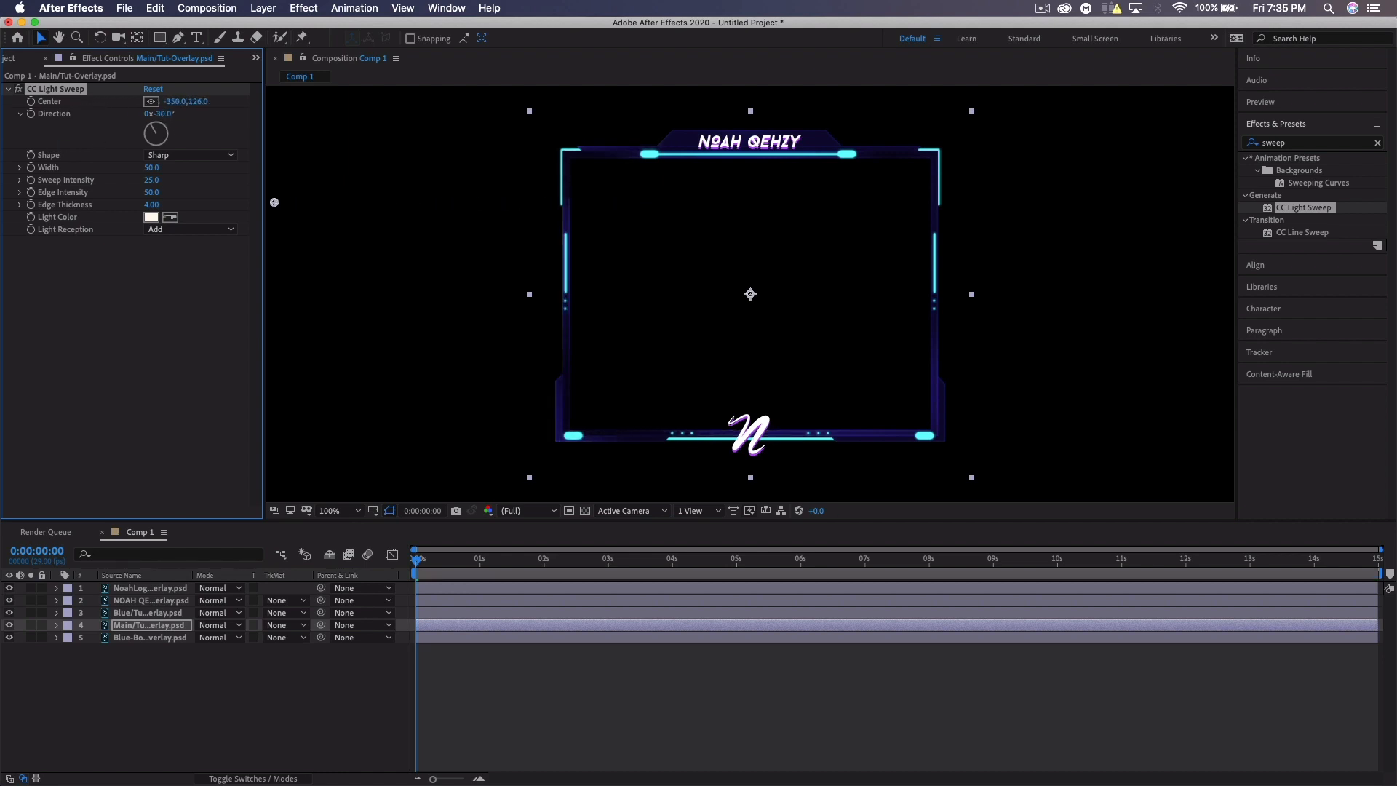
pyautogui.moveTo(171, 101); pyautogui.dragTo(141, 101)
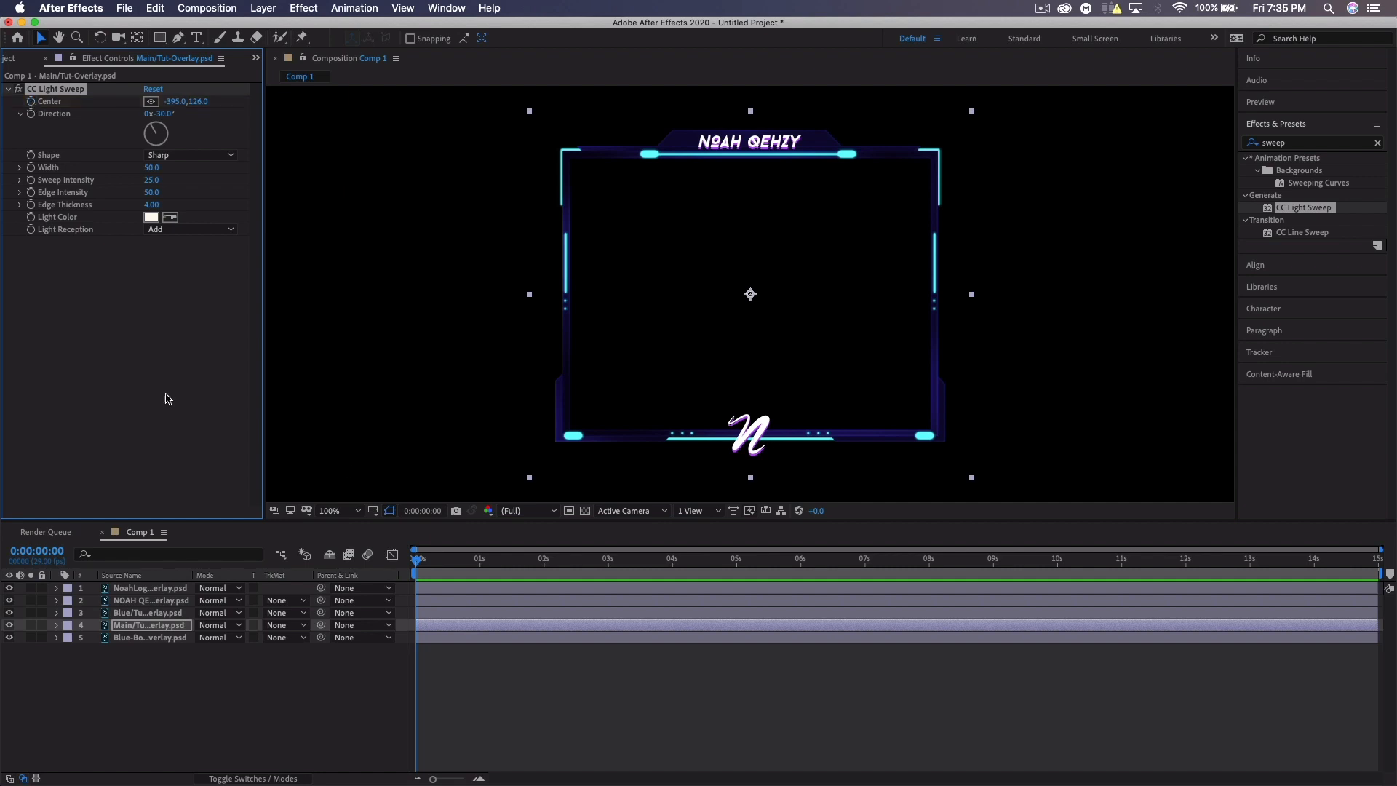
# Keyframe the light sweep's Center at 3 seconds, and move it across to about 806, 126 at 4 seconds
pyautogui.moveTo(474, 564); pyautogui.dragTo(610, 559)
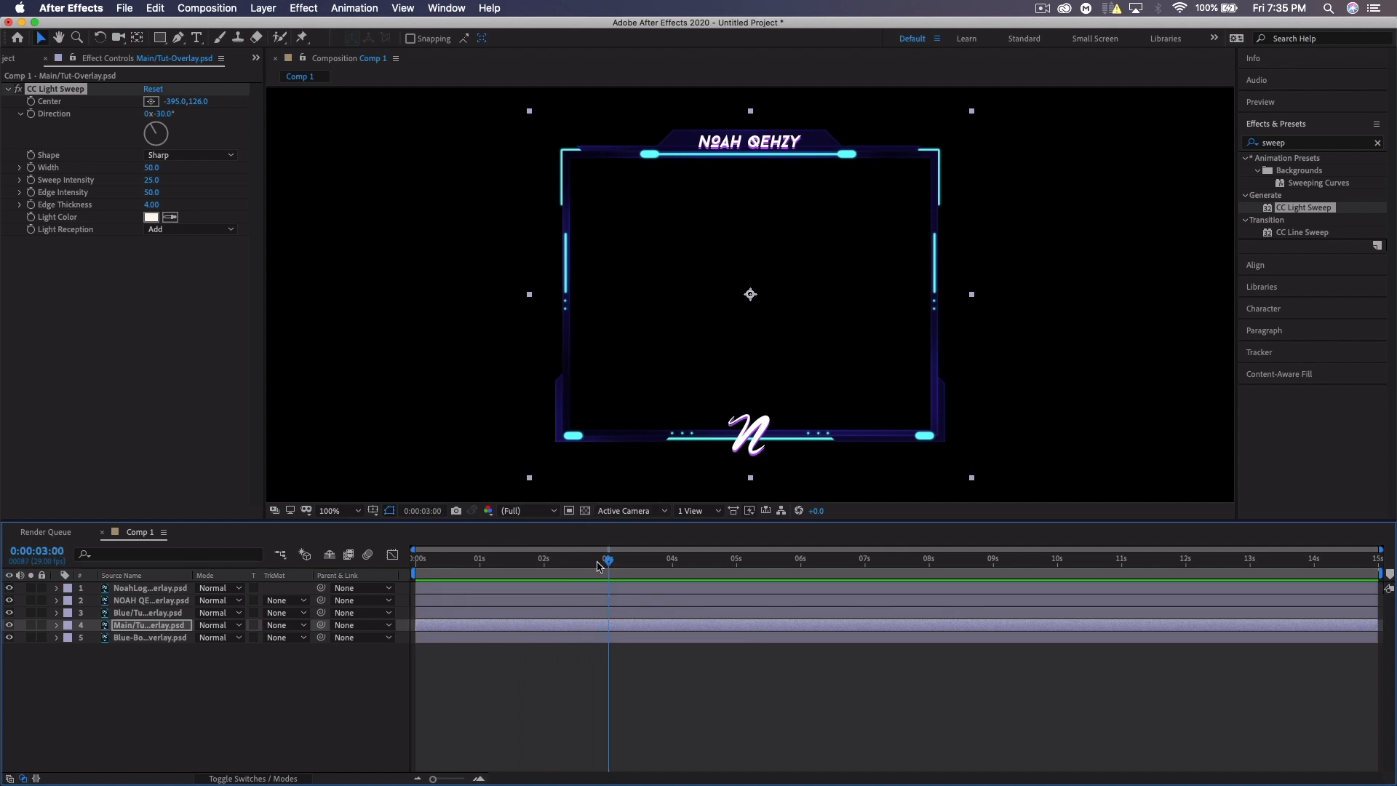
pyautogui.click(31, 101)
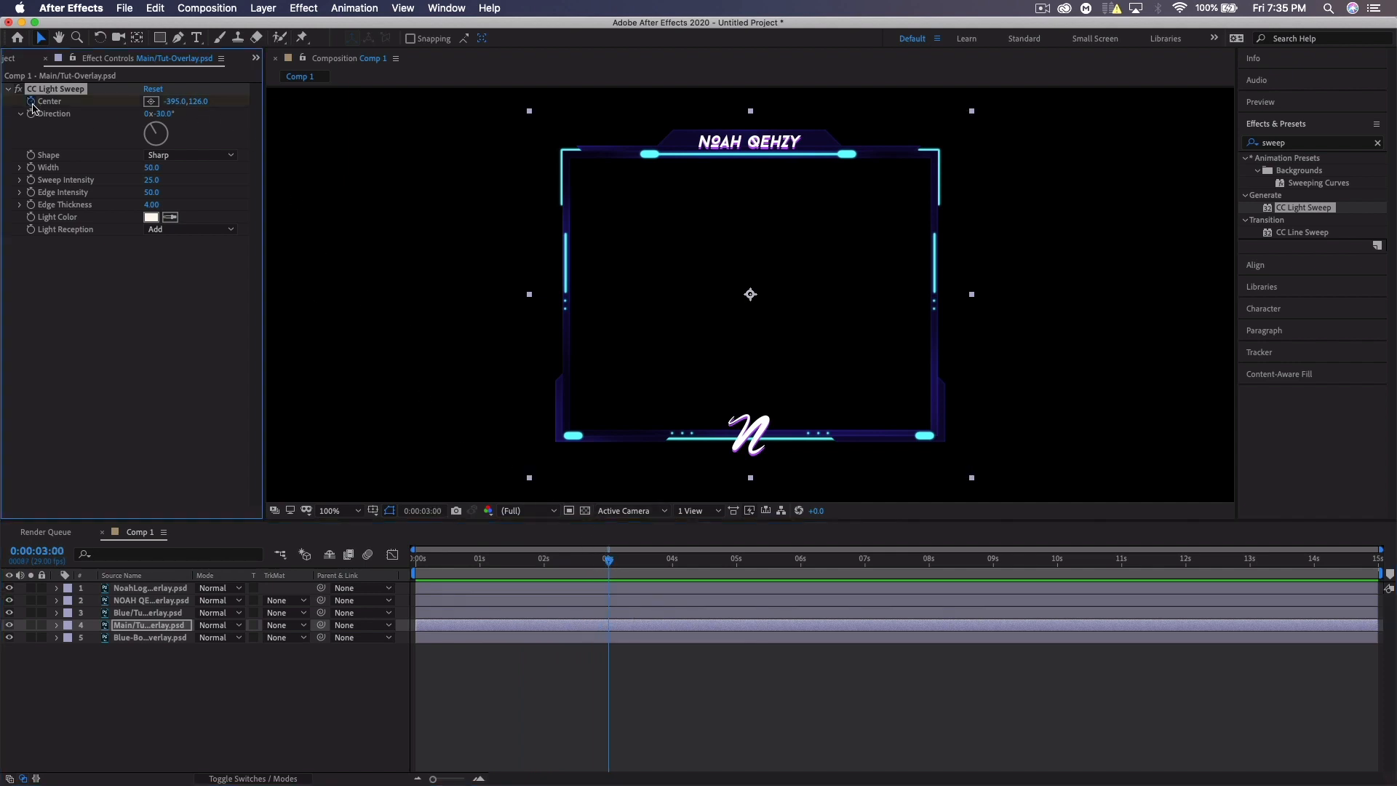
pyautogui.click(673, 561)
pyautogui.moveTo(675, 563); pyautogui.dragTo(673, 563)
pyautogui.moveTo(175, 106); pyautogui.dragTo(1079, 135)
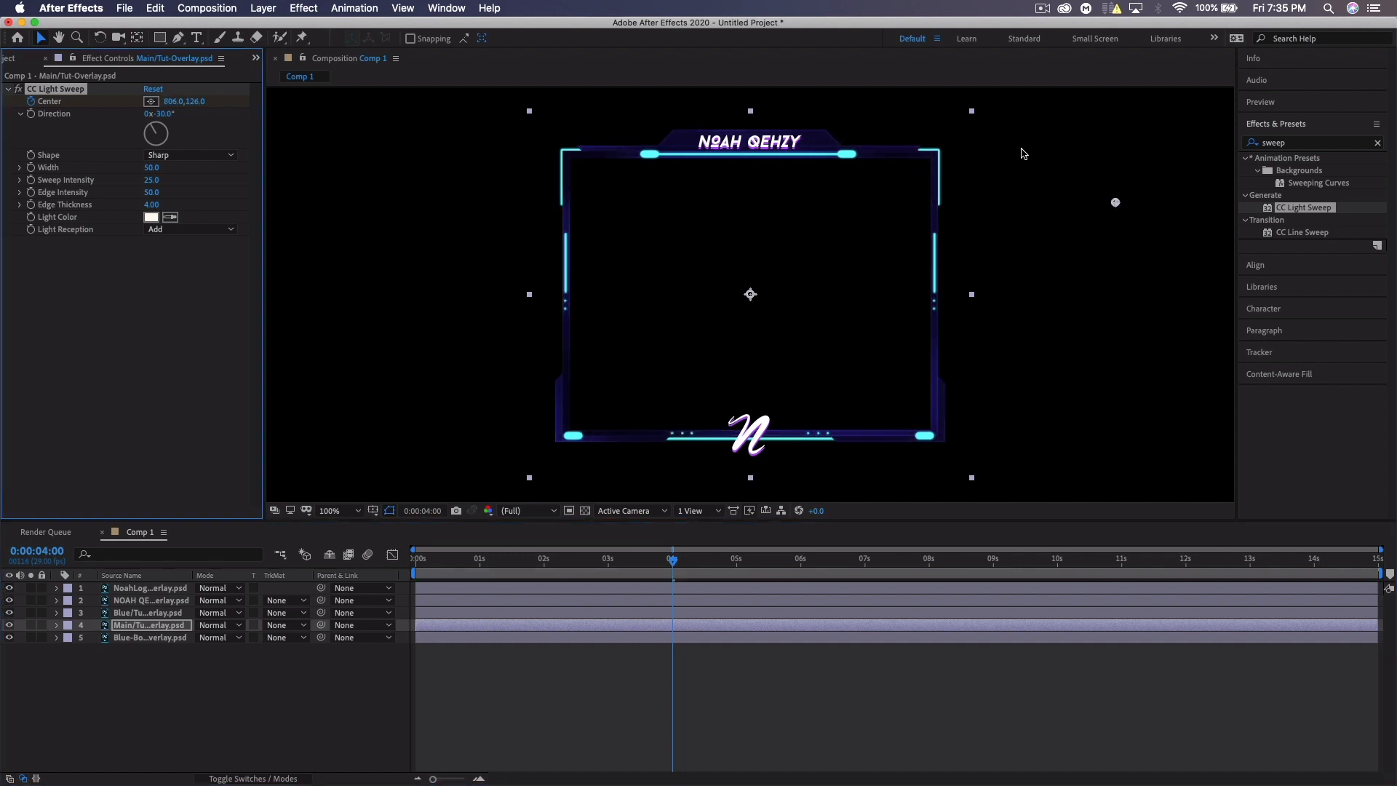
# Preview the light sweep animation from just before 3 seconds and scrub through it
pyautogui.click(582, 558)
pyautogui.press('space')
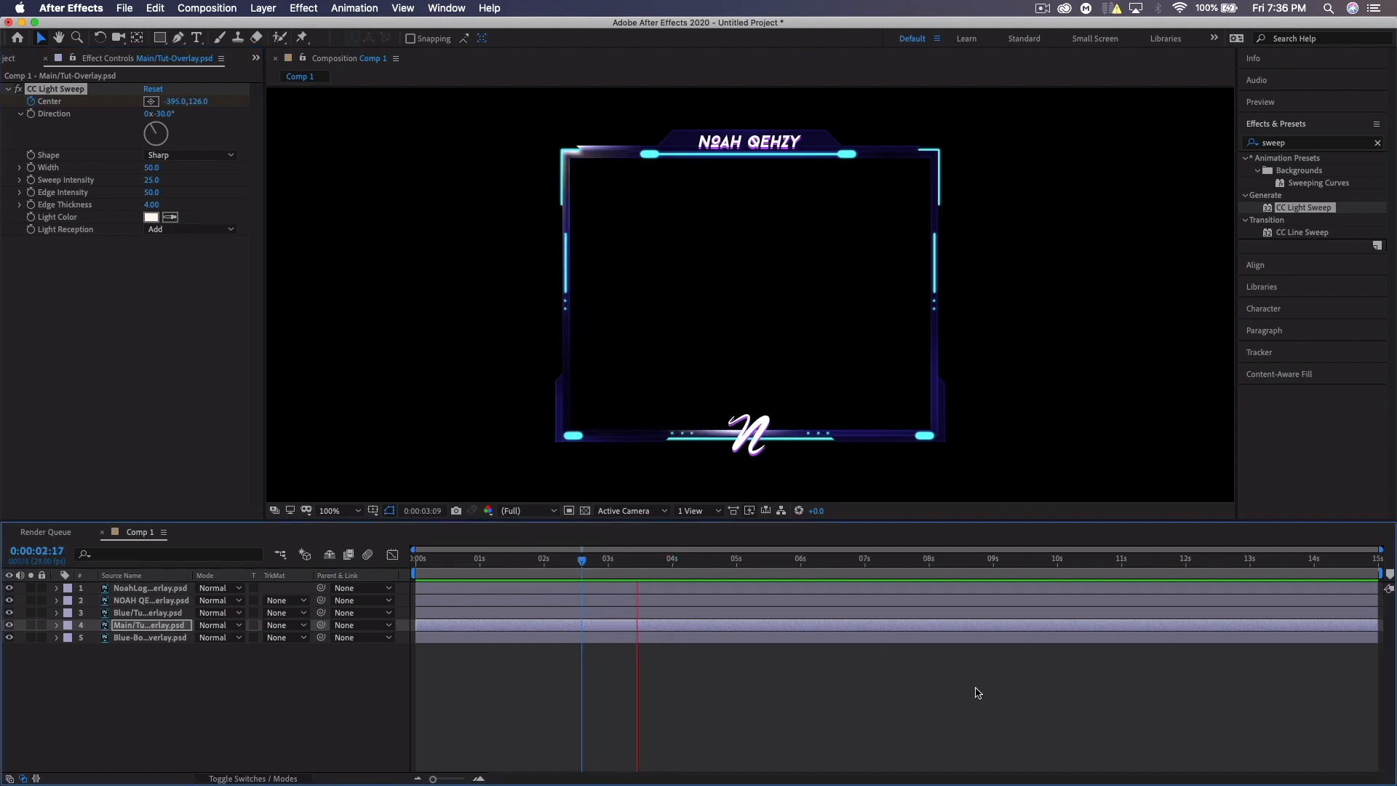
pyautogui.press('space')
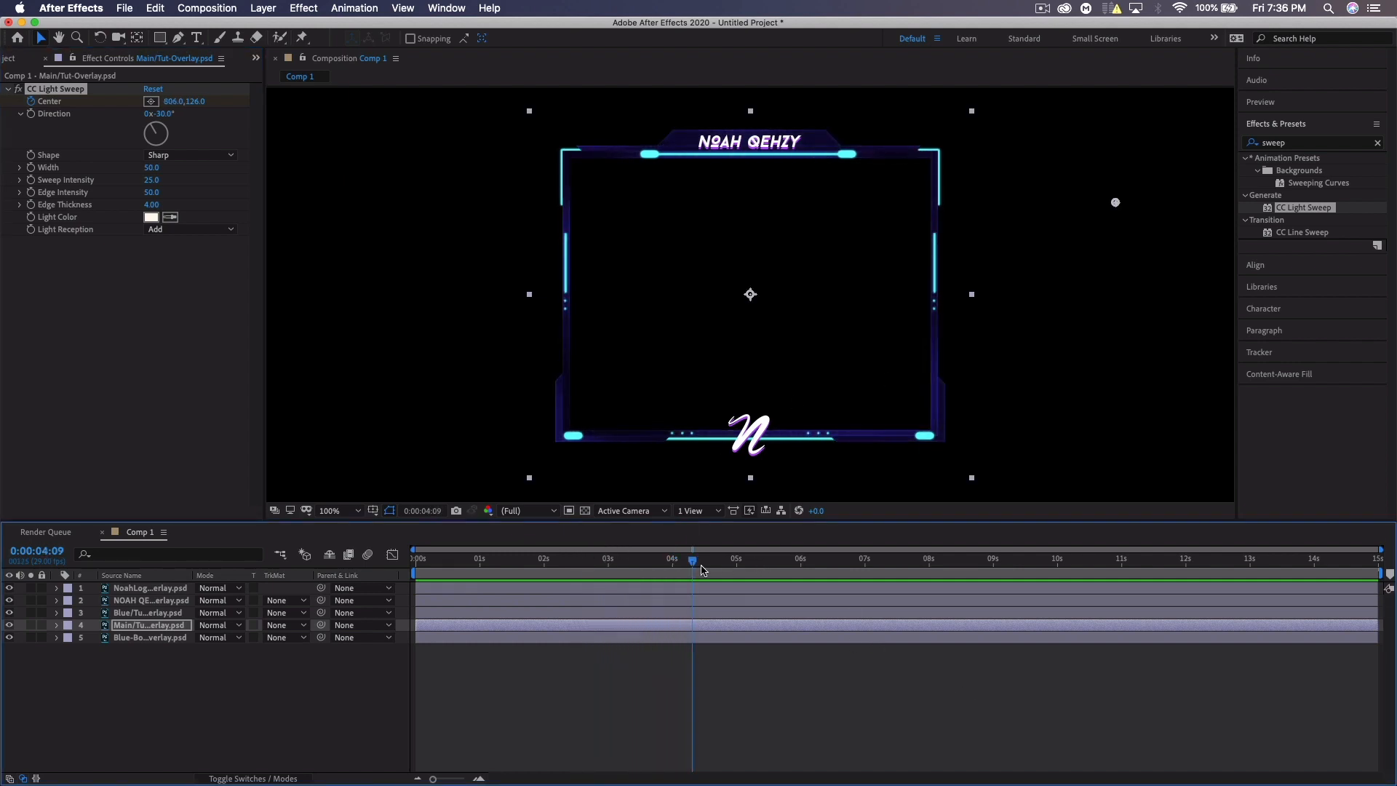
pyautogui.moveTo(675, 562); pyautogui.dragTo(648, 567)
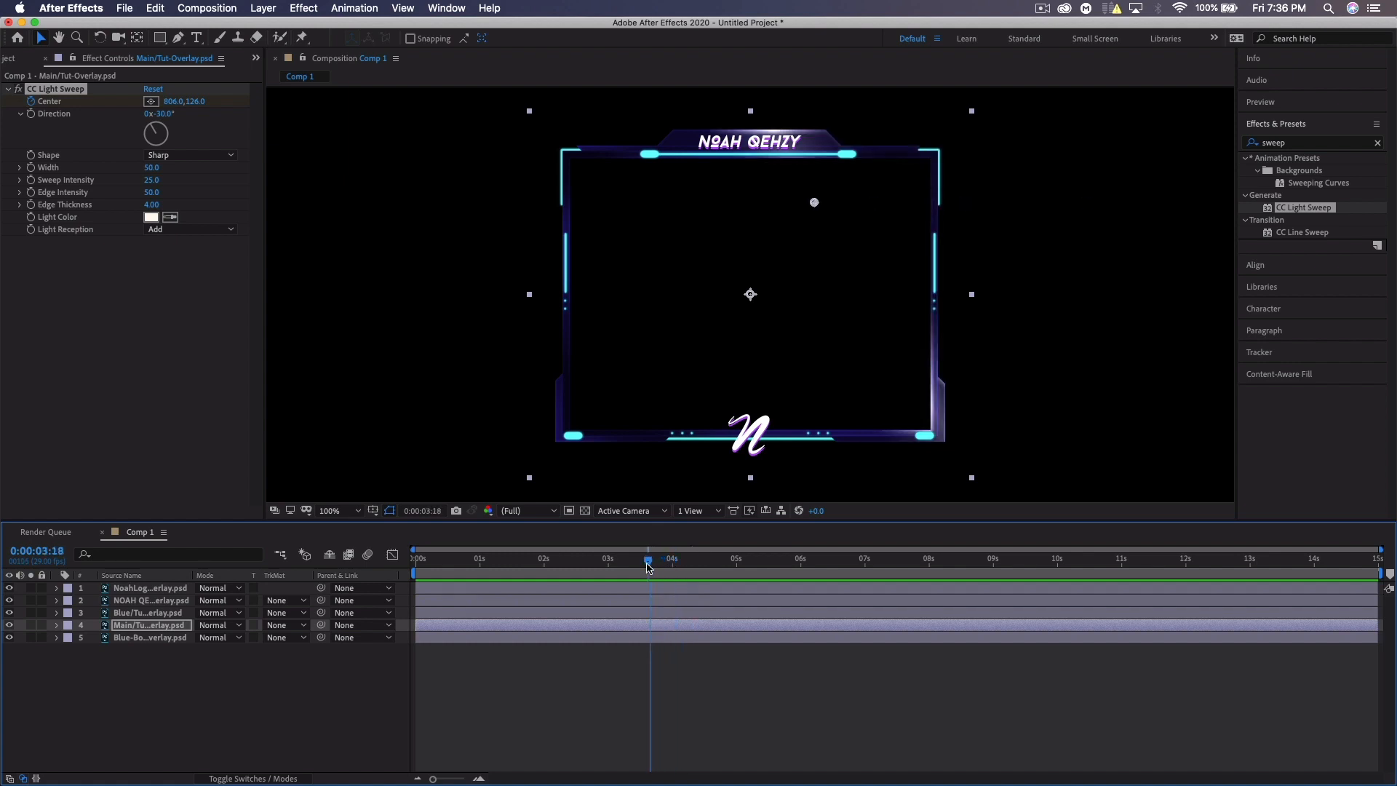
# Apply Easy Ease to both Center keyframes of the light sweep on the Main layer
pyautogui.click(59, 628)
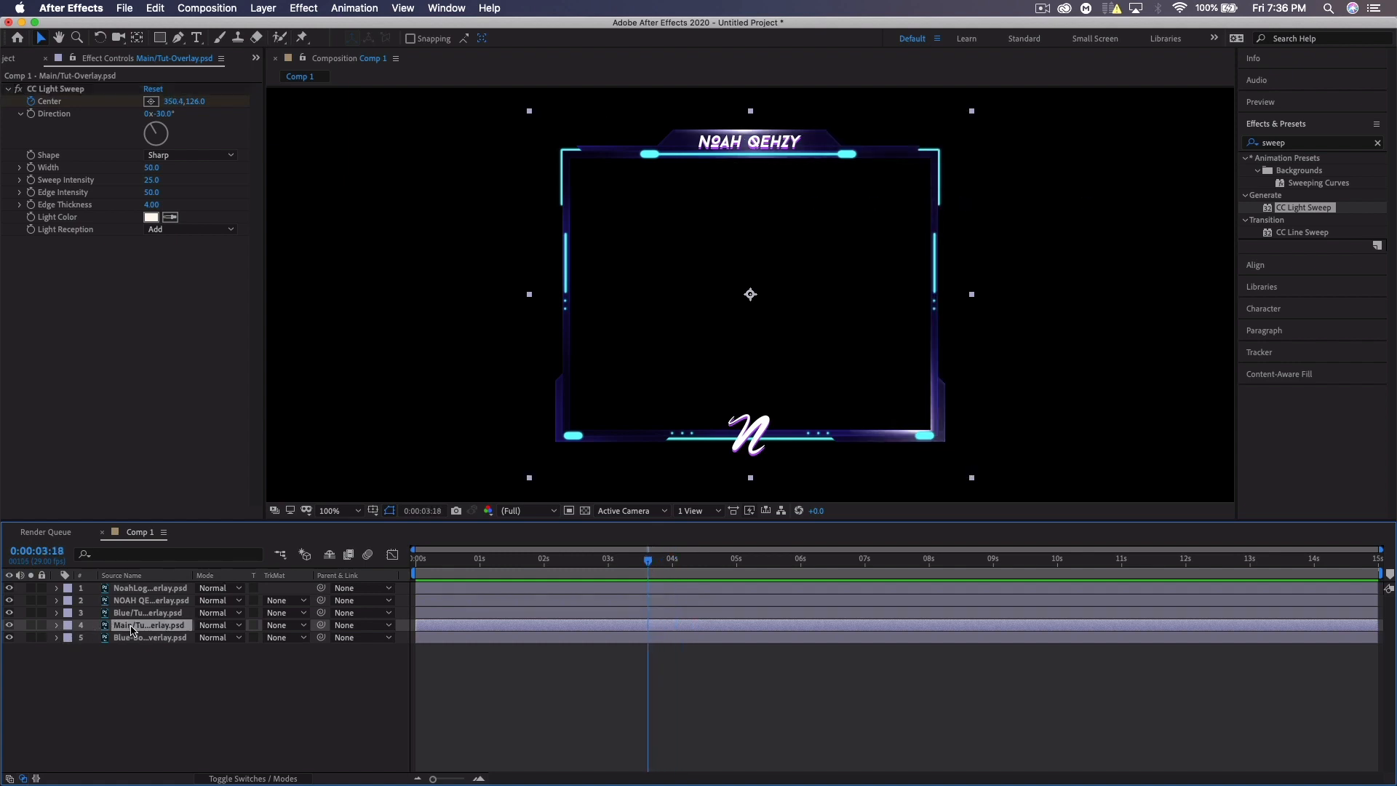
pyautogui.click(58, 626)
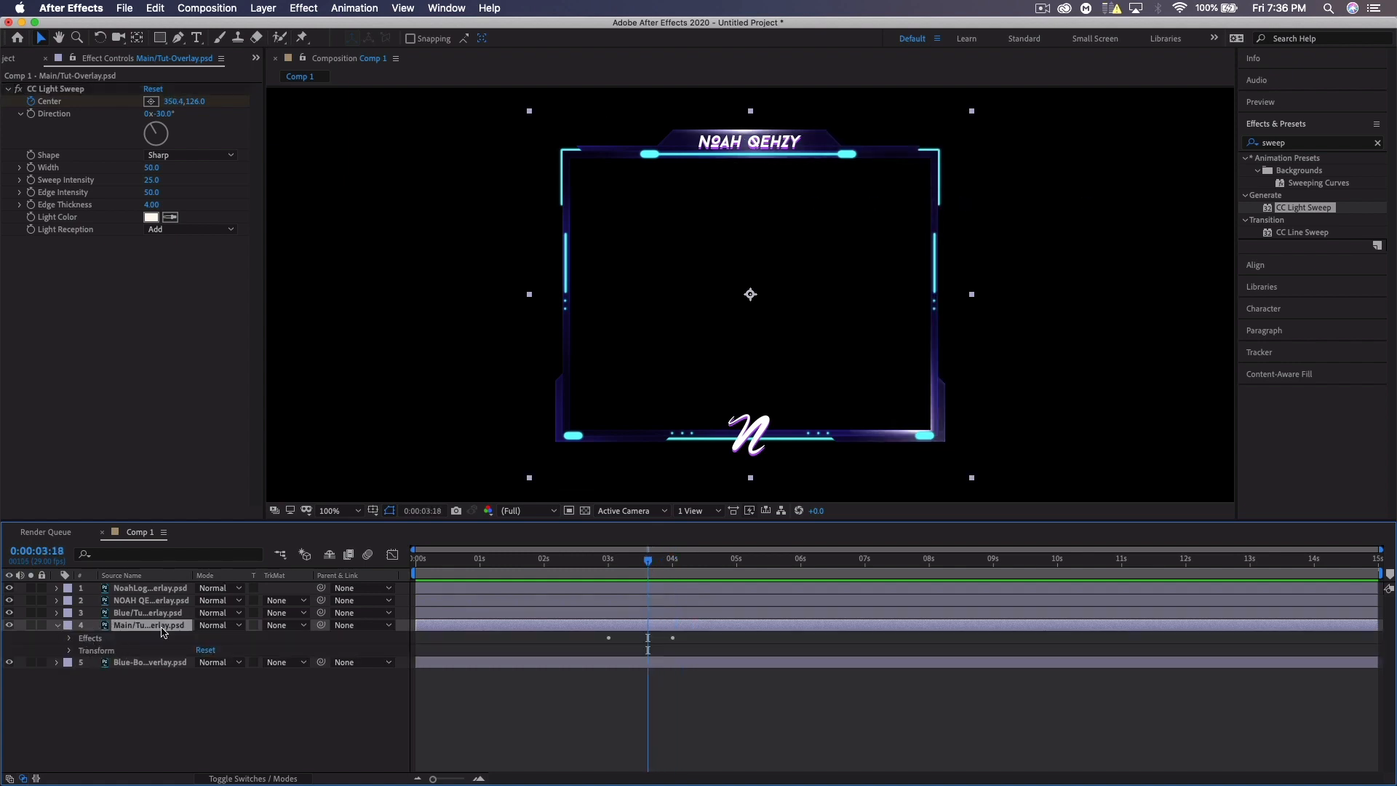
pyautogui.click(70, 638)
pyautogui.click(82, 651)
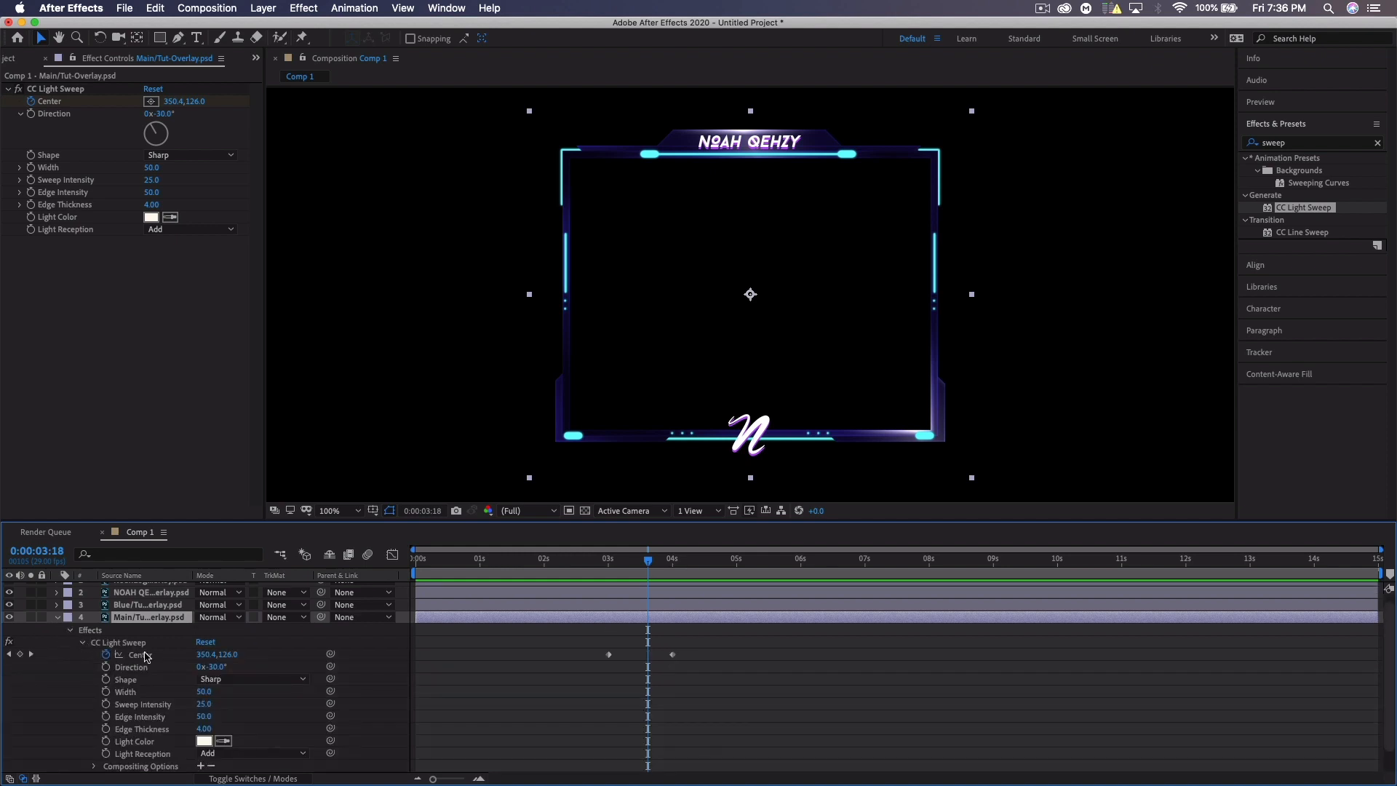
pyautogui.click(766, 560)
pyautogui.moveTo(696, 647); pyautogui.dragTo(577, 662)
pyautogui.rightClick(673, 655)
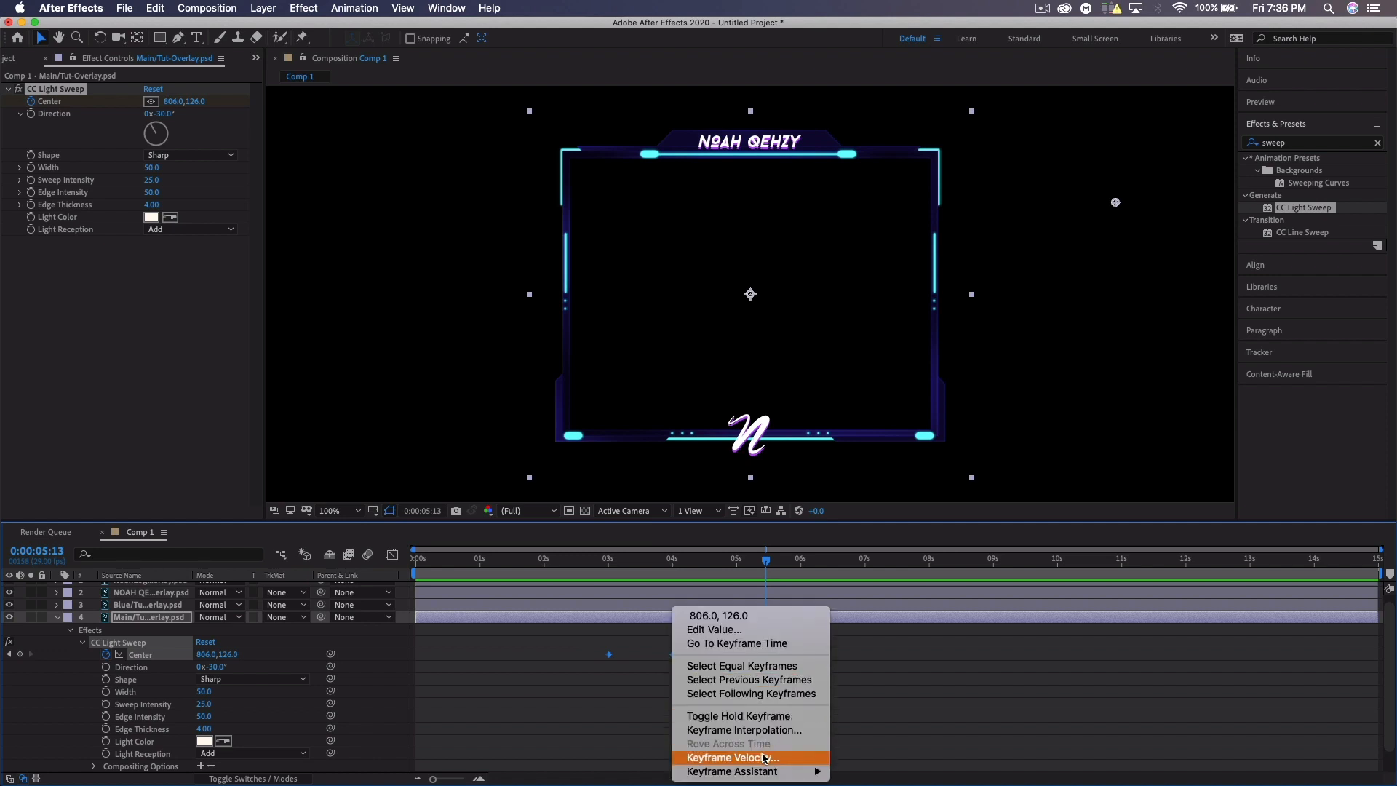
pyautogui.moveTo(782, 771)
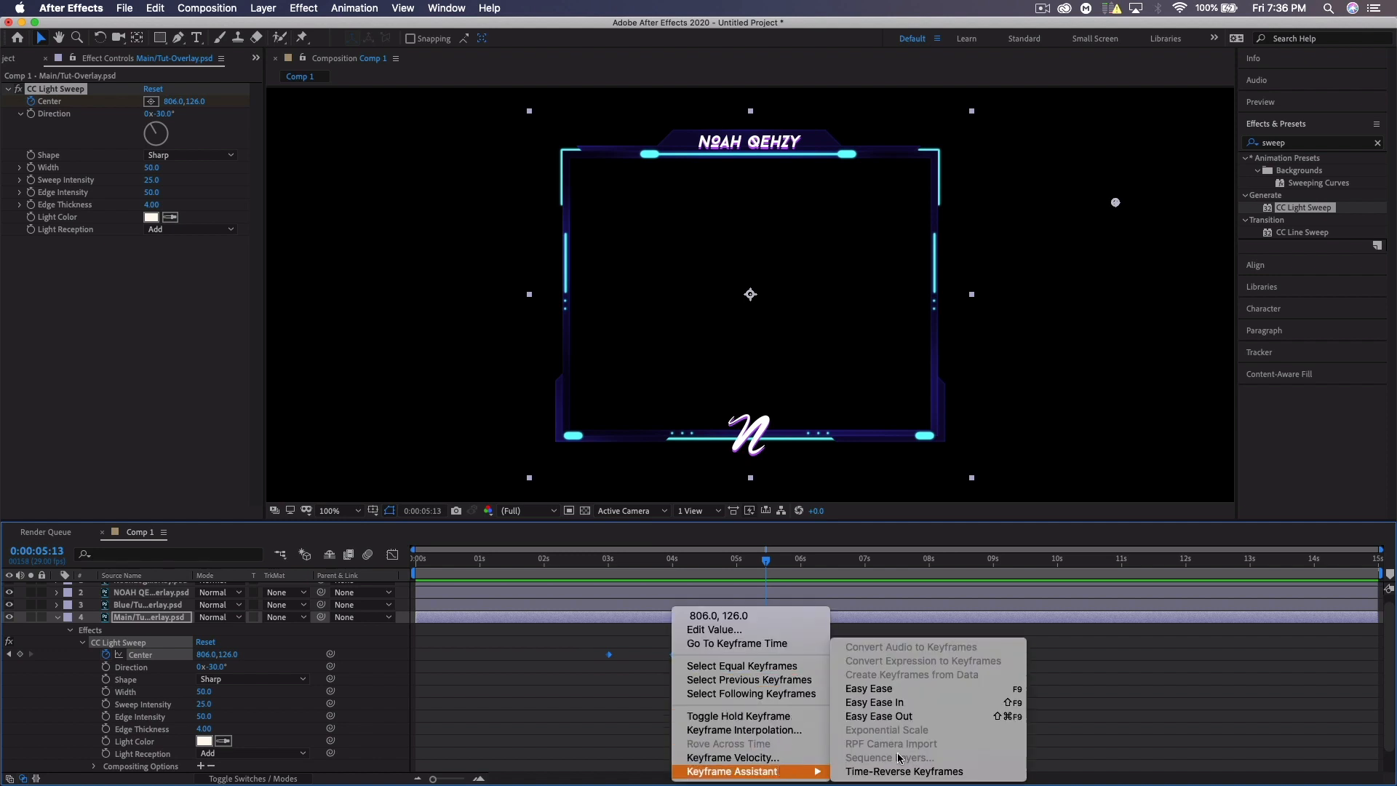
pyautogui.click(893, 692)
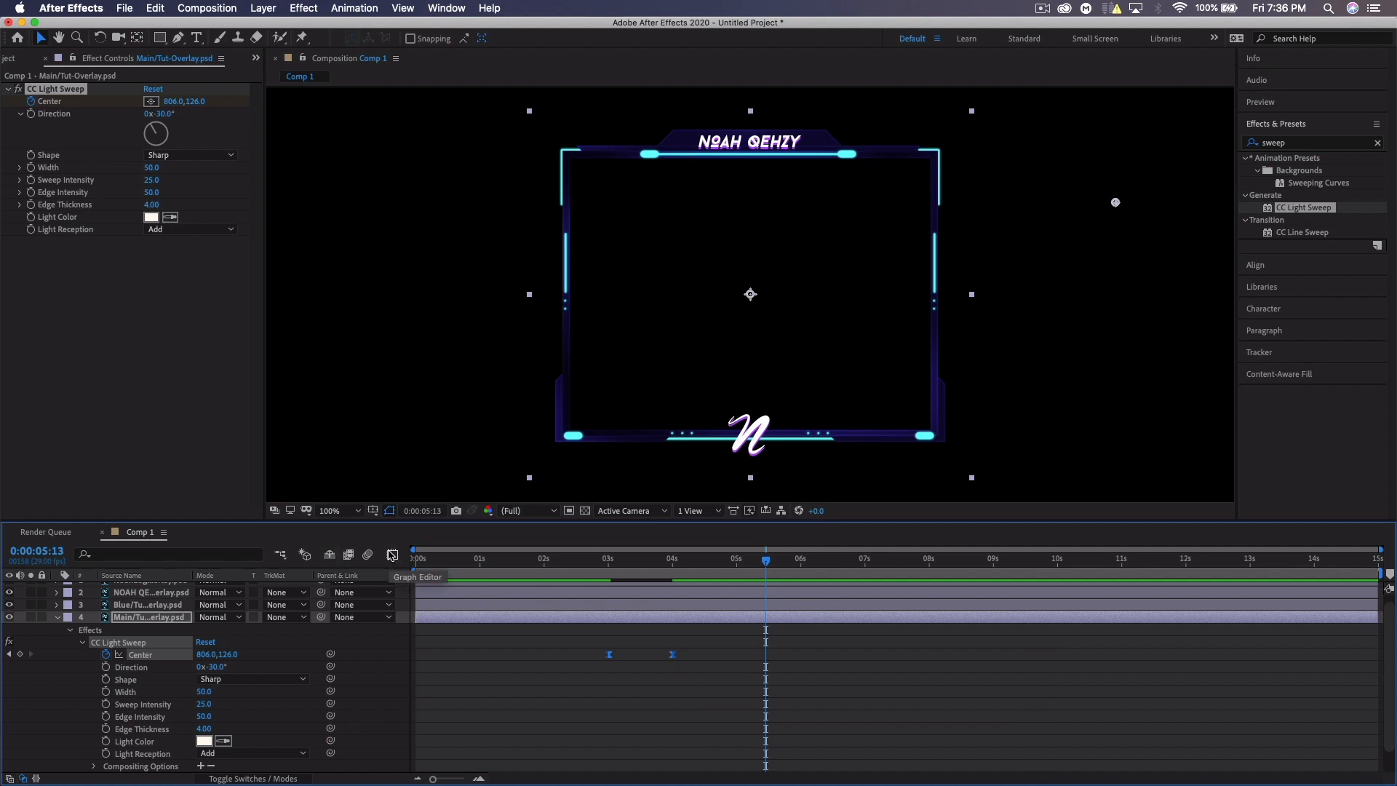
# Reshape the Center speed graph so the sweep peaks early and slows gradually toward 4 seconds, and preview it
pyautogui.click(391, 555)
pyautogui.click(672, 738)
pyautogui.moveTo(662, 739); pyautogui.dragTo(651, 736)
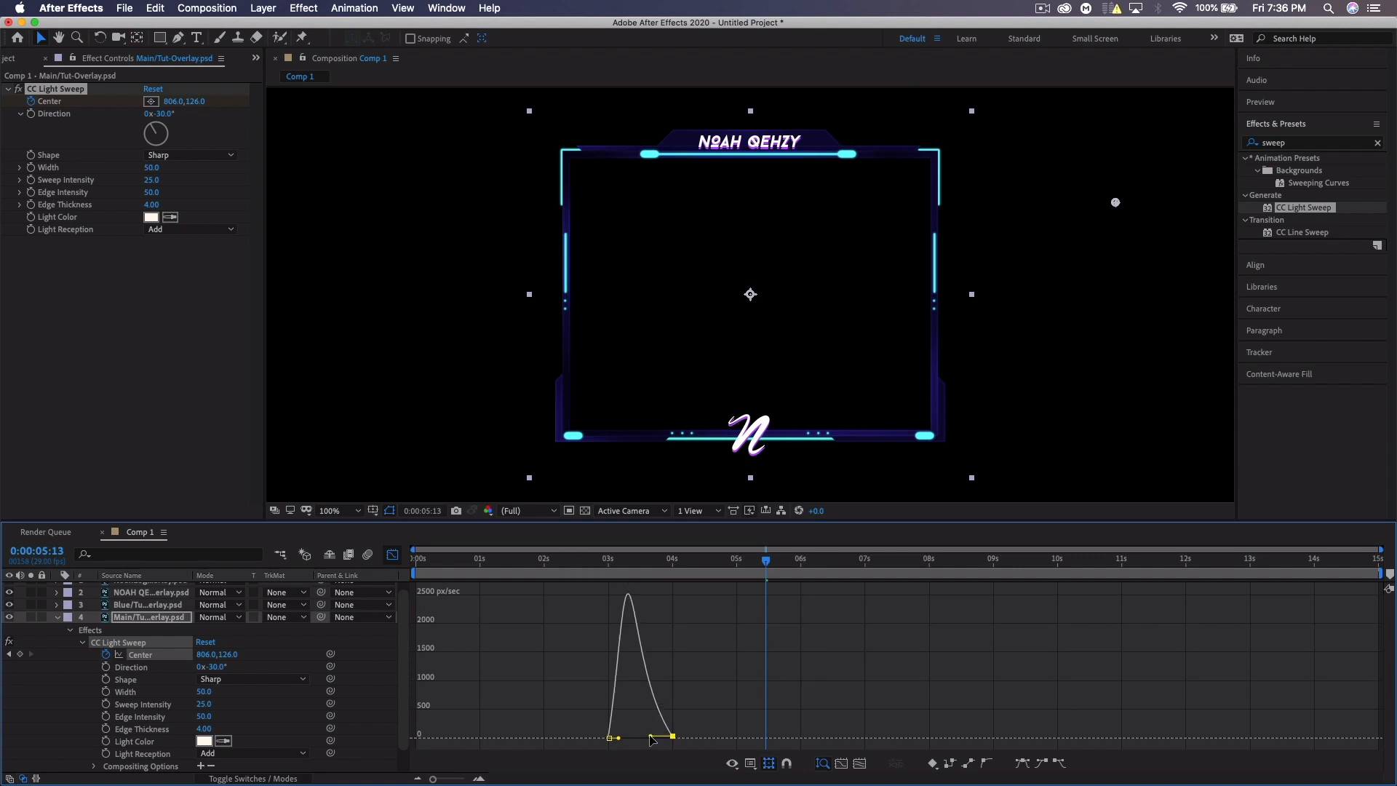
pyautogui.click(600, 569)
pyautogui.press('space')
pyautogui.press('space')
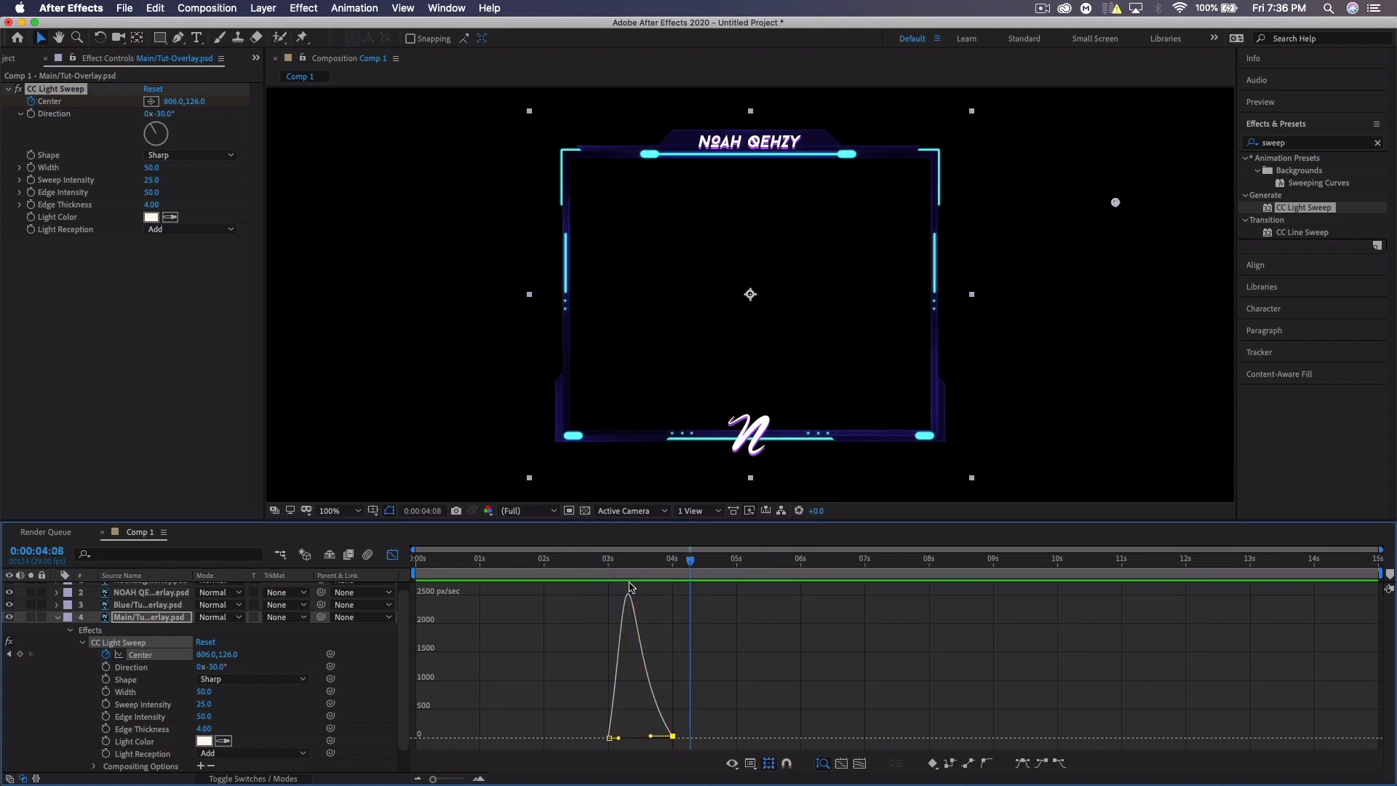
pyautogui.click(392, 556)
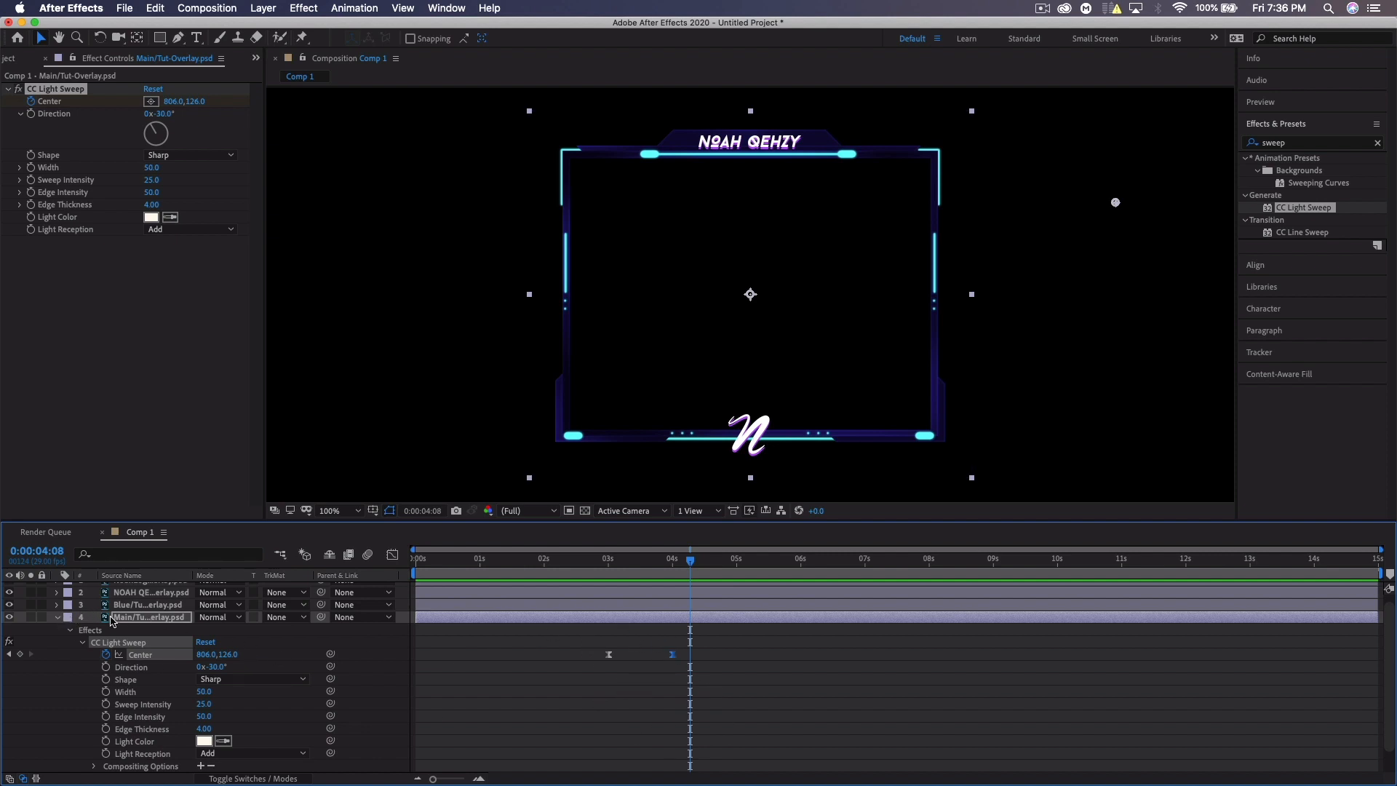
pyautogui.click(58, 617)
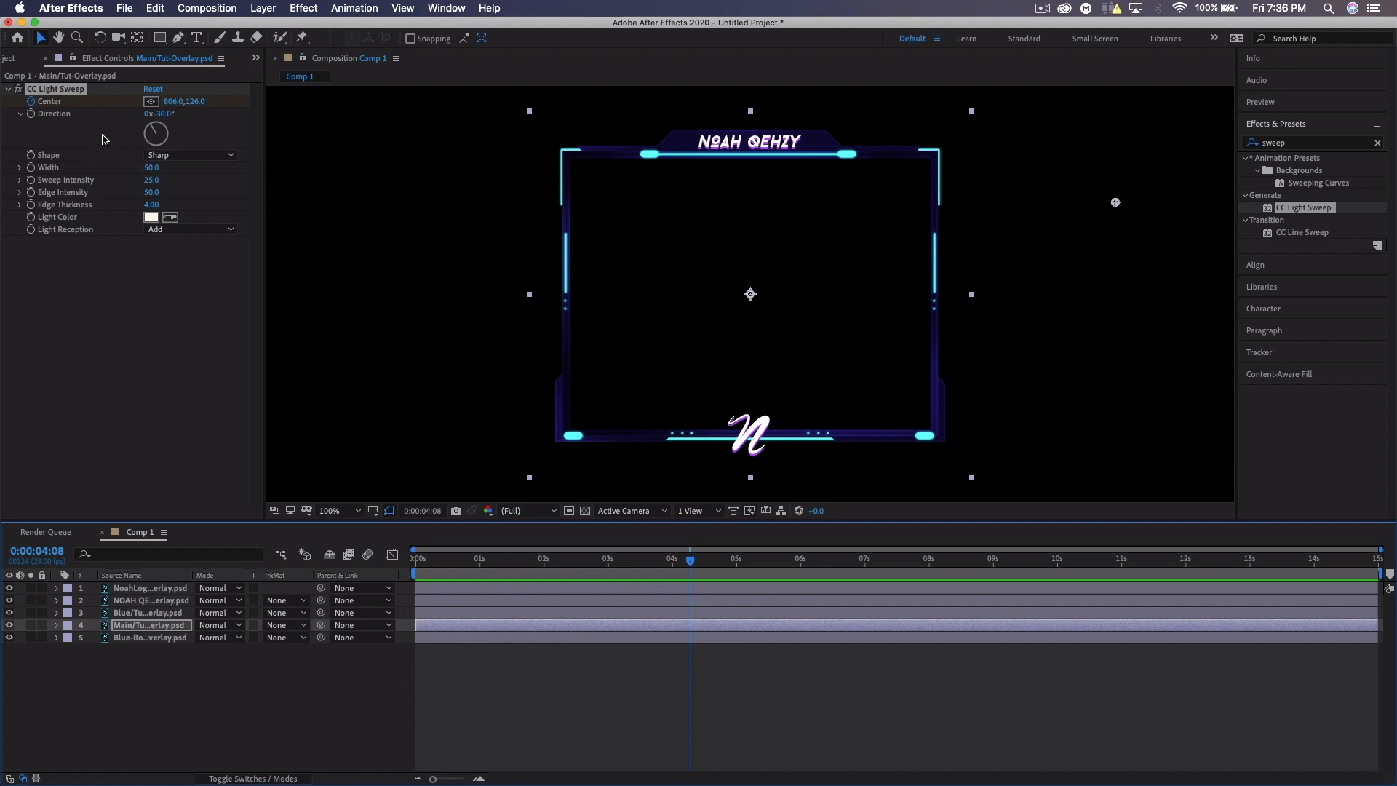
# Set the light sweep's Light Color to the purple sampled from the N logo, checking it mid-sweep at 0:00:03:13
pyautogui.click(644, 561)
pyautogui.moveTo(626, 565)
pyautogui.mouseDown()
pyautogui.moveTo(593, 565)
pyautogui.moveTo(638, 566)
pyautogui.mouseUp()
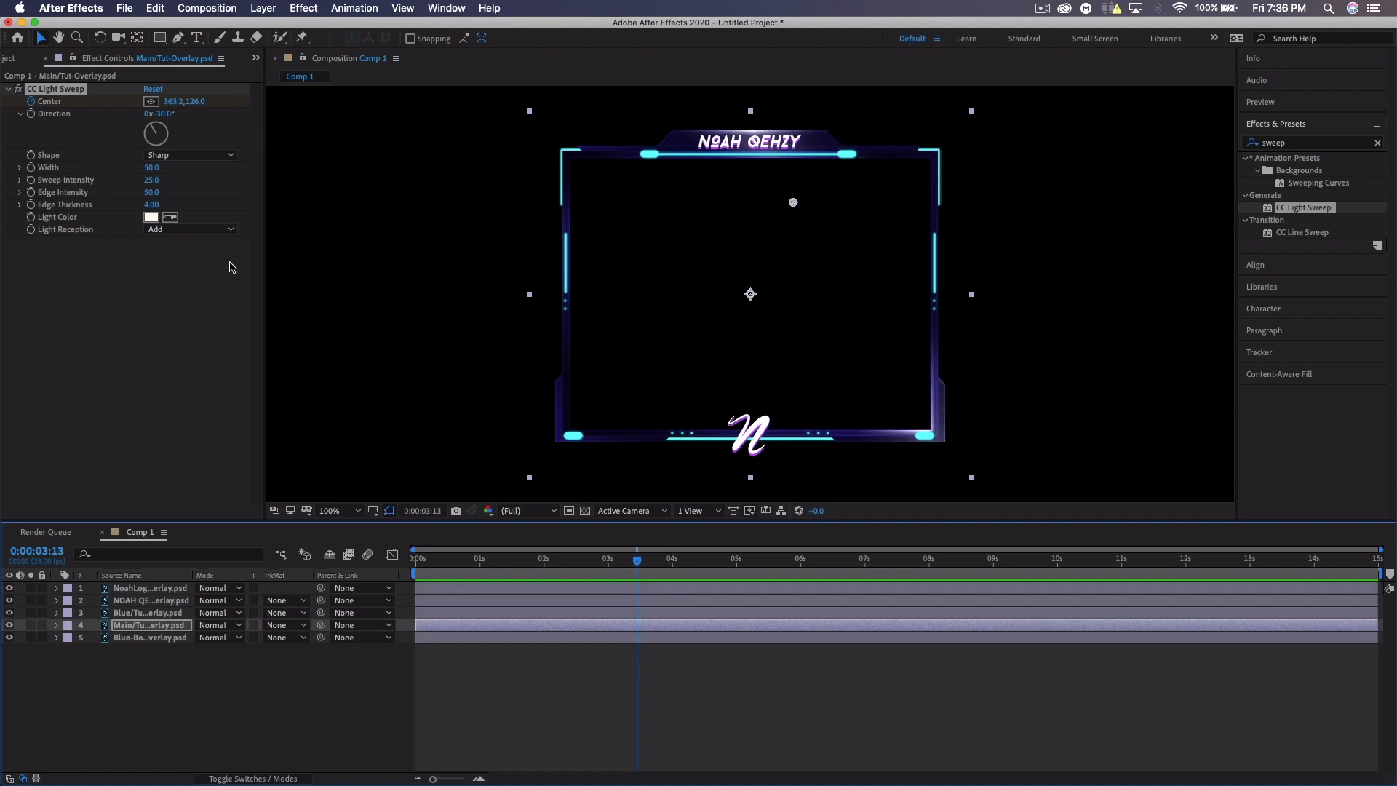
pyautogui.click(170, 216)
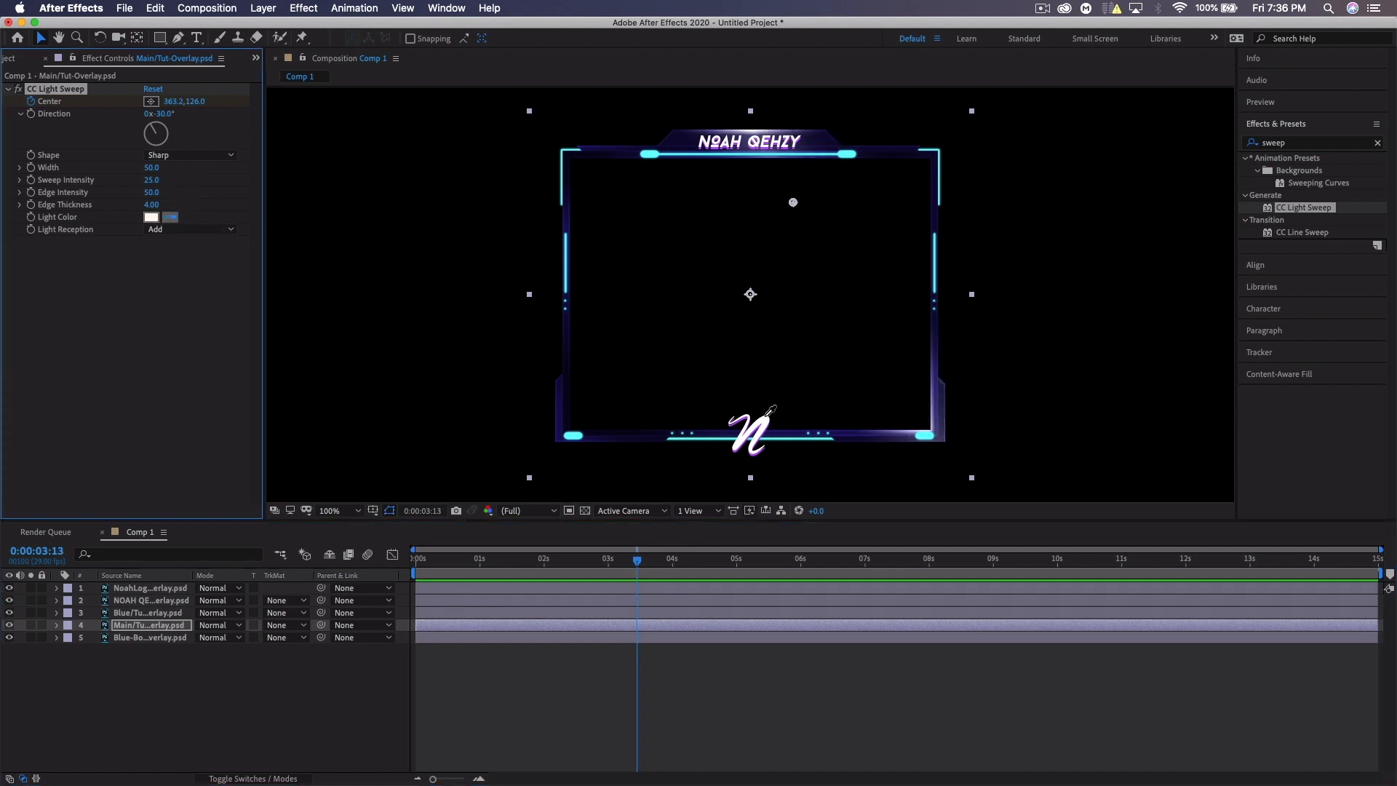
pyautogui.click(754, 458)
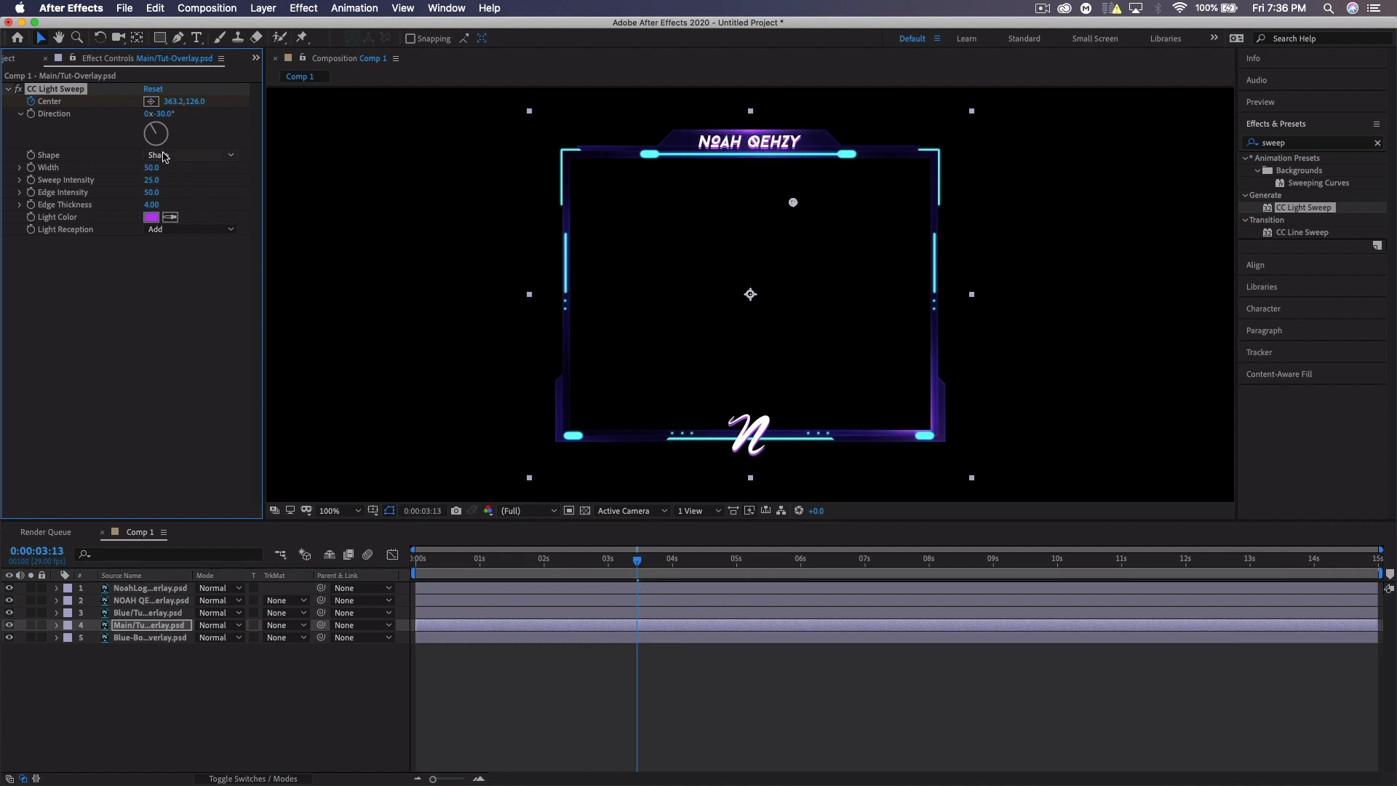
# Set the sweep's Light Reception to Composite and preview the animation from 0:00:02:19
pyautogui.click(196, 230)
pyautogui.click(183, 258)
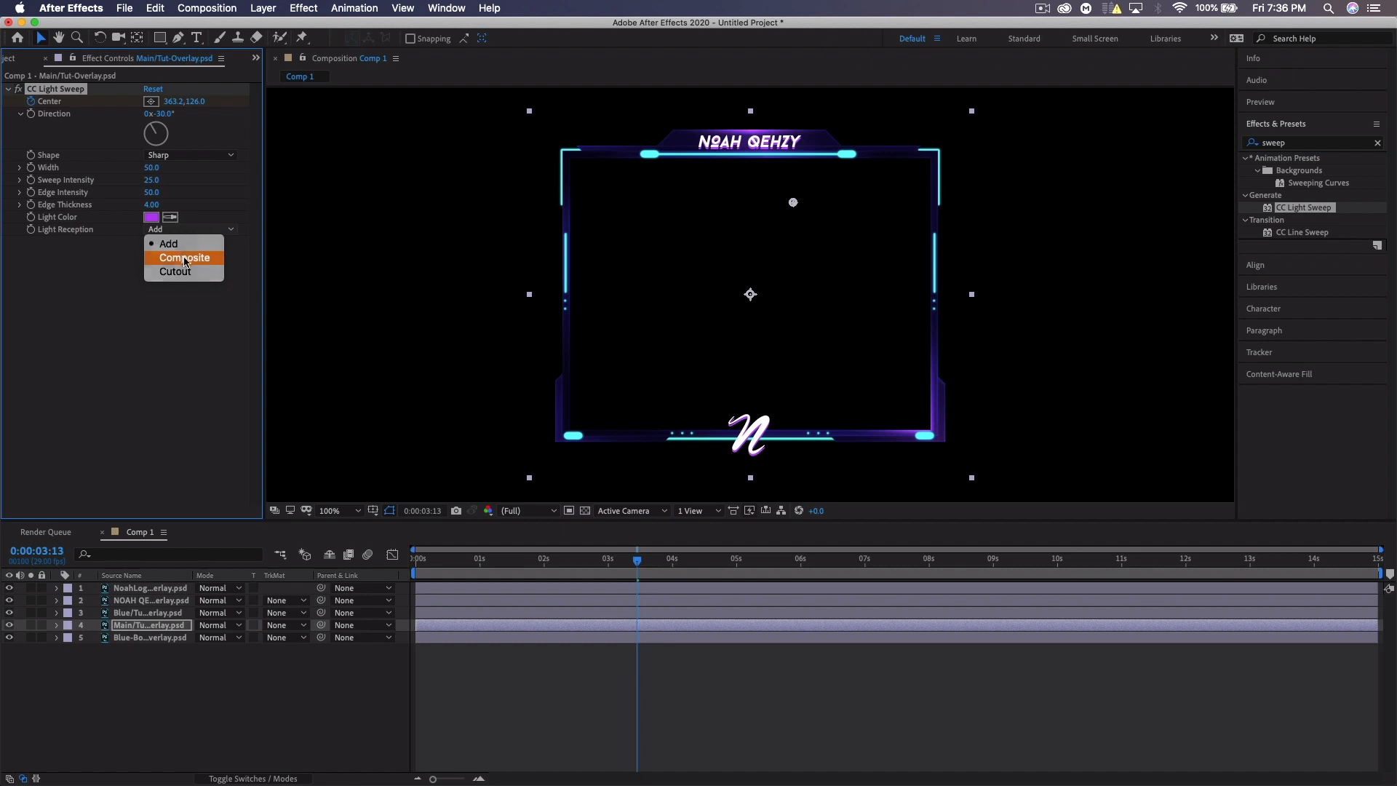
pyautogui.moveTo(601, 561); pyautogui.dragTo(587, 562)
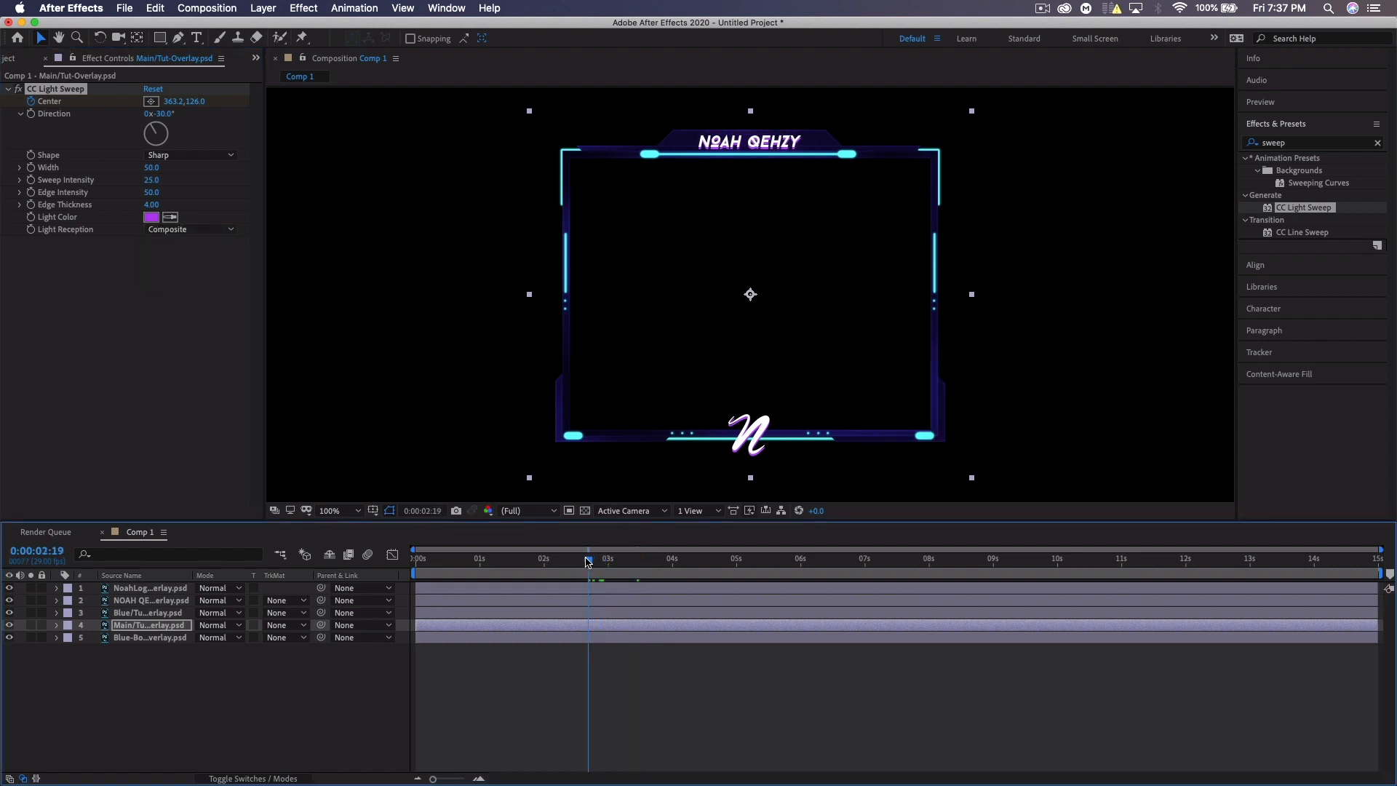
pyautogui.press('space')
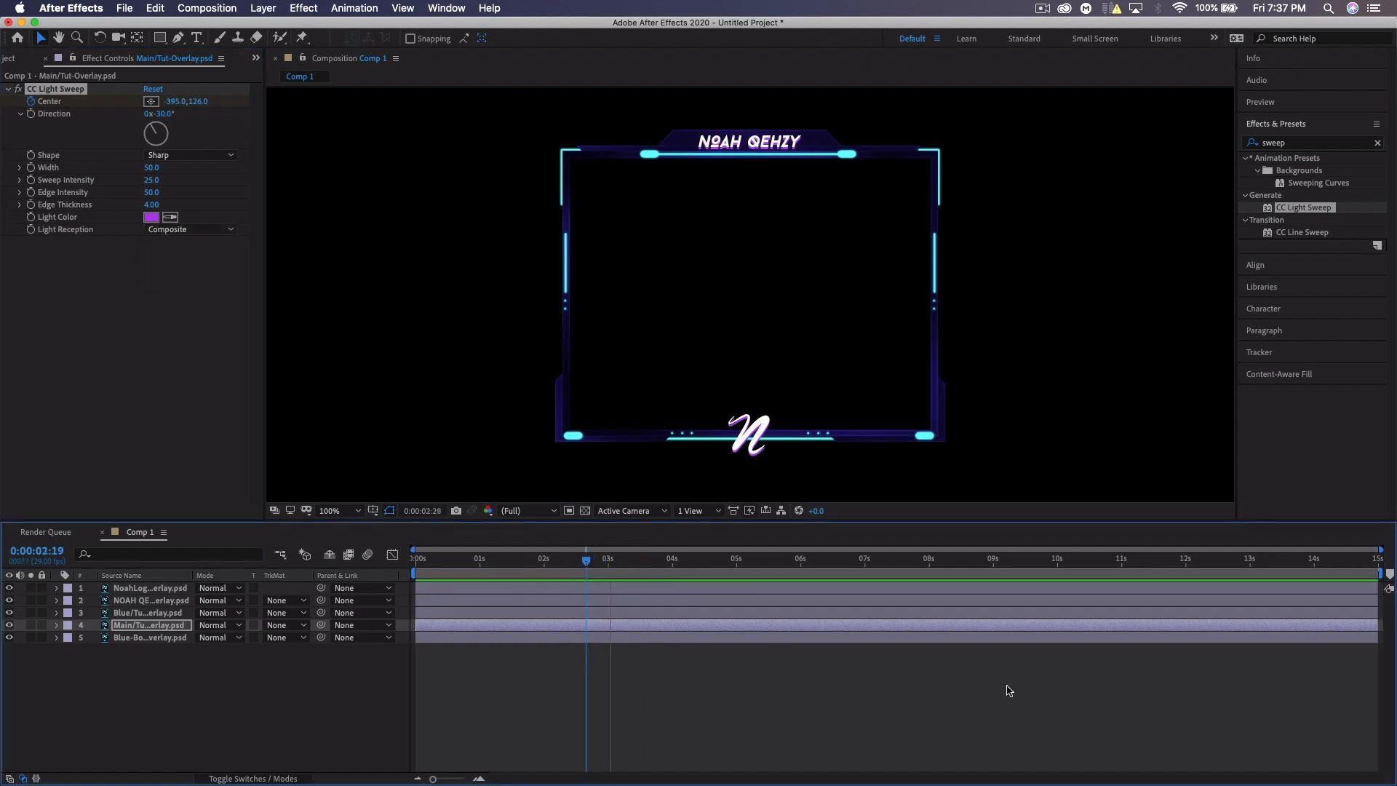
pyautogui.press('space')
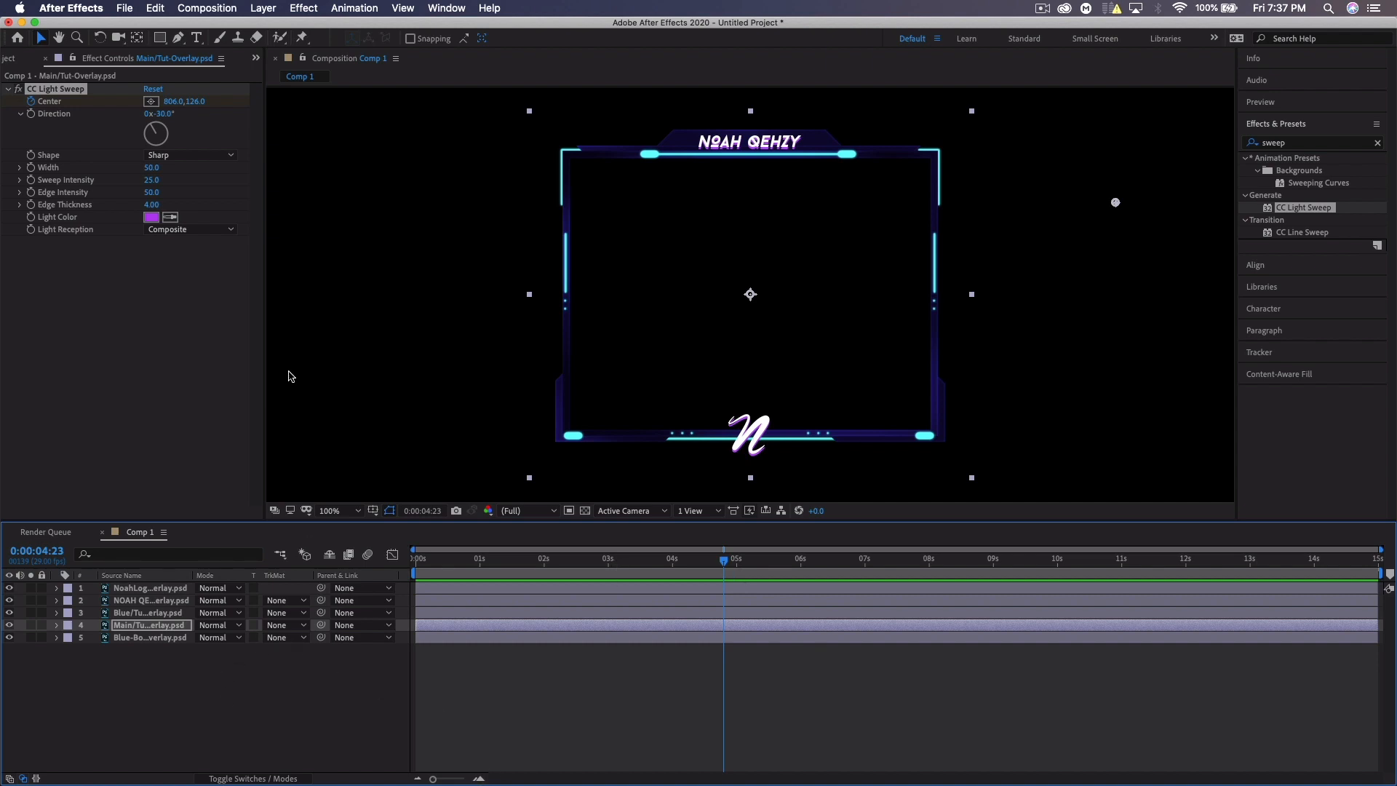
# Create a new 1920 x 1080 px composition named Comp 2 at 29 fps with a 15-second duration
pyautogui.click(227, 8)
pyautogui.click(222, 24)
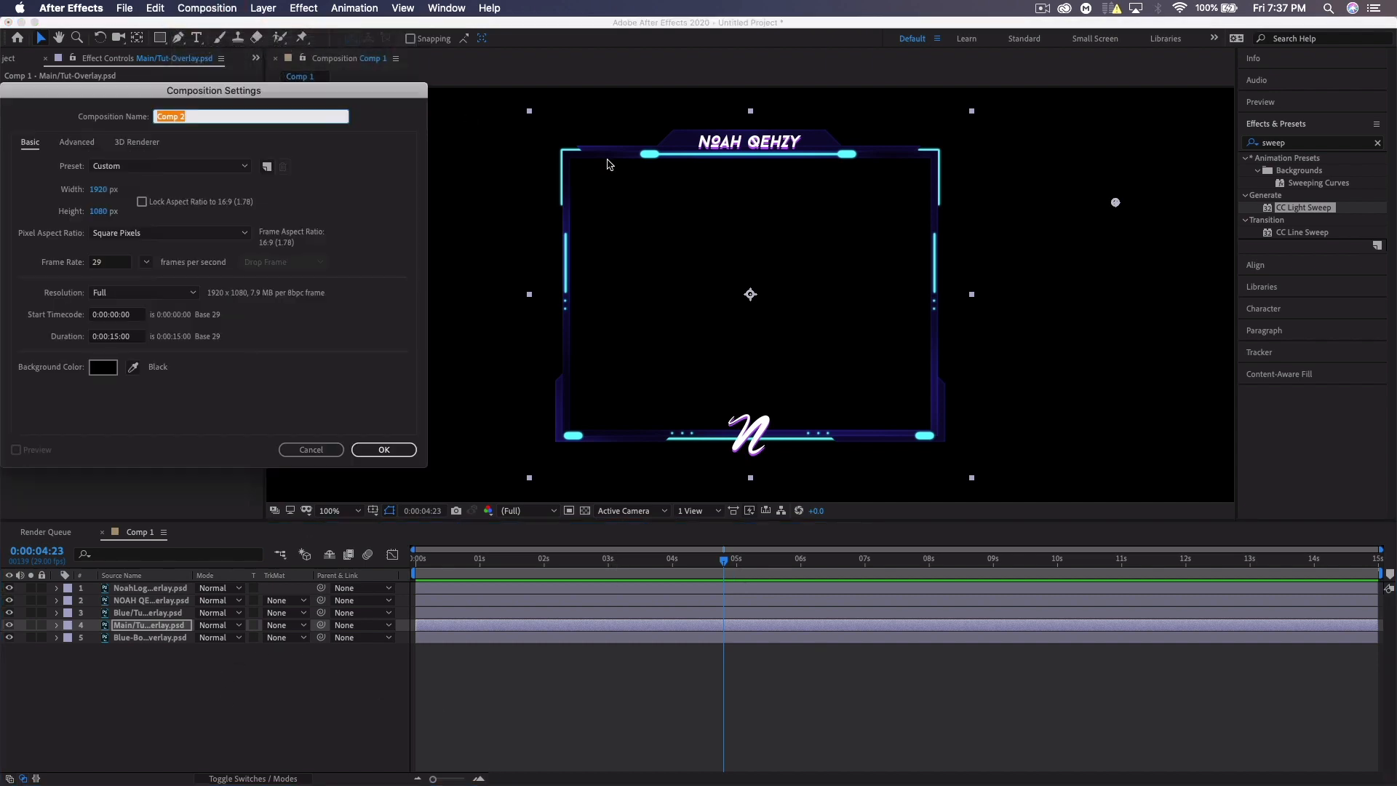
pyautogui.click(393, 451)
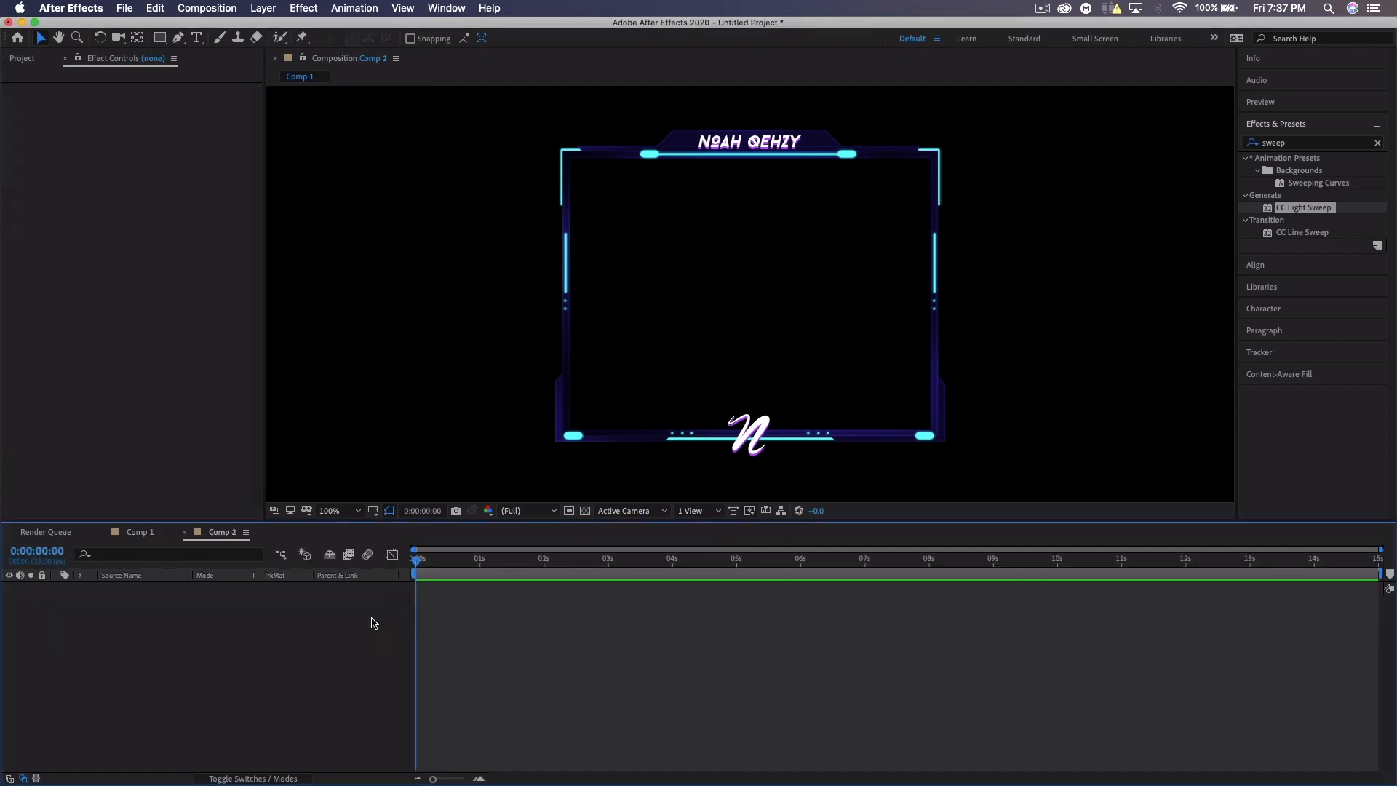
# Copy all five overlay layers from Comp 1 into Comp 2
pyautogui.click(137, 534)
pyautogui.moveTo(171, 704); pyautogui.dragTo(128, 595)
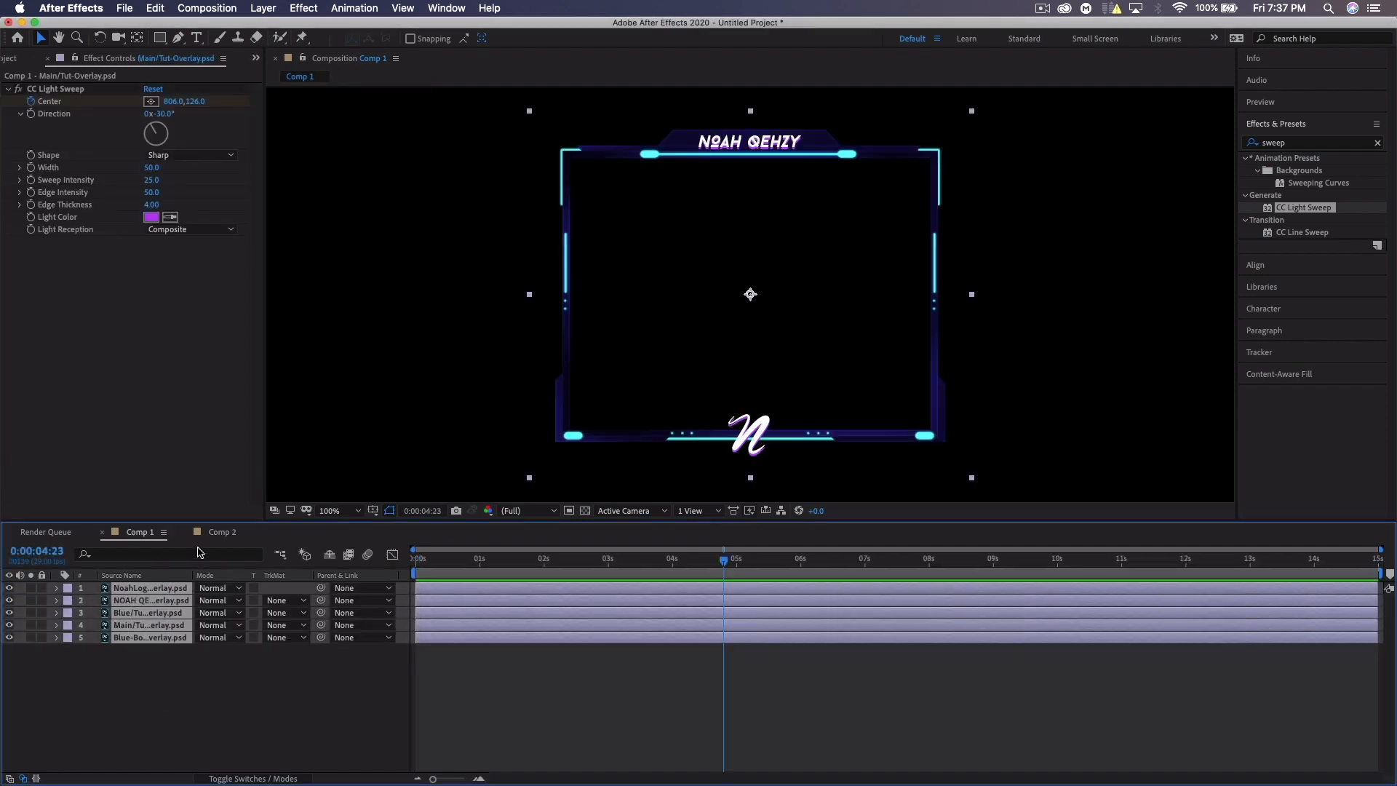
pyautogui.click(218, 532)
pyautogui.press('super+v')
pyautogui.click(207, 662)
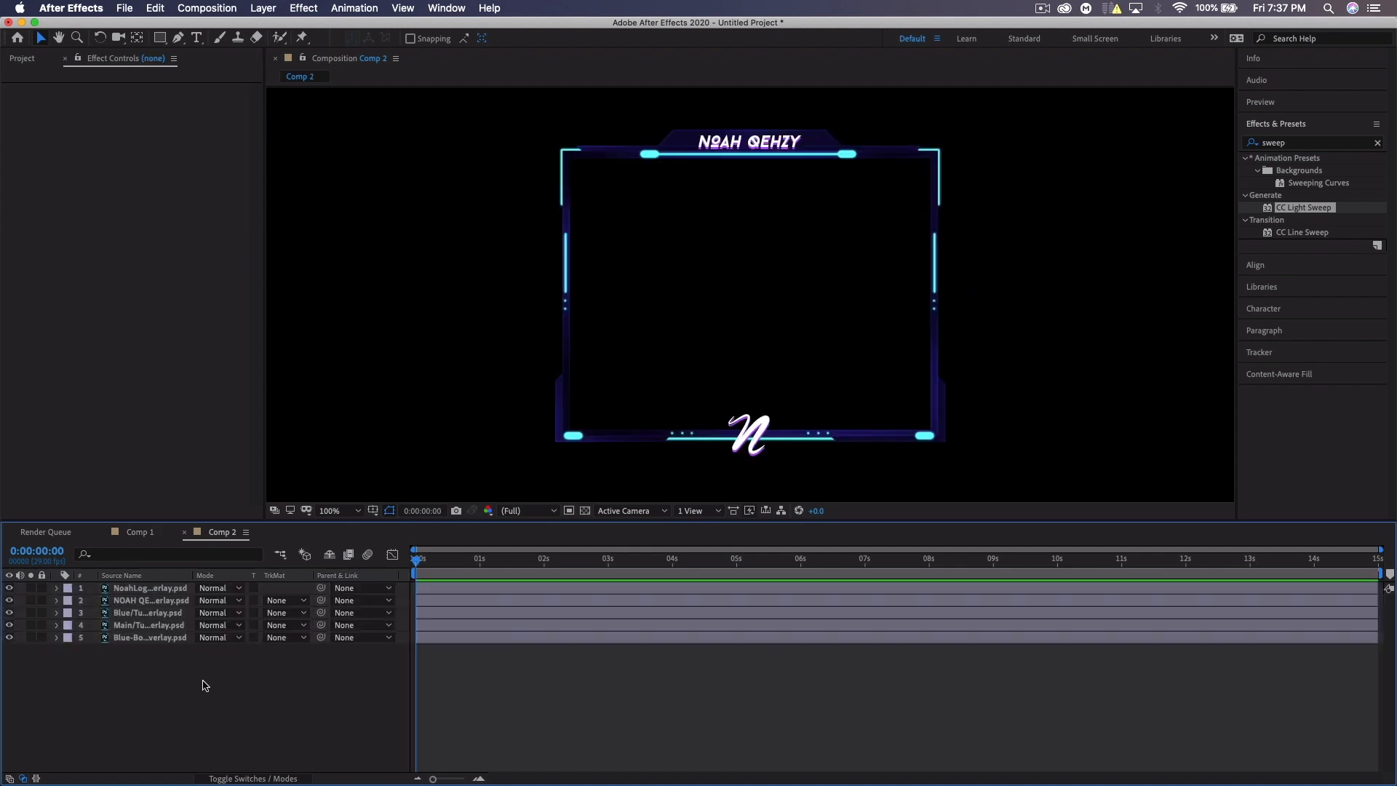
# Remove the CC Light Sweep effect from the Main layer in Comp 2
pyautogui.click(149, 629)
pyautogui.click(60, 90)
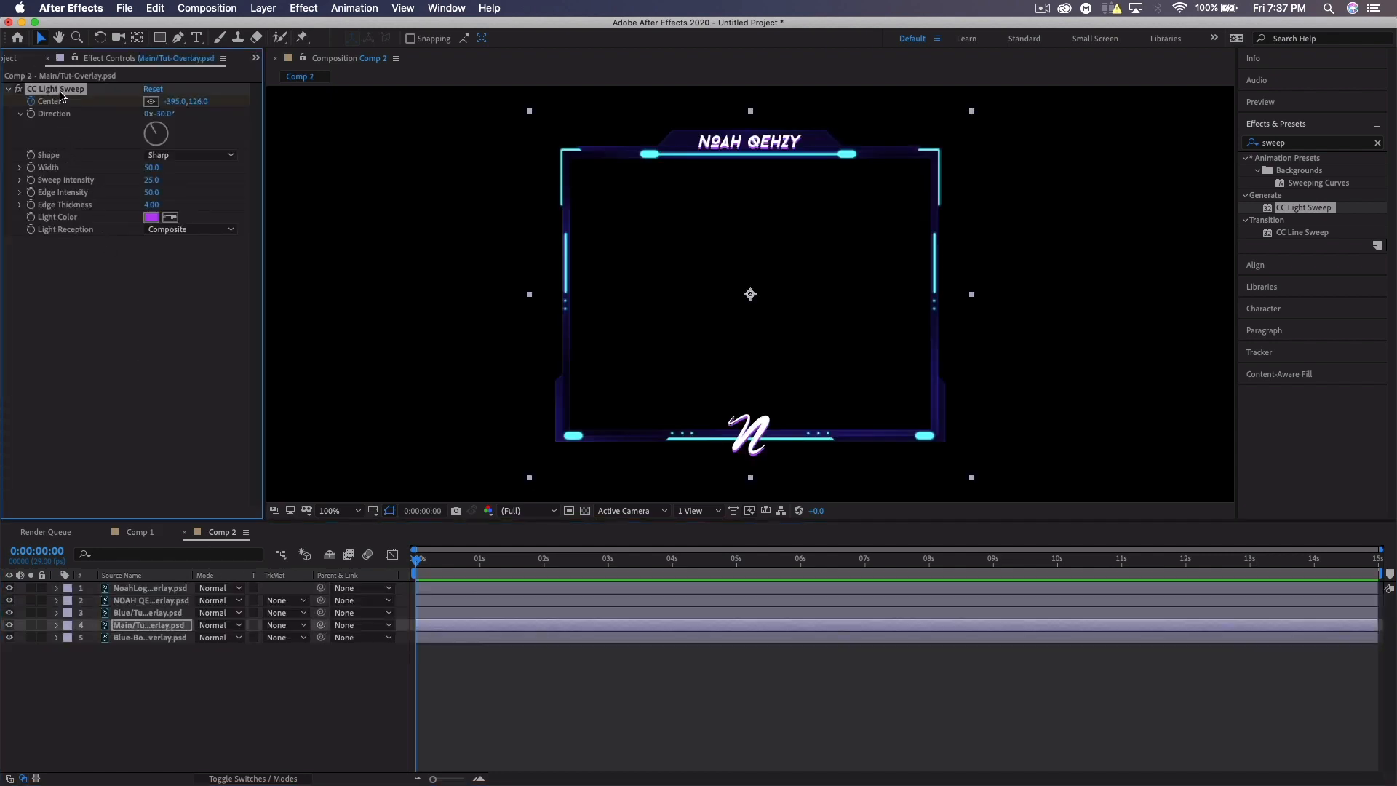
pyautogui.press('Delete')
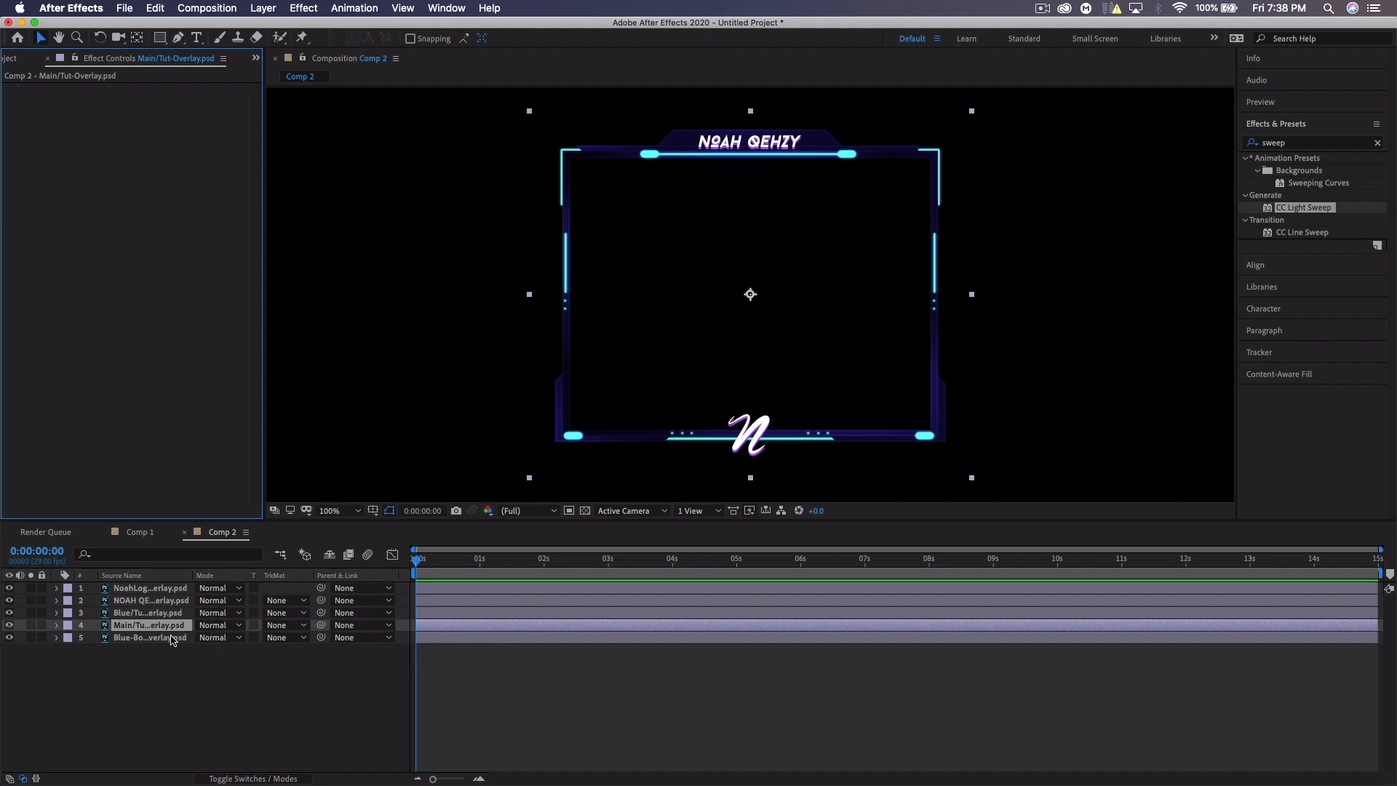
# Add a 1920 x 1080 px black solid directly above the Blue layer in Comp 2
pyautogui.click(133, 614)
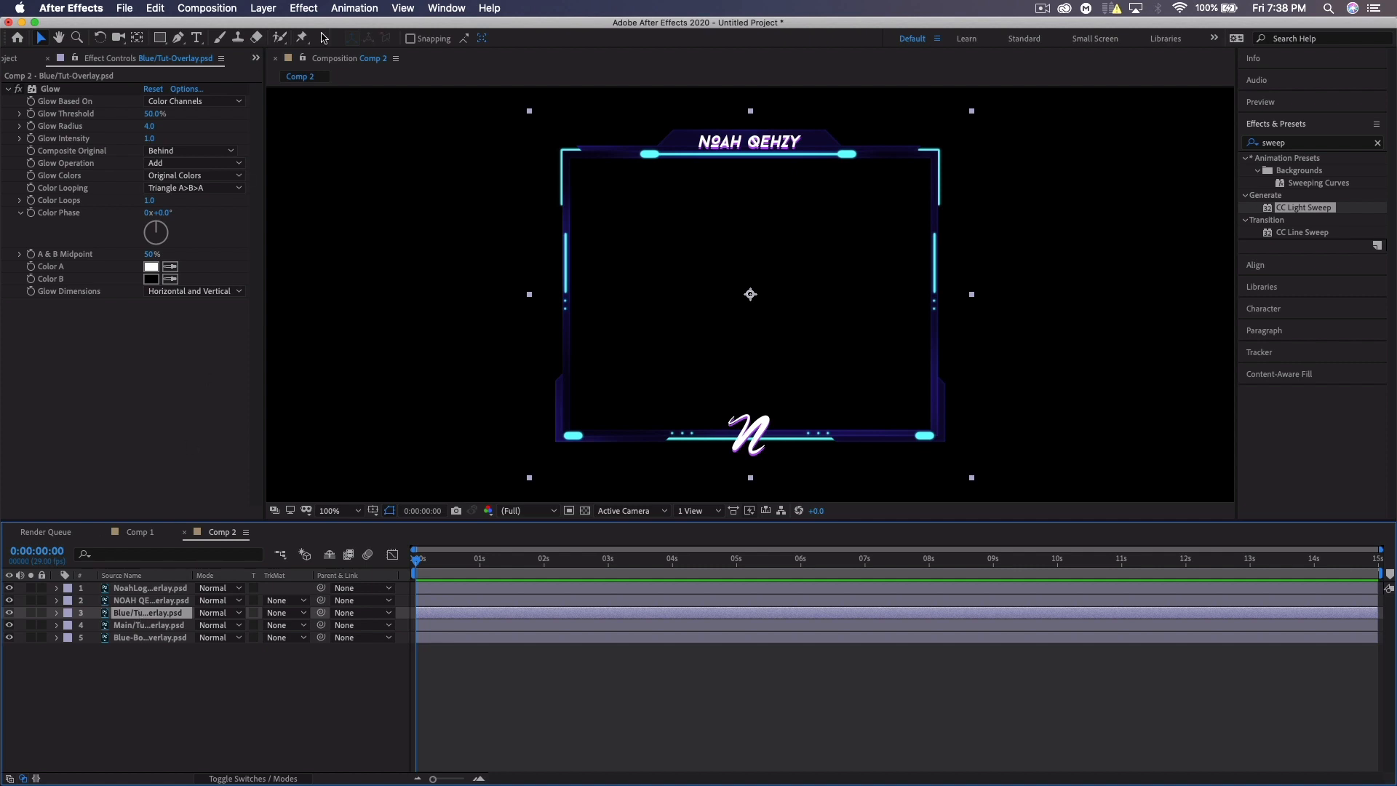
pyautogui.click(279, 7)
pyautogui.moveTo(327, 26)
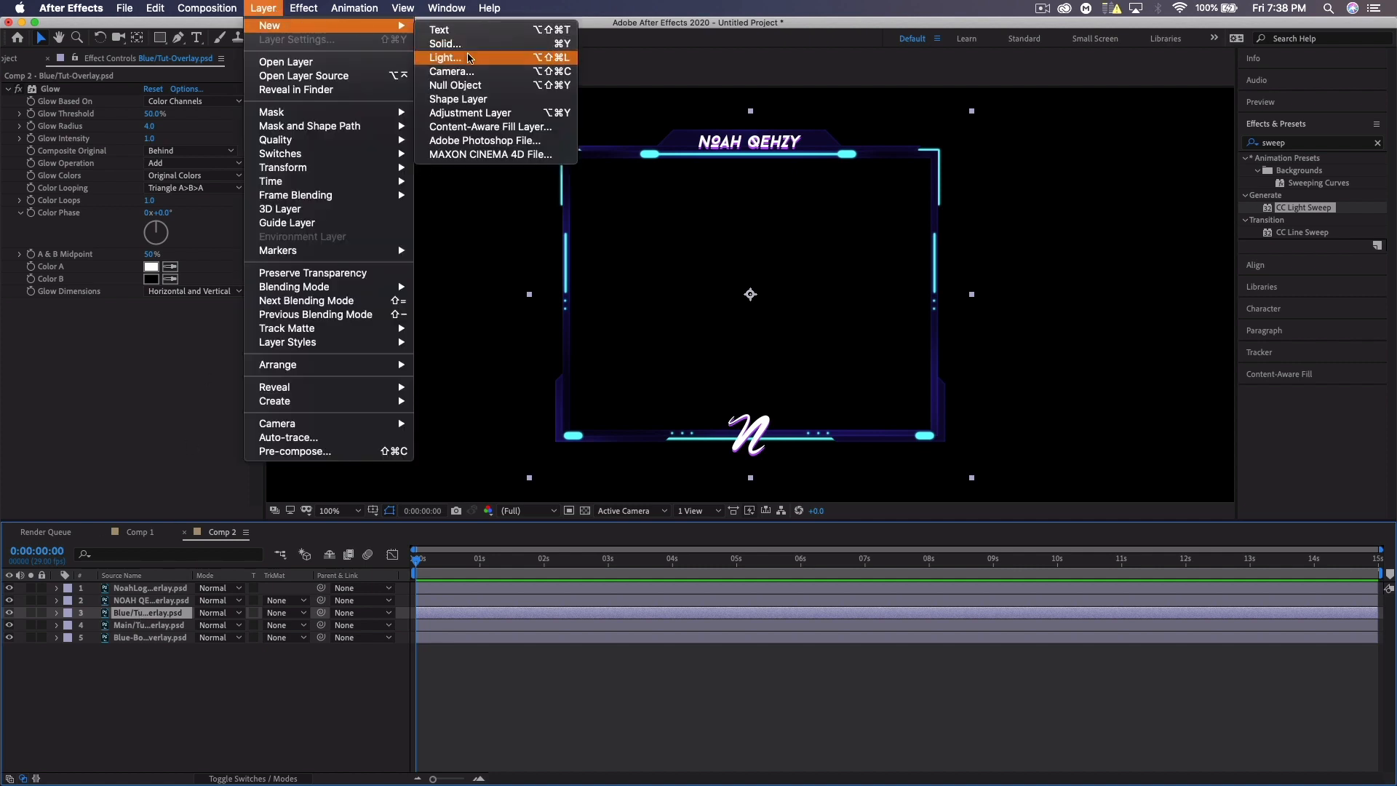
pyautogui.click(469, 45)
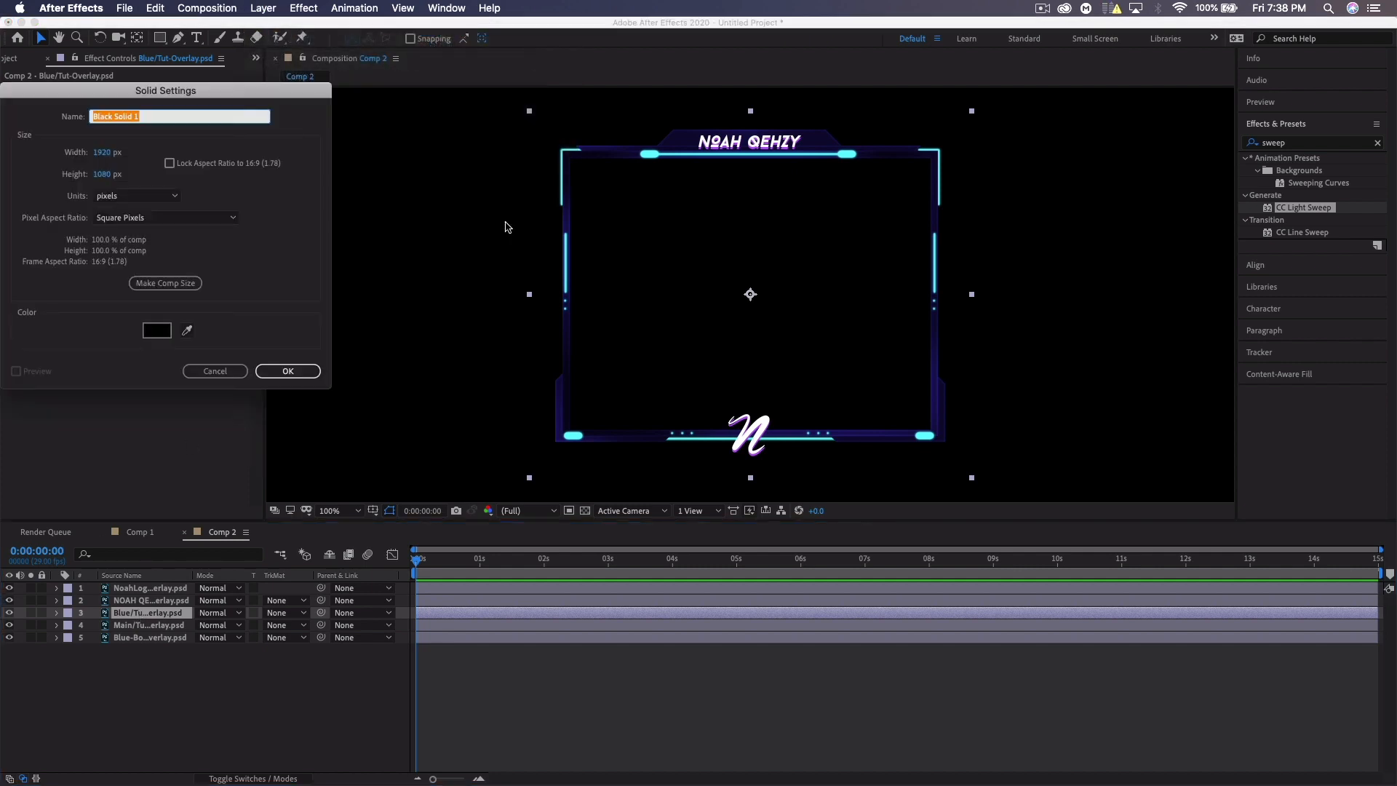
pyautogui.click(288, 372)
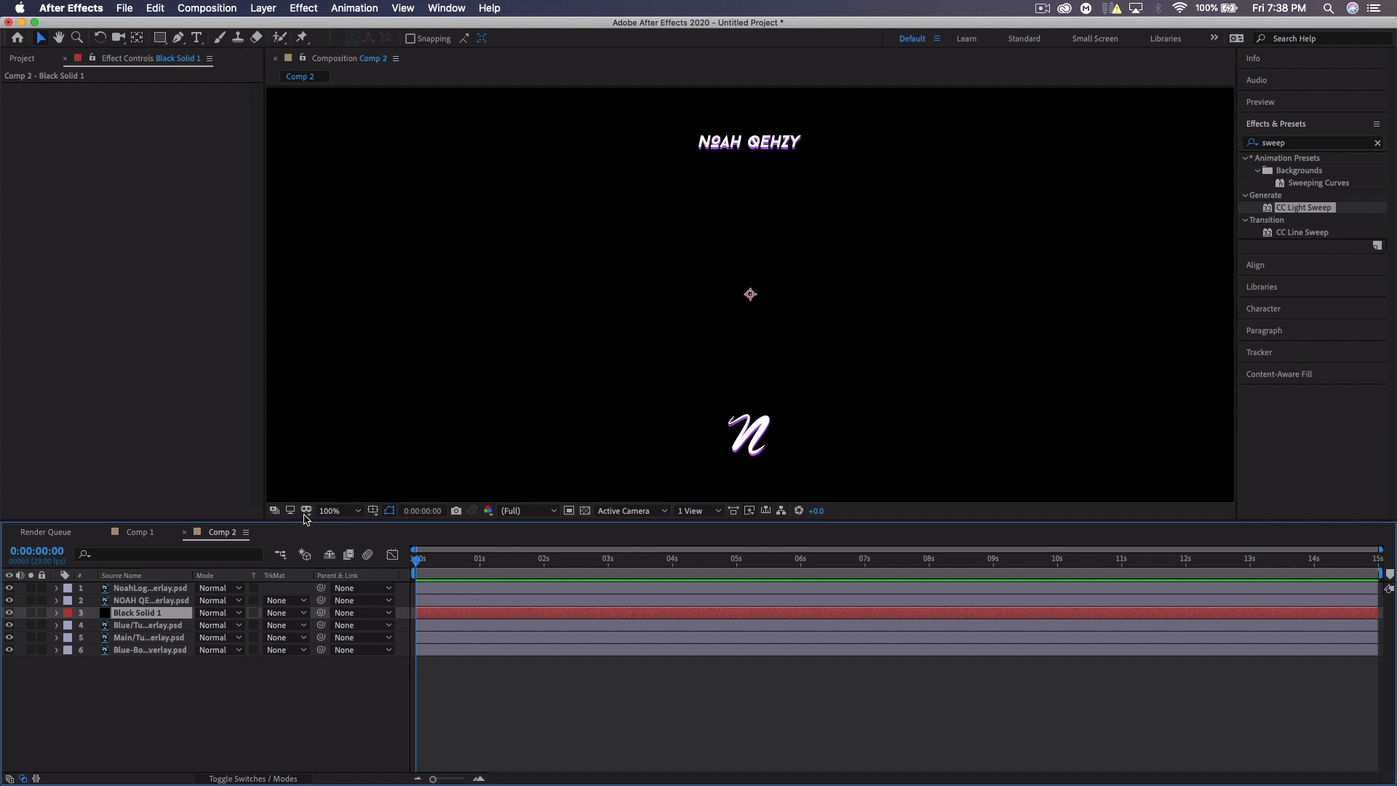
# Apply the Video Copilot Saber effect to the black solid and set the layer's blending mode to Lighten
pyautogui.click(305, 7)
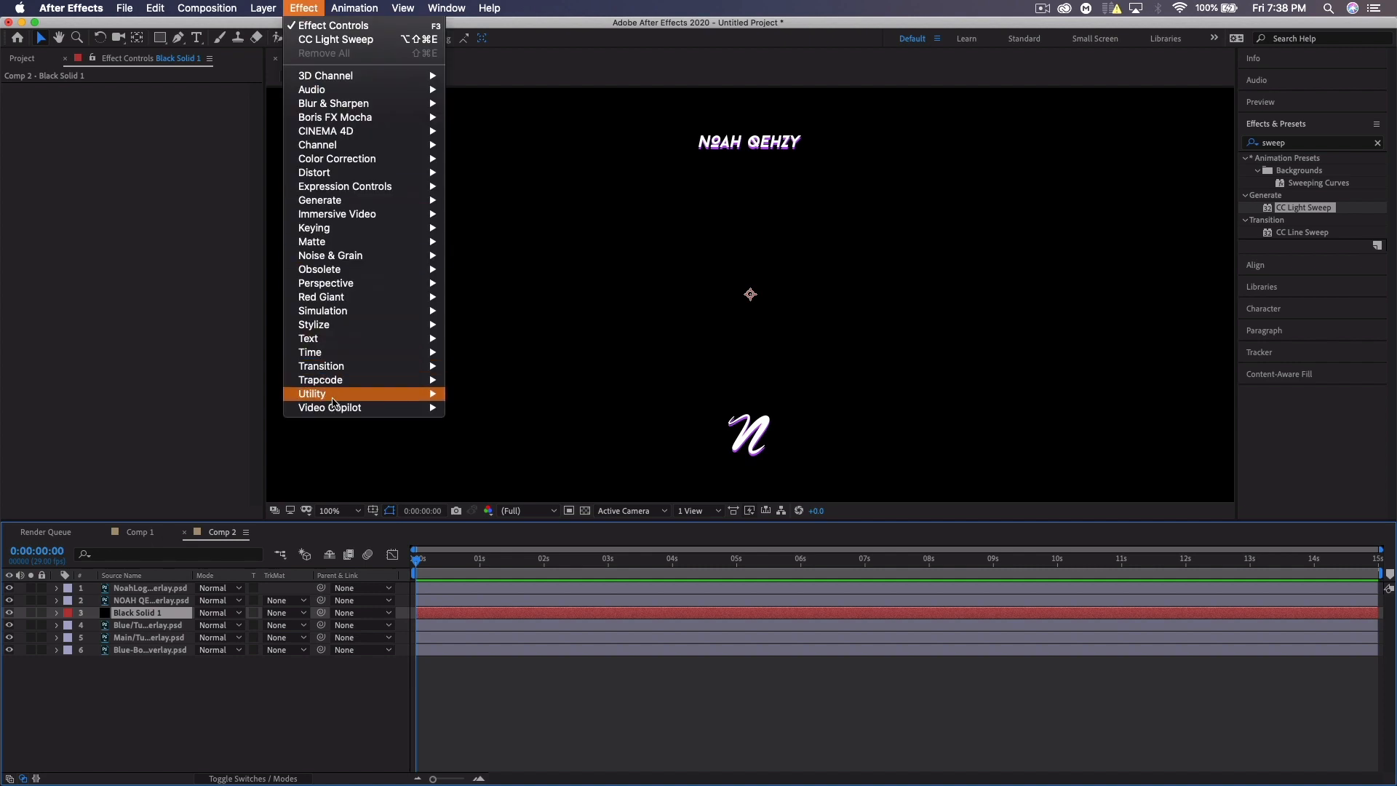
pyautogui.moveTo(429, 406)
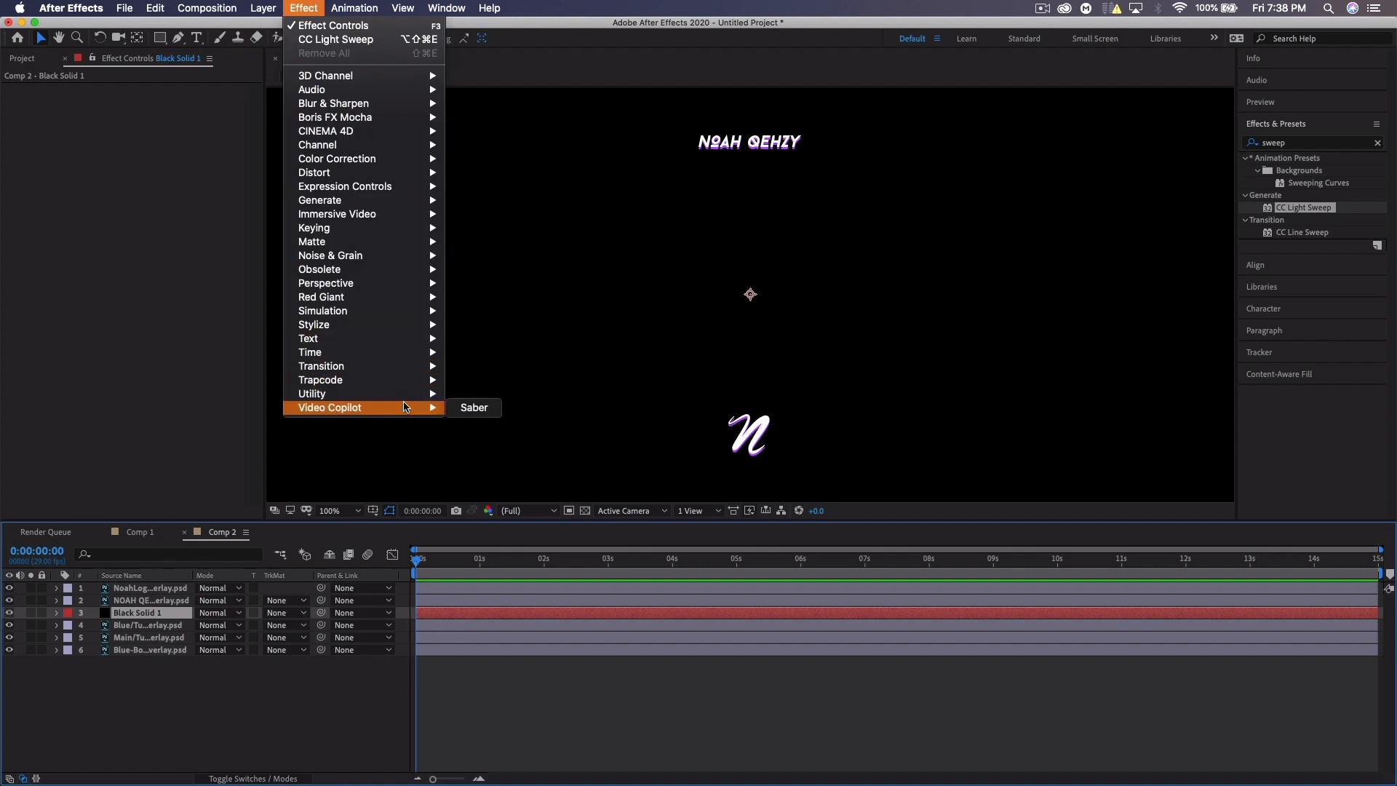
pyautogui.click(454, 409)
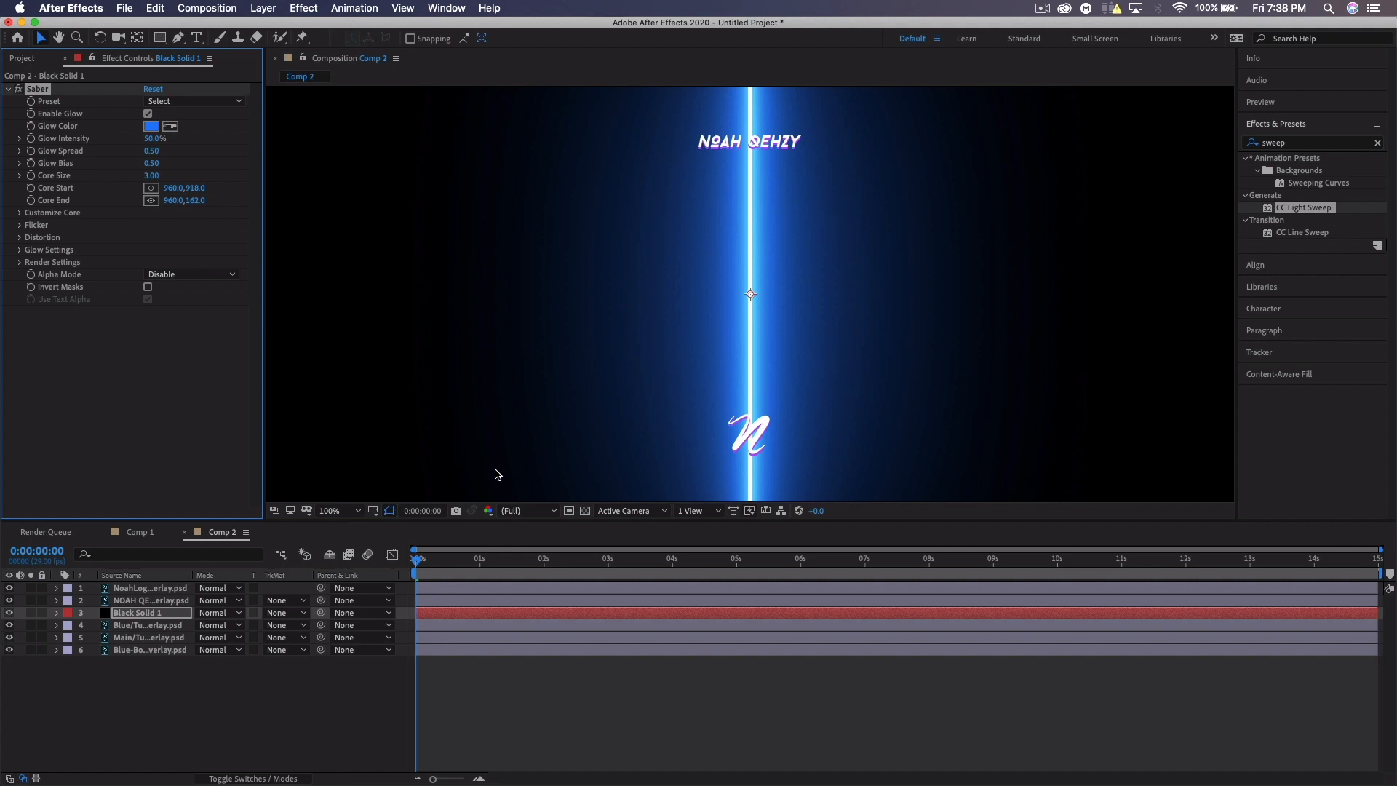
pyautogui.click(132, 617)
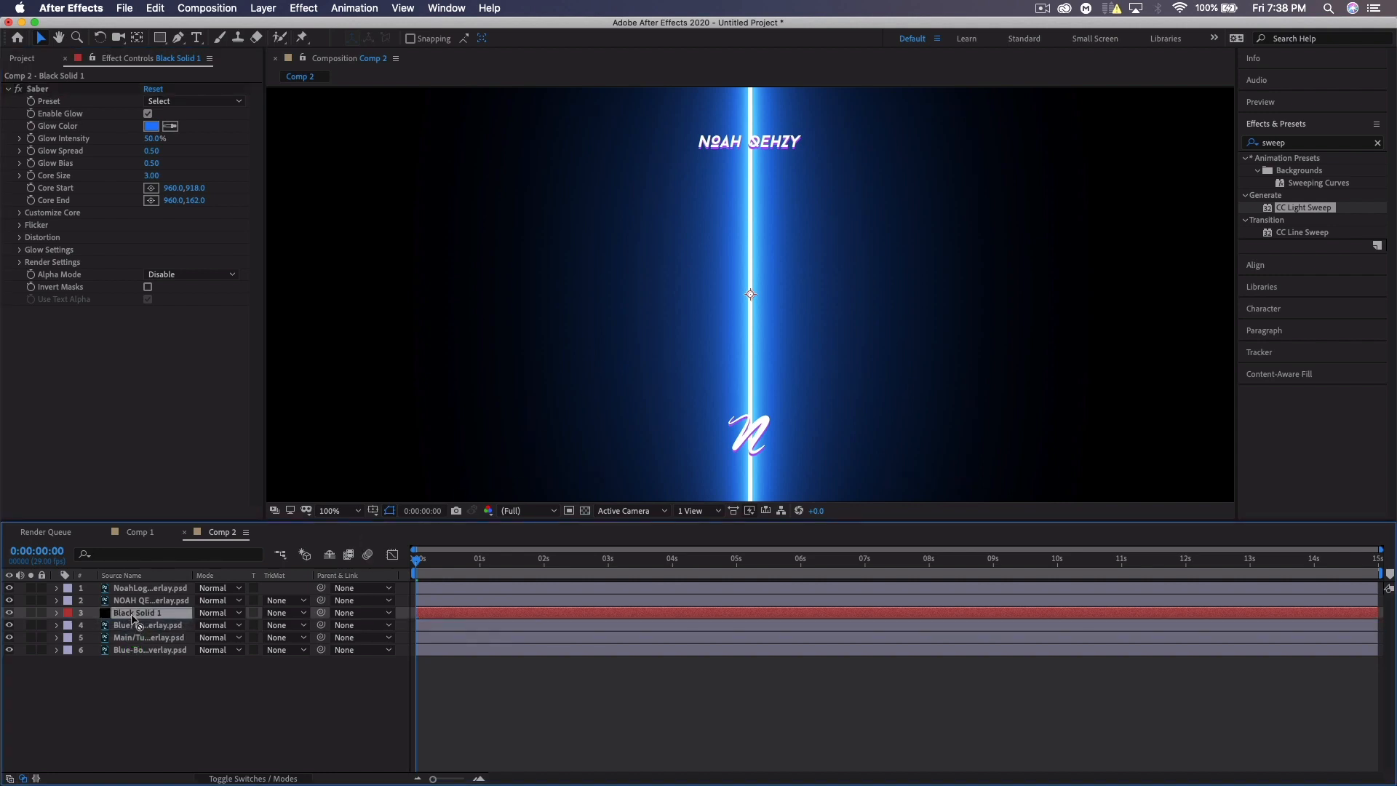
pyautogui.click(231, 616)
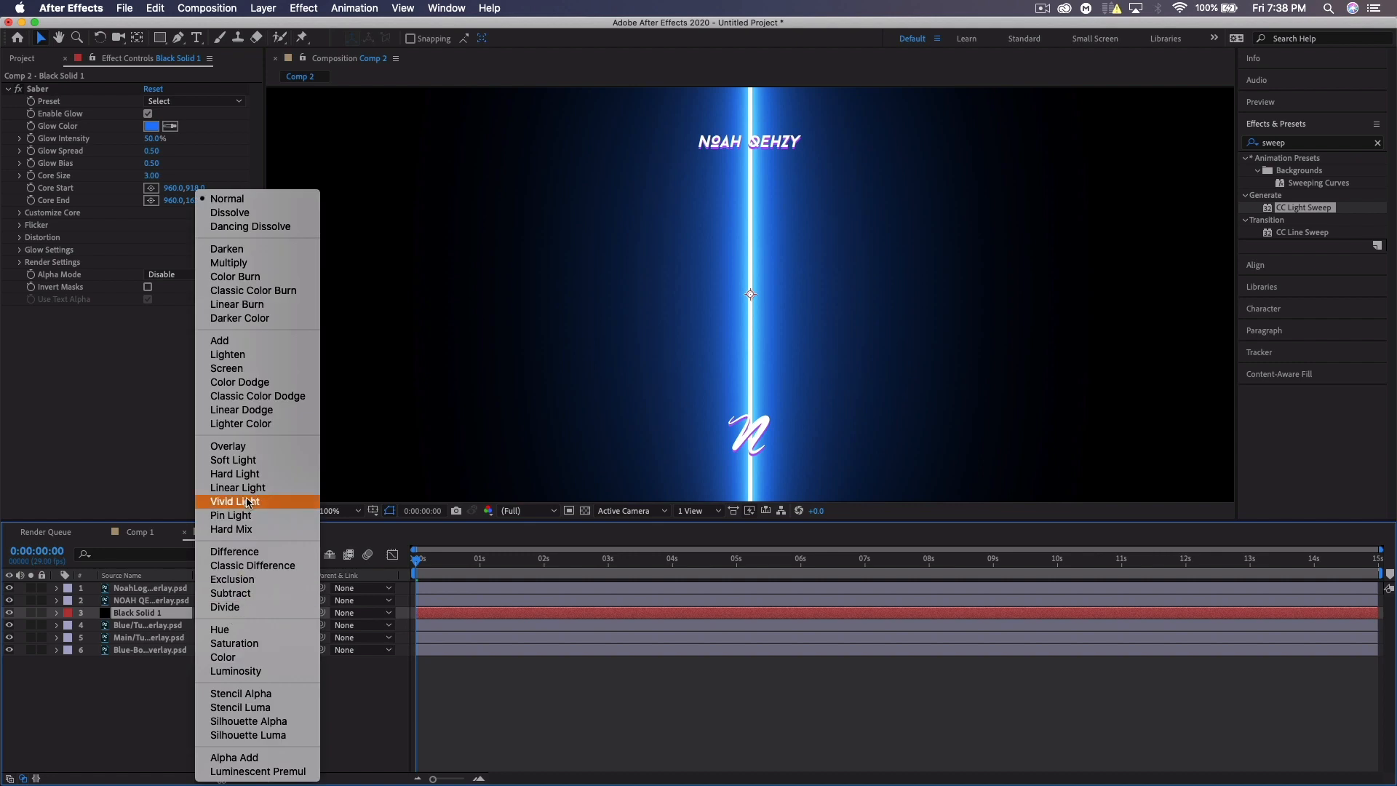
pyautogui.click(239, 356)
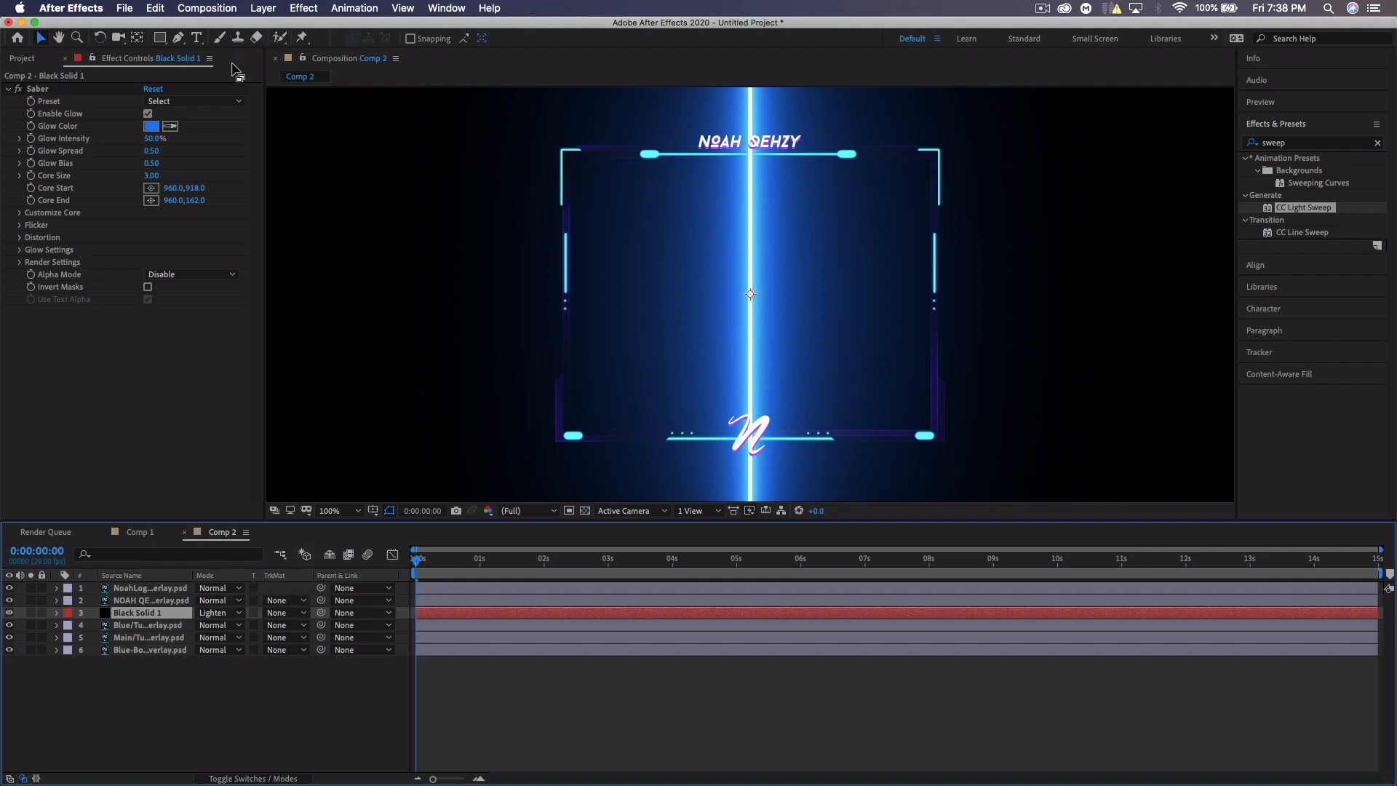
# Draw an open Pen tool mask on the black solid along the overlay frame's upper-left cyan corner bracket
pyautogui.click(177, 37)
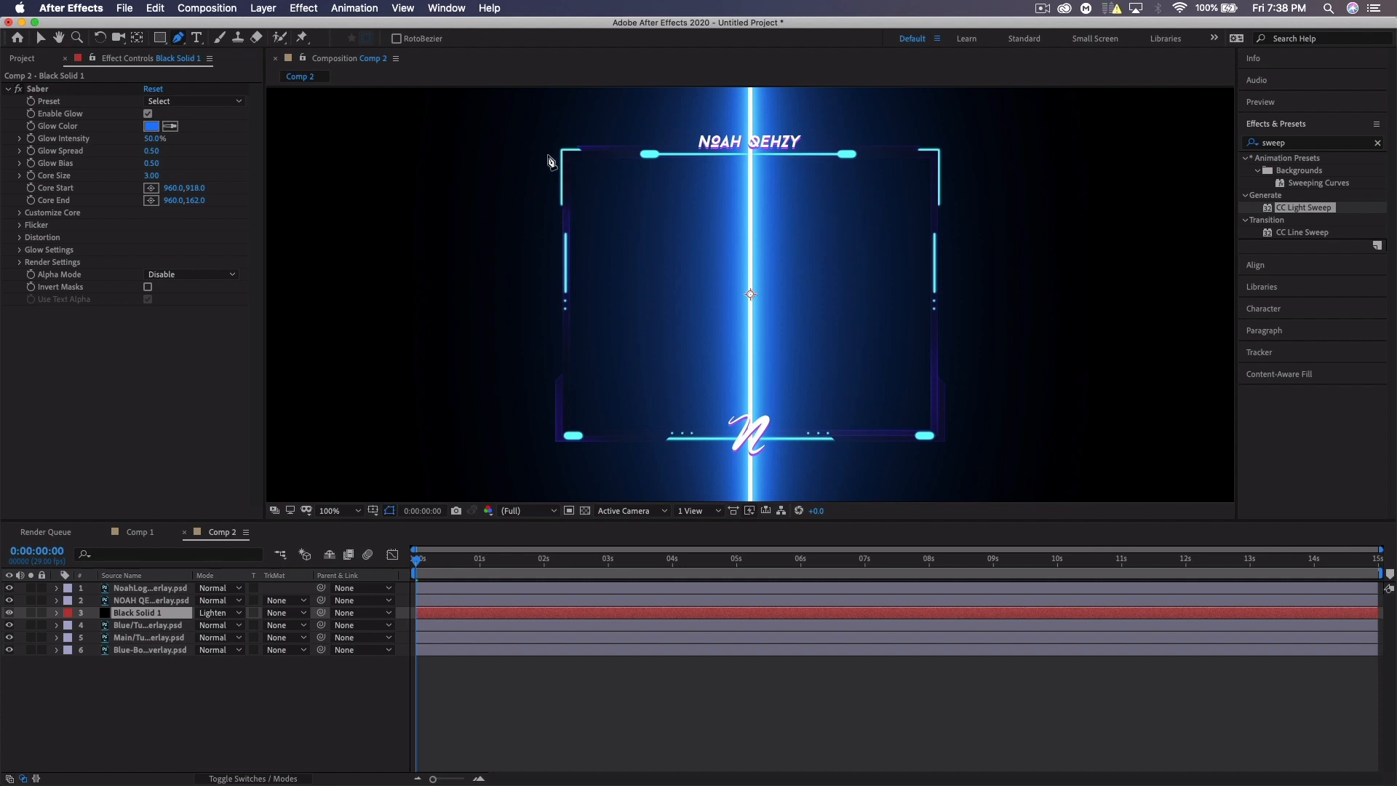
pyautogui.press('.')
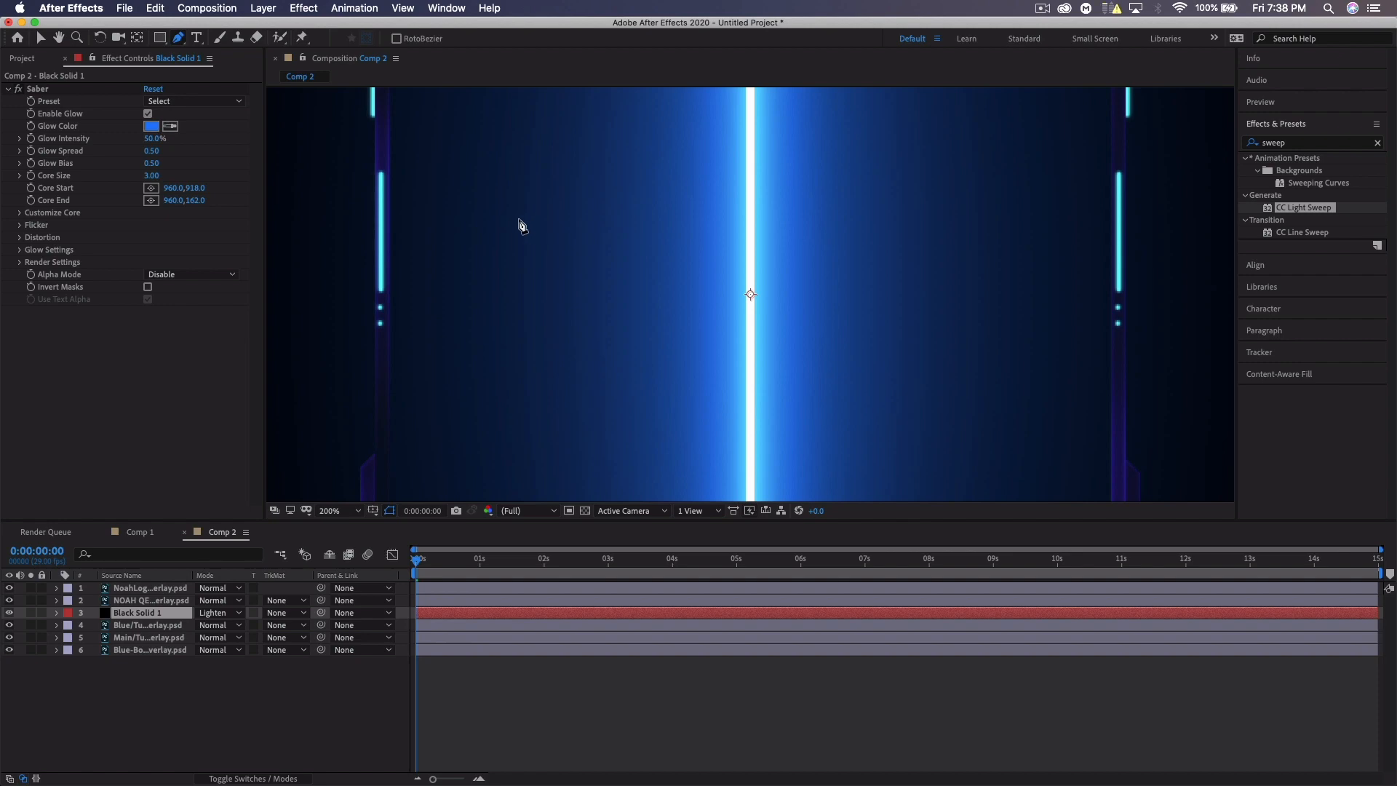
pyautogui.press('h')
pyautogui.moveTo(477, 190); pyautogui.dragTo(713, 346)
pyautogui.press('g')
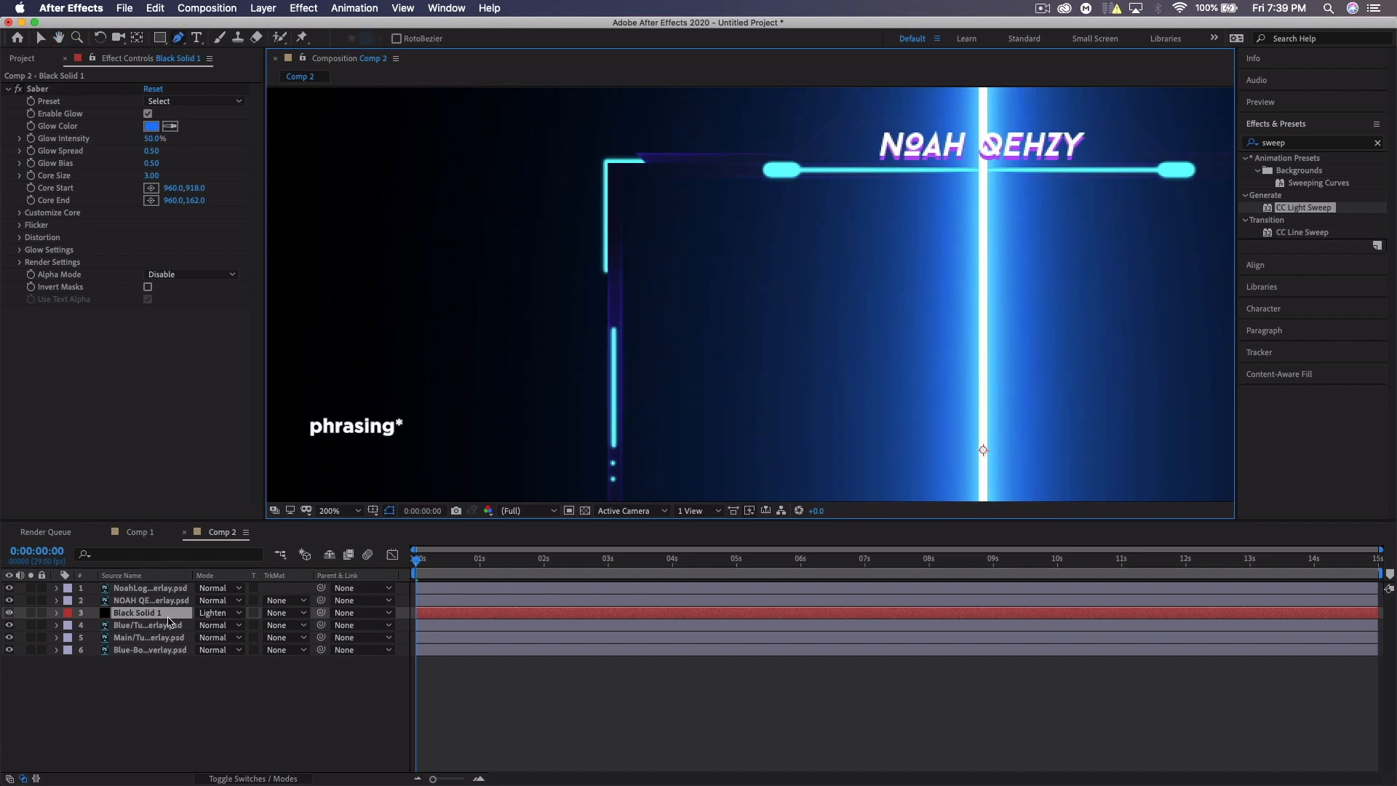
pyautogui.click(604, 271)
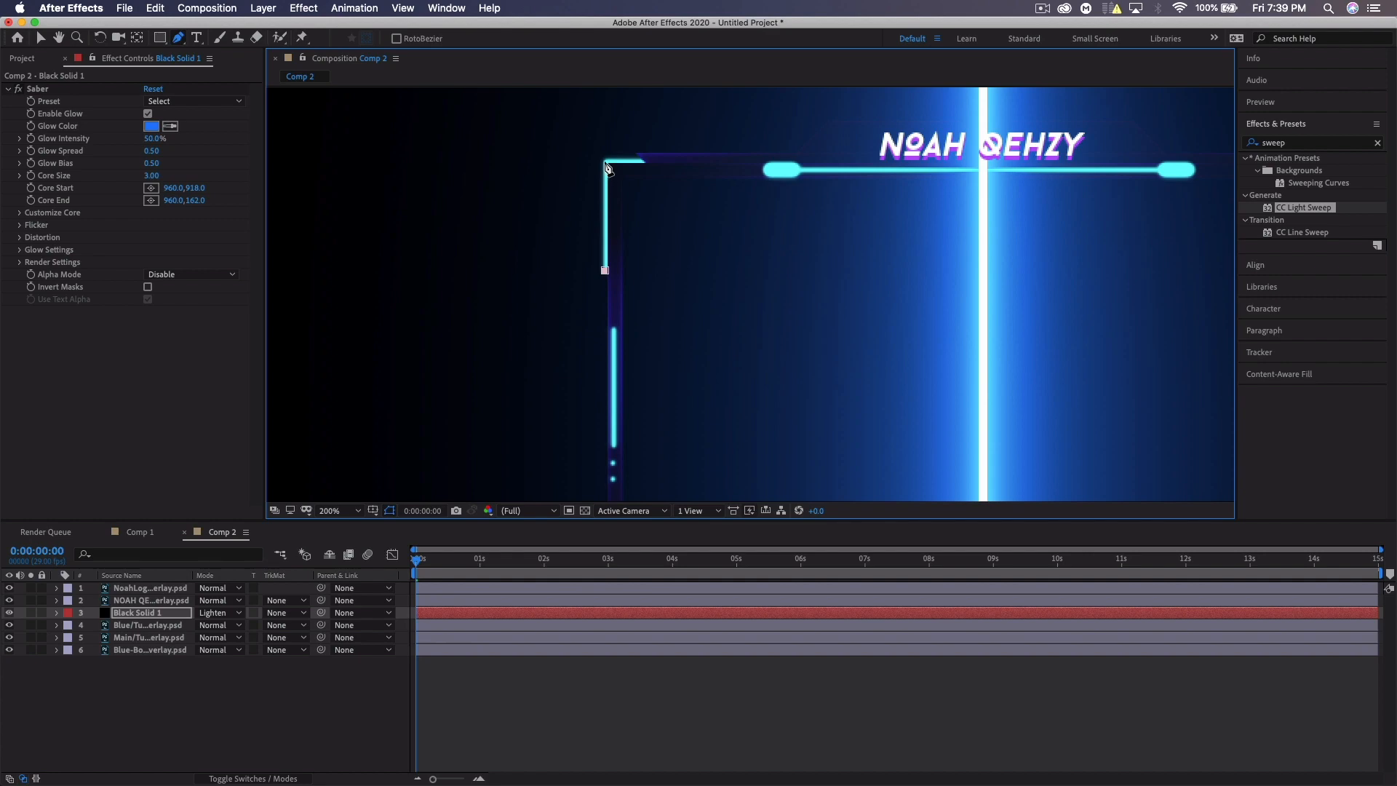
pyautogui.click(605, 161)
# Set Saber's Core Type to Layer Masks under the Customize Core settings
pyautogui.click(20, 213)
pyautogui.click(170, 225)
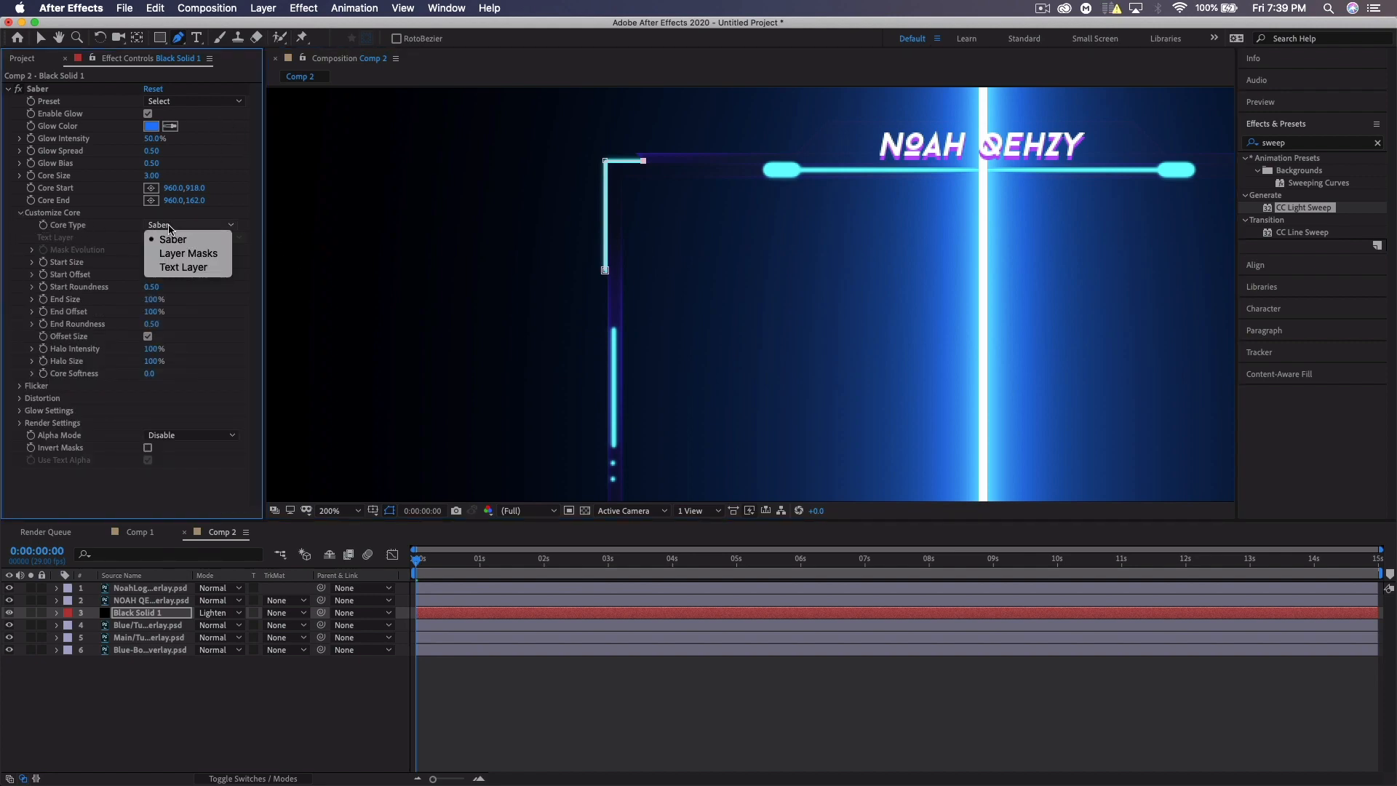
pyautogui.click(188, 254)
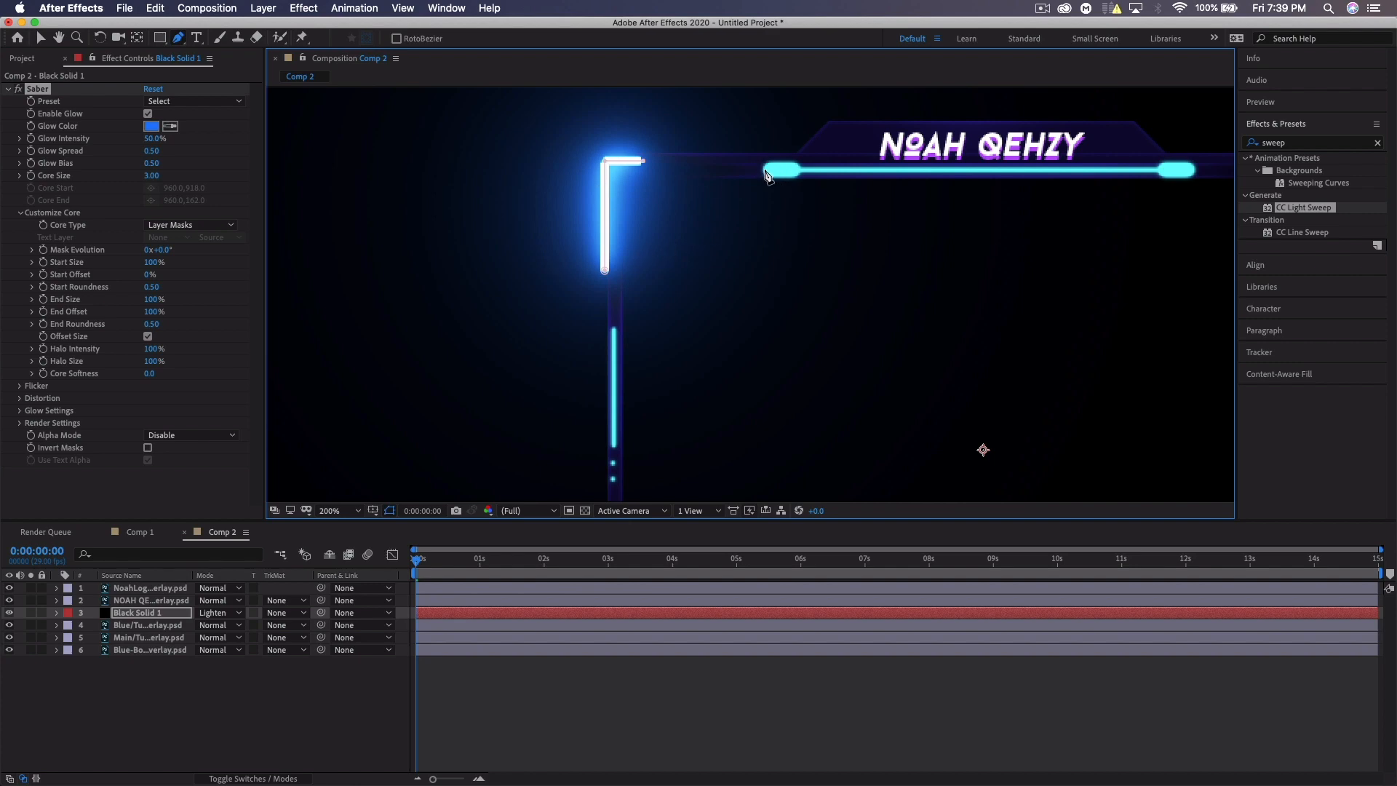
# Draw masks on the black solid along the cyan bar beneath the name and the frame's upper-right corner bracket
pyautogui.click(764, 171)
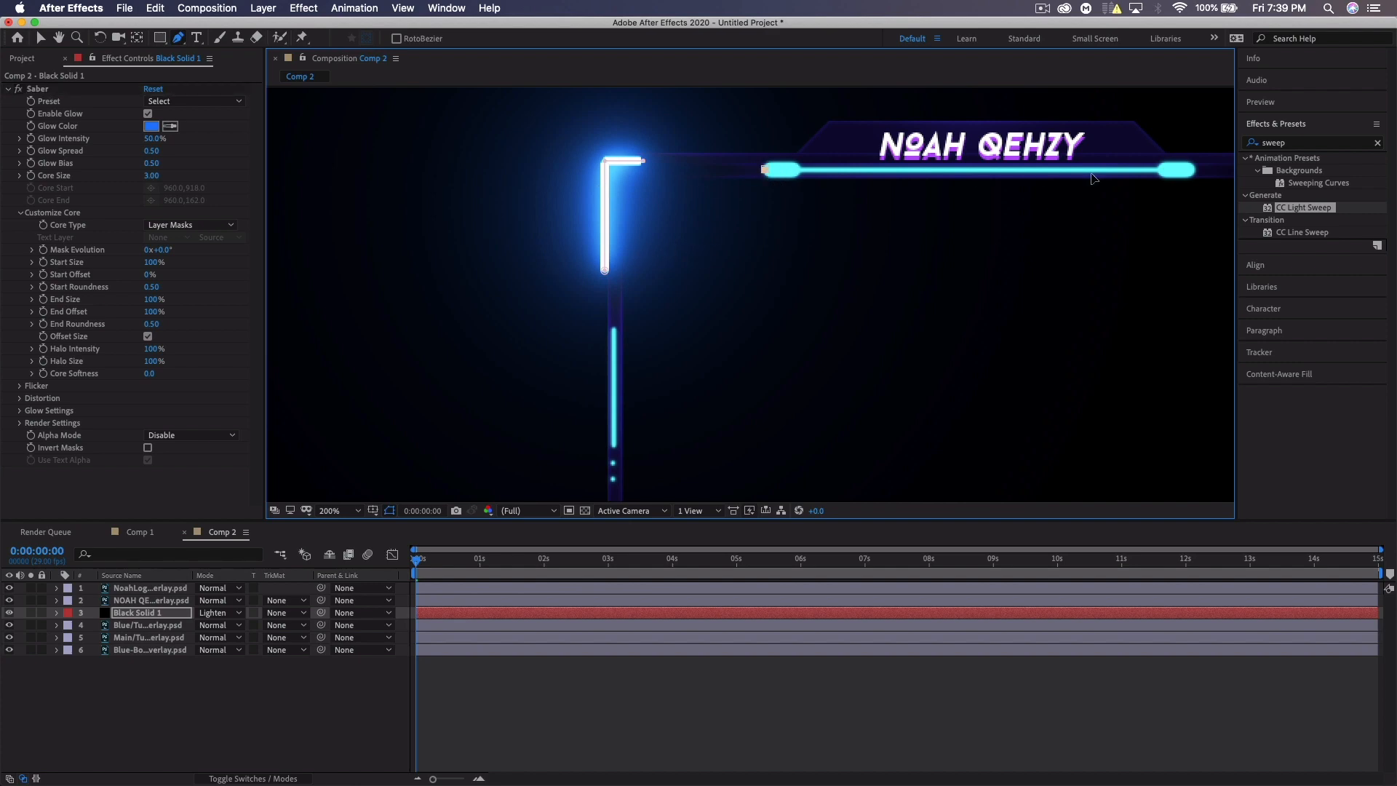
pyautogui.click(1194, 172)
pyautogui.press('h')
pyautogui.moveTo(1146, 231); pyautogui.dragTo(539, 271)
pyautogui.press('g')
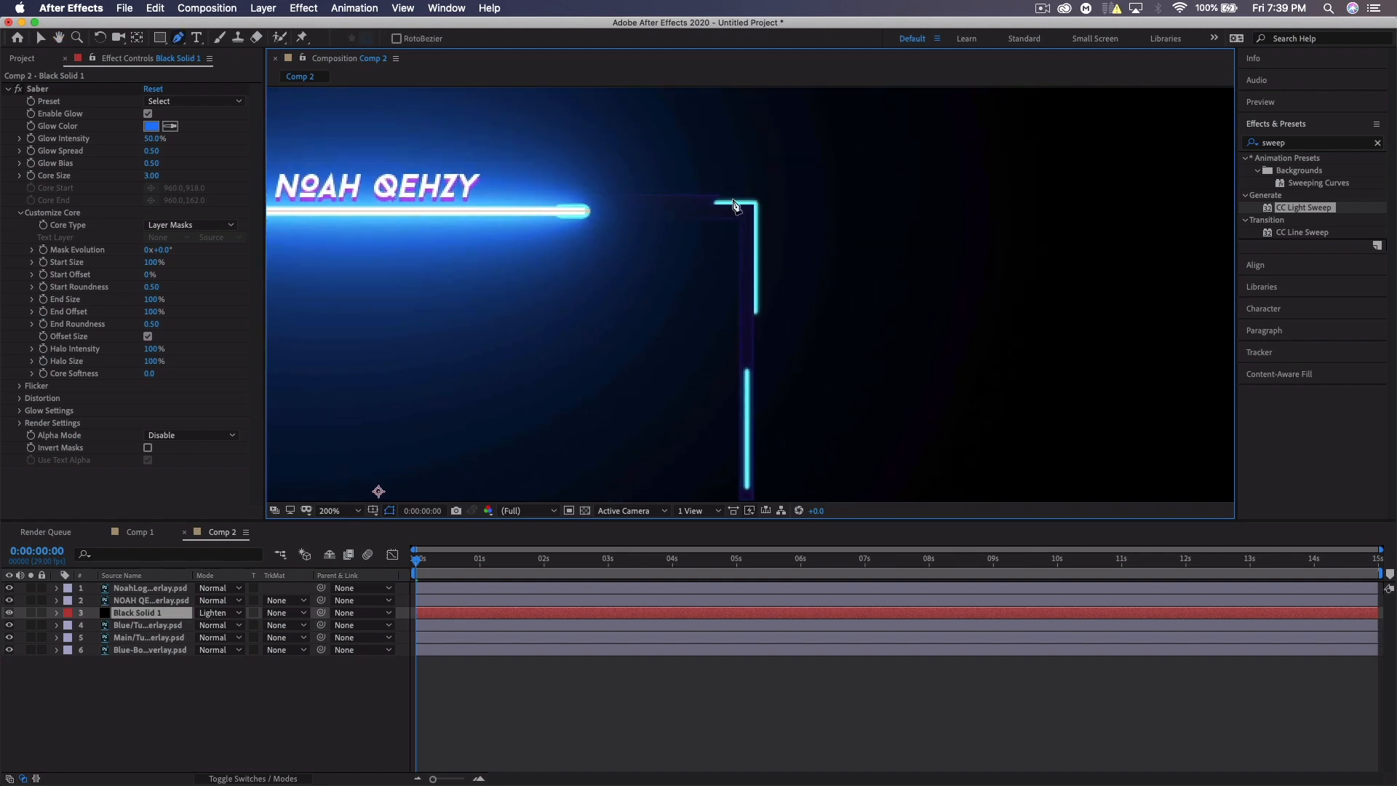
pyautogui.click(715, 203)
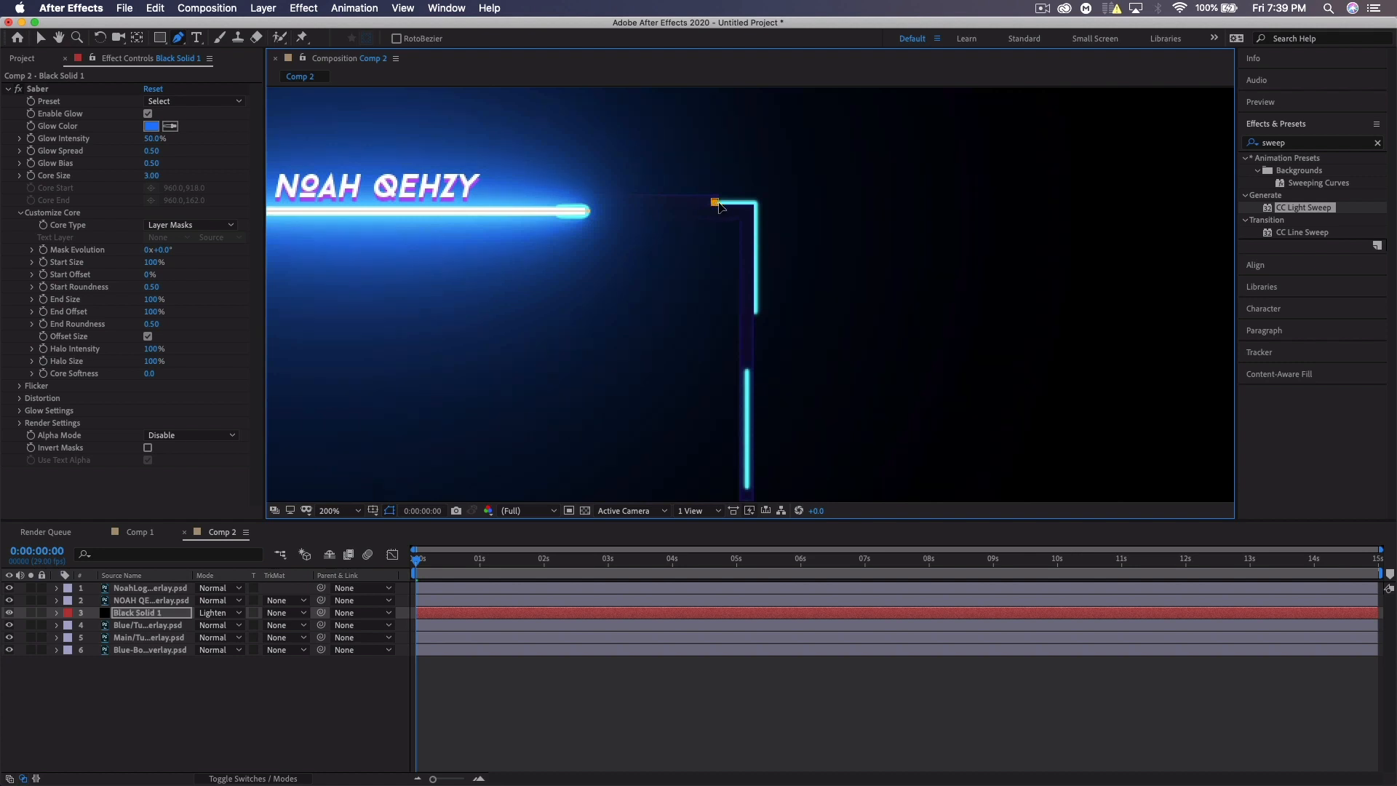
pyautogui.click(756, 203)
pyautogui.click(757, 313)
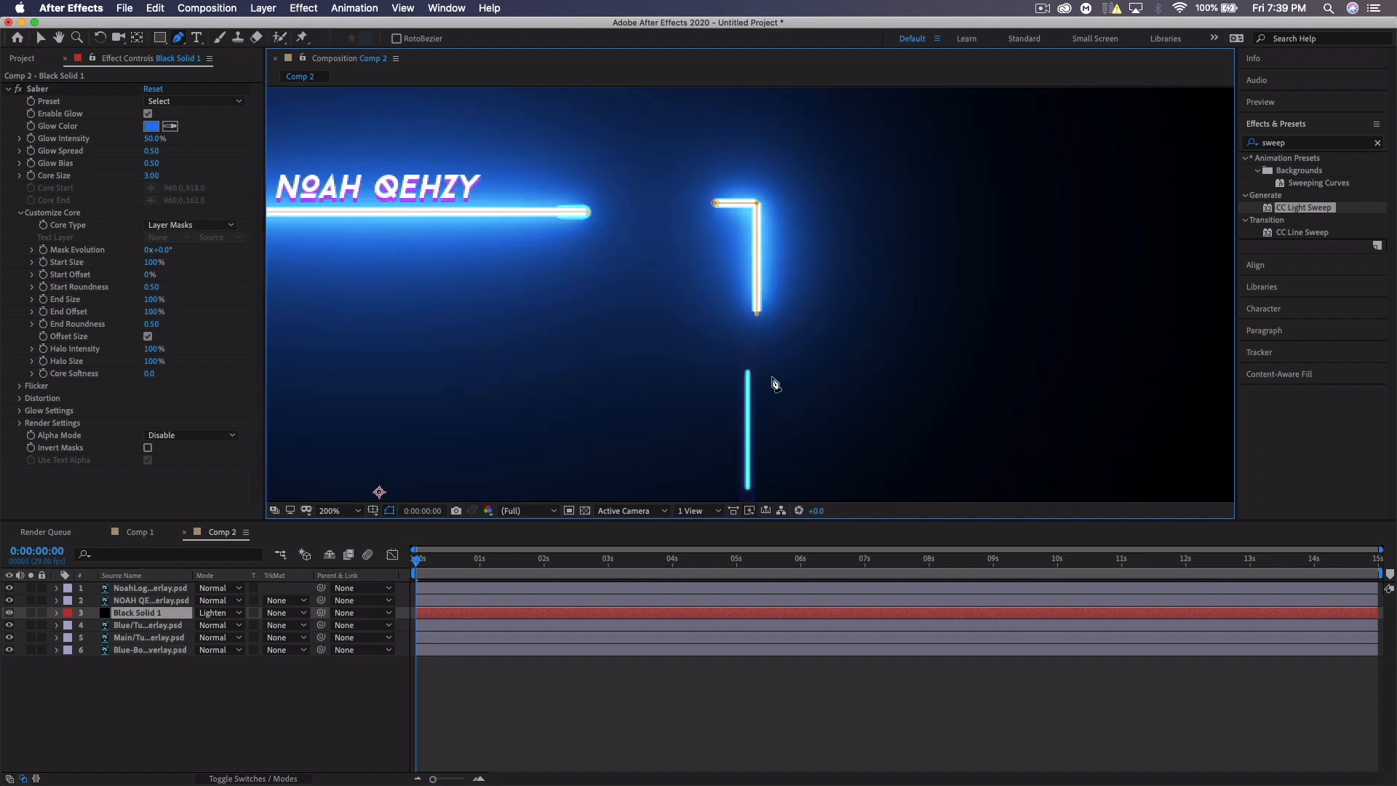
# Add single-point masks on the remaining small cyan dots on both sides of the N logo
pyautogui.moveTo(773, 383); pyautogui.dragTo(793, 235)
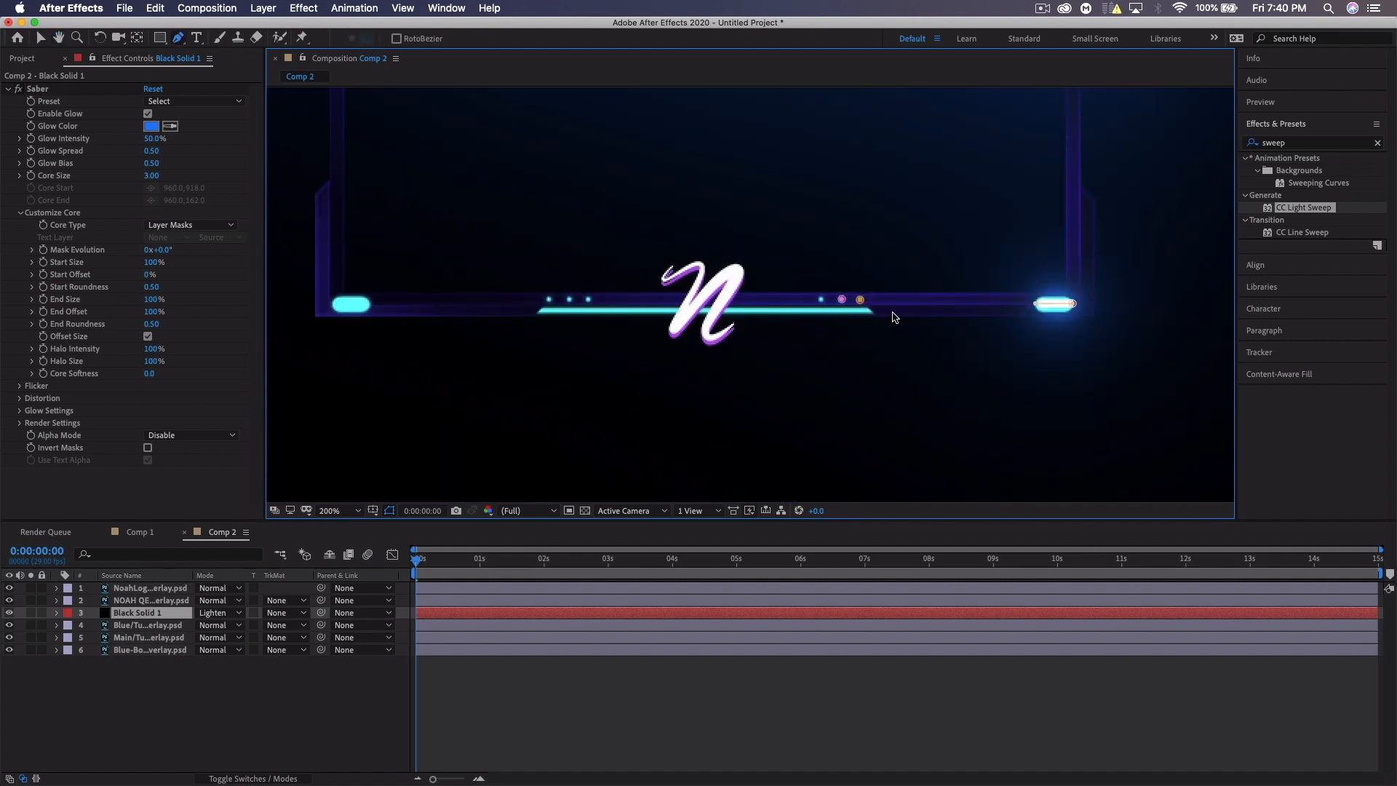
pyautogui.click(821, 299)
pyautogui.click(588, 299)
pyautogui.click(570, 299)
pyautogui.click(548, 299)
# Draw straight masks along the cyan line beneath the N logo and across the frame's lower-left cyan pill
pyautogui.click(870, 311)
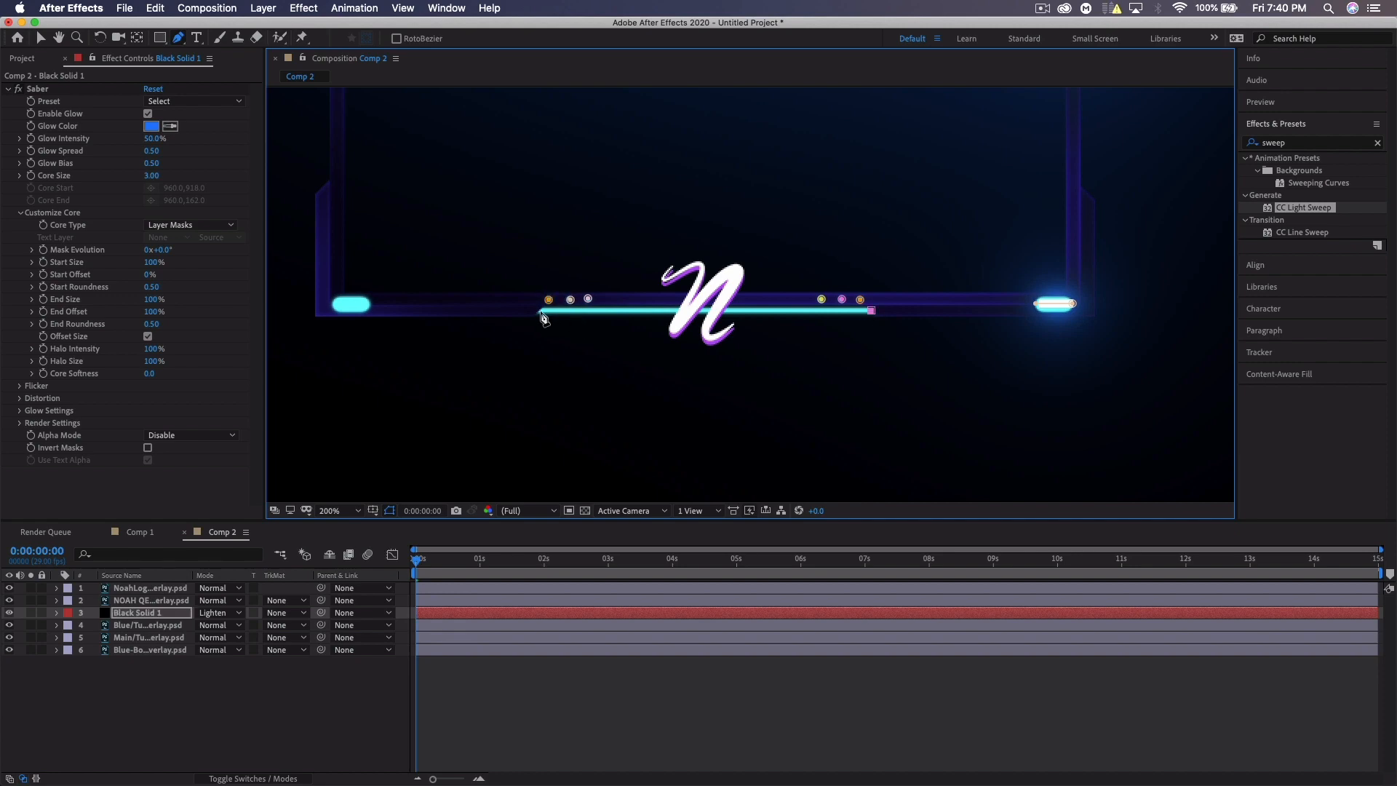
pyautogui.click(540, 311)
pyautogui.click(369, 304)
pyautogui.click(333, 304)
# Mask the vertical cyan line and the two dots below it on the frame's left side, and return to the Selection tool
pyautogui.moveTo(456, 310)
pyautogui.mouseDown()
pyautogui.moveTo(595, 465)
pyautogui.moveTo(594, 548)
pyautogui.mouseUp()
pyautogui.click(473, 137)
pyautogui.click(473, 256)
pyautogui.keyDown('super'); pyautogui.click(517, 268); pyautogui.keyUp('super')
pyautogui.click(473, 272)
pyautogui.keyDown('super'); pyautogui.click(511, 290); pyautogui.keyUp('super')
pyautogui.click(473, 288)
pyautogui.keyDown('super'); pyautogui.click(517, 290); pyautogui.keyUp('super')
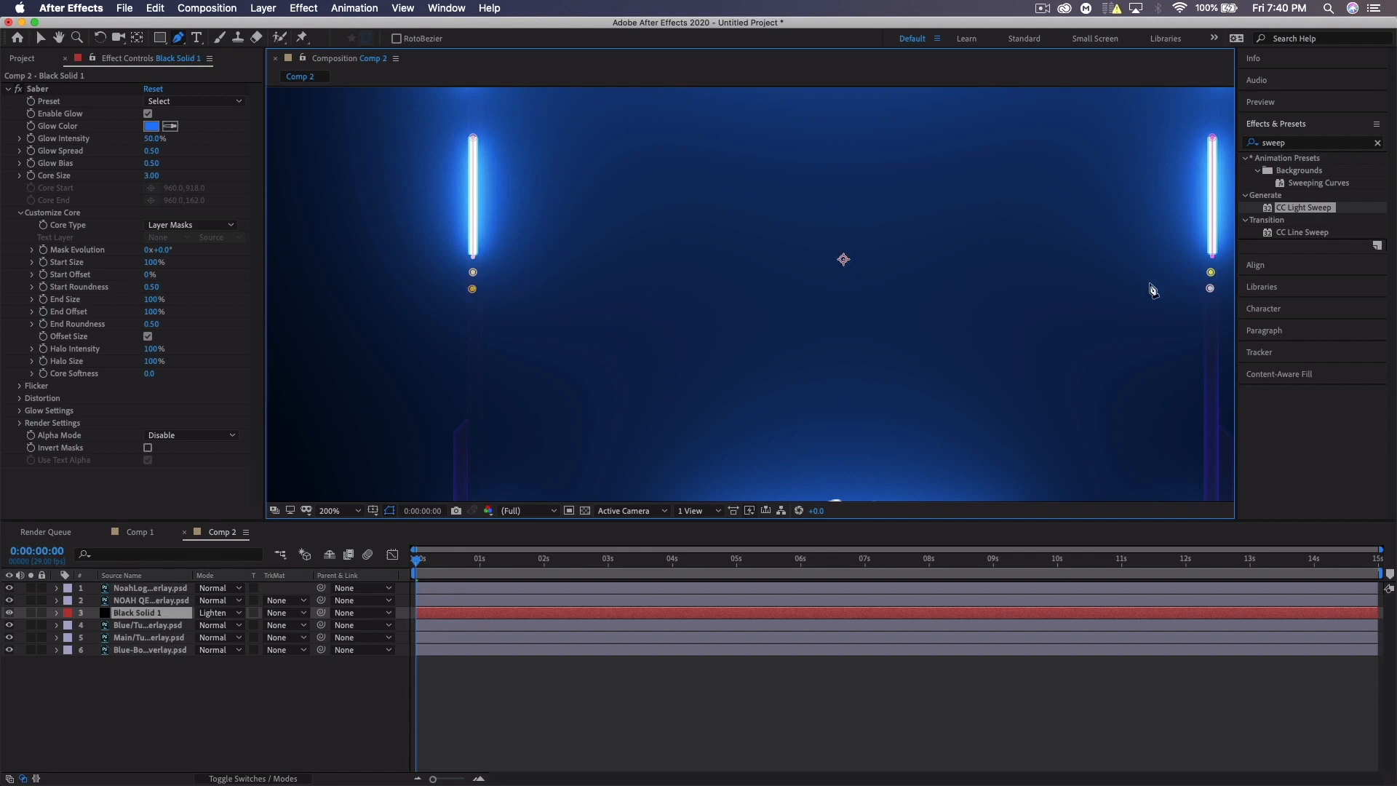
pyautogui.press(',')
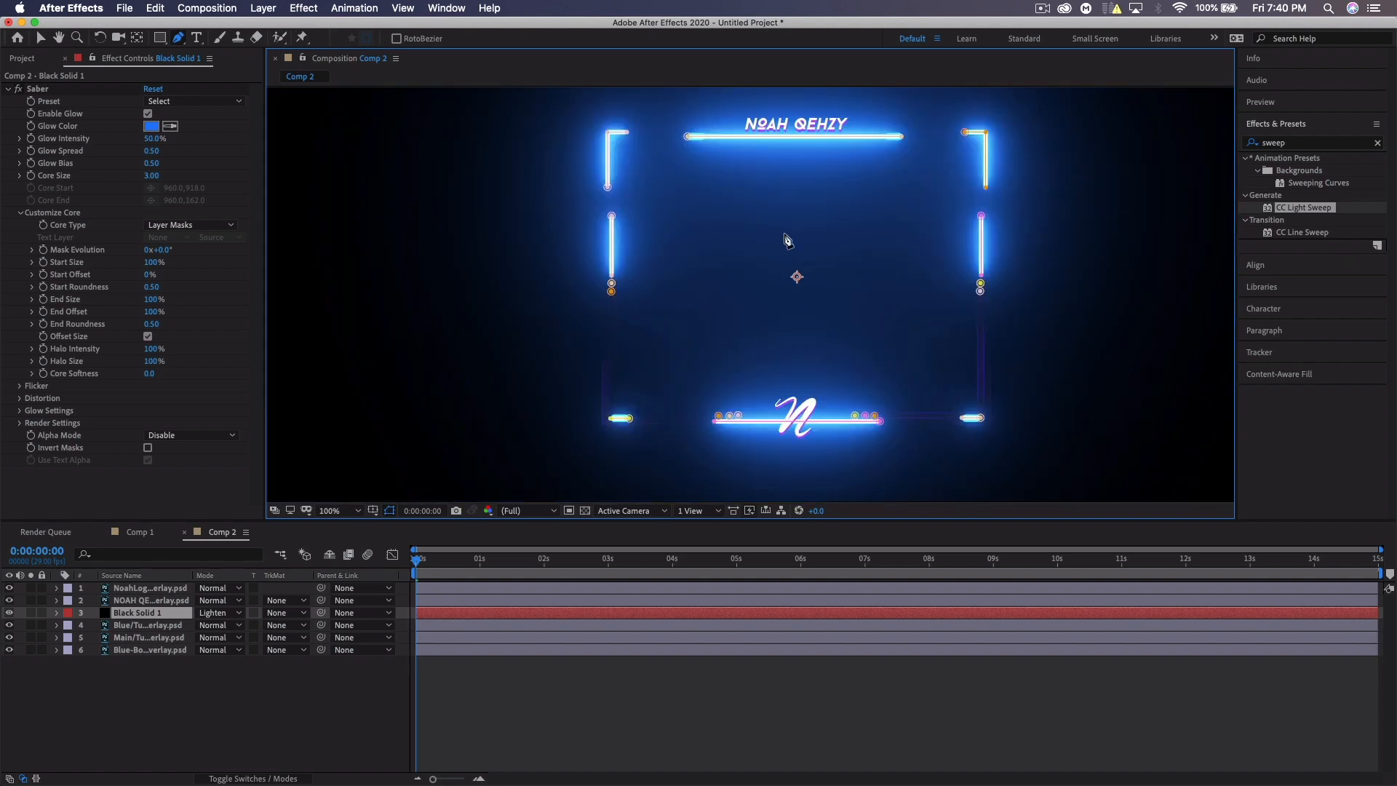
pyautogui.click(231, 722)
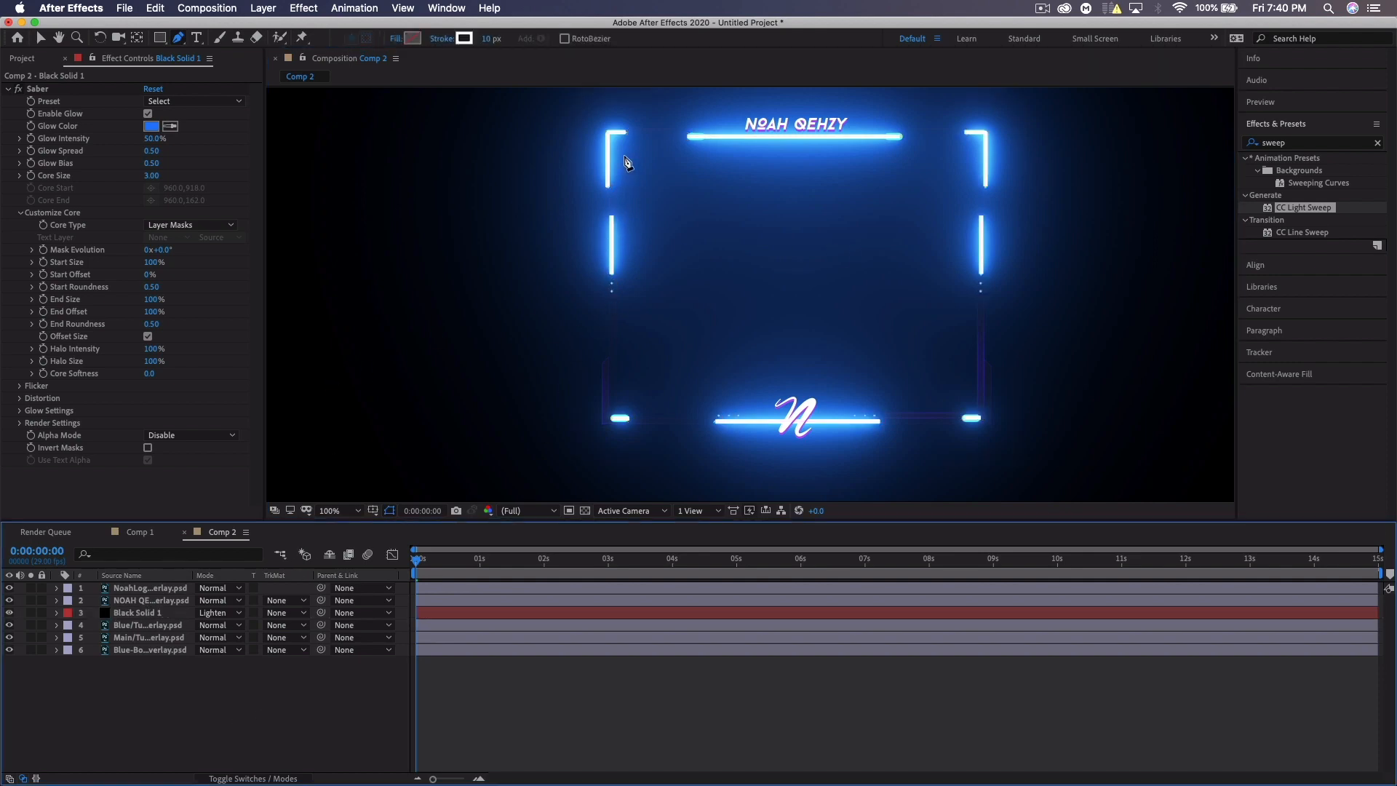
pyautogui.click(41, 38)
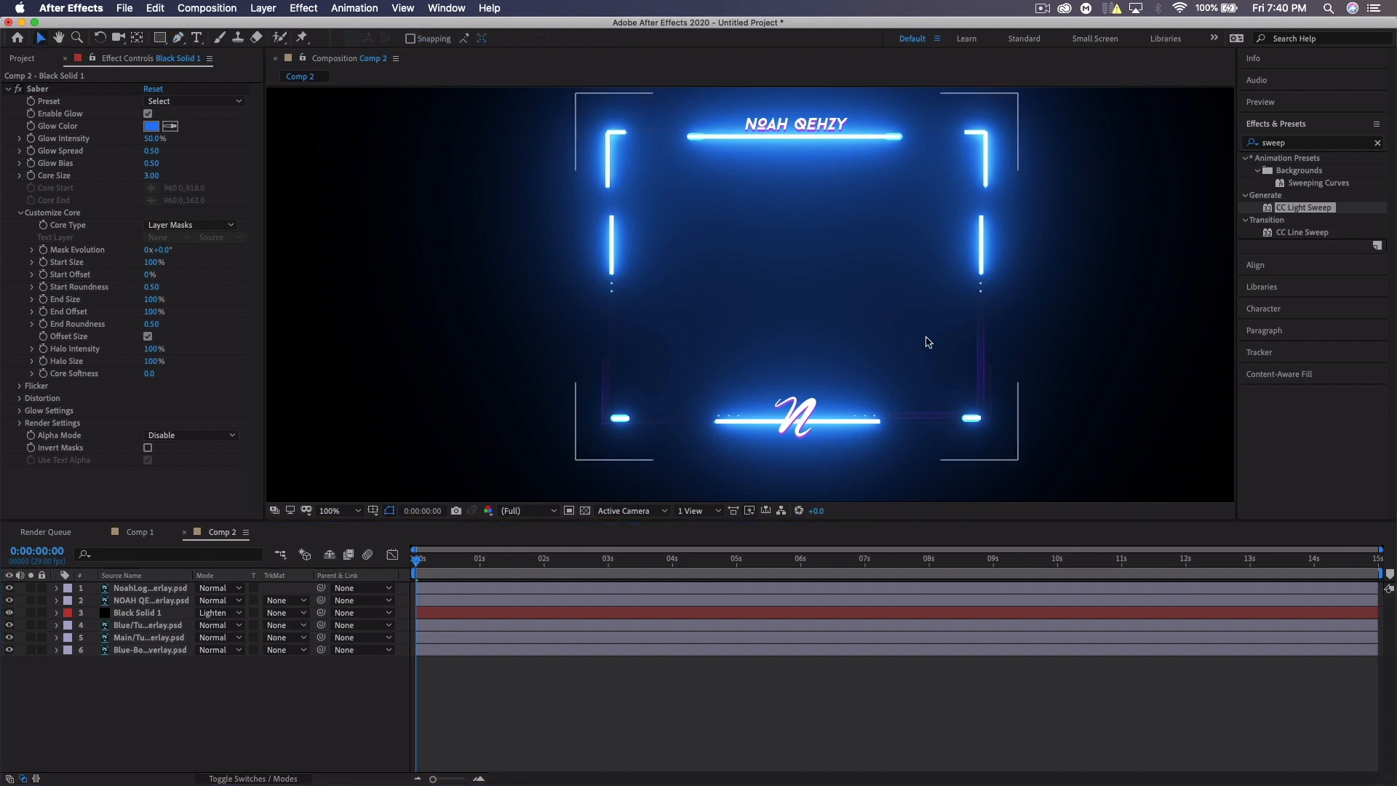
# Apply the Energize preset to the Saber effect on the black solid
pyautogui.click(150, 615)
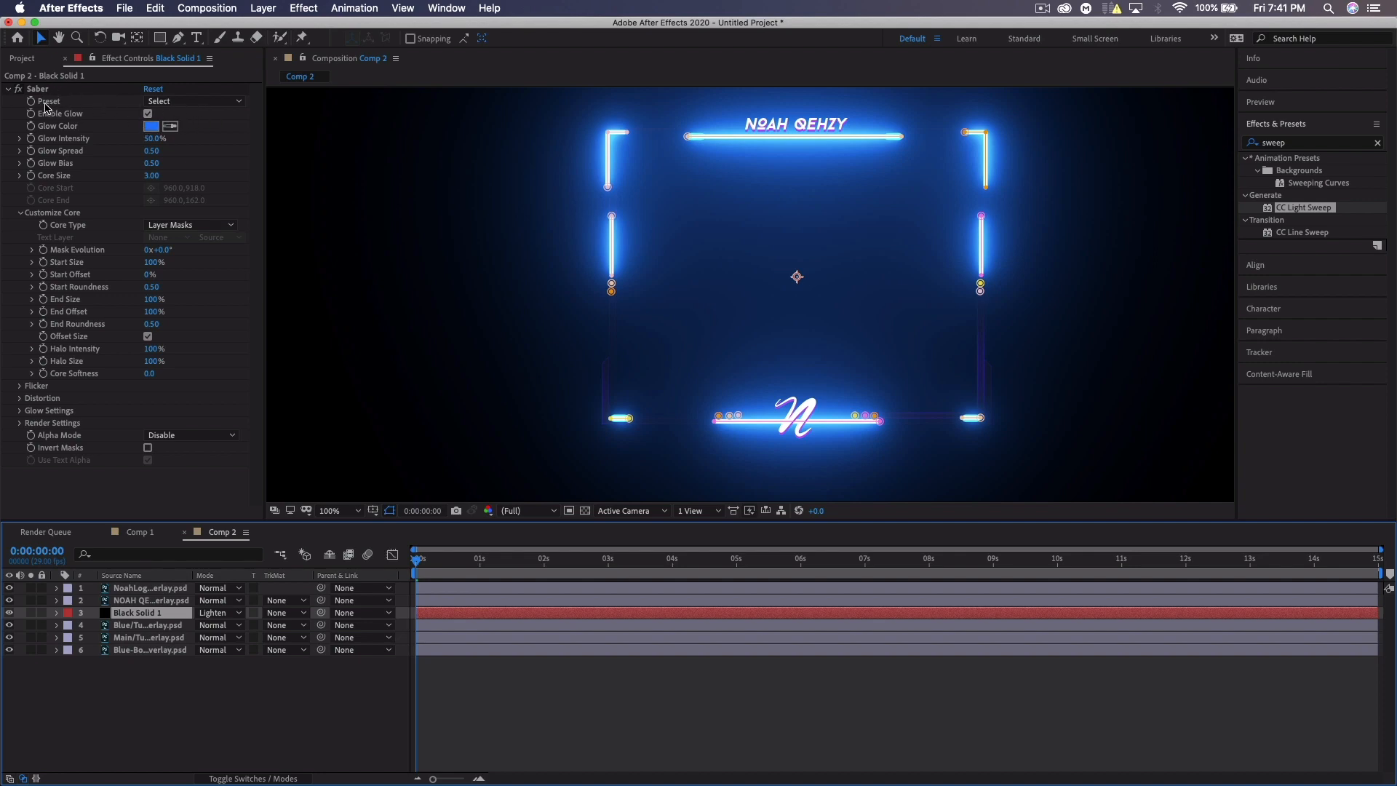
pyautogui.click(157, 102)
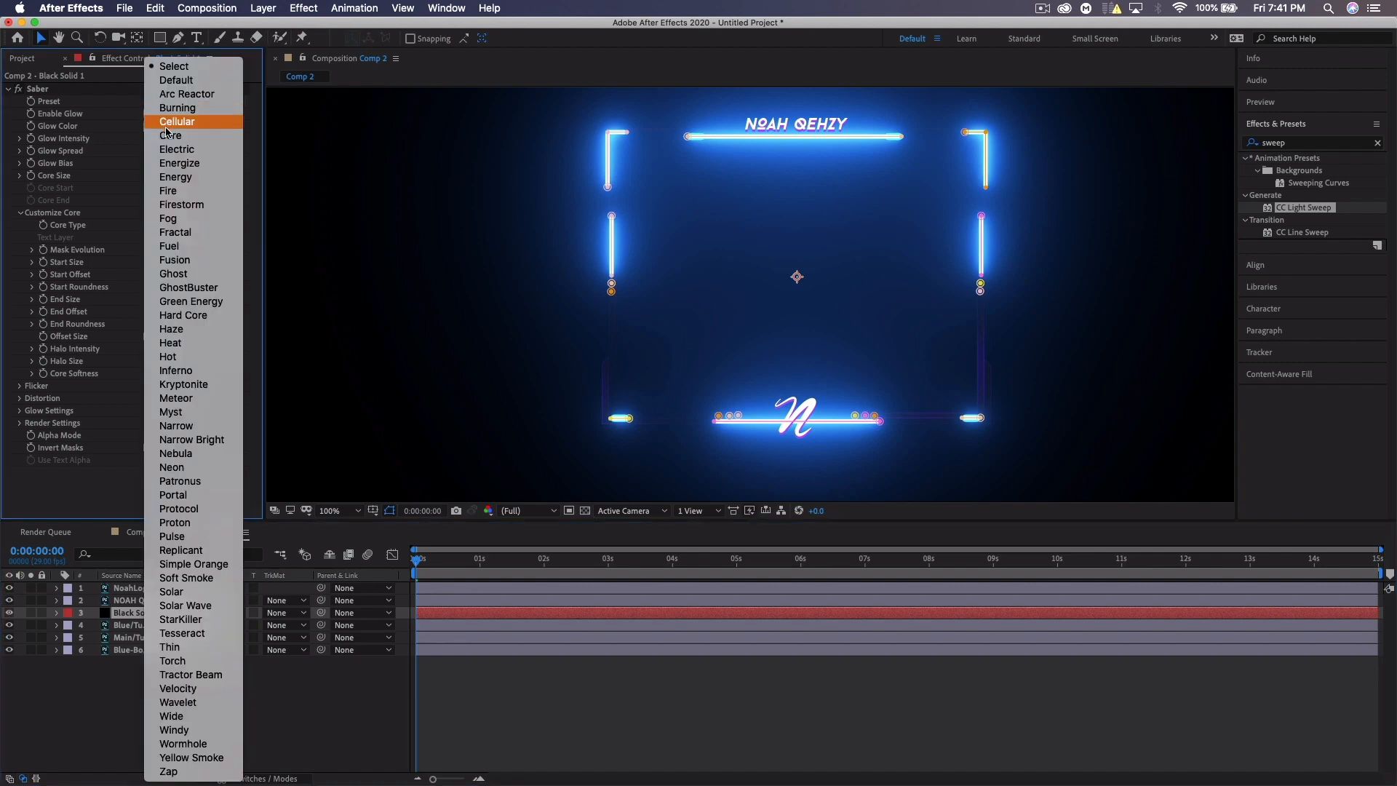
pyautogui.click(184, 167)
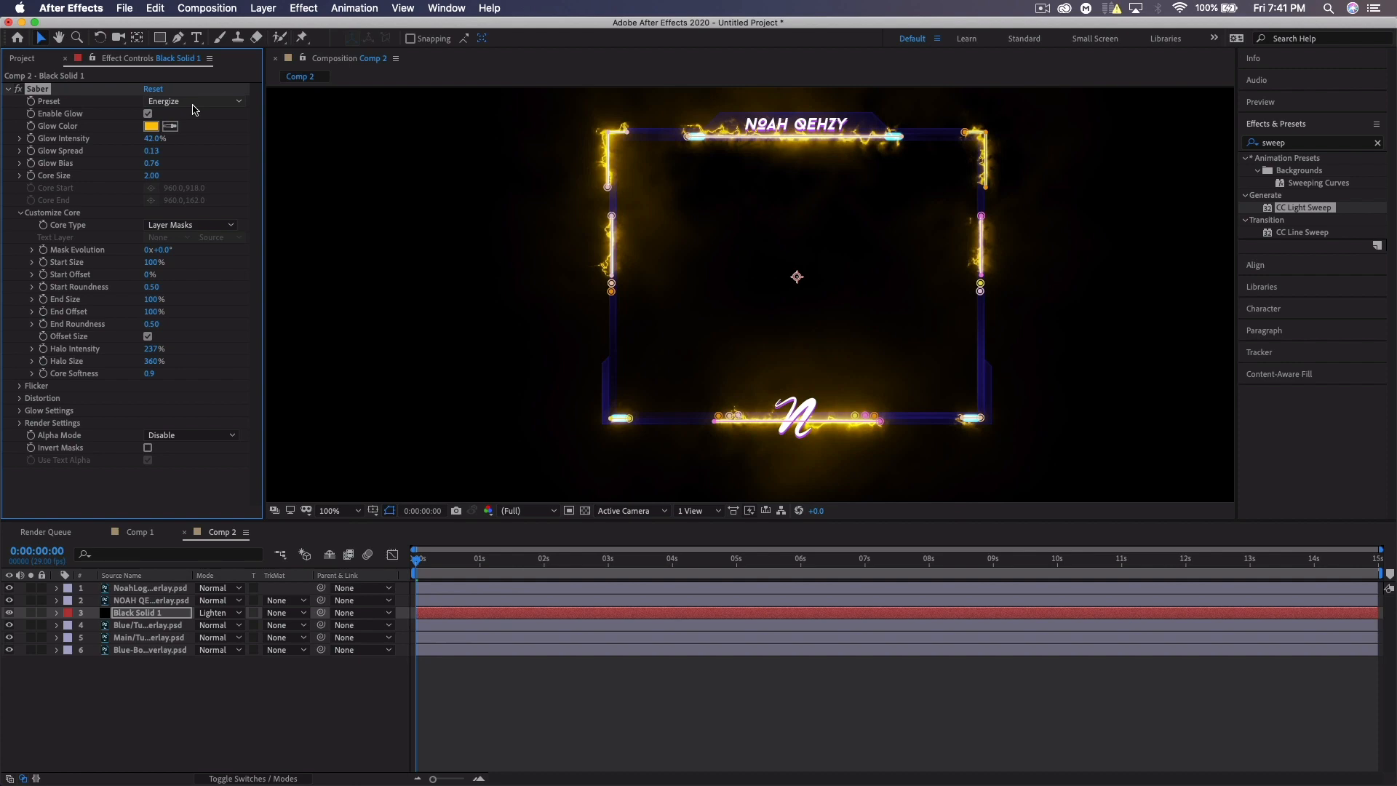
# Try the Arc Reactor preset on the Saber effect and switch back to Energize
pyautogui.click(195, 101)
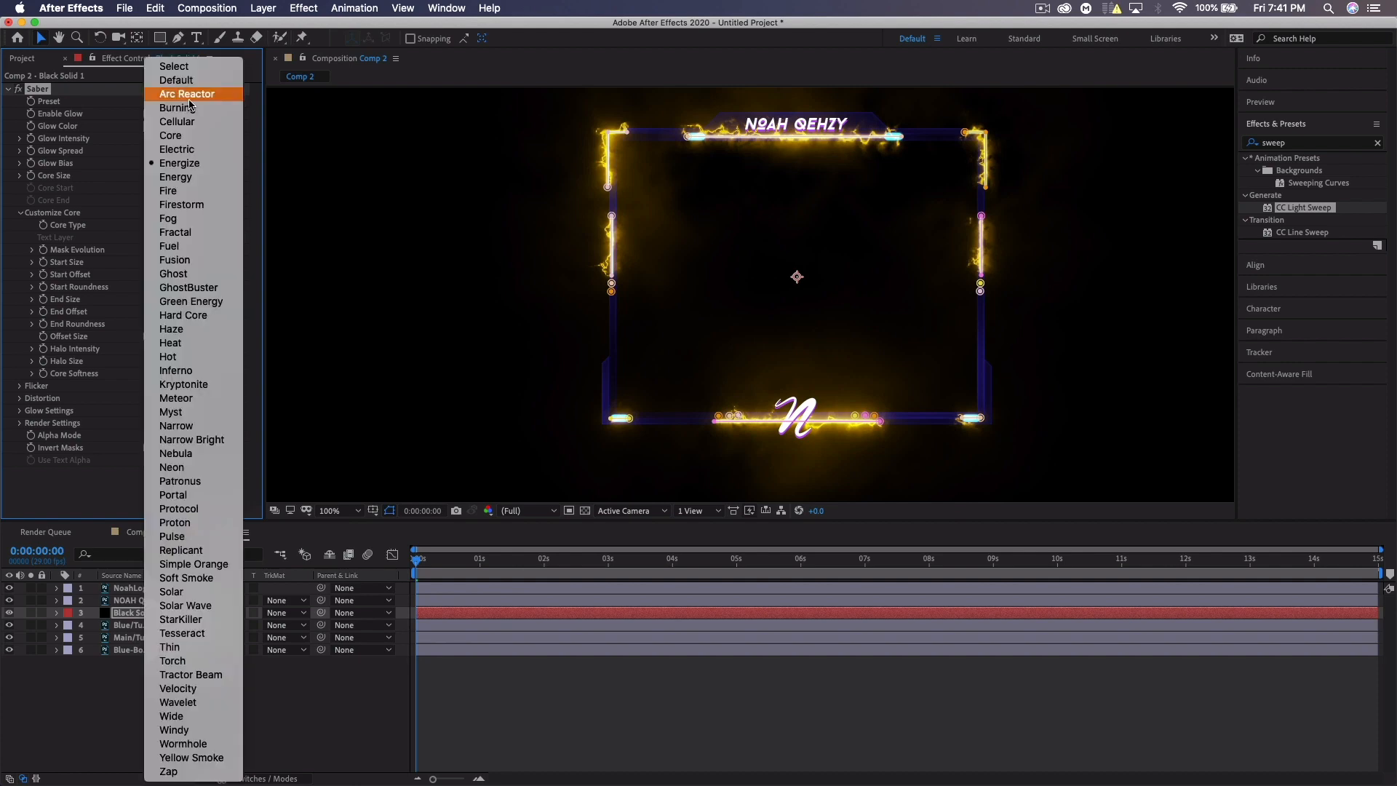
pyautogui.click(195, 108)
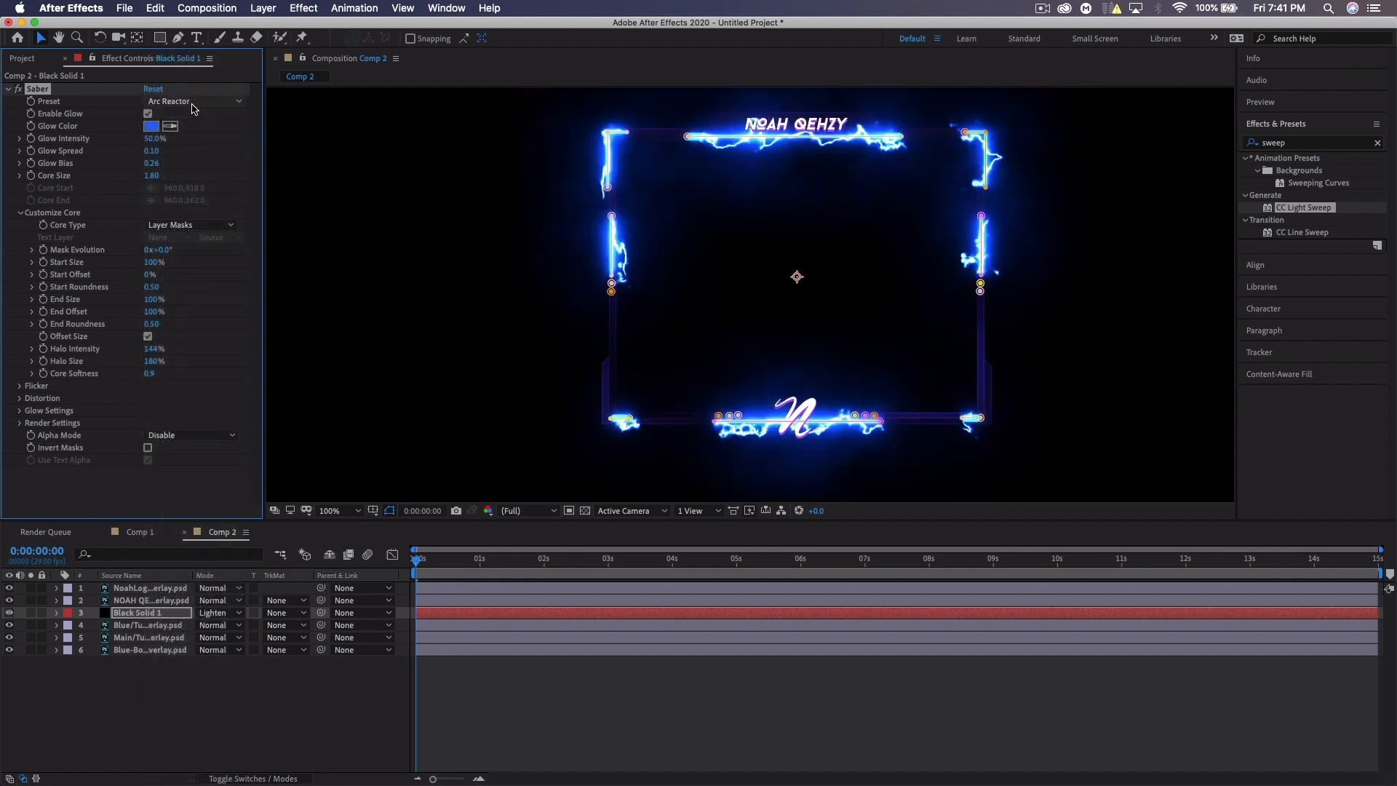
pyautogui.click(194, 104)
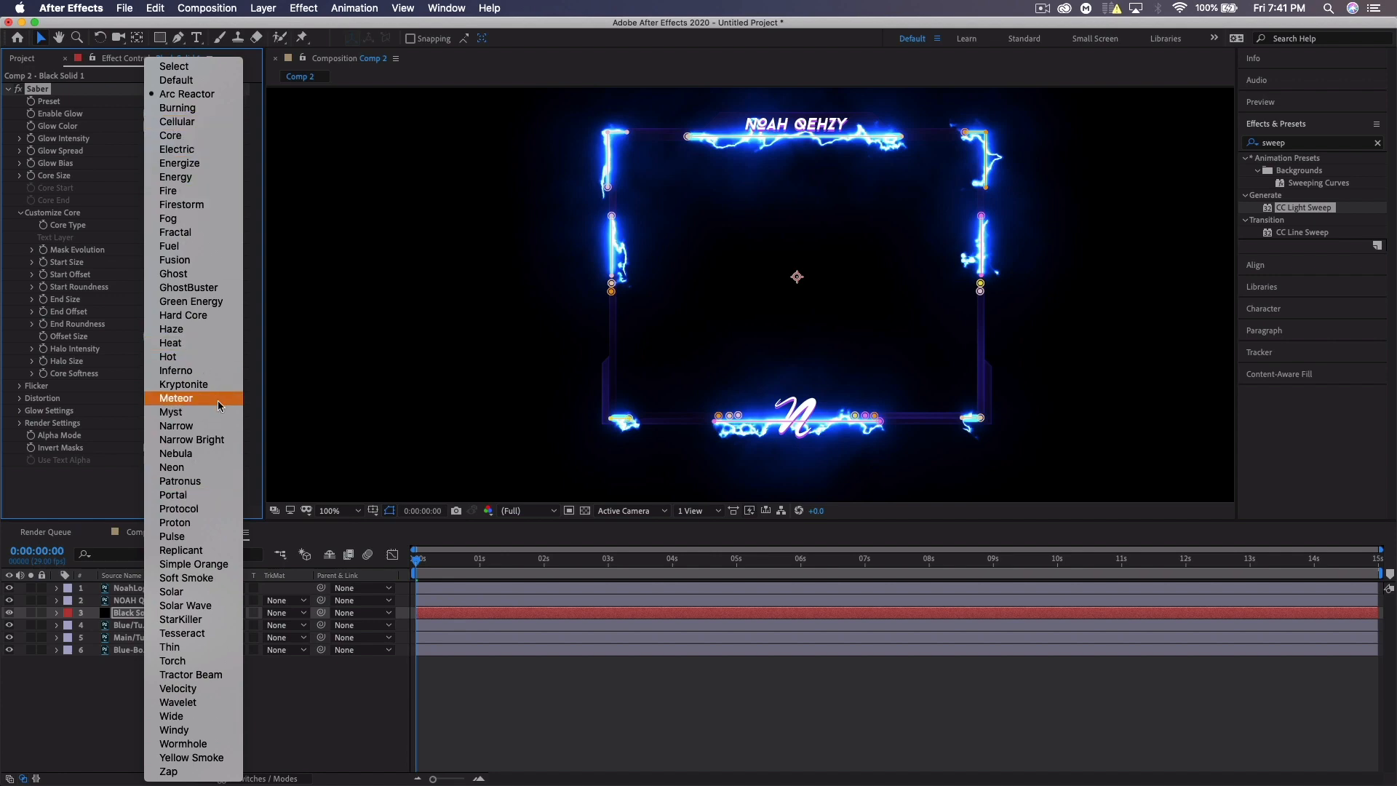
pyautogui.click(183, 163)
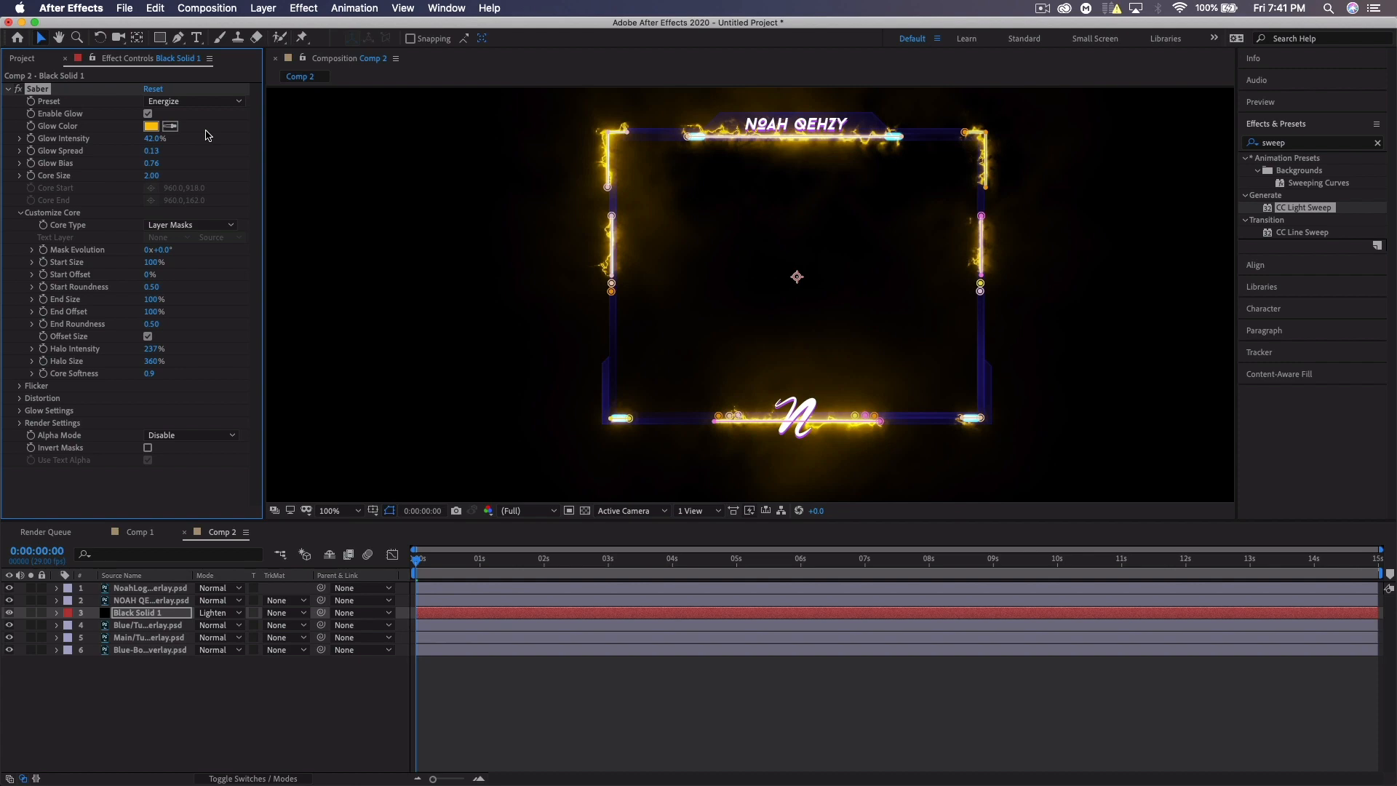
# Disable Saber's glow and sample the cyan of the frame's lower-left pill as the Glow Color
pyautogui.click(149, 114)
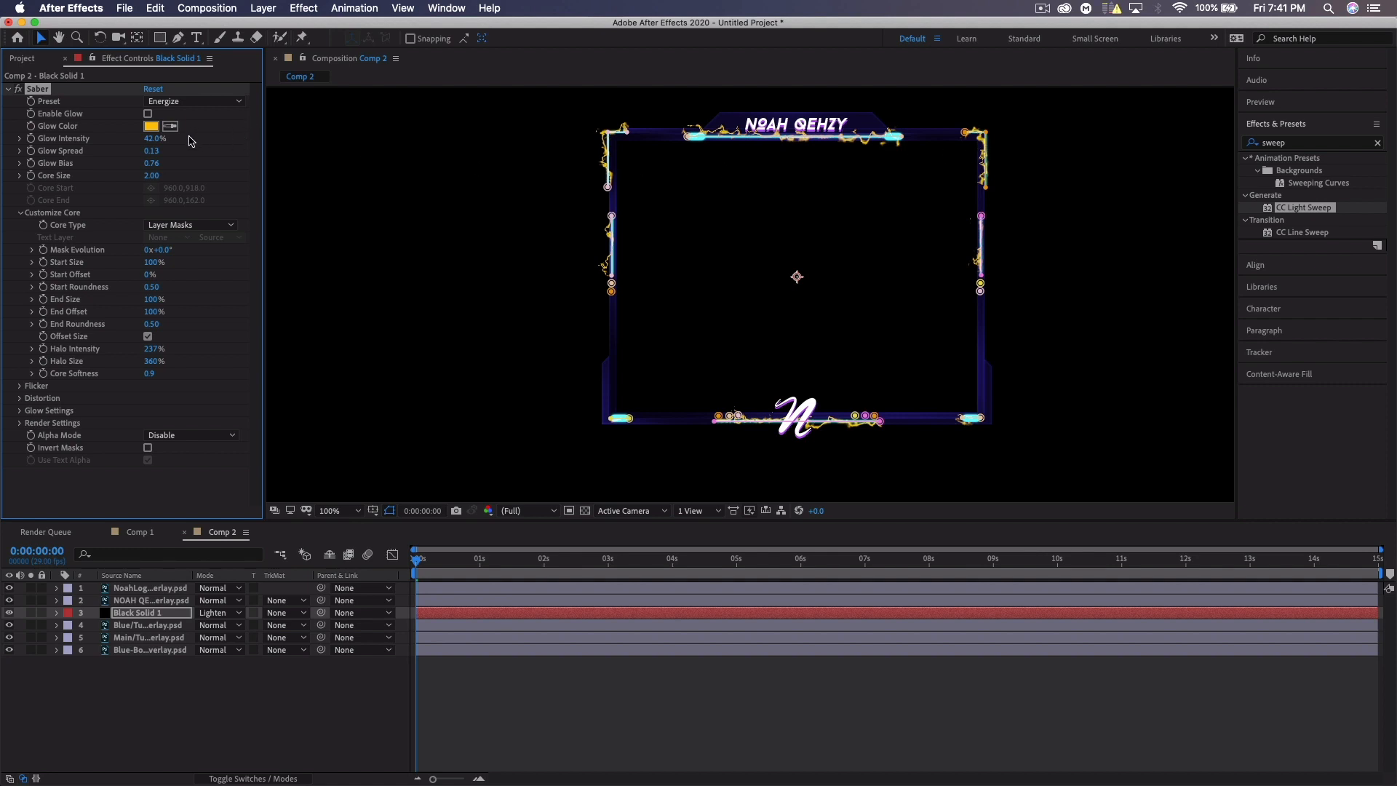
pyautogui.click(171, 127)
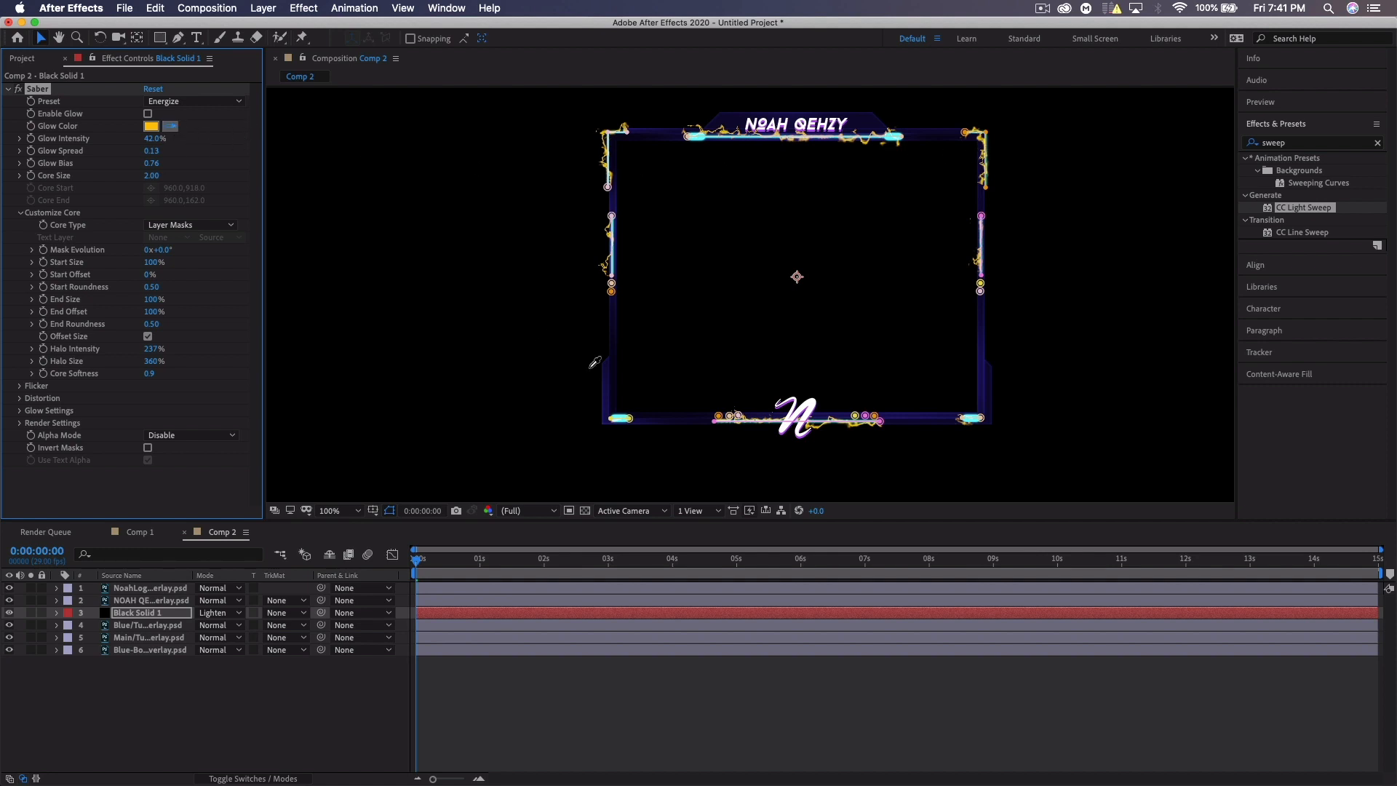
pyautogui.click(622, 417)
# Set Saber's Flicker Speed to 4.80
pyautogui.click(21, 387)
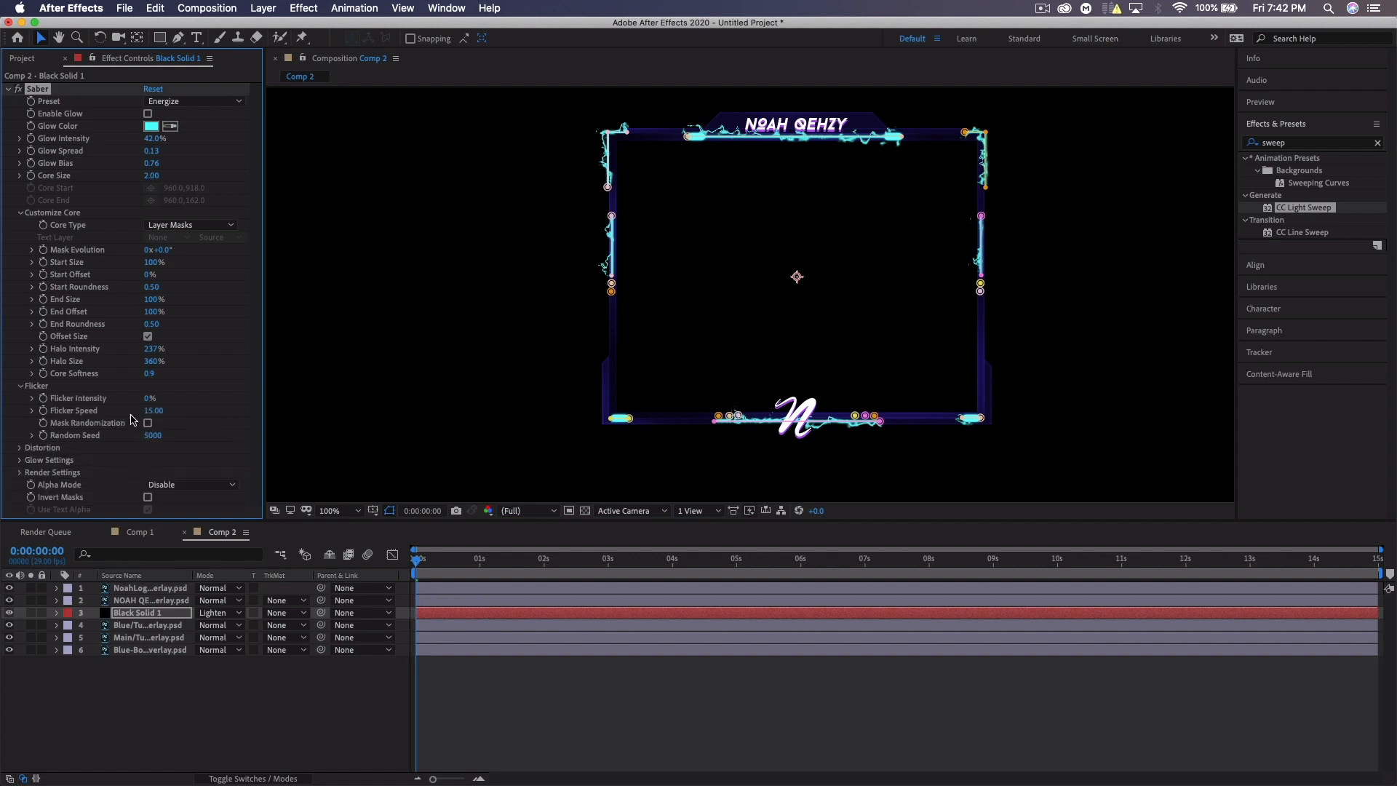
pyautogui.moveTo(137, 412); pyautogui.dragTo(121, 413)
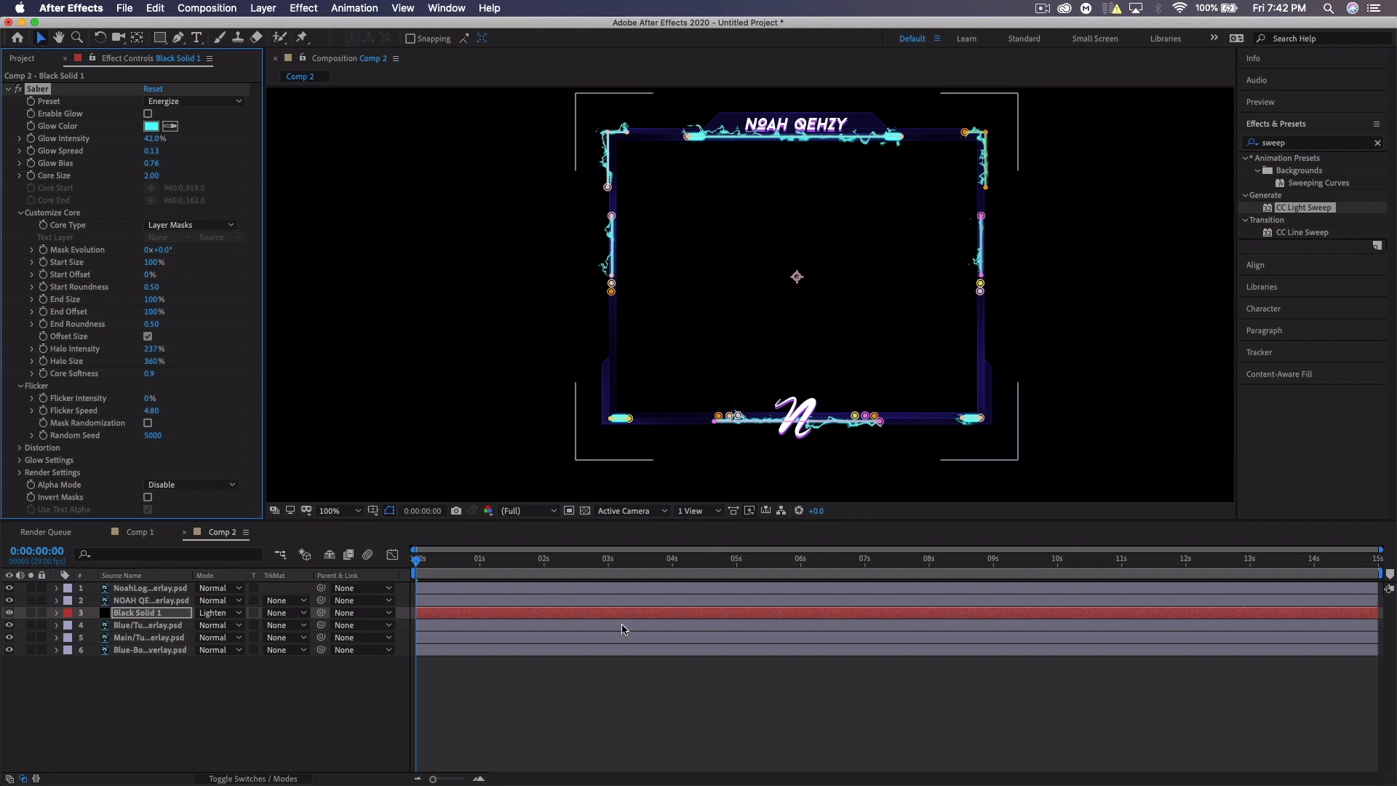
# Play back Comp 2 from the start to examine the motion of the electric effect
pyautogui.click(420, 564)
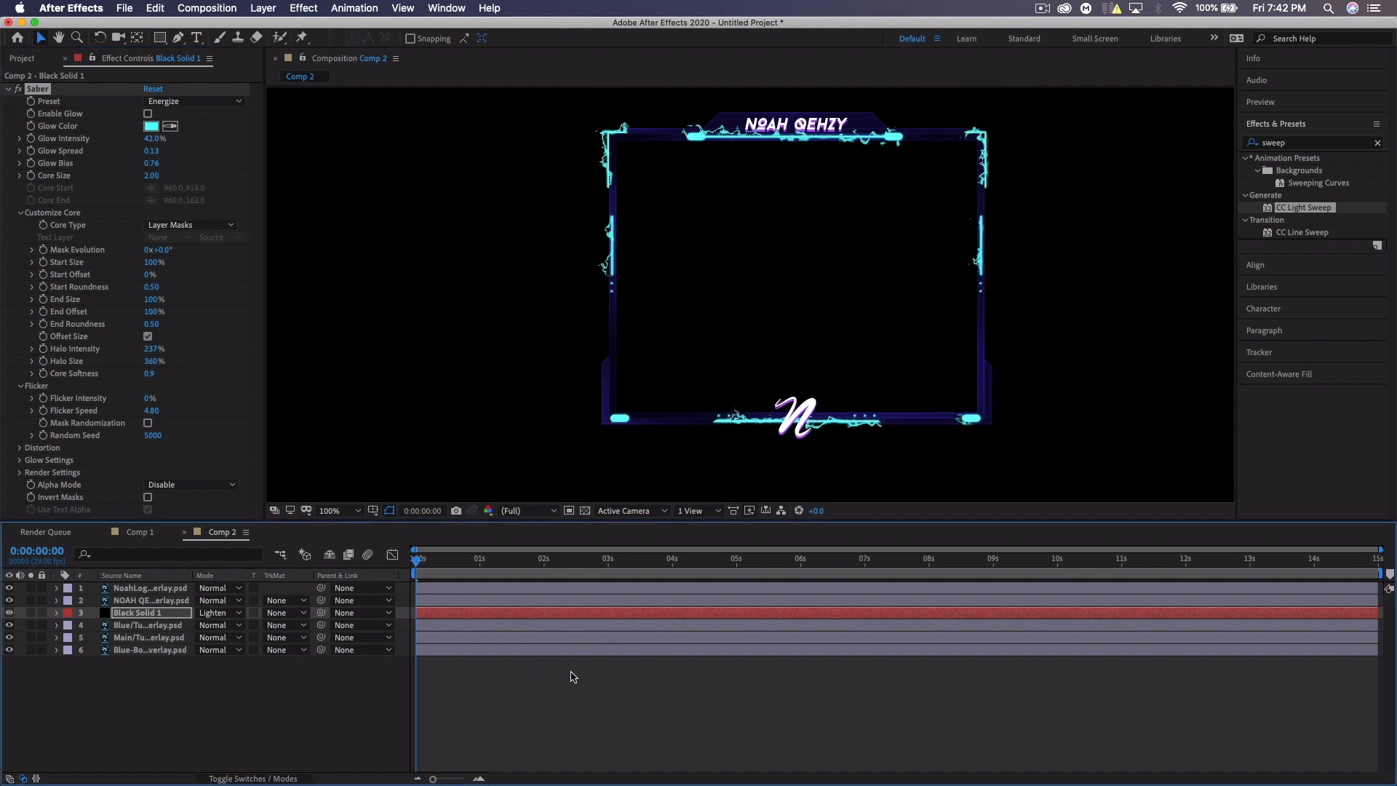
pyautogui.press('space')
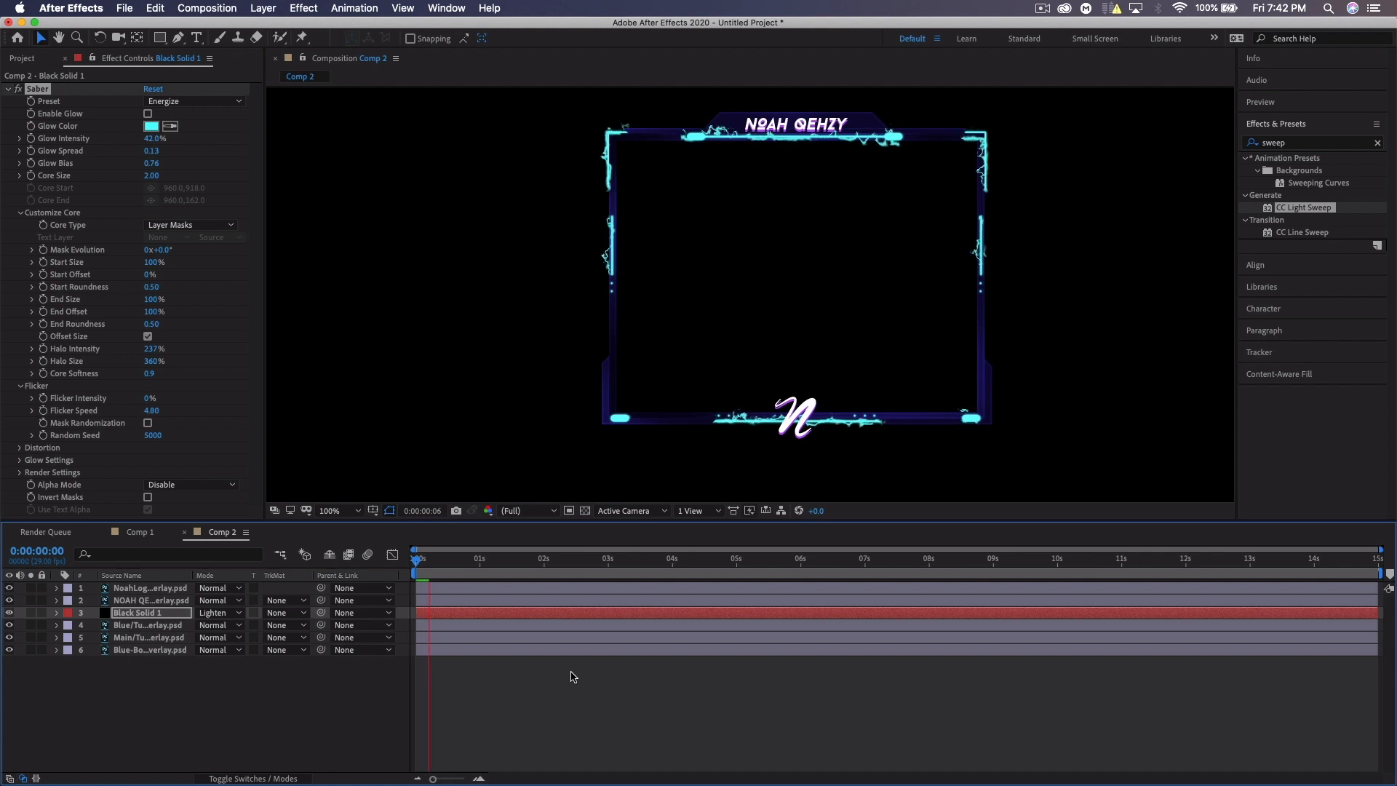
pyautogui.press('space')
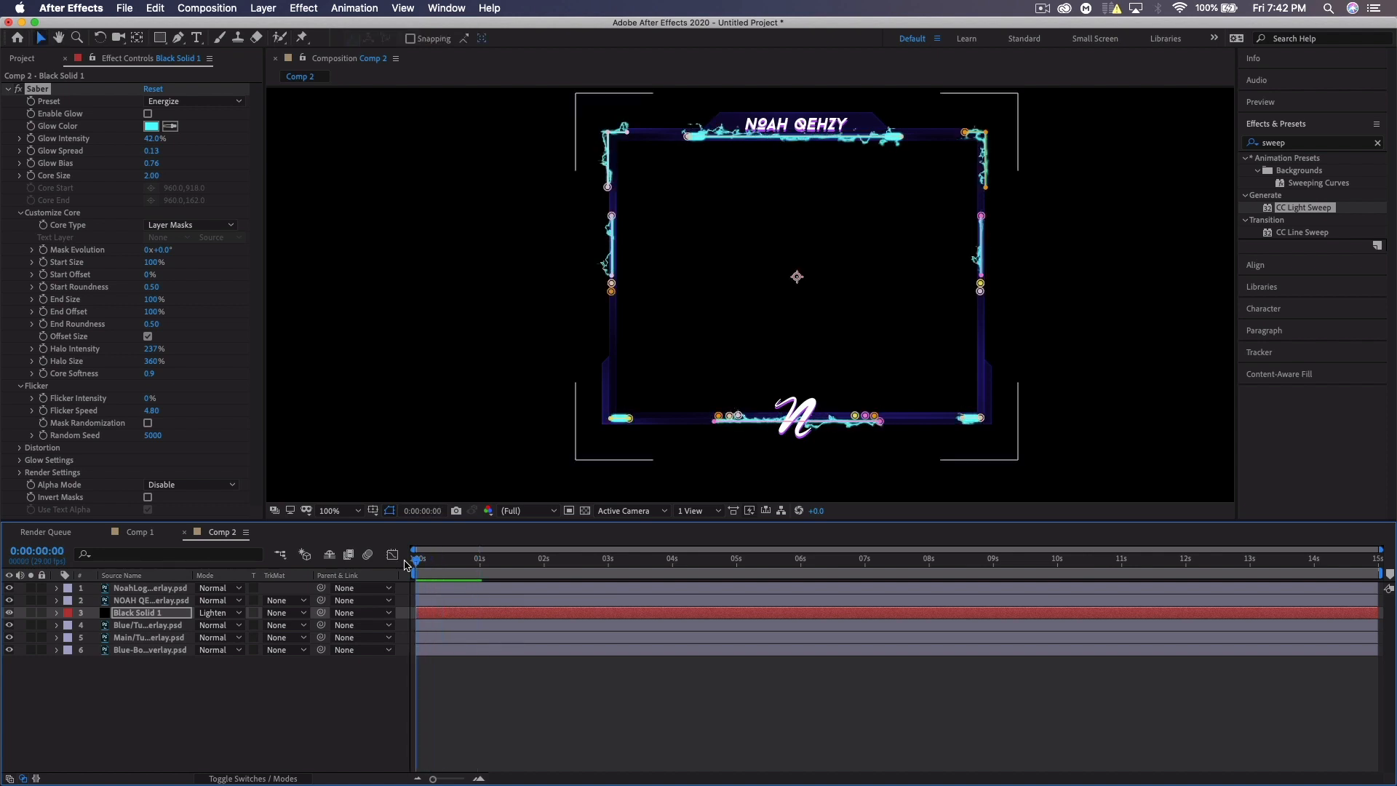
pyautogui.press('space')
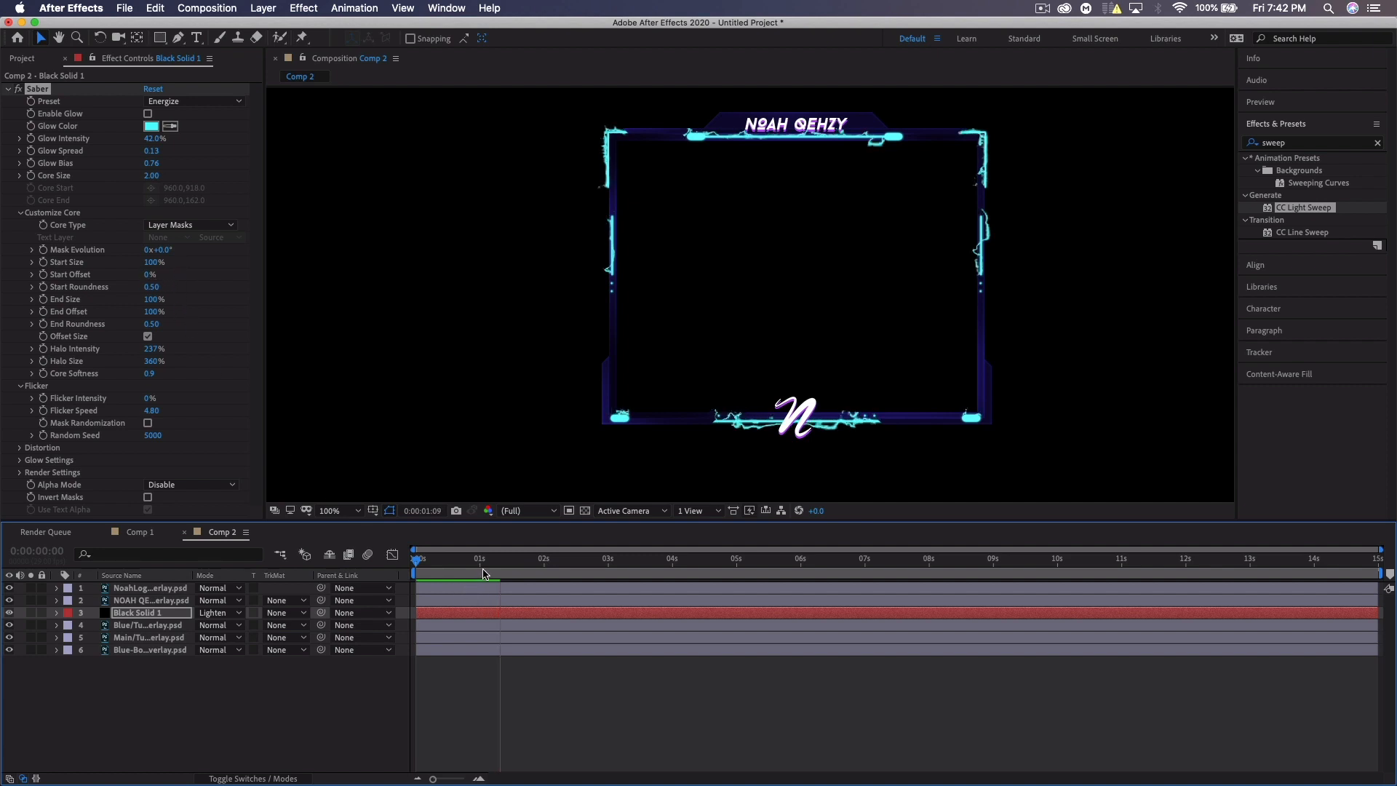
pyautogui.press('space')
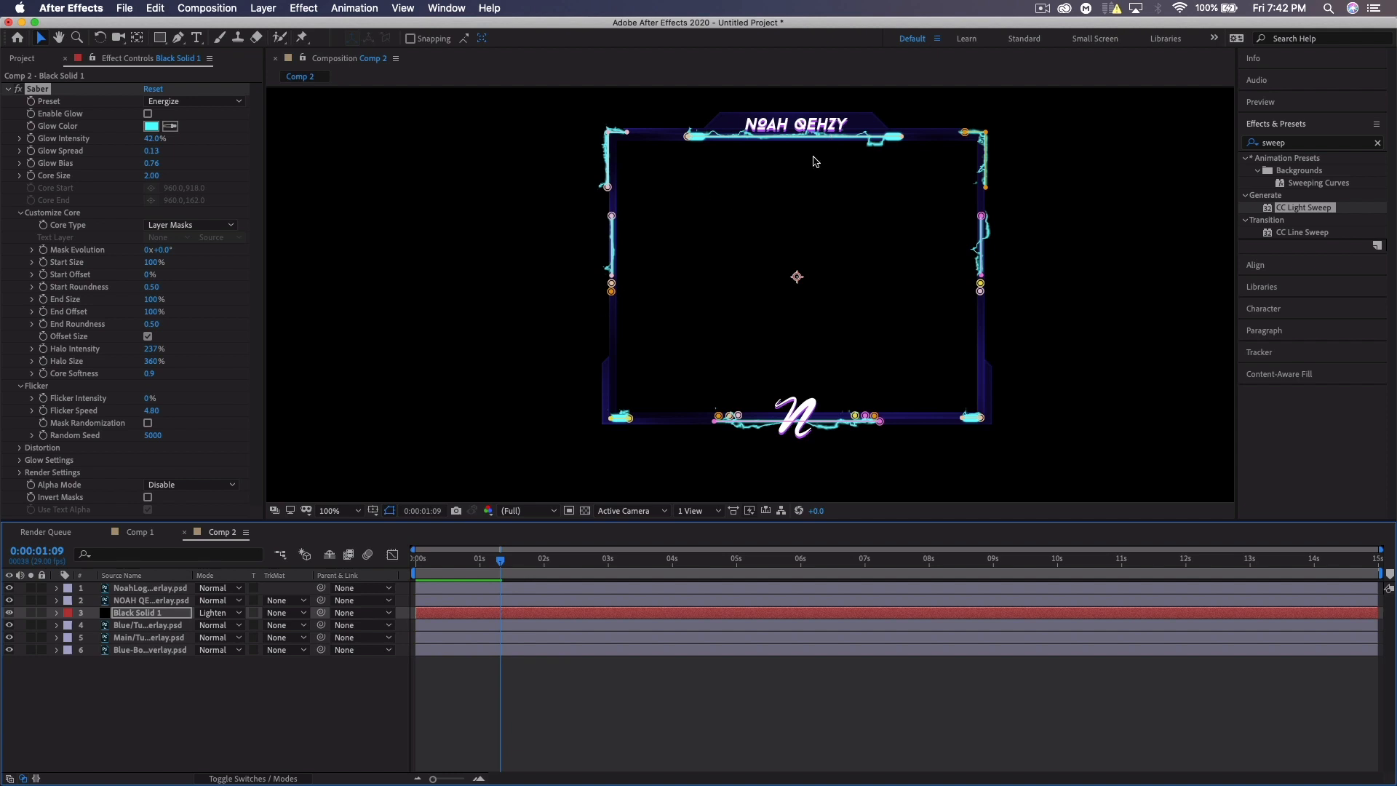
# Set the Distortion Amount of Saber's Core Distortion to 5.0
pyautogui.click(20, 448)
pyautogui.scroll(-1, 257, 418)
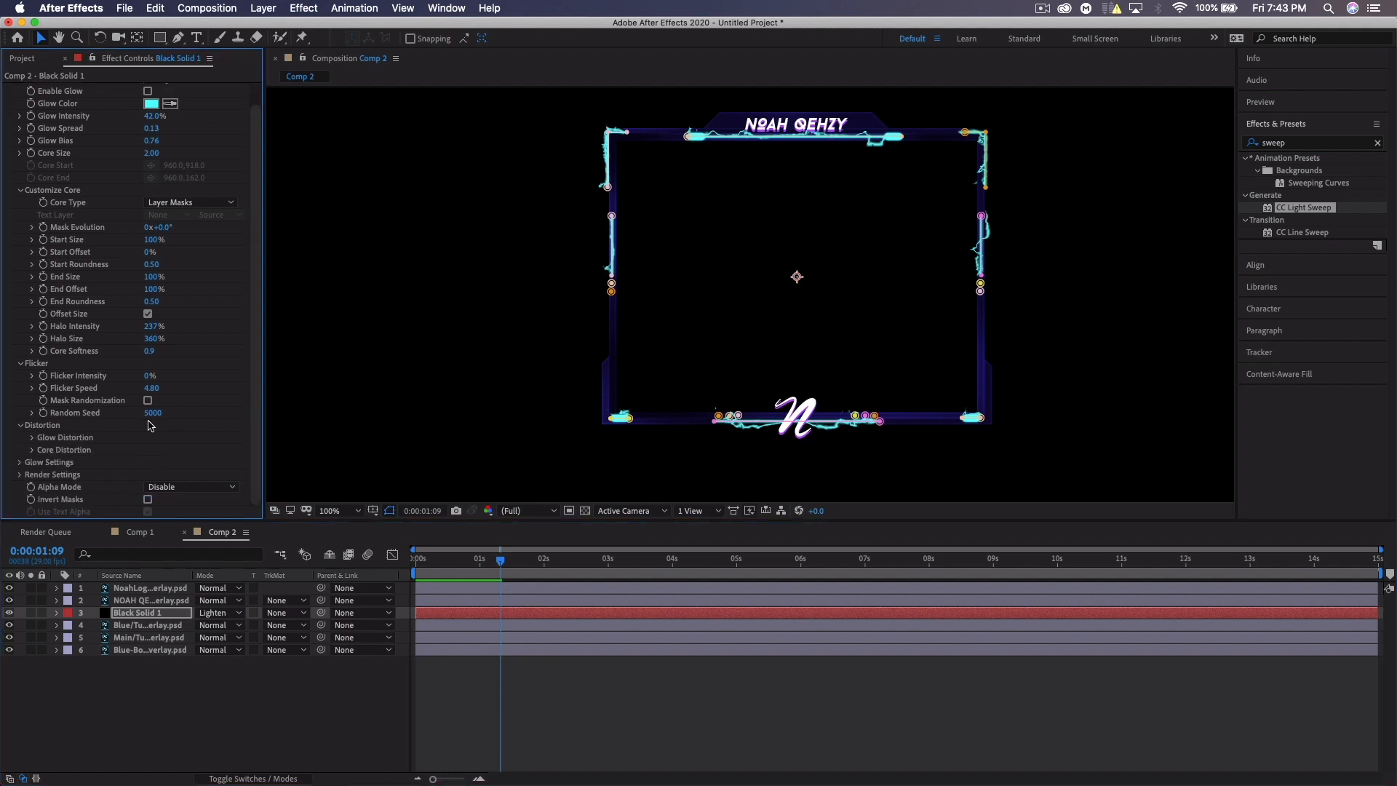
pyautogui.click(32, 449)
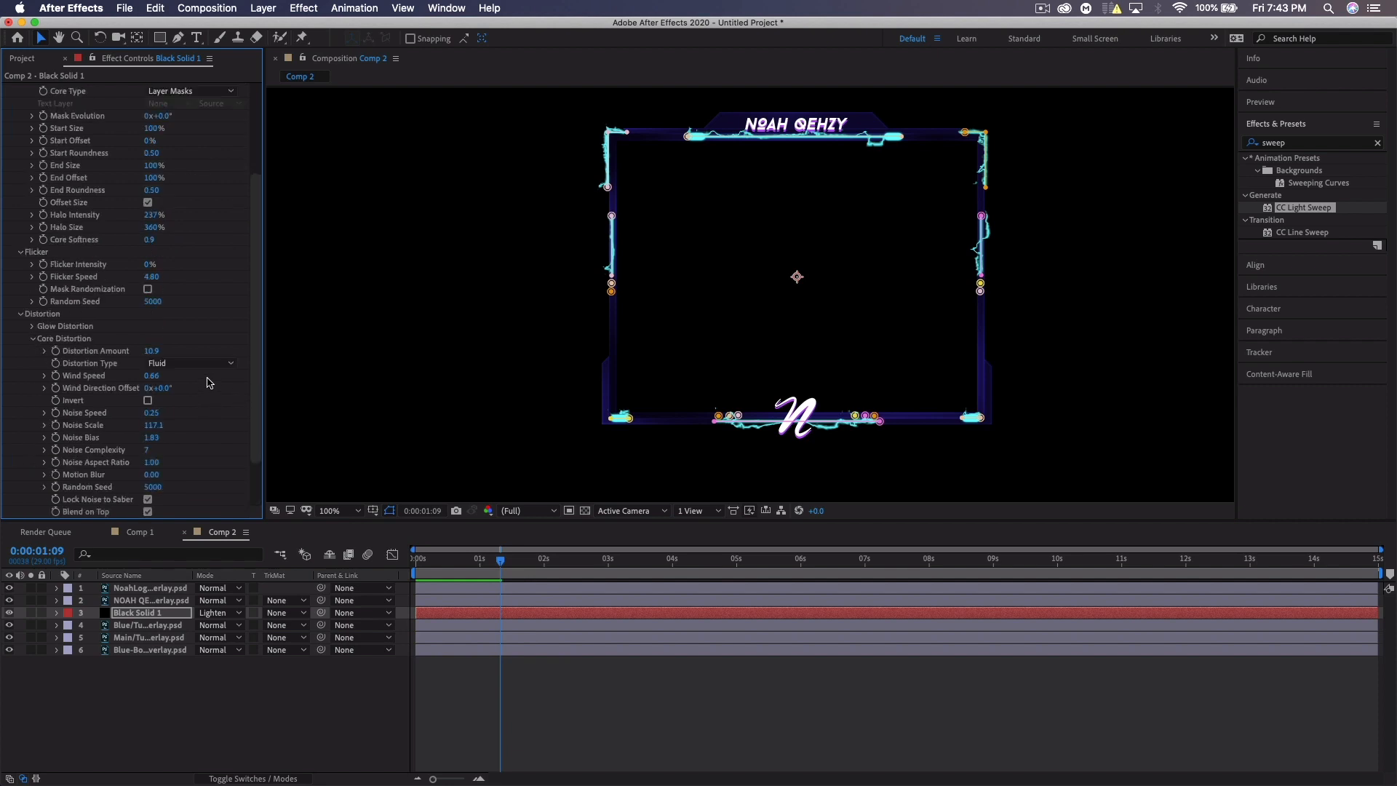
pyautogui.moveTo(153, 356); pyautogui.dragTo(146, 356)
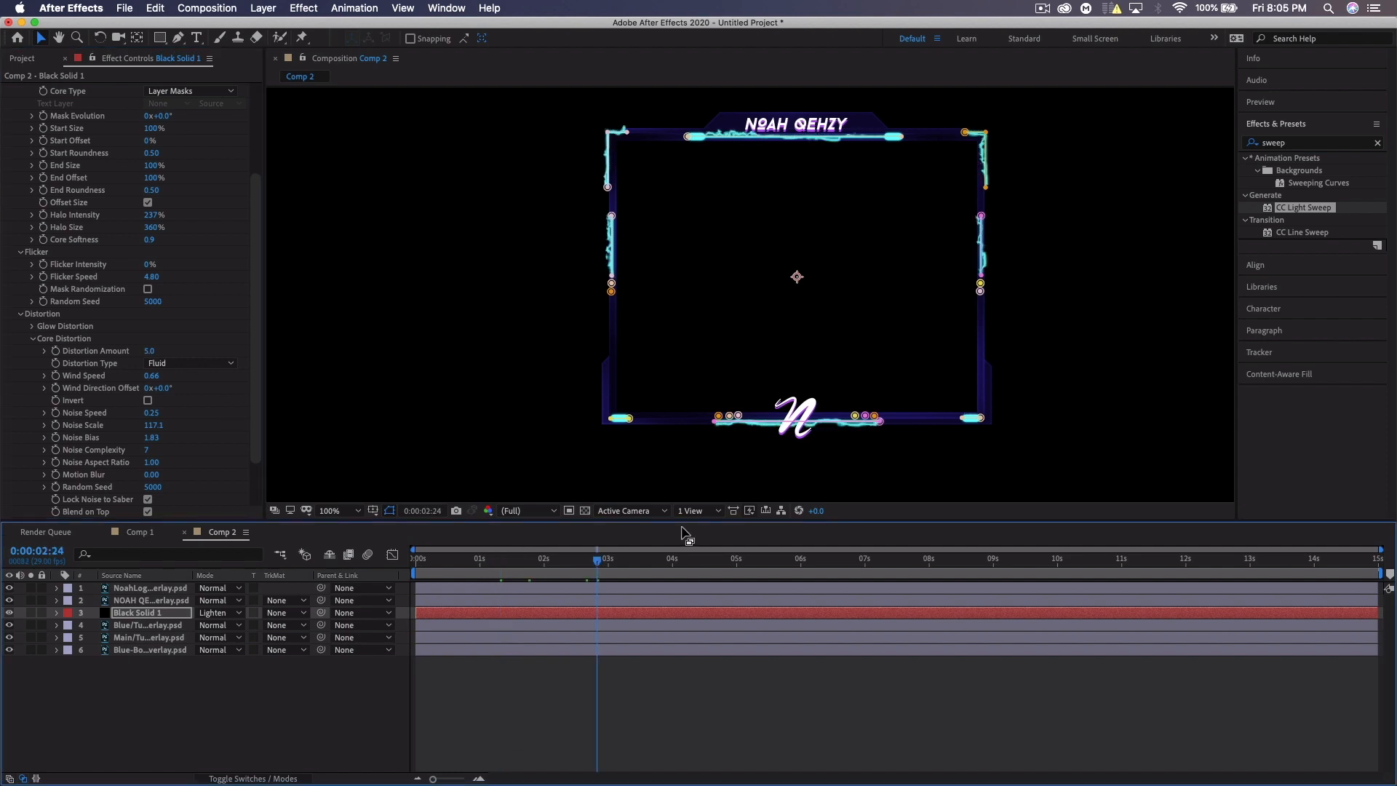
# Show the transparency grid and duplicate the Main/Tut-Overlay.psd layer, placing the copy directly above Black Solid 1
pyautogui.click(587, 512)
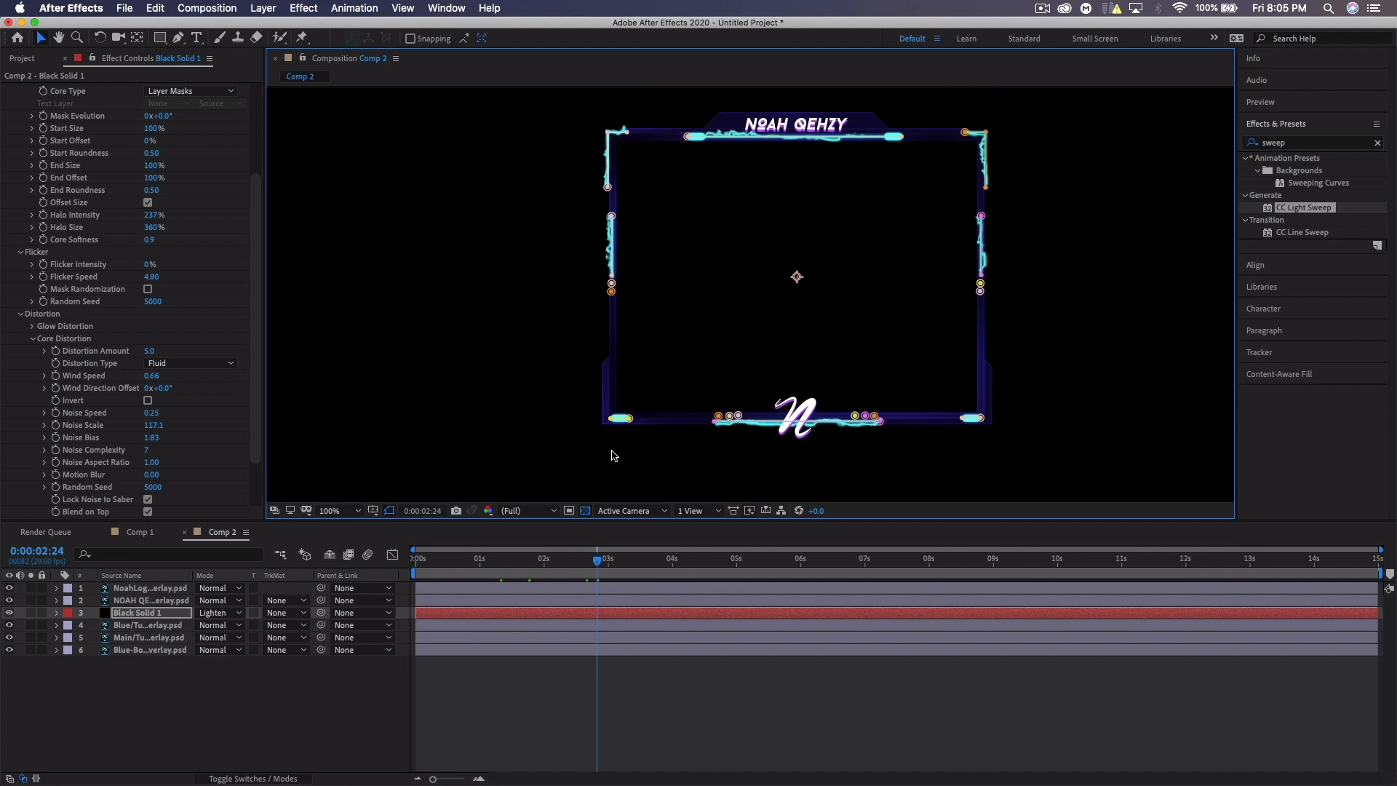
pyautogui.click(193, 627)
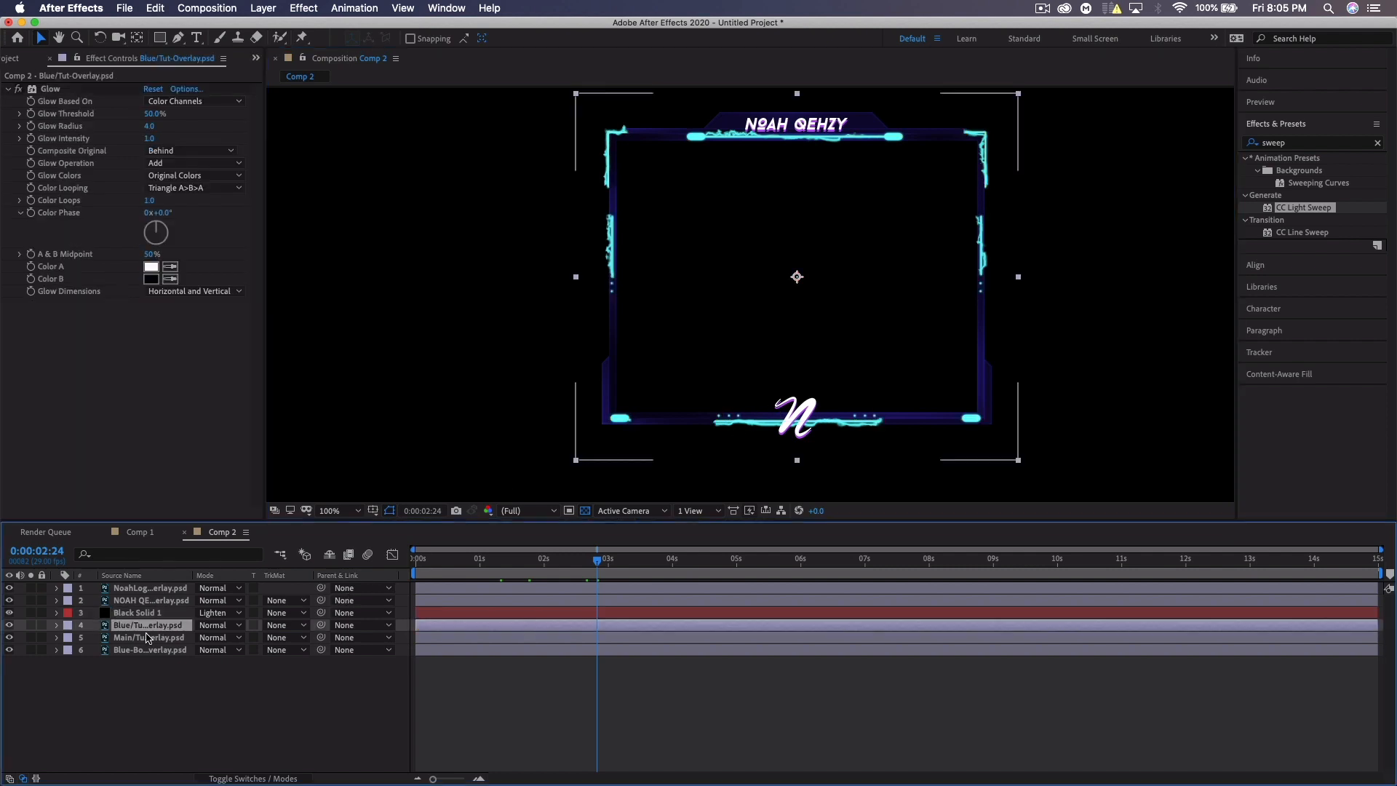
pyautogui.click(134, 639)
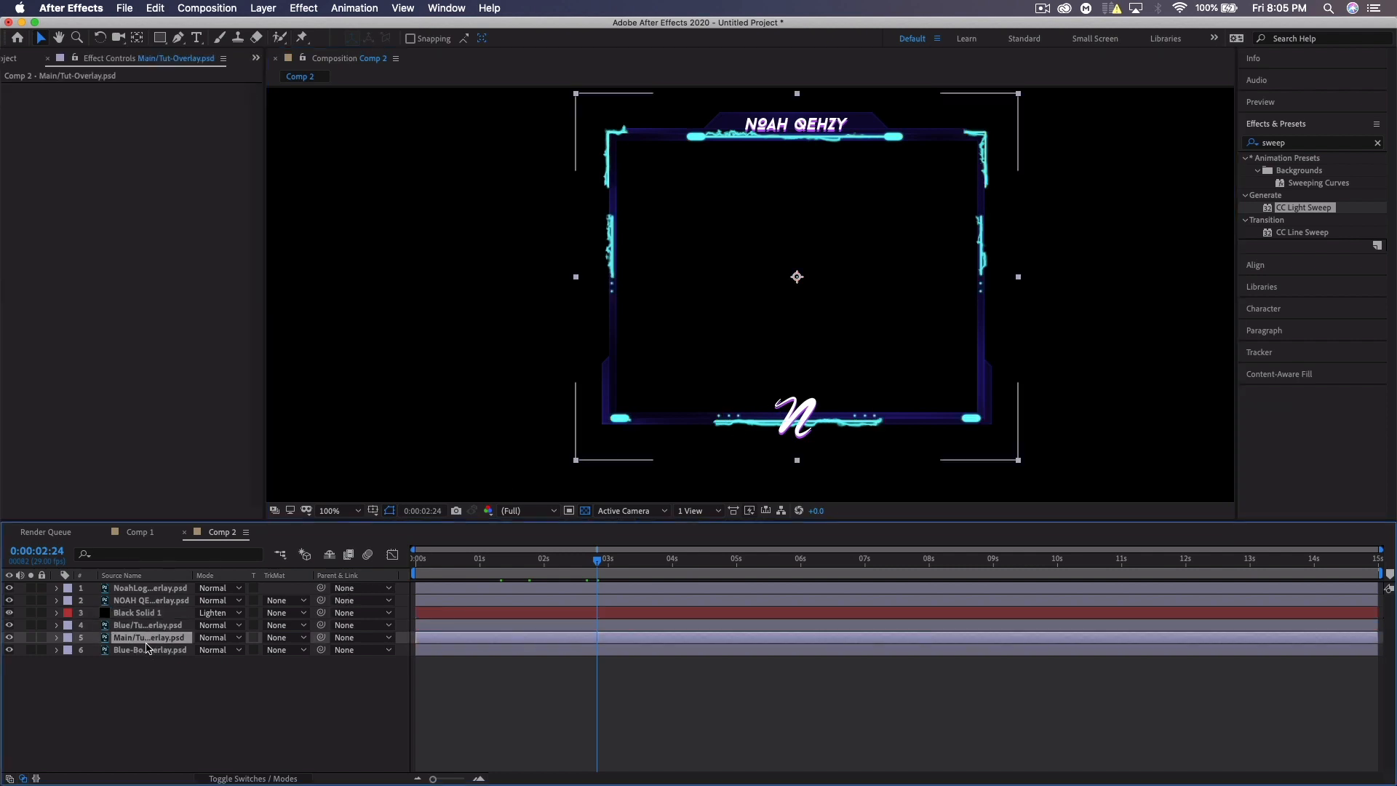
pyautogui.press('super+d')
pyautogui.moveTo(147, 637); pyautogui.dragTo(144, 612)
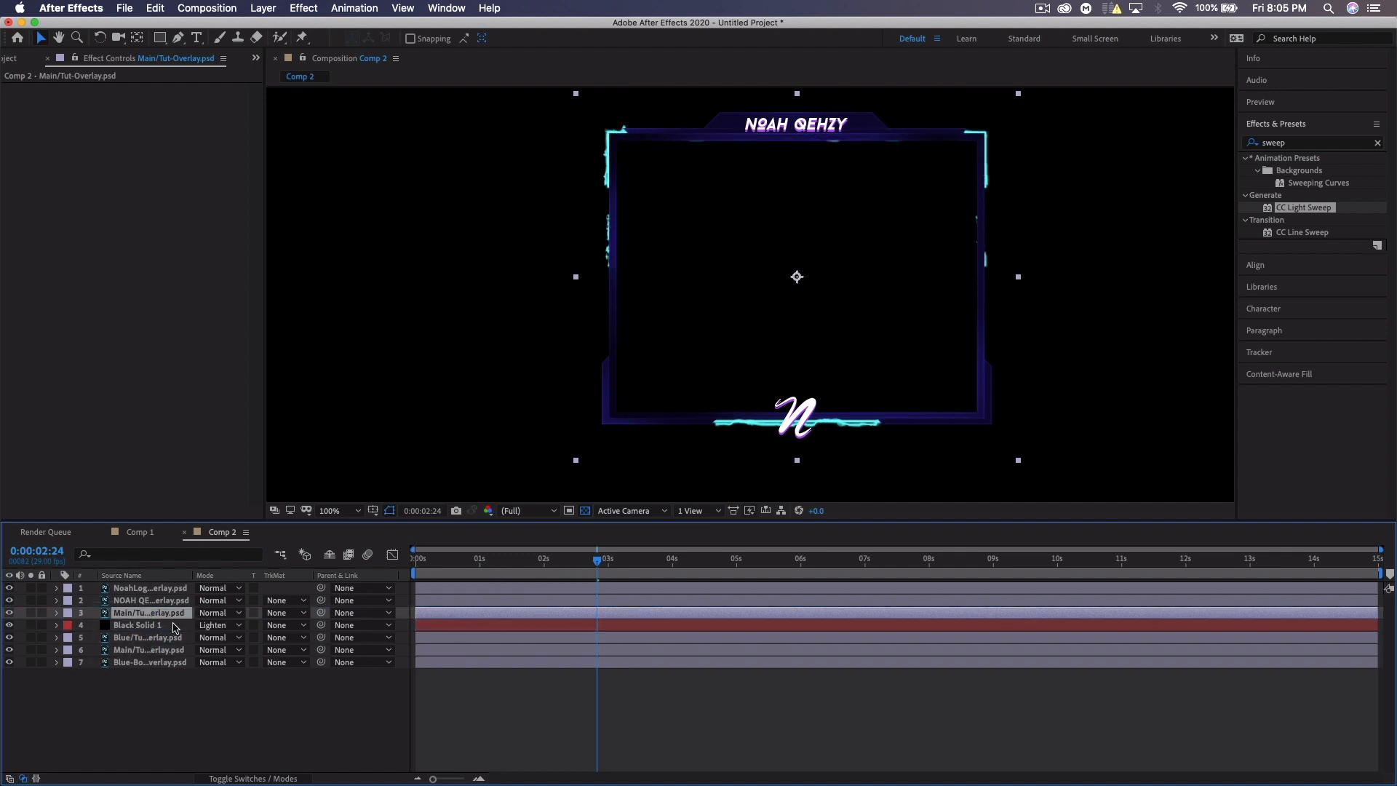
# Set Black Solid 1's track matte to Alpha Matte "Main/Tut-Overlay.psd" and preview the masked electric effect
pyautogui.click(283, 628)
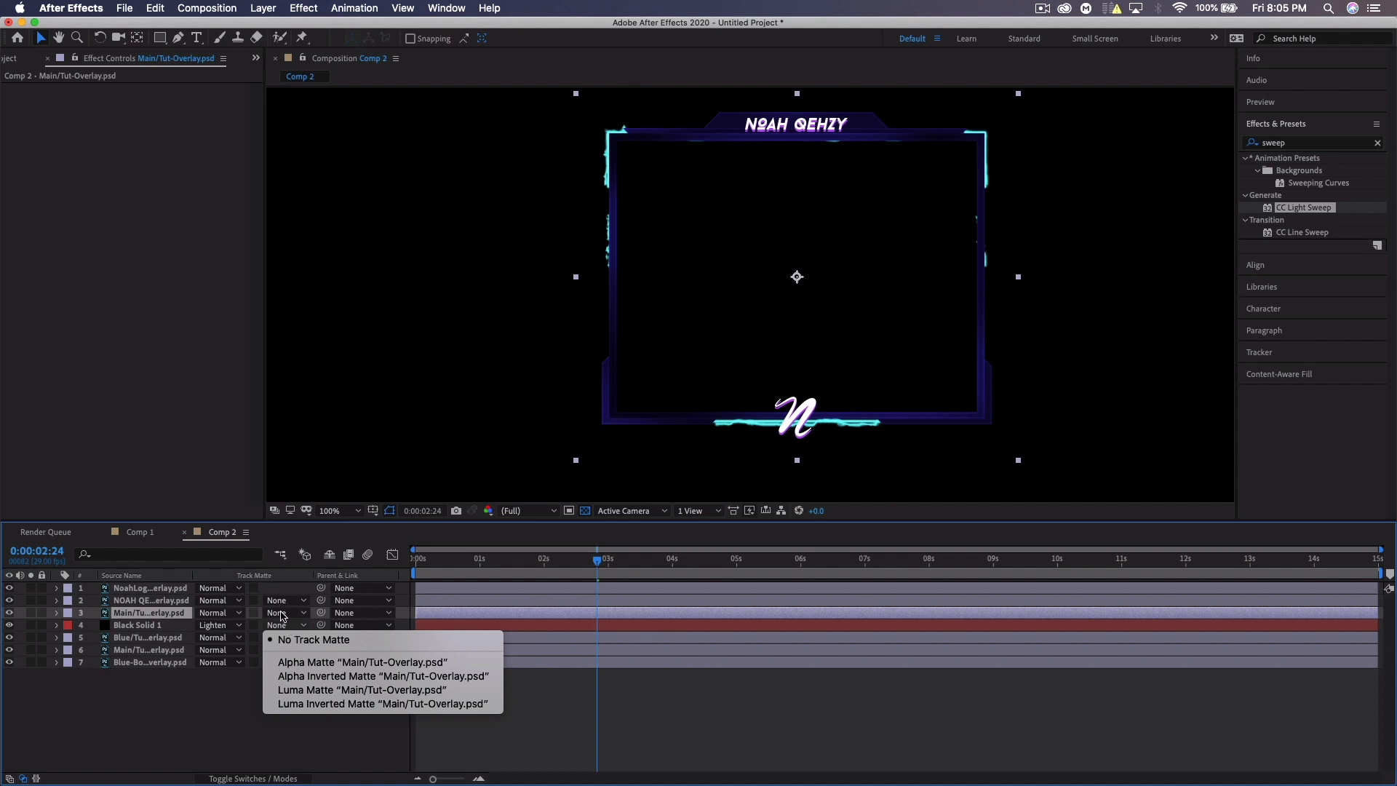
pyautogui.click(313, 662)
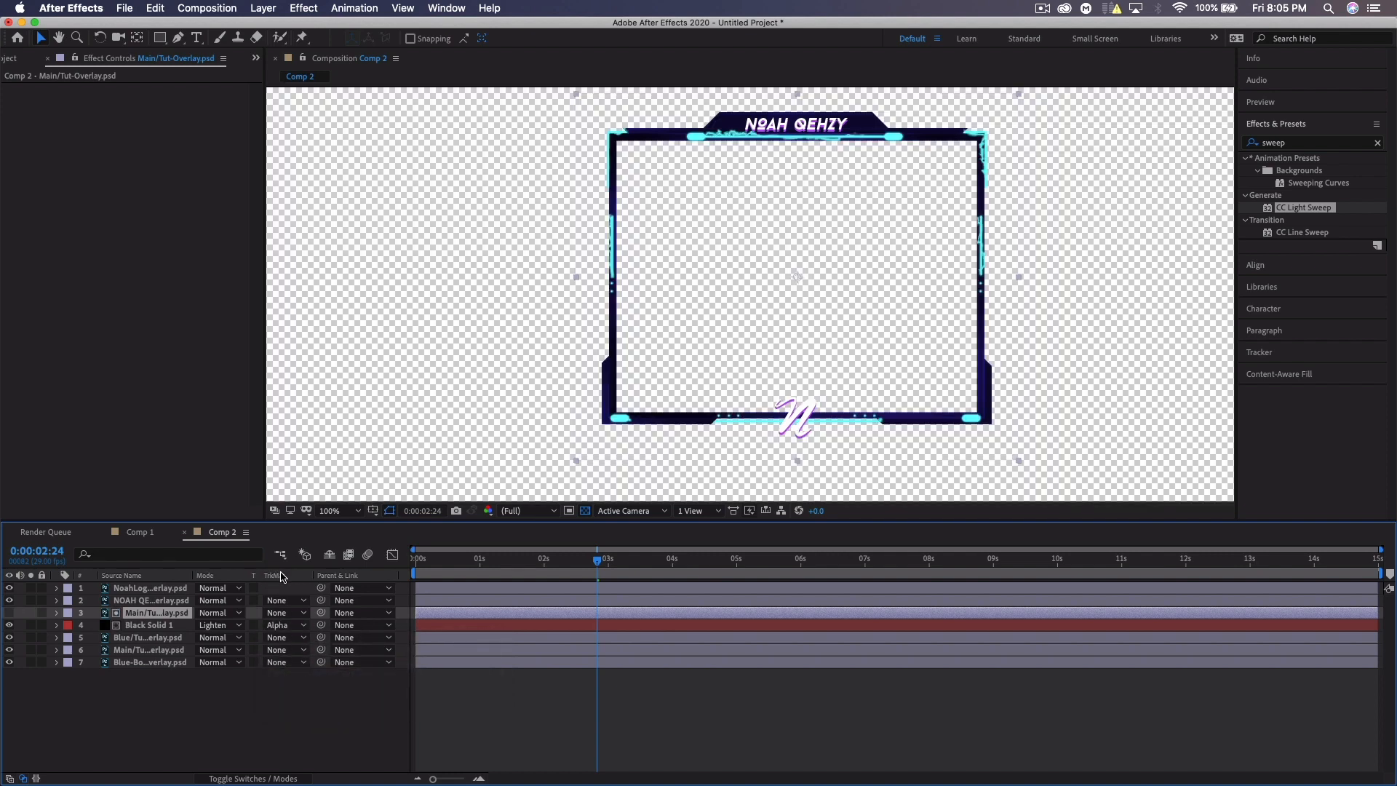
pyautogui.click(261, 777)
pyautogui.click(261, 777)
pyautogui.press('space')
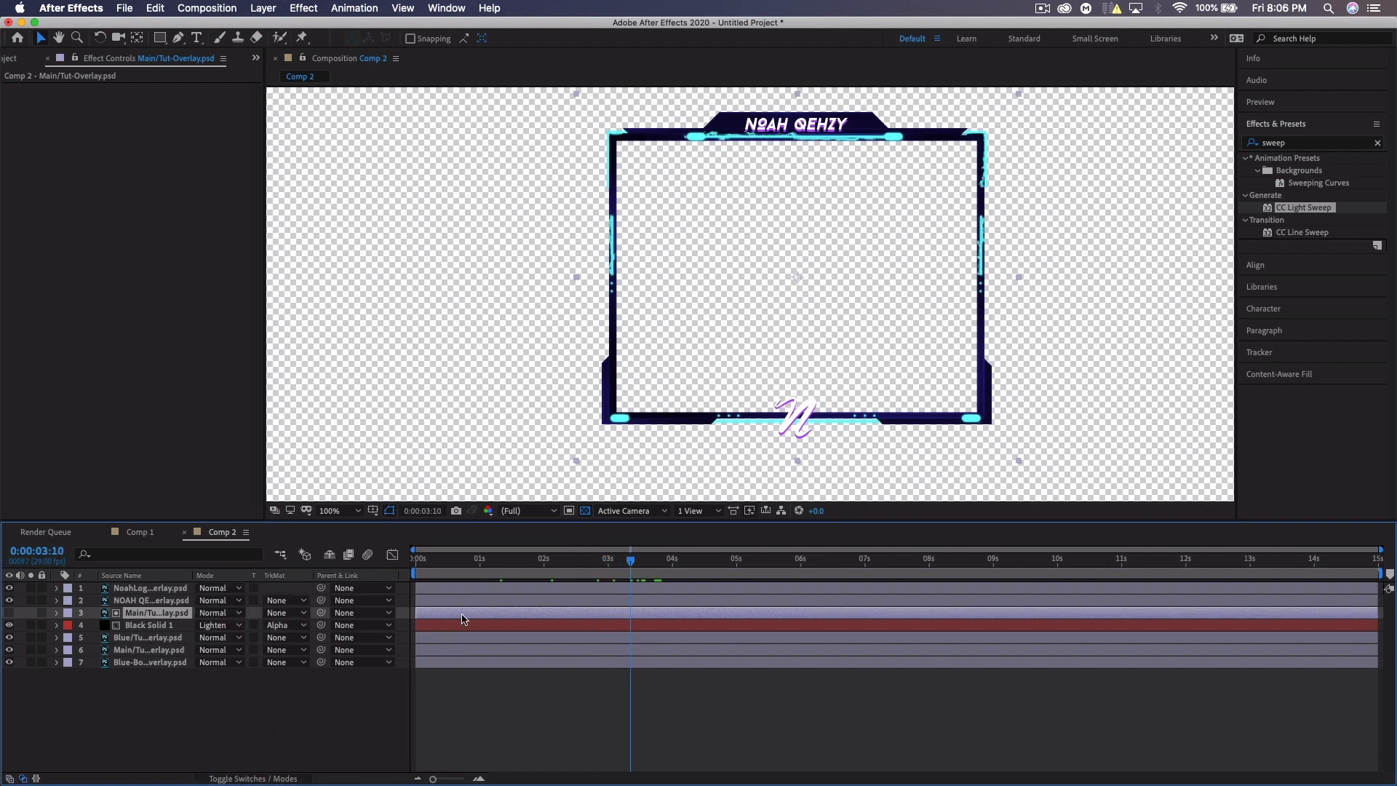
# Duplicate Black Solid 1 and place a copy of the Blue-Bottom layer between the two solids as the lower one's alpha matte
pyautogui.click(143, 625)
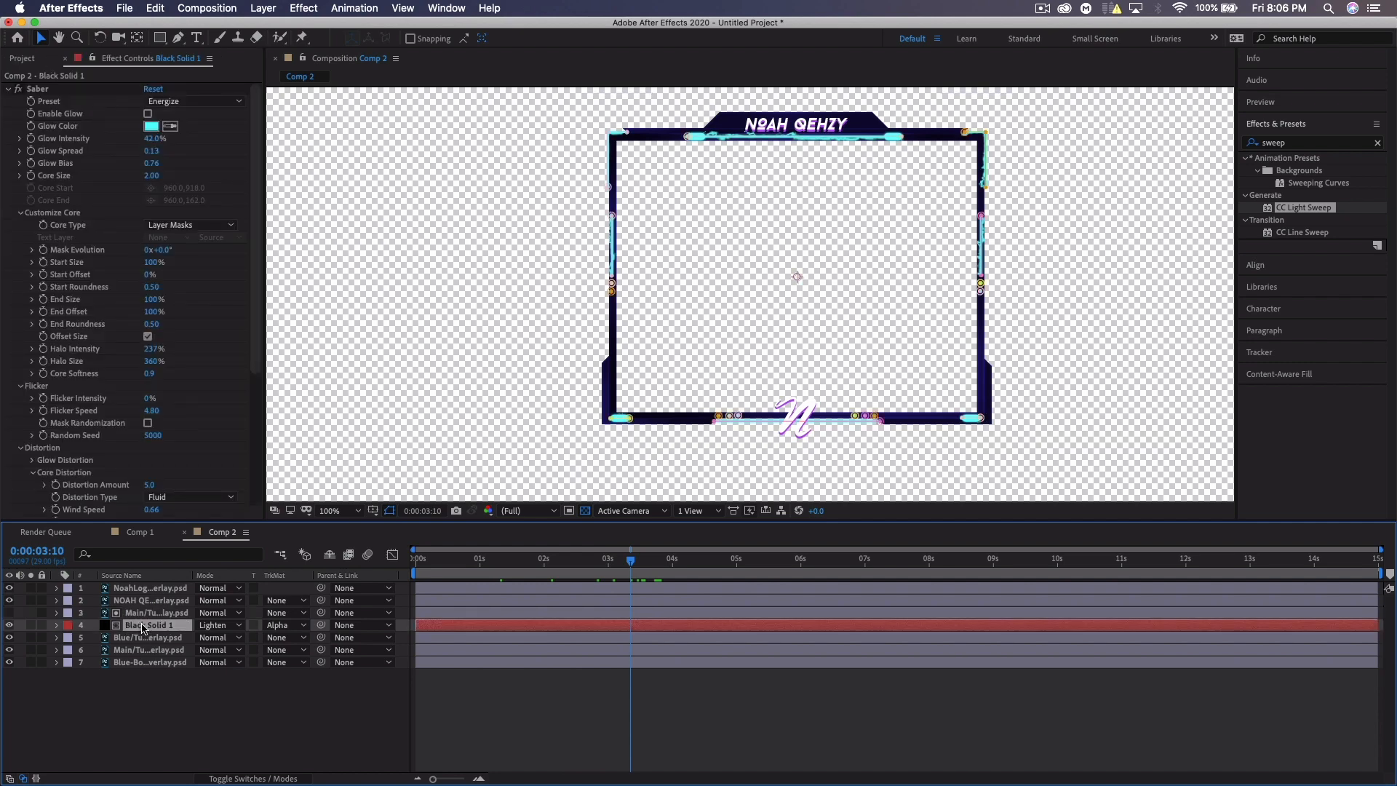
pyautogui.press('super+d')
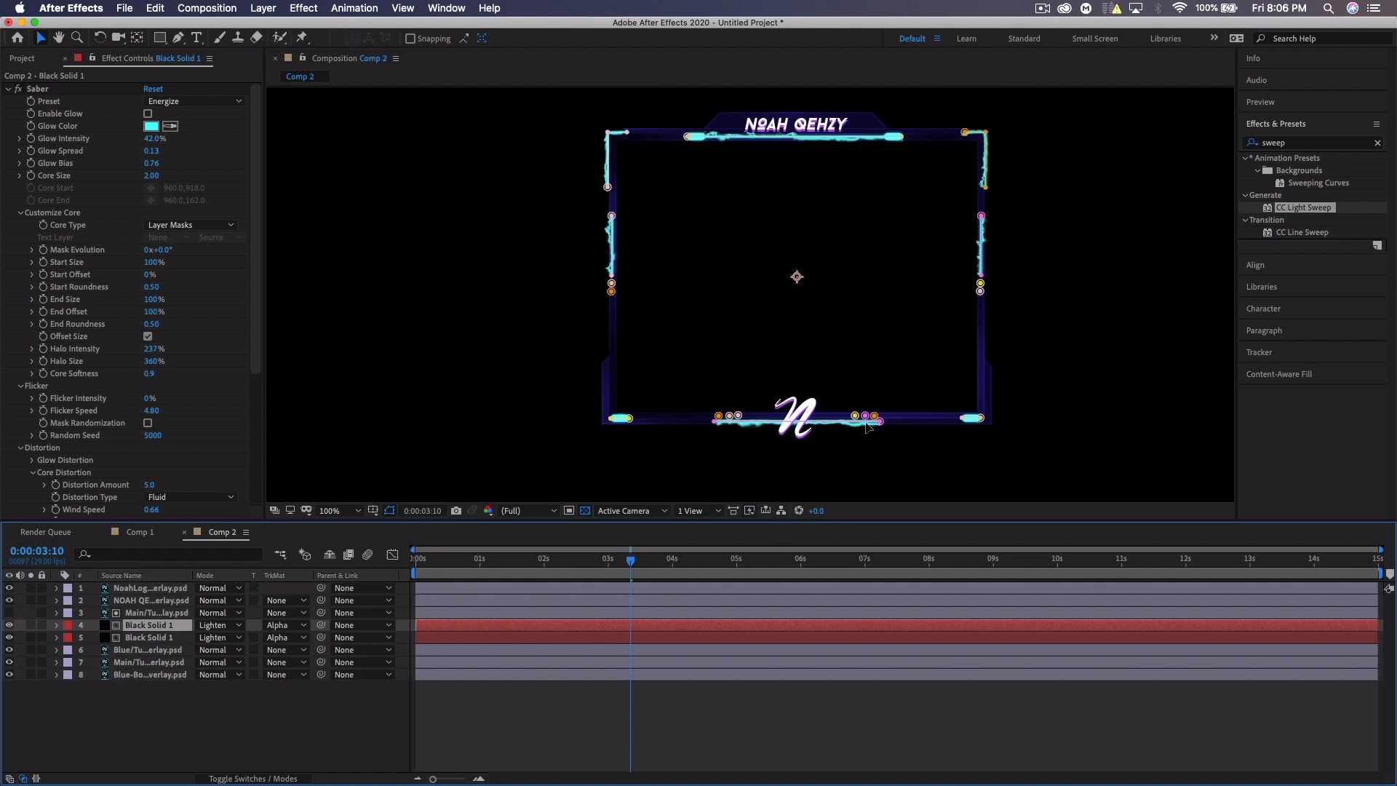
pyautogui.click(138, 676)
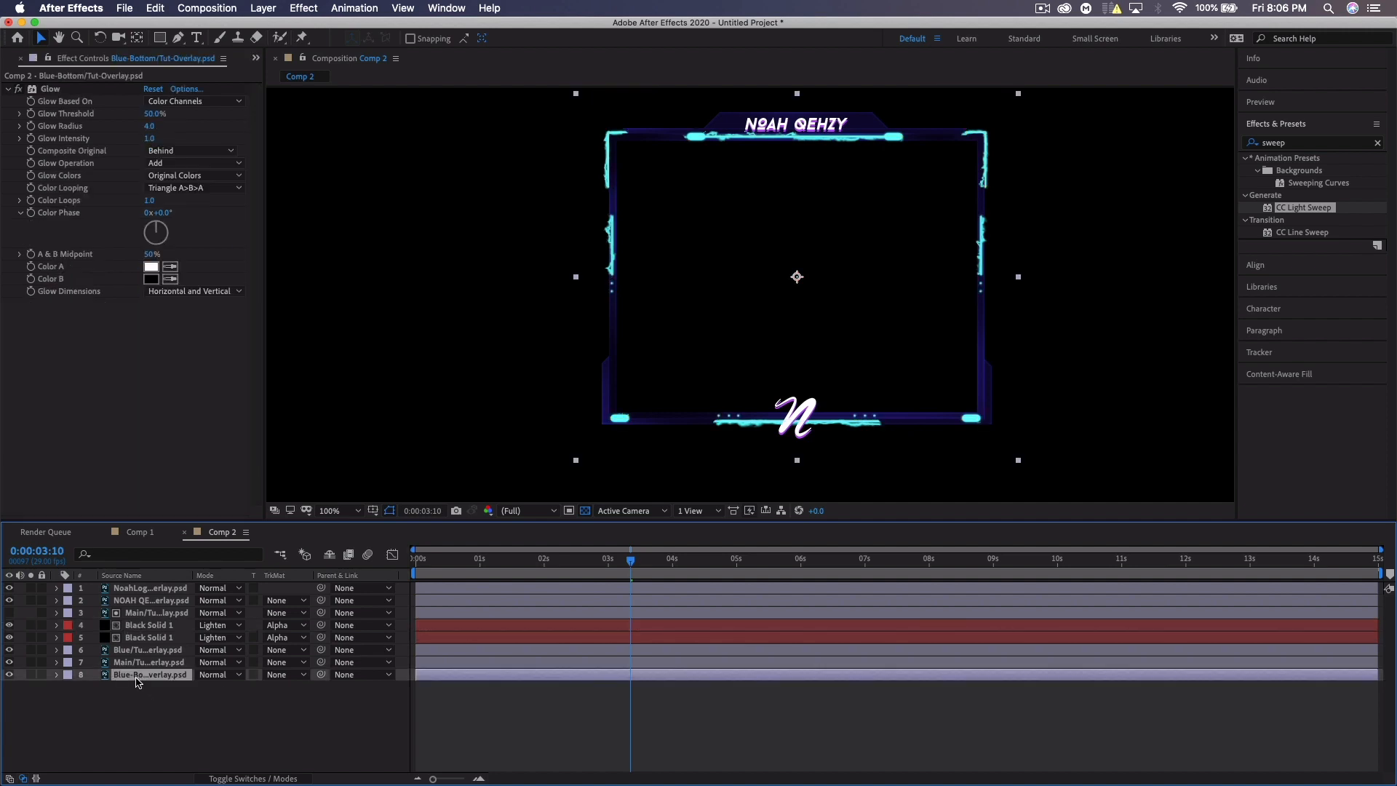
pyautogui.hotkey('ctrl', 'd')
pyautogui.moveTo(139, 677); pyautogui.dragTo(147, 633)
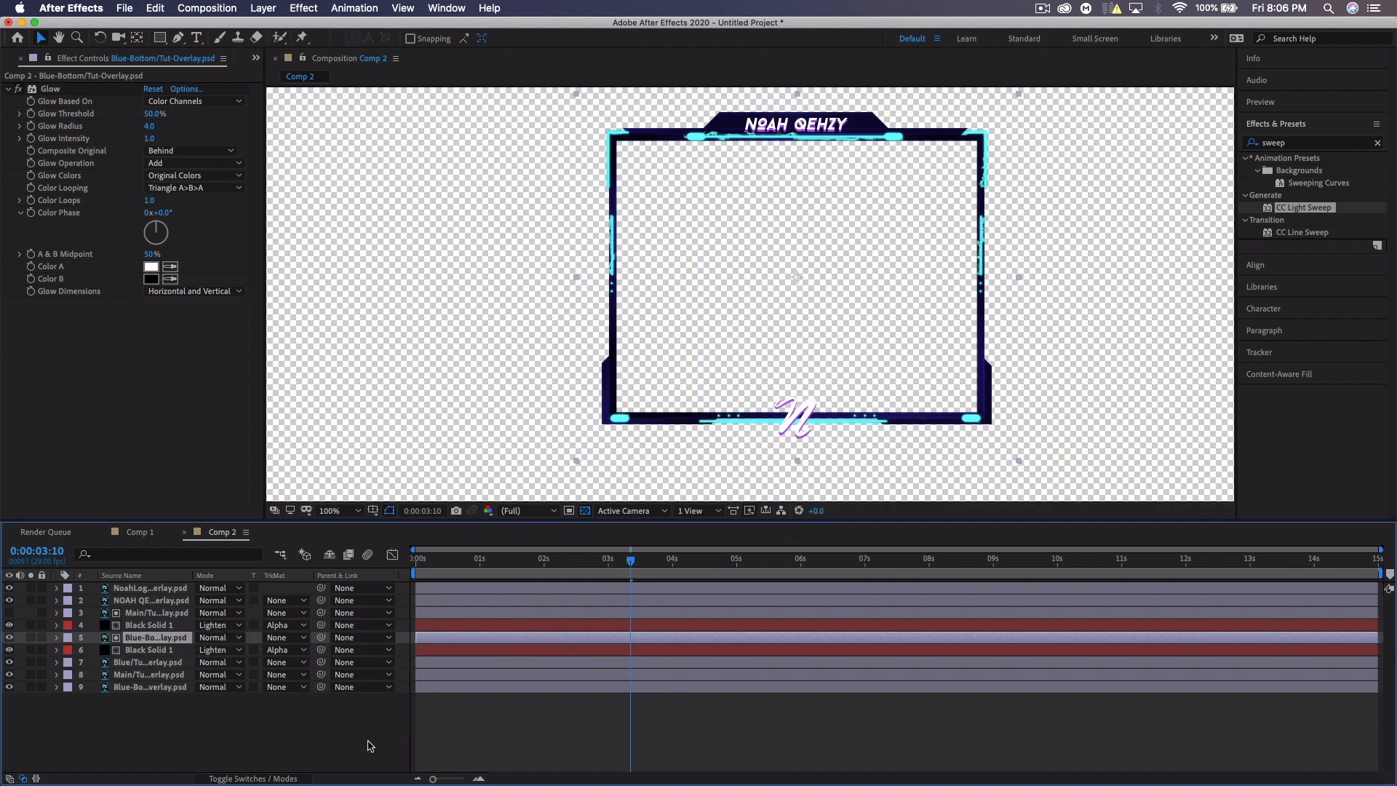
pyautogui.click(399, 721)
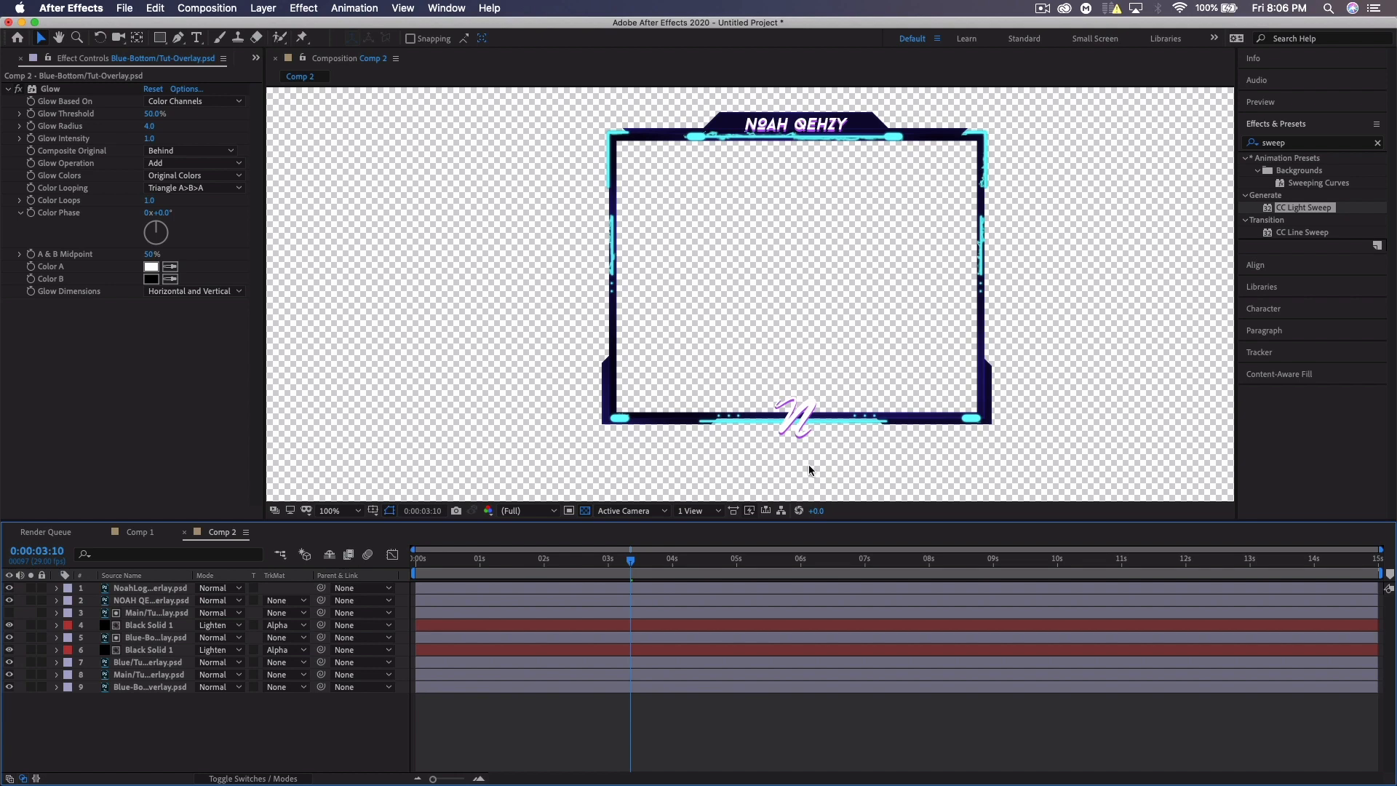
pyautogui.press('space')
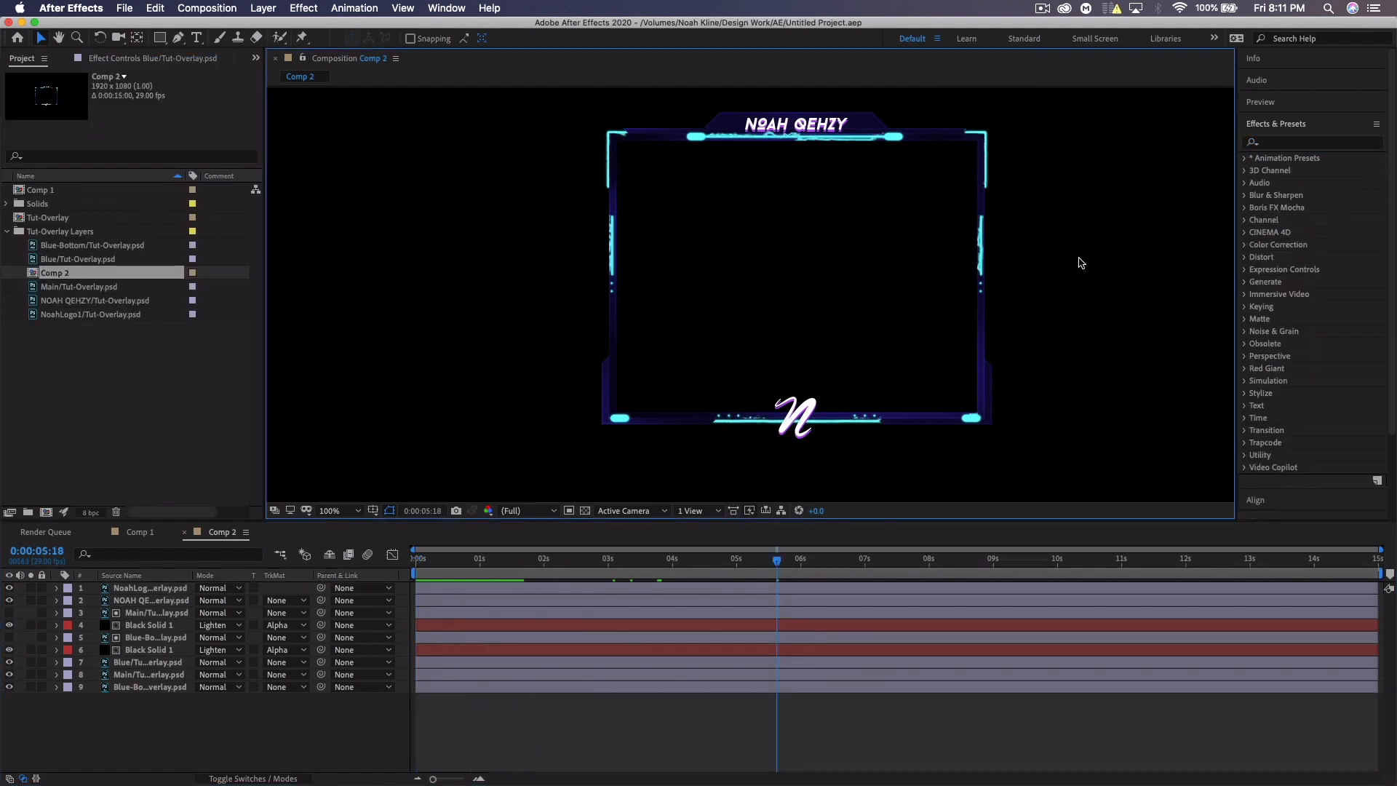
# Create a new adjustment layer above all layers in Comp 2
pyautogui.press('h')
pyautogui.moveTo(1051, 272); pyautogui.dragTo(954, 287)
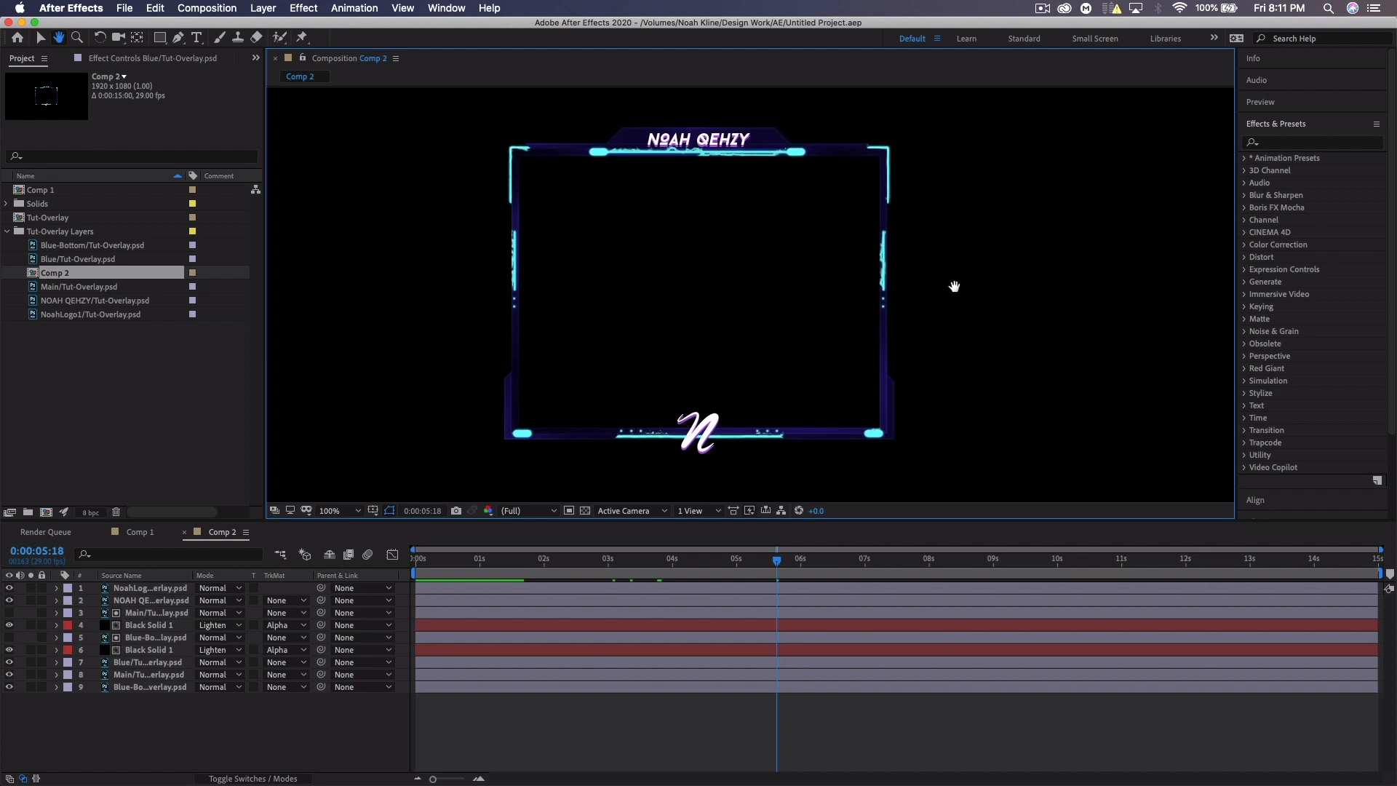
pyautogui.press('v')
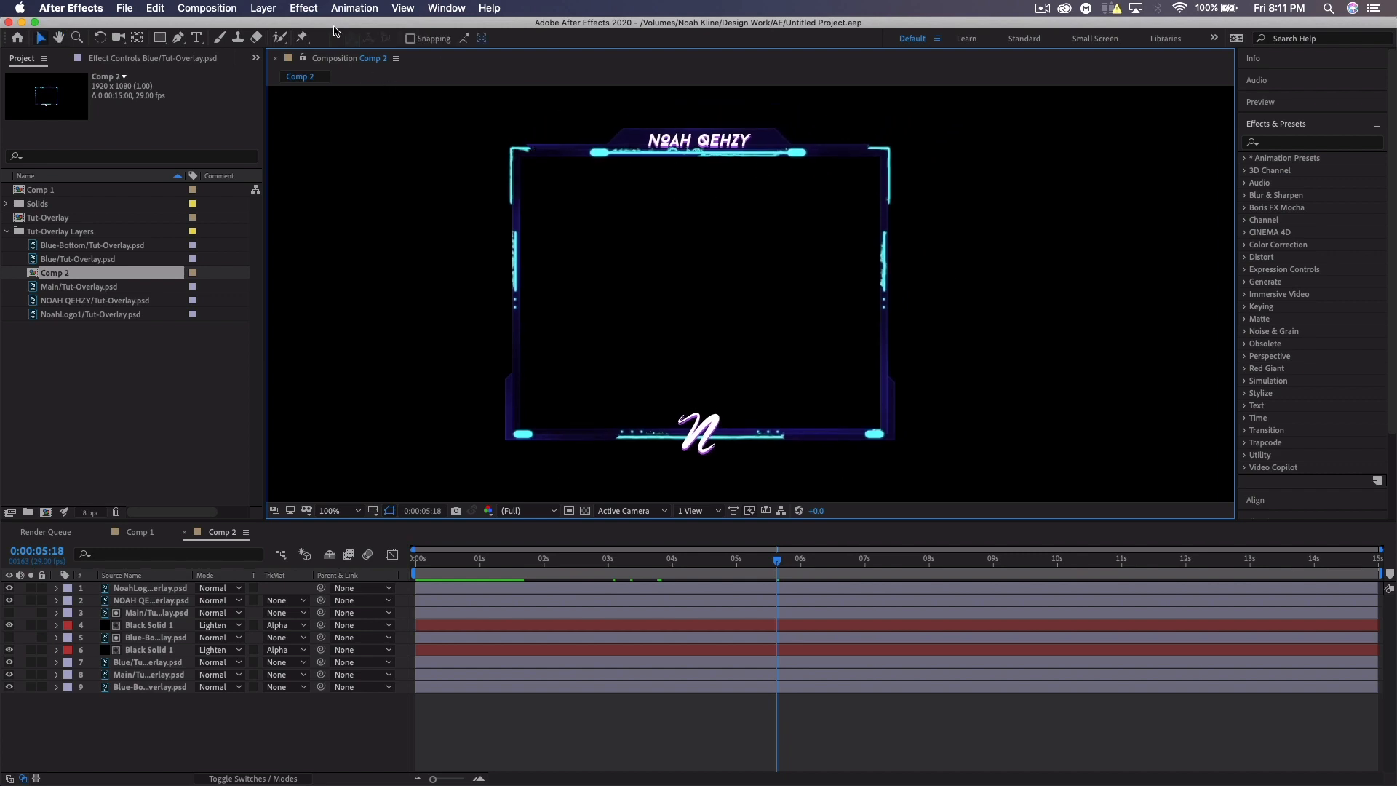
pyautogui.click(273, 8)
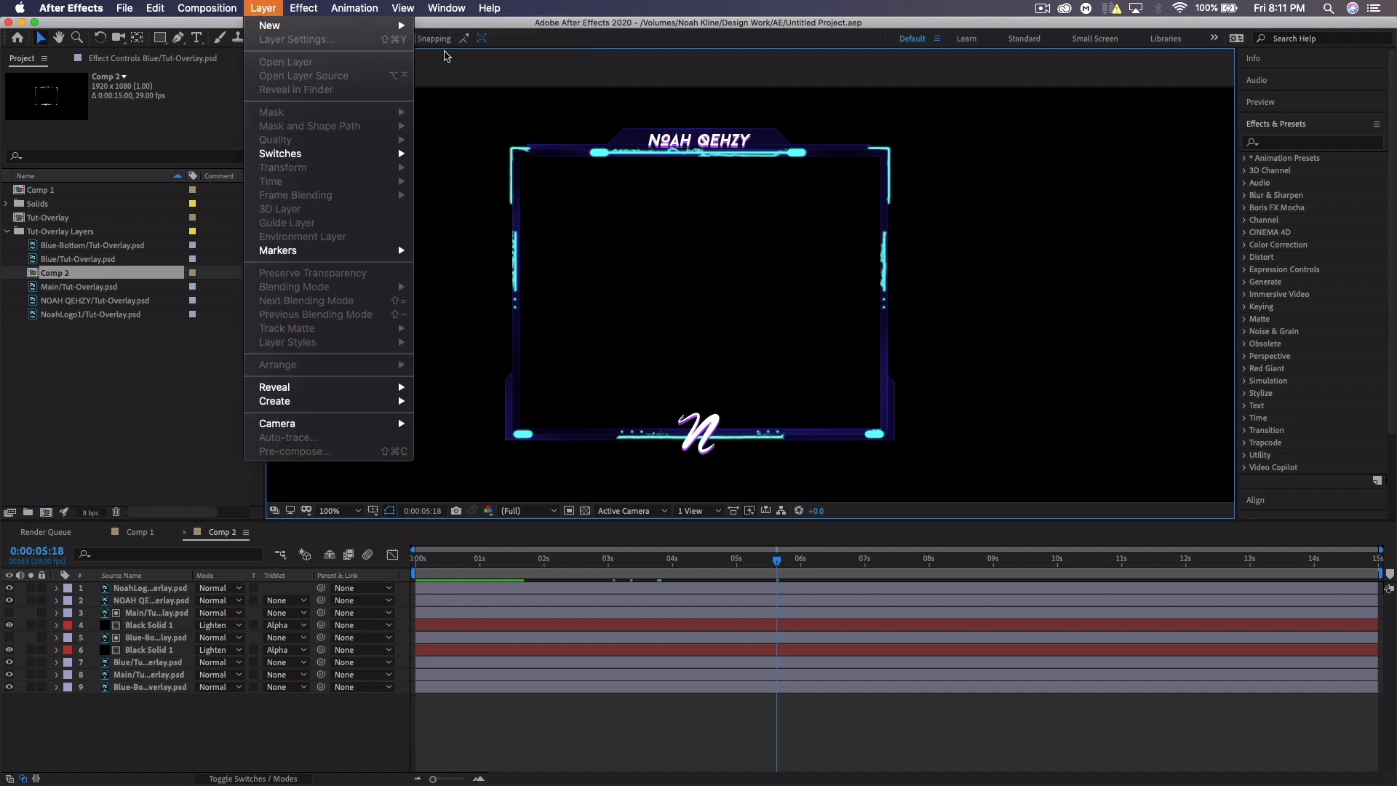
pyautogui.moveTo(369, 26)
pyautogui.click(513, 114)
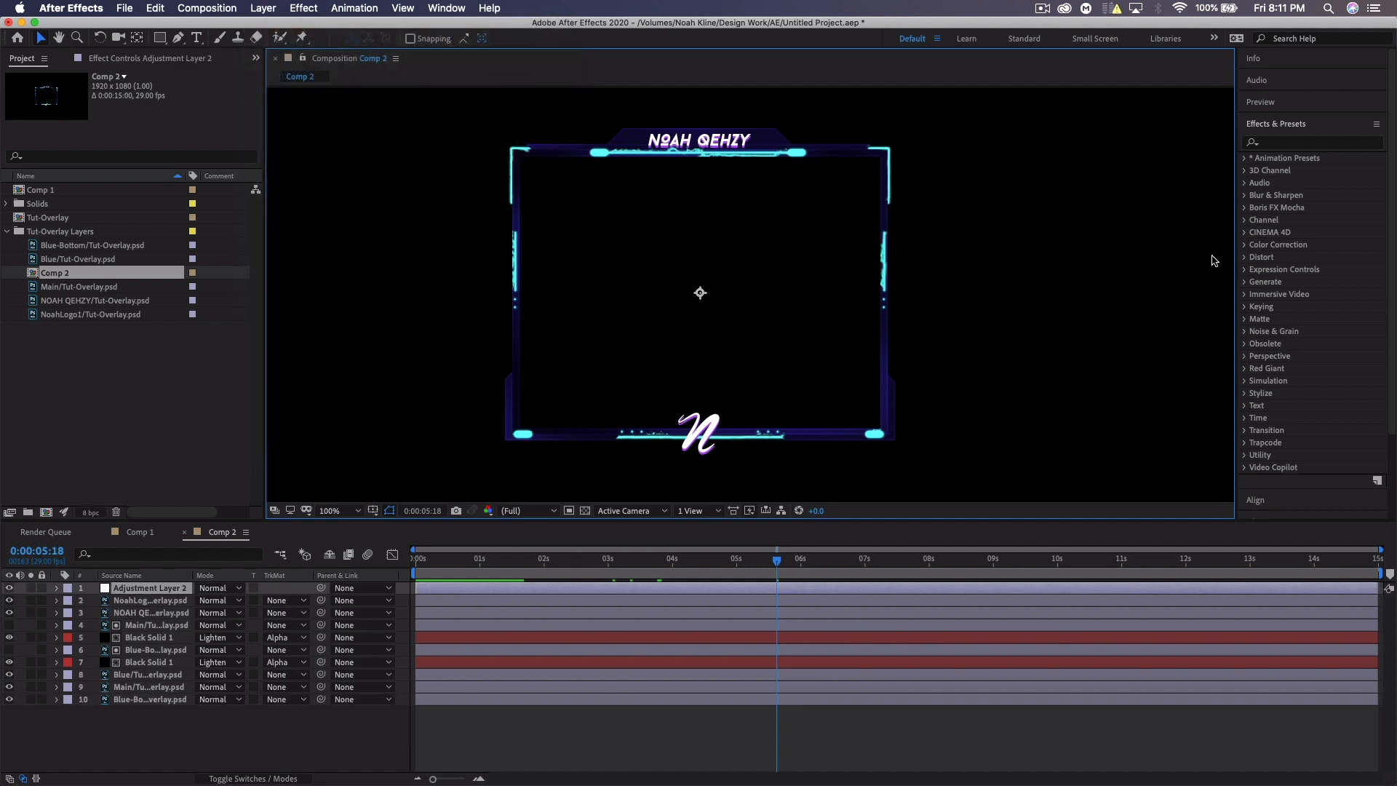
# Apply Hue/Saturation to the adjustment layer and move the current time to 0:00:05:00
pyautogui.click(1305, 145)
pyautogui.write('hue')
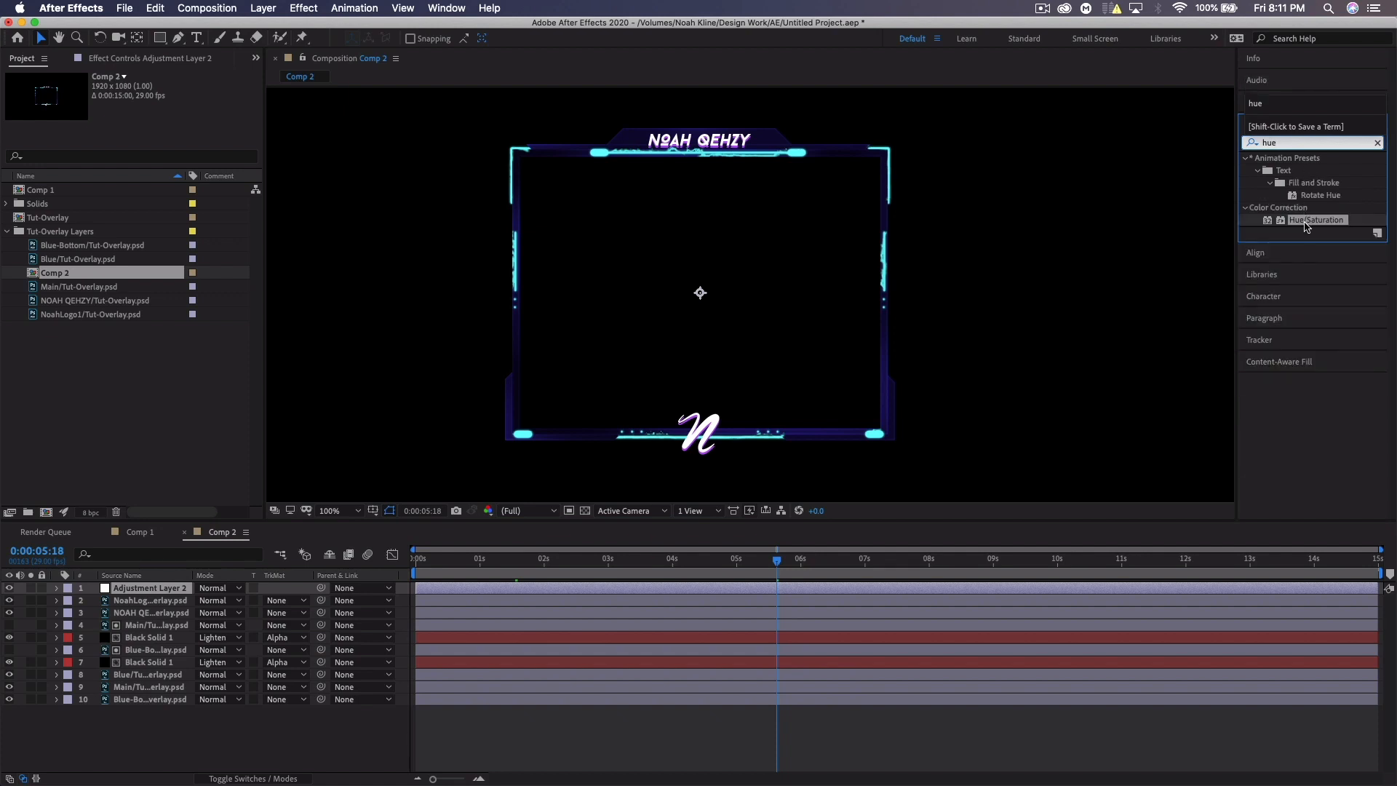
pyautogui.moveTo(1307, 221); pyautogui.dragTo(150, 588)
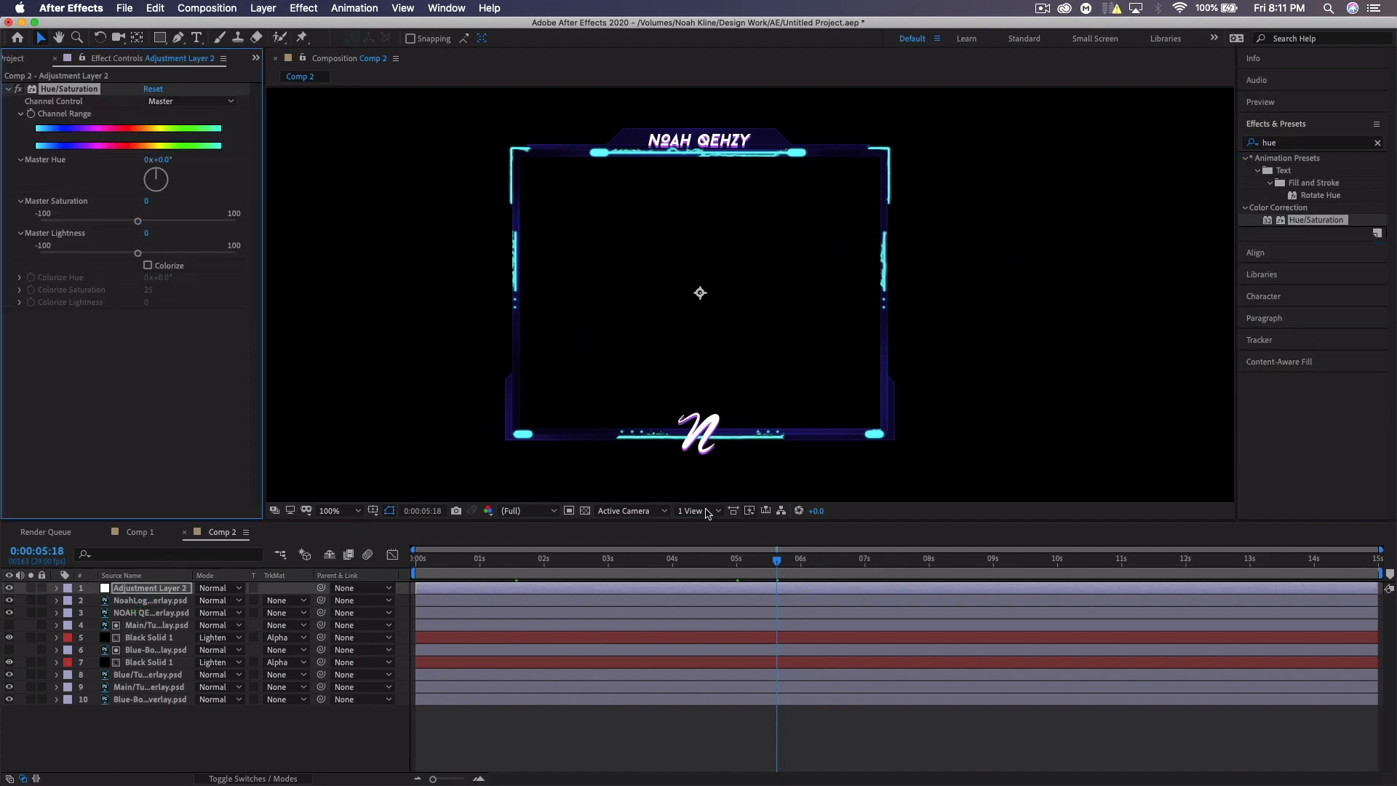
pyautogui.click(715, 565)
pyautogui.moveTo(715, 565)
pyautogui.mouseDown()
pyautogui.moveTo(751, 559)
pyautogui.moveTo(737, 558)
pyautogui.mouseUp()
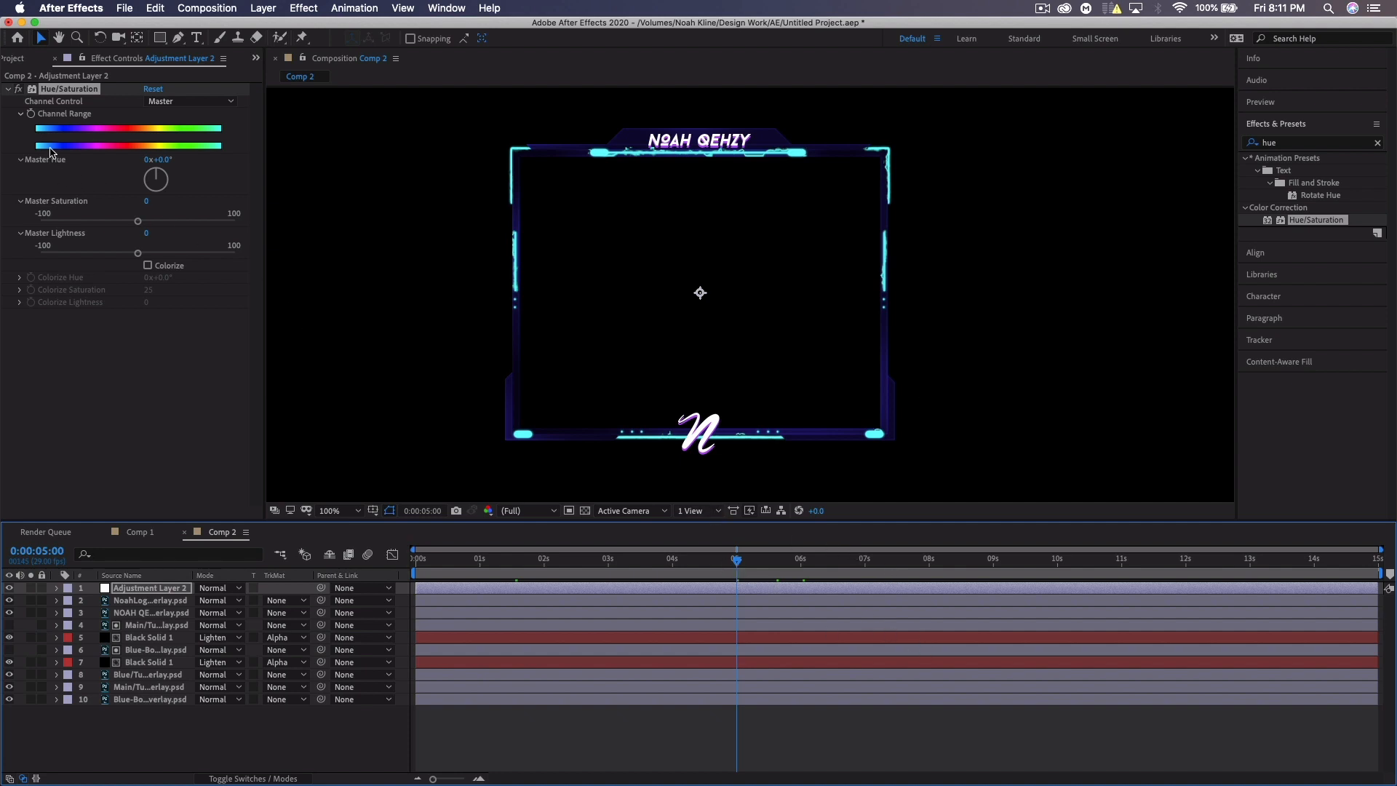
pyautogui.click(30, 114)
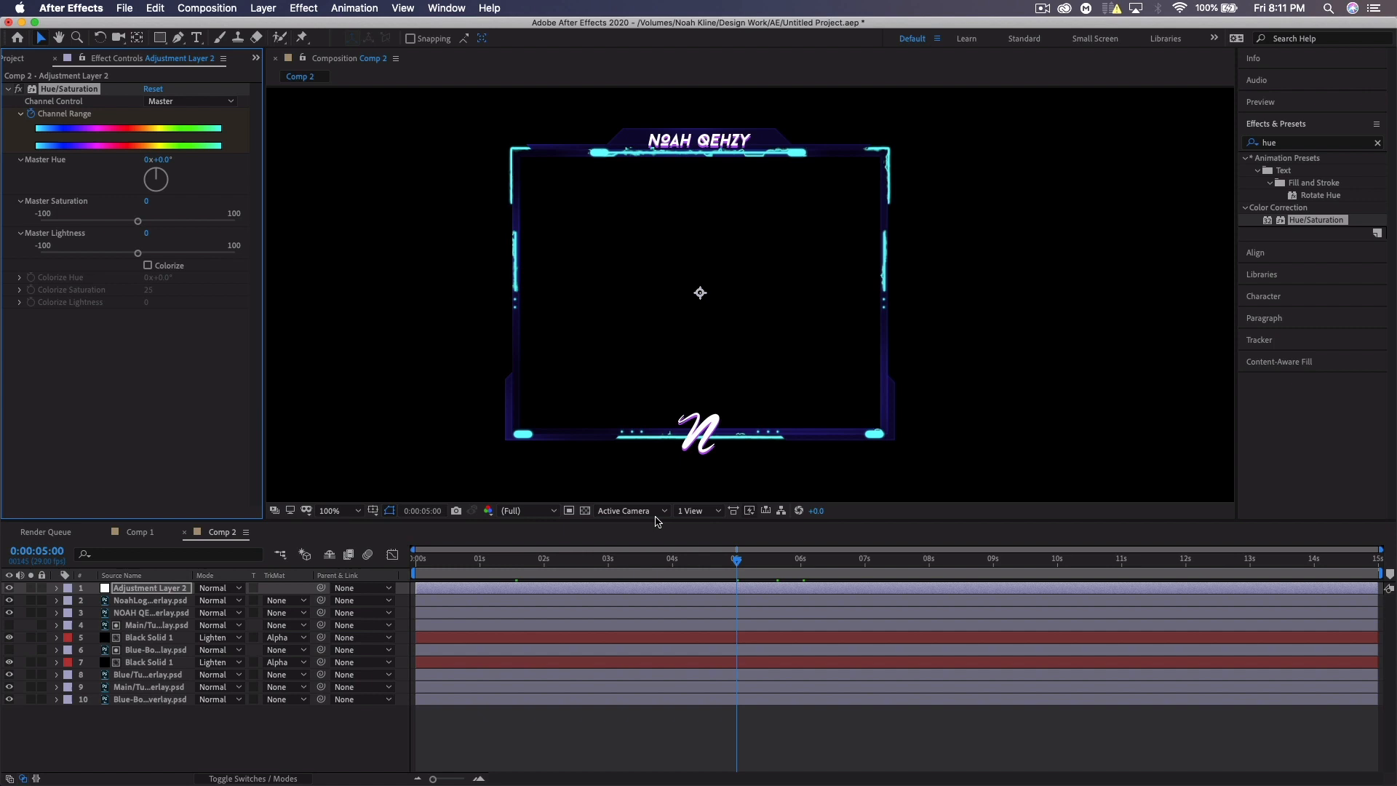
pyautogui.moveTo(737, 560); pyautogui.dragTo(800, 560)
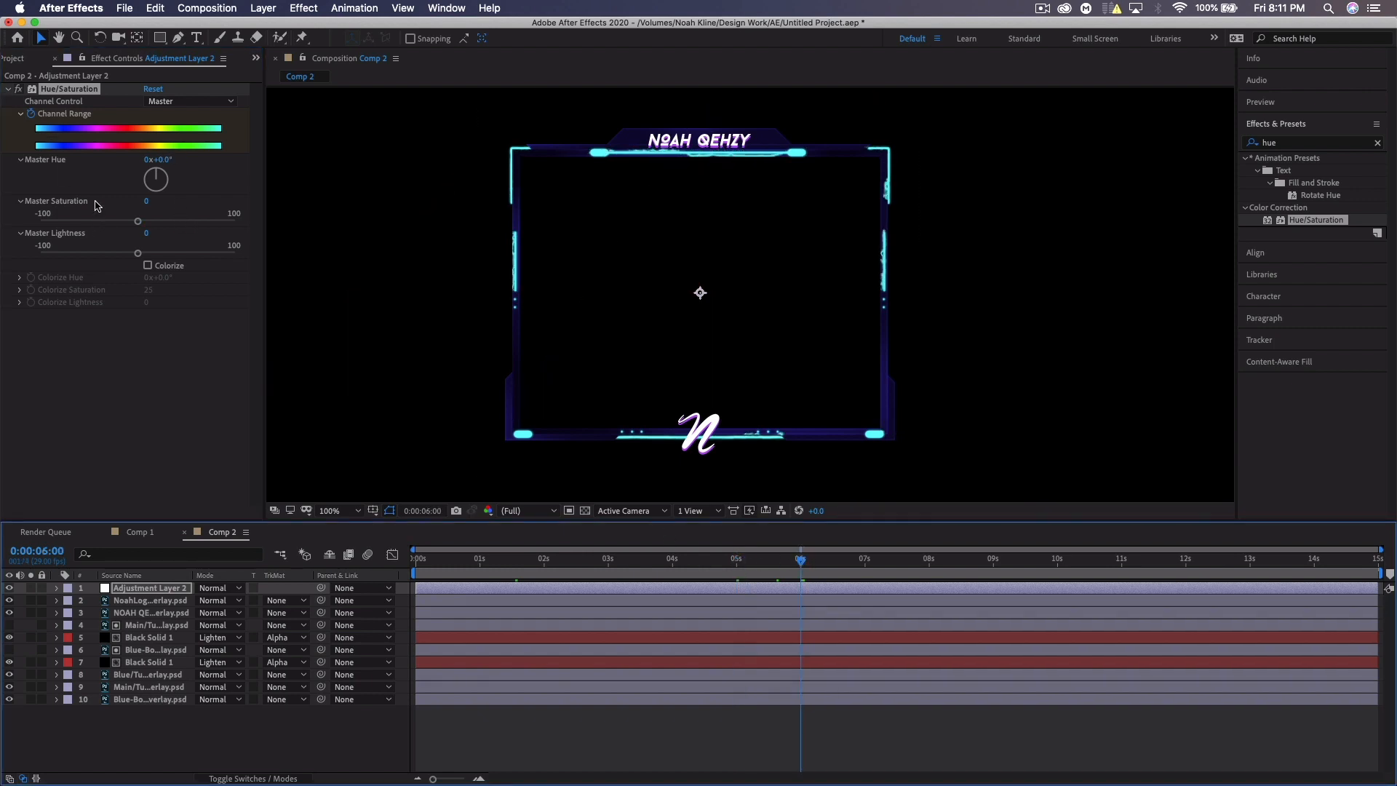
pyautogui.press('super+z')
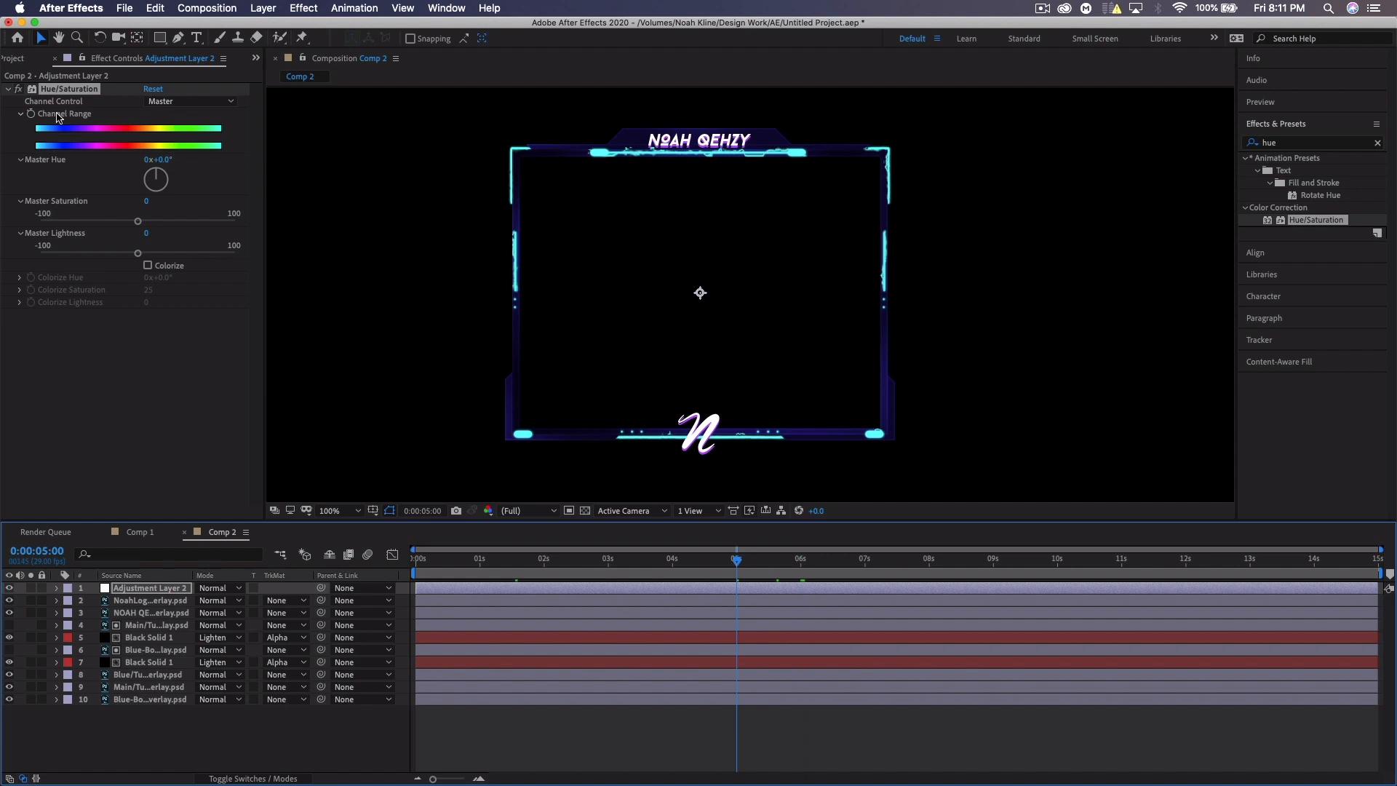
# Set Hue/Saturation's Channel Control to Cyans and enable Channel Range keyframing at 0:00:05:00
pyautogui.click(167, 106)
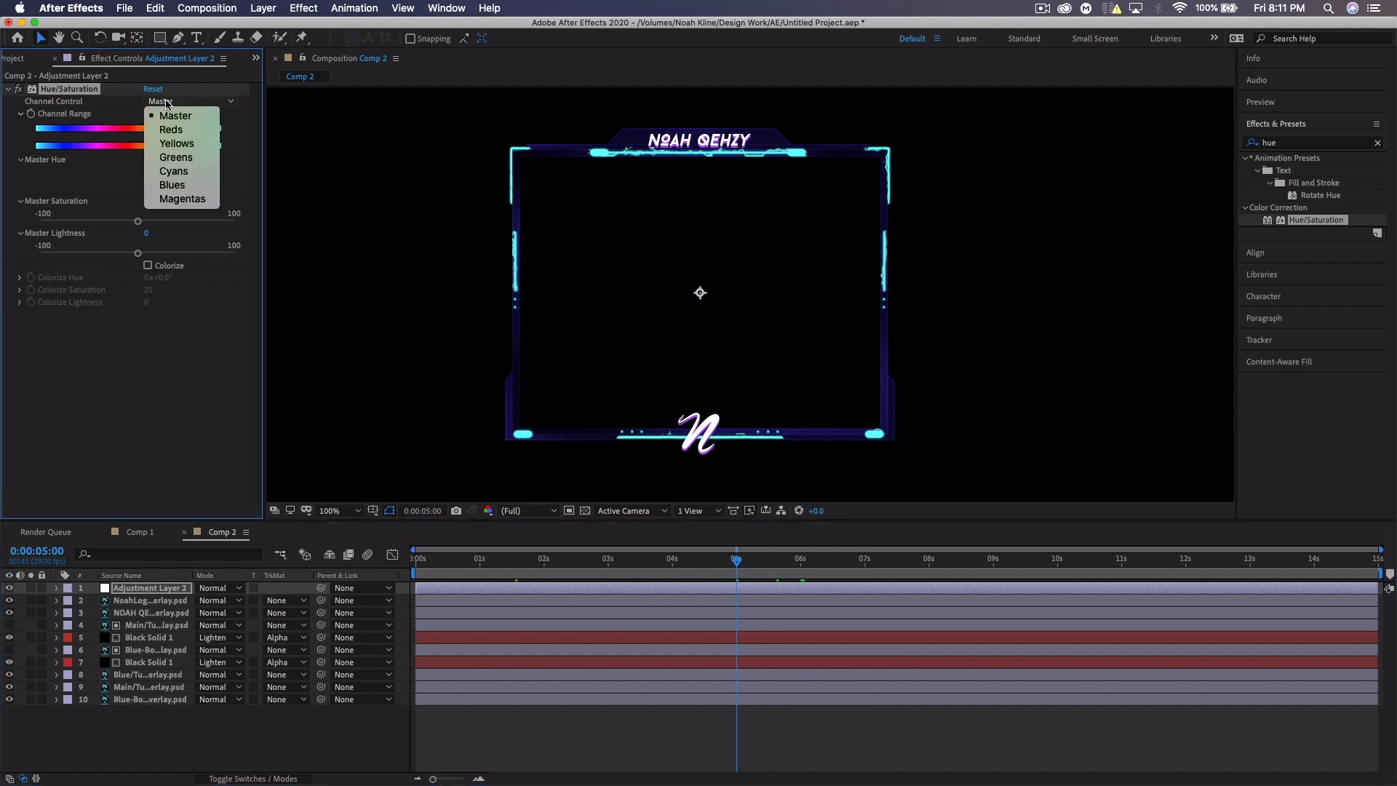
pyautogui.click(182, 172)
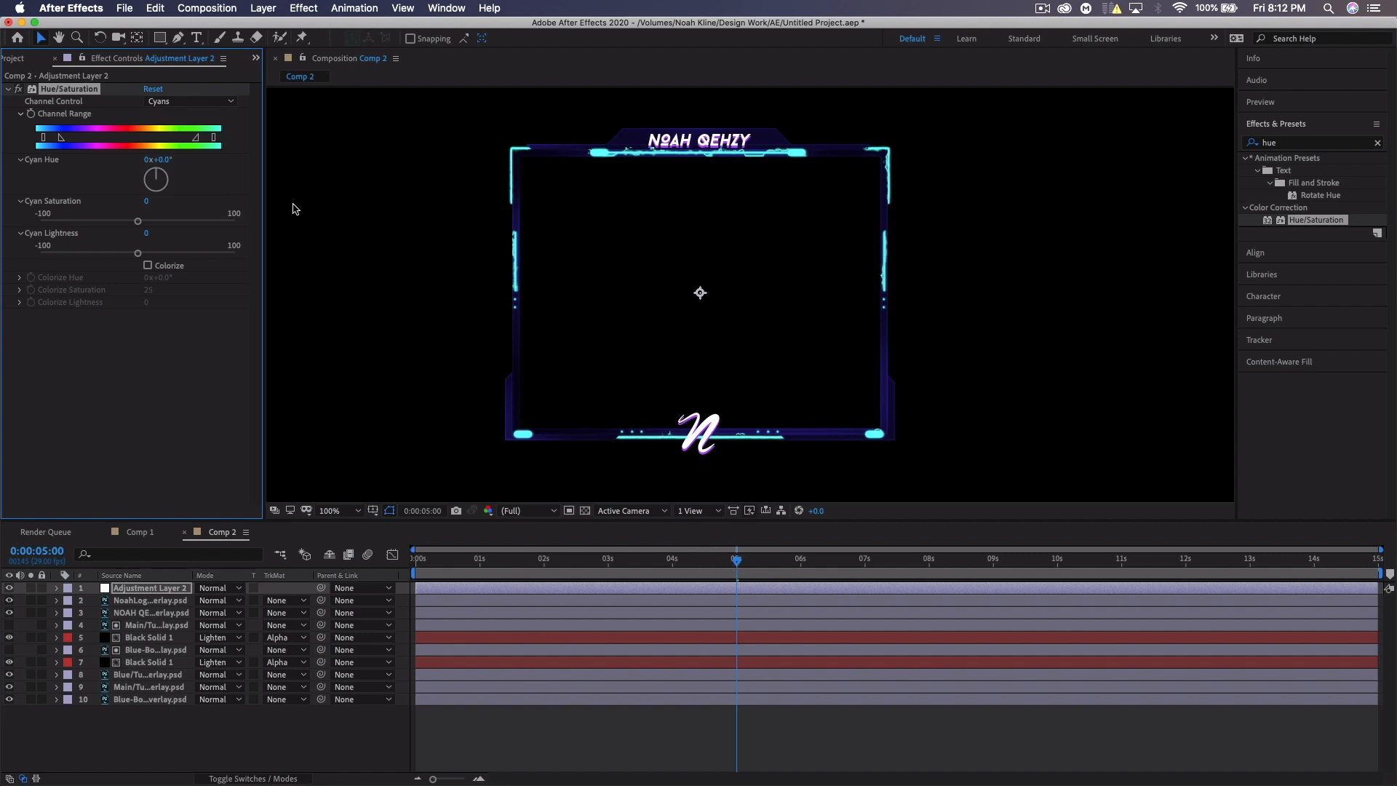
pyautogui.click(31, 114)
# Set the Cyan Hue to 360° at 0:00:06:00 and scrub through the resulting colour cycle
pyautogui.click(799, 561)
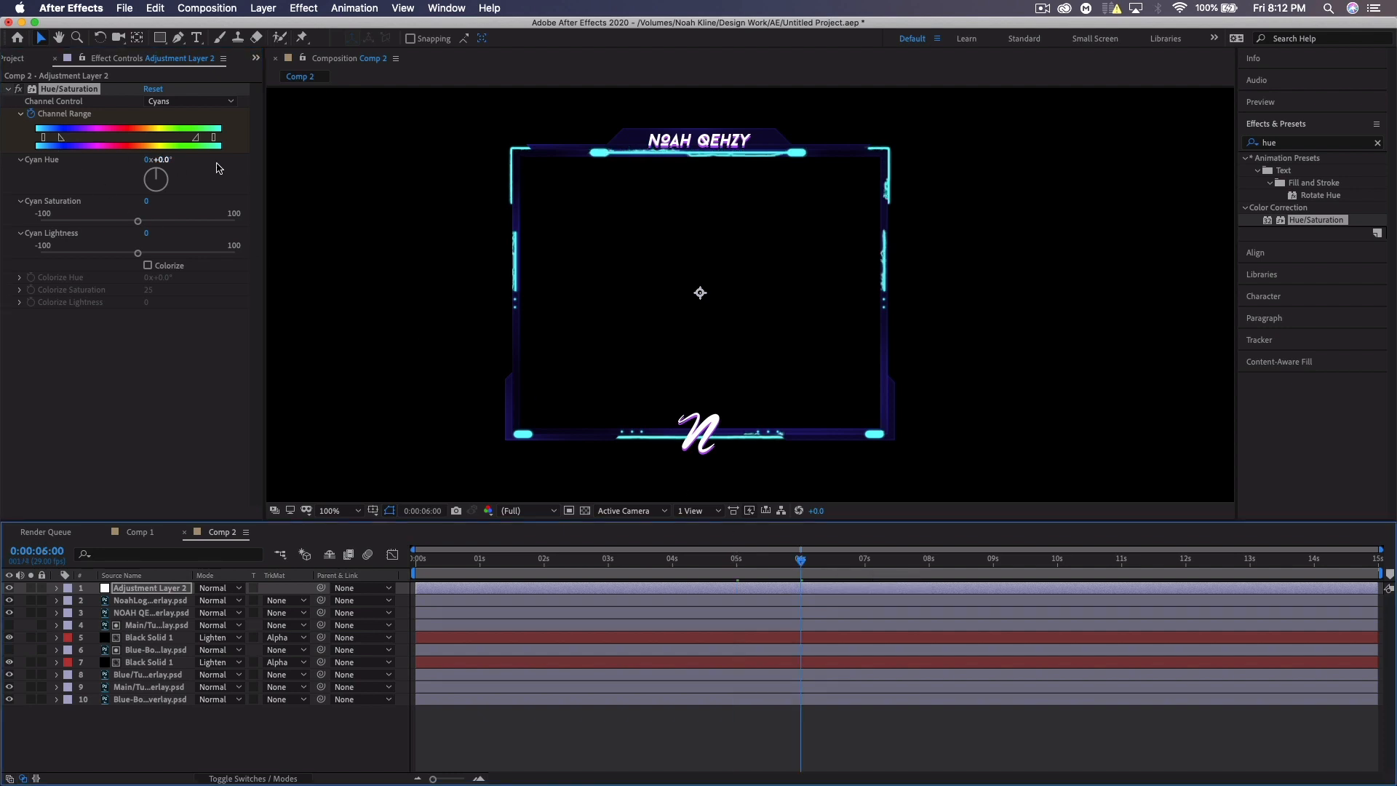
pyautogui.click(163, 160)
pyautogui.write('3')
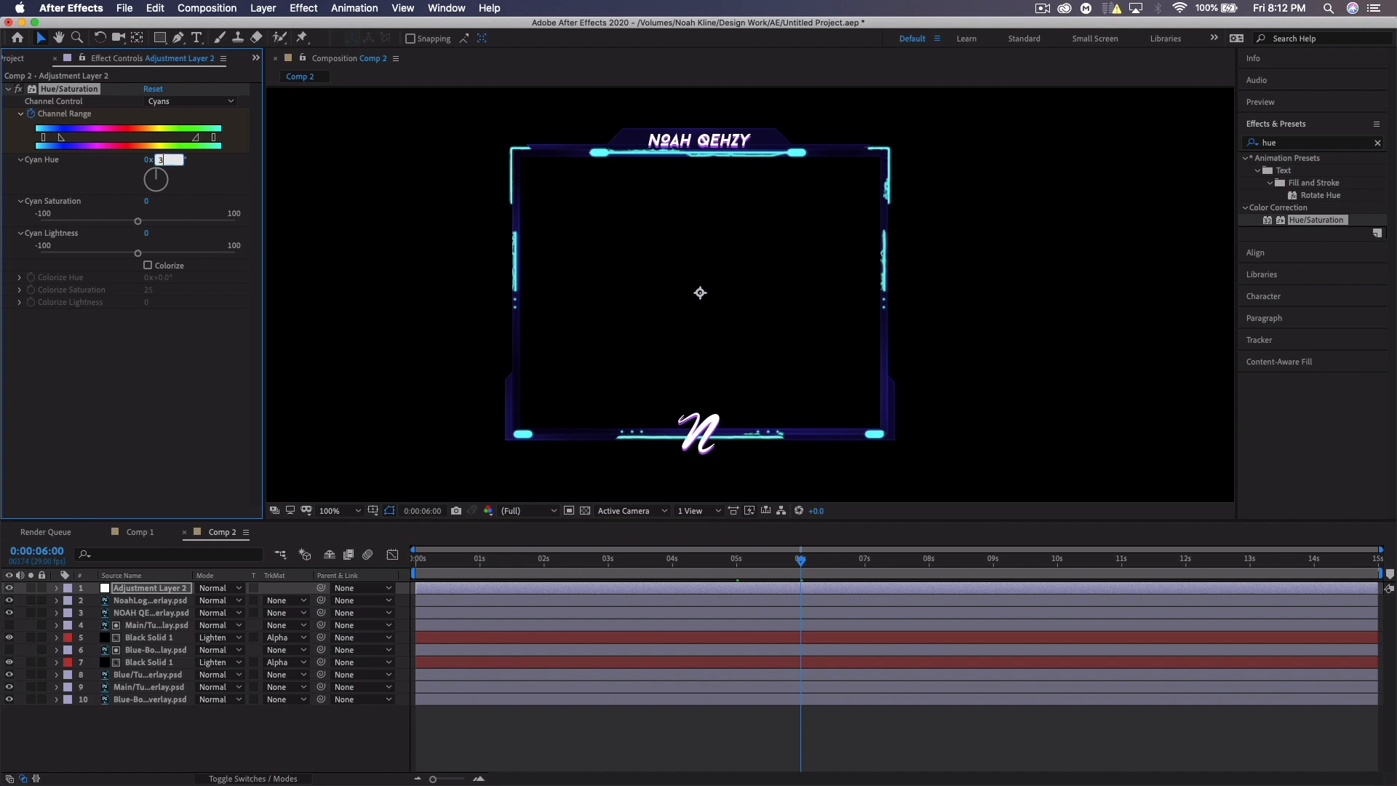
pyautogui.write('60')
pyautogui.press('Return')
pyautogui.moveTo(727, 560); pyautogui.dragTo(786, 565)
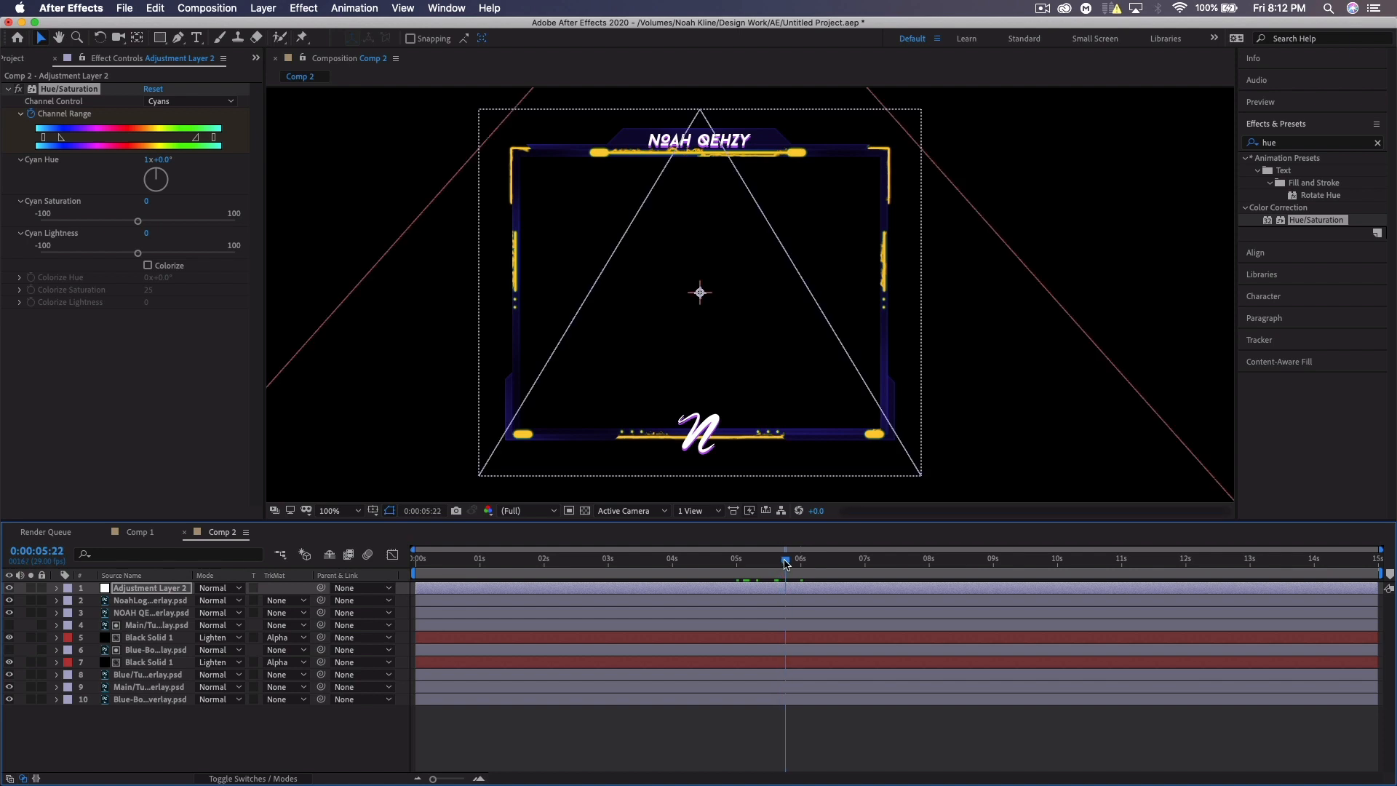
pyautogui.moveTo(786, 564); pyautogui.dragTo(799, 566)
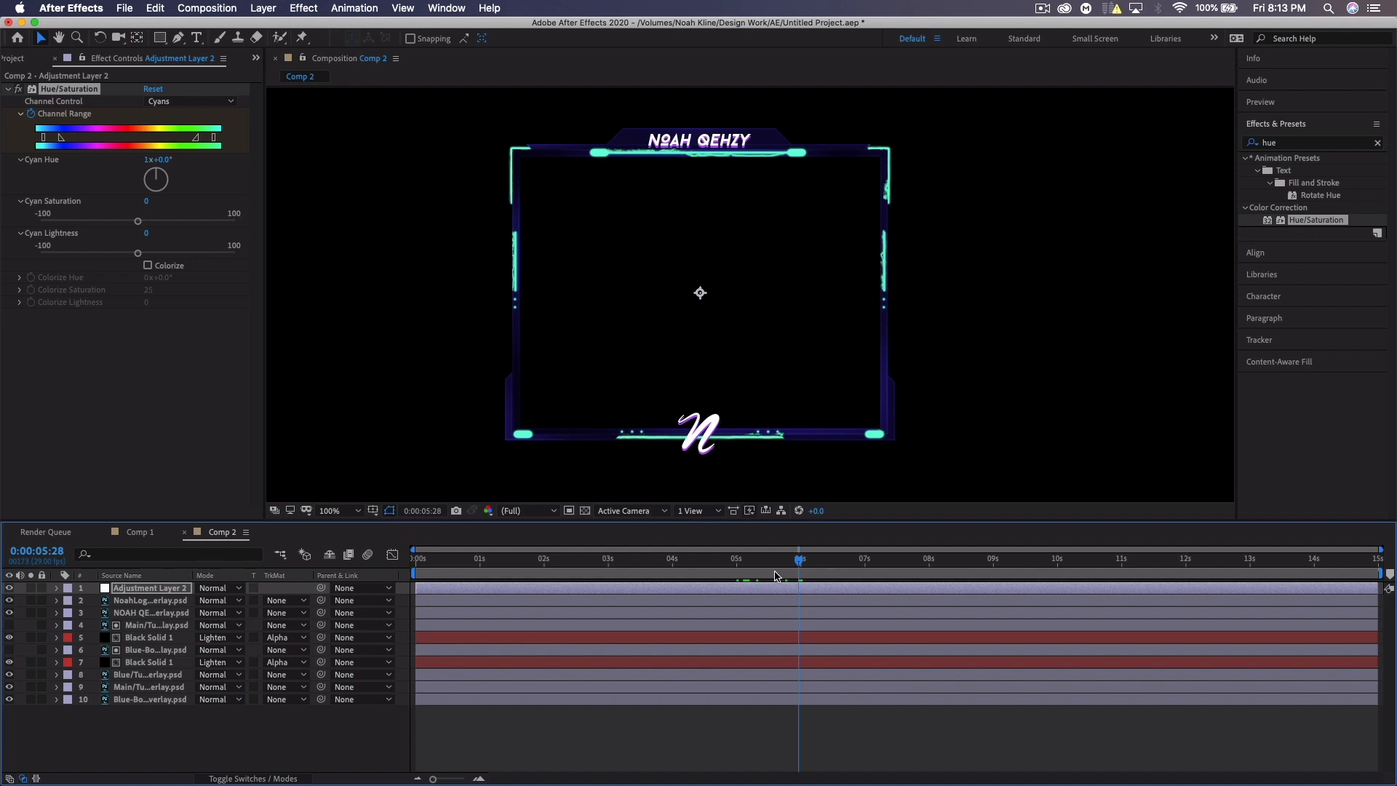
# Return the current time to 0:00:05:00 and apply Wave Warp to the N logo layer
pyautogui.click(737, 561)
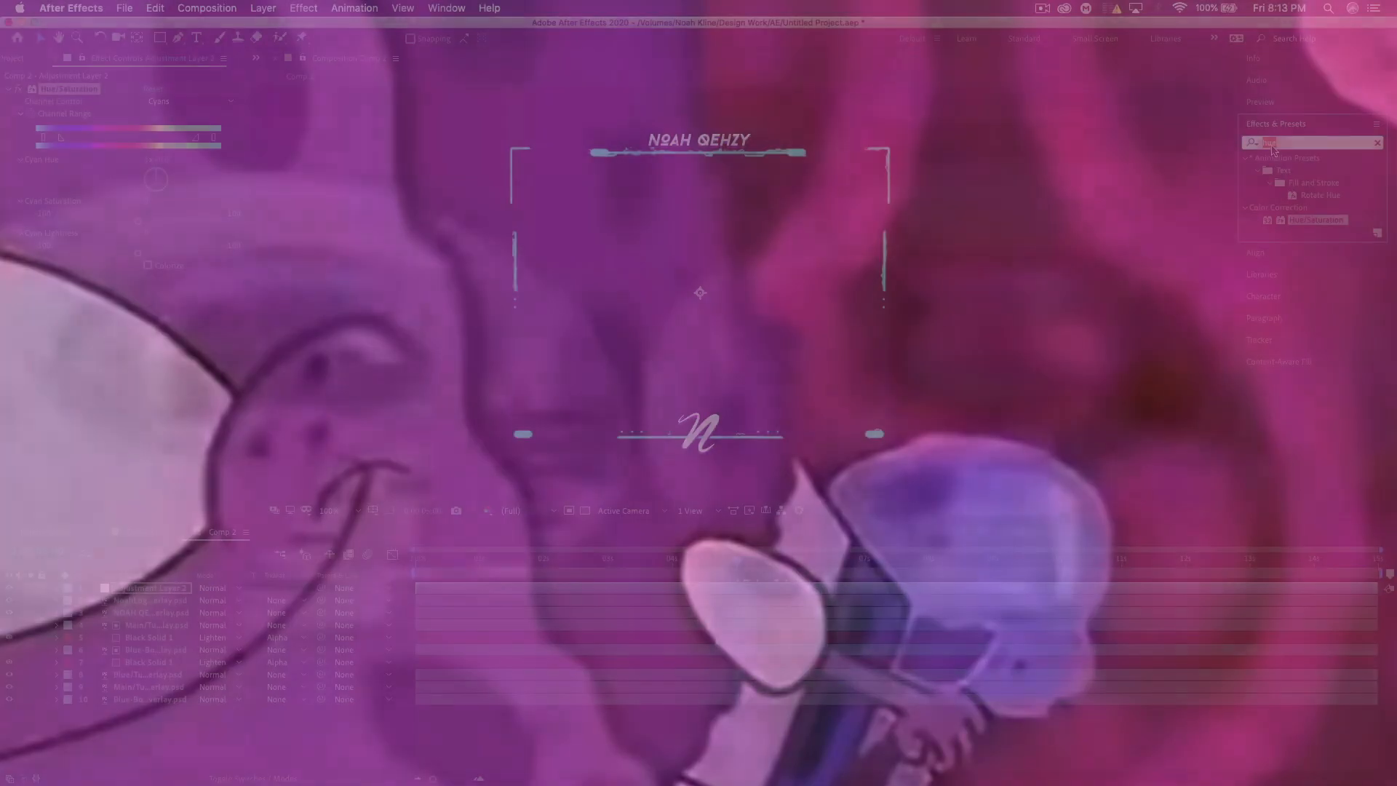
pyautogui.write('ave')
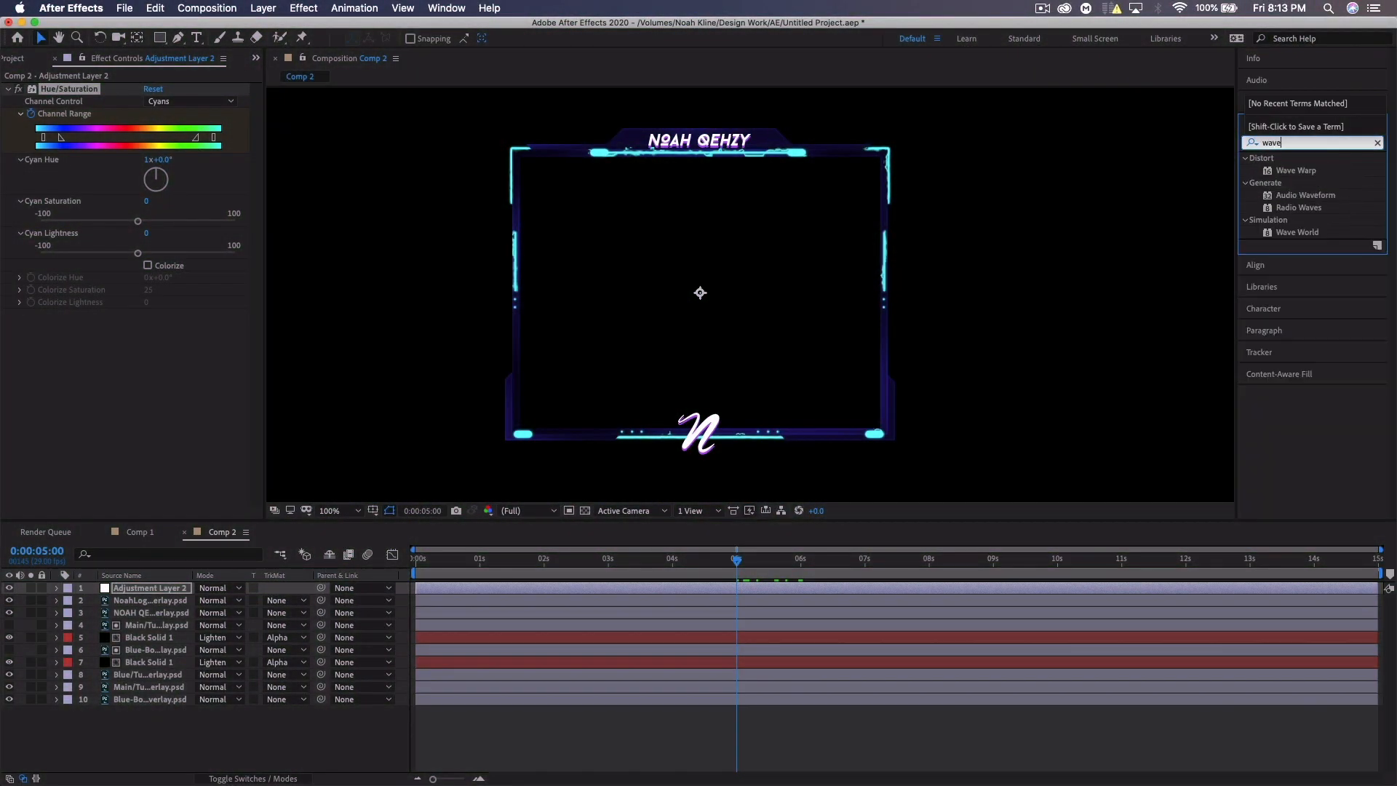
pyautogui.moveTo(1295, 175); pyautogui.dragTo(138, 606)
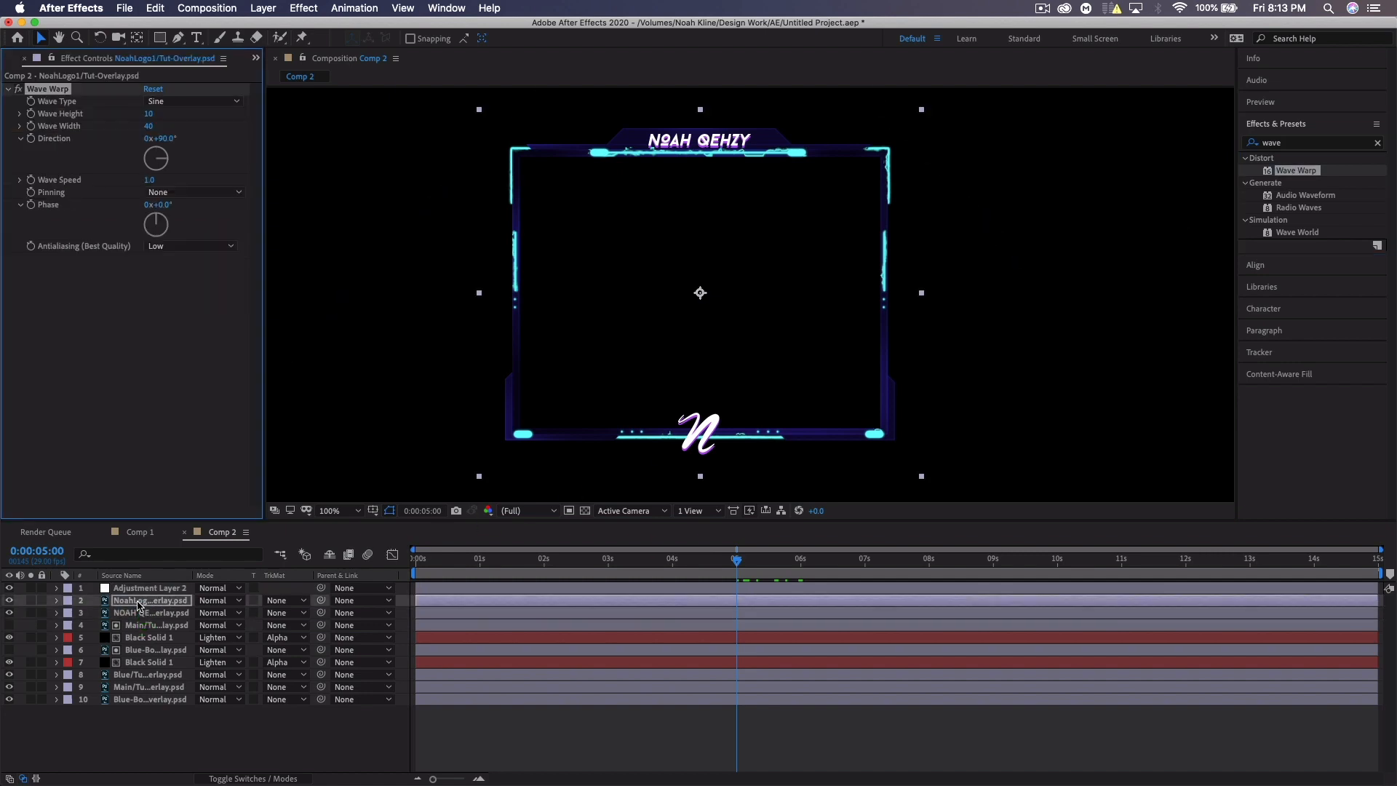
pyautogui.click(164, 337)
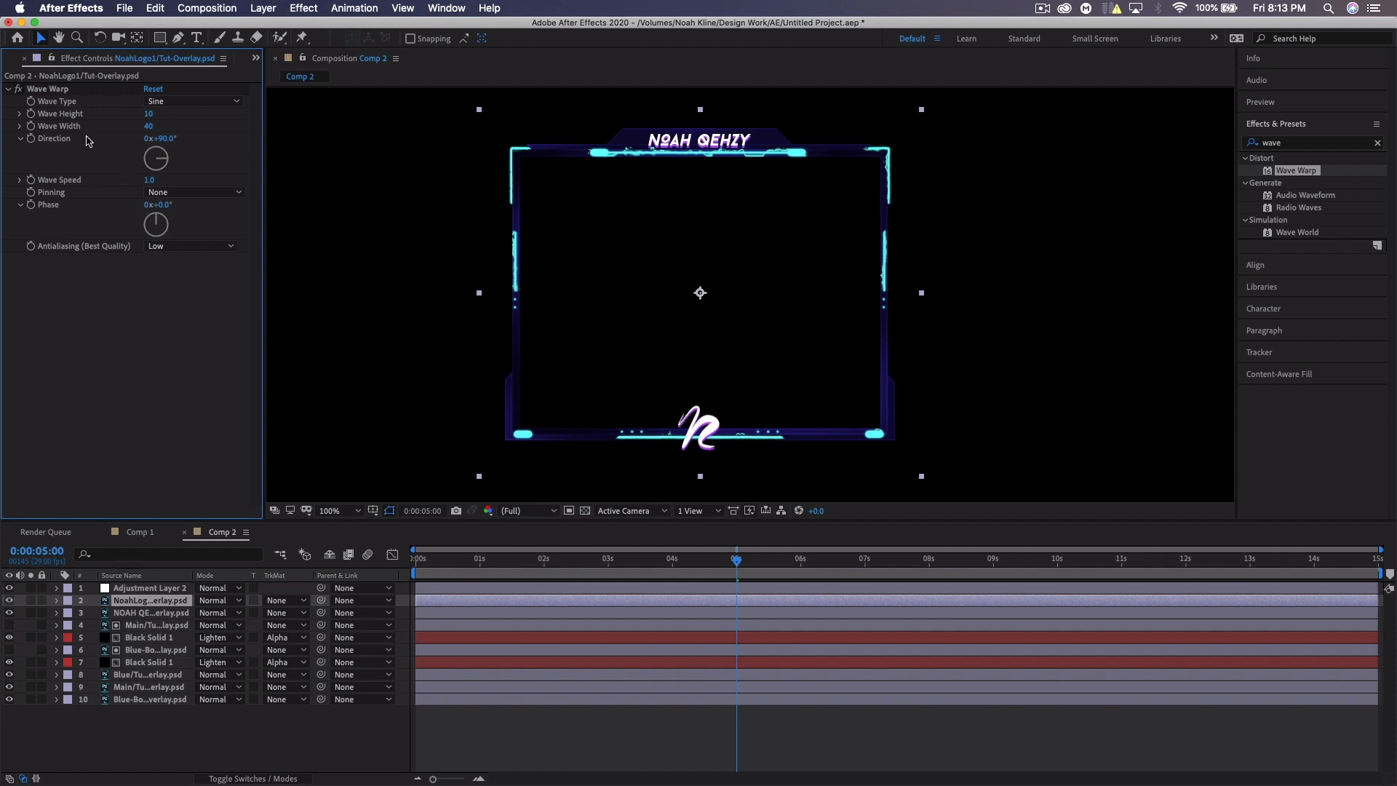
# Enable keyframing for Wave Warp's Wave Height at 0:00:05:00 and set its value to 0
pyautogui.click(30, 116)
pyautogui.click(149, 112)
pyautogui.write('0')
pyautogui.press('Return')
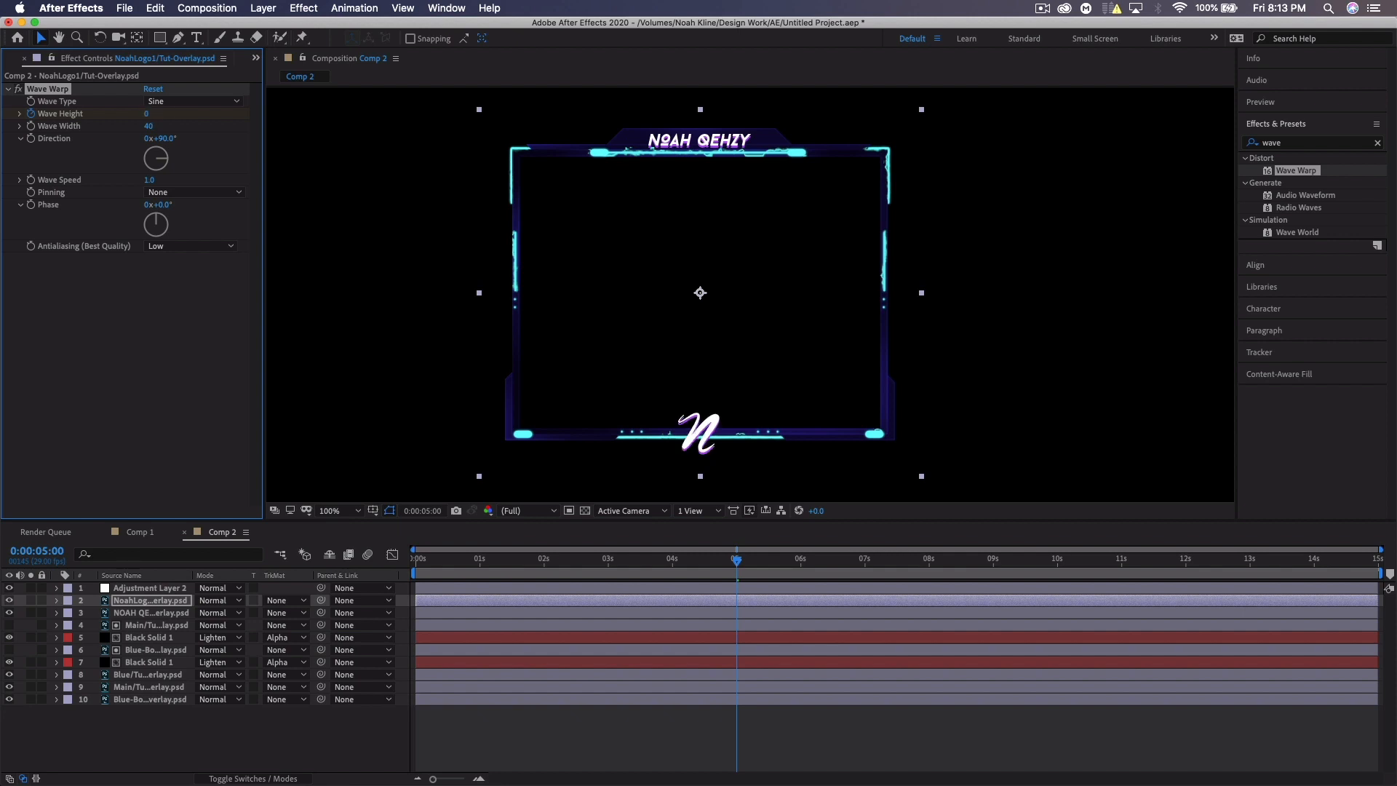
# Keyframe Wave Warp's Wave Height on the N logo layer at 10 for 0:00:05:15 and 0 for 0:00:06:00
pyautogui.moveTo(738, 564); pyautogui.dragTo(773, 566)
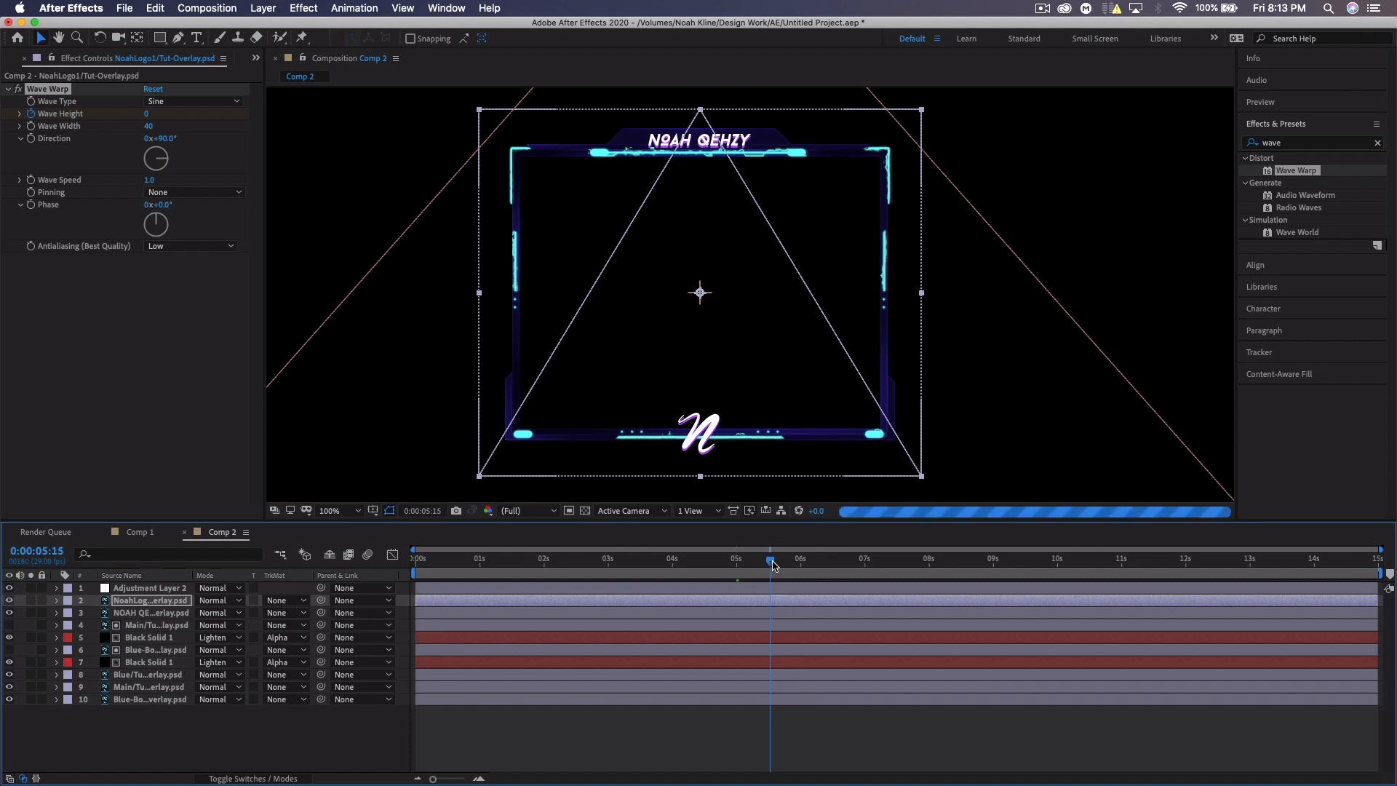
pyautogui.click(146, 113)
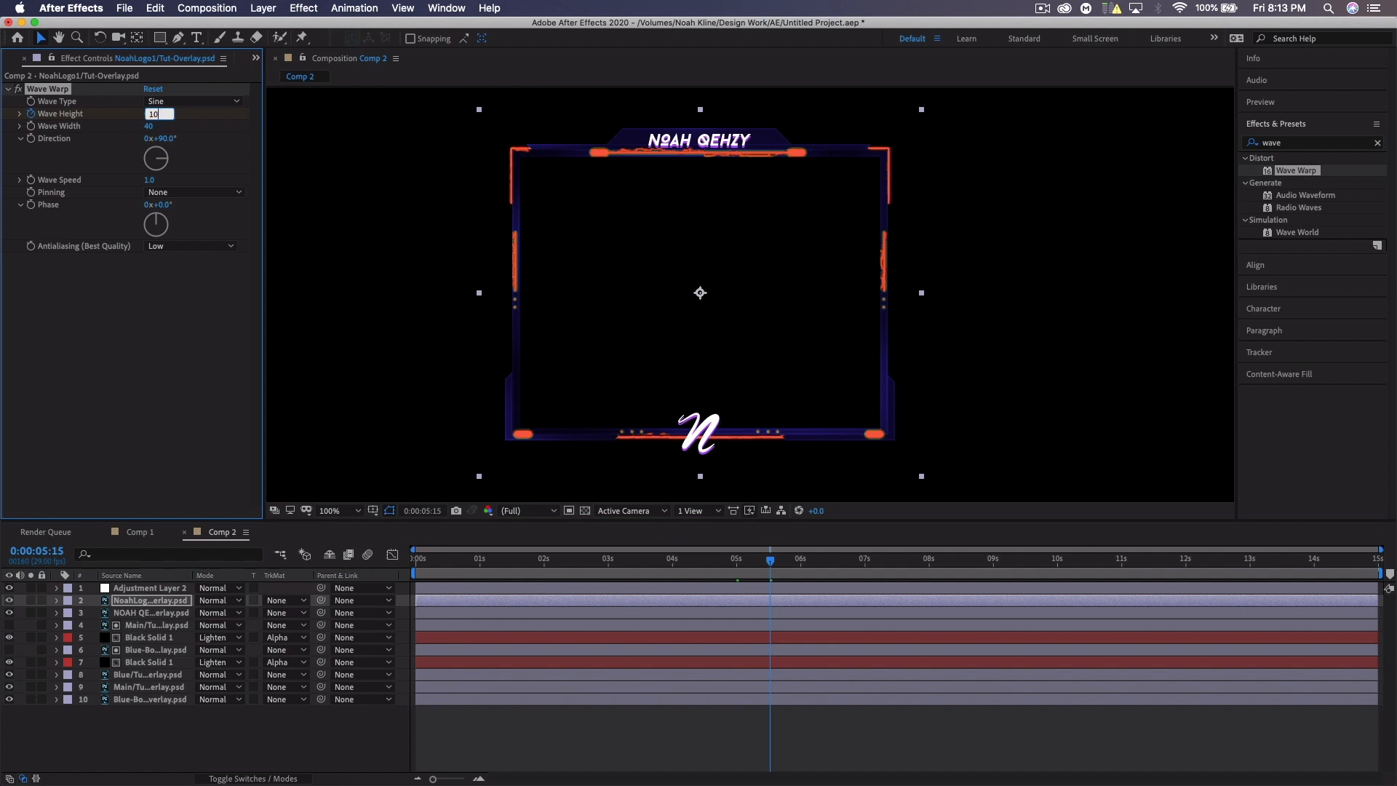
pyautogui.press('Return')
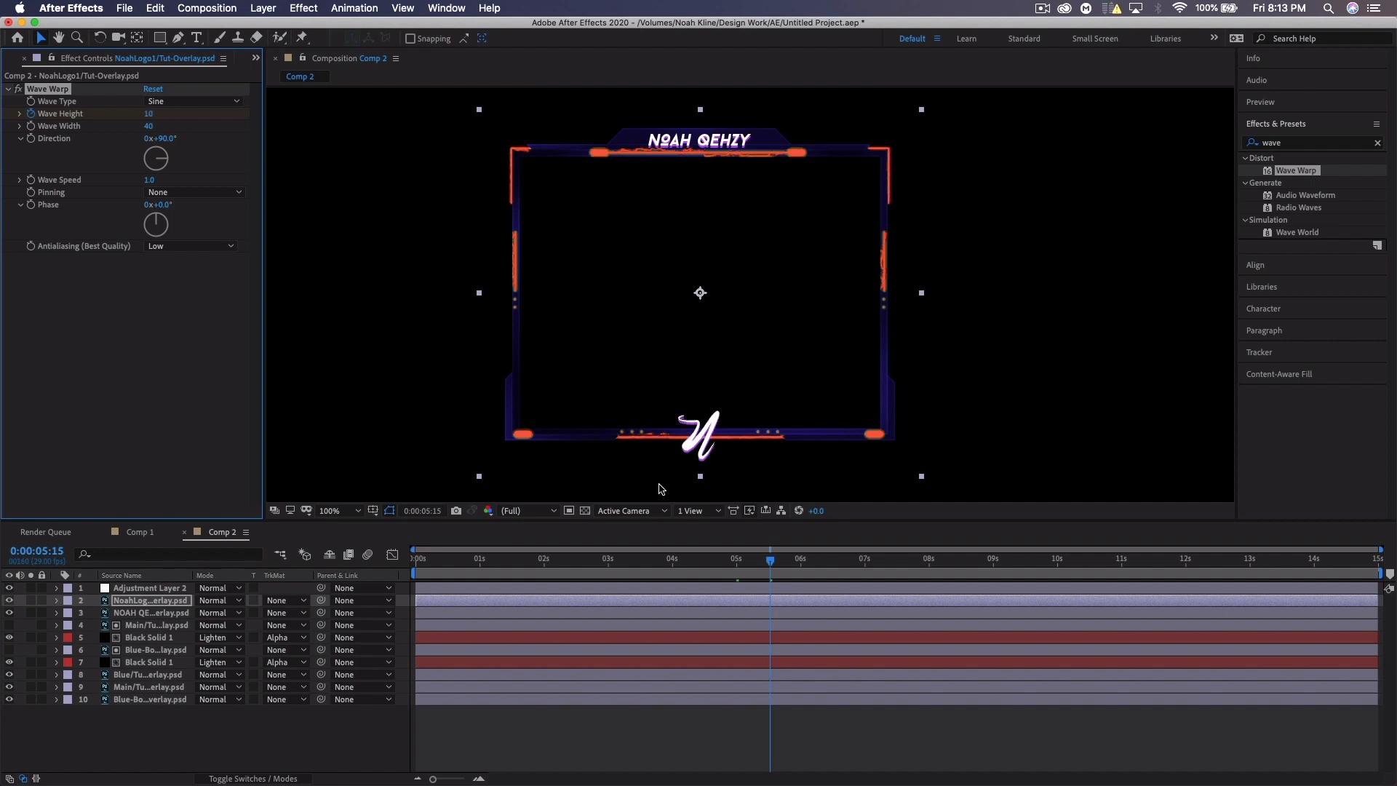
pyautogui.moveTo(772, 562); pyautogui.dragTo(801, 562)
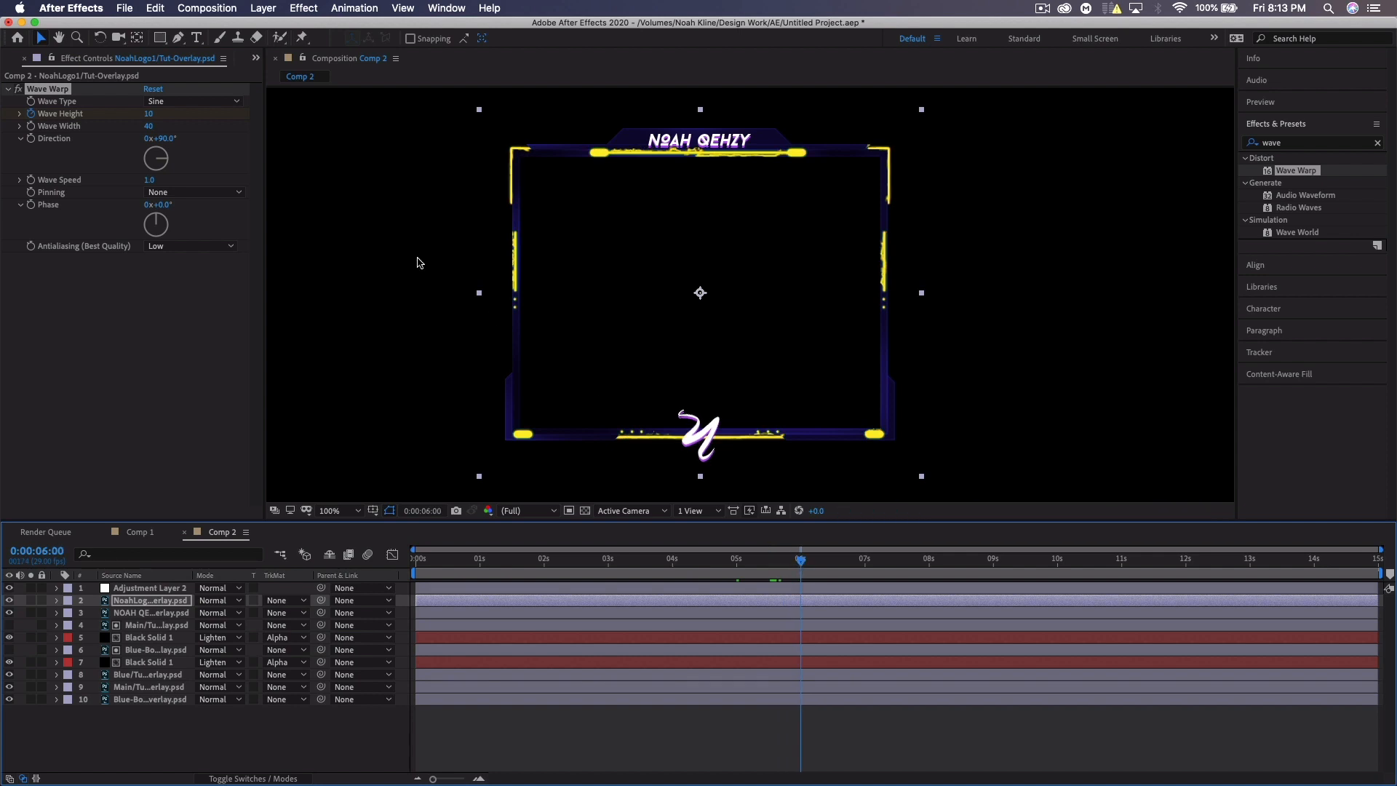
pyautogui.click(149, 114)
pyautogui.write('0')
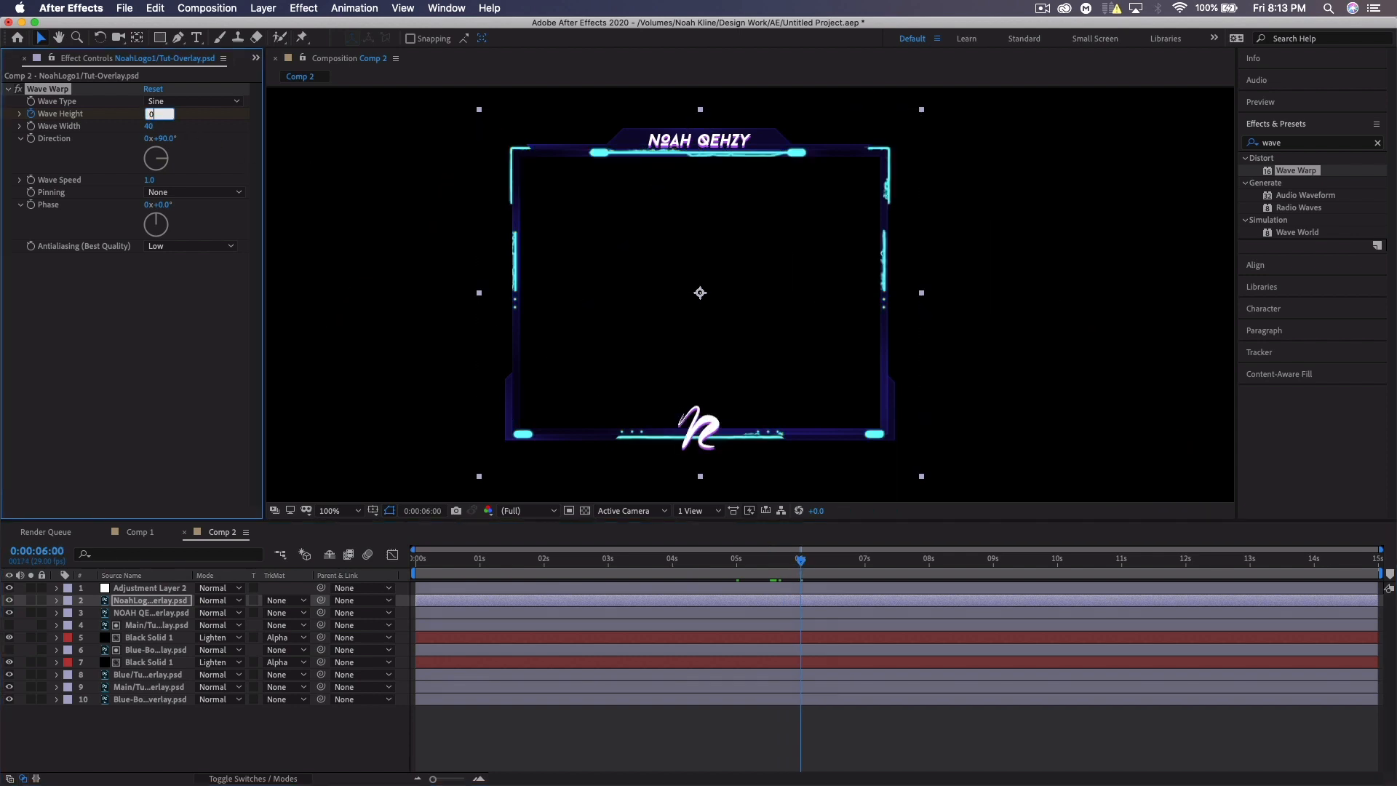
pyautogui.press('Return')
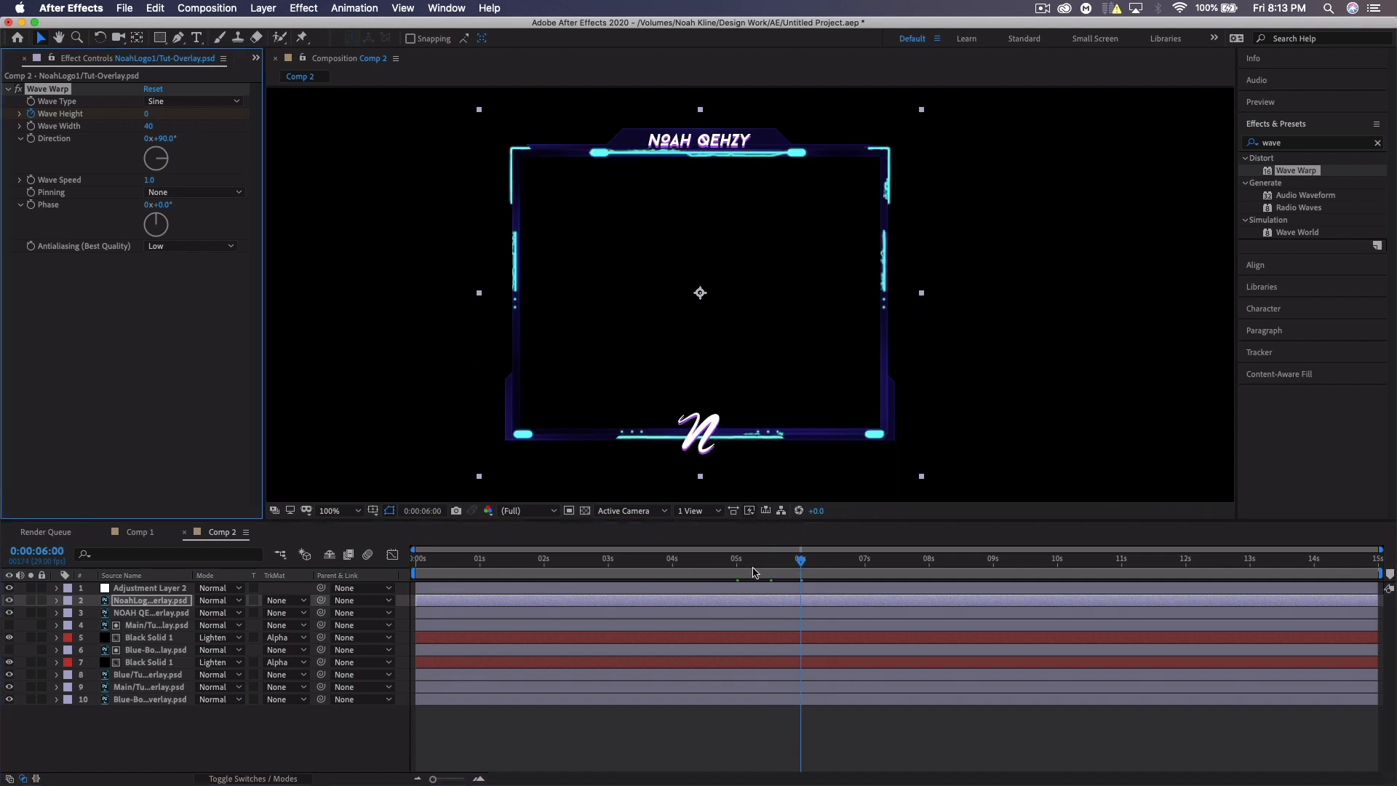
# Limit Comp 2's work area to just before 0:00:05:00 through just after 0:00:06:00 and preview the wave animation
pyautogui.moveTo(728, 564); pyautogui.dragTo(739, 566)
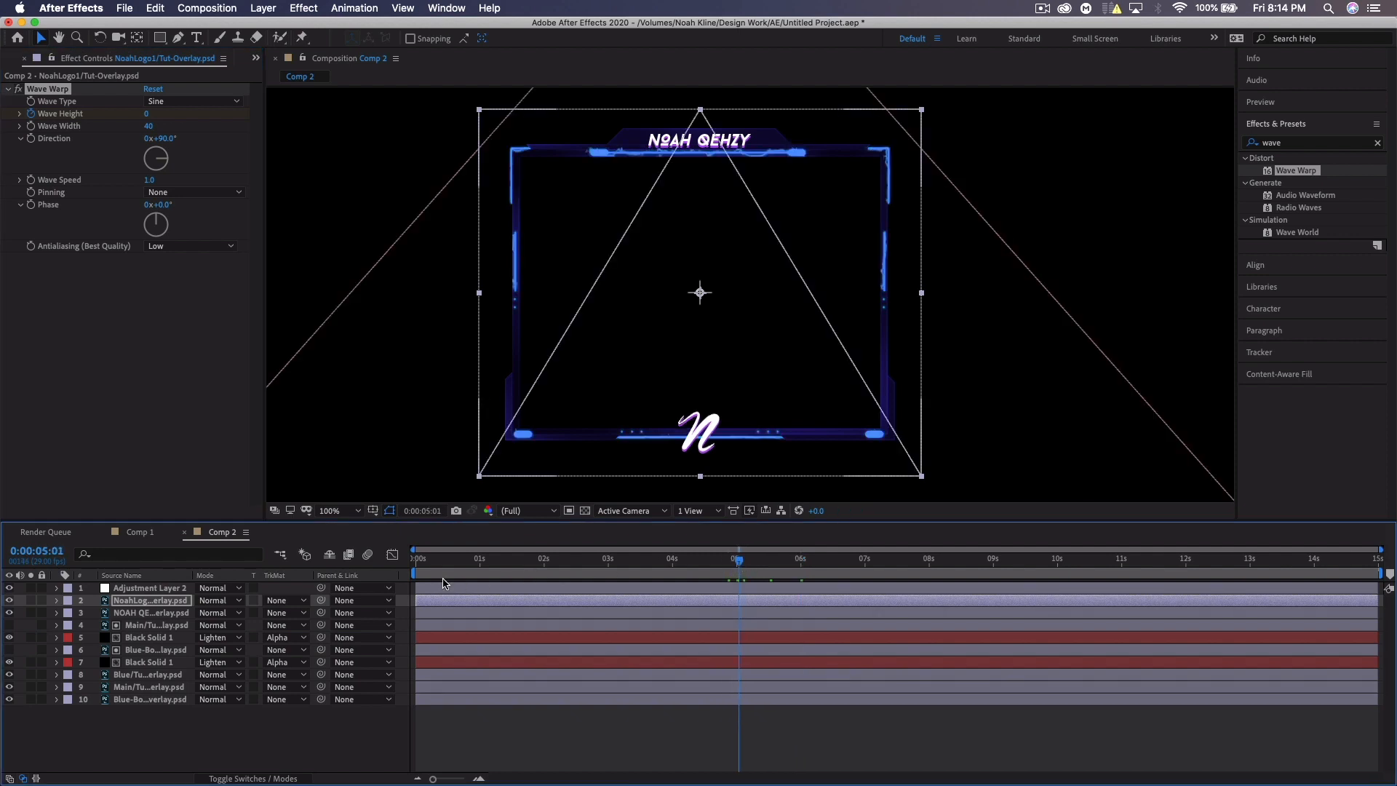
pyautogui.moveTo(415, 573); pyautogui.dragTo(711, 573)
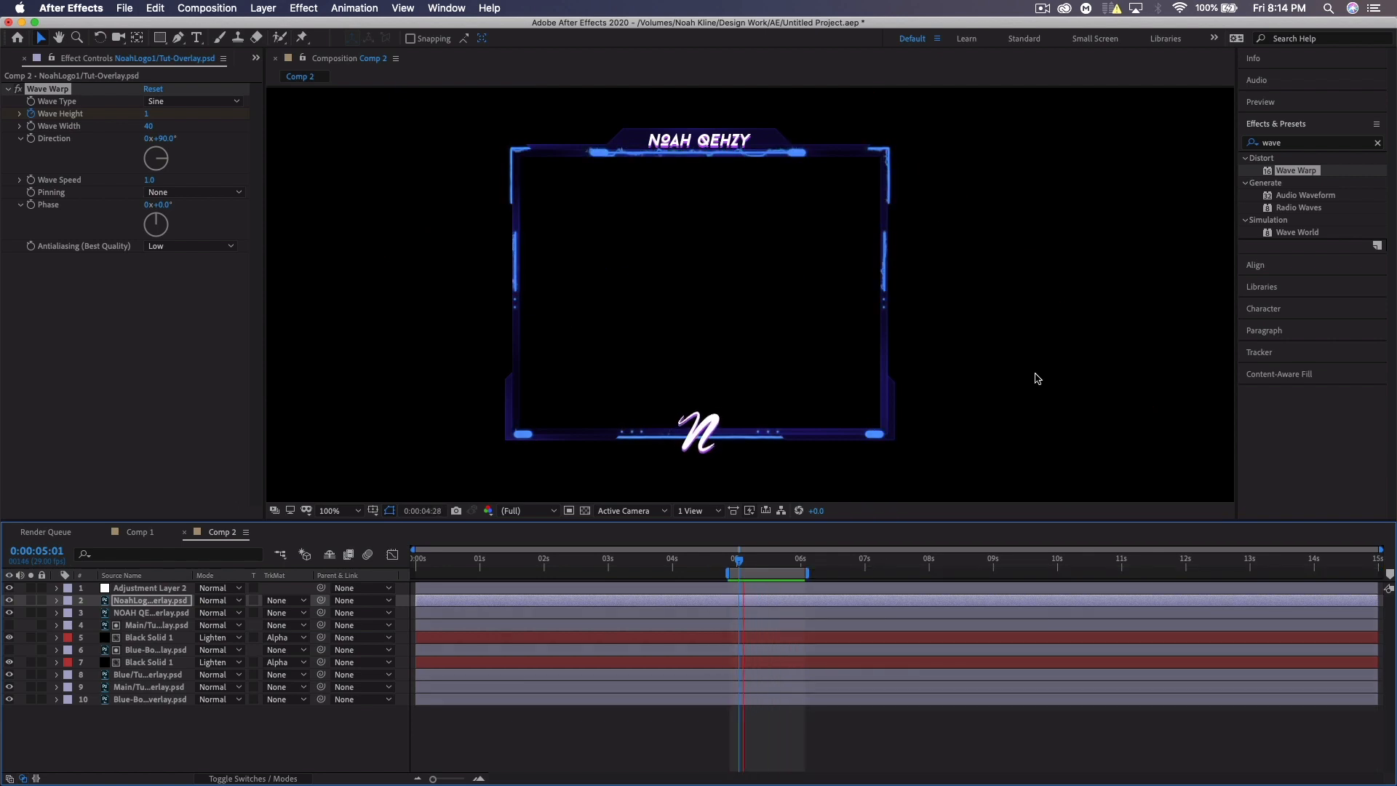
# Copy the logo's Wave Warp effect onto the name text layer and preview the result
pyautogui.click(80, 392)
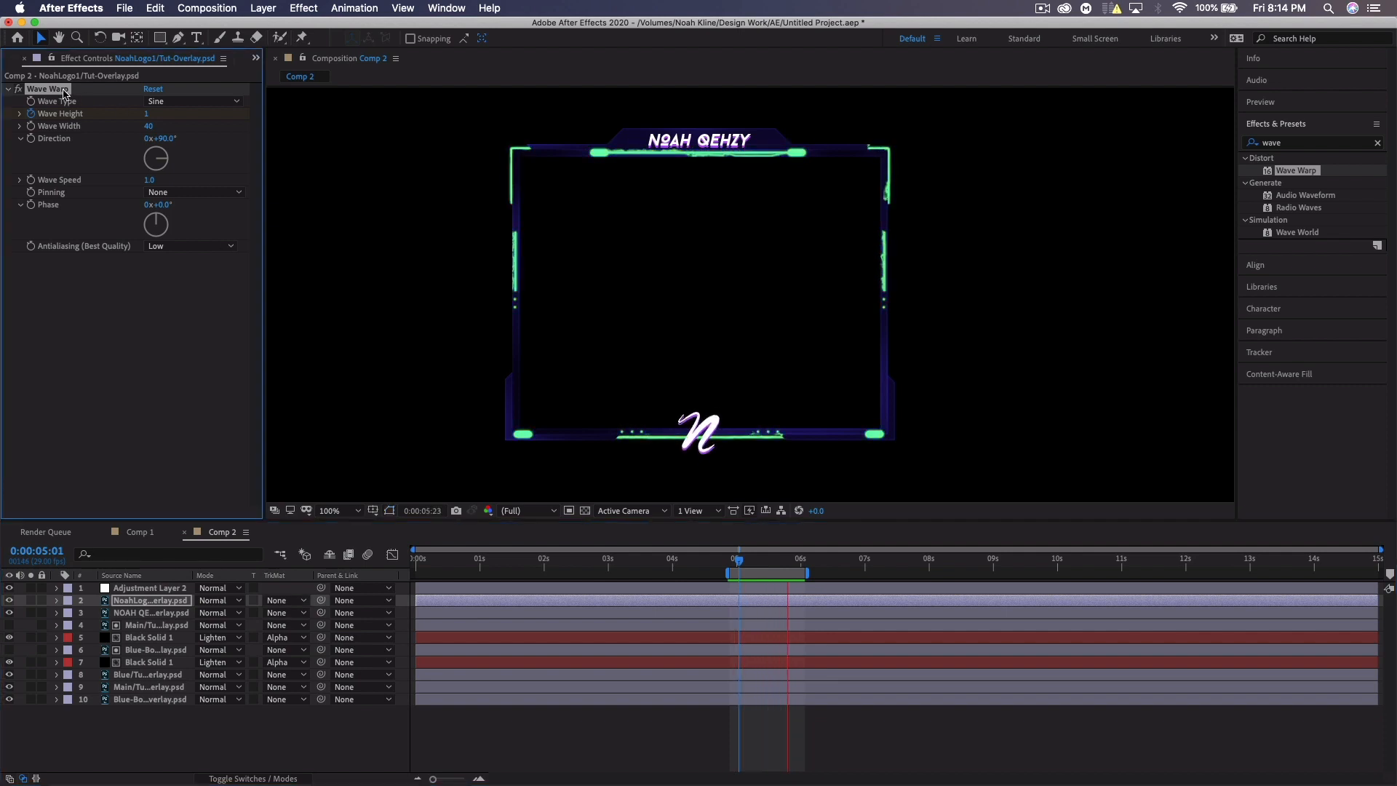
pyautogui.click(150, 613)
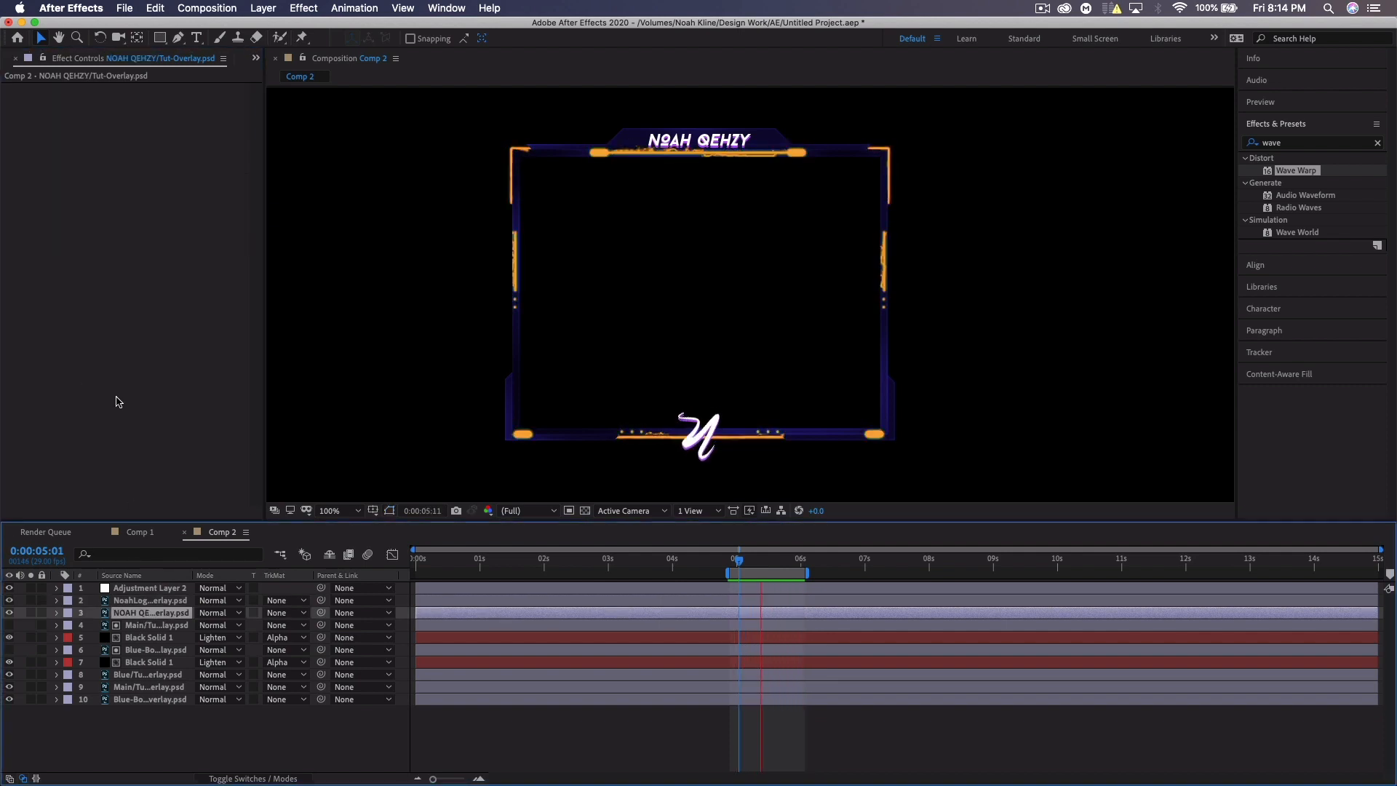
pyautogui.press('super+v')
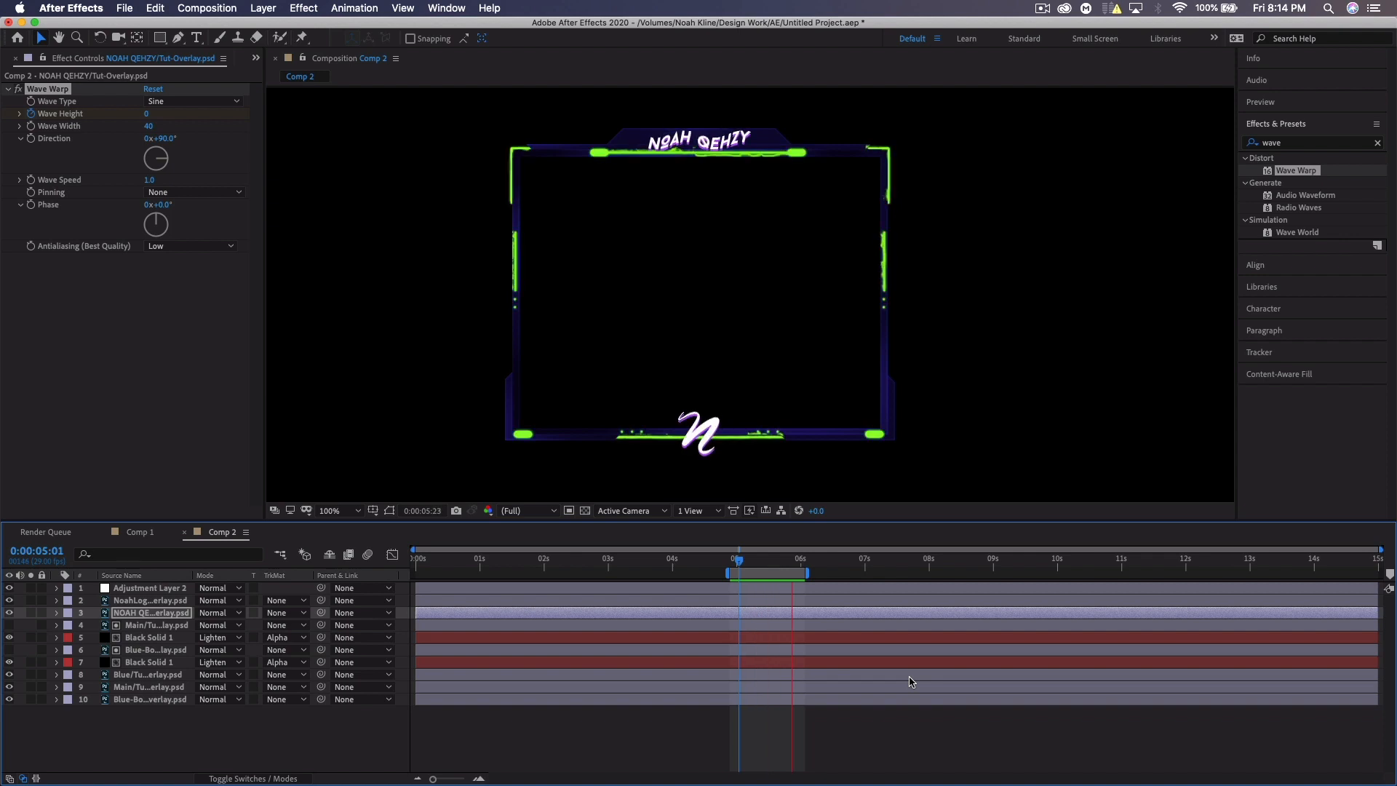
pyautogui.press('space')
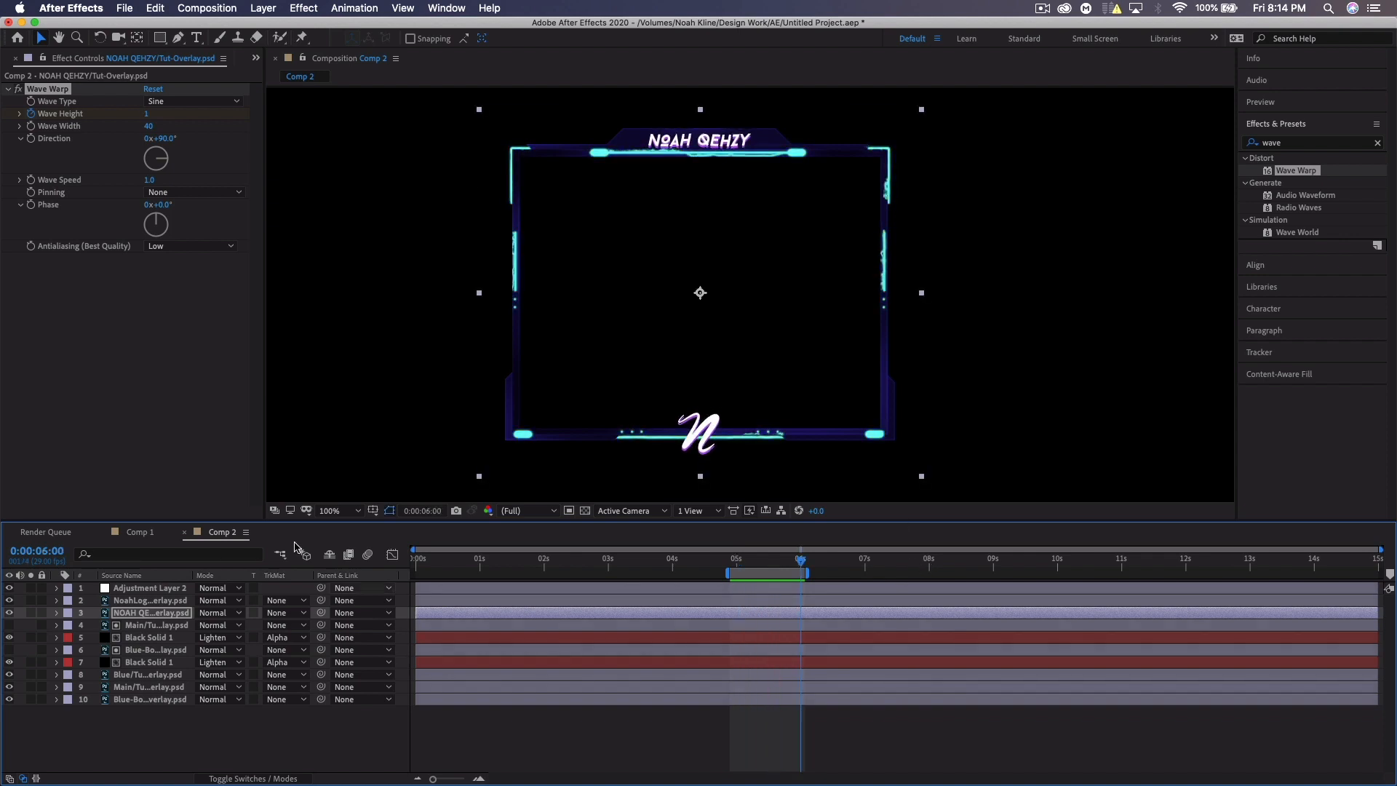
# Create a new 1920 x 1080 composition named Comp 3 with a 15-second duration
pyautogui.click(207, 8)
pyautogui.click(203, 22)
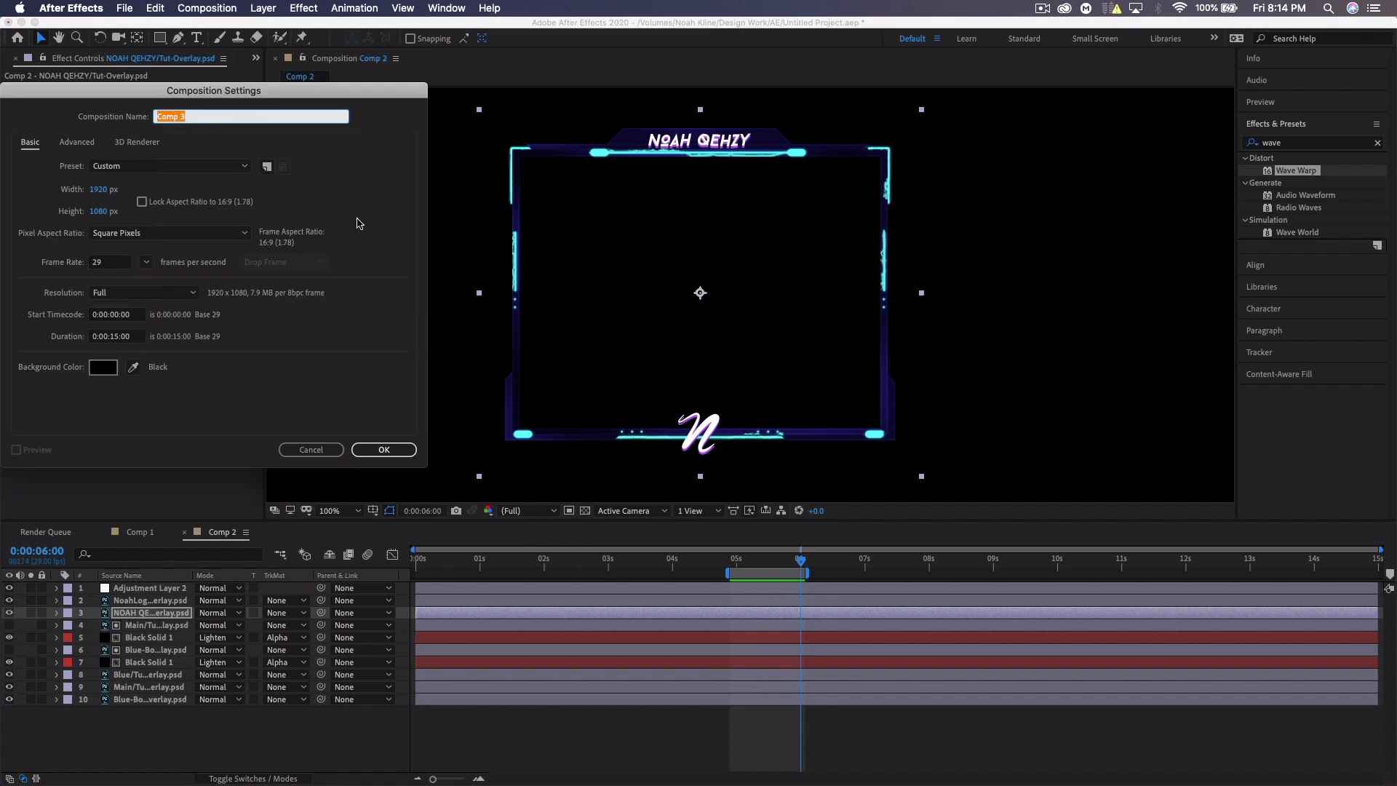
pyautogui.click(384, 450)
# Copy the five overlay layers from Comp 1 into Comp 3
pyautogui.click(141, 532)
pyautogui.moveTo(187, 718); pyautogui.dragTo(131, 595)
pyautogui.click(305, 532)
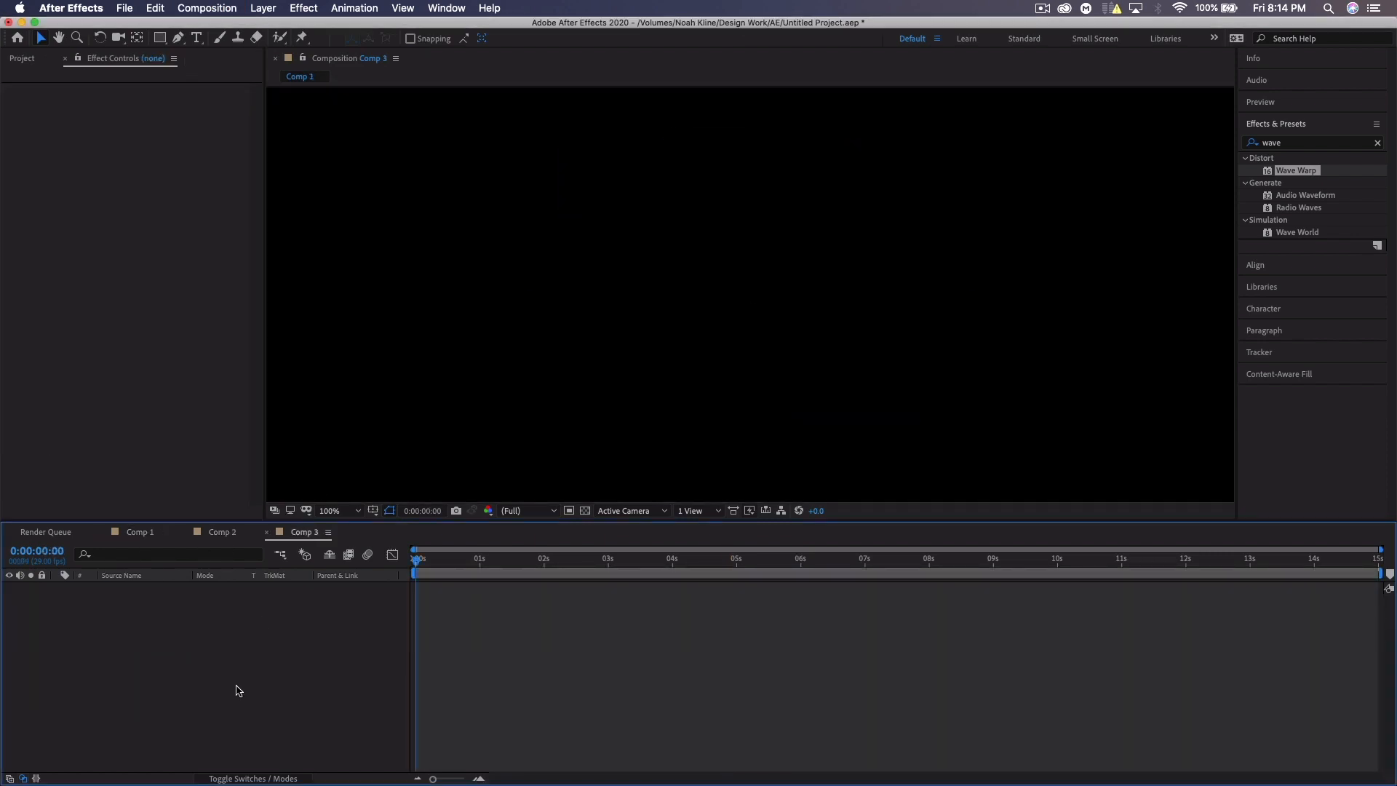
pyautogui.press('super+v')
pyautogui.click(196, 676)
pyautogui.click(152, 639)
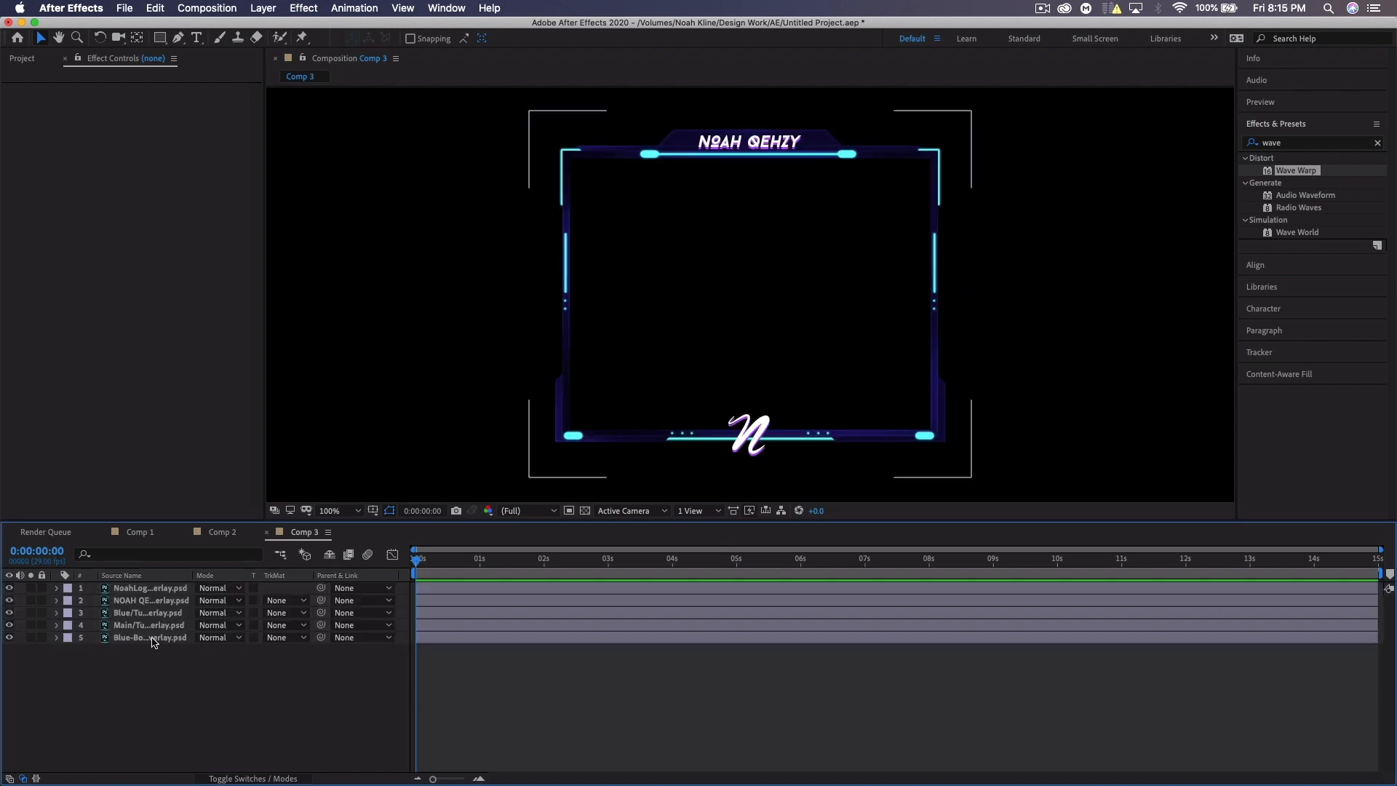
# Remove the CC Light Sweep effect from Comp 3's Main overlay layer
pyautogui.click(136, 627)
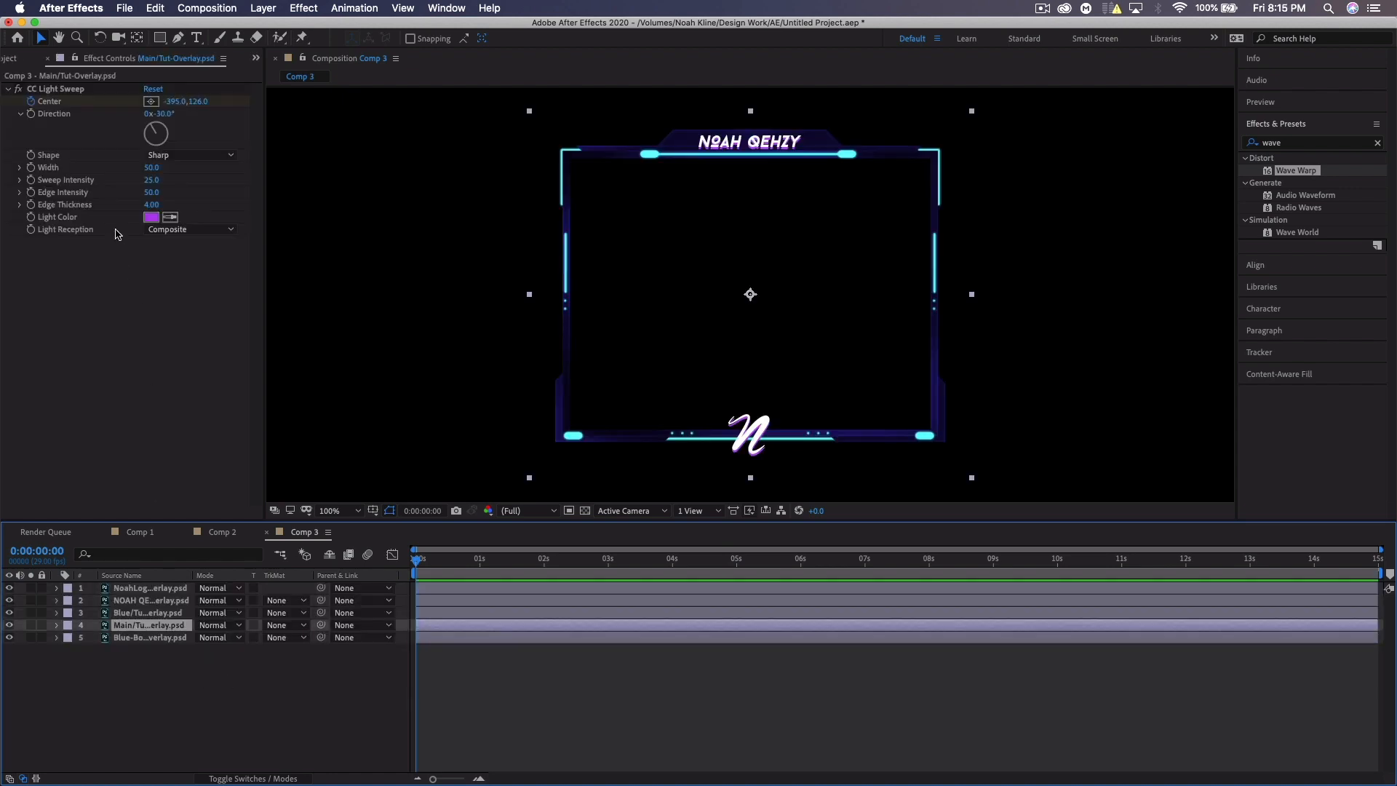
pyautogui.click(58, 90)
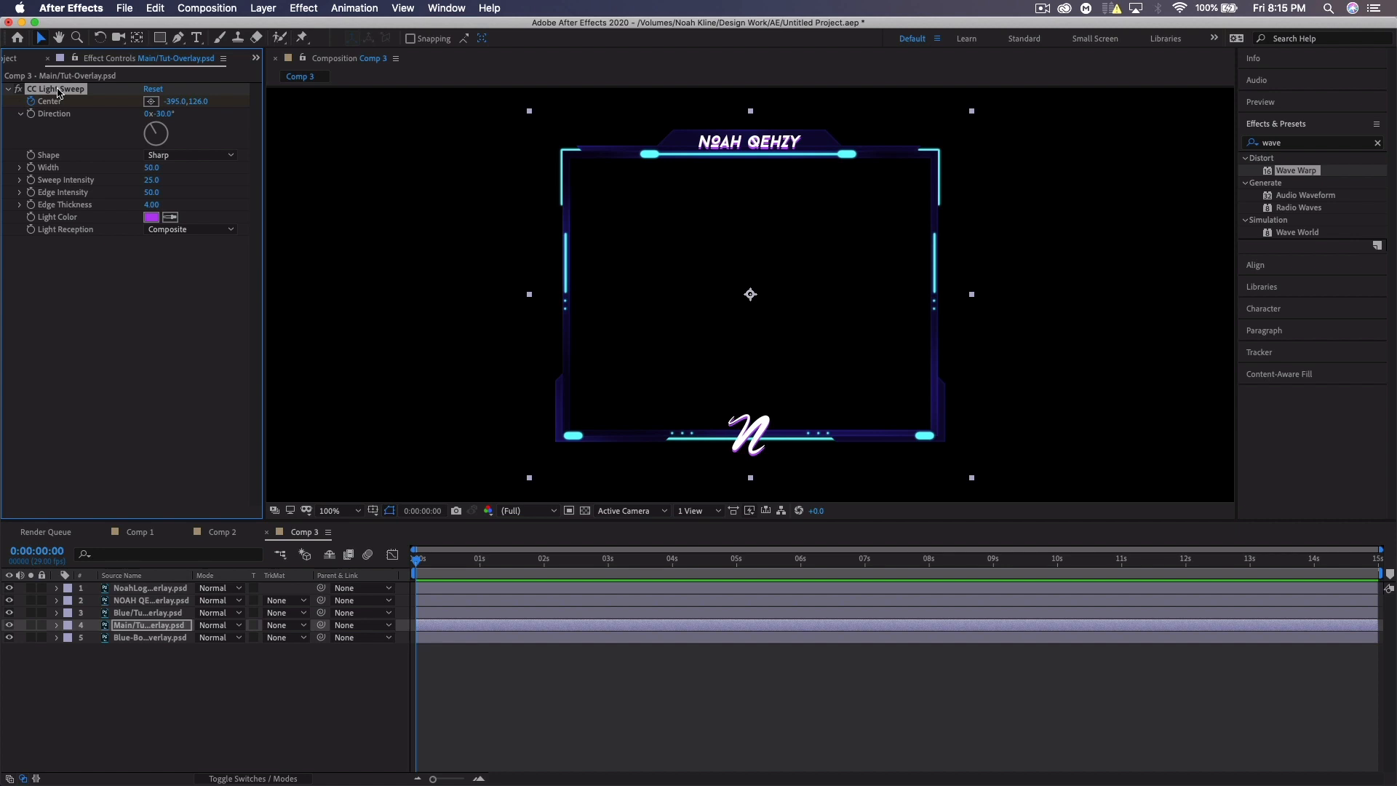
pyautogui.press('Delete')
pyautogui.click(215, 677)
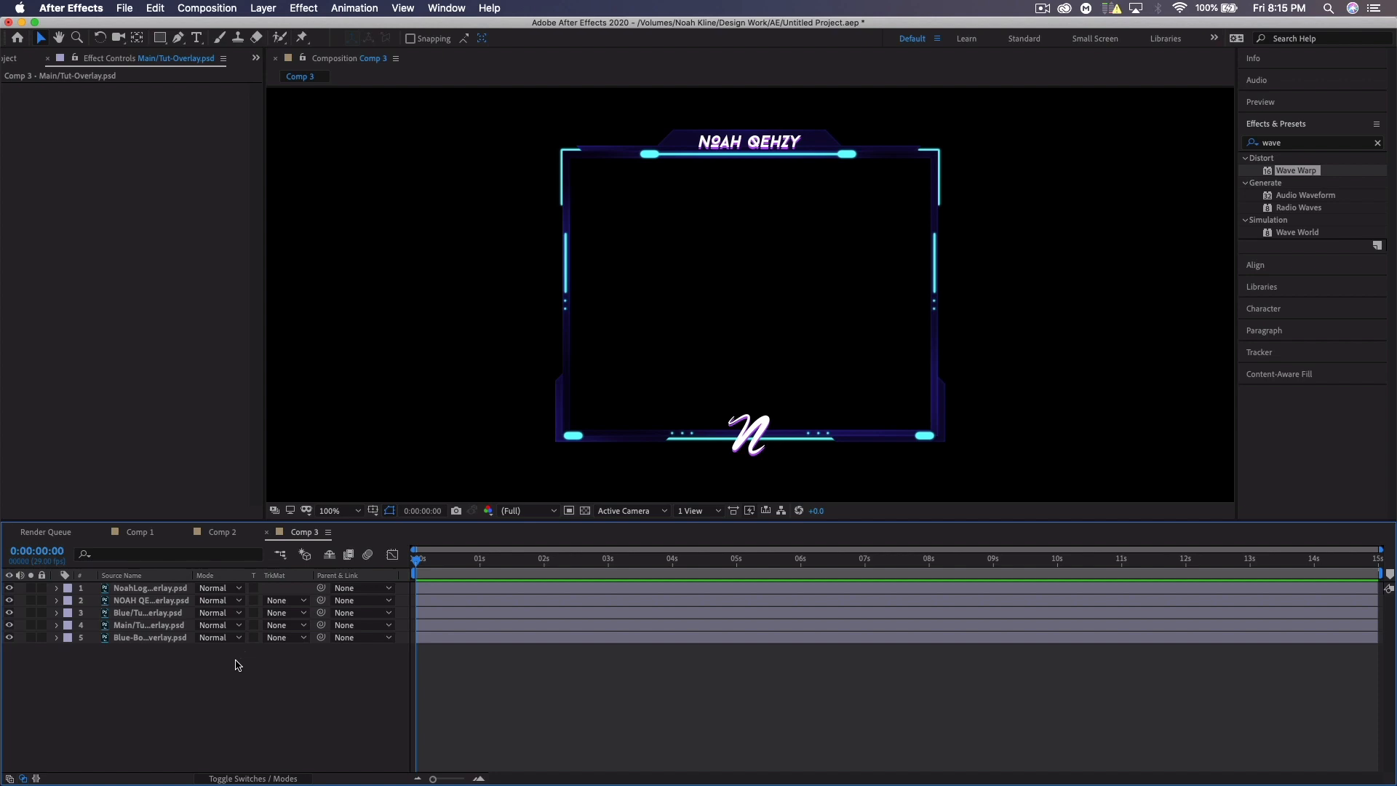
# Apply Find Edges to the Main overlay layer and turn on its Invert option
pyautogui.click(1288, 146)
pyautogui.write('d')
pyautogui.press('BackSpace')
pyautogui.write('find')
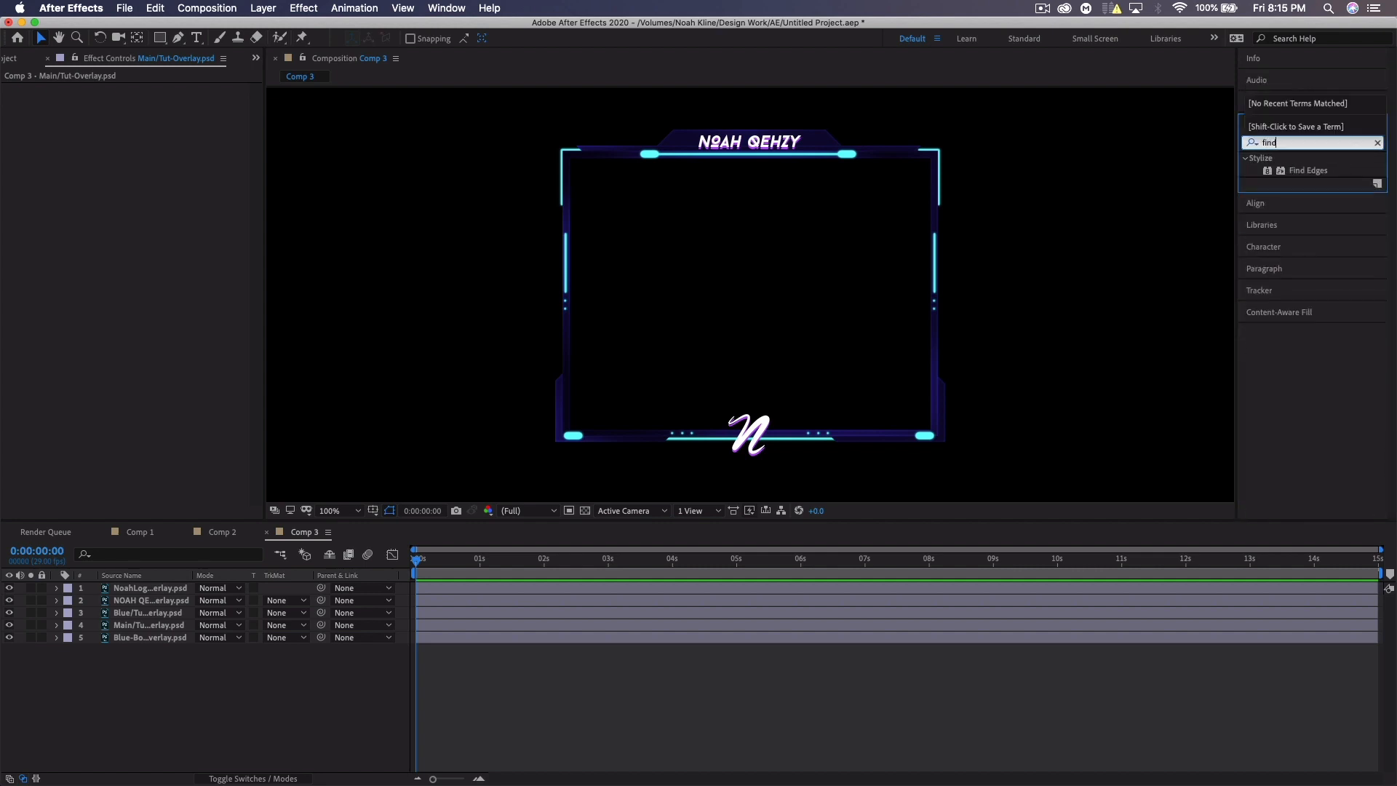
pyautogui.moveTo(1316, 176); pyautogui.dragTo(1109, 235)
pyautogui.moveTo(179, 643); pyautogui.dragTo(161, 625)
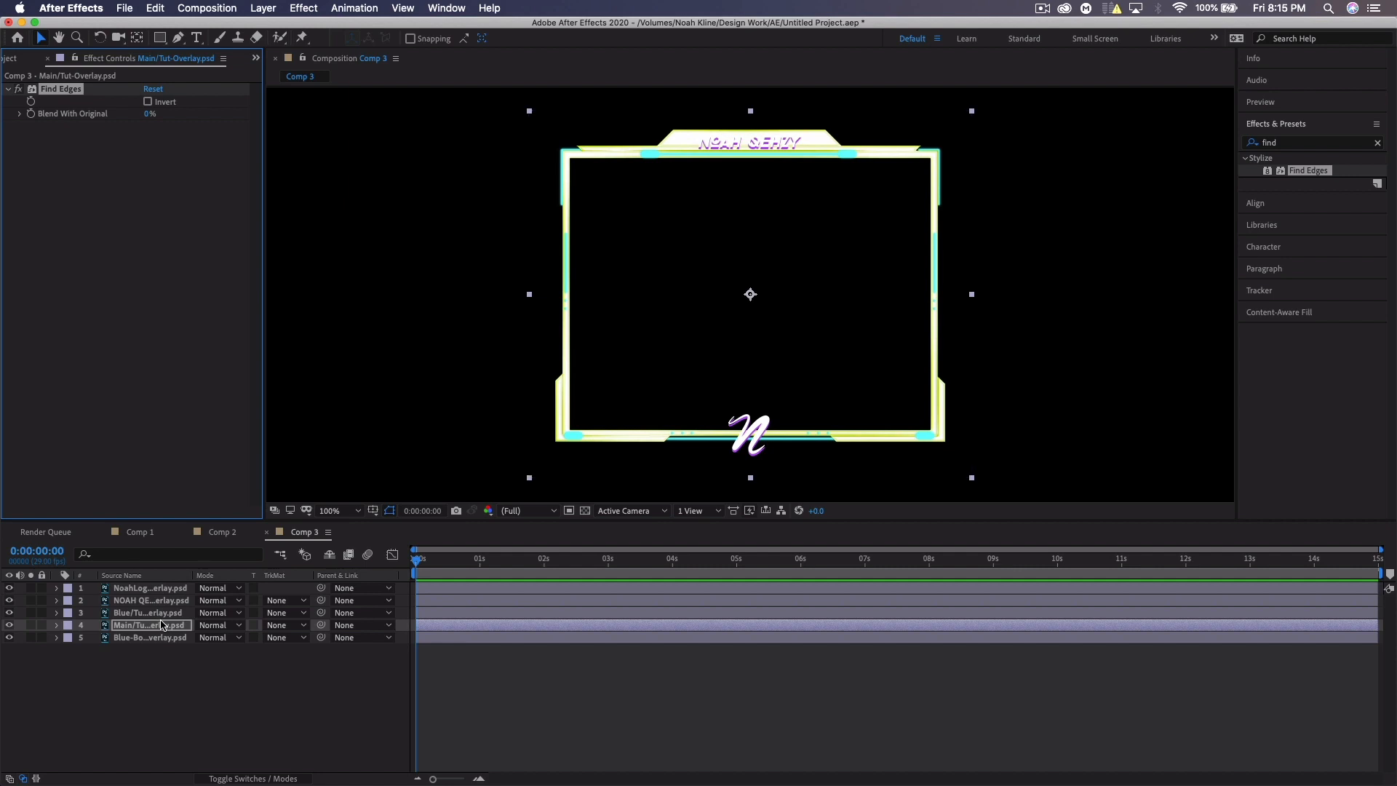
pyautogui.click(161, 623)
pyautogui.click(148, 102)
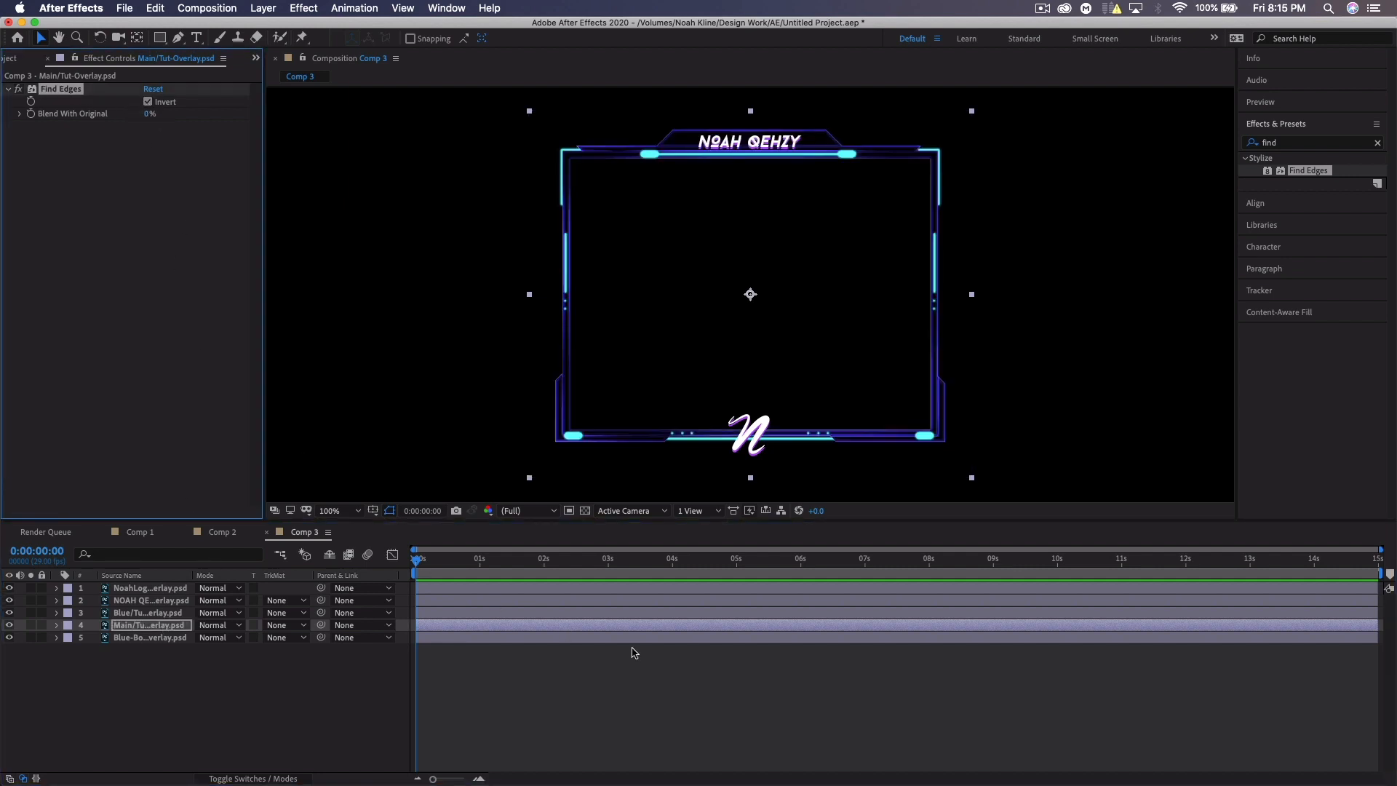
# Set Find Edges' Blend With Original to 100% at 0:00:05:00 and enable its keyframing
pyautogui.click(736, 560)
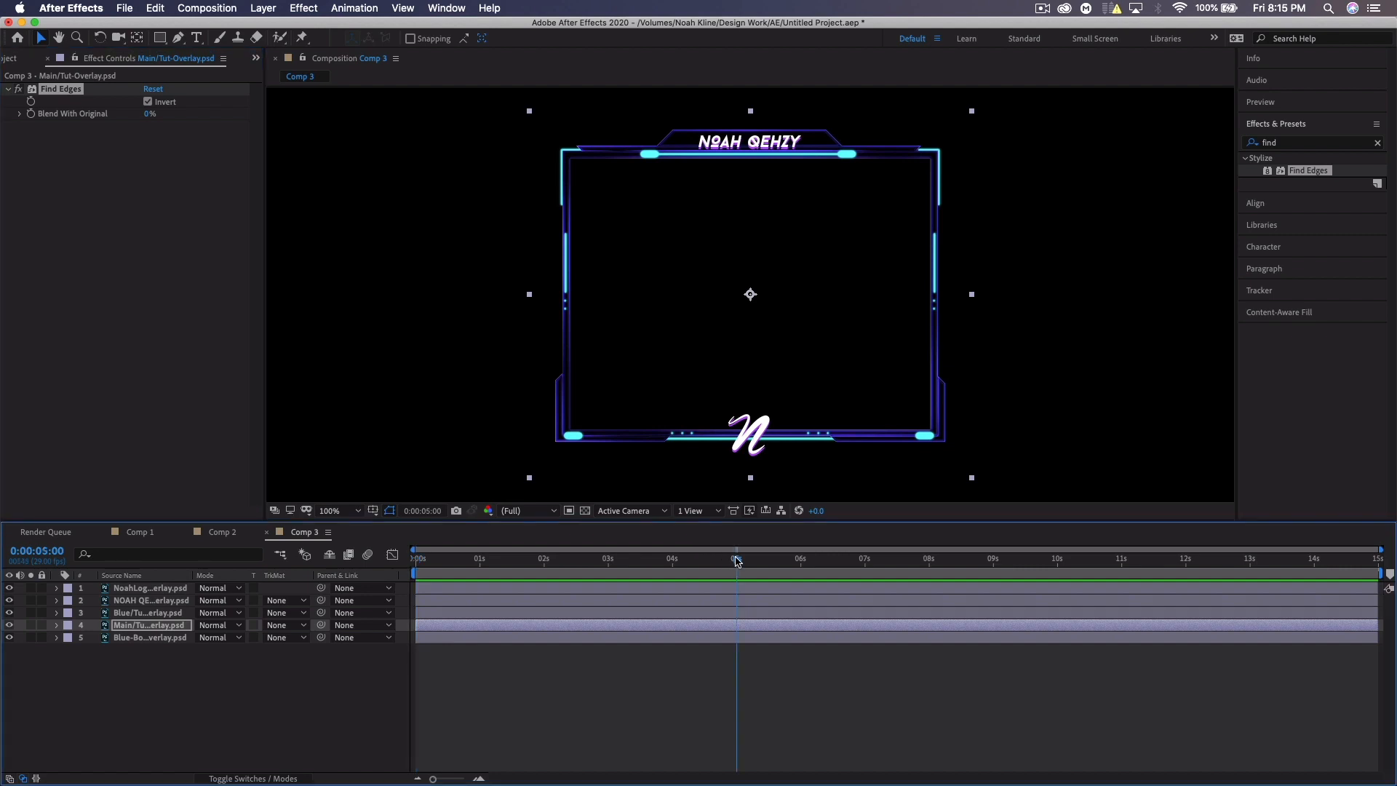
pyautogui.moveTo(147, 116); pyautogui.dragTo(322, 117)
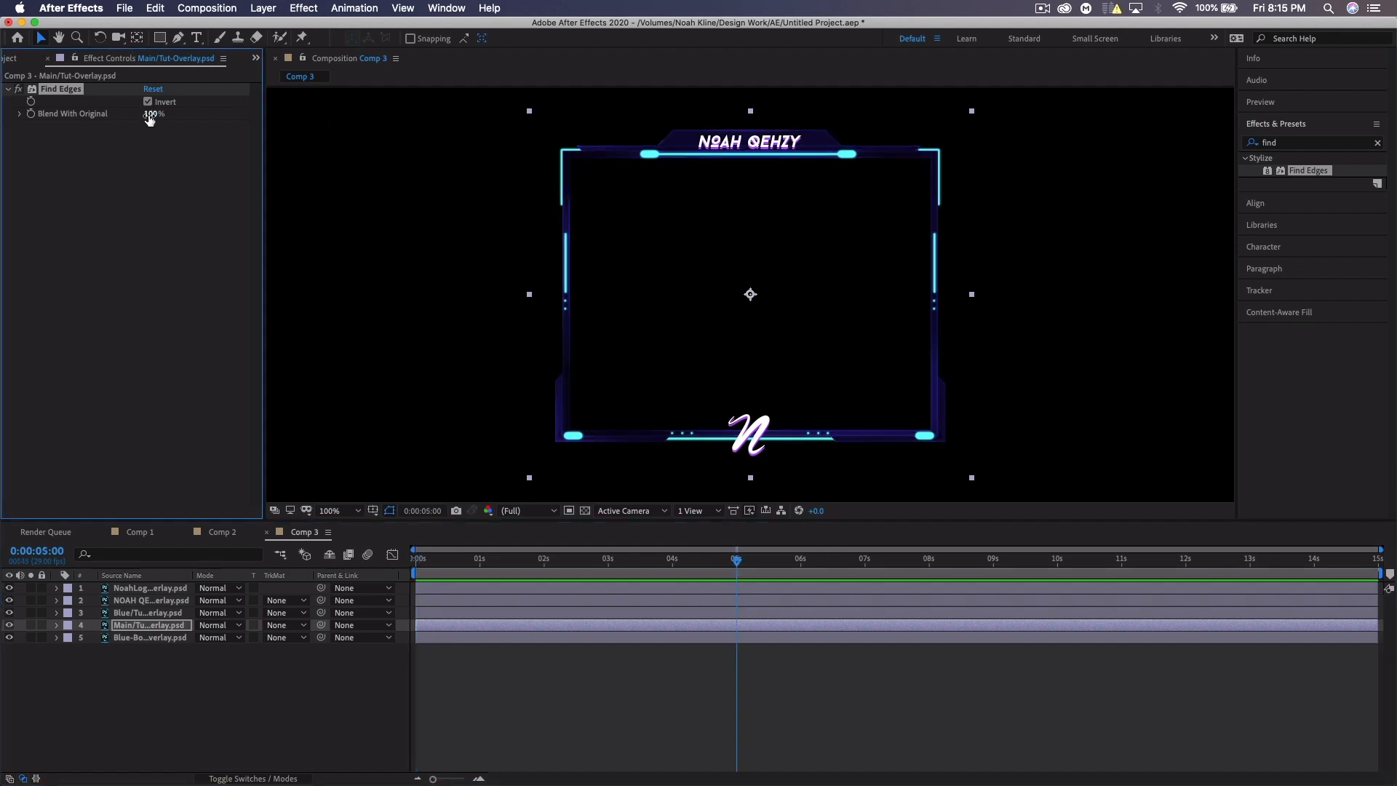
pyautogui.click(31, 115)
# Lower Blend With Original at 0:00:05:14 and set it to 100% at 0:00:06:00
pyautogui.moveTo(737, 565); pyautogui.dragTo(770, 564)
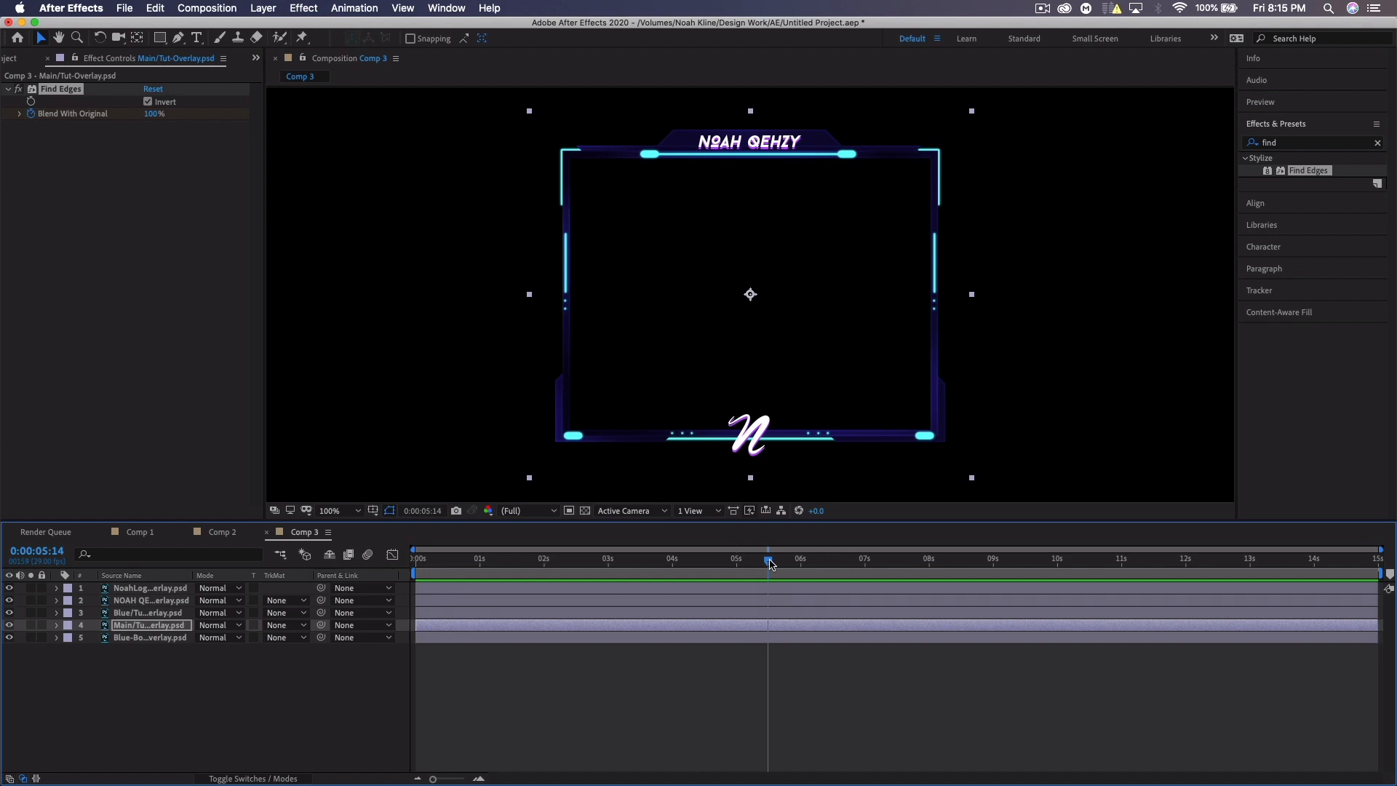
pyautogui.moveTo(153, 114); pyautogui.dragTo(130, 117)
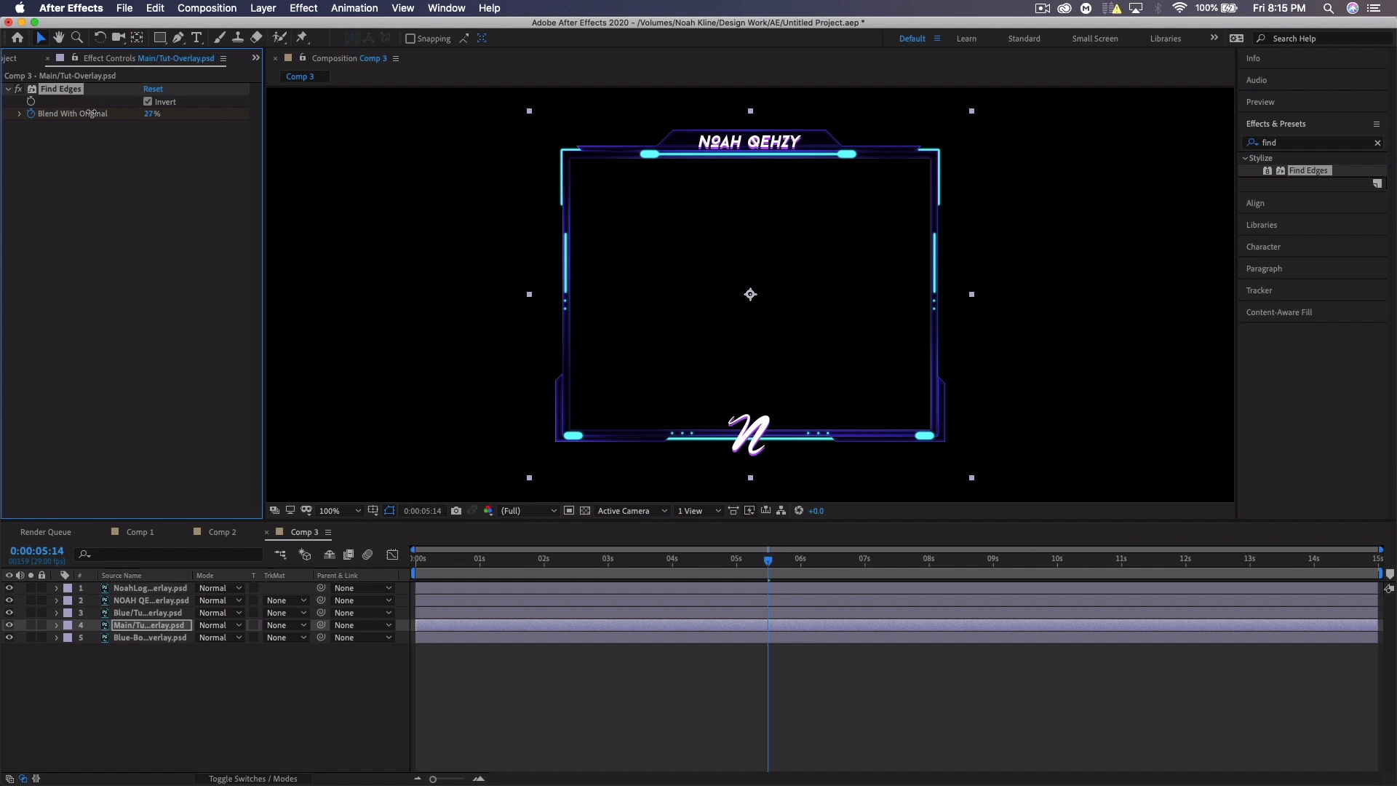
pyautogui.click(801, 559)
pyautogui.click(152, 115)
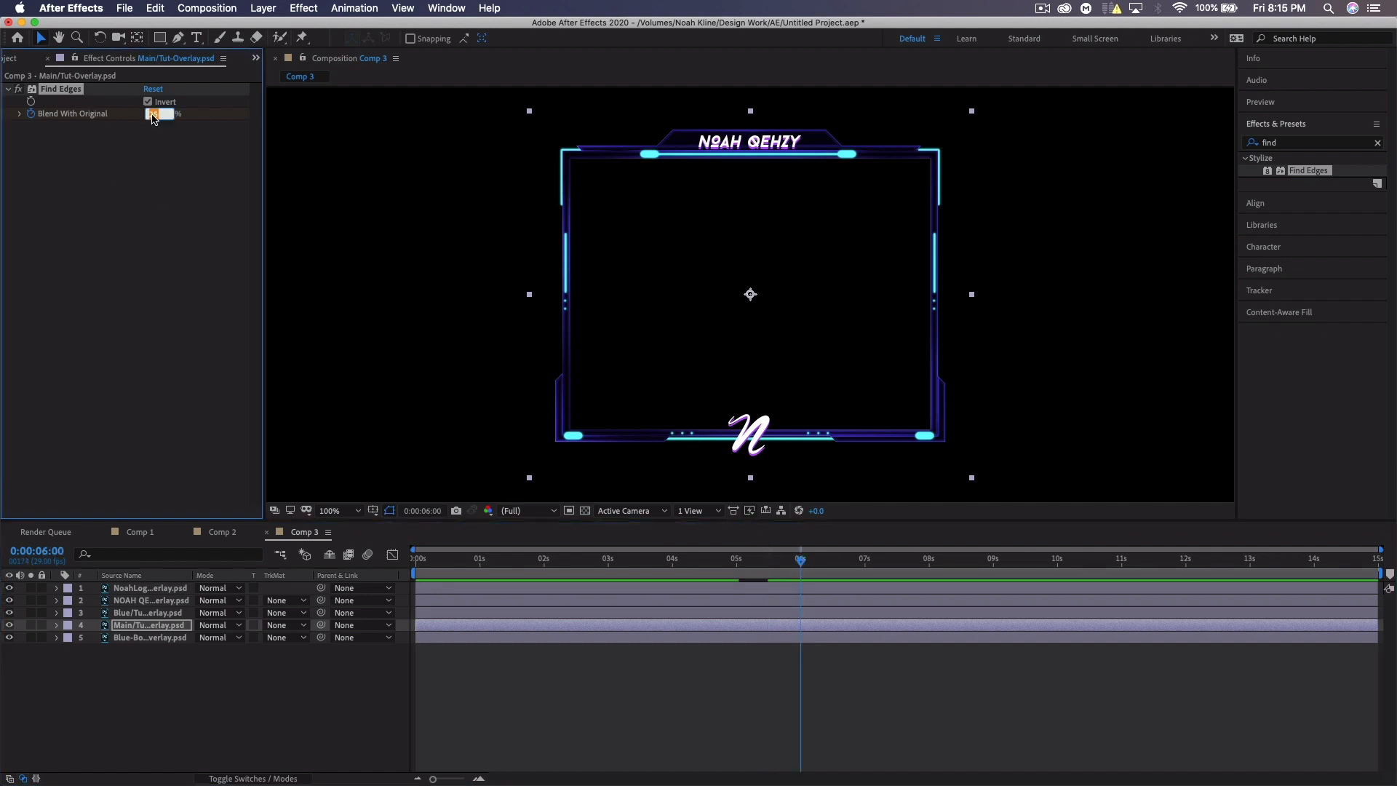
pyautogui.write('100')
pyautogui.press('Return')
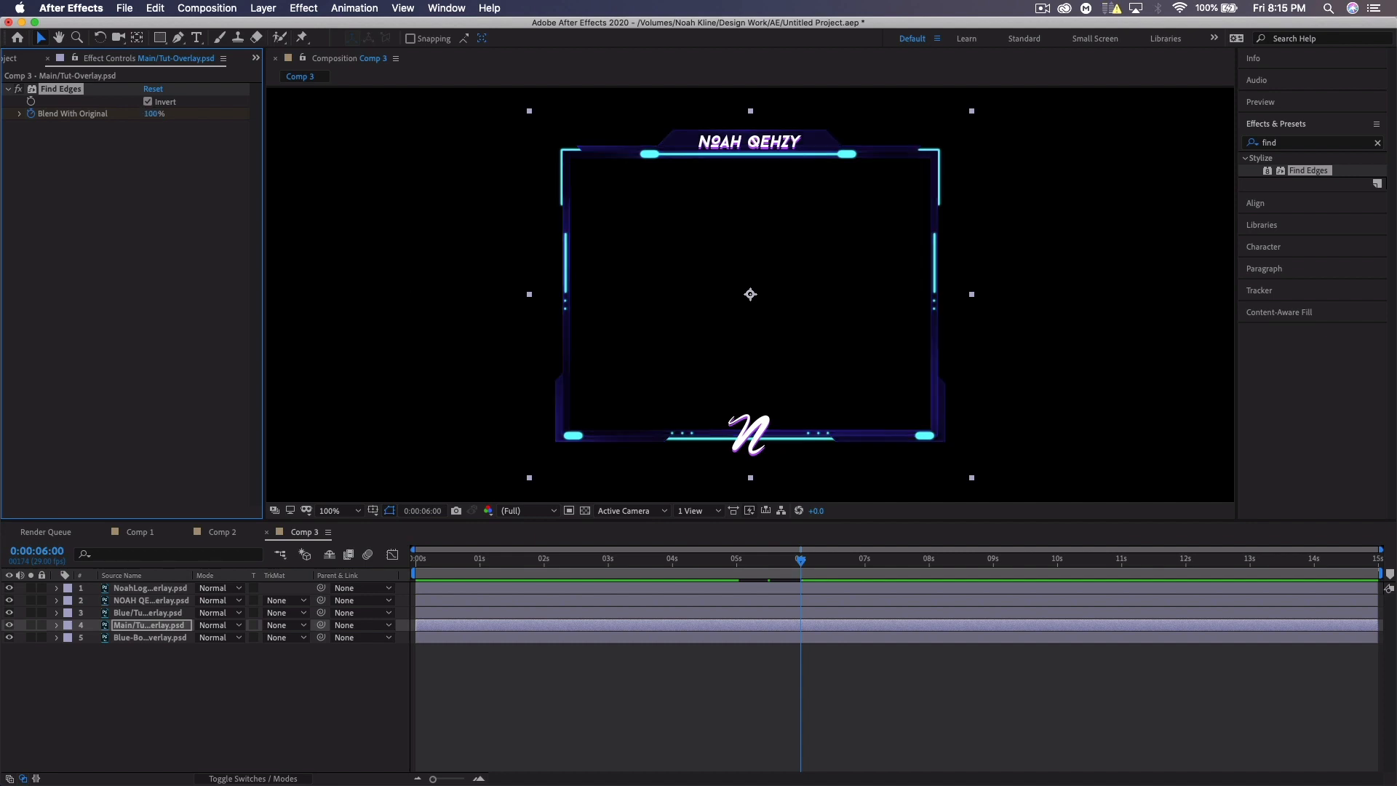
# Limit Comp 3's work area to just before 0:00:05:00 through just after 0:00:06:00 and preview the Find Edges animation
pyautogui.moveTo(412, 574); pyautogui.dragTo(719, 574)
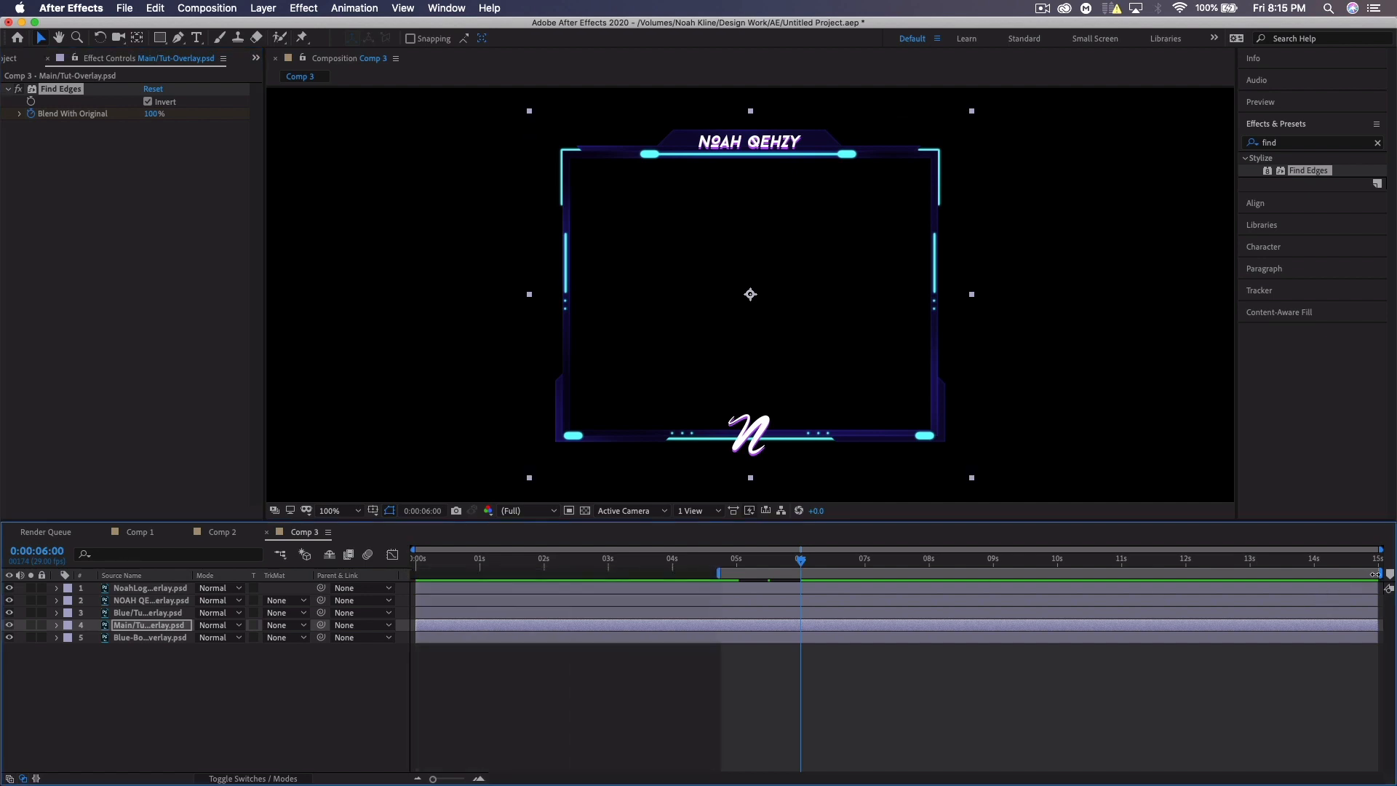
pyautogui.moveTo(1375, 574); pyautogui.dragTo(818, 580)
pyautogui.press('space')
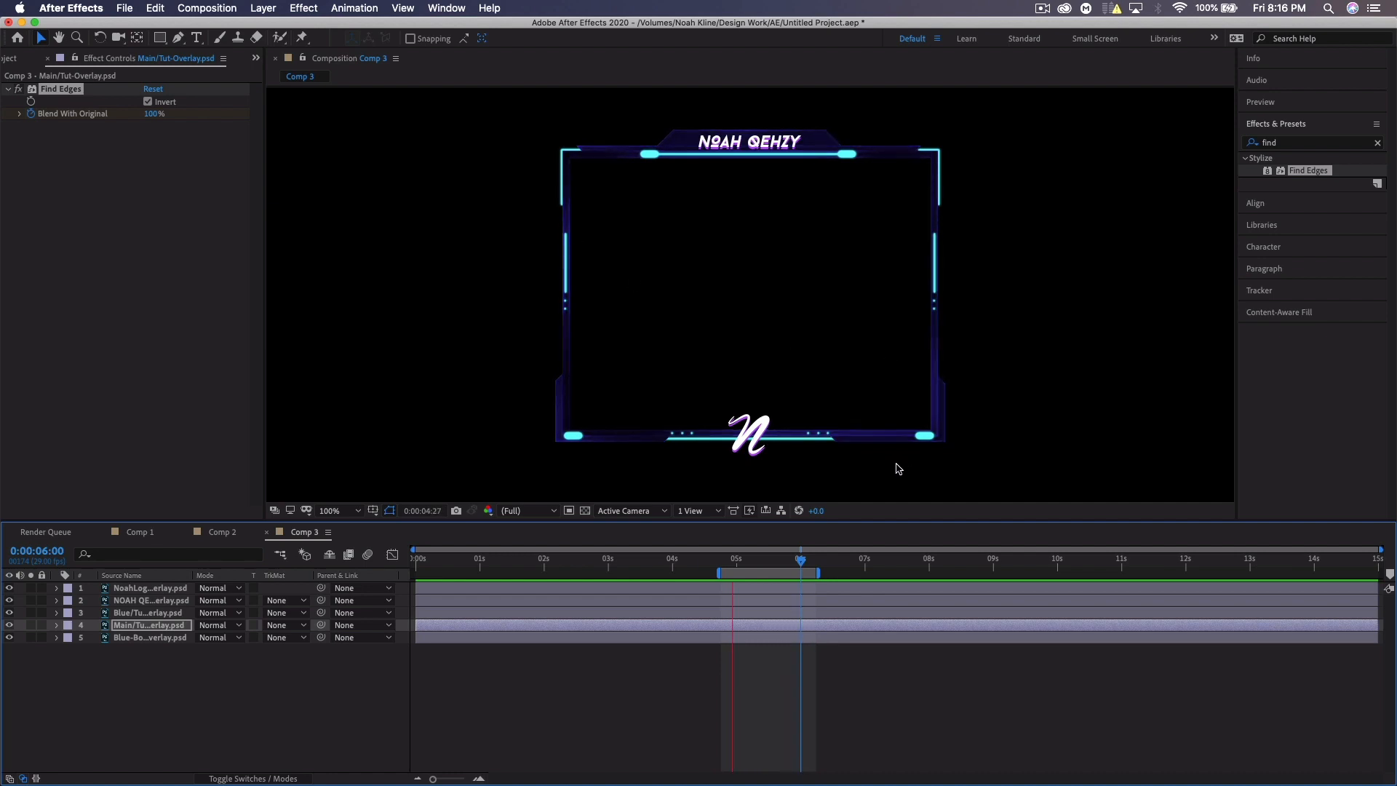
pyautogui.press('h')
pyautogui.press('space')
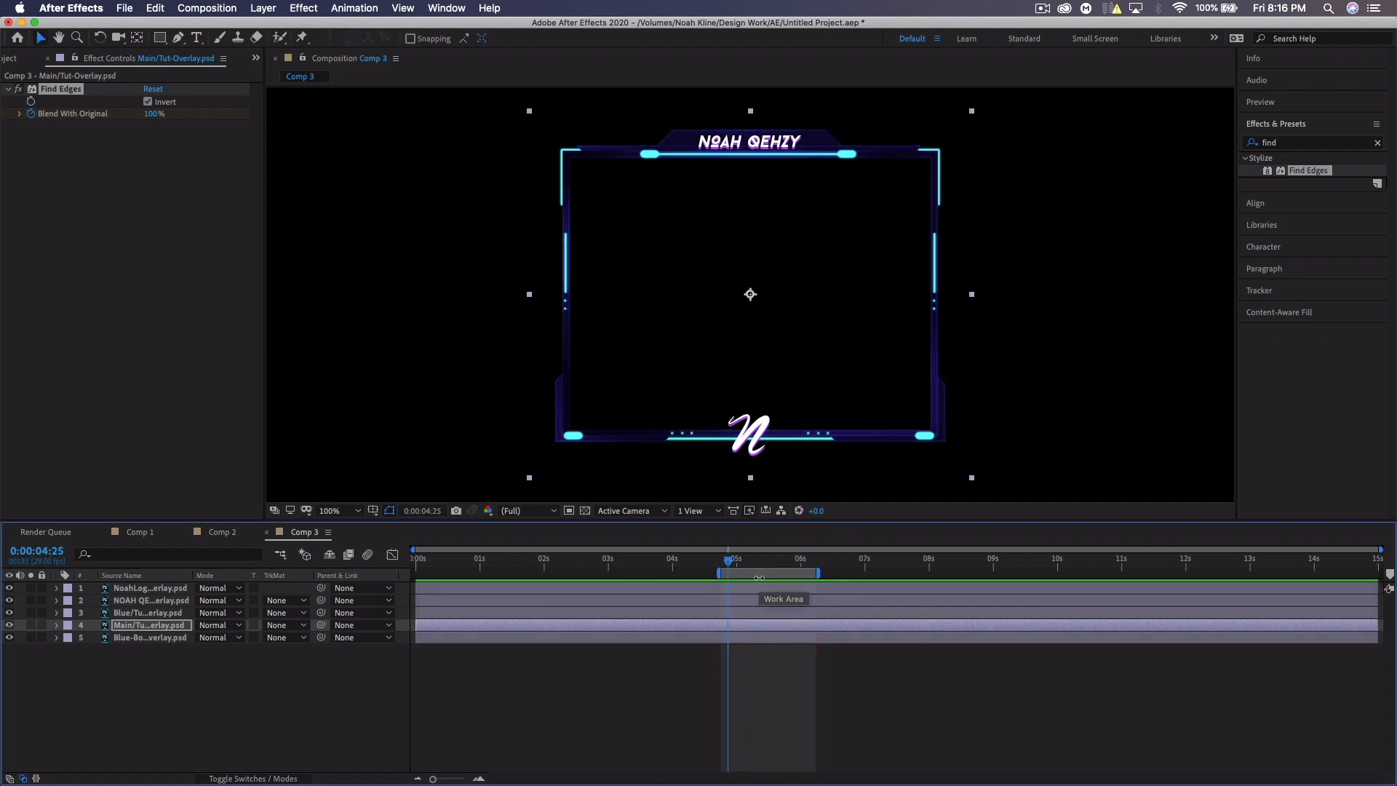
# Apply CC Twister to the N logo layer and move the current time close to 0:00:05:00
pyautogui.doubleClick(1270, 144)
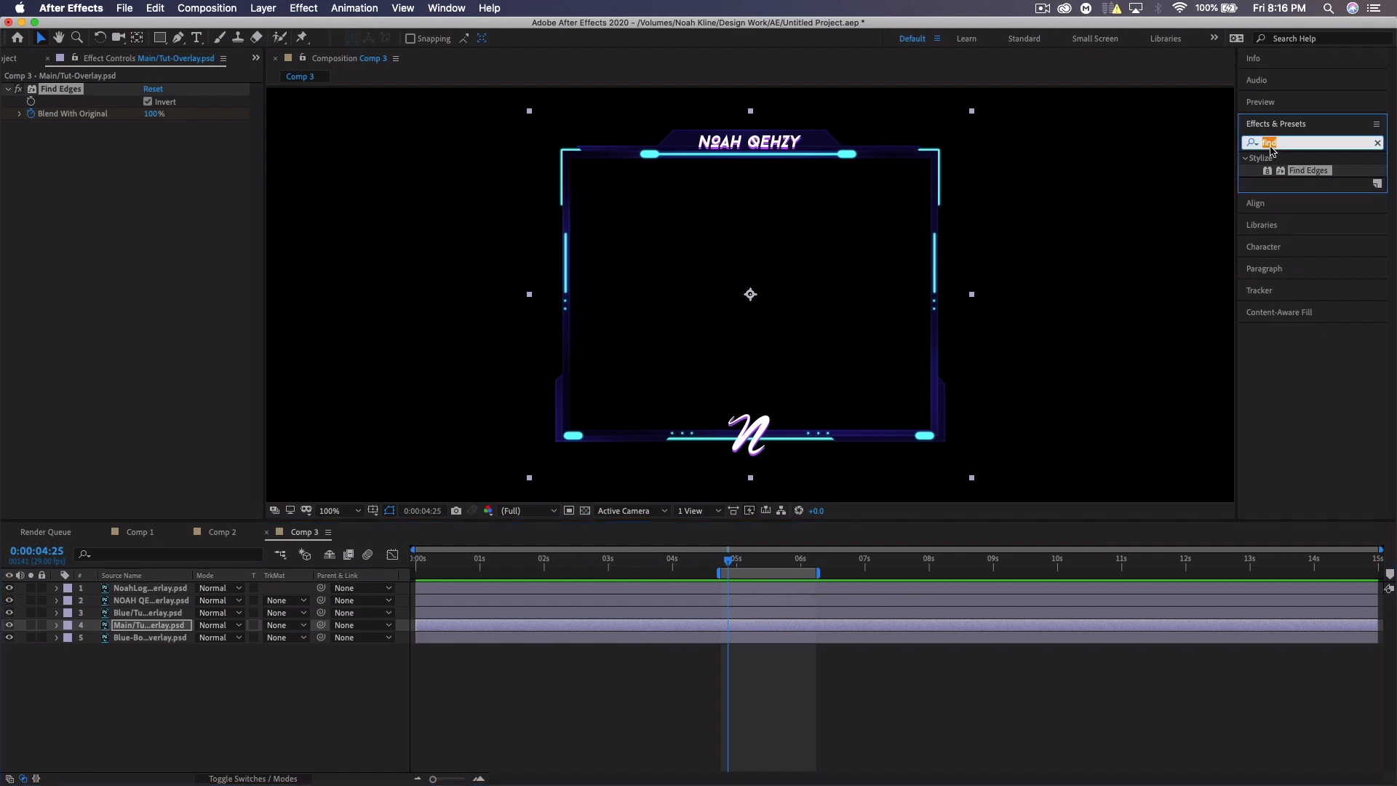
pyautogui.write('tw')
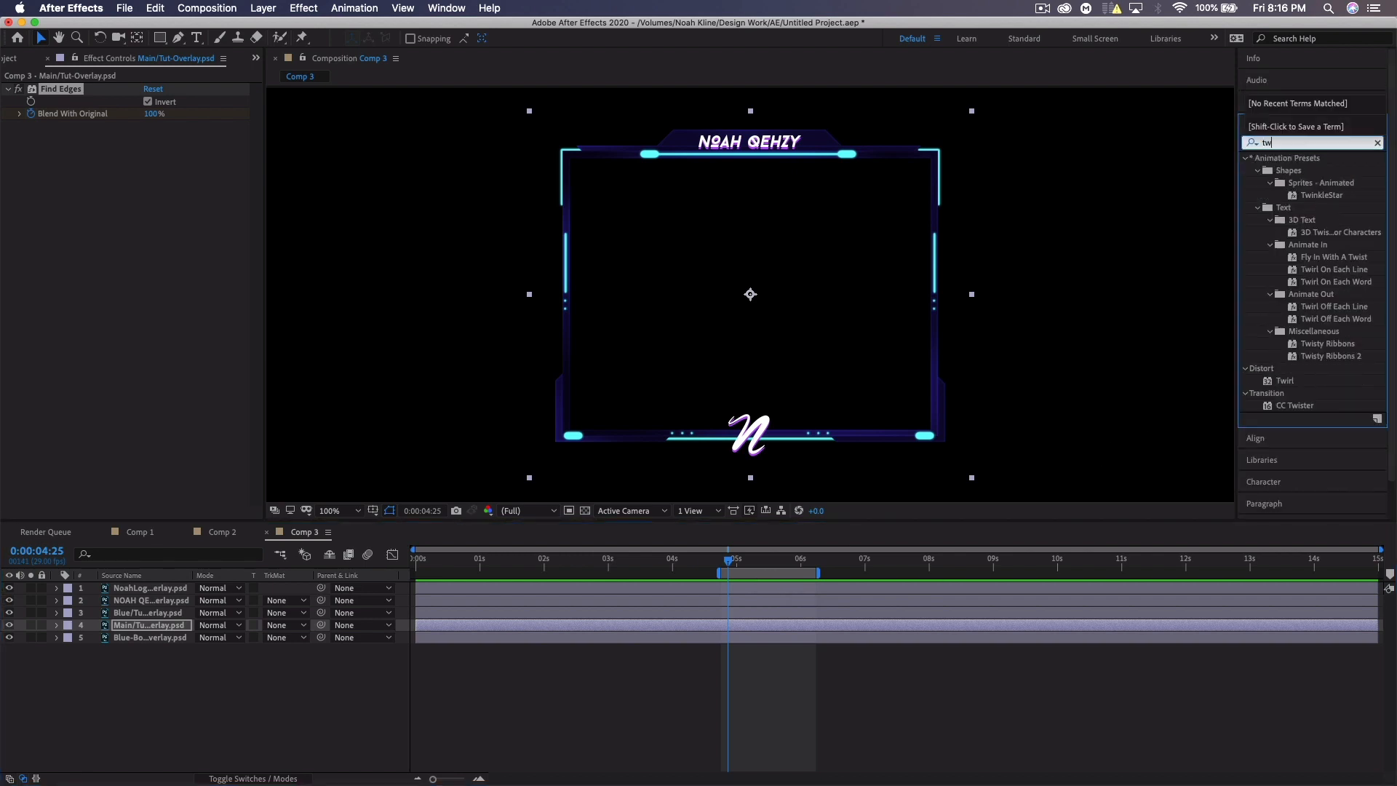
pyautogui.write('ister')
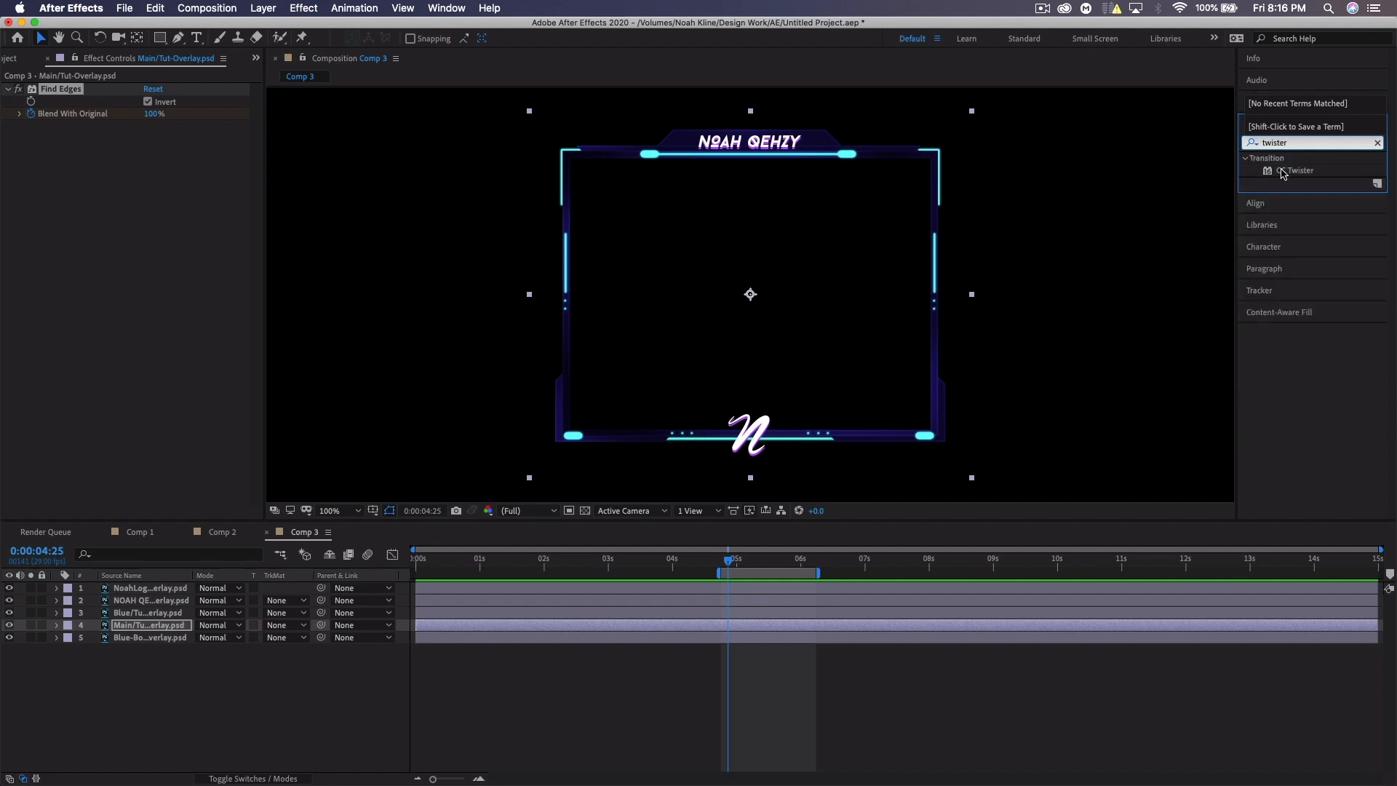
pyautogui.moveTo(1283, 173); pyautogui.dragTo(124, 591)
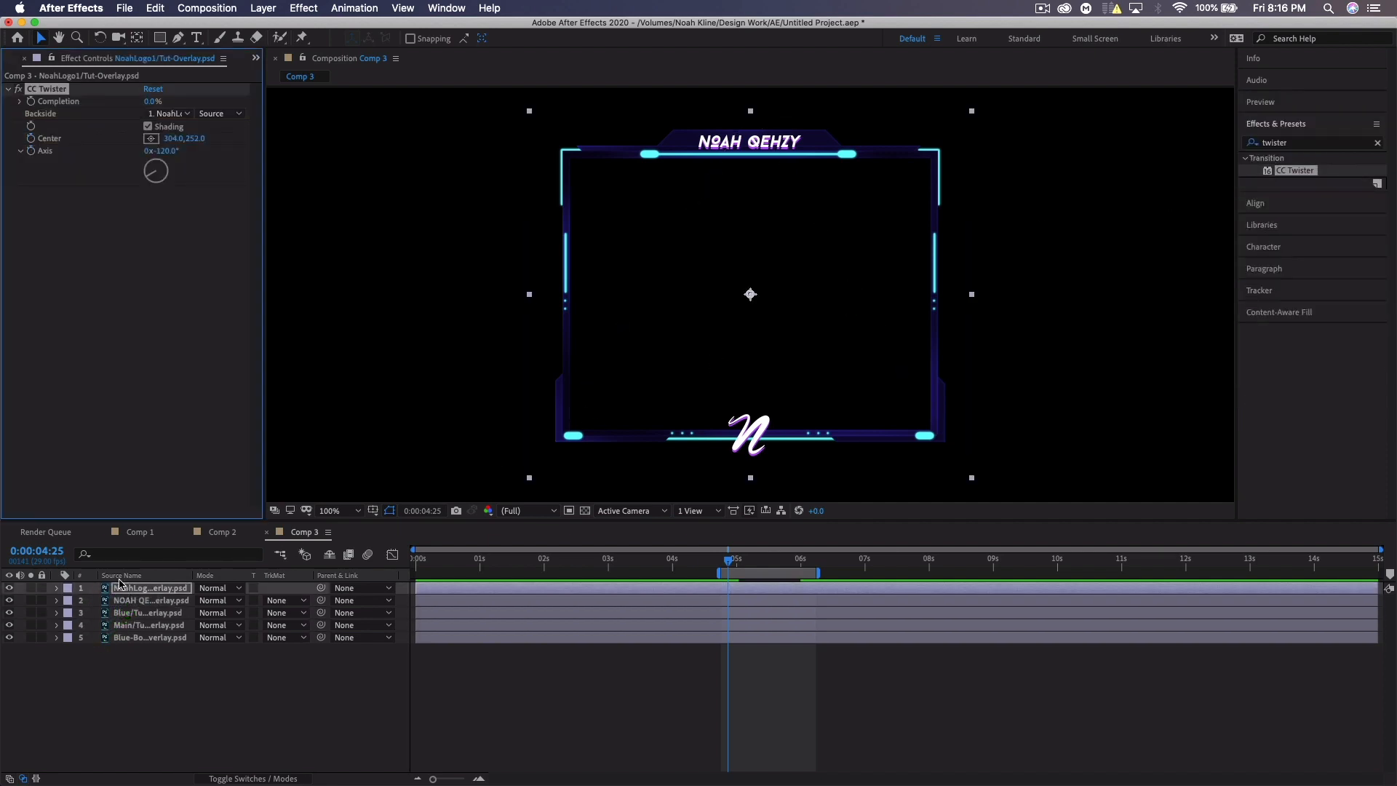
pyautogui.click(734, 558)
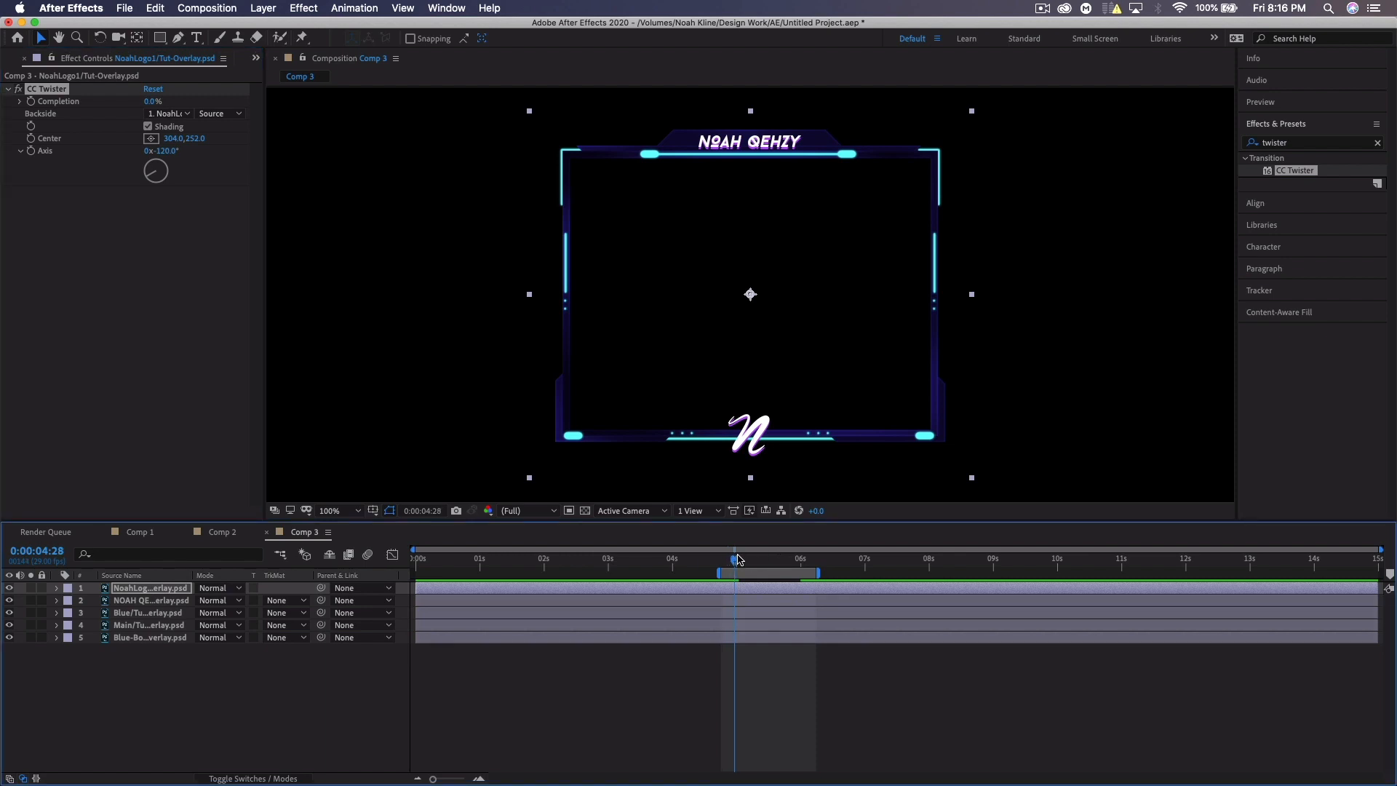
# Keyframe CC Twister's Completion on the N logo layer from 0% at 0:00:04:28 to 100% at 0:00:06:00
pyautogui.click(30, 101)
pyautogui.click(768, 562)
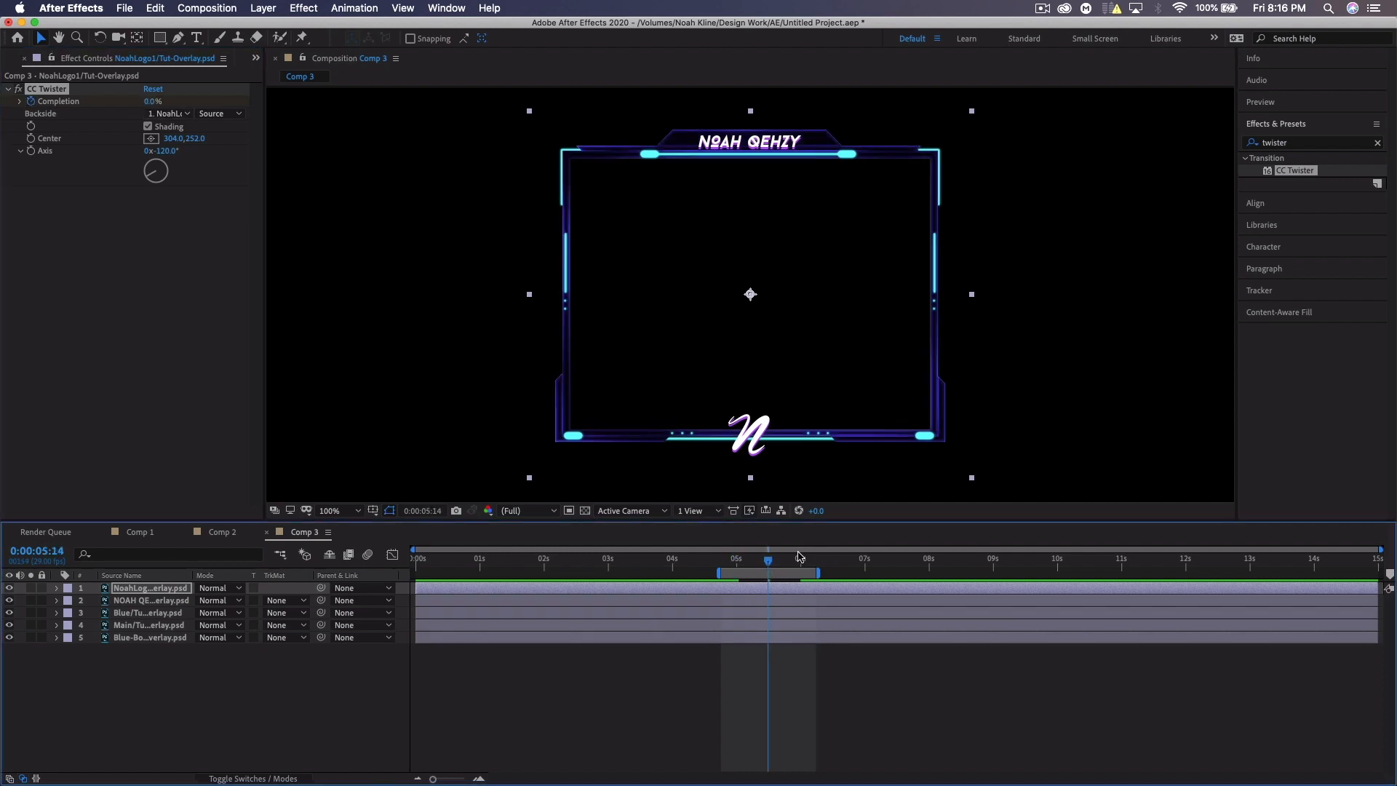
pyautogui.click(801, 560)
pyautogui.moveTo(157, 104); pyautogui.dragTo(289, 106)
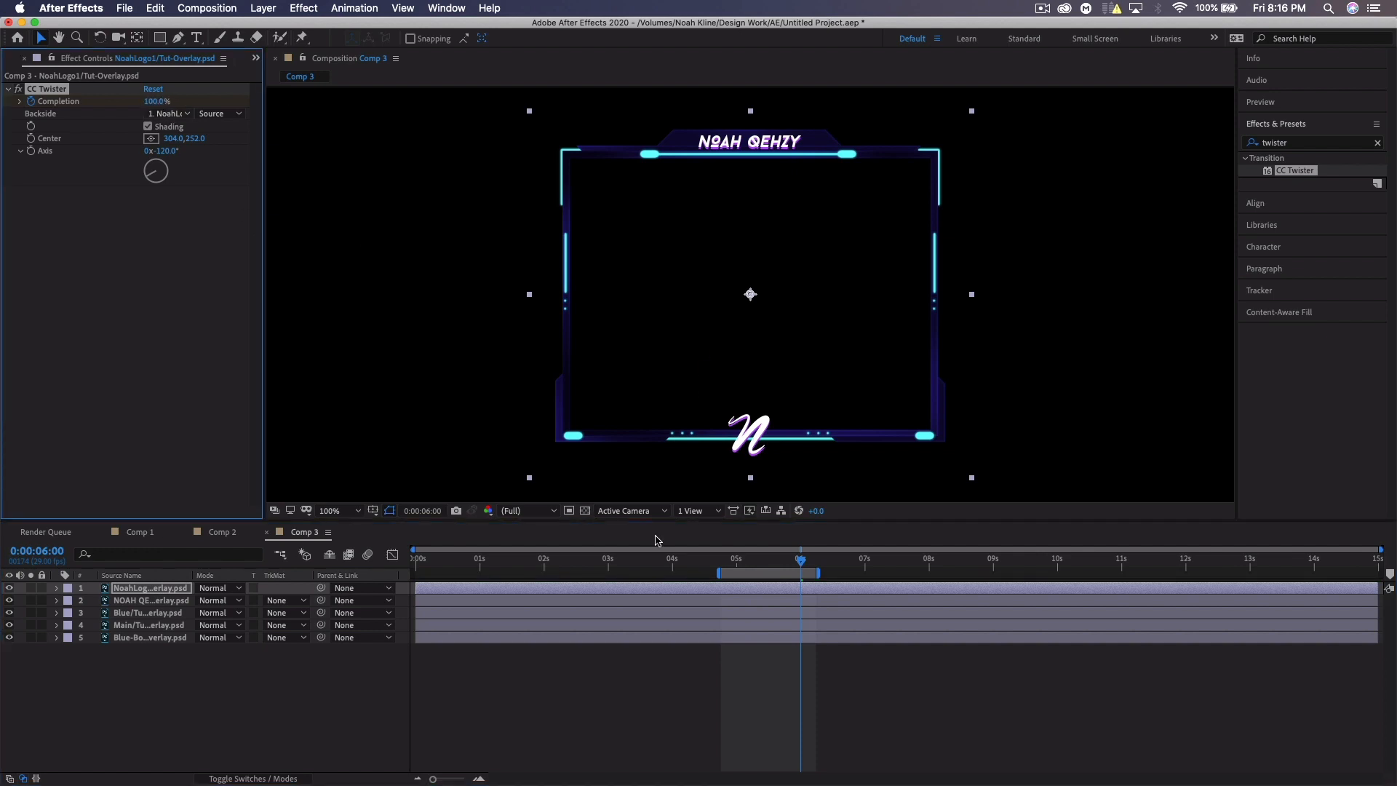
# Move the CC Twister center onto the N logo at about 303, 444 and preview the twist animation
pyautogui.moveTo(772, 566); pyautogui.dragTo(738, 565)
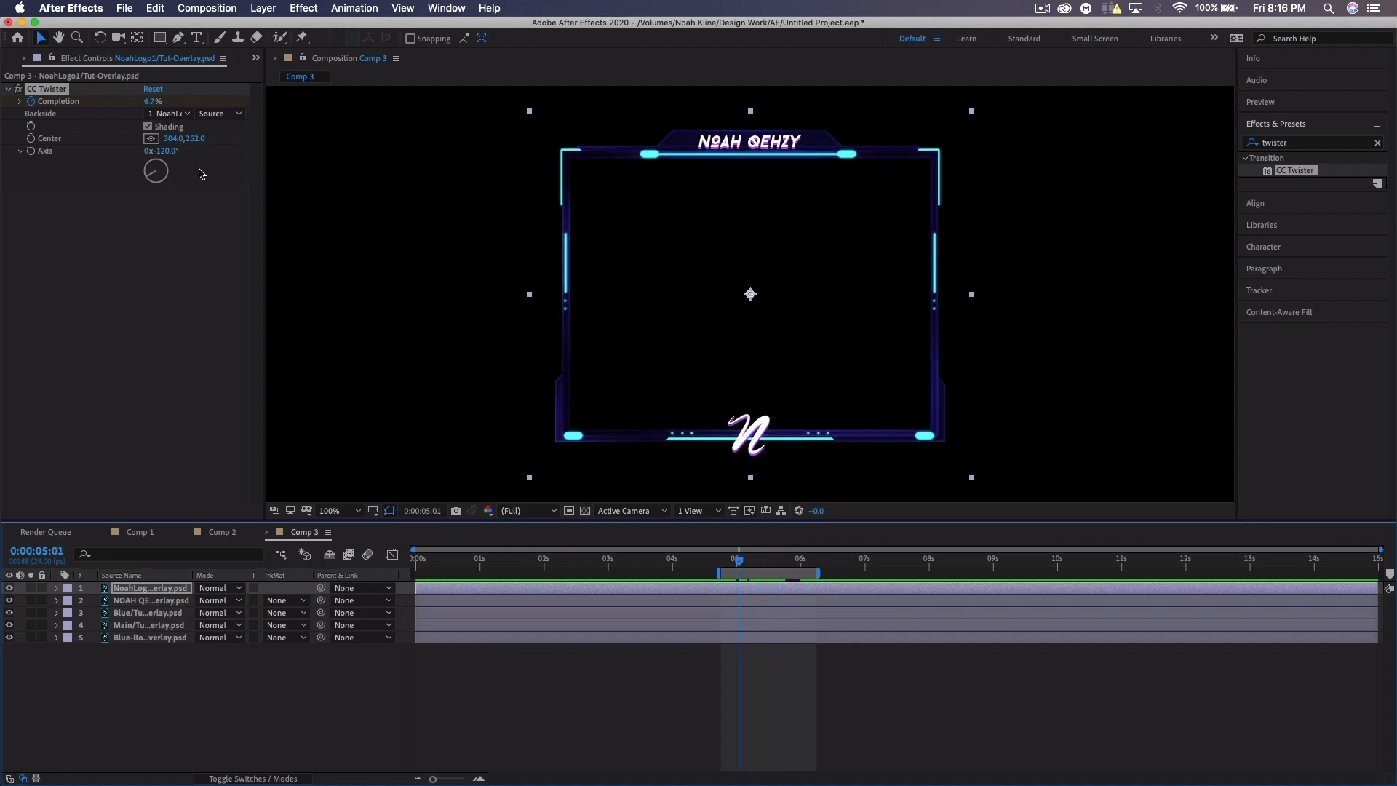
pyautogui.click(151, 139)
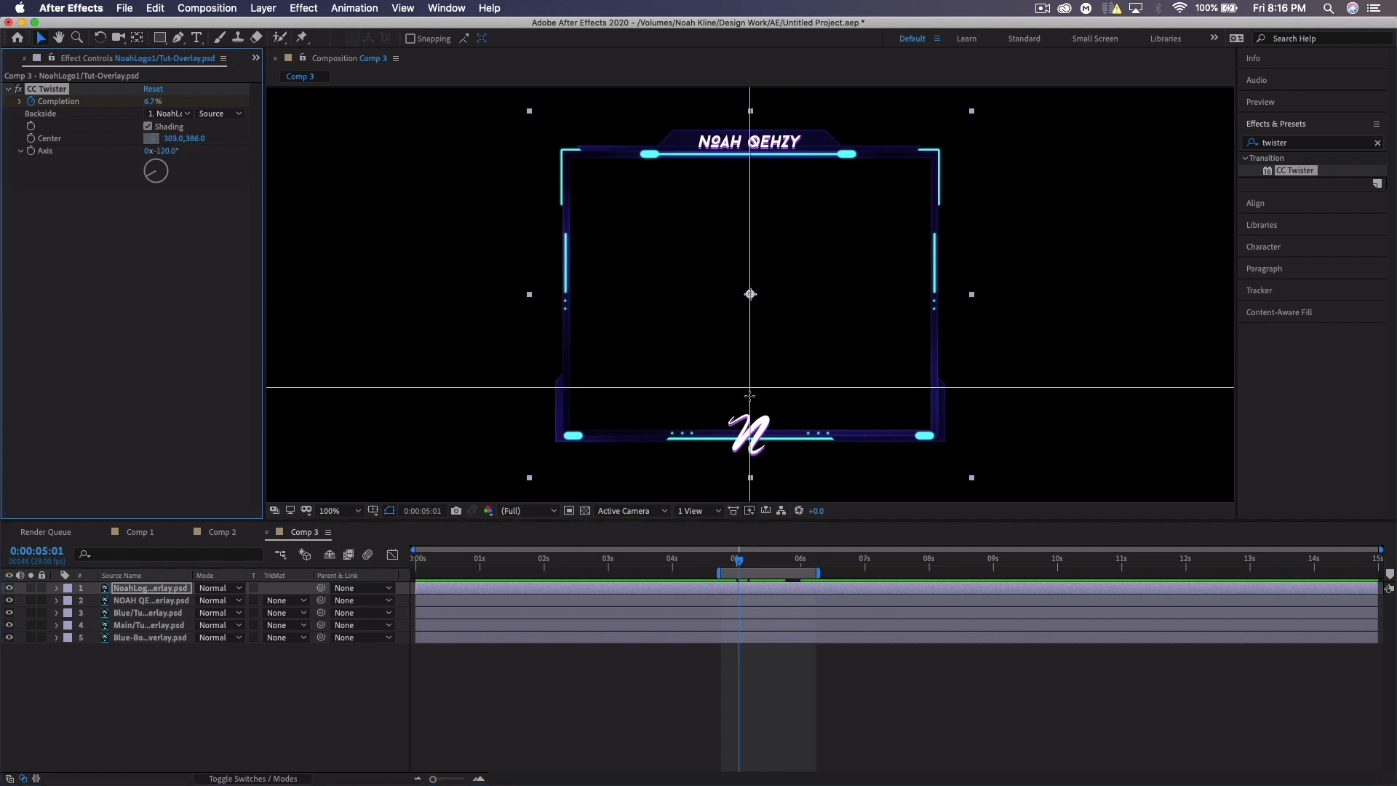
pyautogui.click(750, 433)
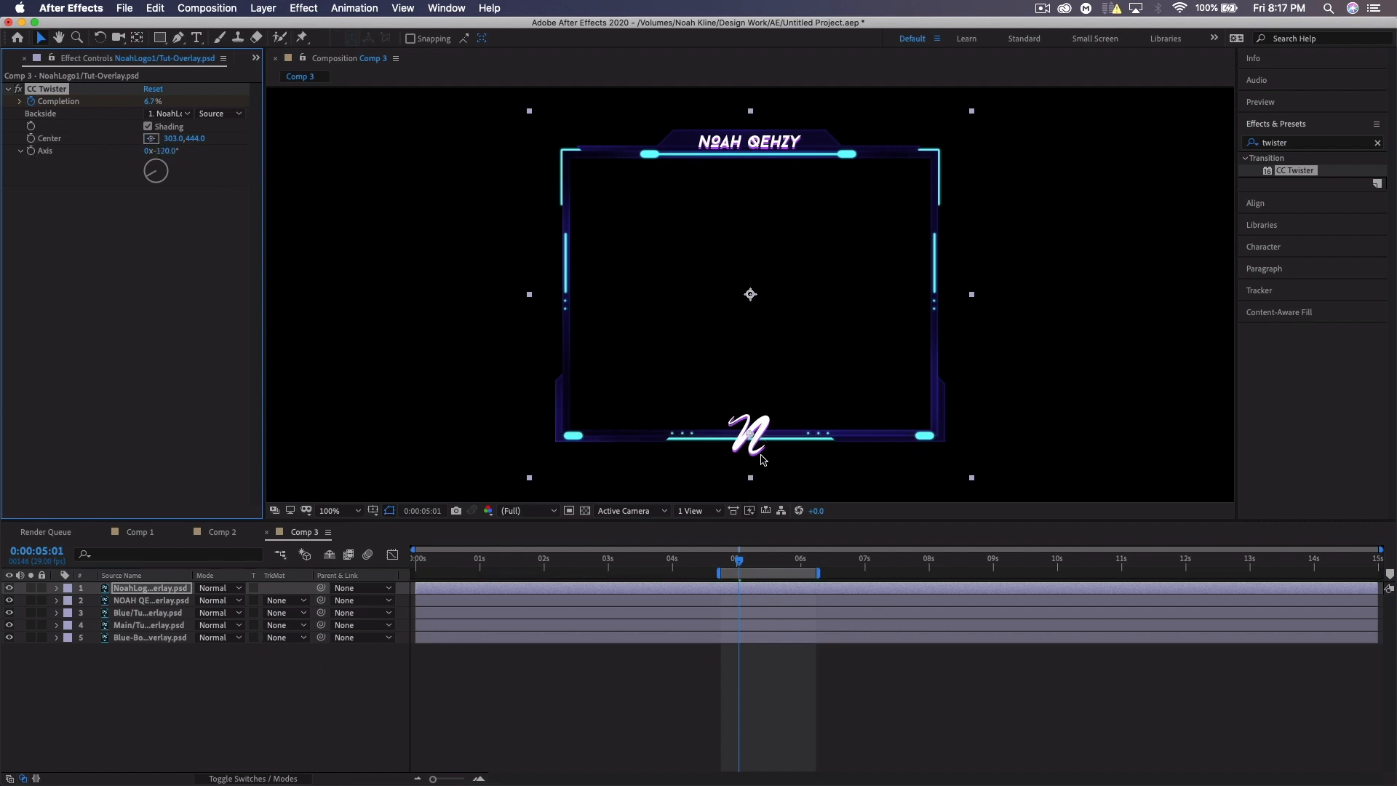
pyautogui.press('space')
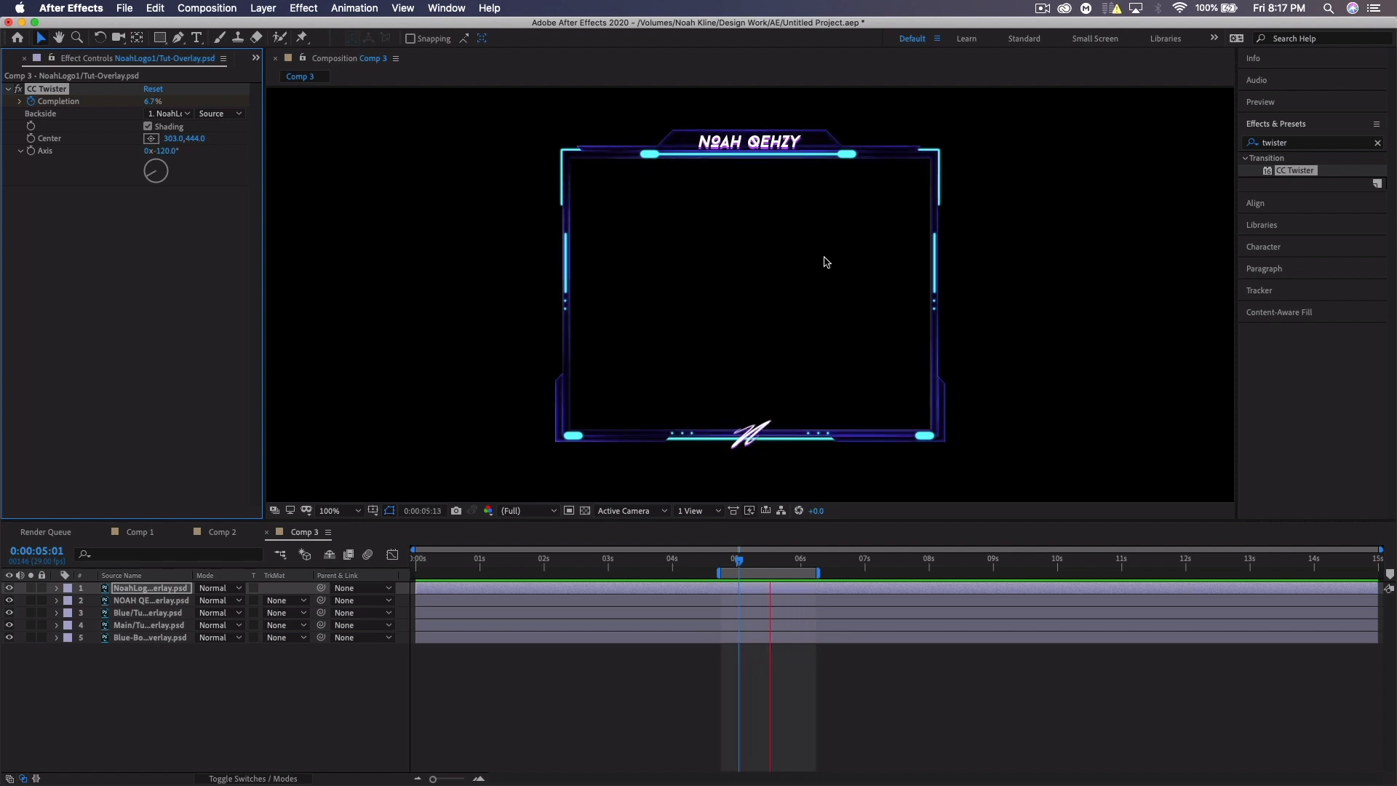
pyautogui.press('space')
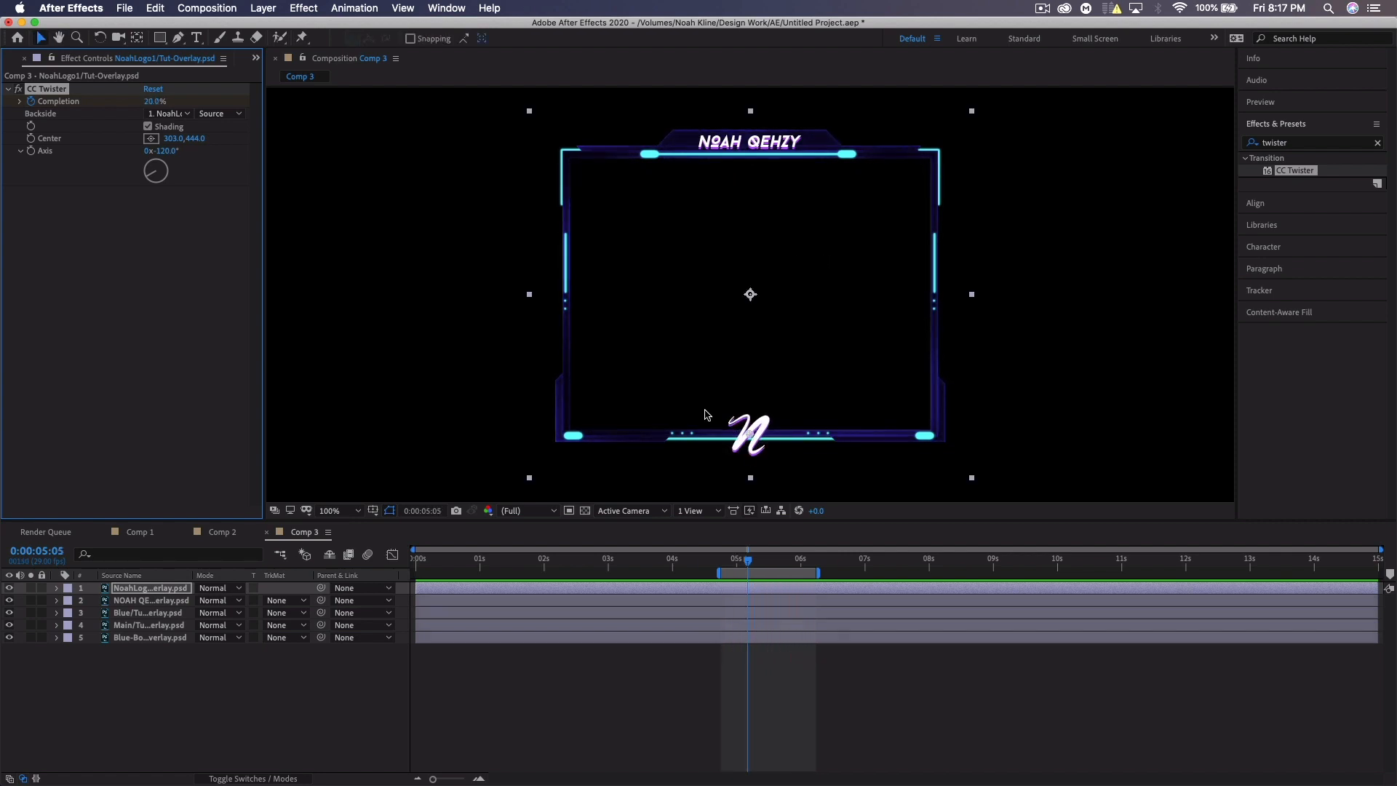